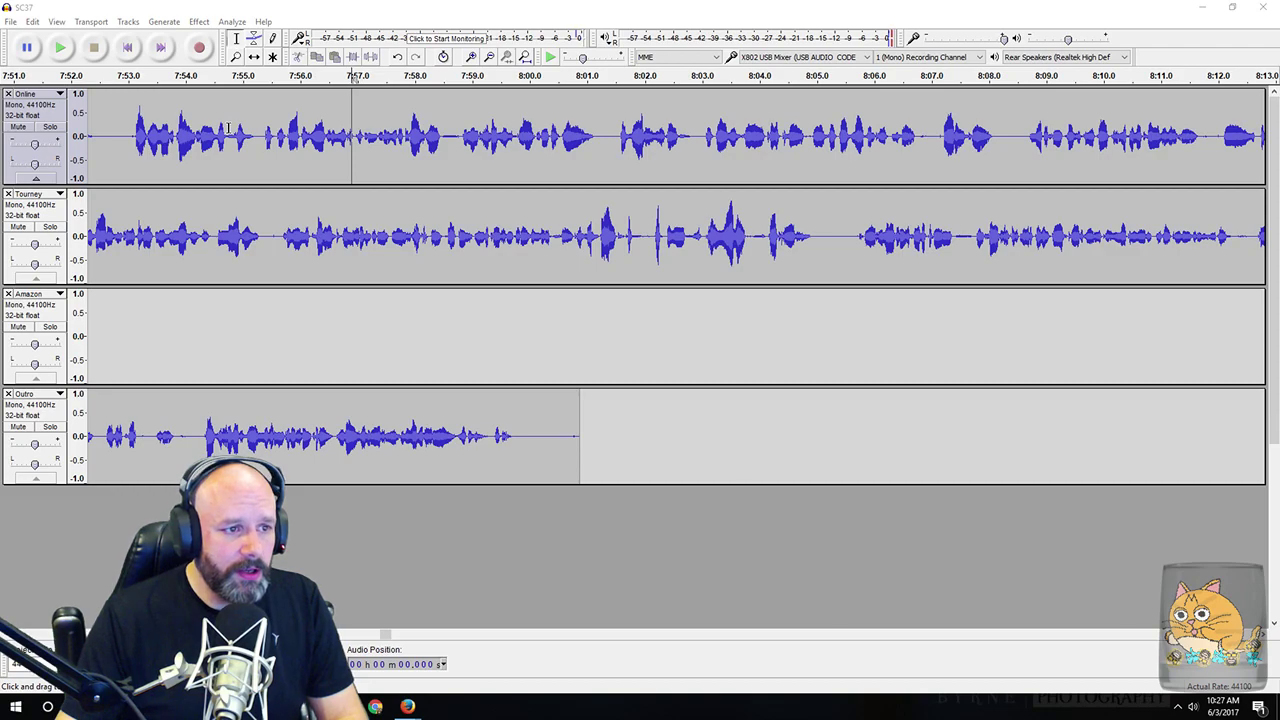
Step: Capture a noise profile for Noise Reduction from about the first 10.3 seconds of silence in the Online track
left_click(263, 130)
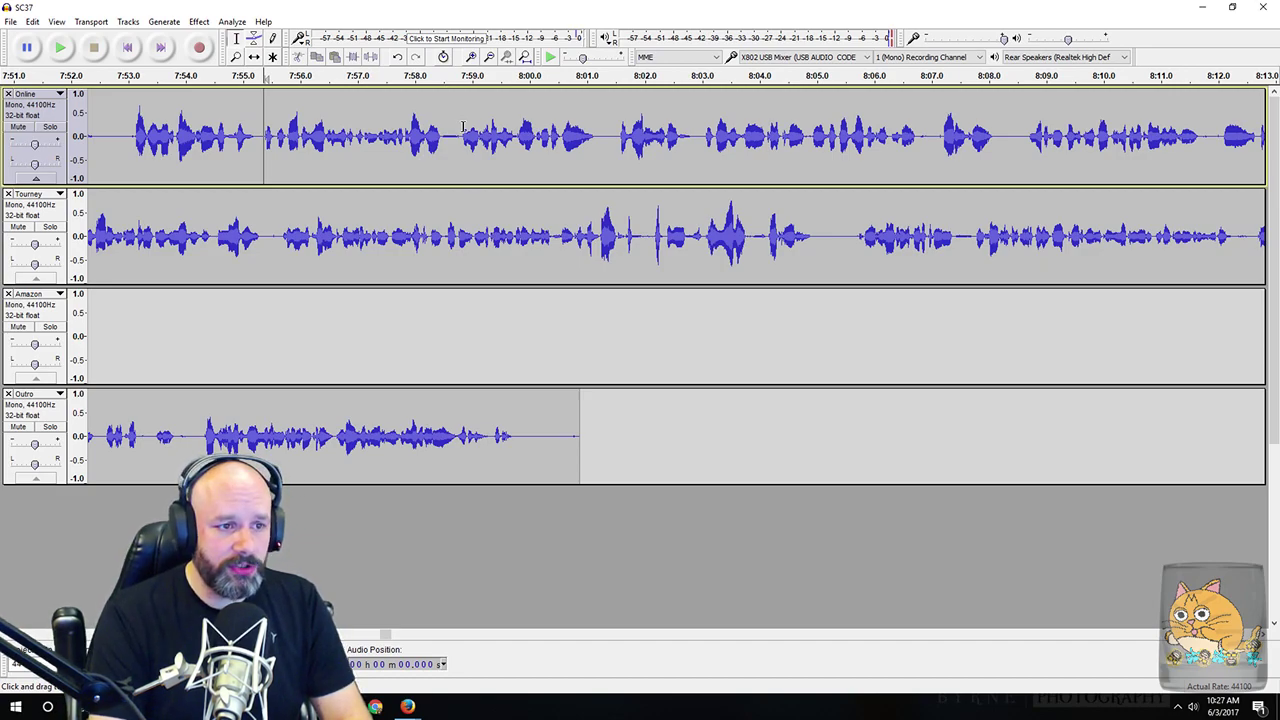
key("Home")
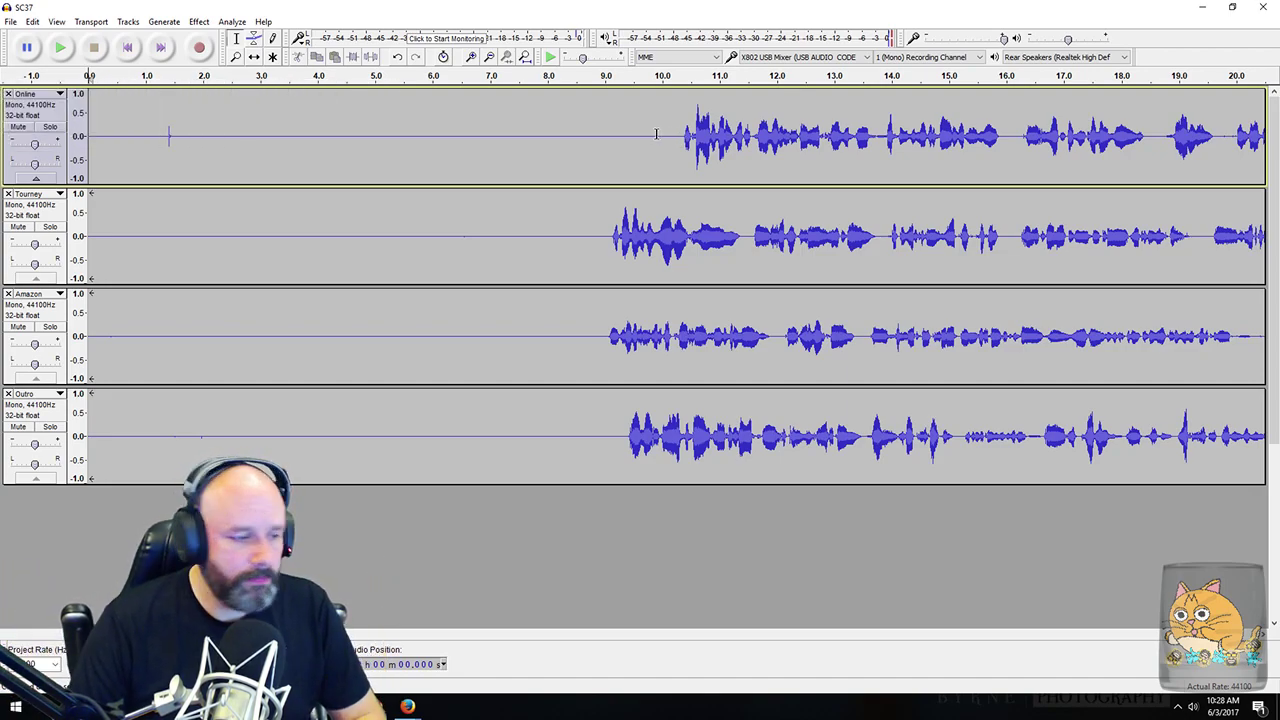
left_click_drag(680, 133, 90, 141)
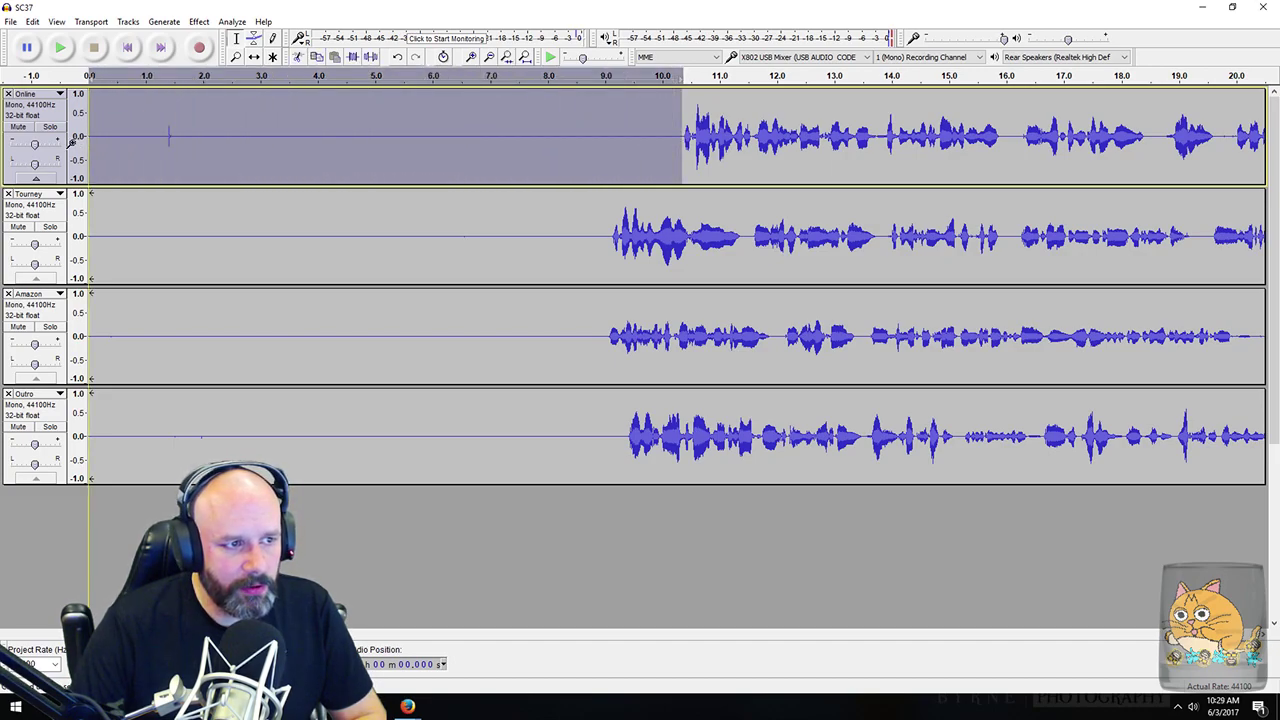
left_click(197, 22)
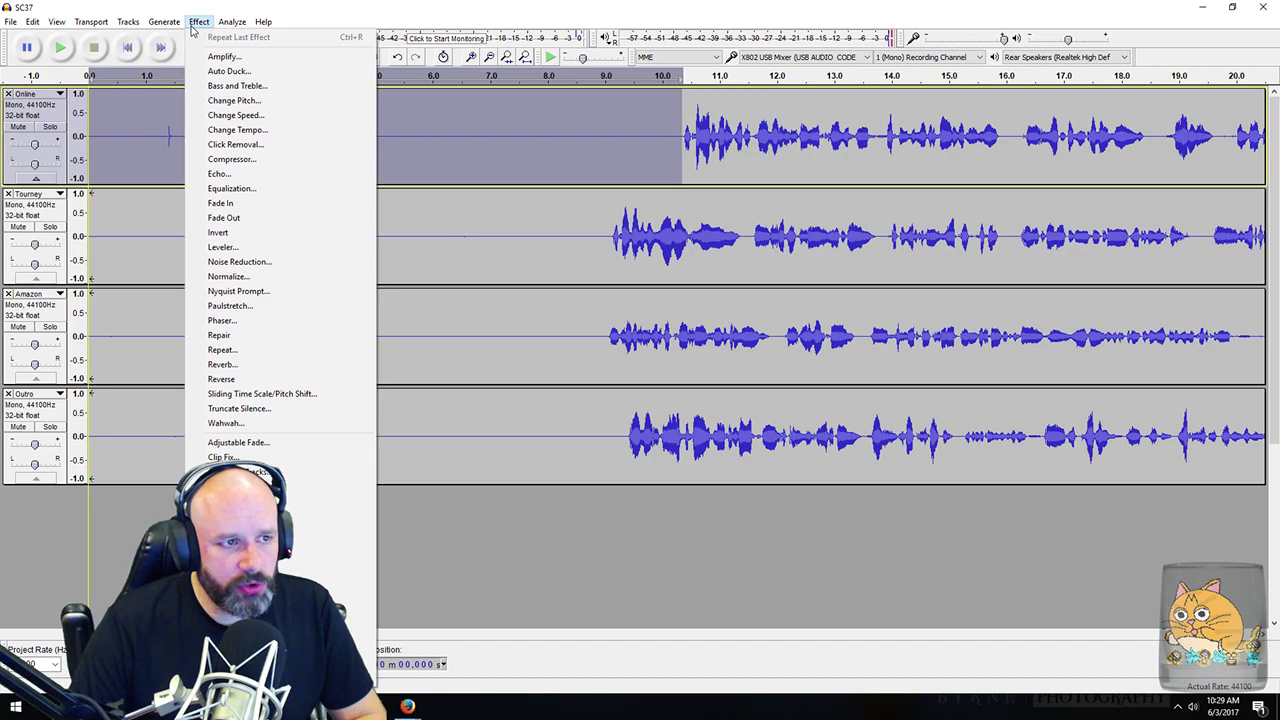
left_click(240, 262)
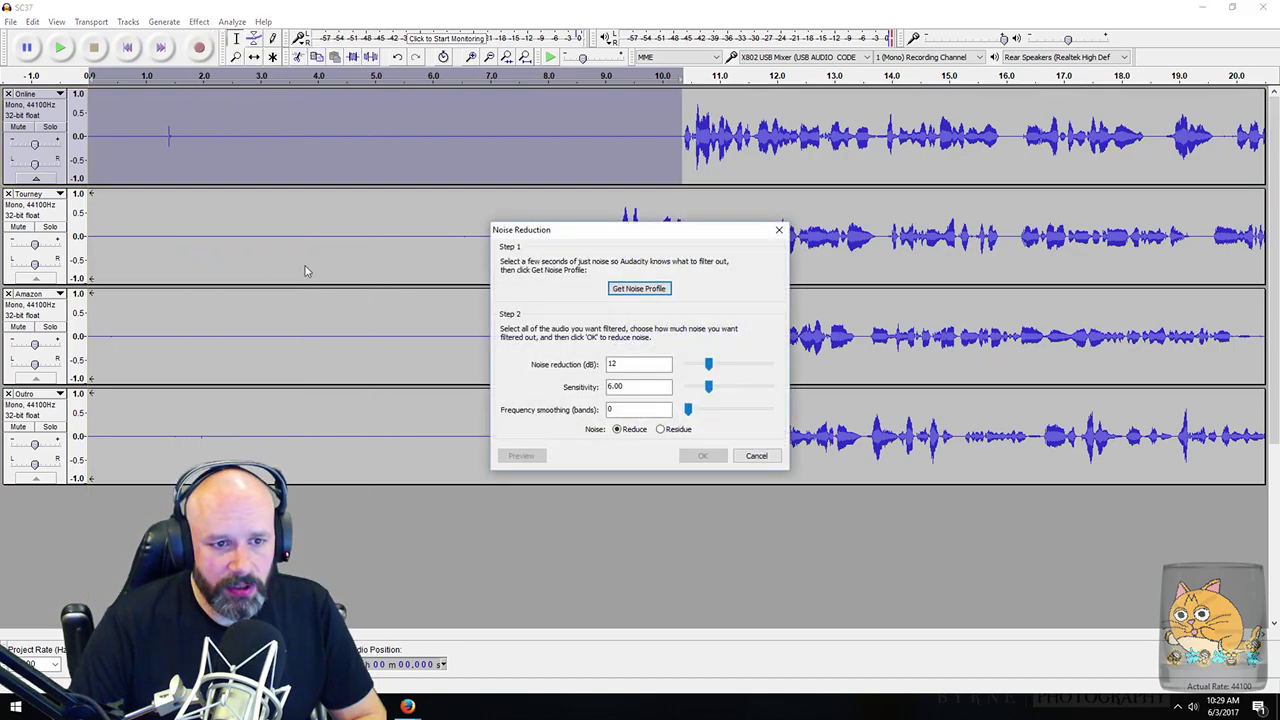
left_click(636, 288)
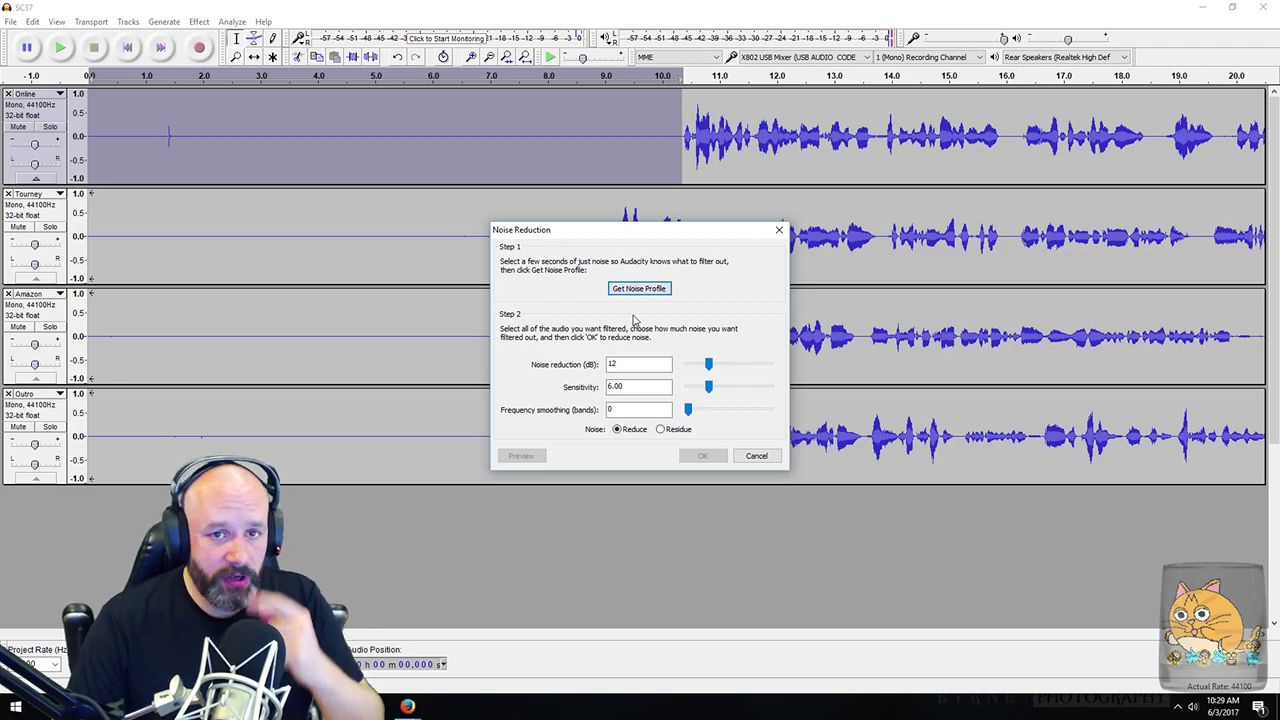
left_click(638, 290)
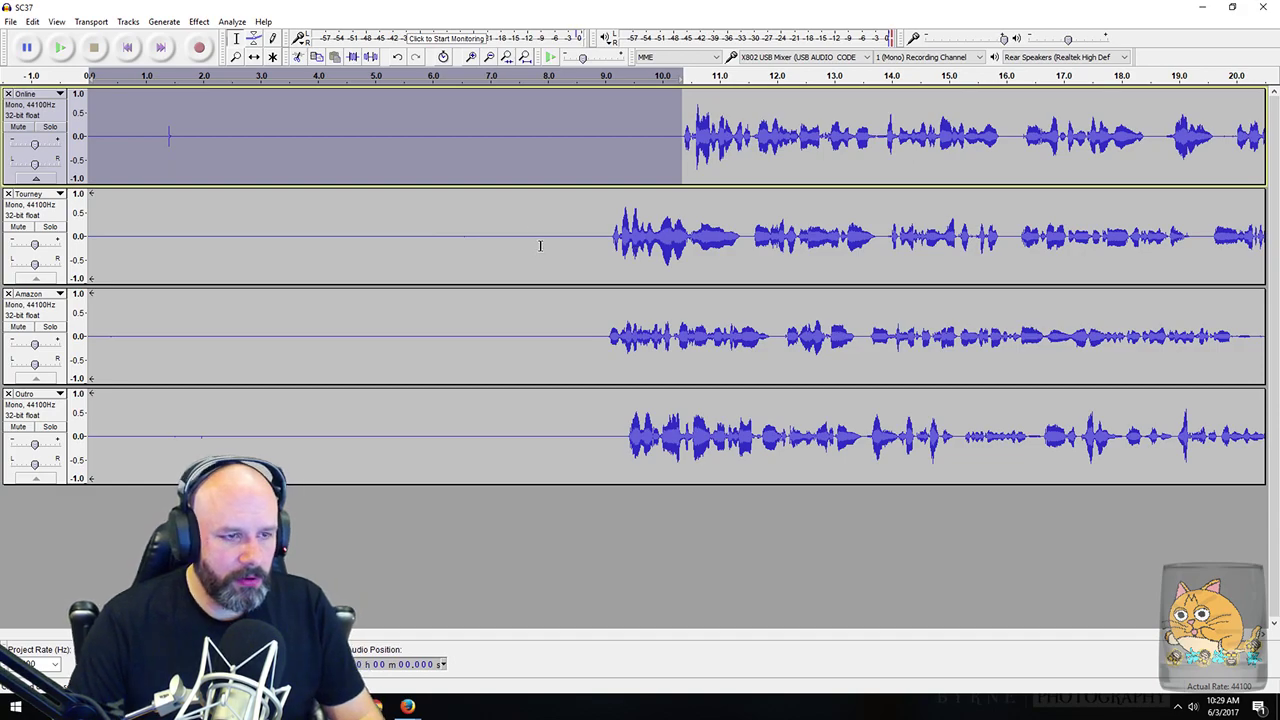
Step: Select all the audio in every track and apply Noise Reduction to it with the captured noise profile
key("ctrl+a")
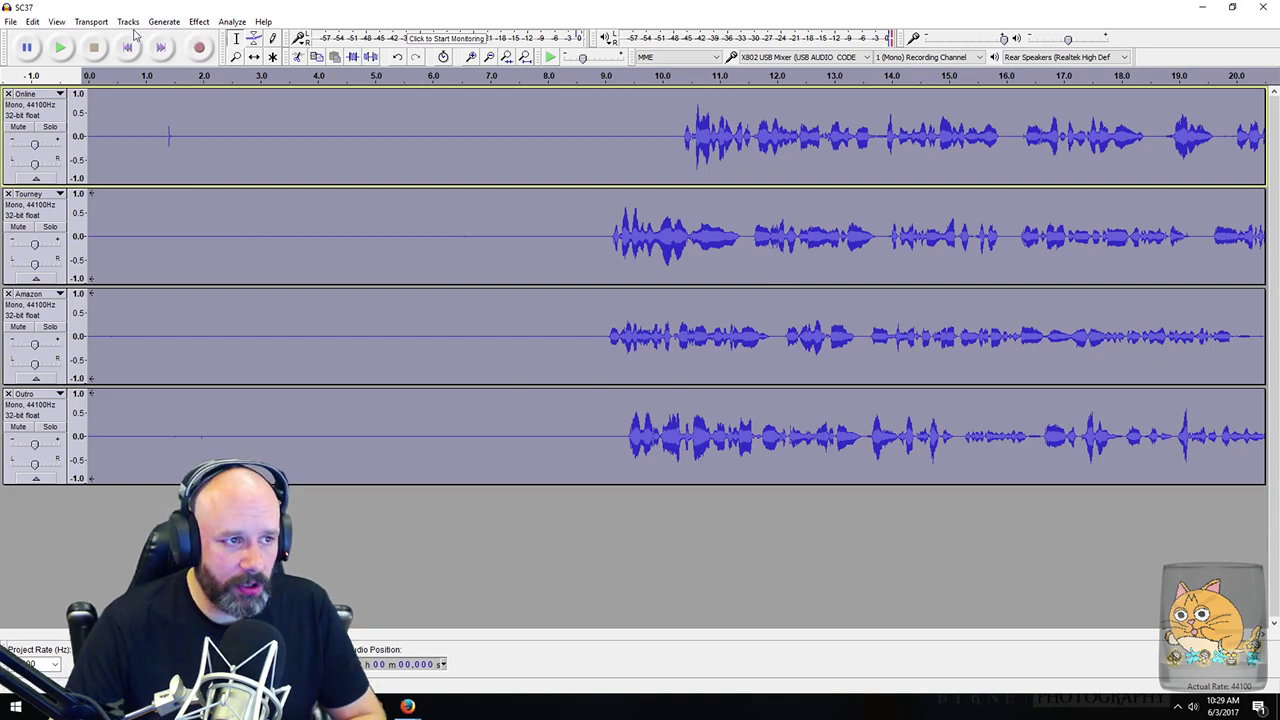
left_click(40, 22)
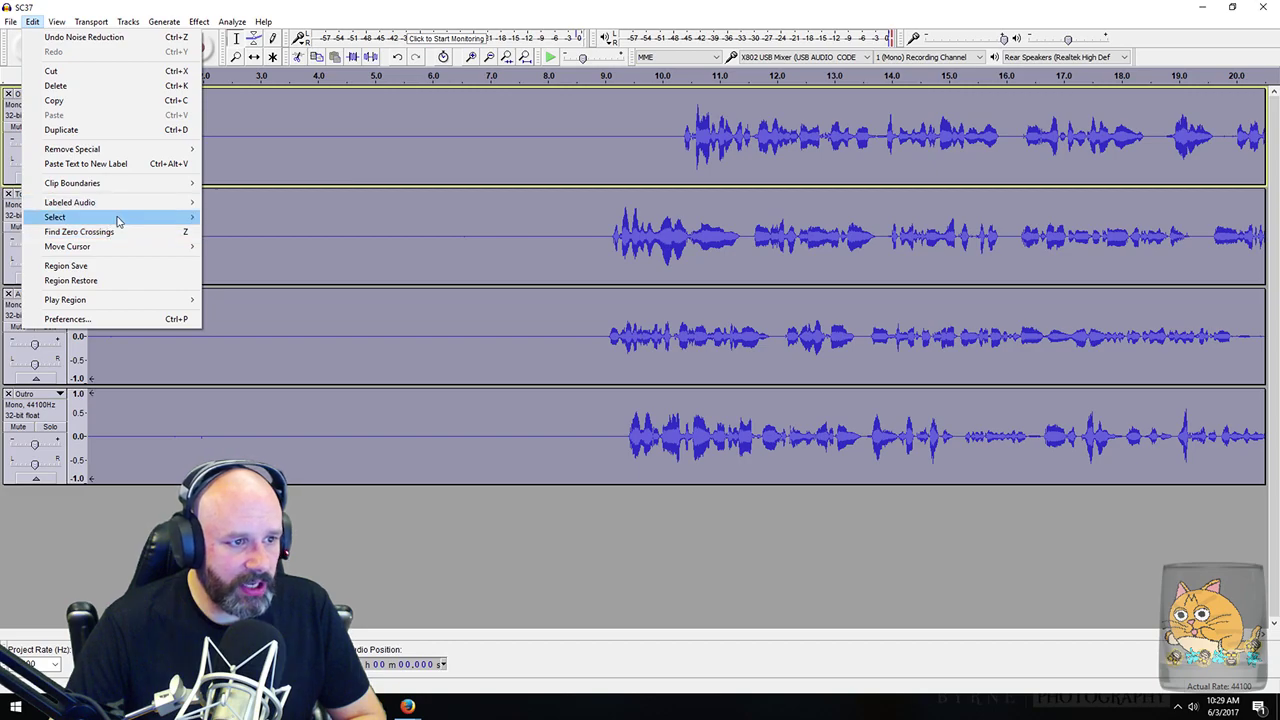
mouse_move(171, 224)
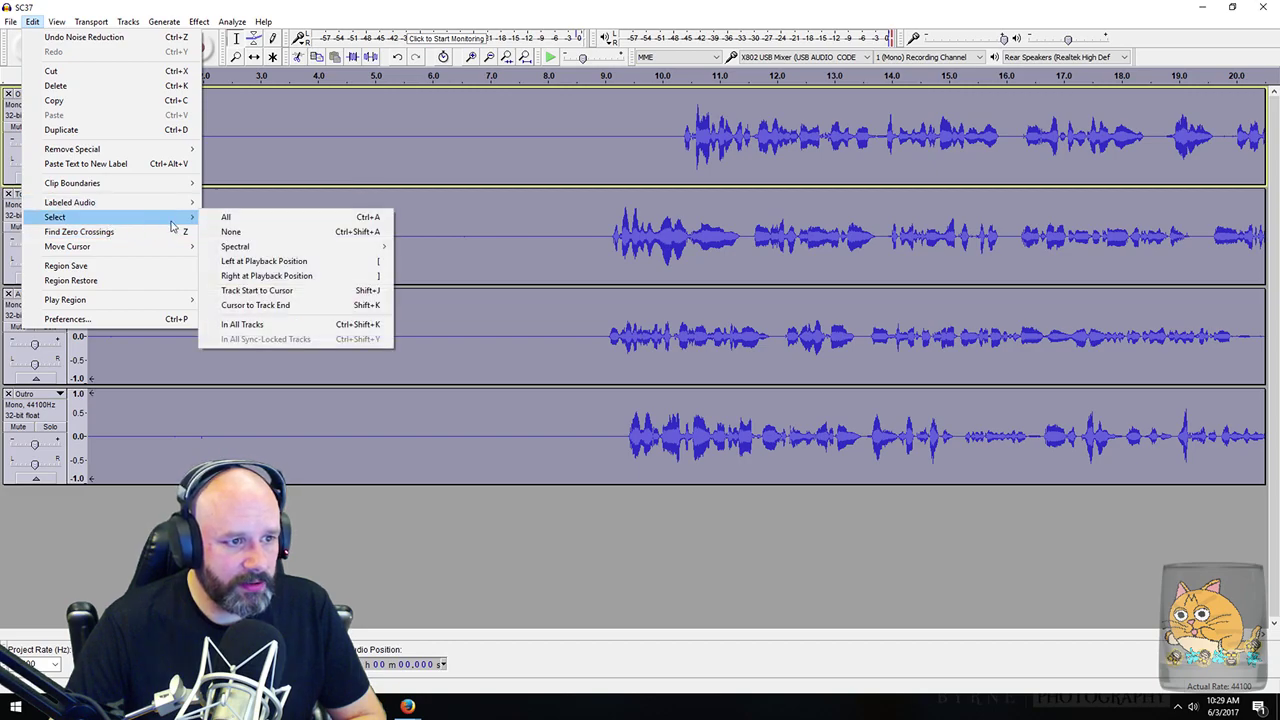
left_click(614, 12)
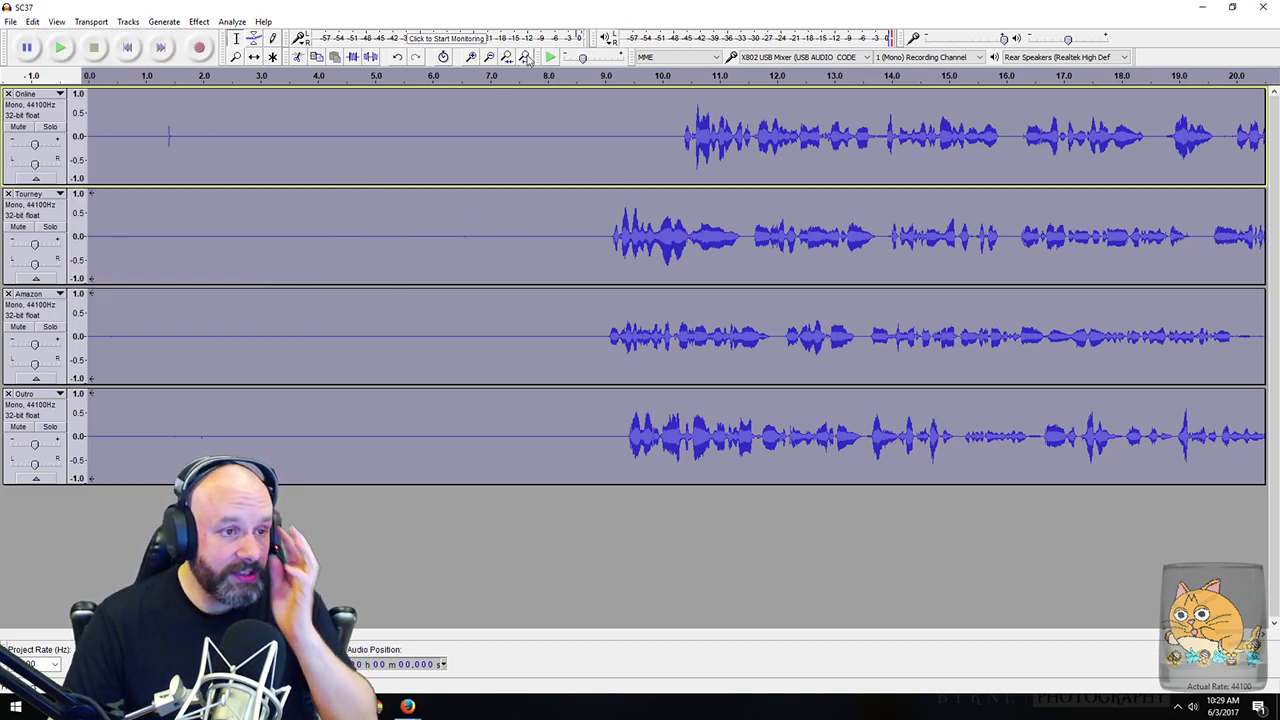
left_click(199, 21)
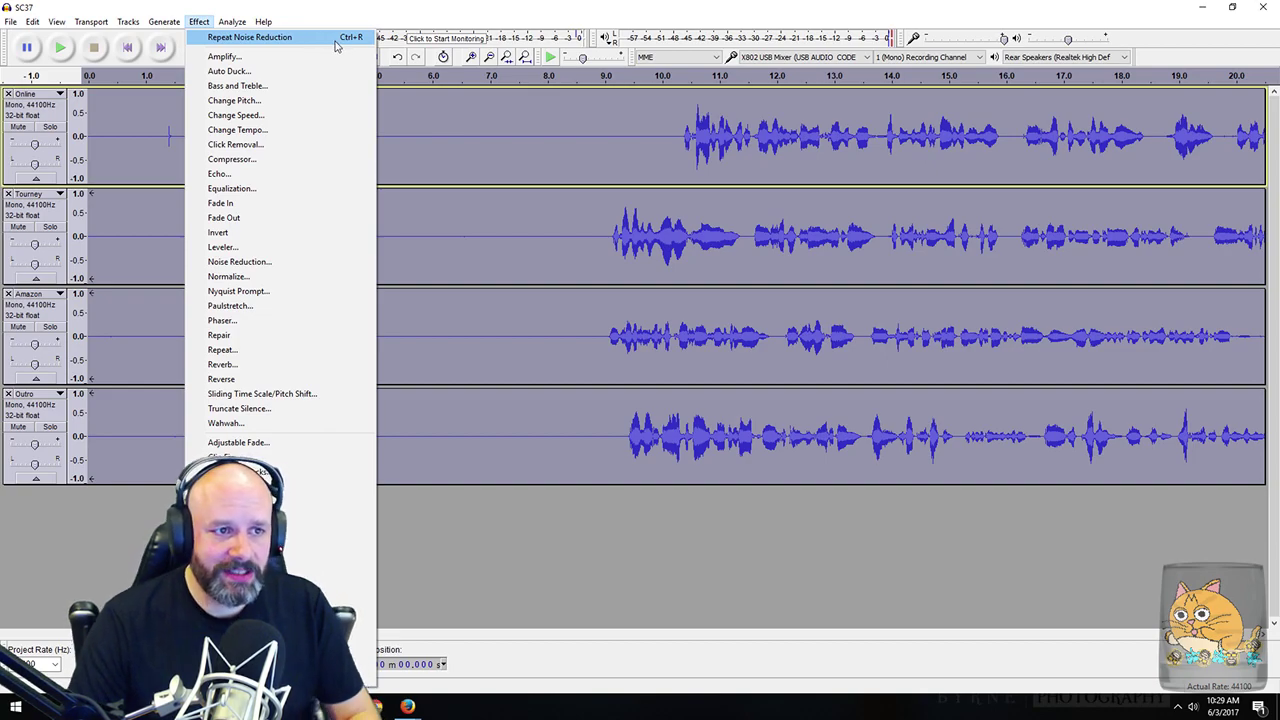
left_click(378, 8)
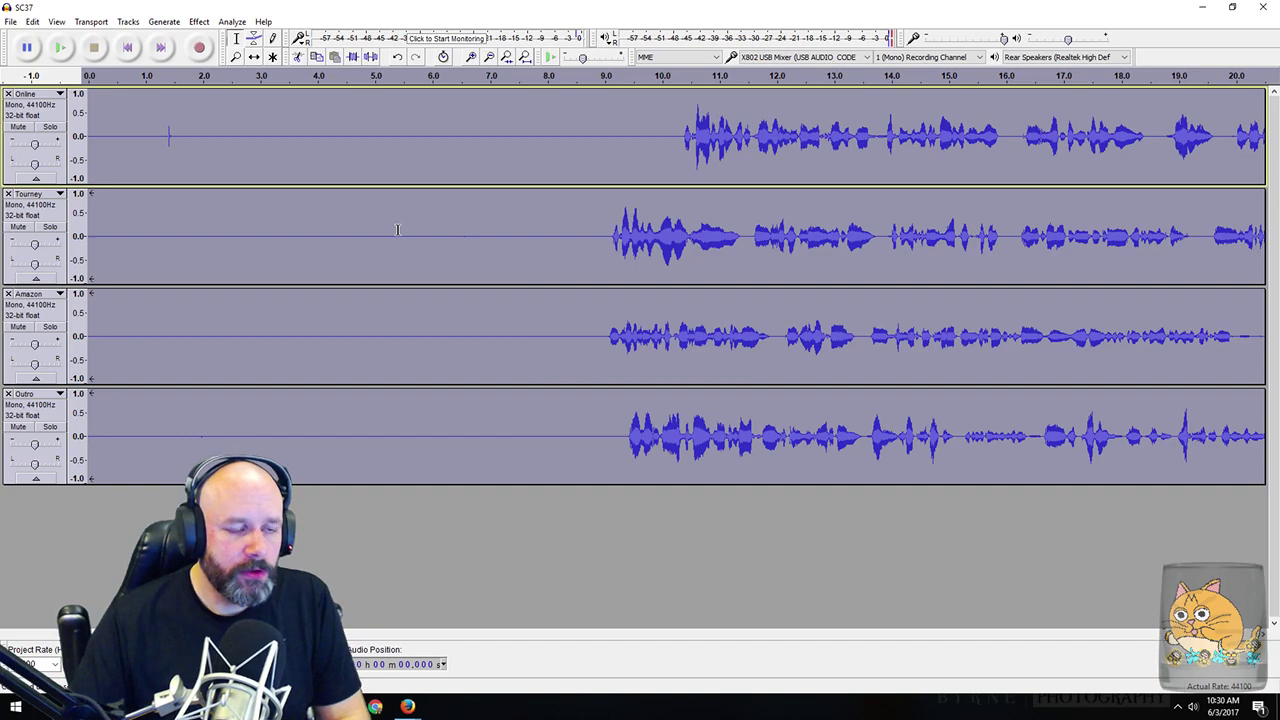
Step: Delete the silence before the first speech in the Online track (about 10.3 s) and the Tourney track (about 9 s)
left_click(441, 160)
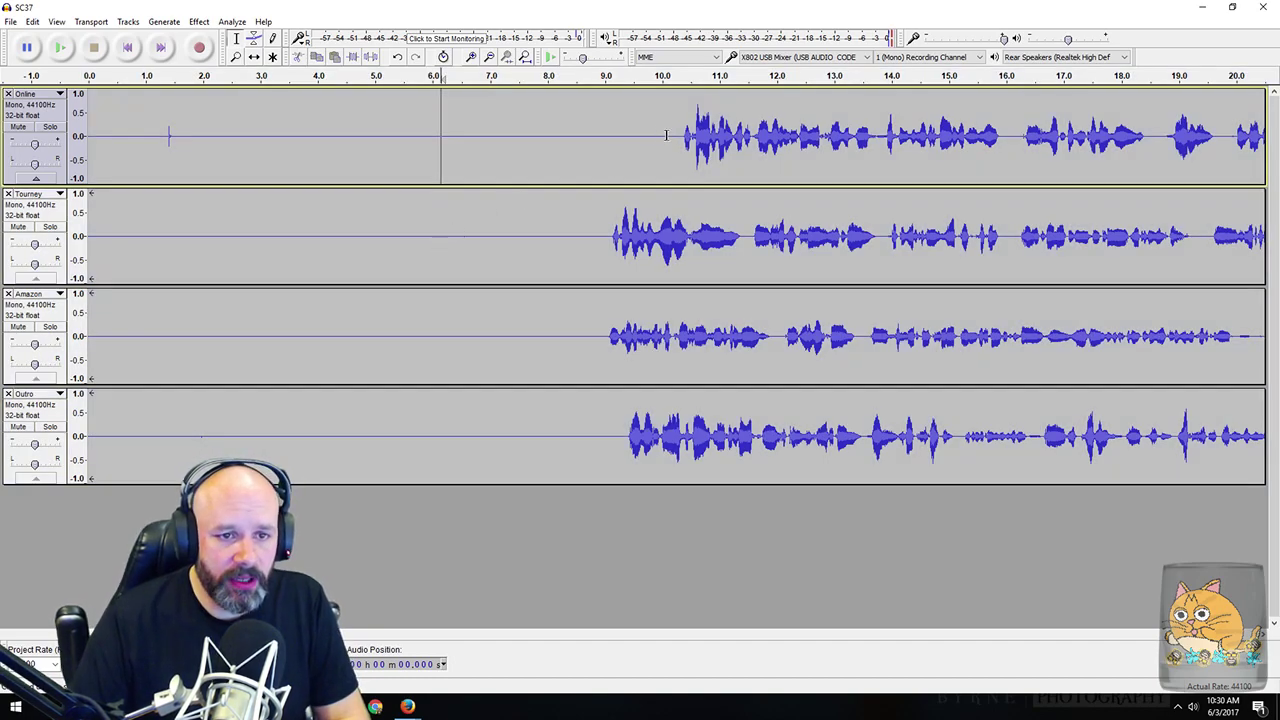
left_click_drag(680, 137, 89, 140)
key("Delete")
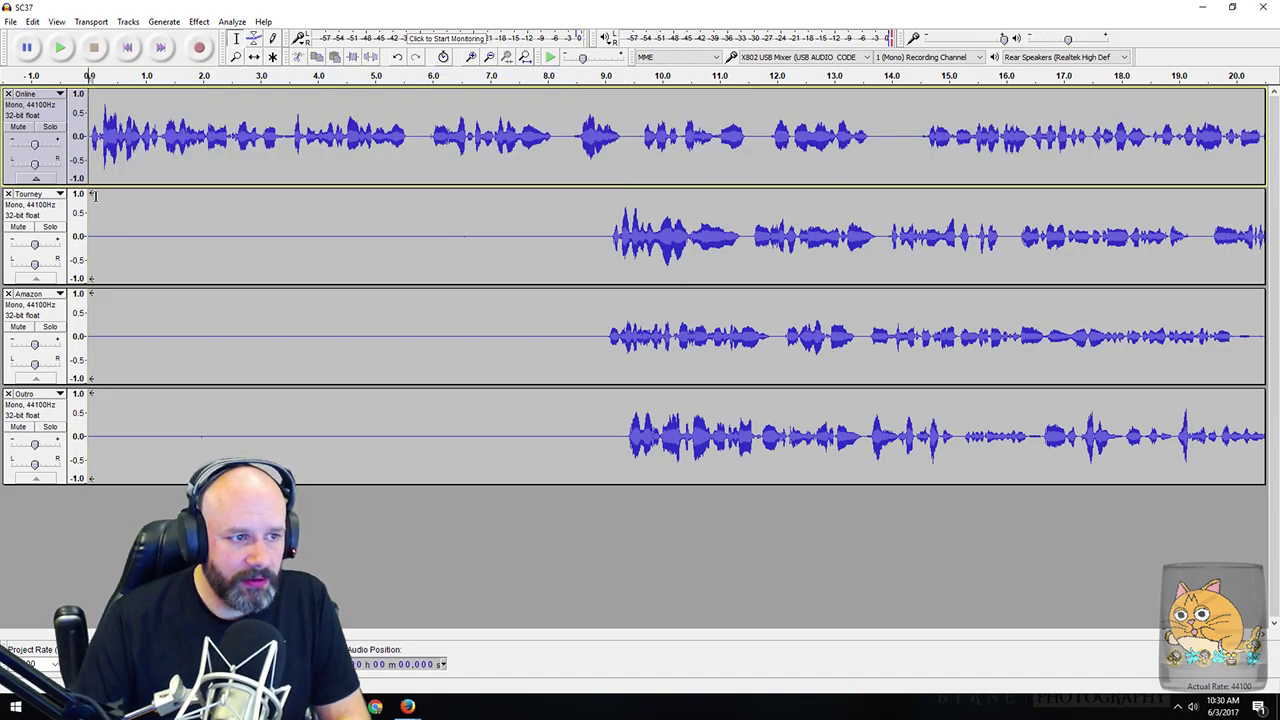
mouse_move(608, 236)
left_mouse_down()
mouse_move(104, 240)
mouse_move(18, 262)
left_mouse_up()
key("Delete")
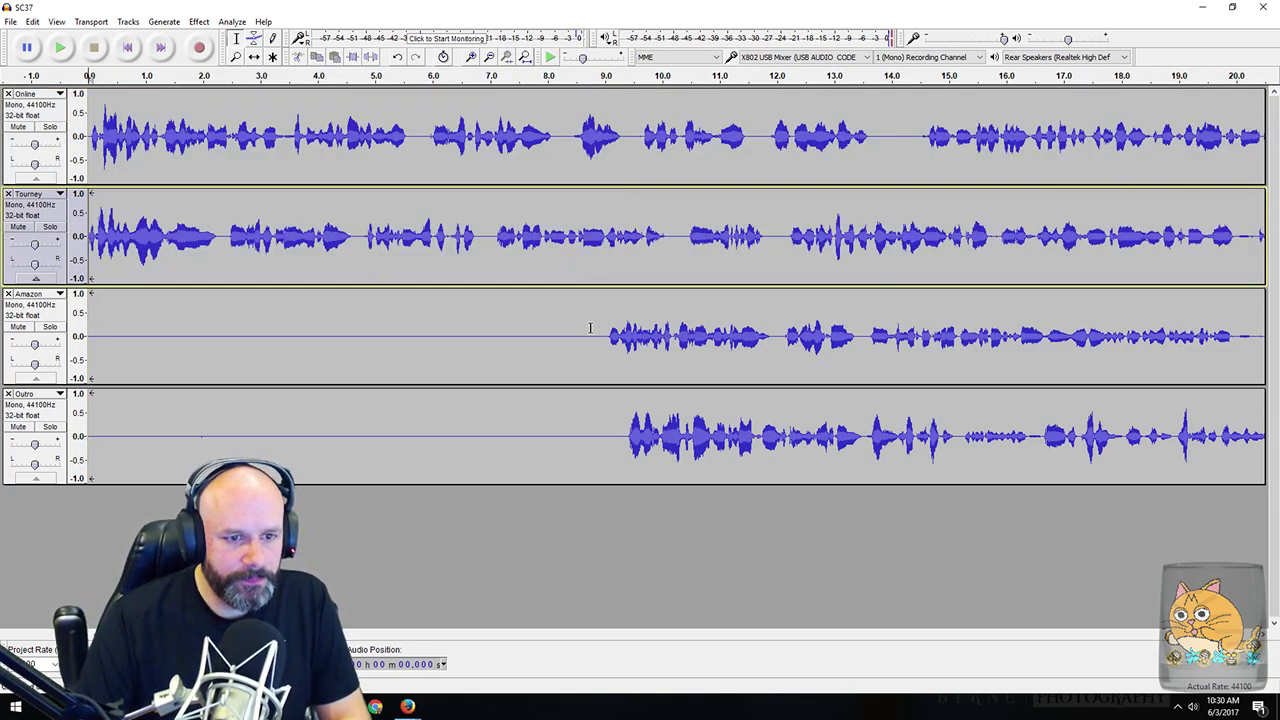
Step: Delete the silence before the first speech in the Amazon track (about 9 s) and the Outro track (about 9.4 s)
left_click_drag(603, 332, 53, 350)
left_click(447, 350)
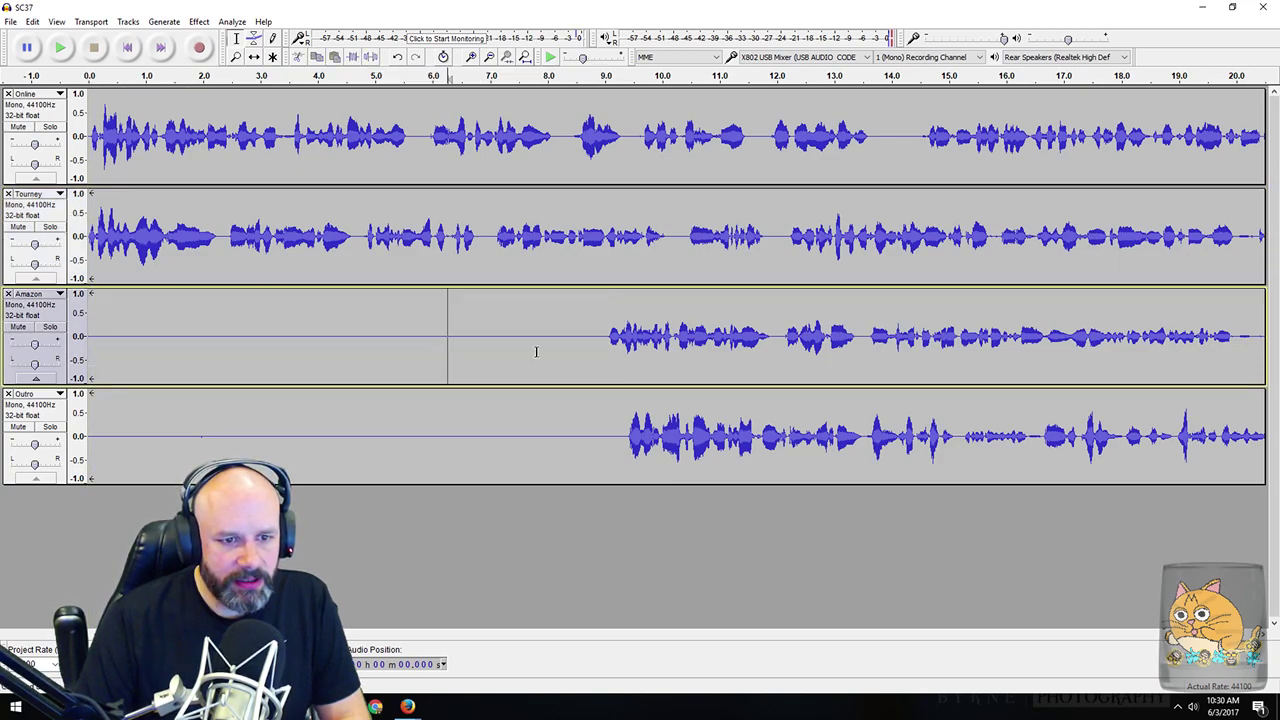
left_click_drag(605, 335, 60, 345)
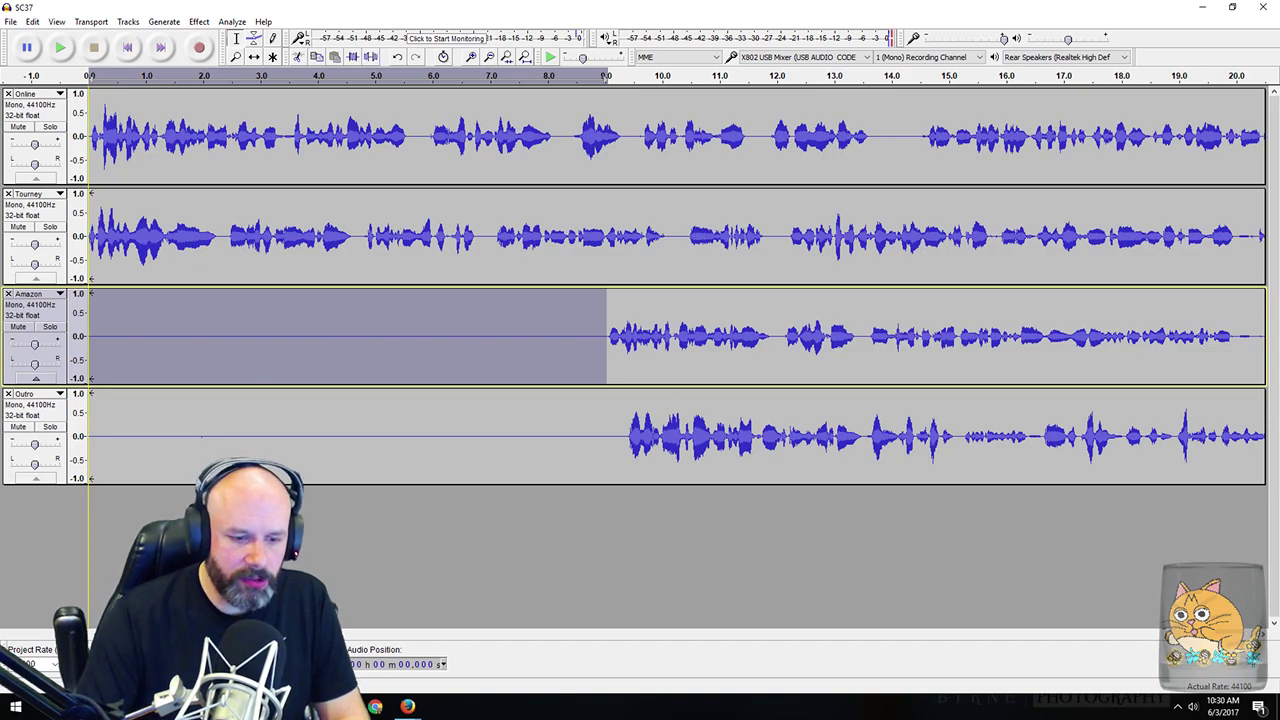
key("Delete")
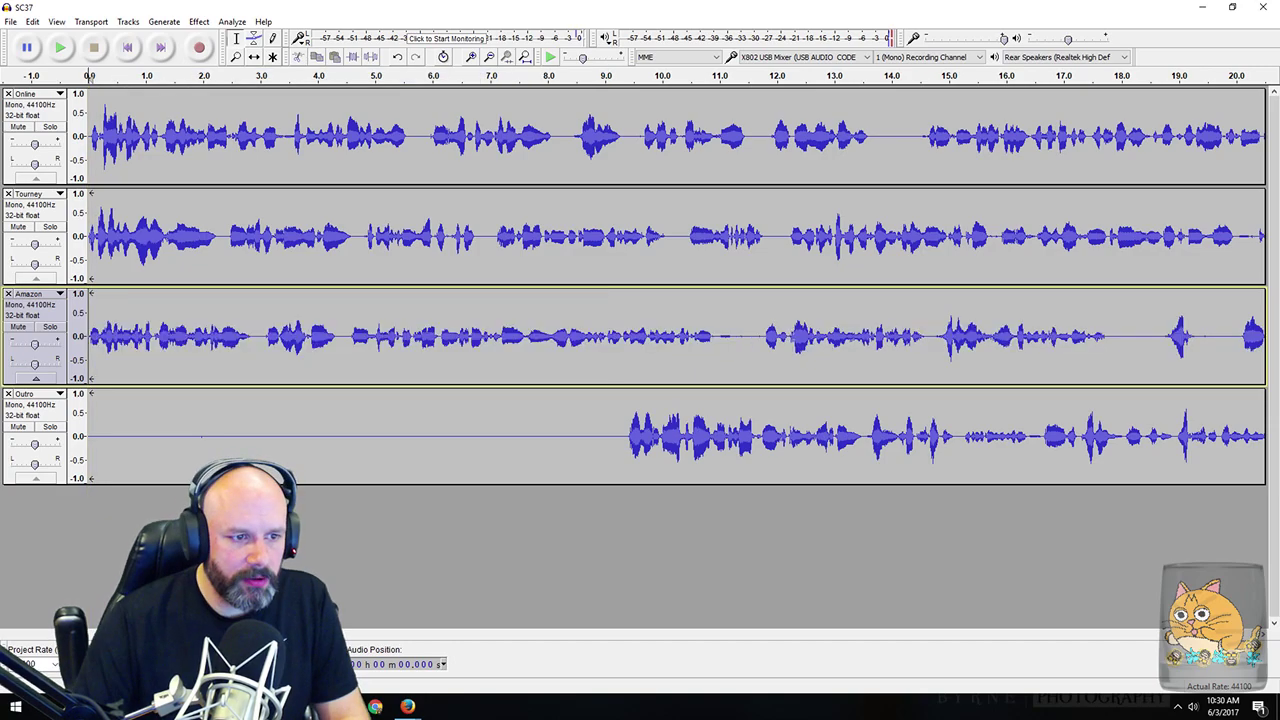
left_click(626, 437)
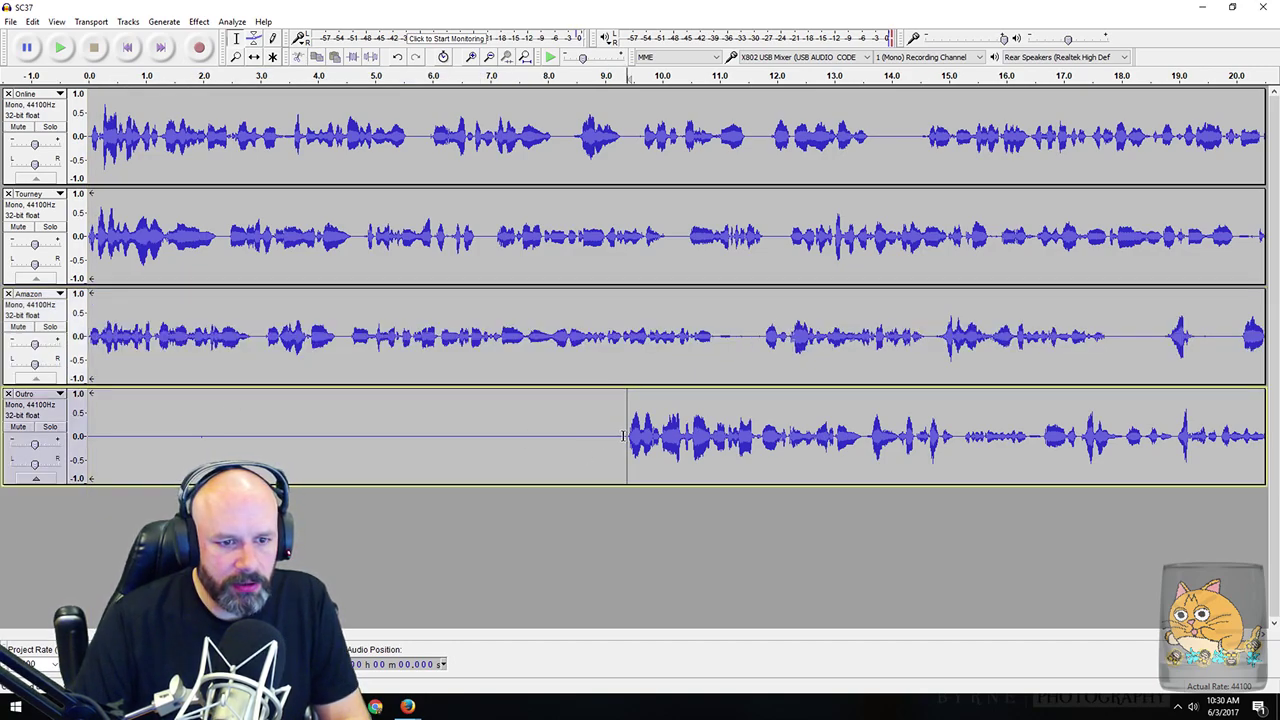
left_click_drag(626, 437, 60, 440)
key("Delete")
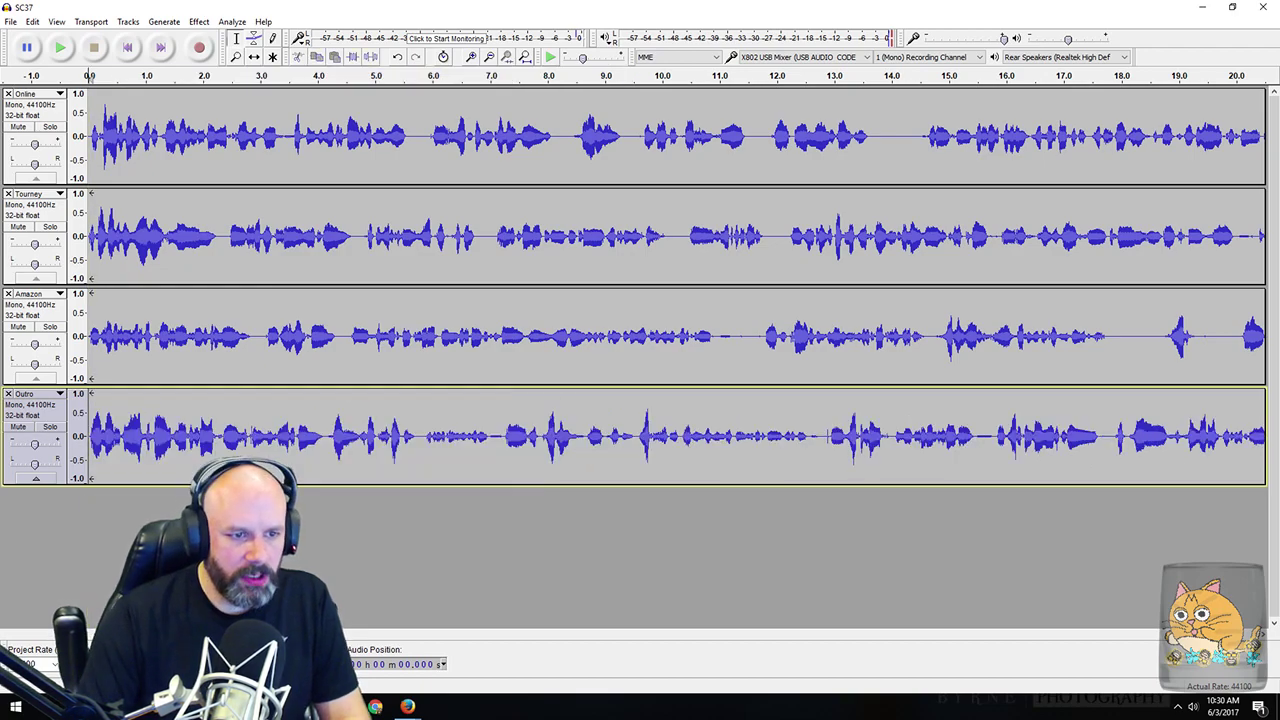
Step: Delete about 0.9 seconds of silence after the last speech at the end of the Online track
left_click(276, 134)
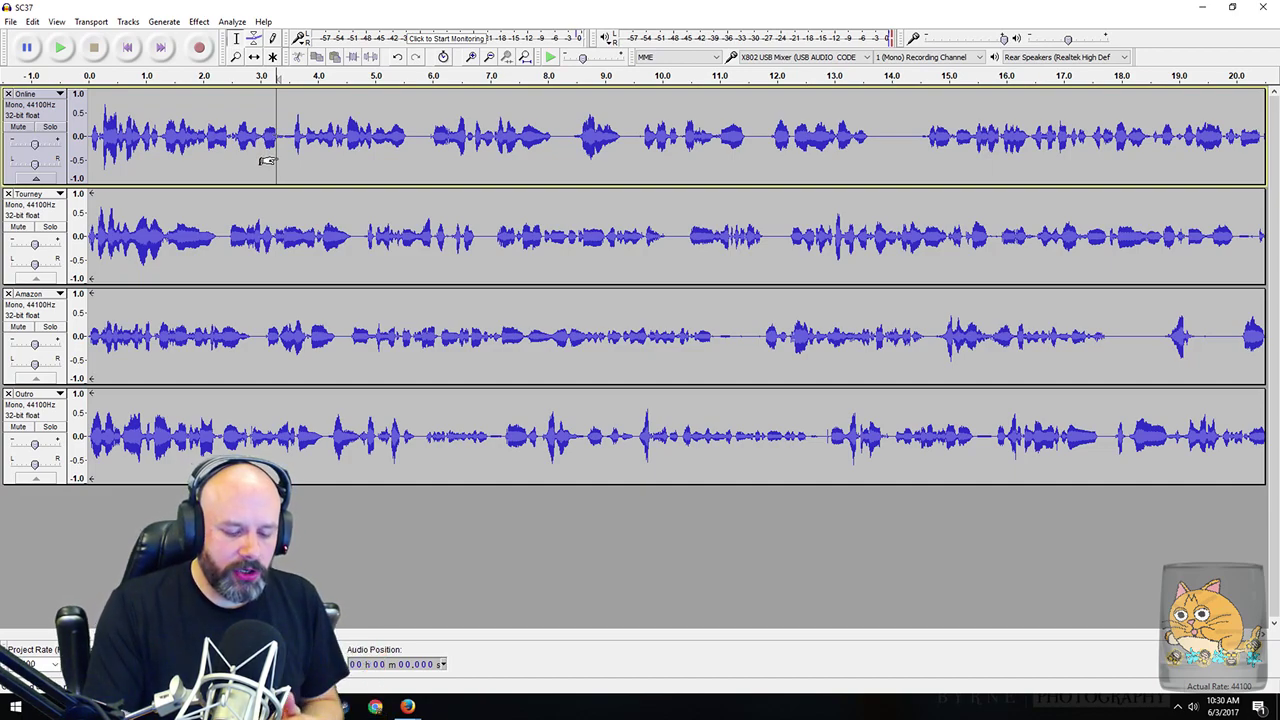
key("Home")
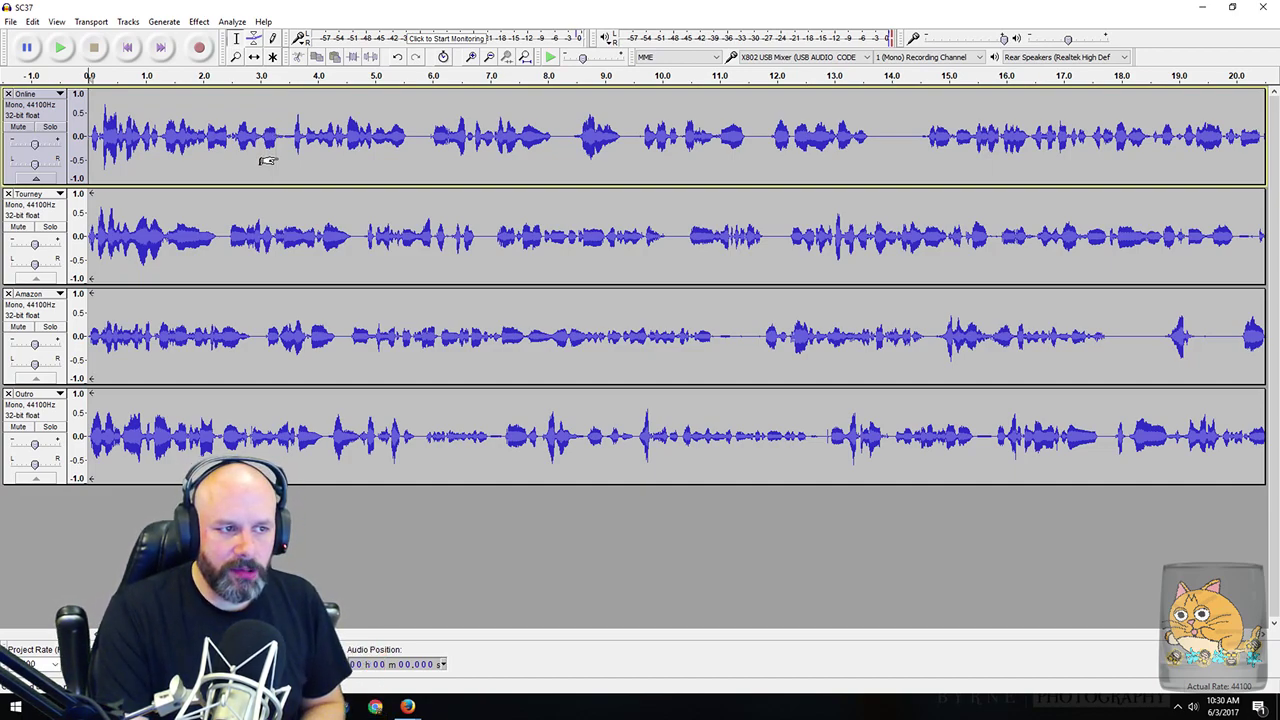
key("End")
key("Home")
key("End")
key("Home")
key("End")
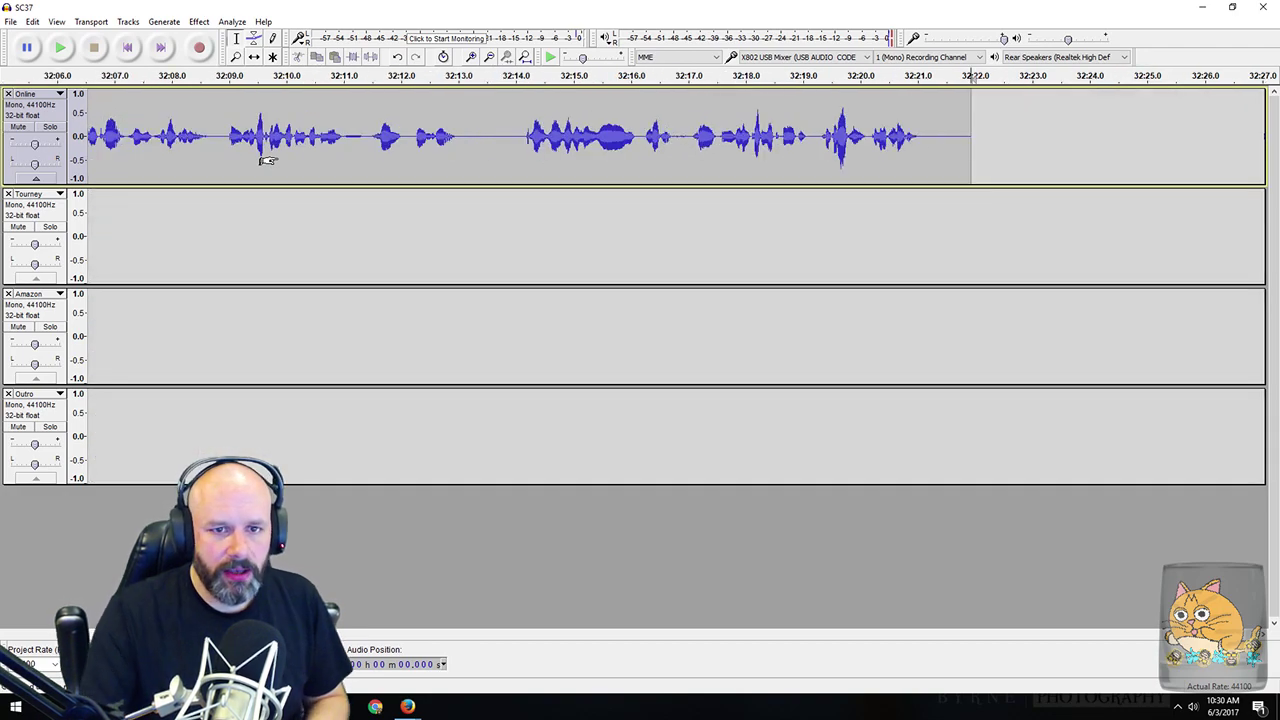
left_click(648, 138)
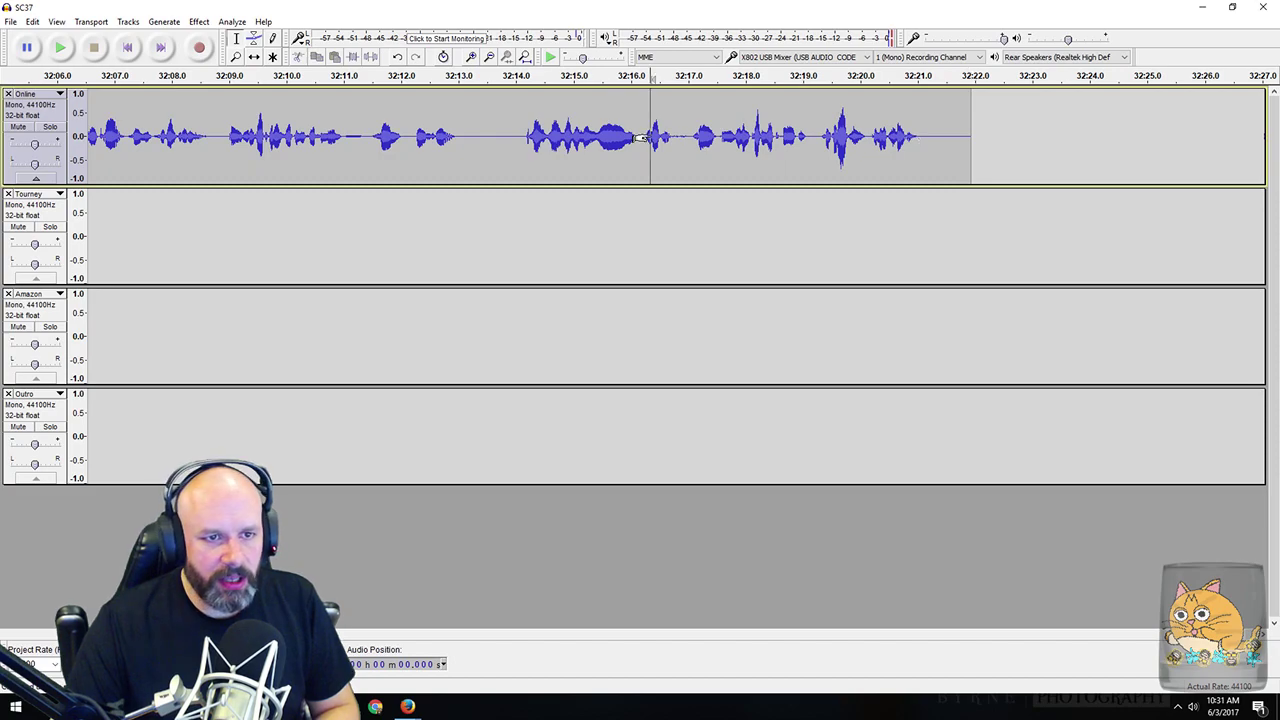
key("Home")
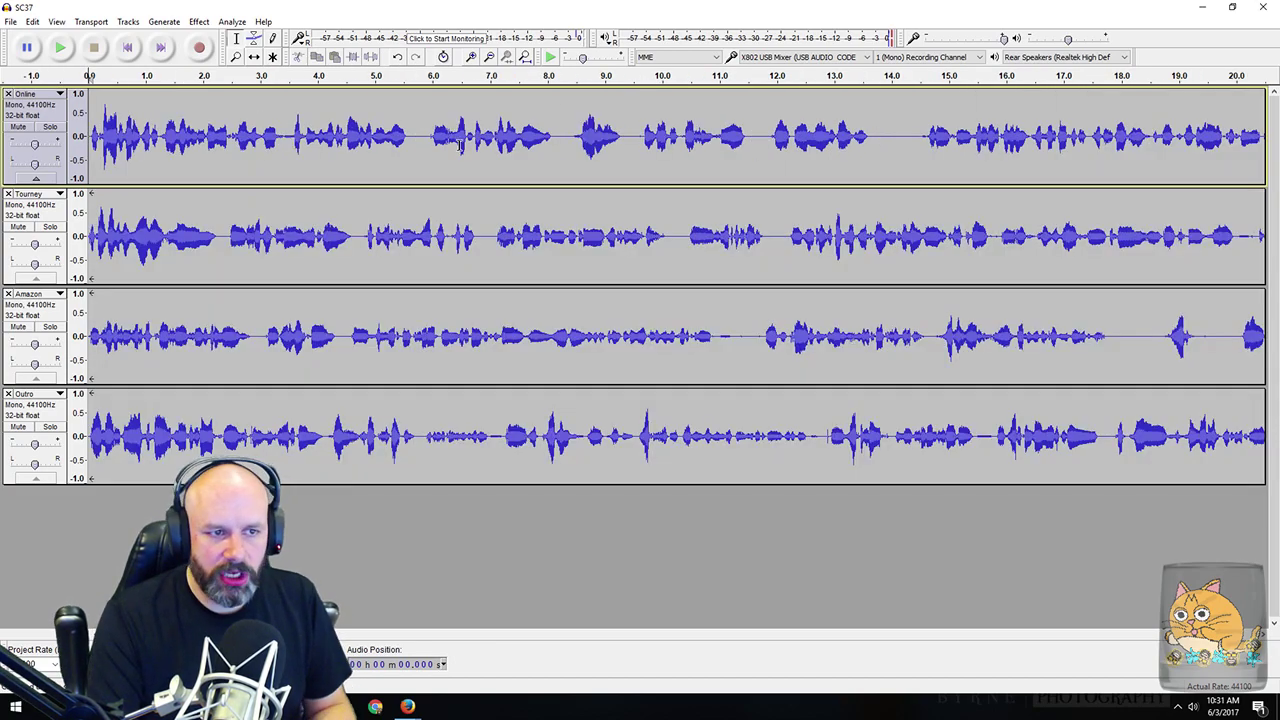
key("End")
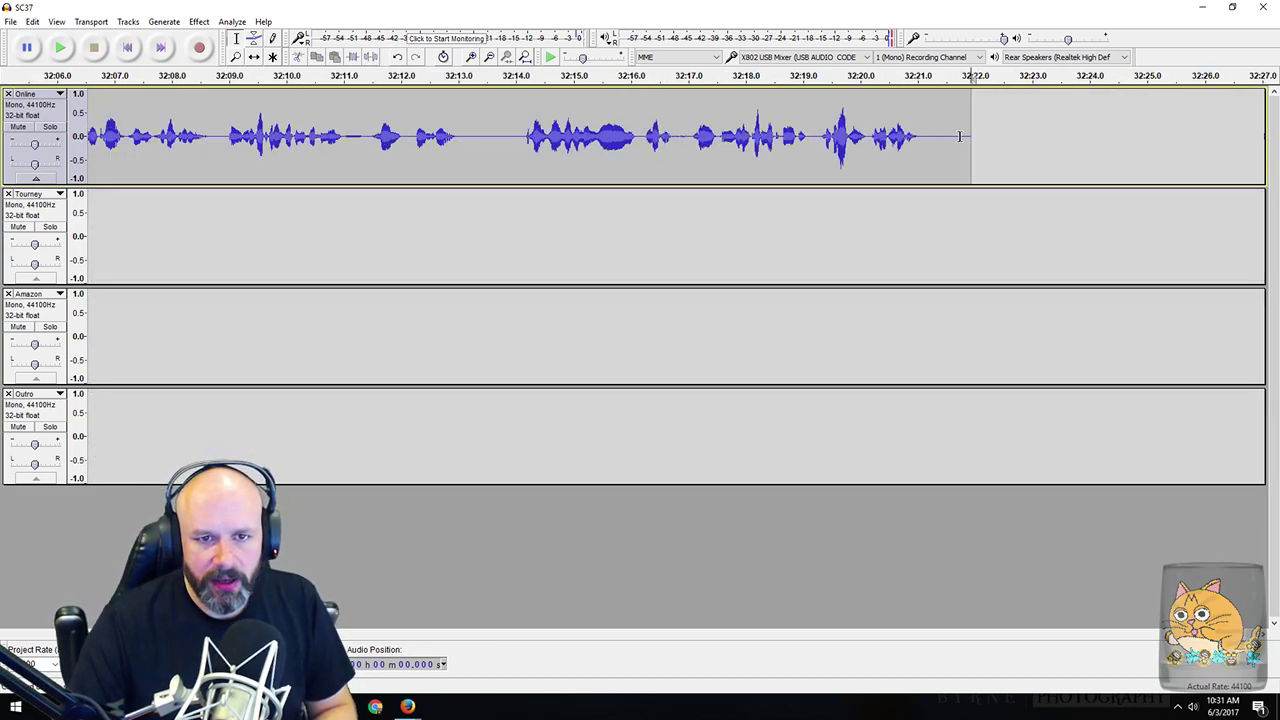
left_click_drag(920, 136, 970, 137)
key("Delete")
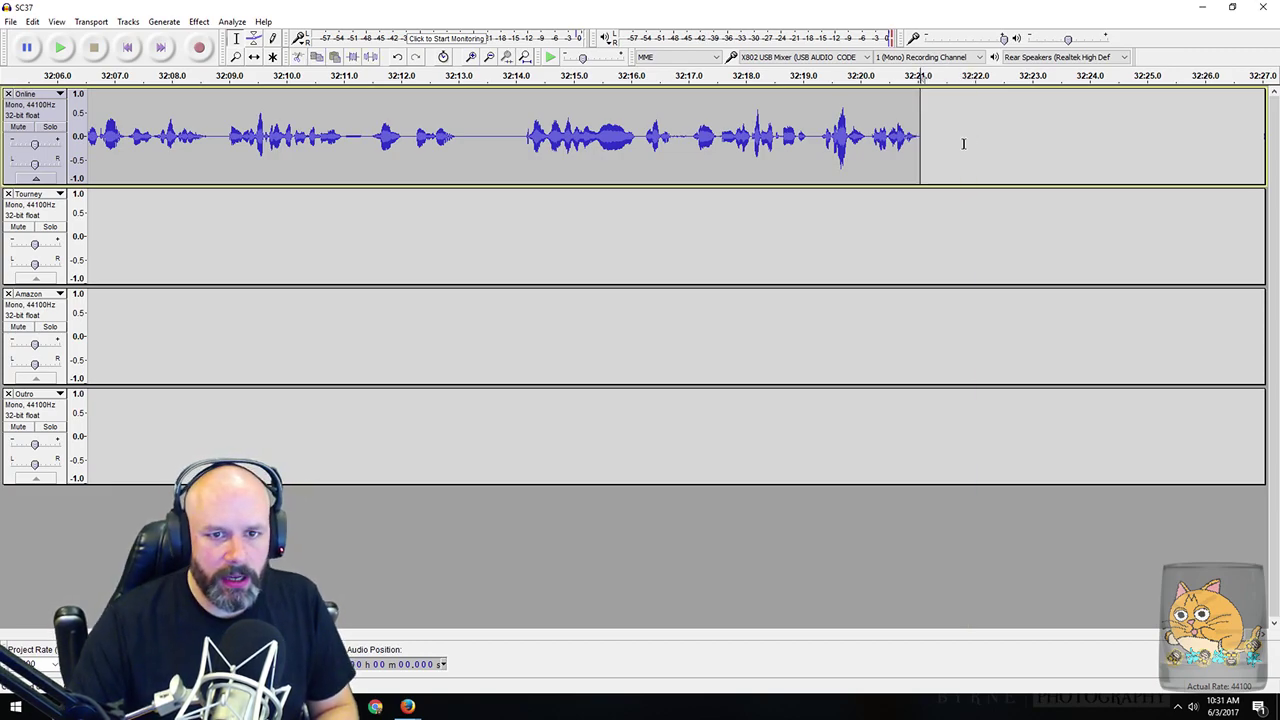
Step: Delete the silence after the last speech at the end of the Tourney track
left_click(285, 239)
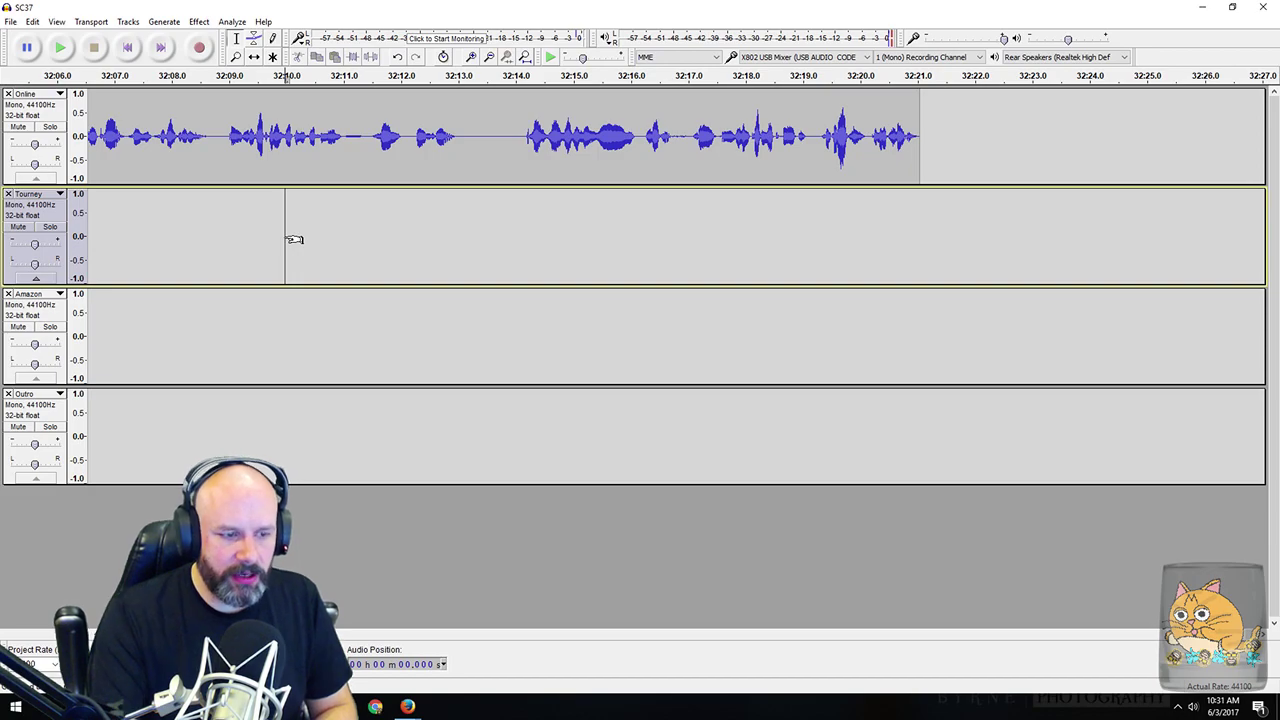
key("ctrl+v")
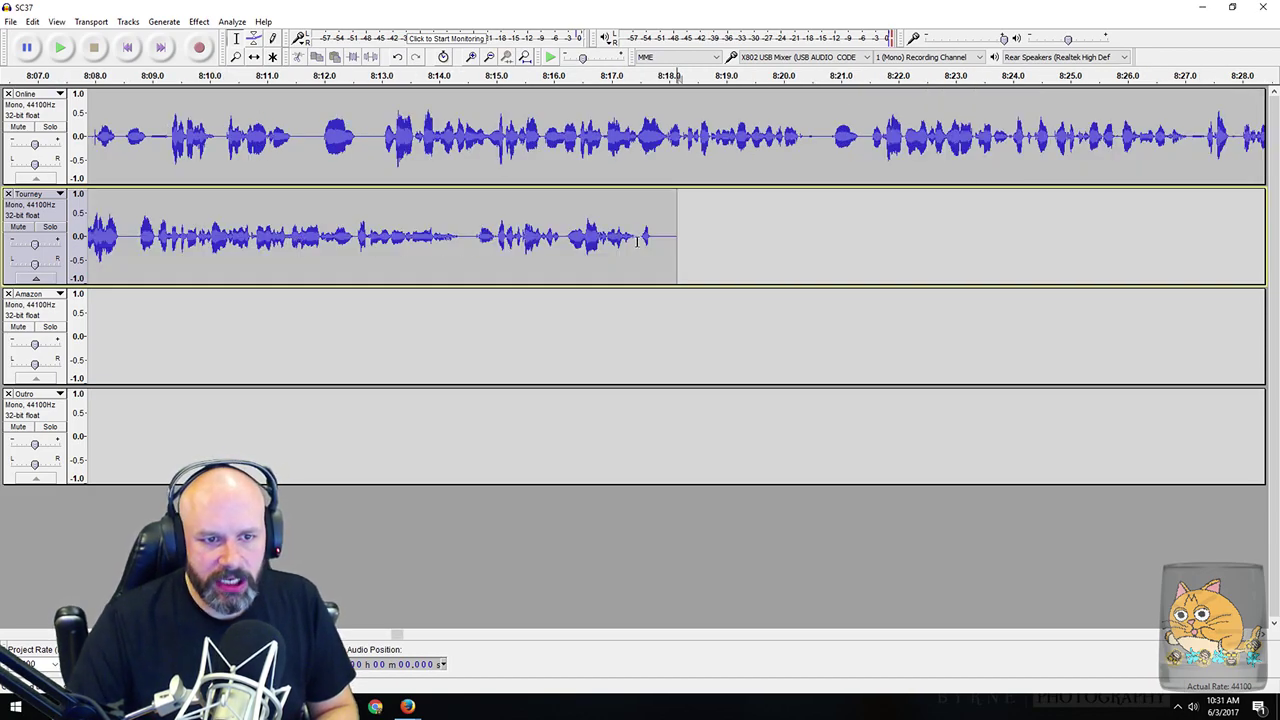
left_click_drag(652, 238, 690, 240)
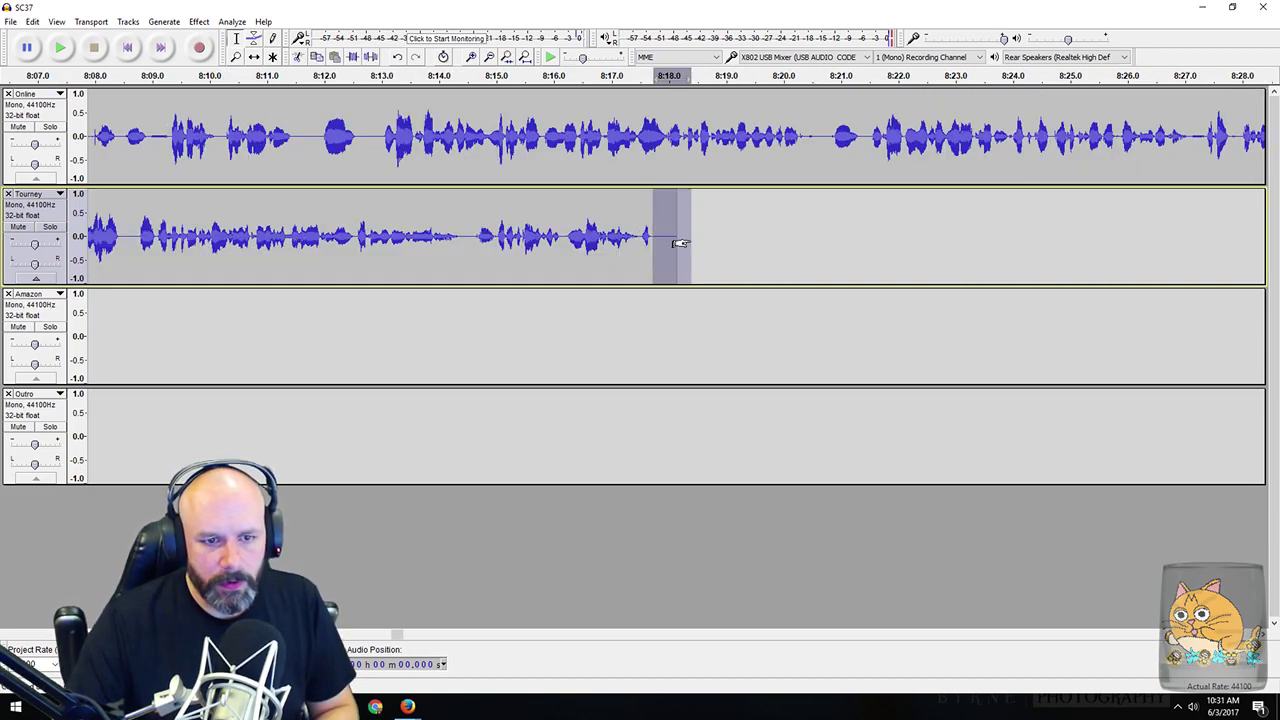
left_click(689, 243)
Step: Go to the end of the Amazon track and temporarily solo it to check its closing audio
left_click(668, 311)
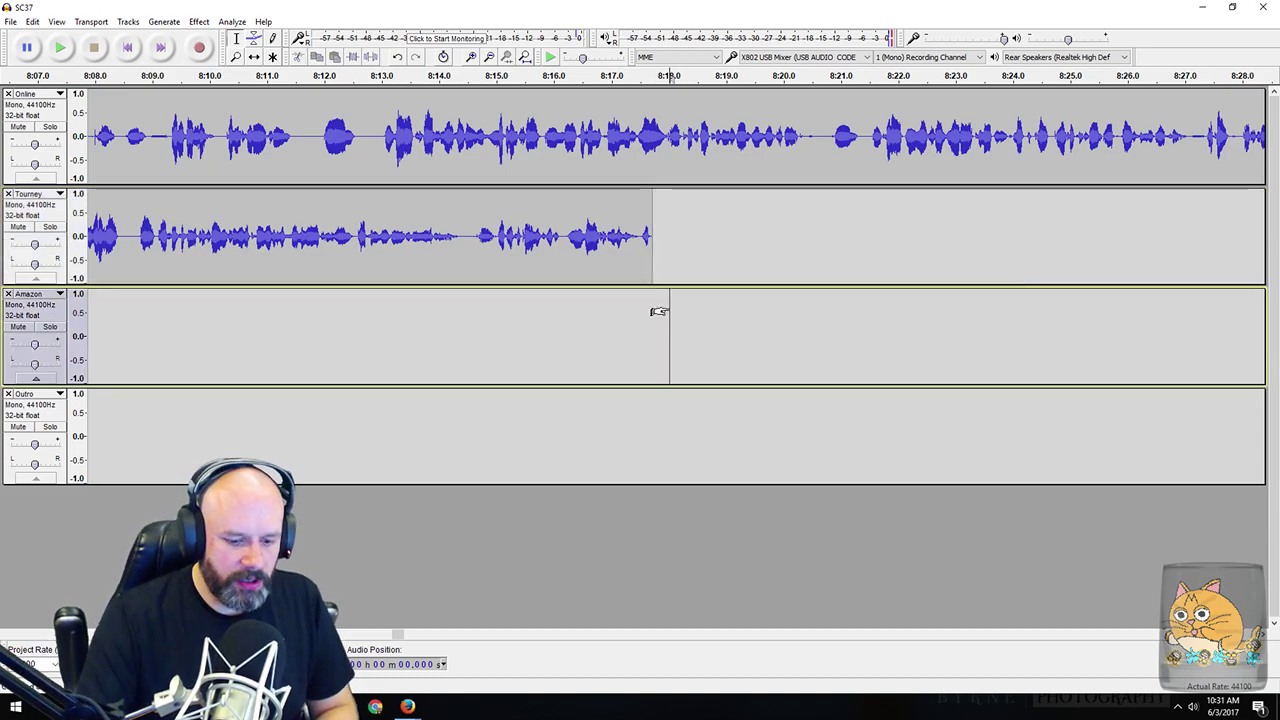
key("k")
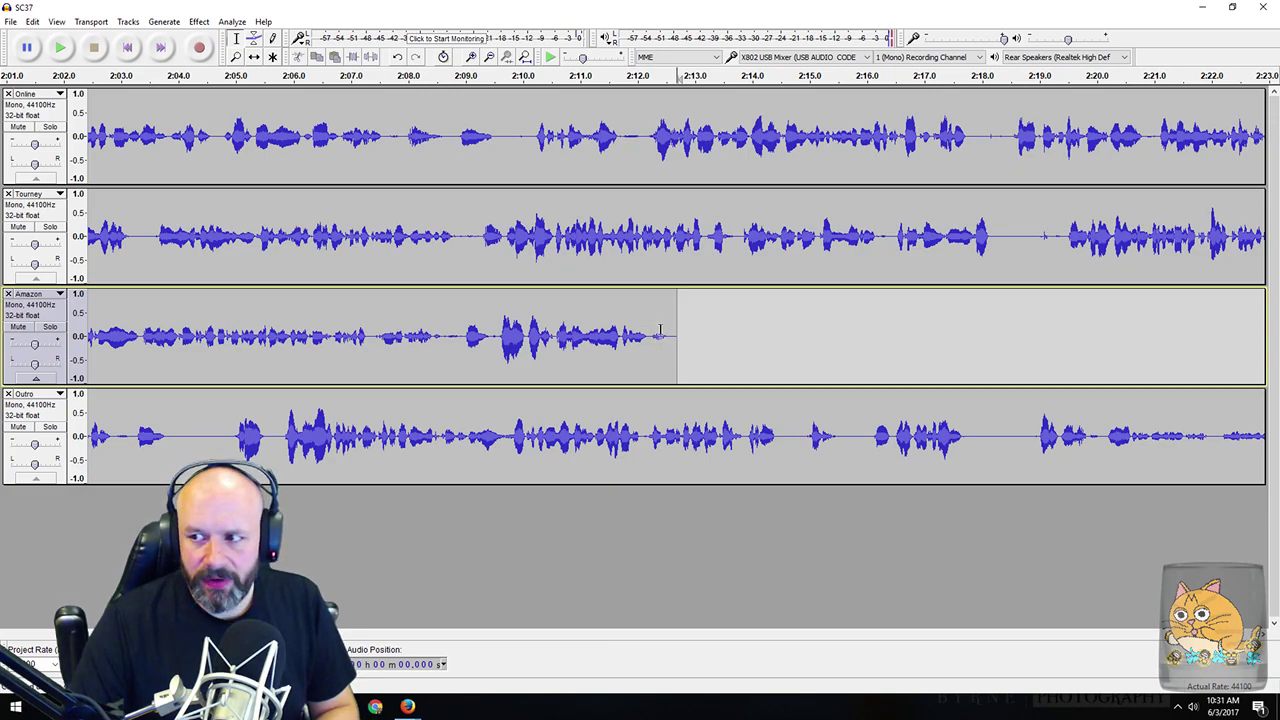
left_click(50, 327)
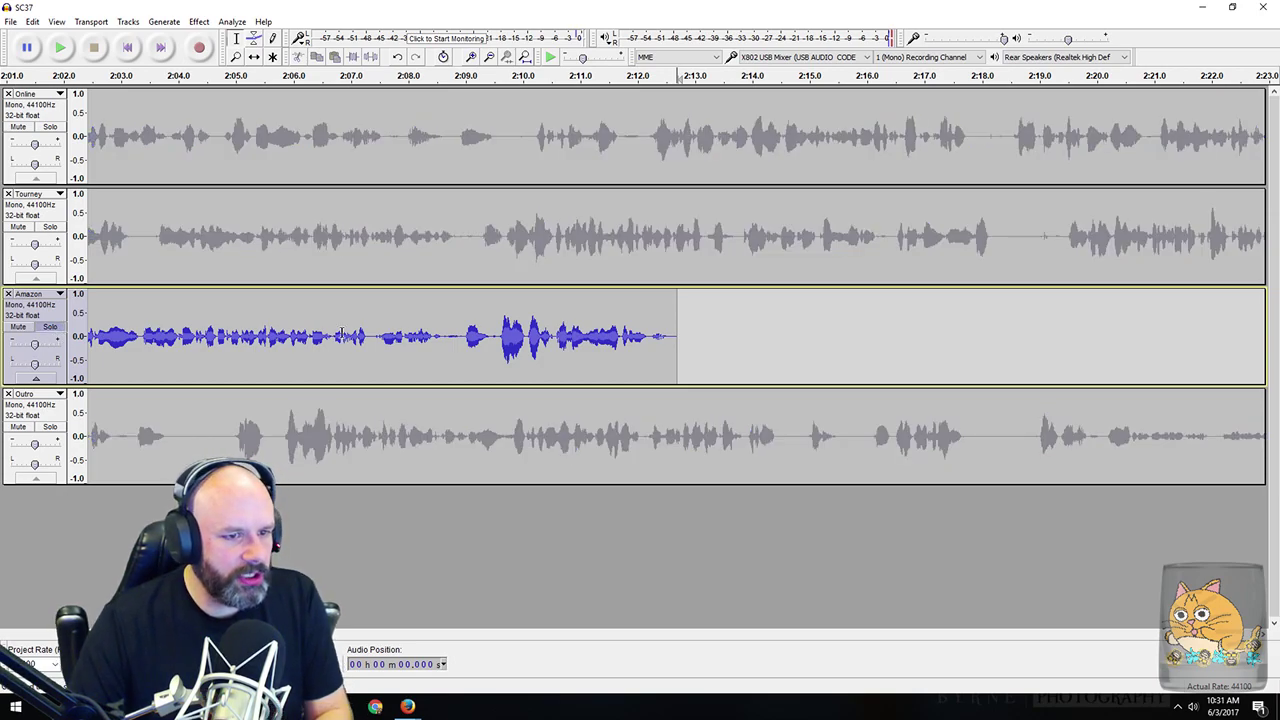
left_click(50, 327)
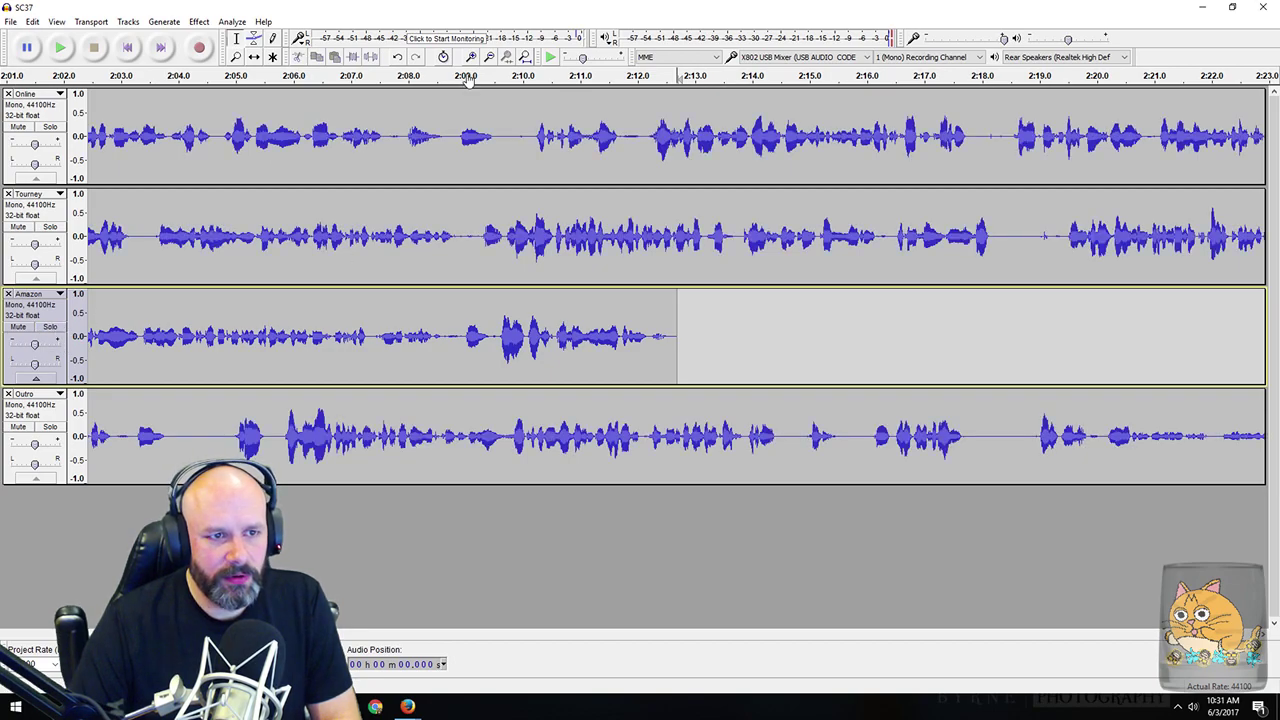
Step: Solo the Amazon track and play its ending from about 2:11.3 to check the final words
left_click(480, 75)
left_click(93, 47)
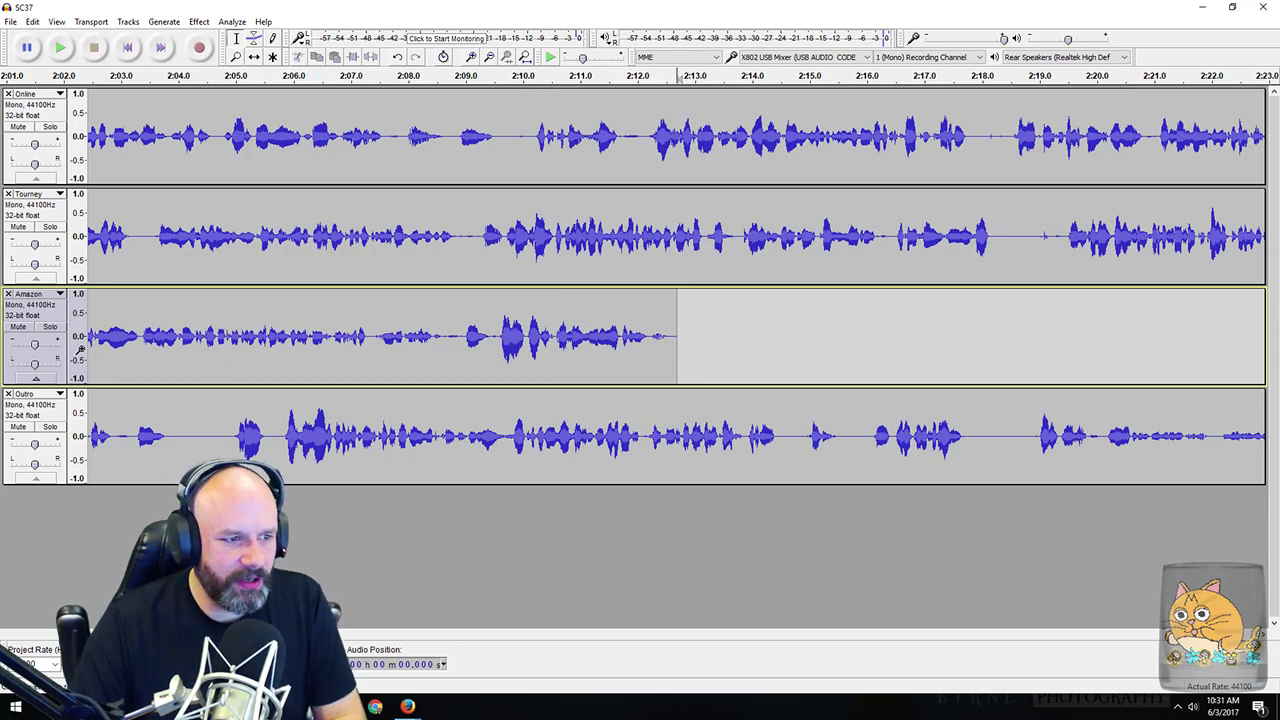
left_click(50, 327)
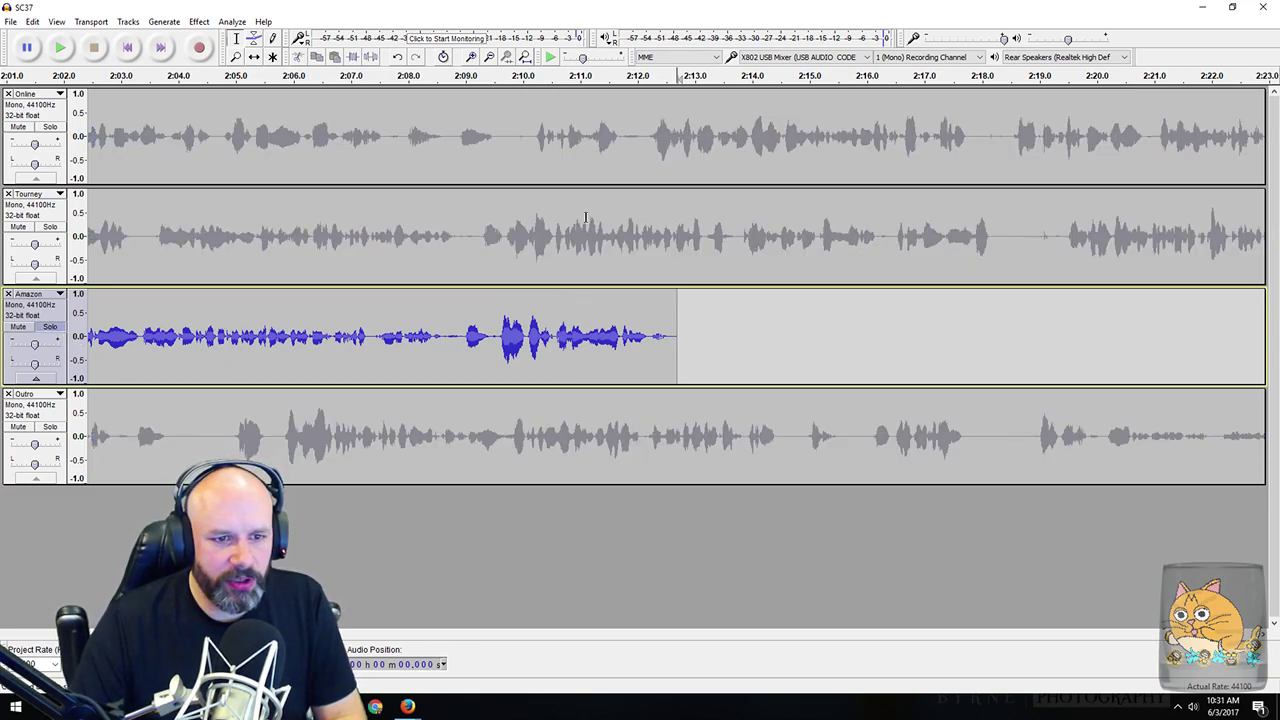
left_click_drag(600, 345, 700, 343)
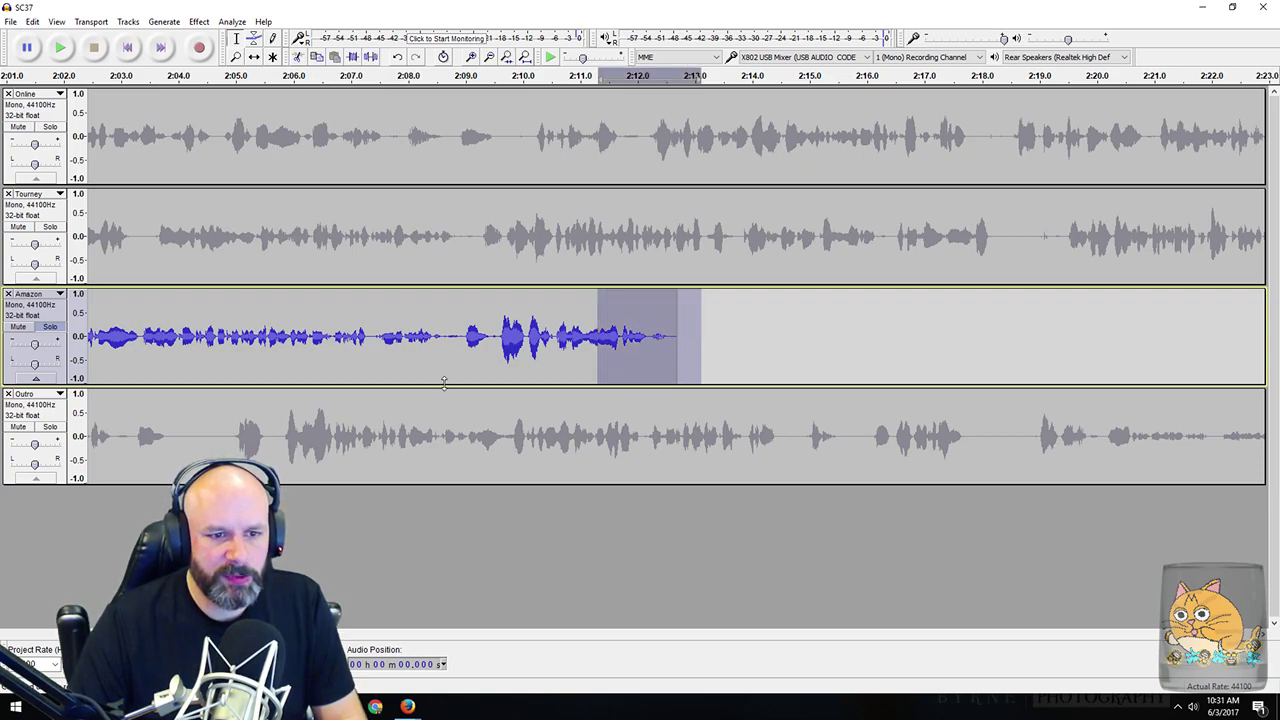
key("space")
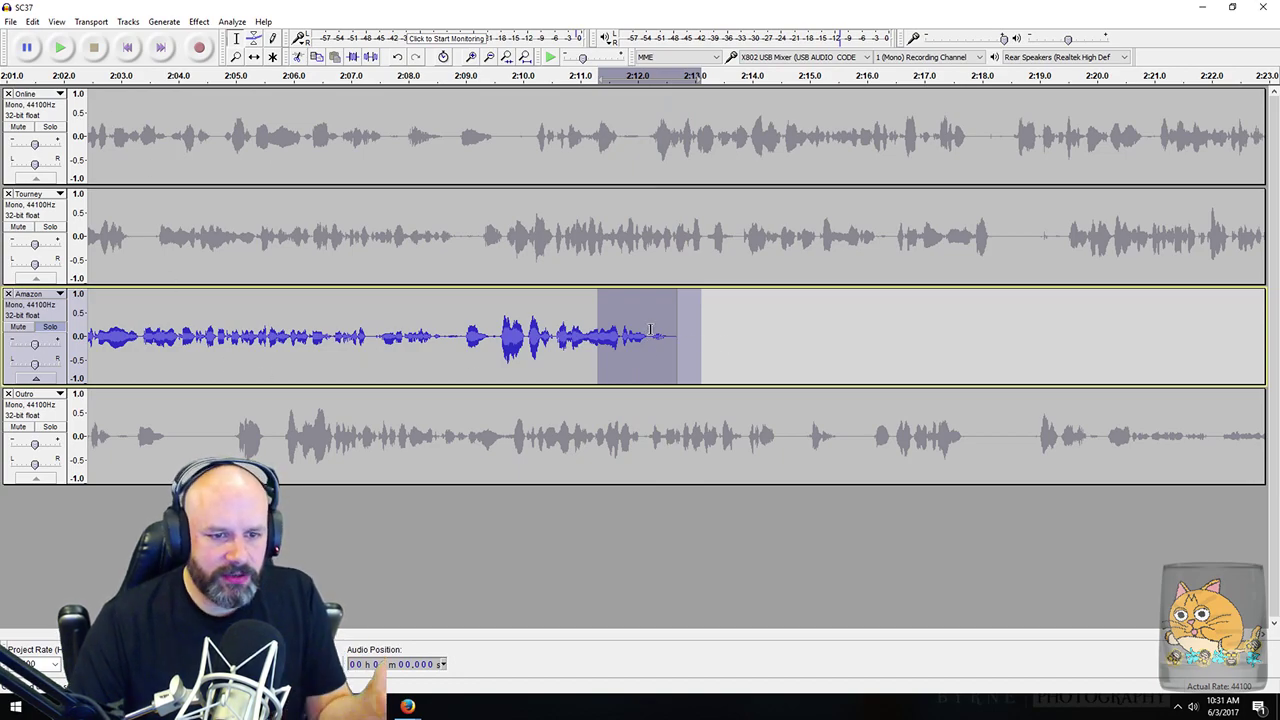
Step: Amplify the last quiet sound of about 0.4 s at the end of the Amazon track by 5.5 dB
left_click_drag(650, 330, 677, 338)
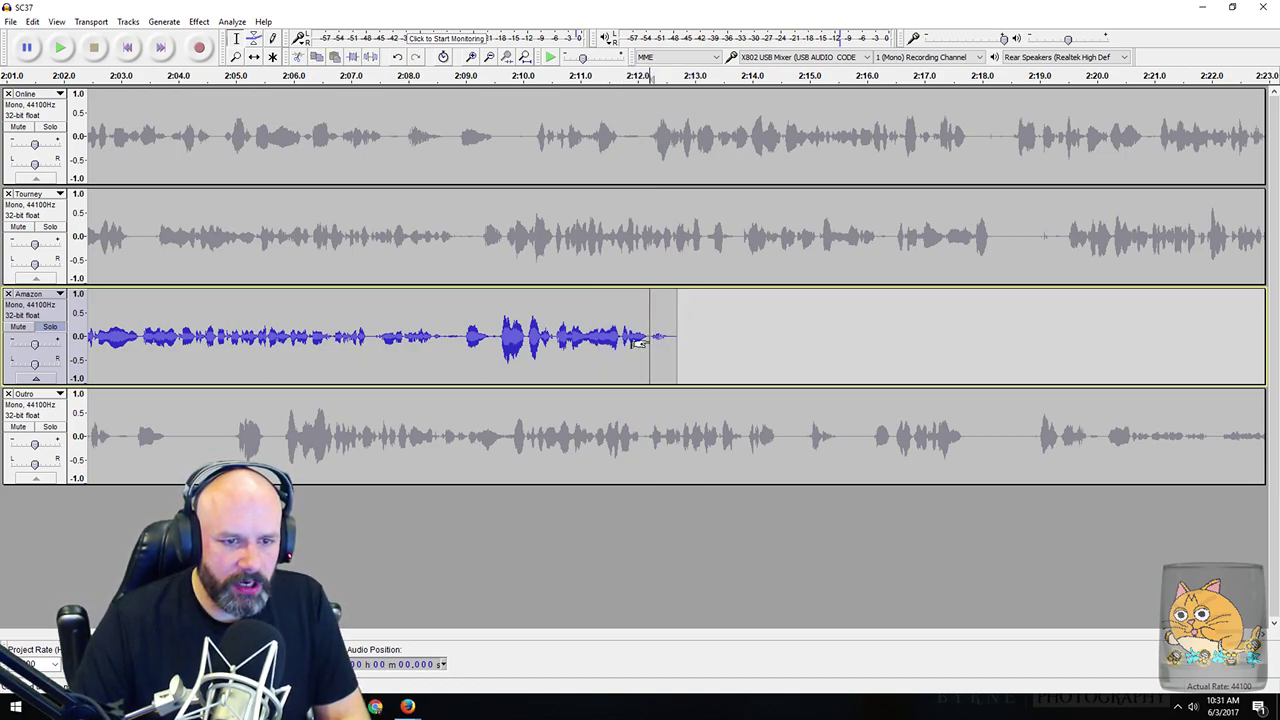
key("space")
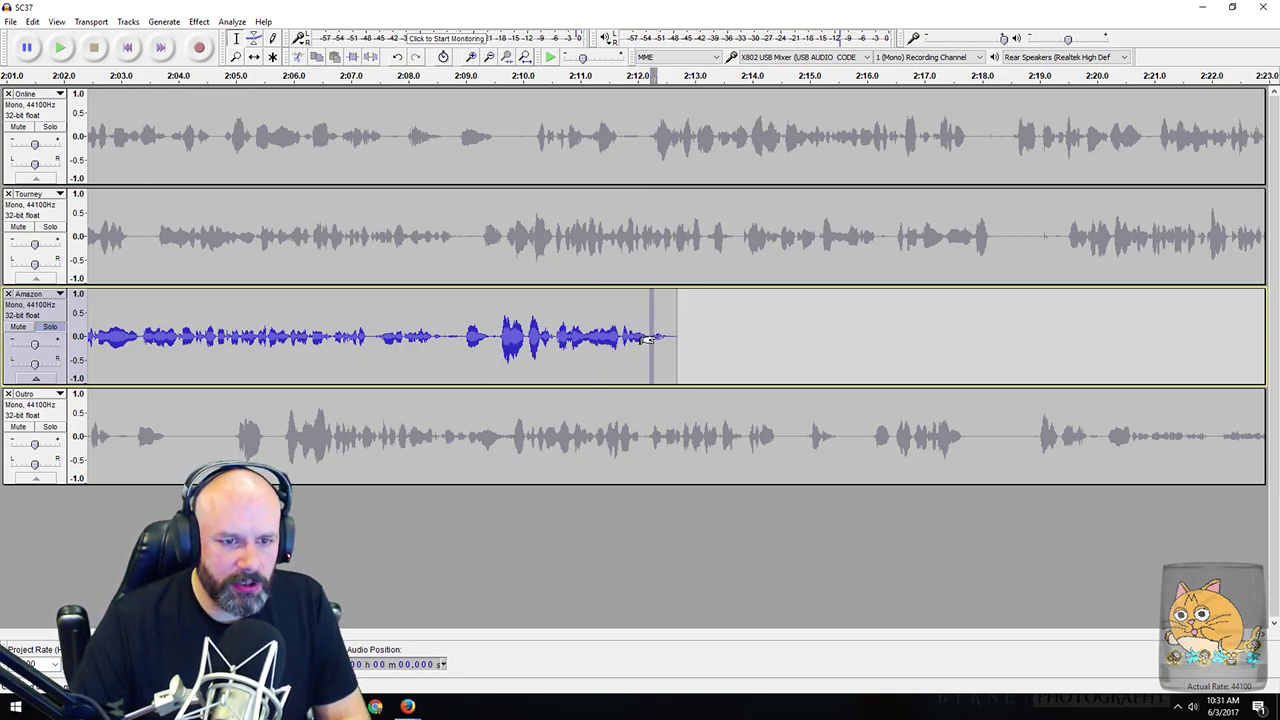
left_click(199, 21)
left_click(220, 56)
left_click_drag(674, 340, 647, 338)
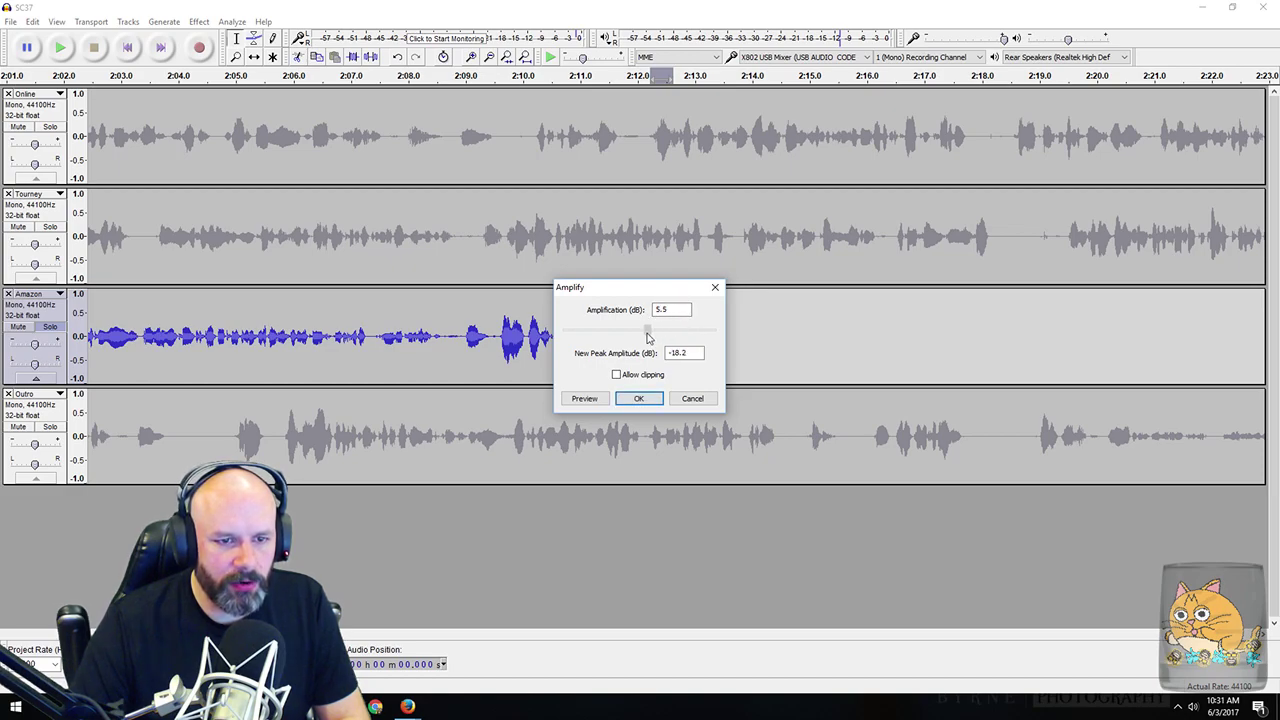
left_click(639, 399)
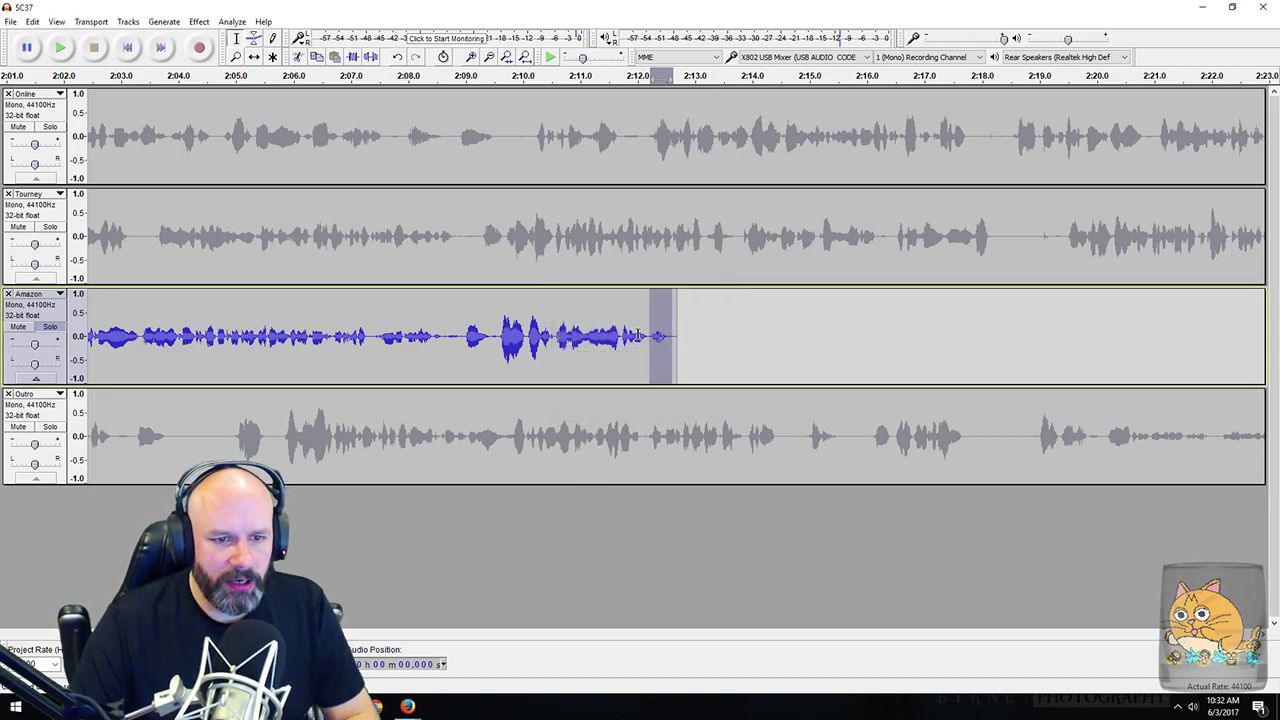
Step: Play the last 0.6 s or so of the Amazon track to check its level, and turn its solo off
left_click_drag(638, 335, 674, 350)
key("space")
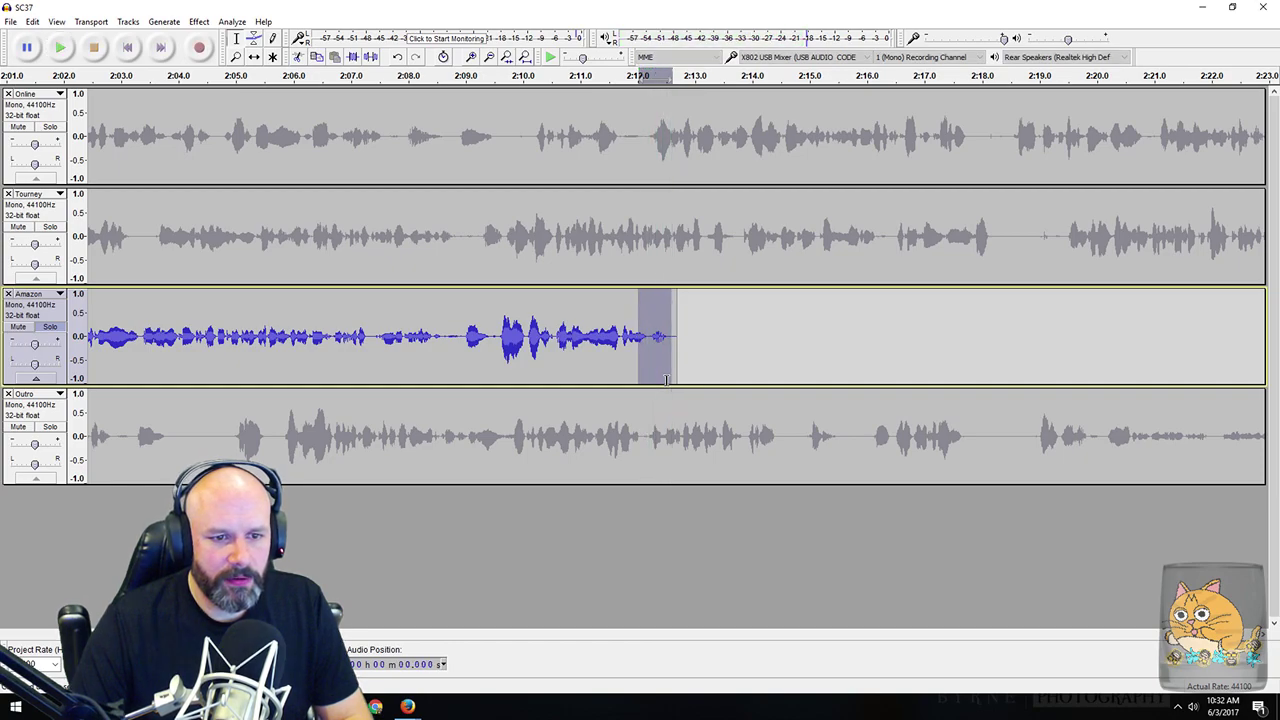
left_click(710, 347)
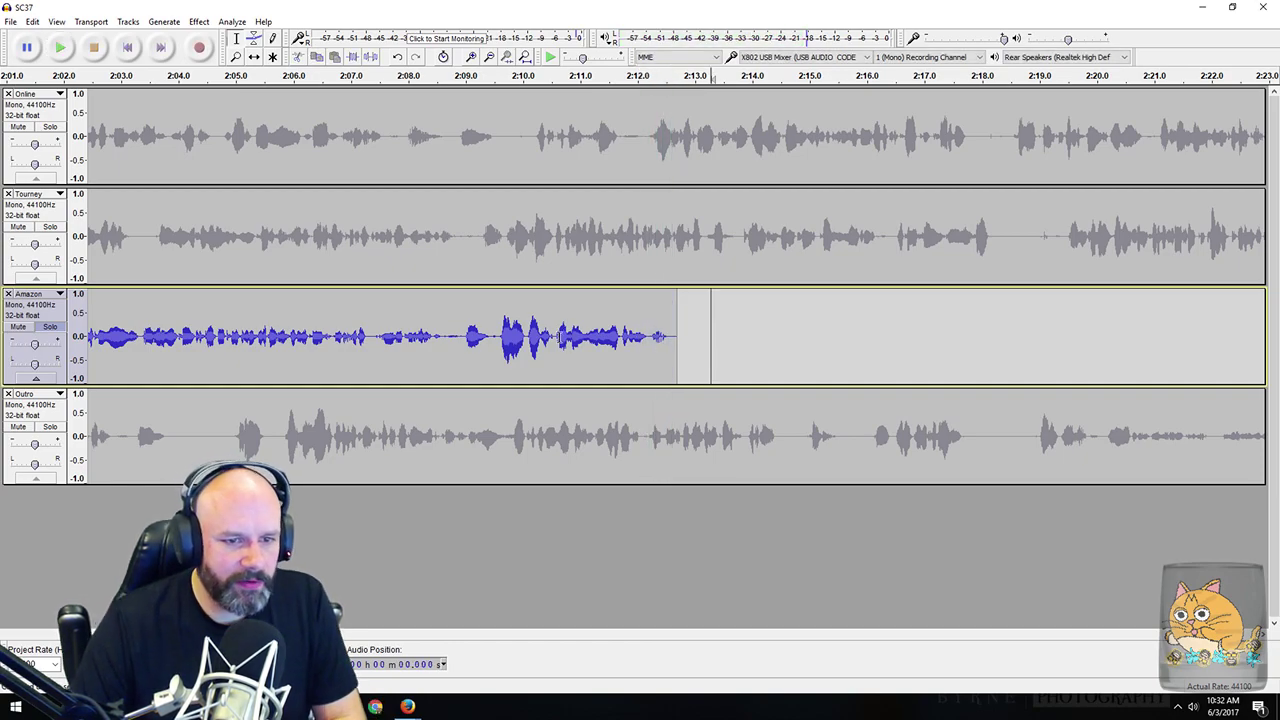
left_click(36, 336)
left_click(52, 327)
Step: Delete the silence after the last speech at the end of the Outro track
left_click(457, 430)
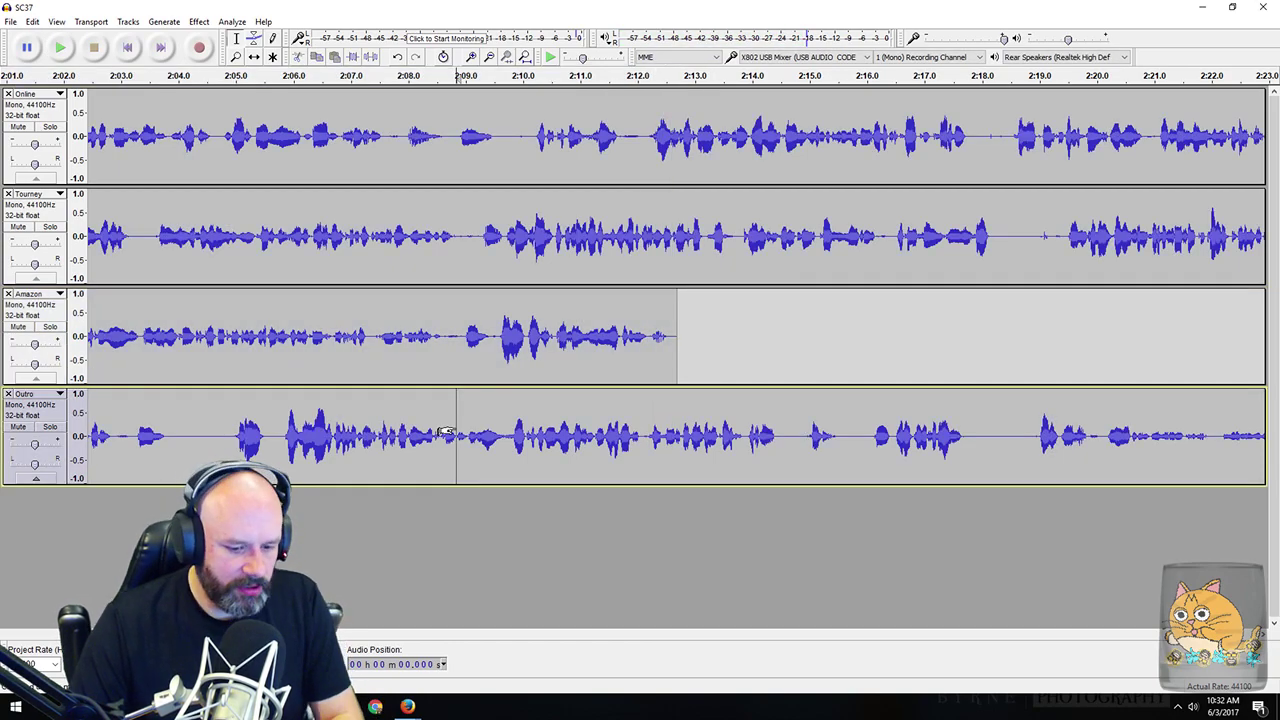
key("shift+End")
left_click_drag(614, 433, 690, 436)
key("Delete")
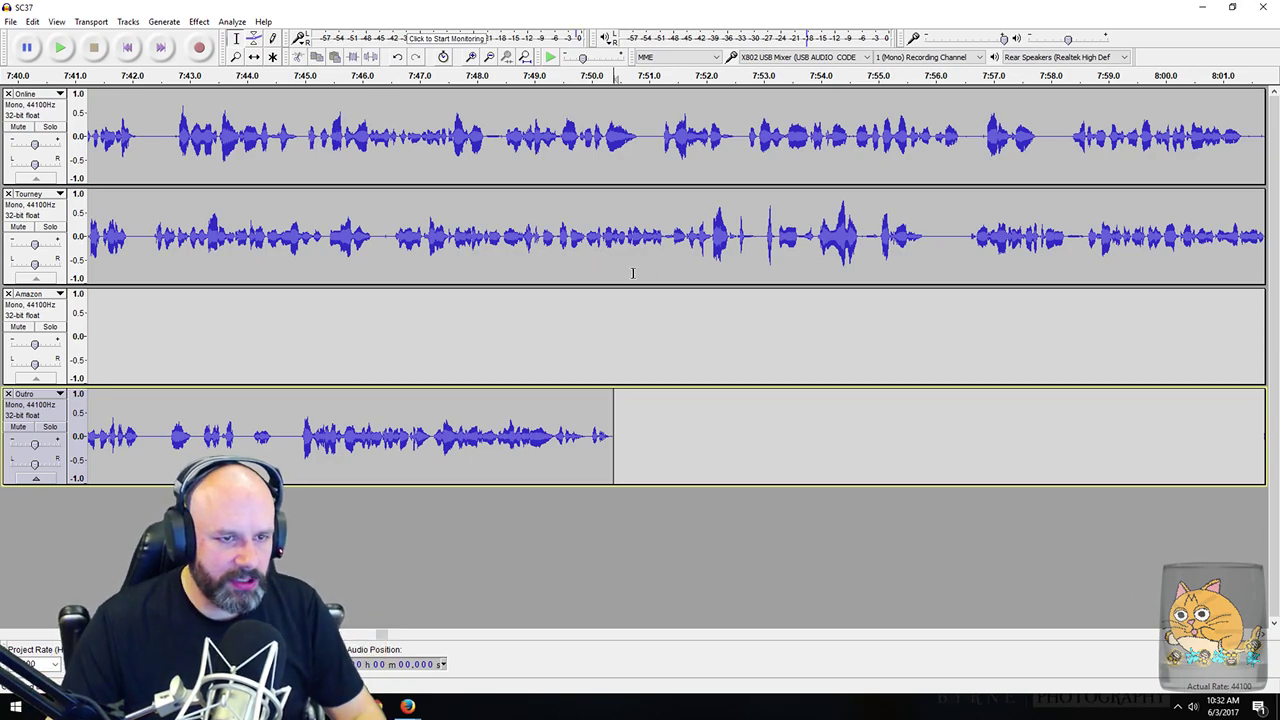
Step: Return to the beginning of the tracks and save the project
left_click(473, 122)
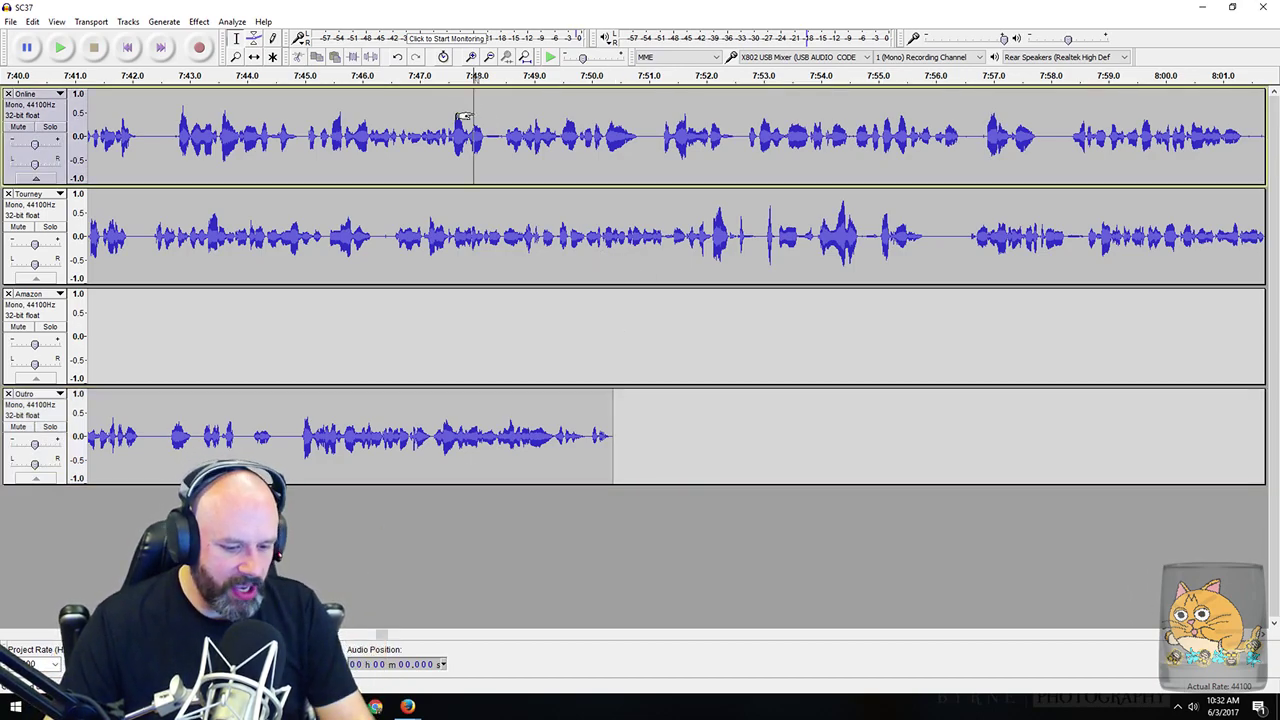
key("Home")
left_click(10, 21)
left_click(42, 102)
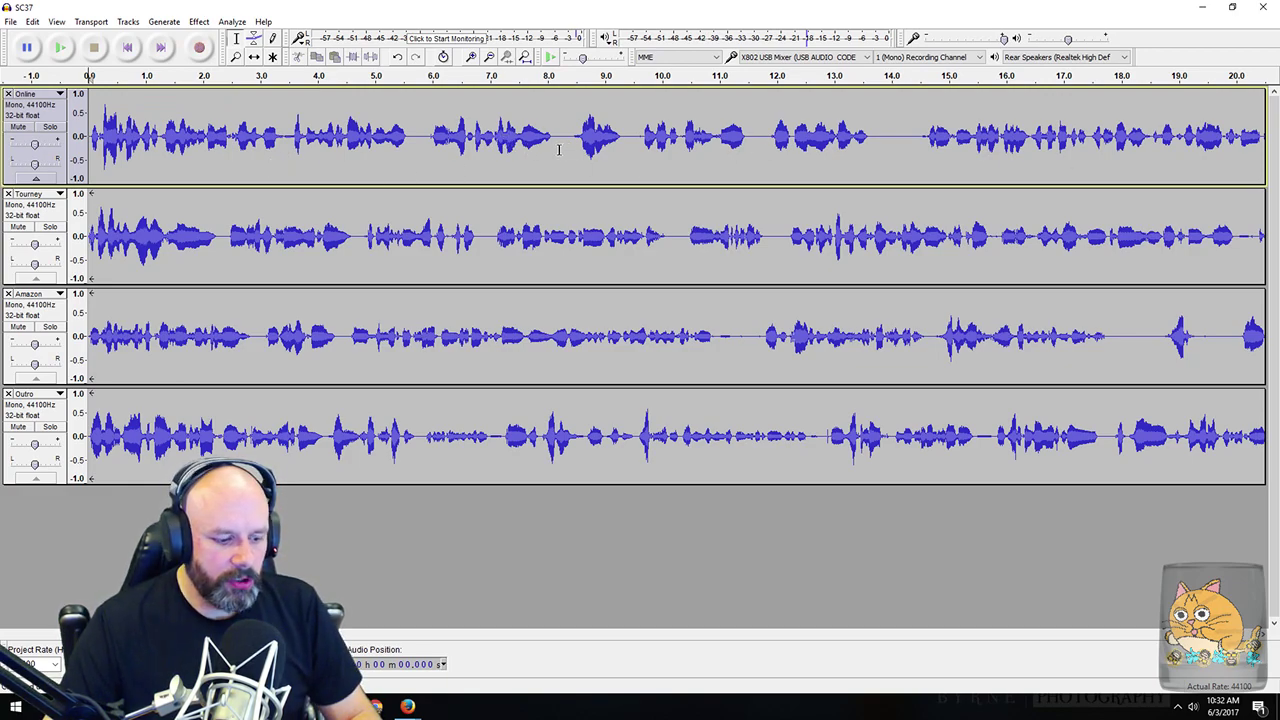
Step: Solo the Online track and start playback of the passage from about 26 to 33 s to check its pauses
scroll(540, 150, "right", 5)
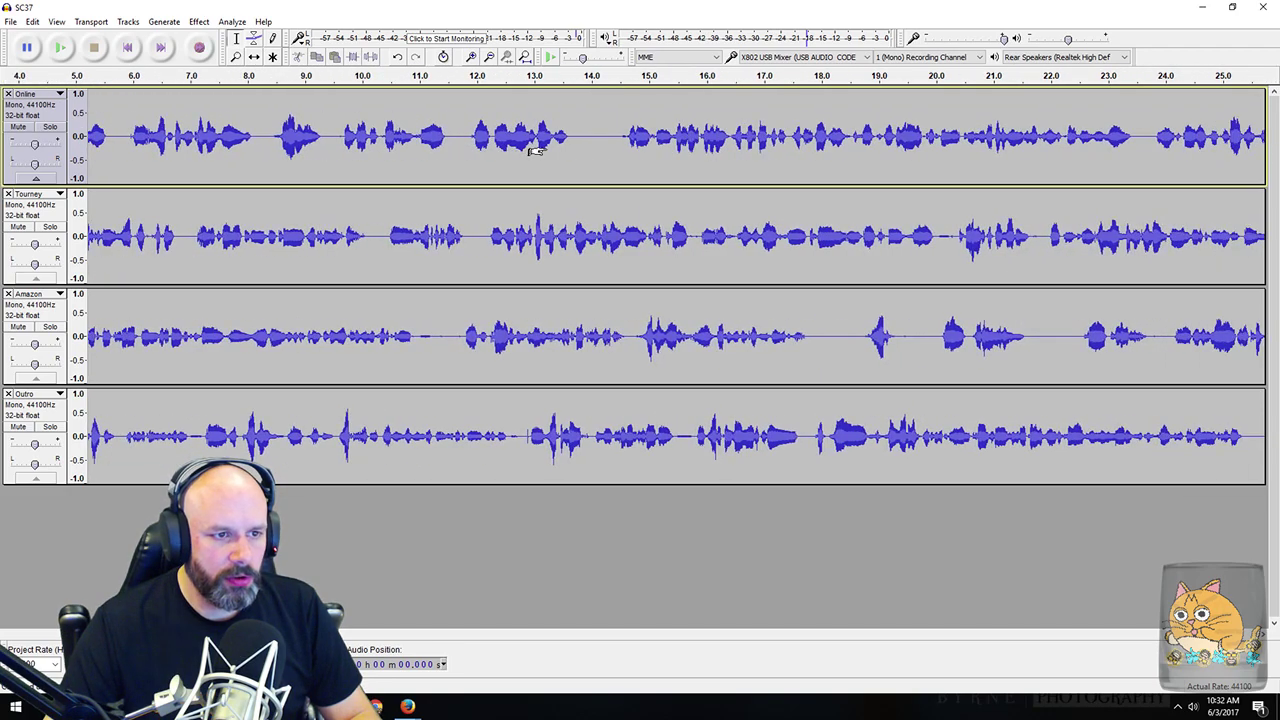
scroll(528, 150, "right", 7)
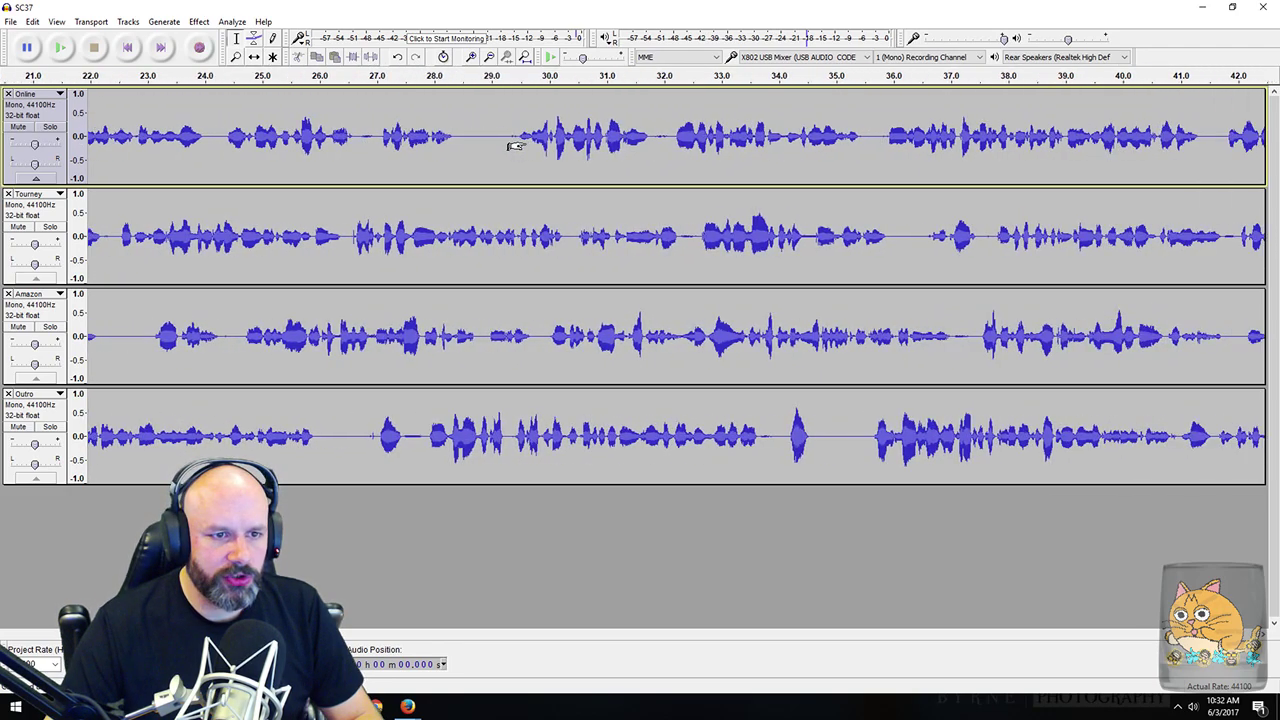
scroll(513, 145, "left", 2)
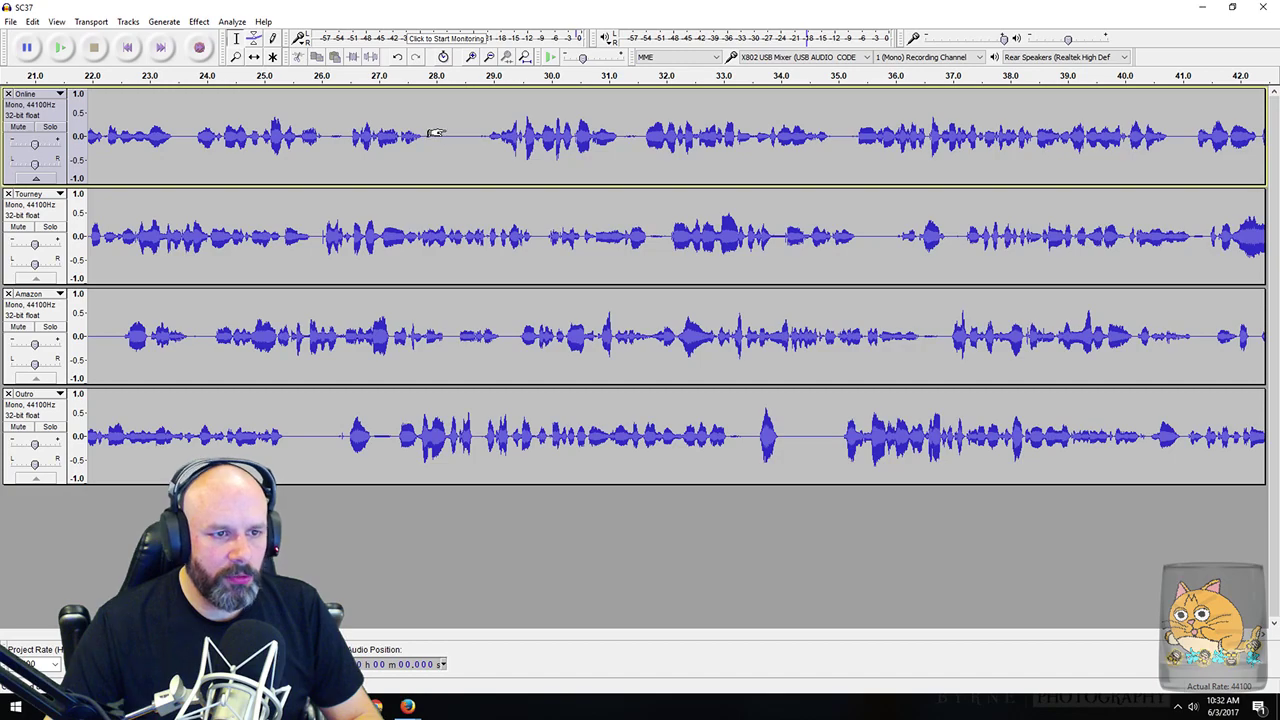
left_click_drag(436, 134, 472, 134)
left_click(349, 145)
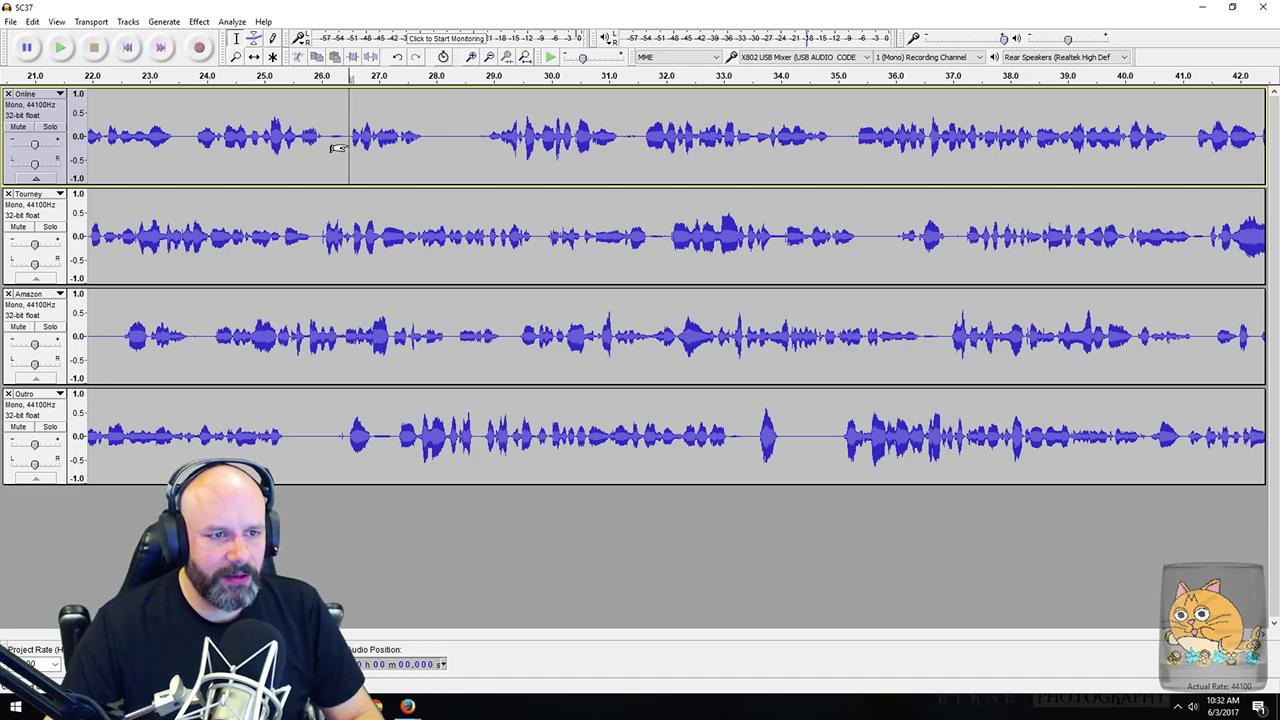
left_click(52, 128)
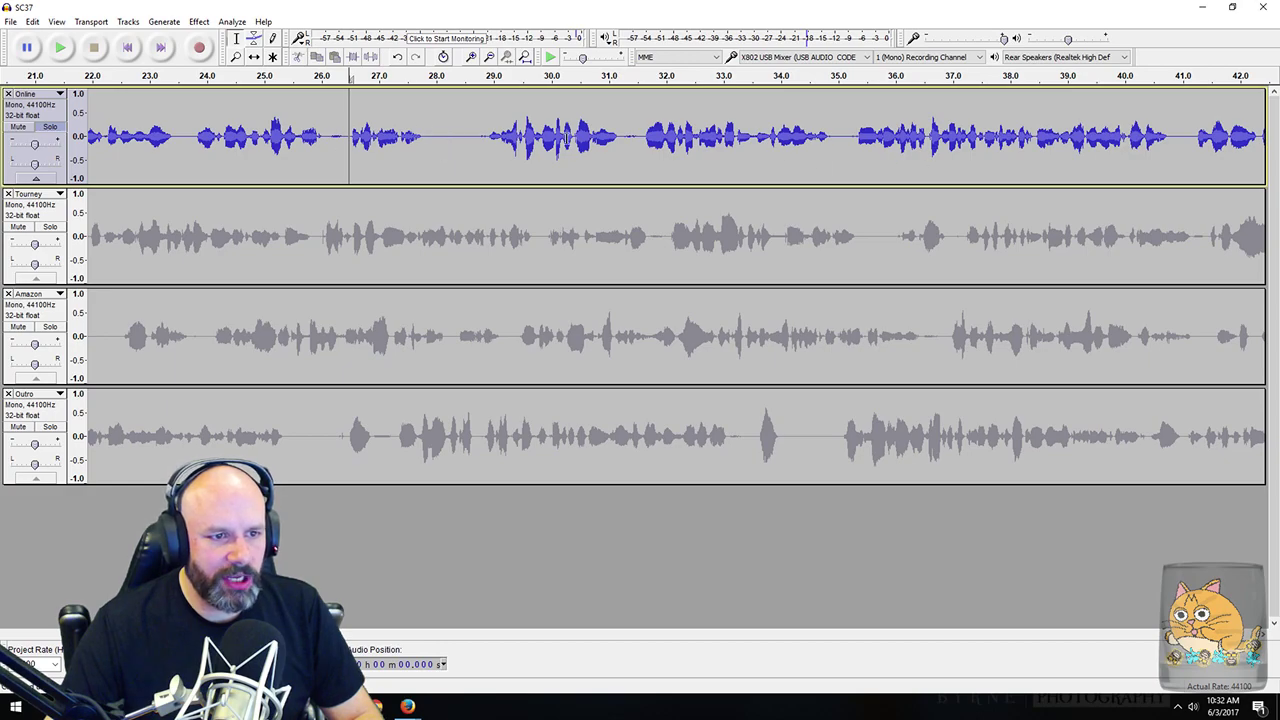
left_click(46, 127)
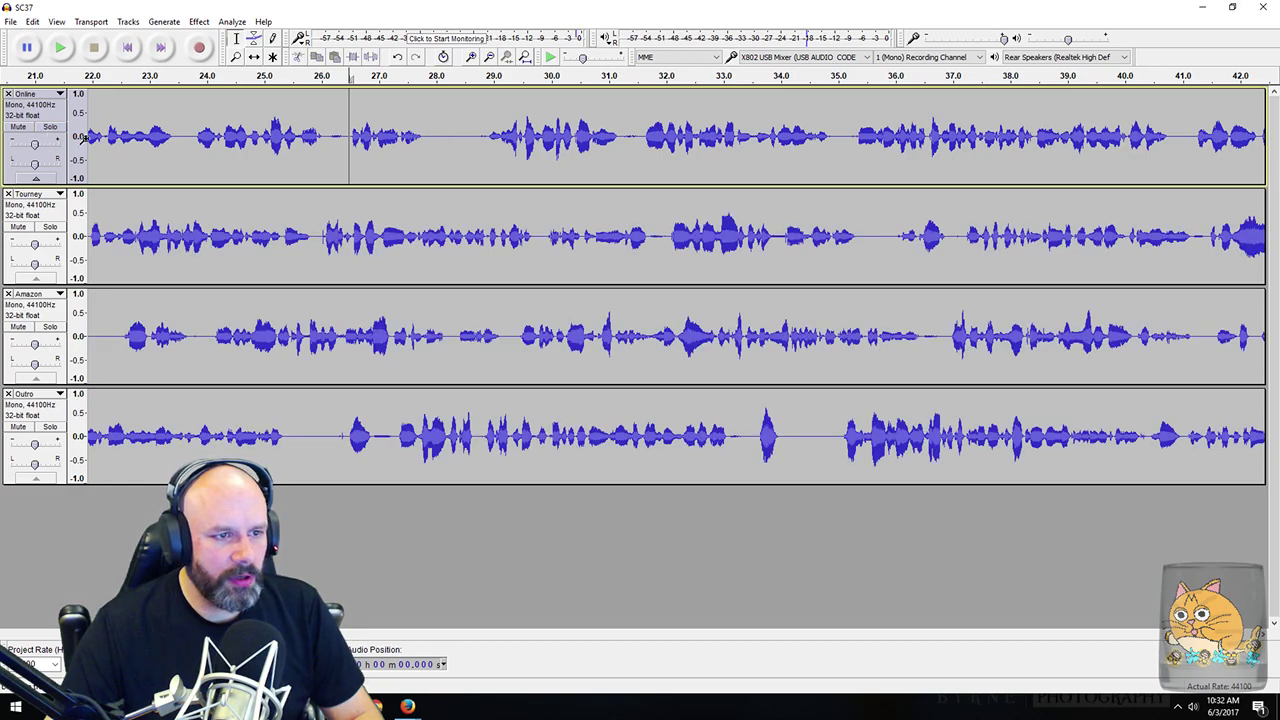
left_click(51, 127)
left_click_drag(322, 140, 733, 150)
key("space")
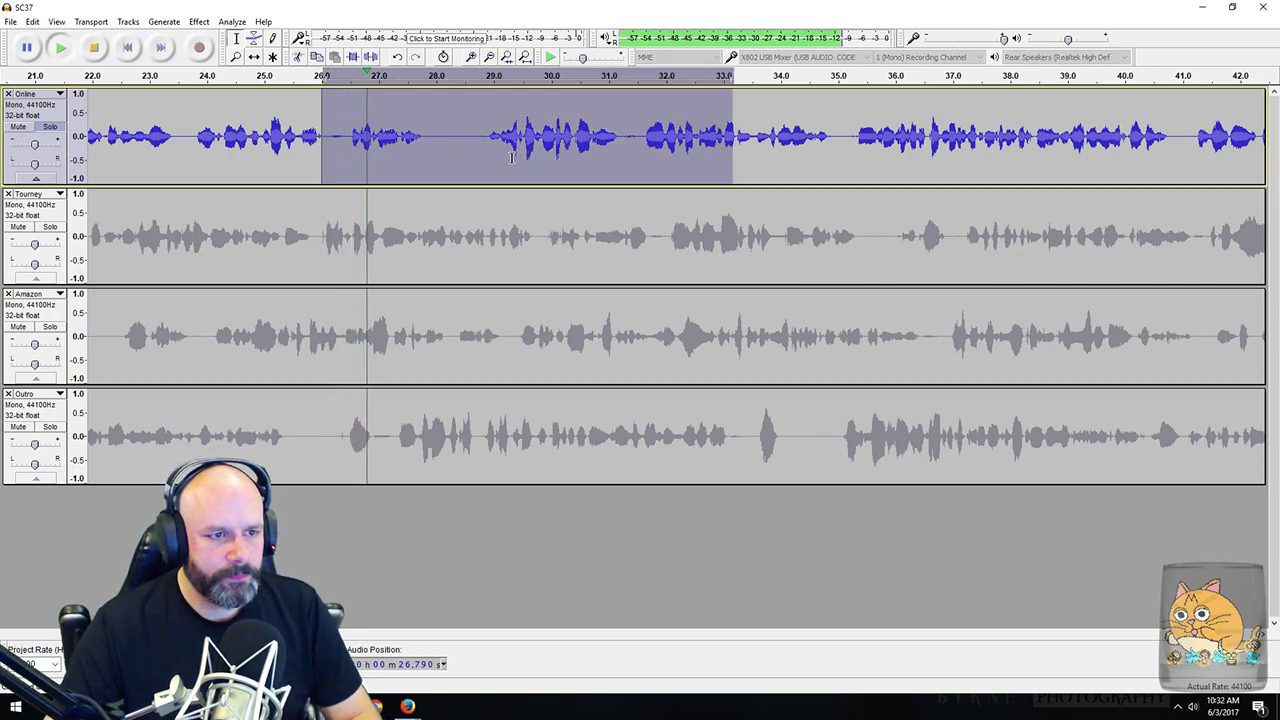
left_click(90, 50)
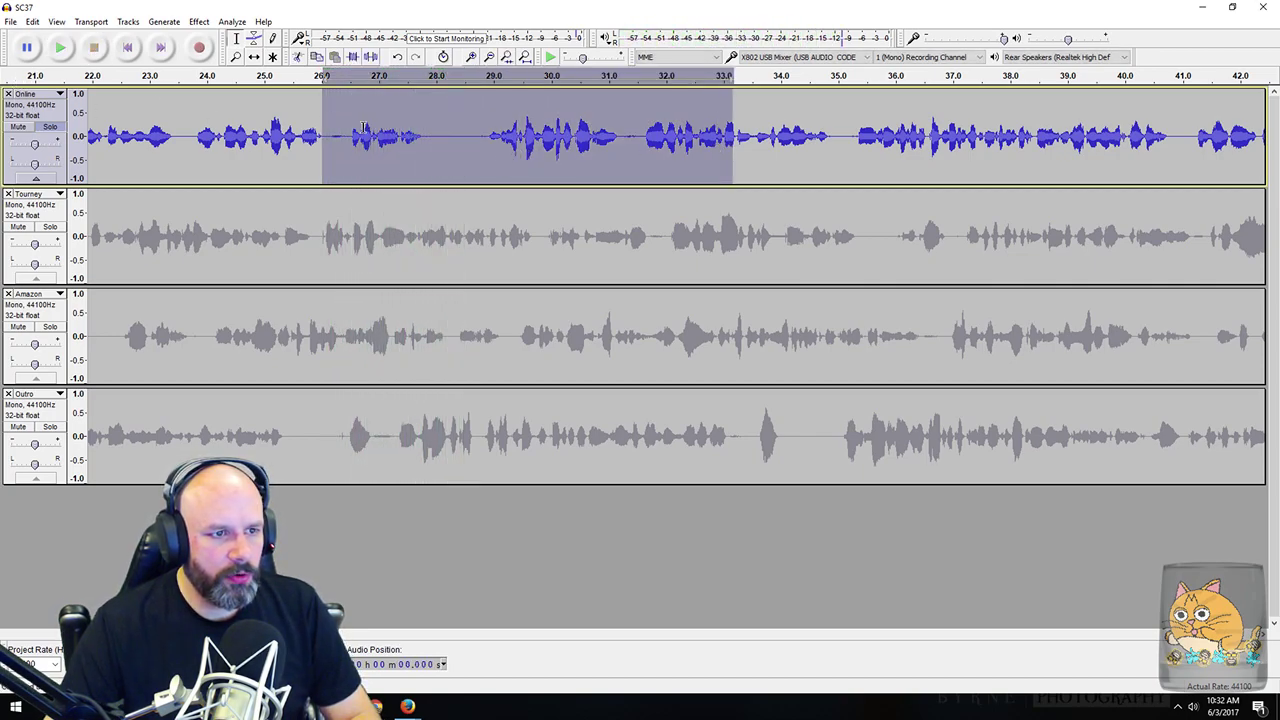
Step: Play the Online track from about 24.3 to 30.2 s to judge the pauses between phrases
left_click(331, 132)
left_click_drag(326, 136, 347, 143)
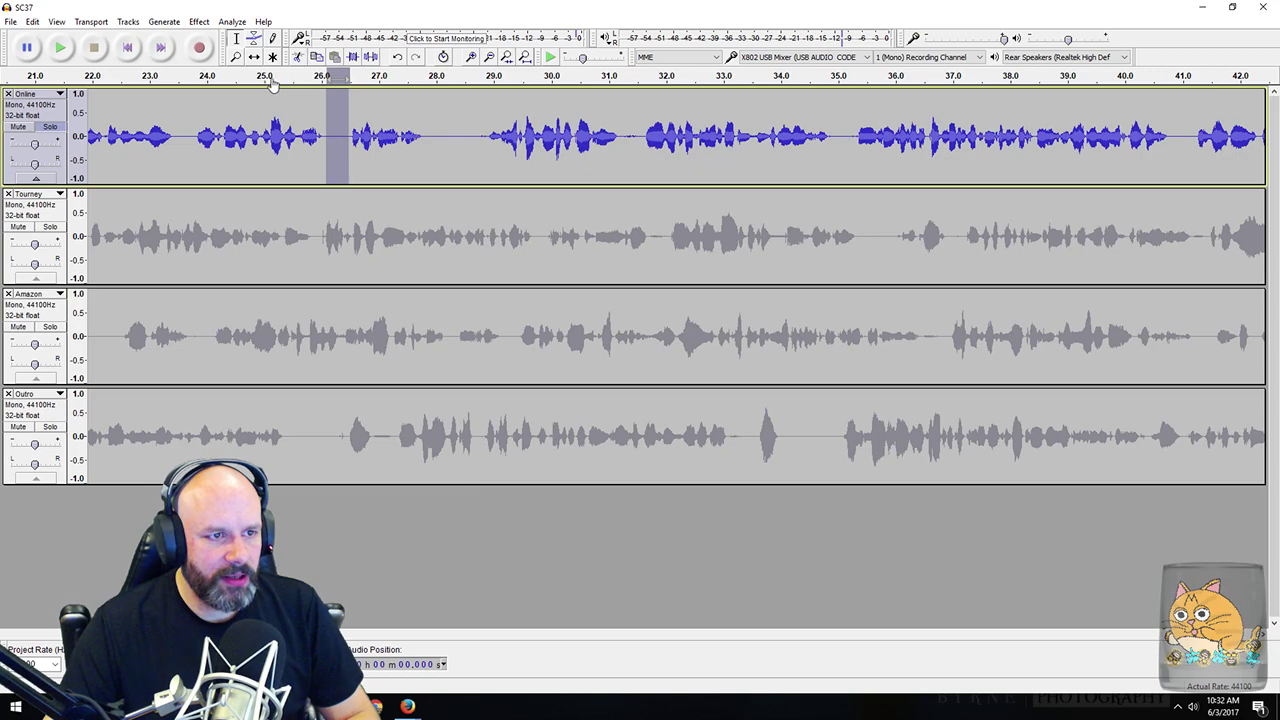
left_click_drag(222, 116, 563, 140)
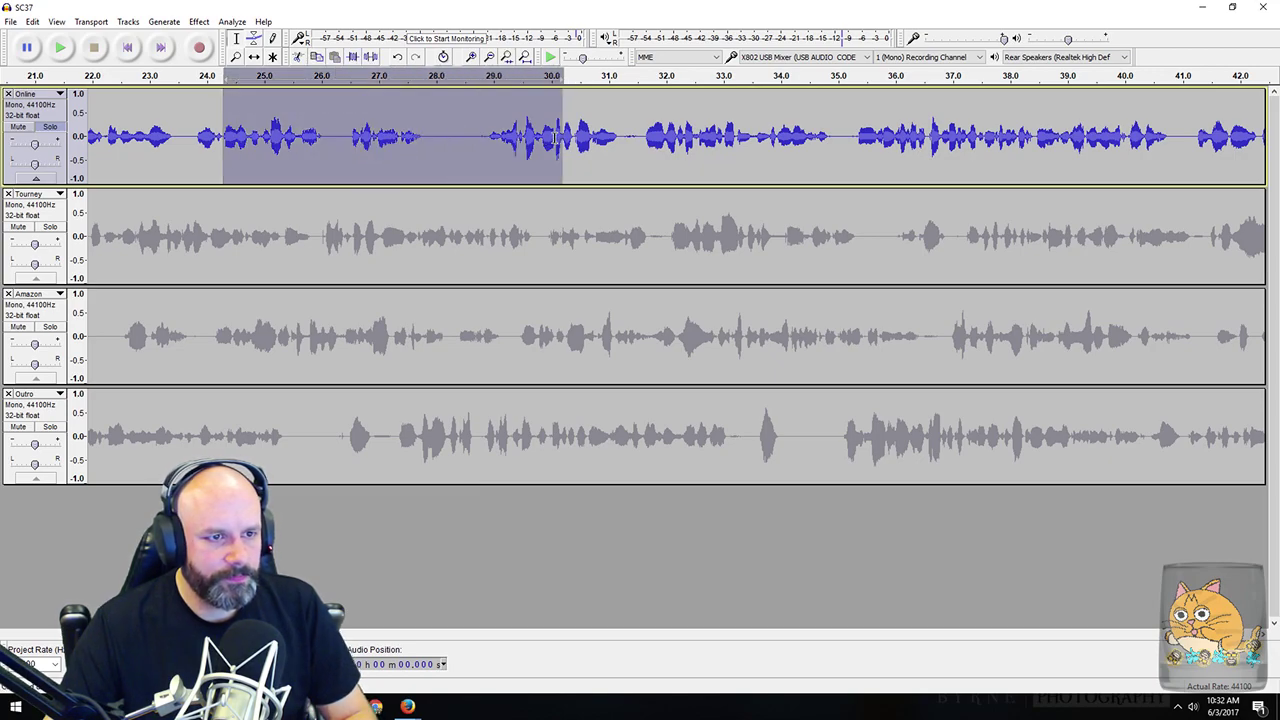
key("space")
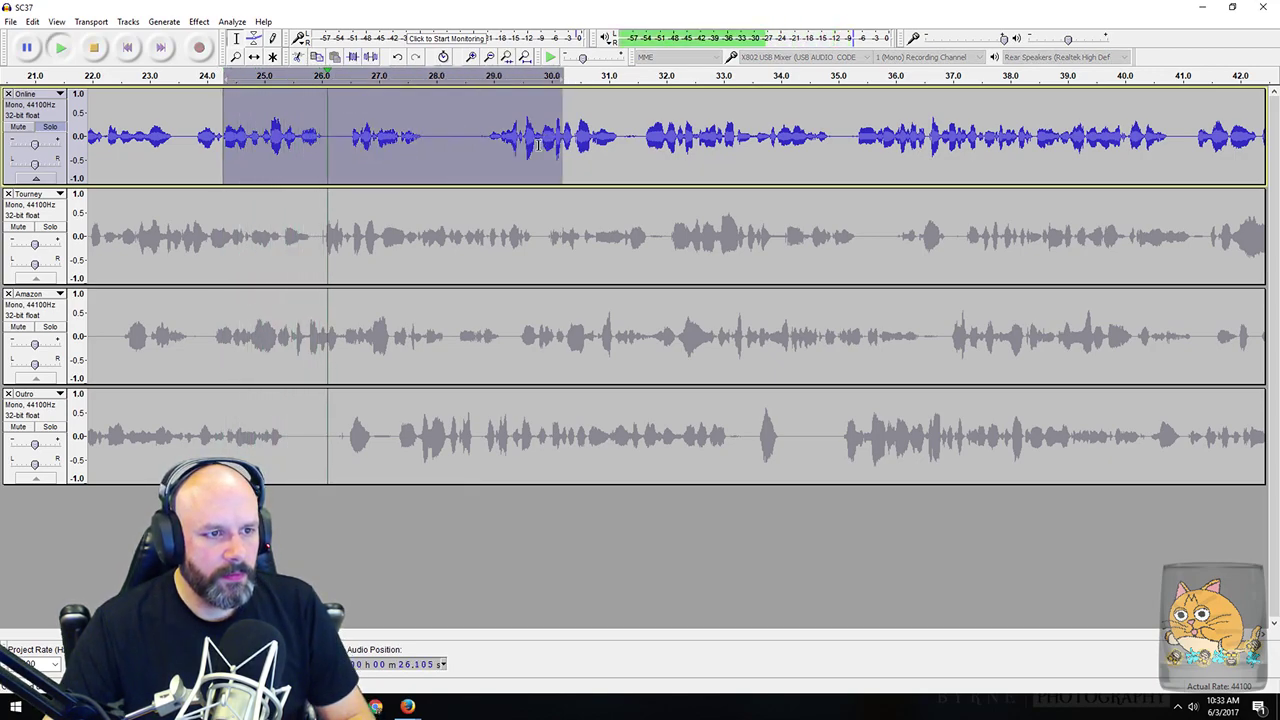
key("space")
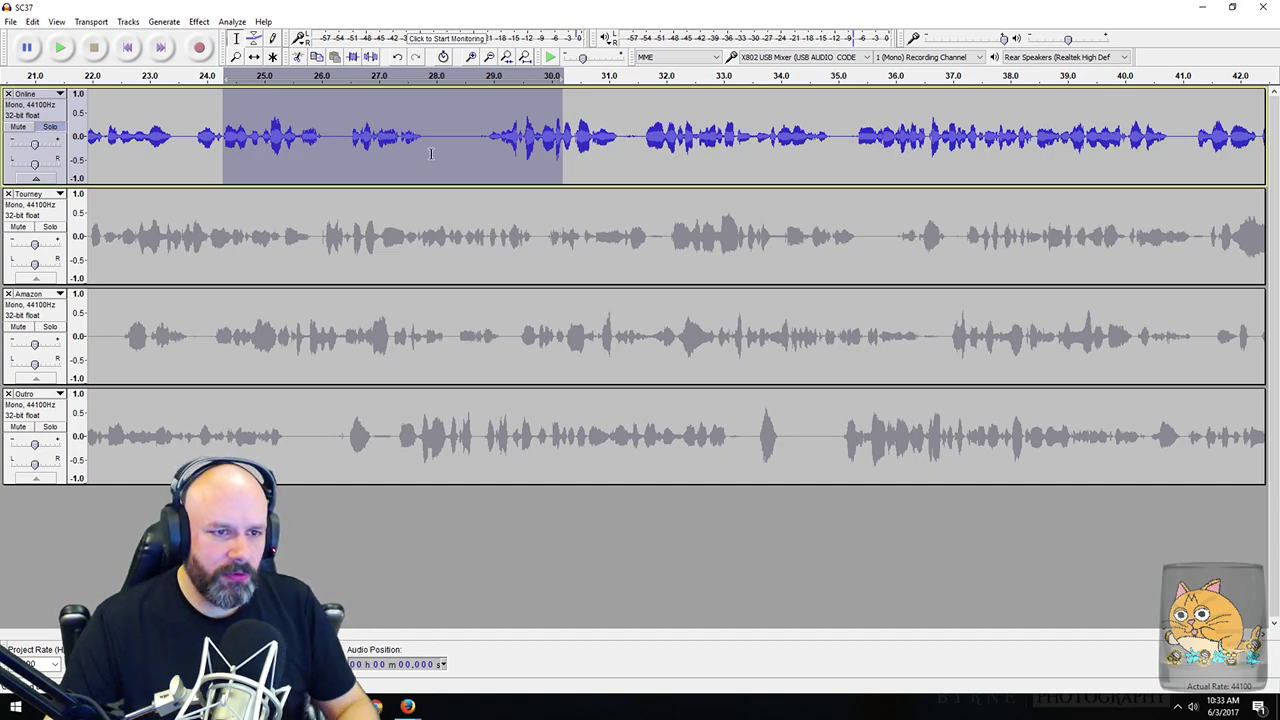
Step: Recheck the Online track from about 25.4 to 29.9 s and delete about 0.6 s of the pause starting at 28 s
left_click_drag(288, 134, 548, 165)
key("space")
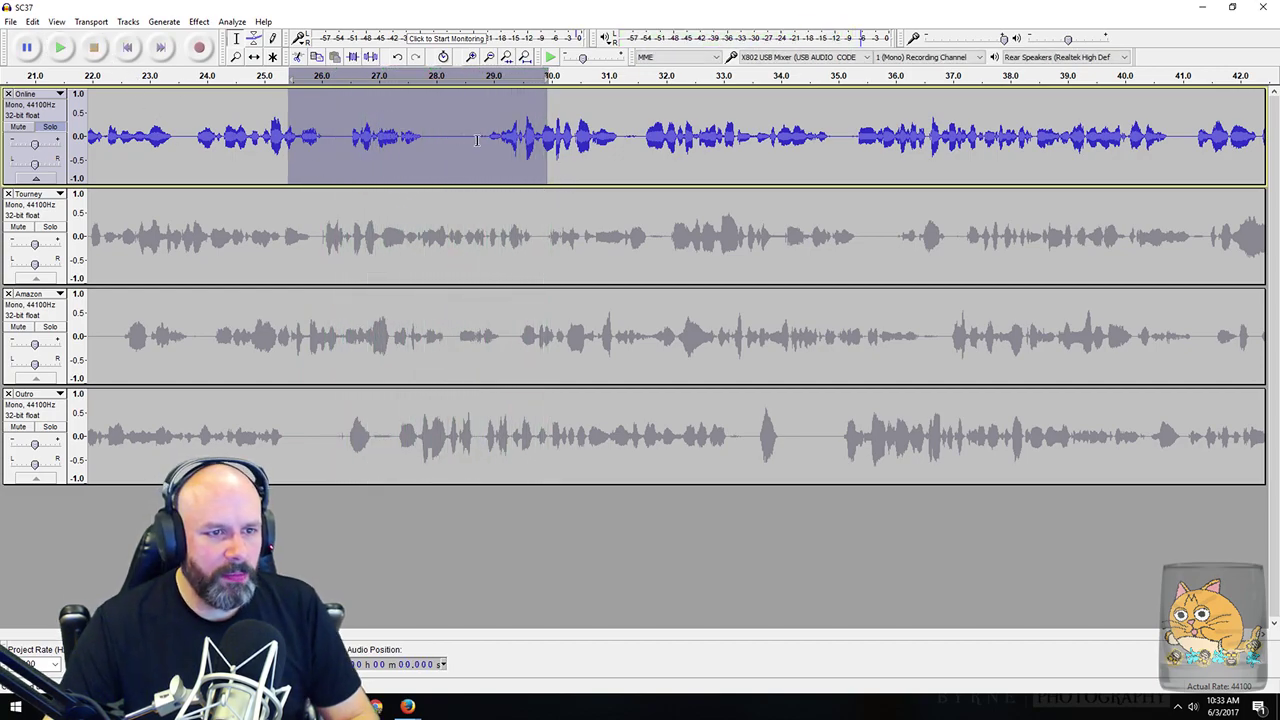
left_click_drag(436, 134, 478, 136)
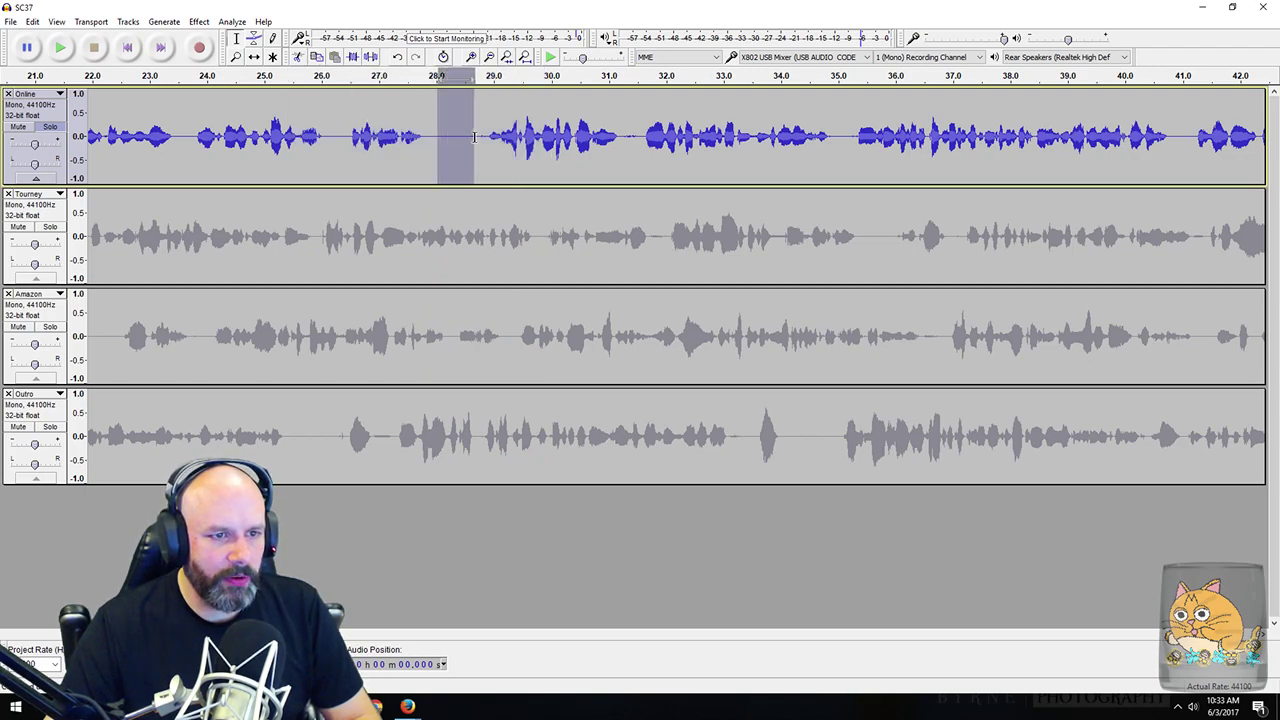
key("Delete")
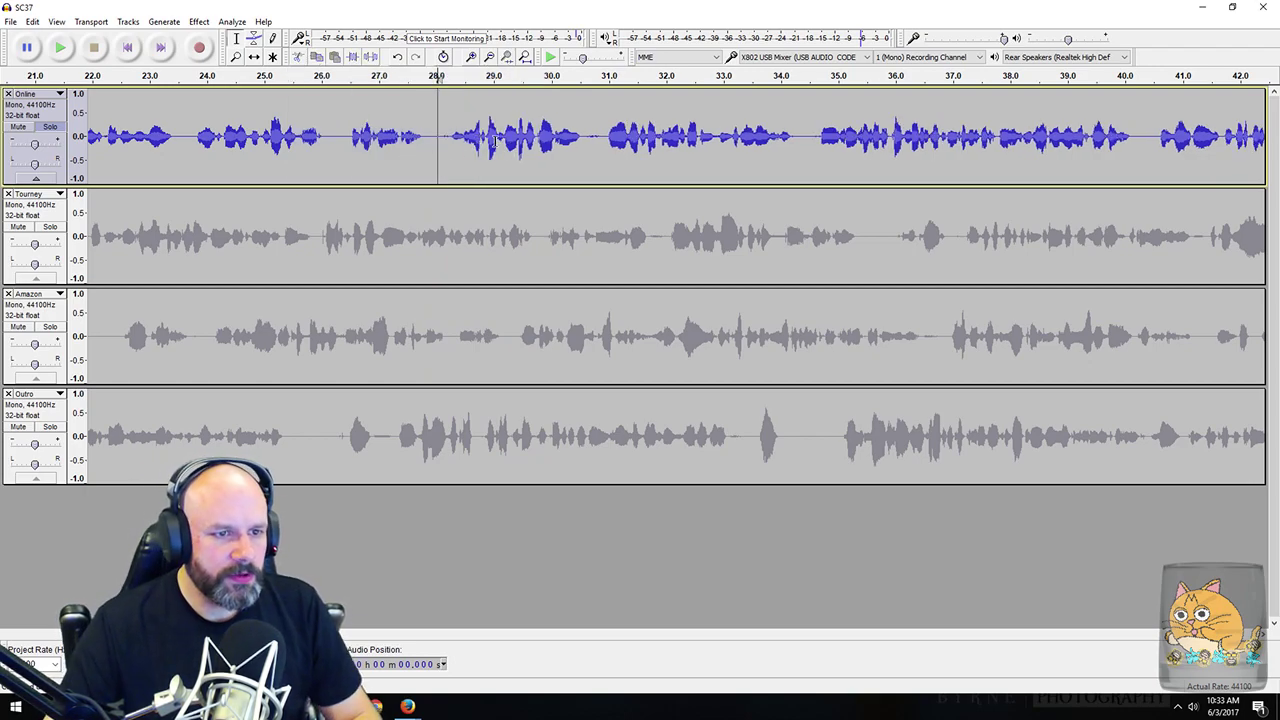
Step: Mark the short pause in the Online track from about 30.6 to 30.9 s
scroll(456, 134, "right", 2)
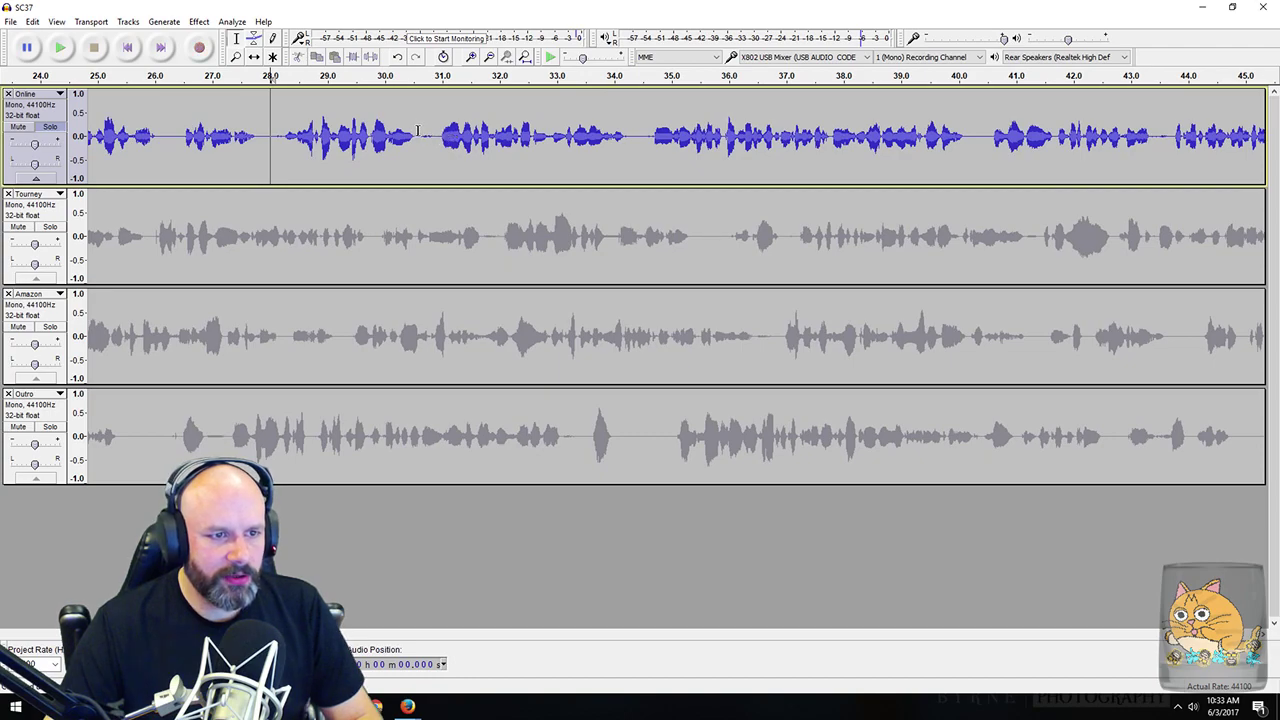
left_click_drag(418, 130, 441, 134)
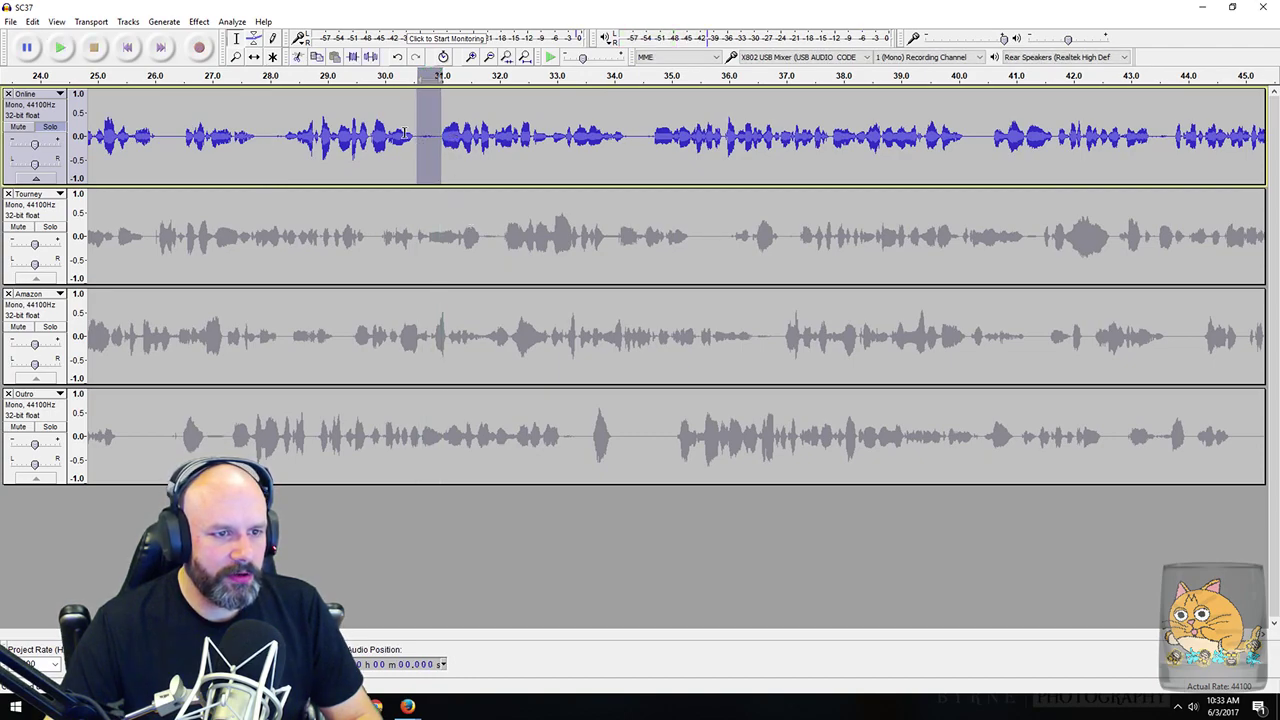
left_click(409, 135)
left_click_drag(419, 135, 434, 138)
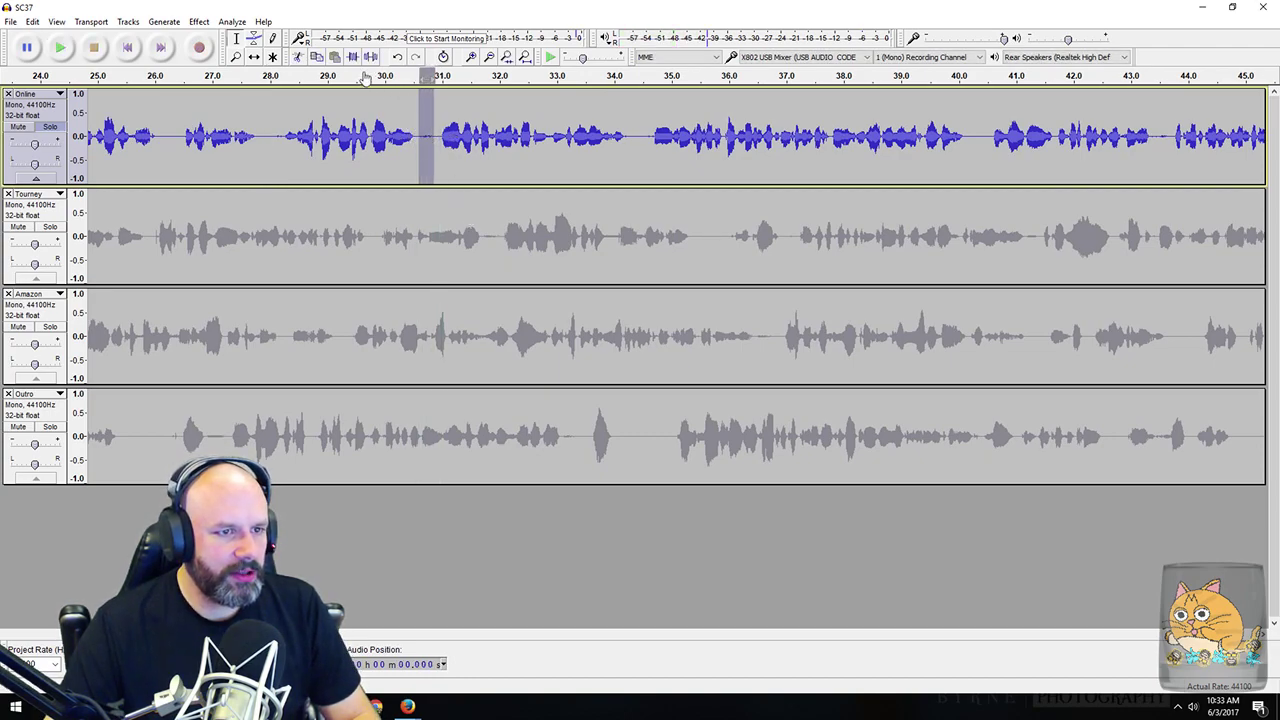
Step: Select the isolated word in the Online track from about 50.4 to 51.7 s and play it
scroll(405, 155, "right", 10)
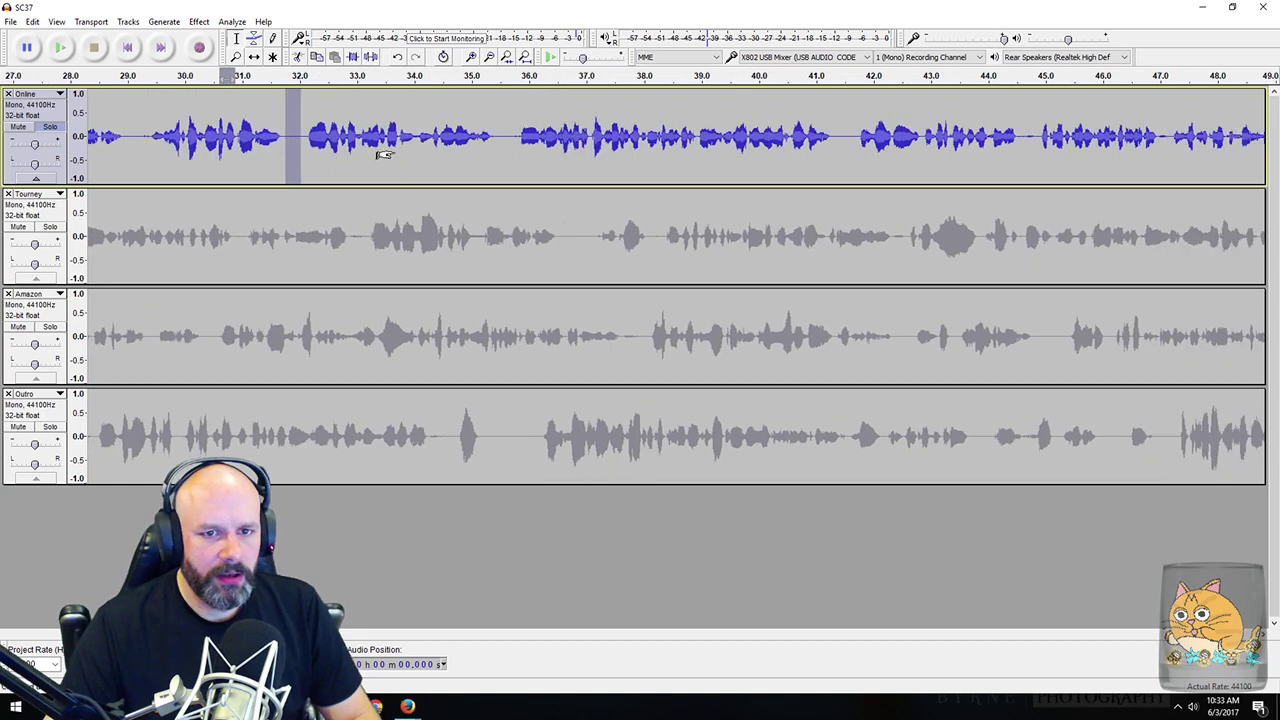
scroll(390, 148, "right", 3)
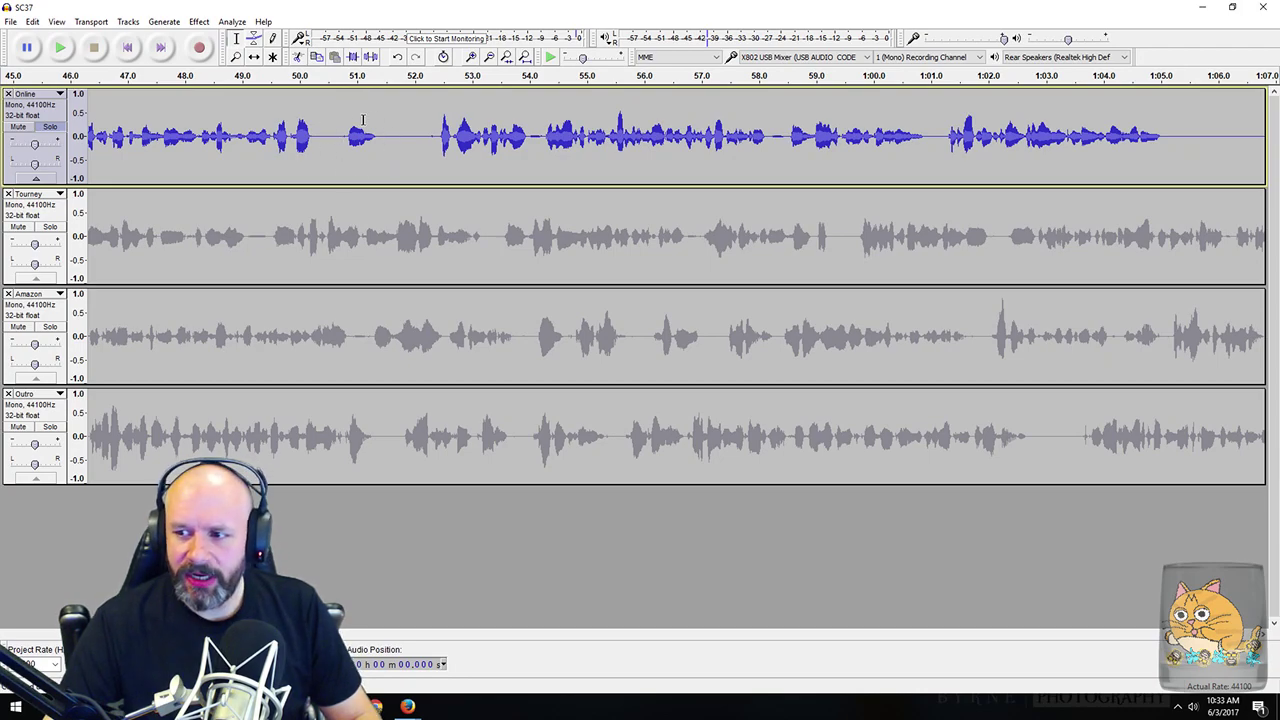
left_click_drag(322, 137, 398, 183)
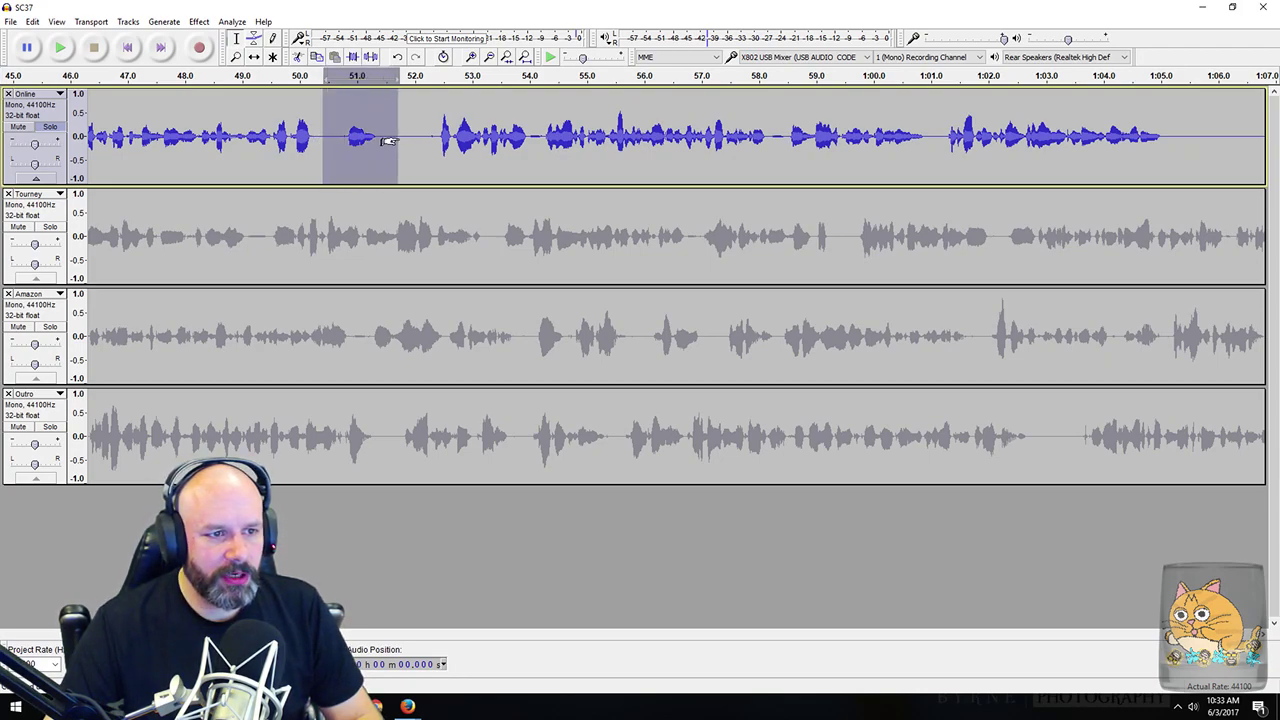
key("space")
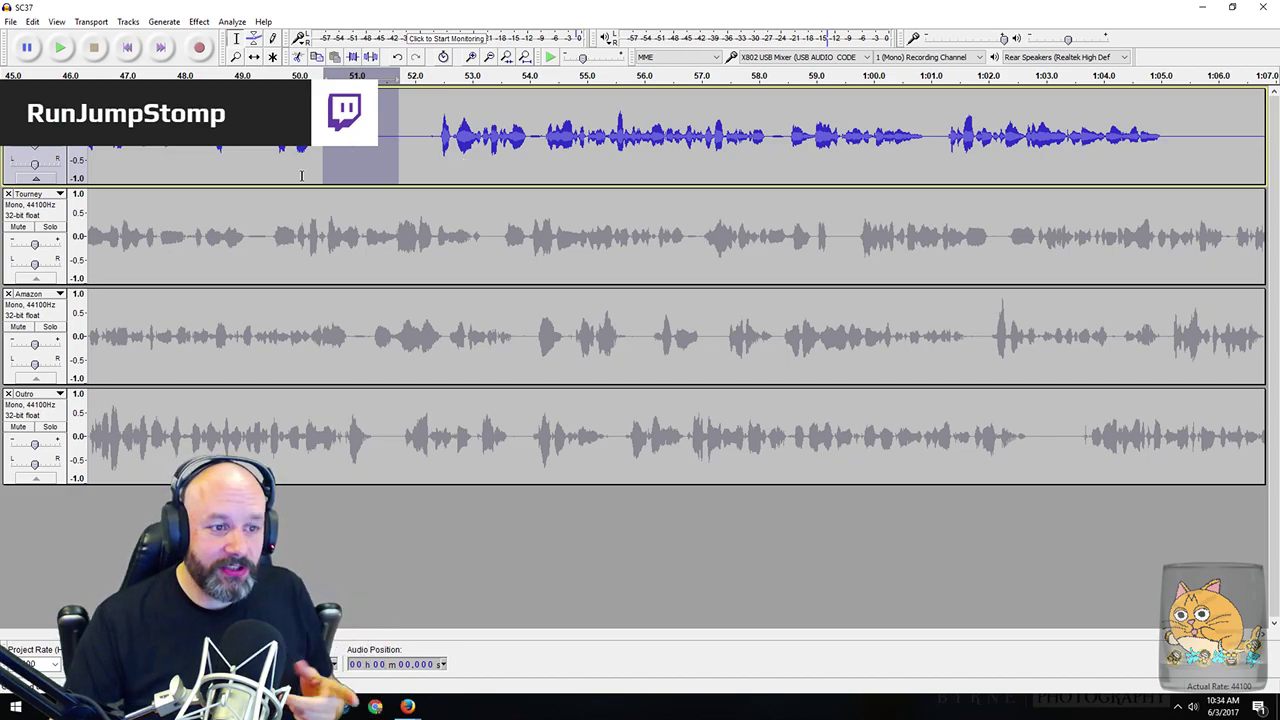
Step: Delete the isolated word and its pause in the Online track from about 50.4 to 51.9 s, plus about 0.3 s of the remaining gap
left_click(419, 138)
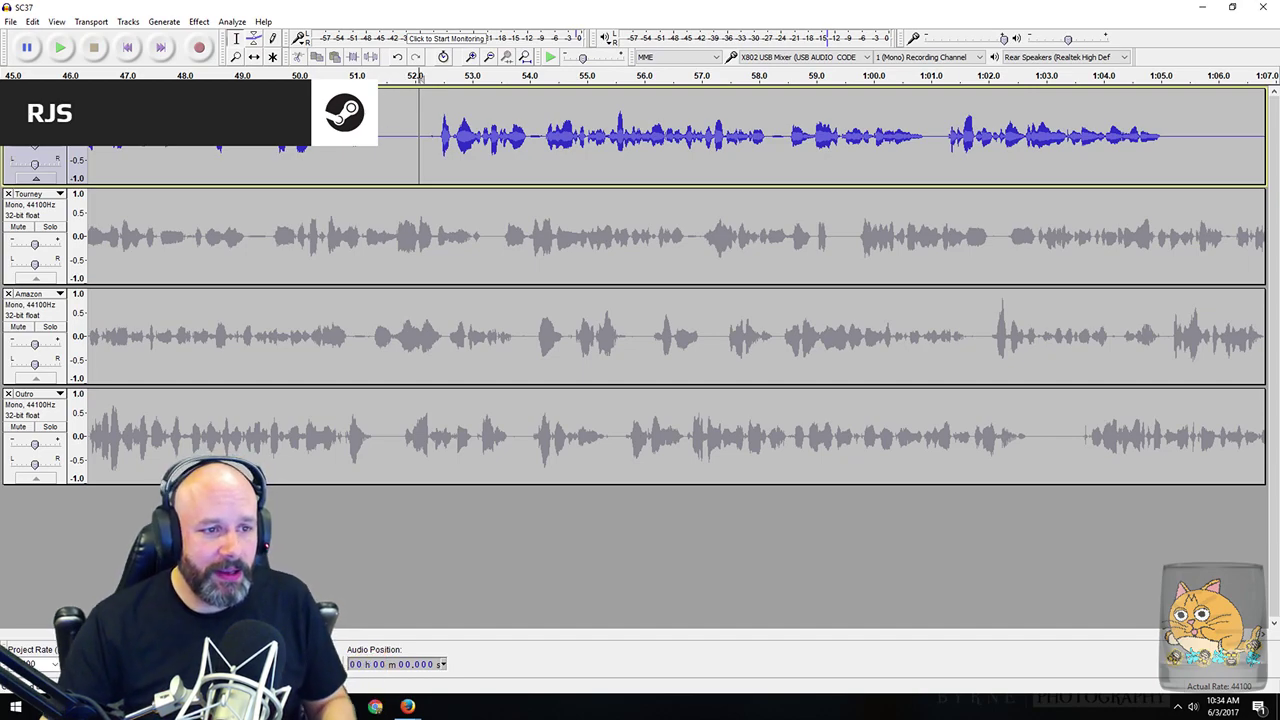
left_click_drag(321, 160, 410, 160)
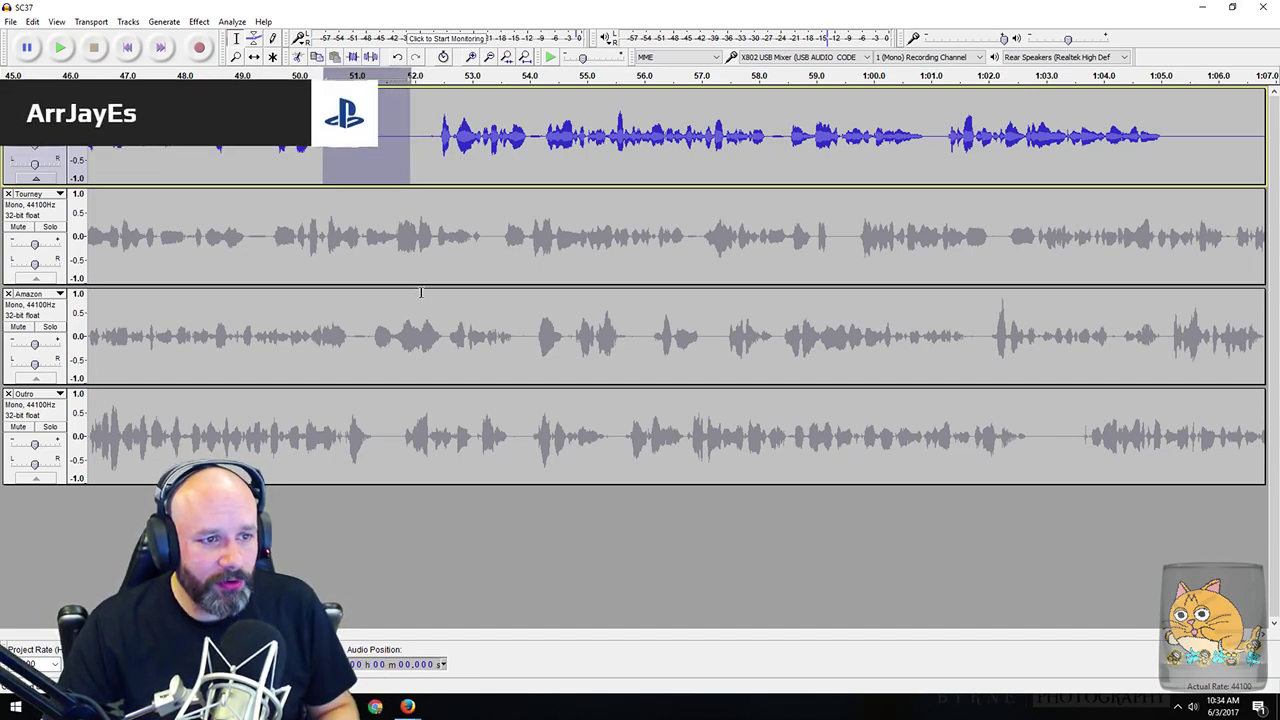
key("Delete")
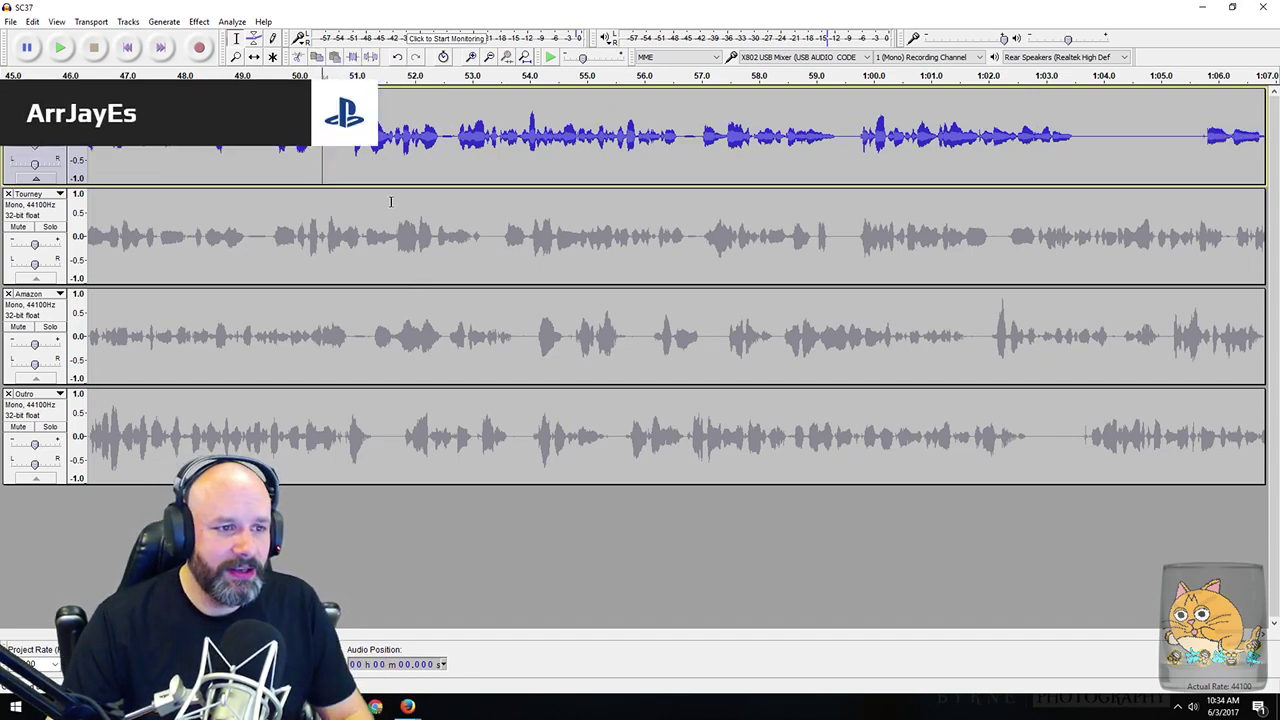
key("shift+Right")
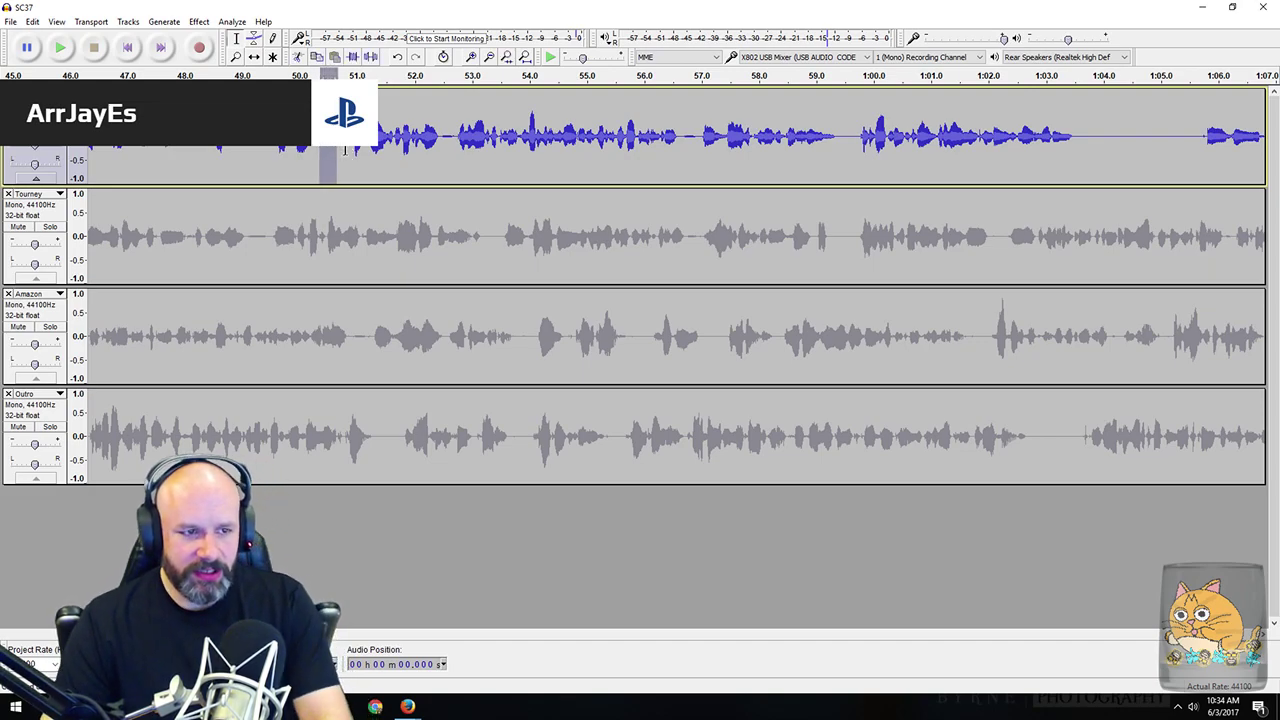
key("Delete")
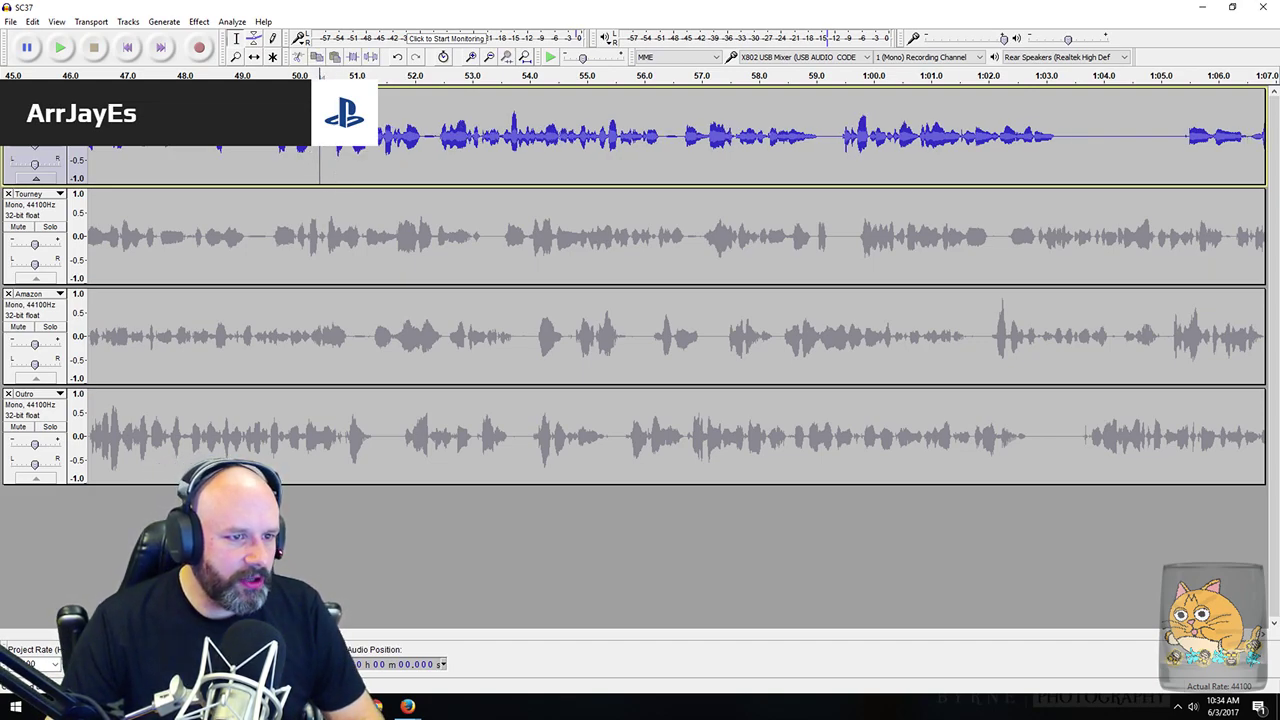
Step: Inspect the remaining gap in the Online track near 50.4 s and play the passage from about 48.5 to 52.9 s
key("shift+Right")
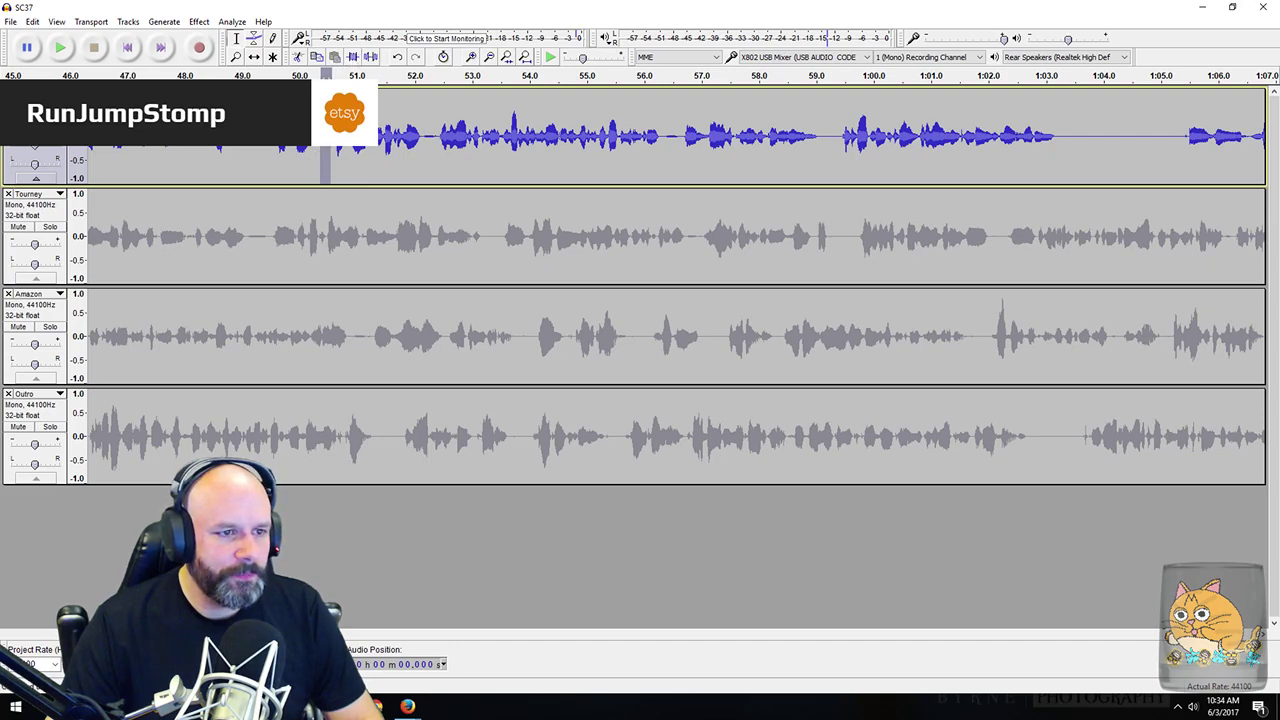
scroll(321, 147, "up", 5, "ctrl")
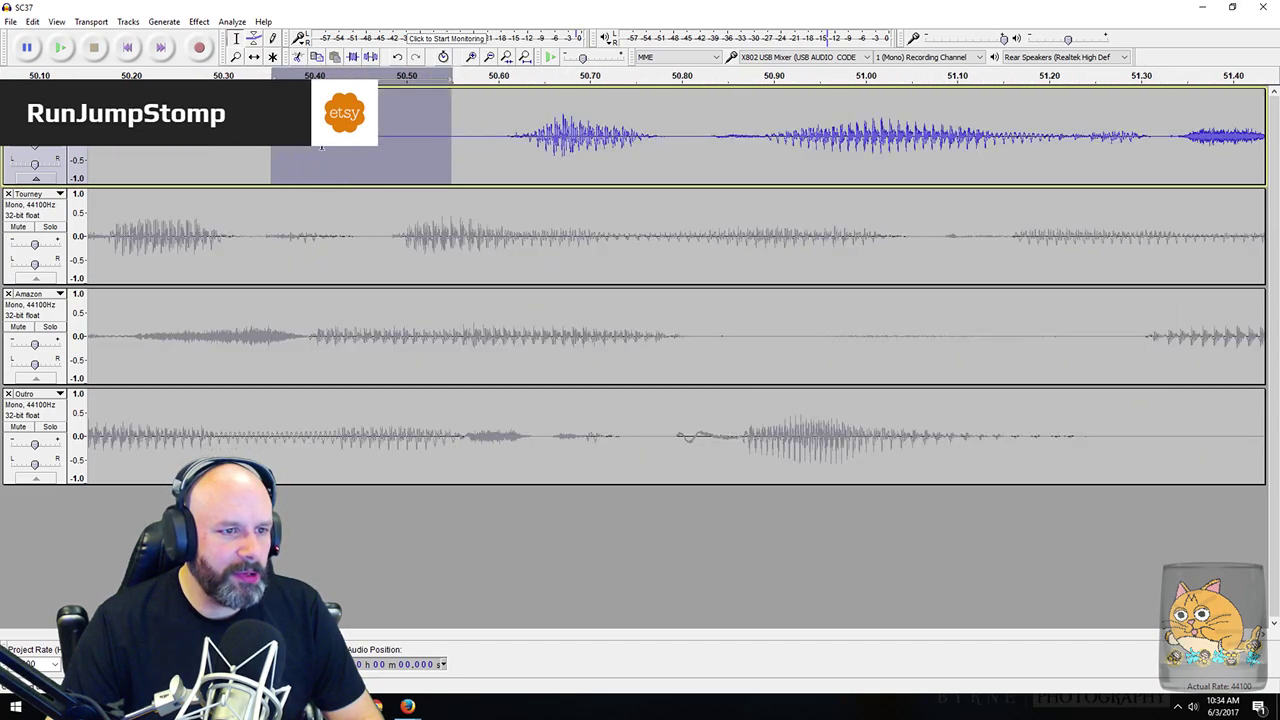
scroll(348, 147, "down", 5, "ctrl")
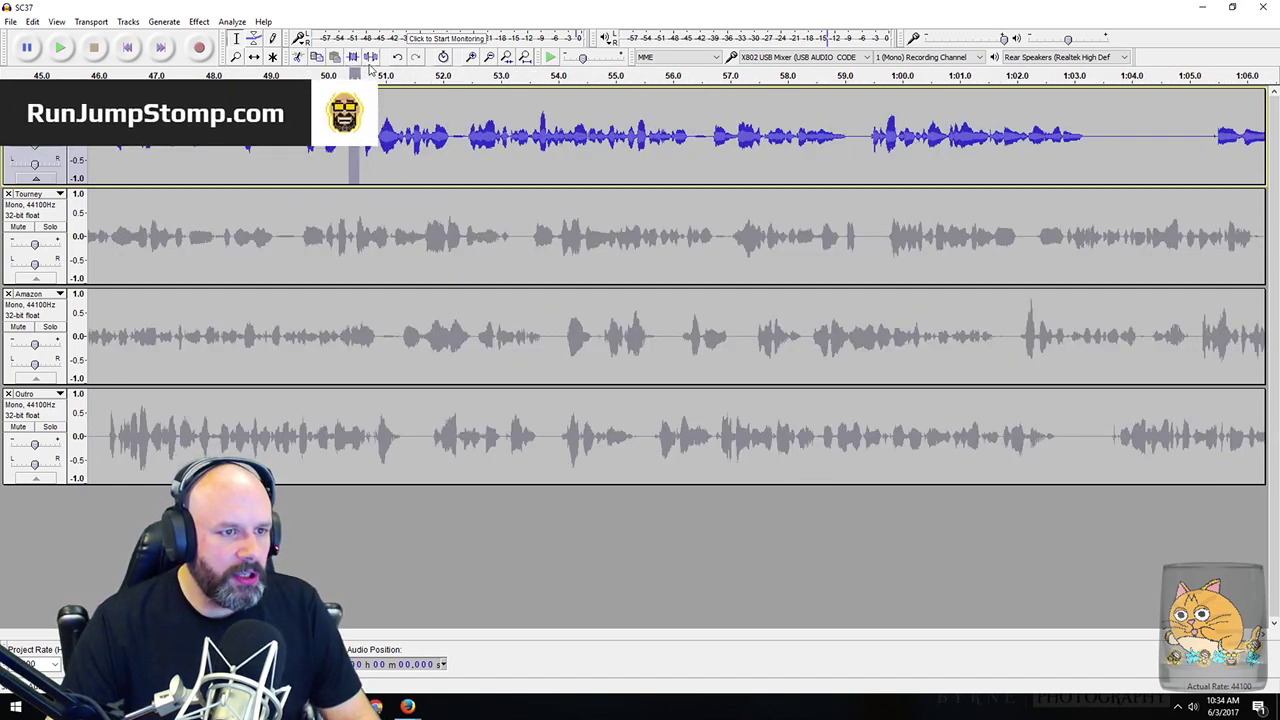
left_click_drag(240, 150, 497, 143)
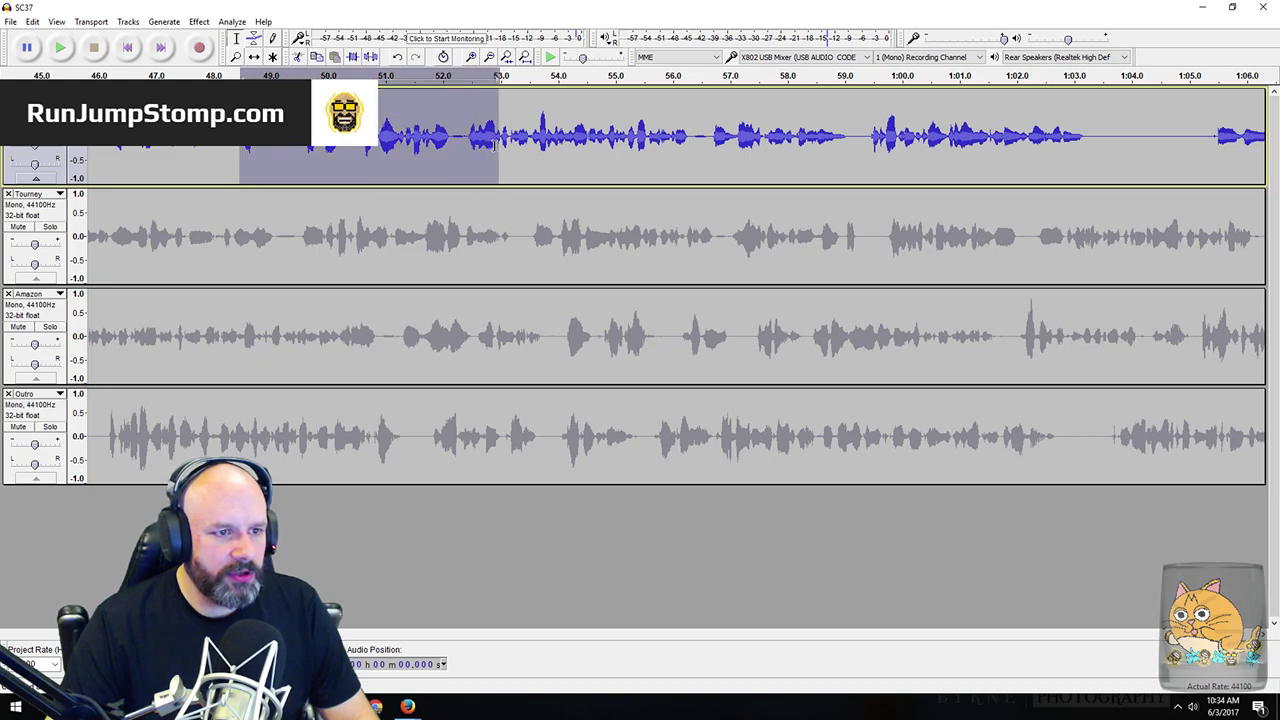
key("space")
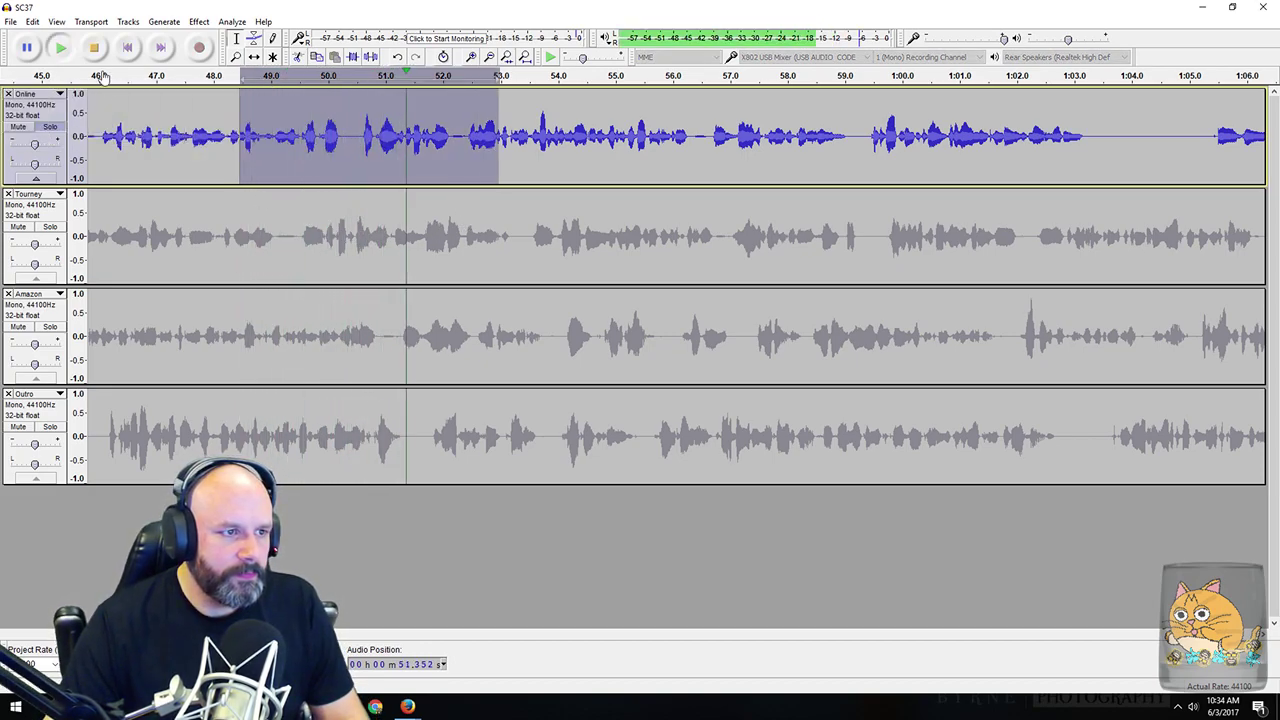
Step: Delete about 0.25 s more of the Online track's pause near 50.4 s and replay from about 49.3 to 51.3 s
key("space")
left_click(345, 137)
left_click_drag(345, 137, 406, 166)
key("Delete")
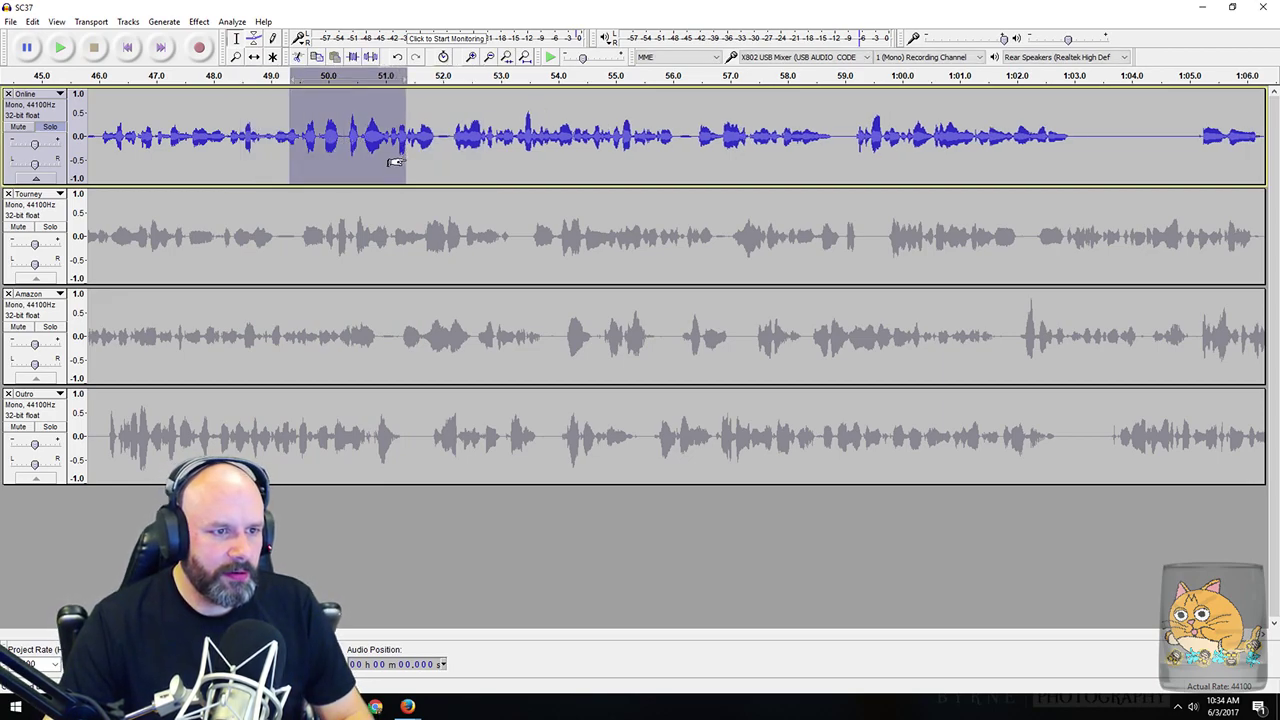
key("space")
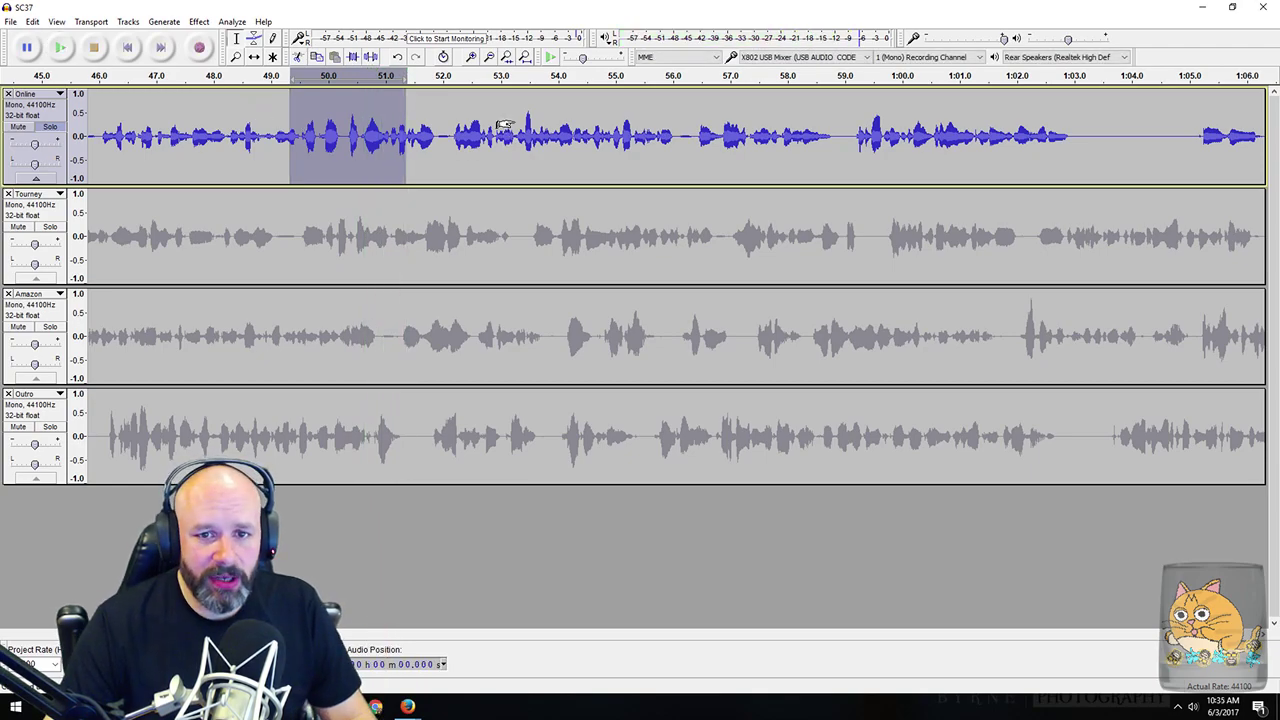
Step: Delete the long pause in the Online track from about 1:03.2 to 1:05.1 and play from about 1:01.4 to 1:04.9
scroll(500, 138, "right", 6)
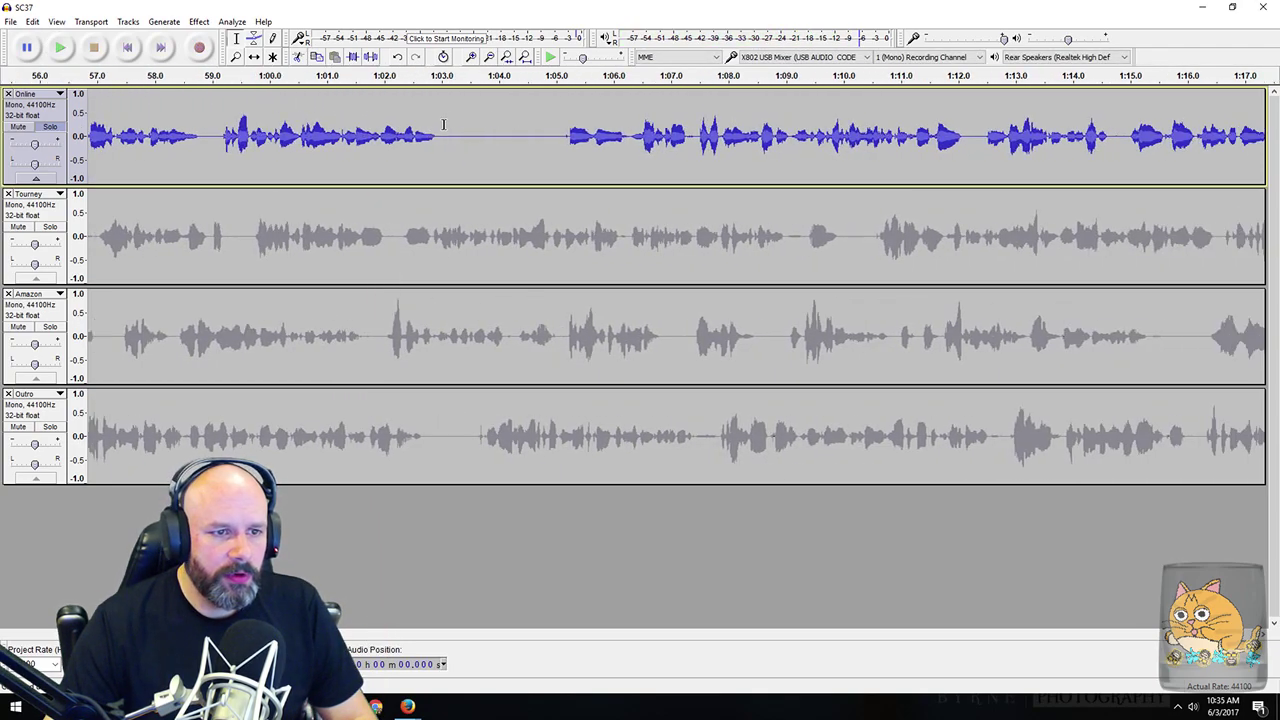
left_click_drag(458, 133, 560, 140)
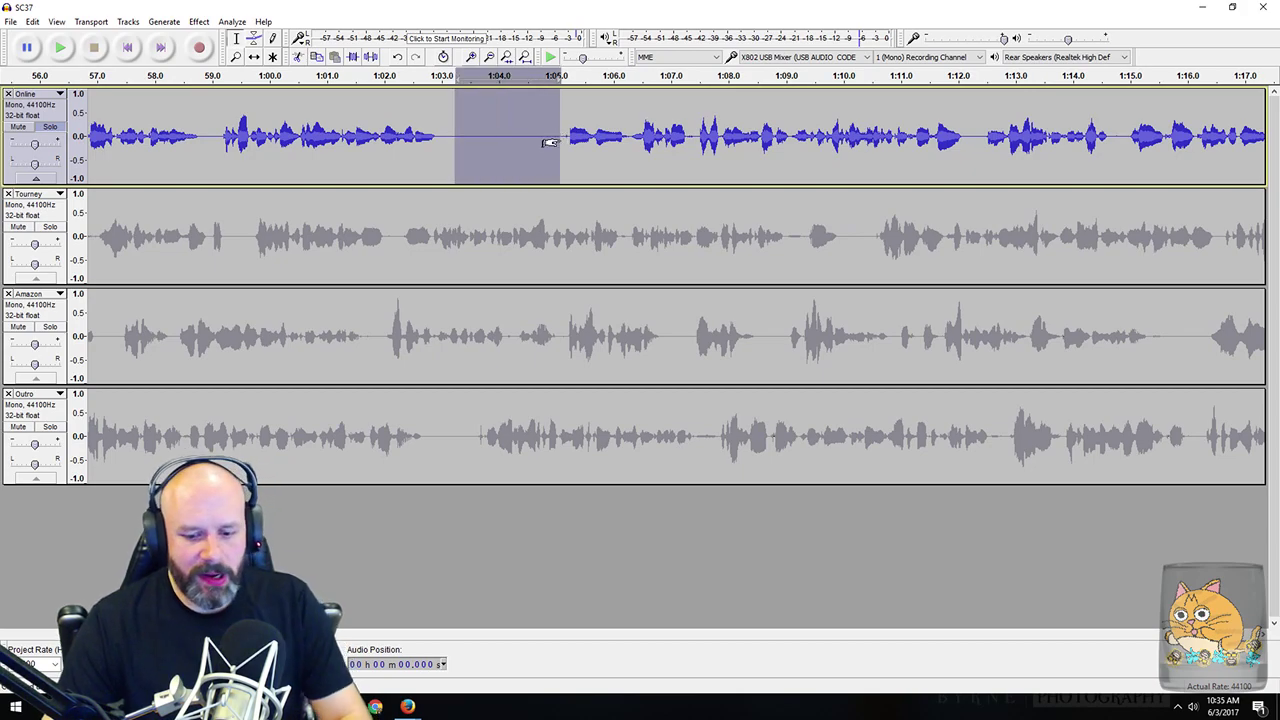
key("Delete")
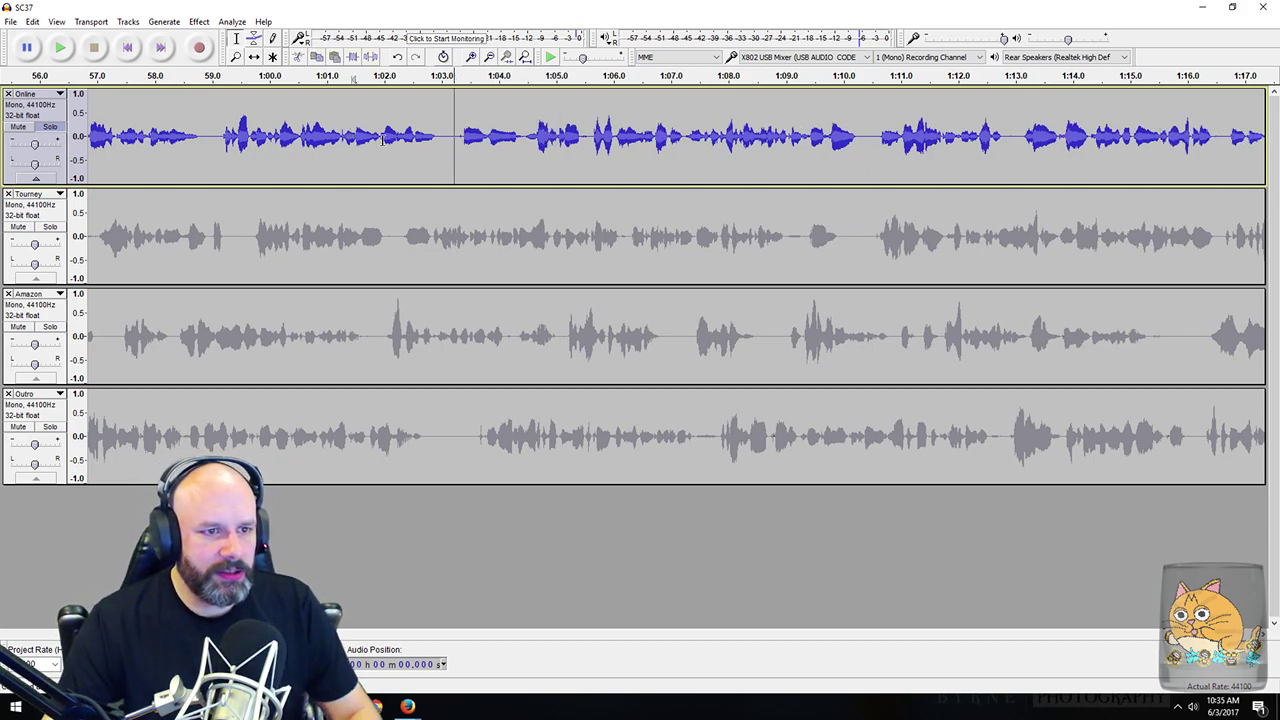
left_click_drag(350, 135, 553, 138)
key("space")
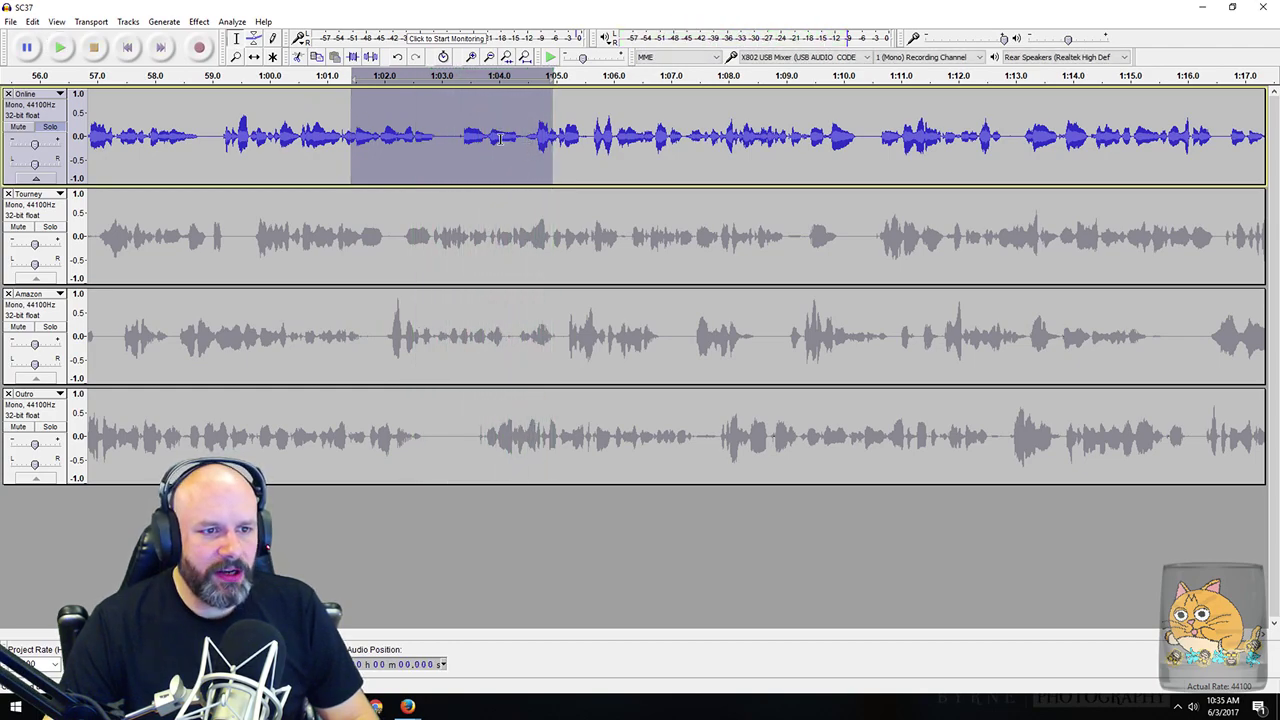
Step: Delete the Online track's fragment from about 1:03.3 to 1:04.4 and trim about 0.2 s more of the pause at 1:03
left_click_drag(457, 140, 524, 148)
key("Delete")
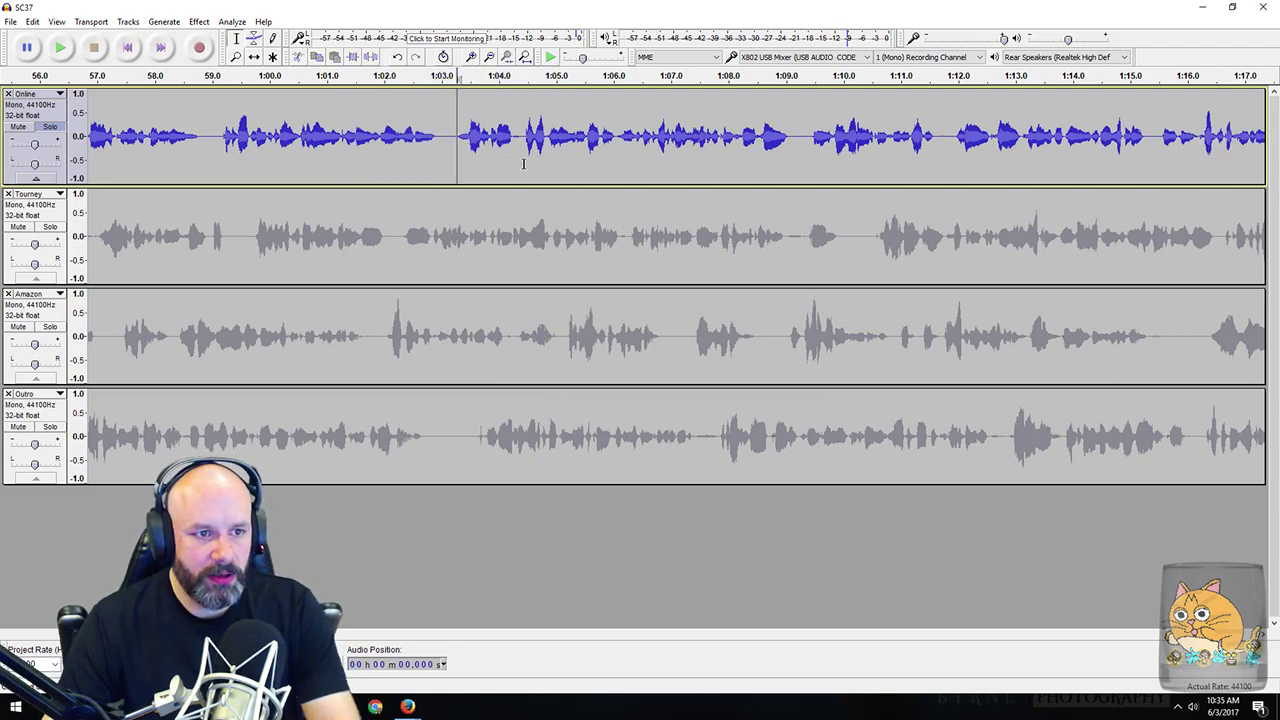
left_click_drag(365, 130, 549, 160)
key("space")
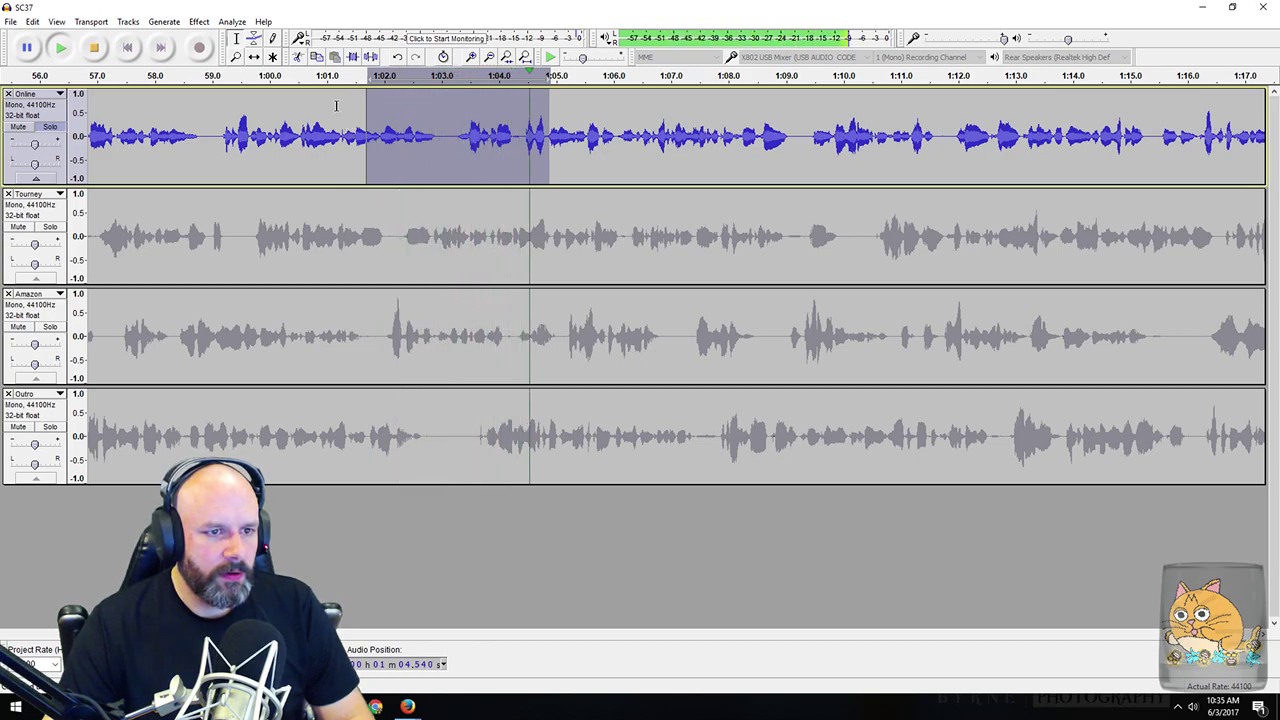
left_click_drag(443, 140, 458, 140)
key("Delete")
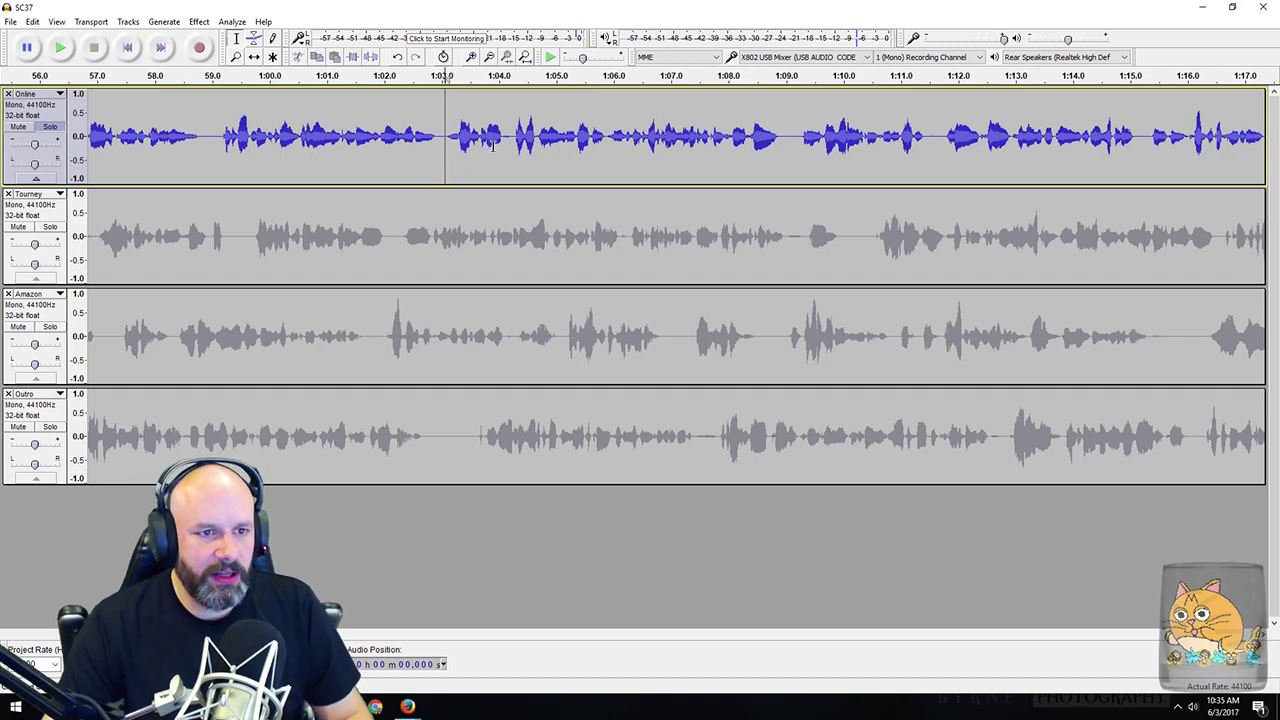
Step: Find the next long pauses in the Online track and play the passage from about 1:24.4 to 1:30.9
scroll(490, 136, "right", 3)
scroll(492, 134, "right", 8)
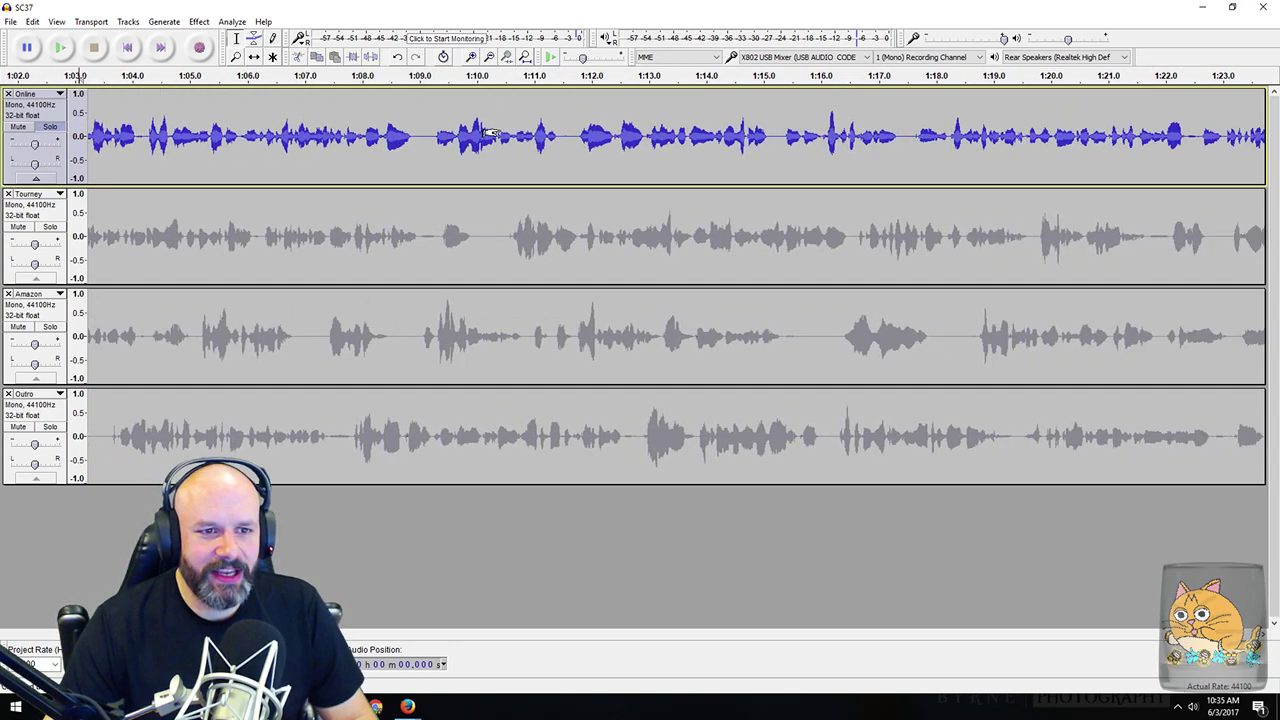
scroll(492, 155, "right", 2)
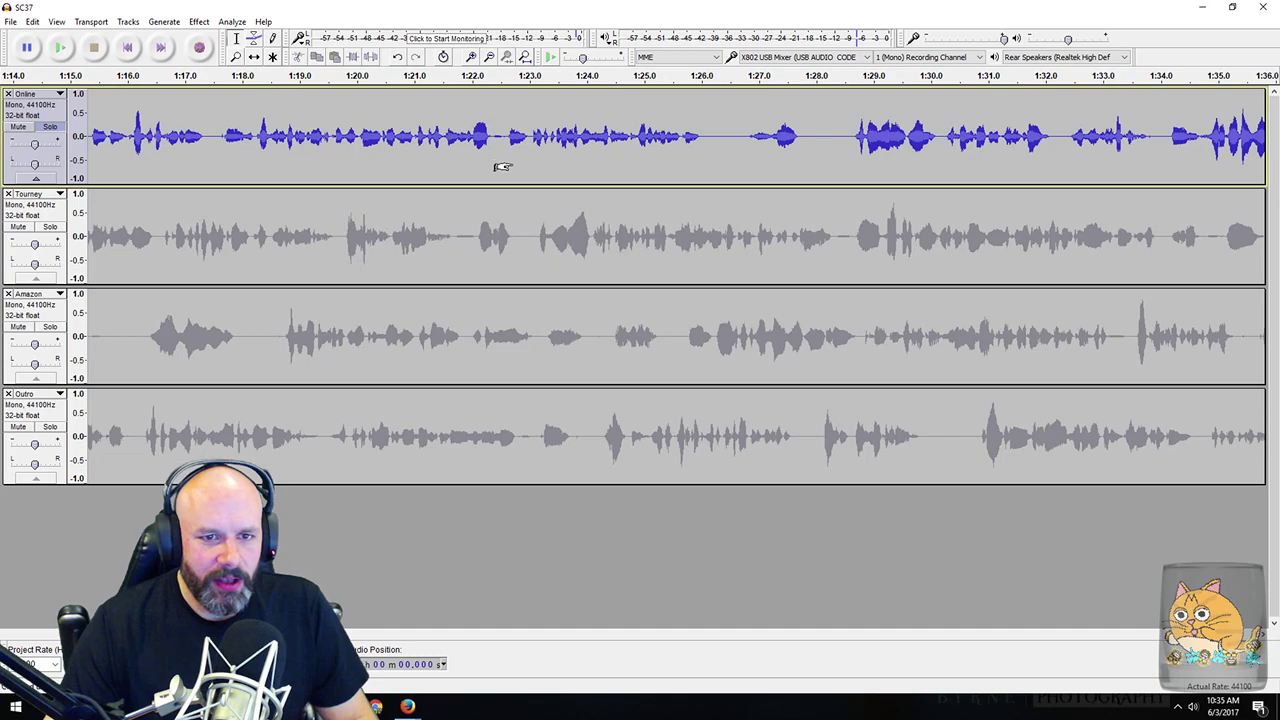
left_click_drag(730, 126, 800, 168)
key("space")
left_click_drag(611, 140, 985, 150)
key("space")
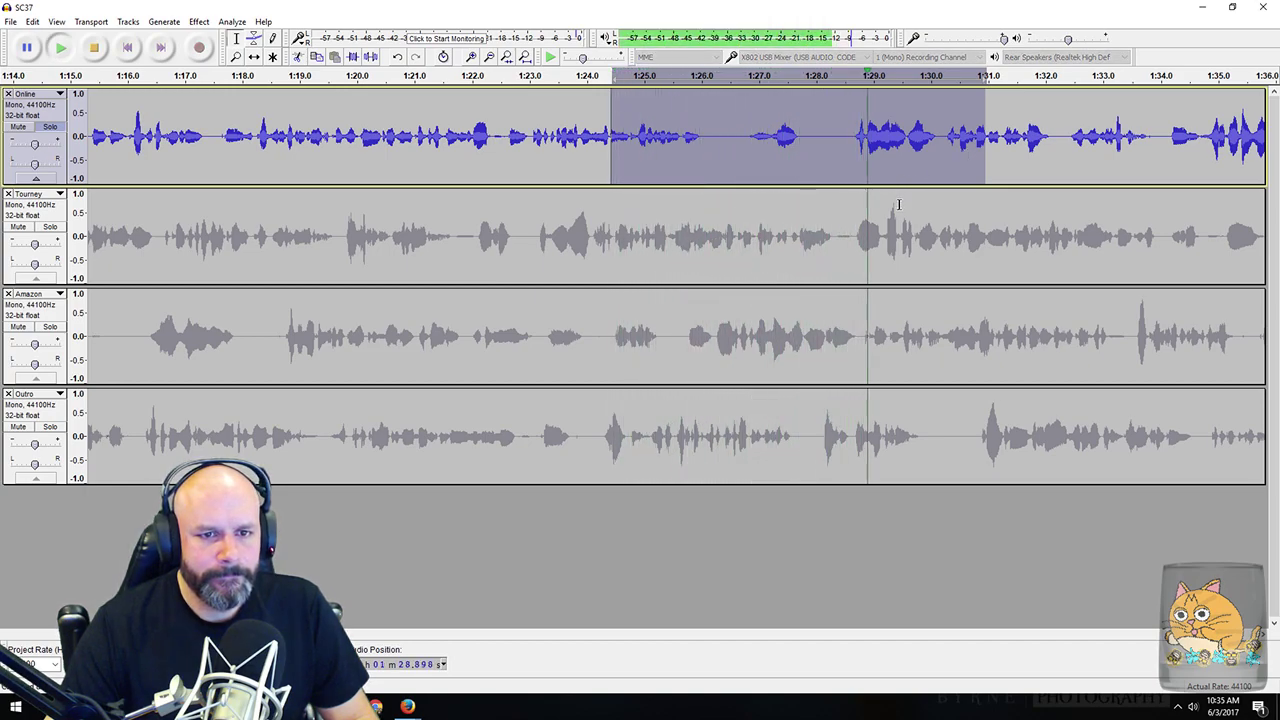
left_click(94, 47)
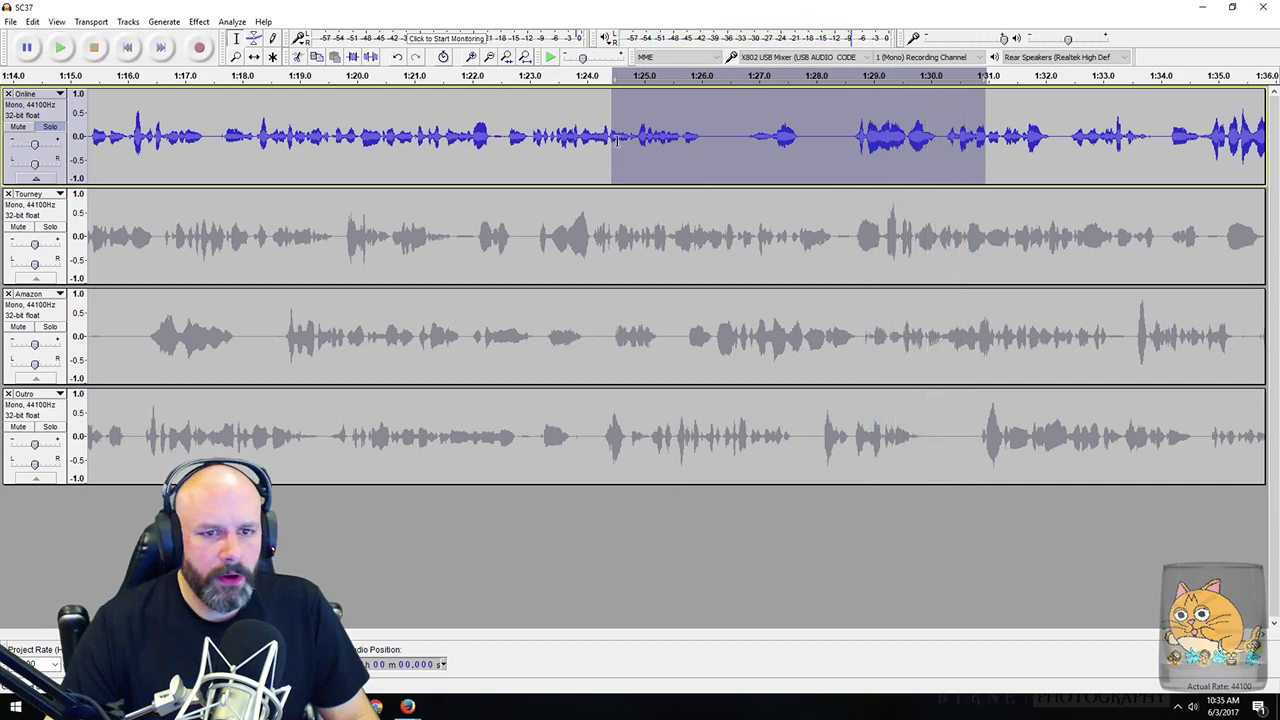
Step: Shorten the pauses before and after the short phrase near 1:27 in the Online track and replay from about 1:25.6 to 1:27.9
left_click_drag(711, 137, 813, 157)
key("Delete")
key("Delete")
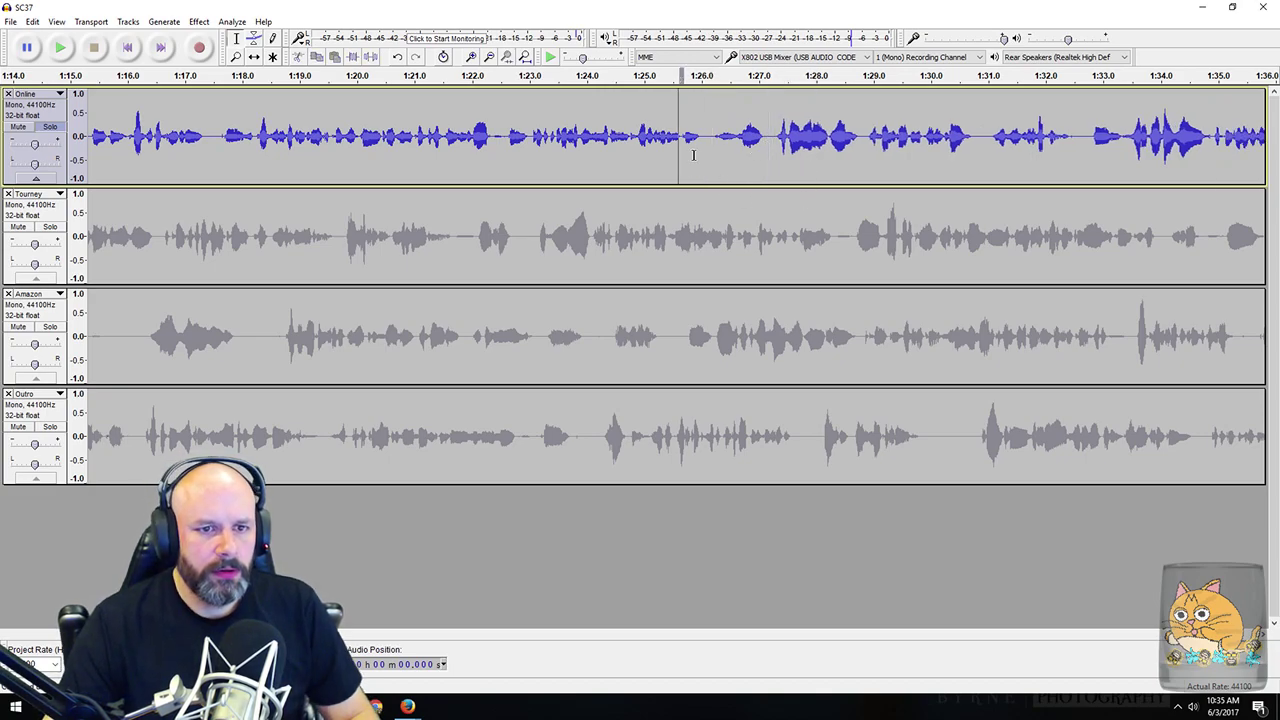
left_click_drag(679, 150, 807, 160)
key("space")
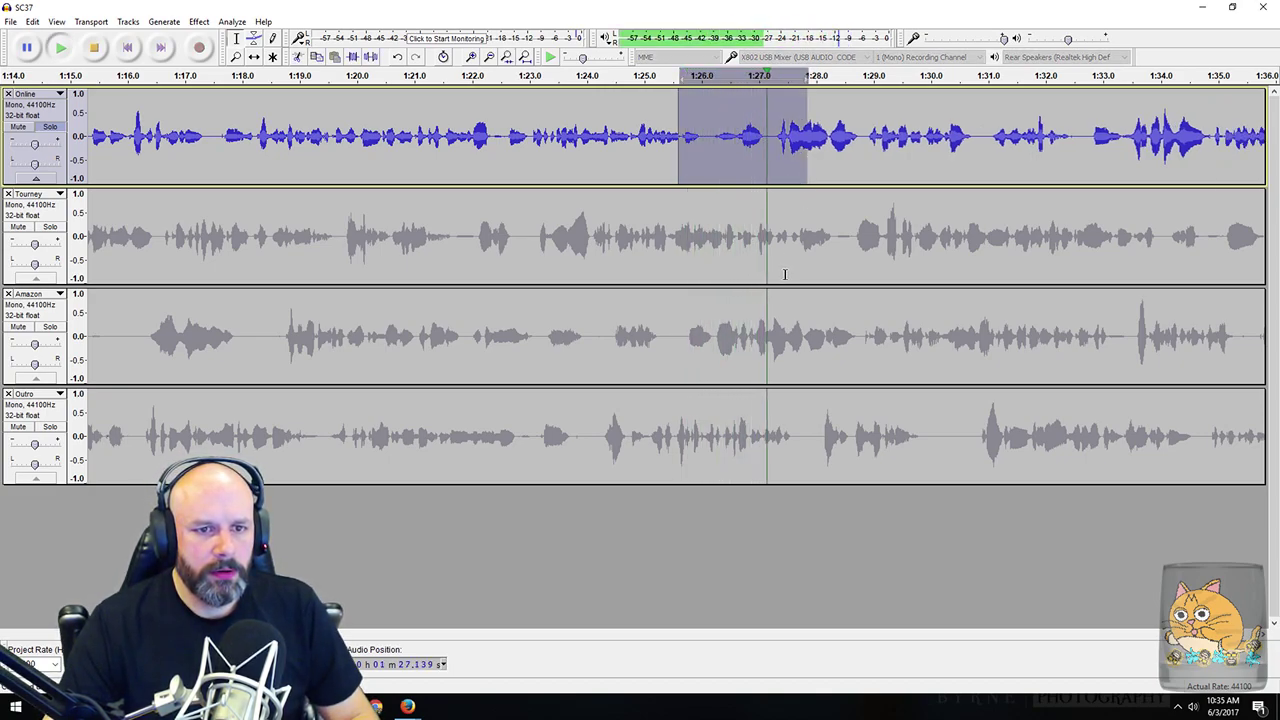
Step: Locate the gap near 1:46 in the Online track and play the passage from about 1:44.4 to 1:48.9
scroll(650, 135, "right", 10)
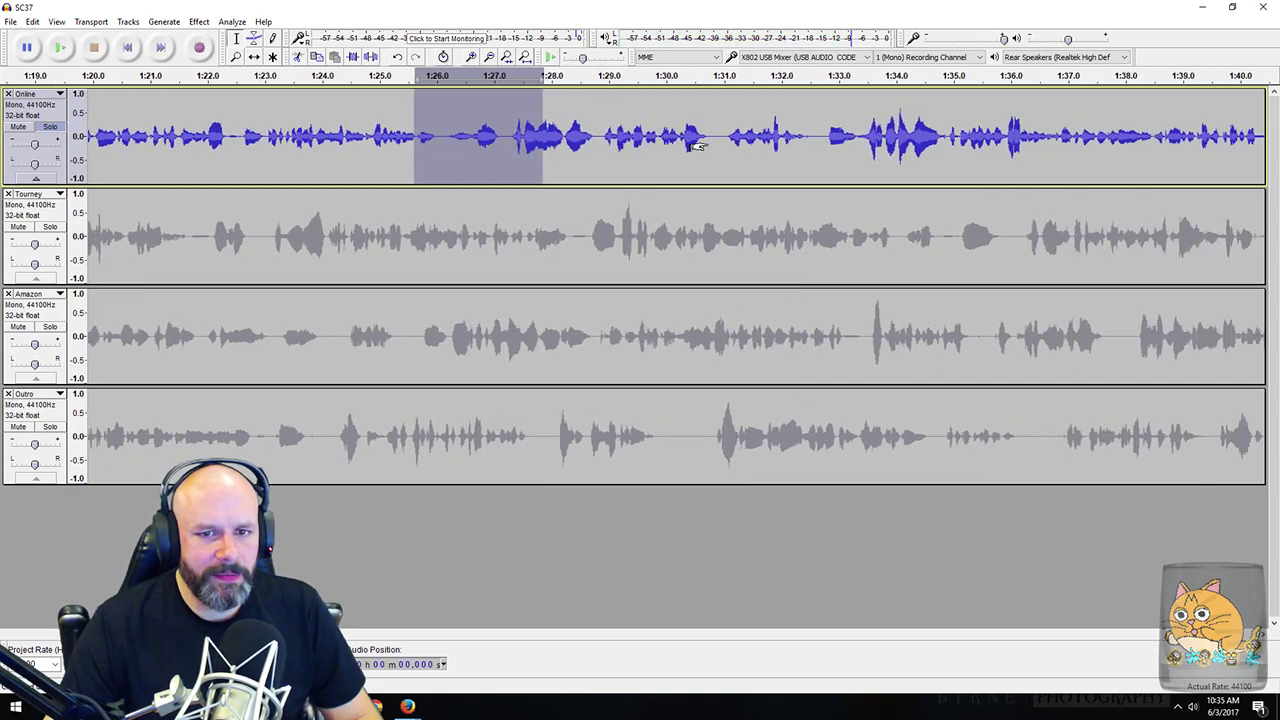
scroll(690, 145, "right", 5)
left_click_drag(686, 148, 767, 165)
key("alt+space")
left_click(603, 162)
left_click_drag(598, 150, 860, 163)
key("space")
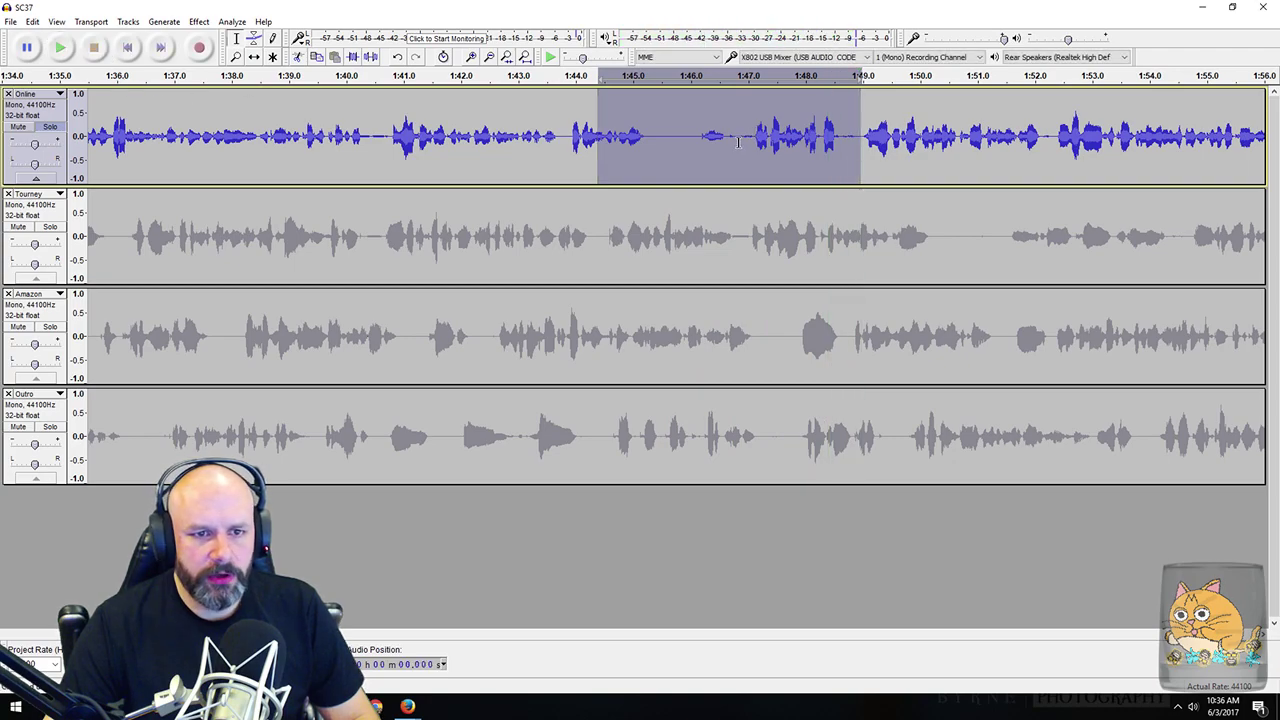
Step: Delete the Online track's gap and quiet sound from about 1:45.5 to 1:47.1 and replay the passage from about 1:43.7
scroll(735, 144, "up", 2, "ctrl")
left_click_drag(810, 132, 452, 137)
key("Delete")
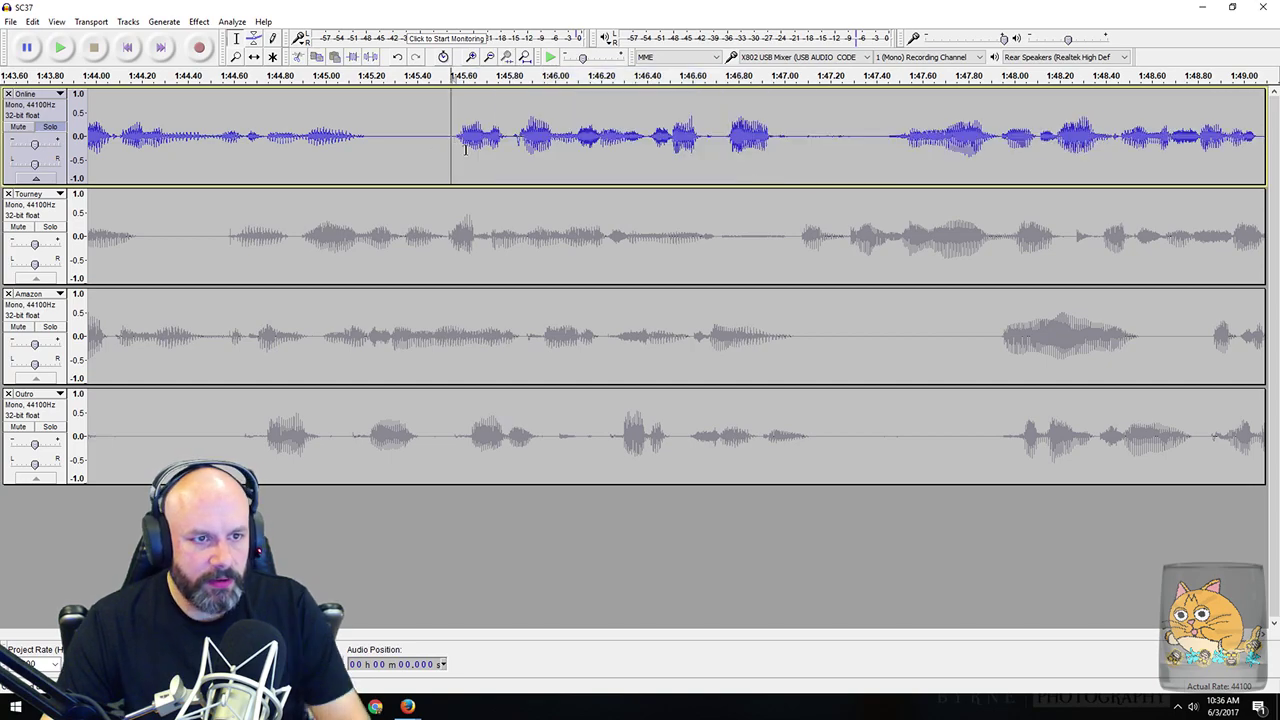
scroll(465, 150, "down", 2, "ctrl")
key("space")
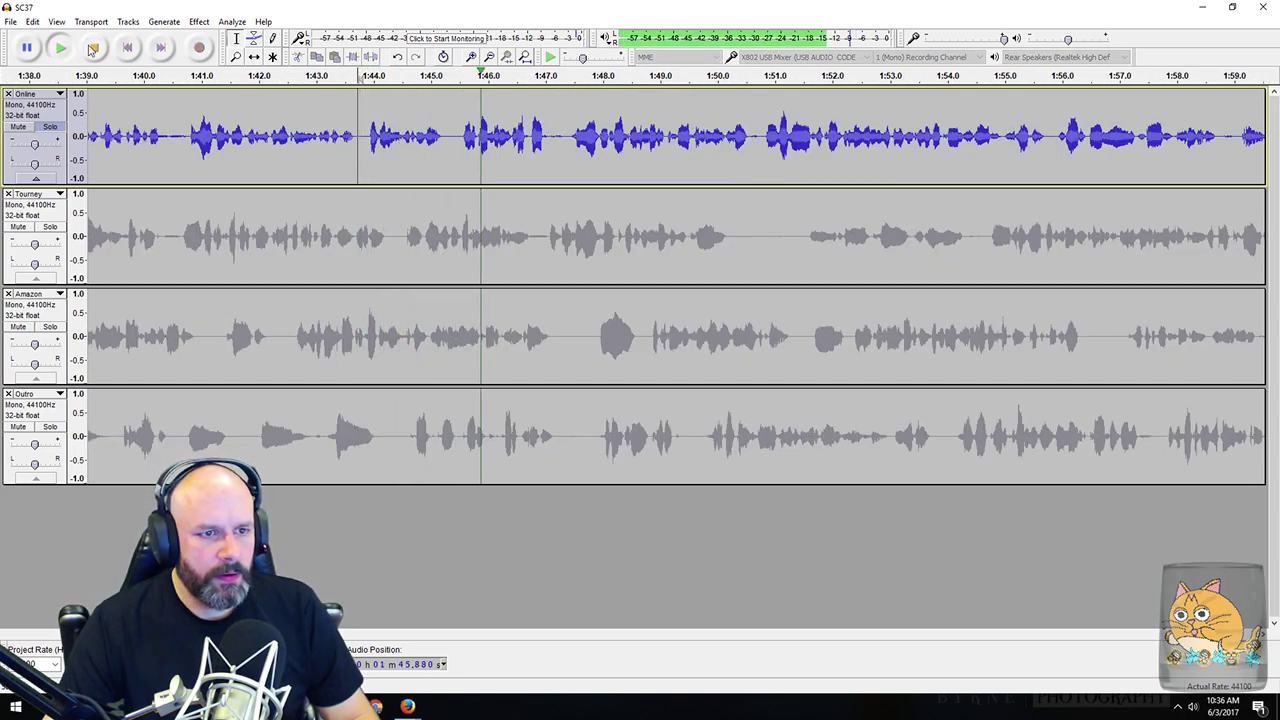
key("space")
Step: Play the short isolated sounds around 2:00 in the Online track and delete the section from about 1:58.8 to 2:01.2
scroll(572, 160, "right", 5)
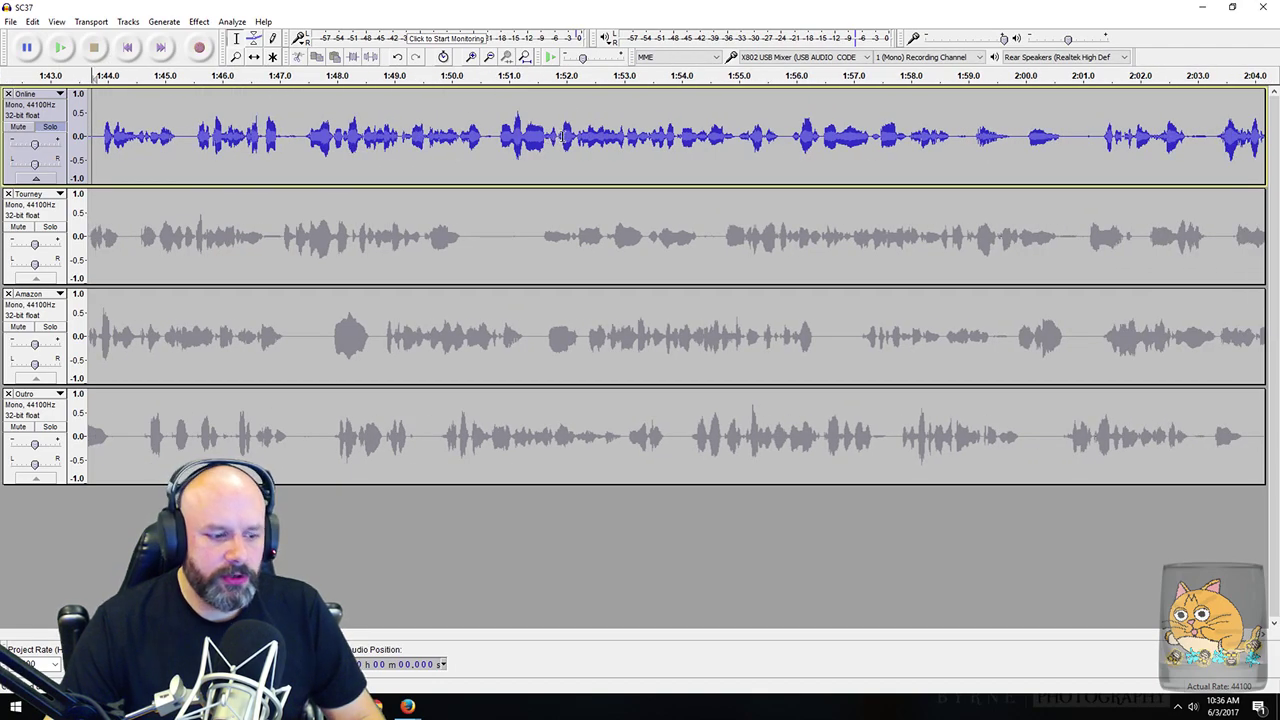
scroll(555, 153, "right", 9)
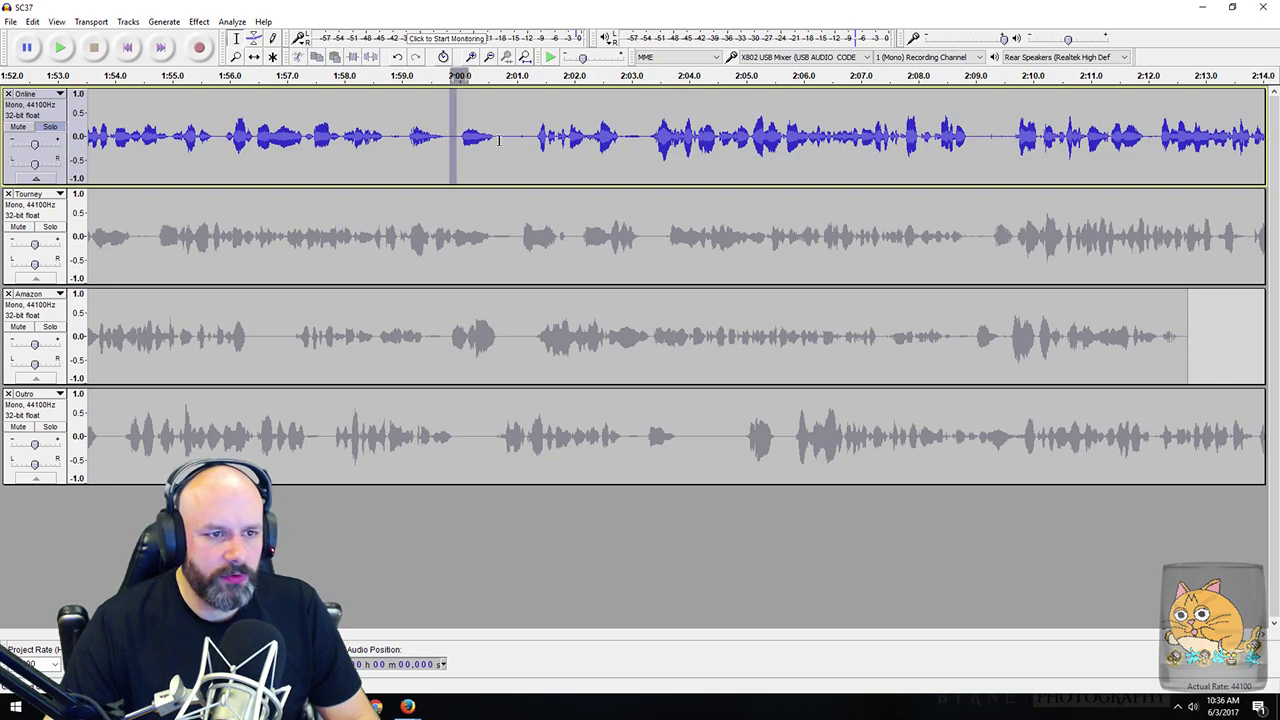
left_click(535, 158, "shift")
key("space")
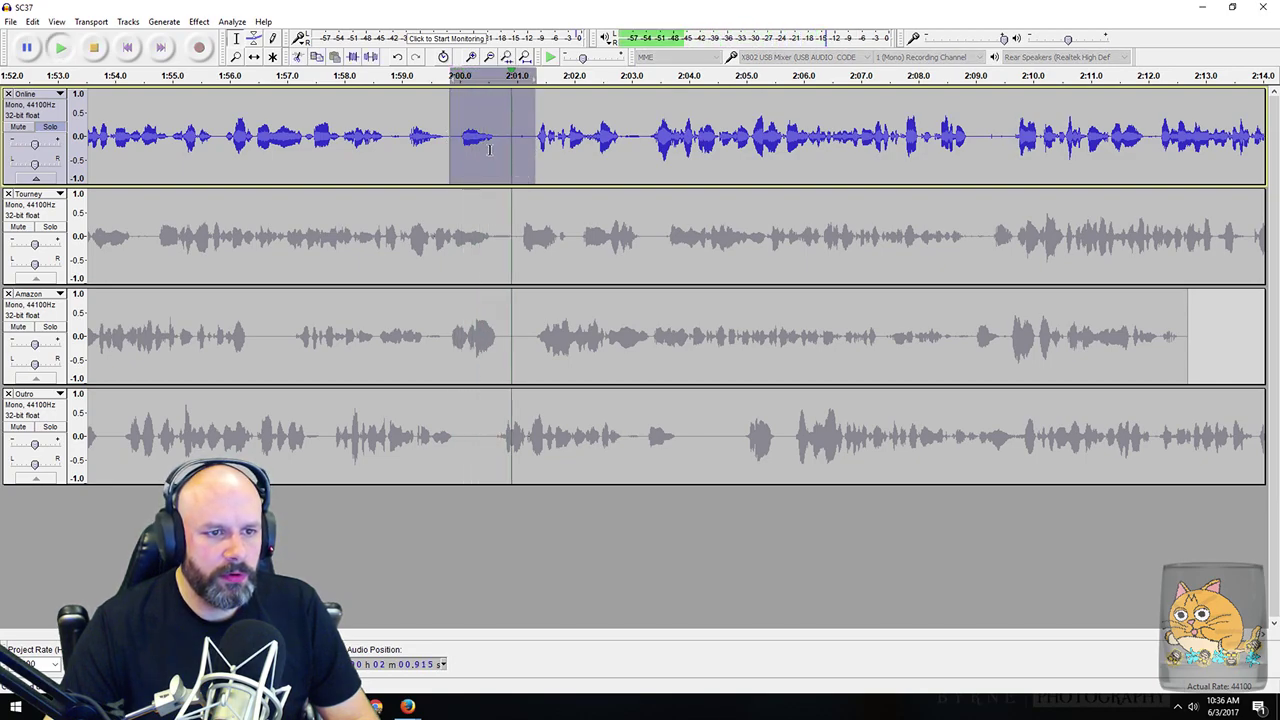
left_click_drag(399, 150, 493, 150)
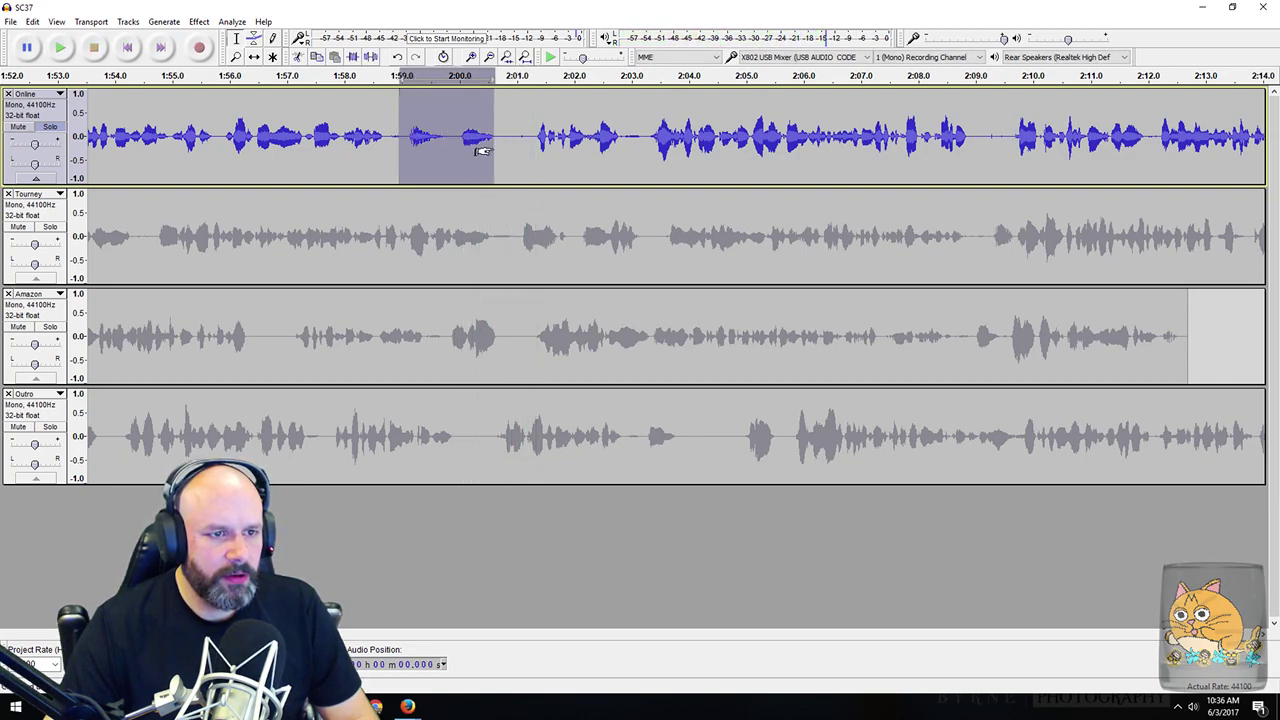
key("space")
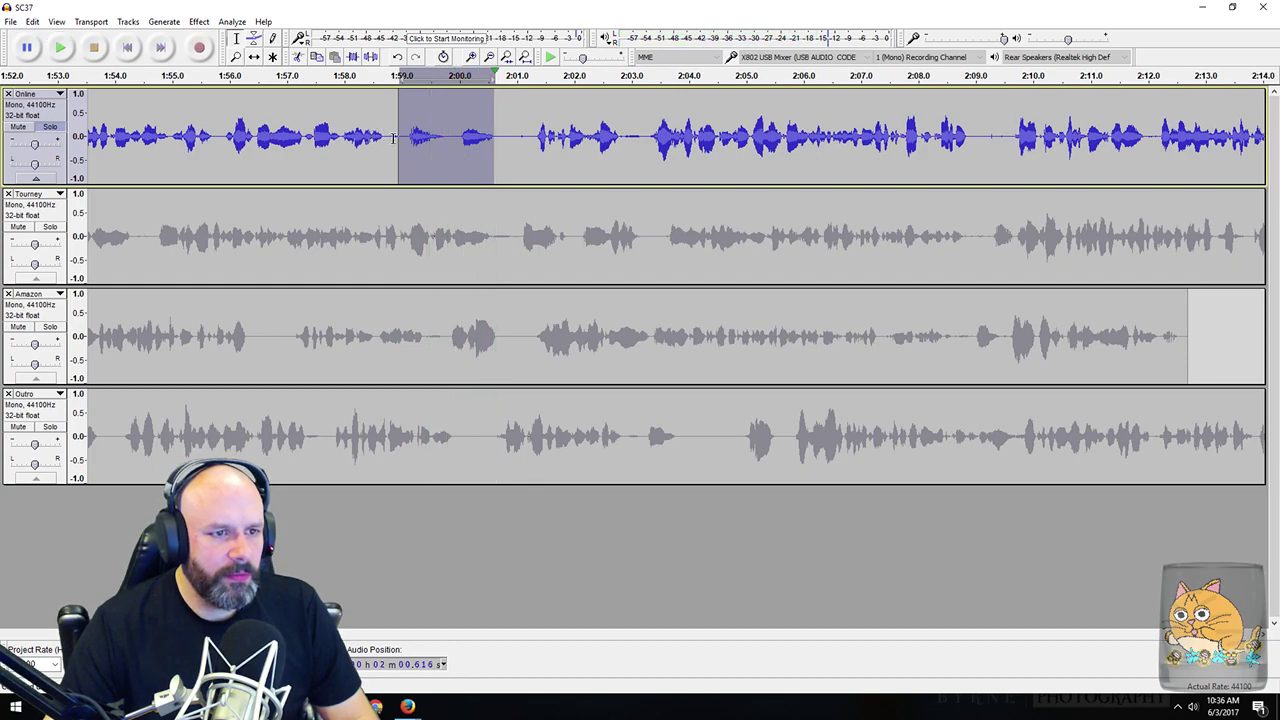
left_click_drag(389, 138, 528, 142)
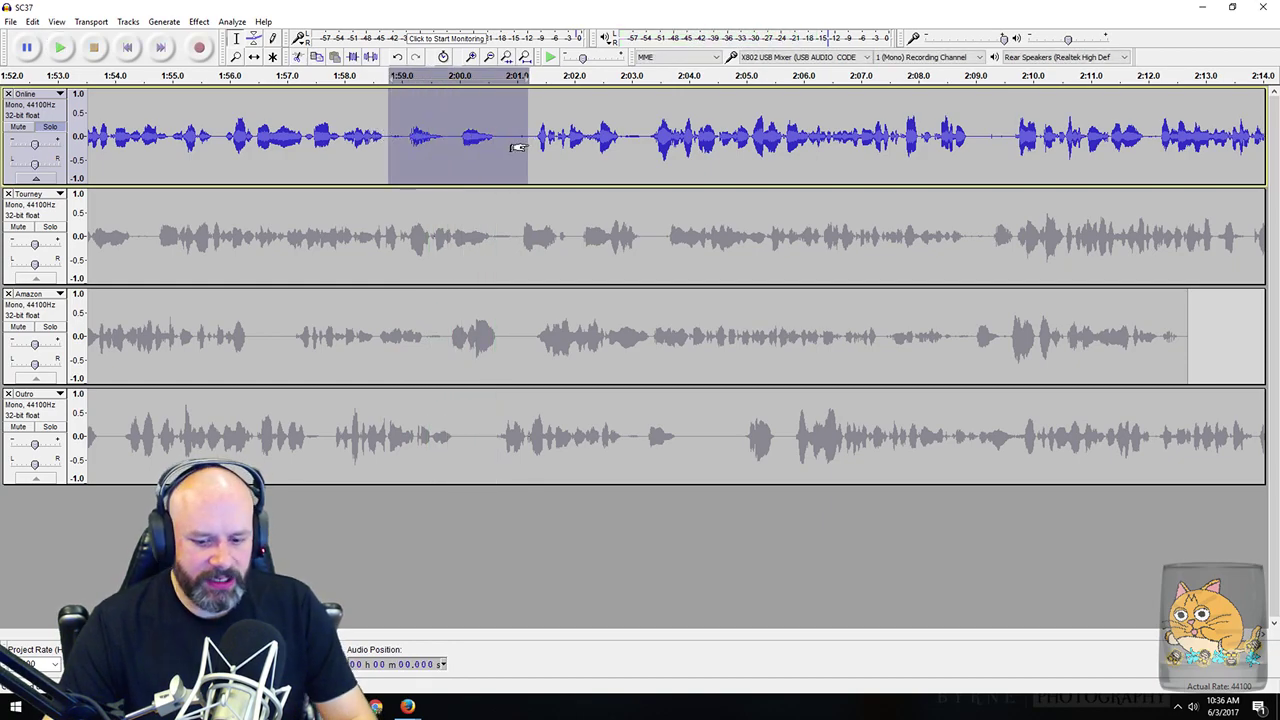
key("Delete")
Step: Play the isolated sound near 2:34 in the Online track and delete it with its pause, from about 2:33.7 to 2:35.1
scroll(432, 142, "right", 10)
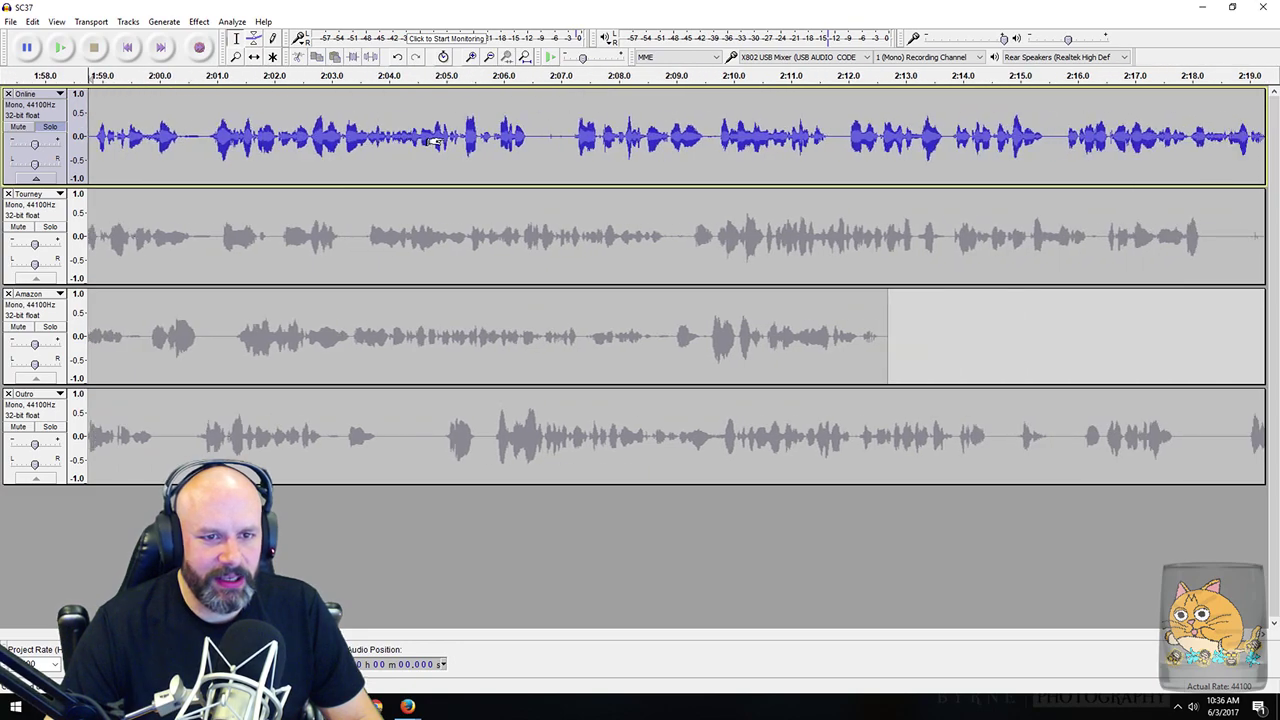
scroll(432, 140, "right", 7)
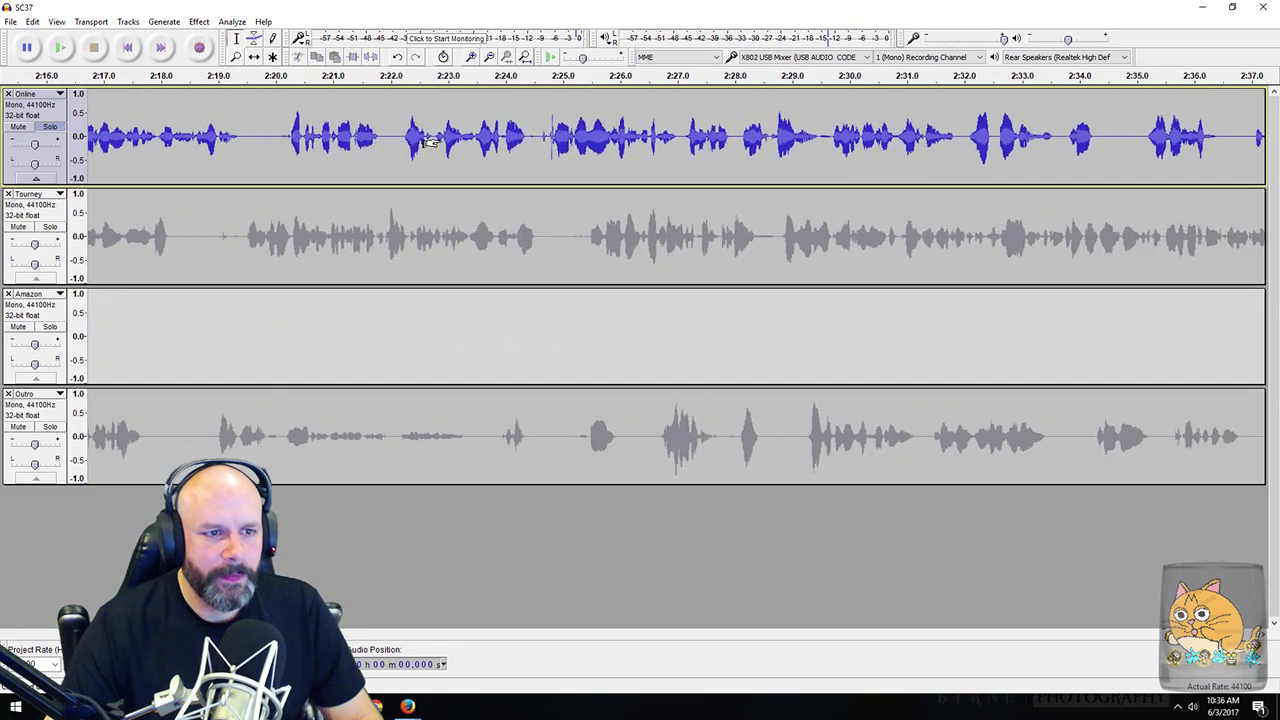
scroll(518, 144, "right", 1)
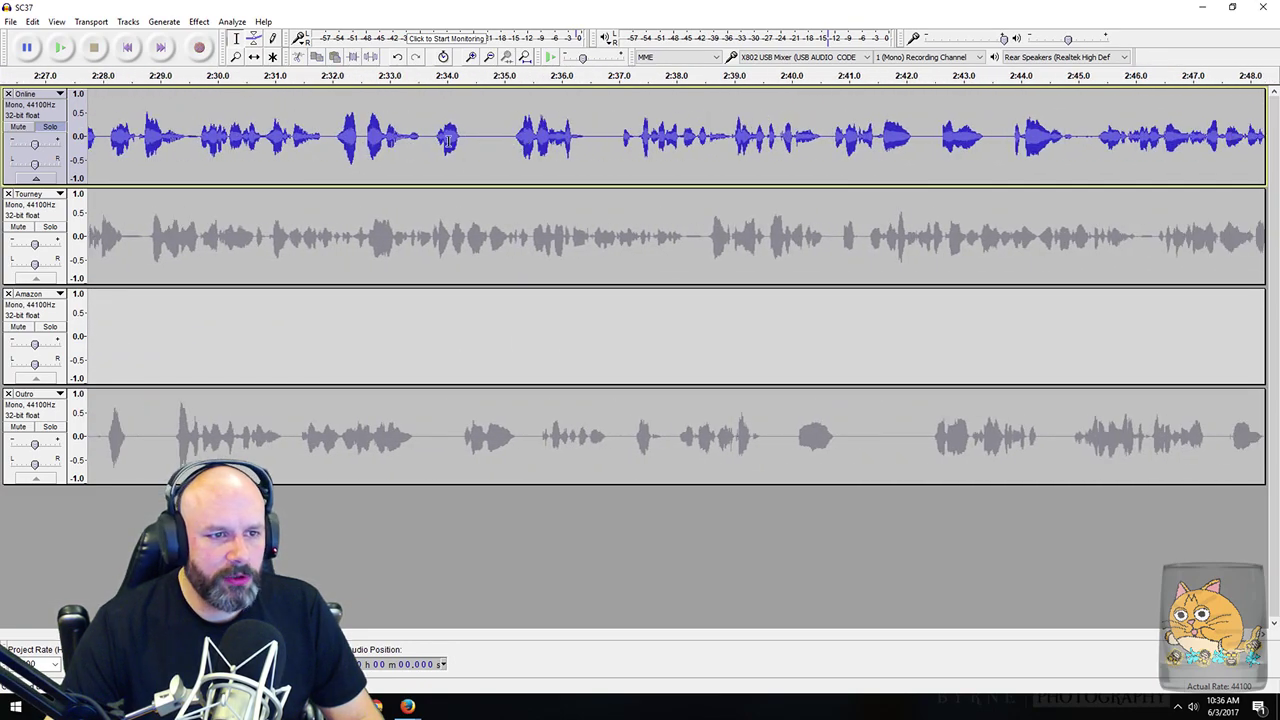
left_click_drag(430, 137, 483, 136)
key("space")
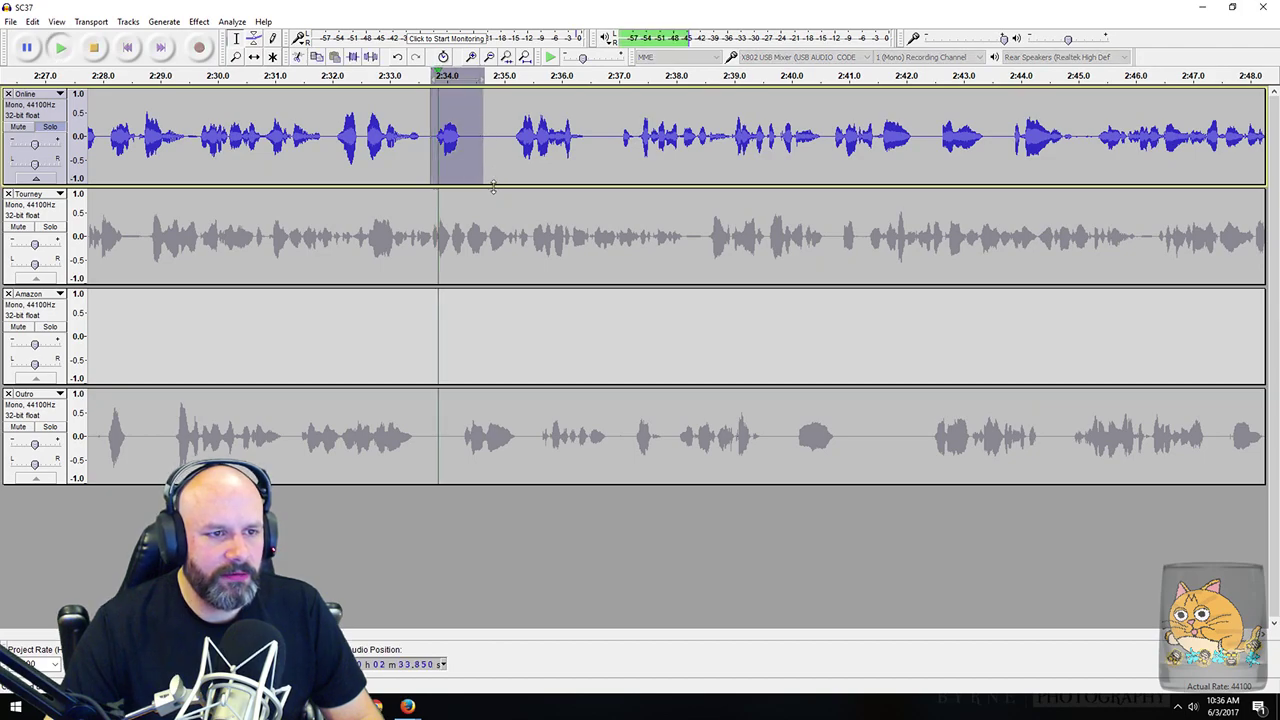
left_click(420, 137)
left_click_drag(430, 139, 510, 137)
key("Delete")
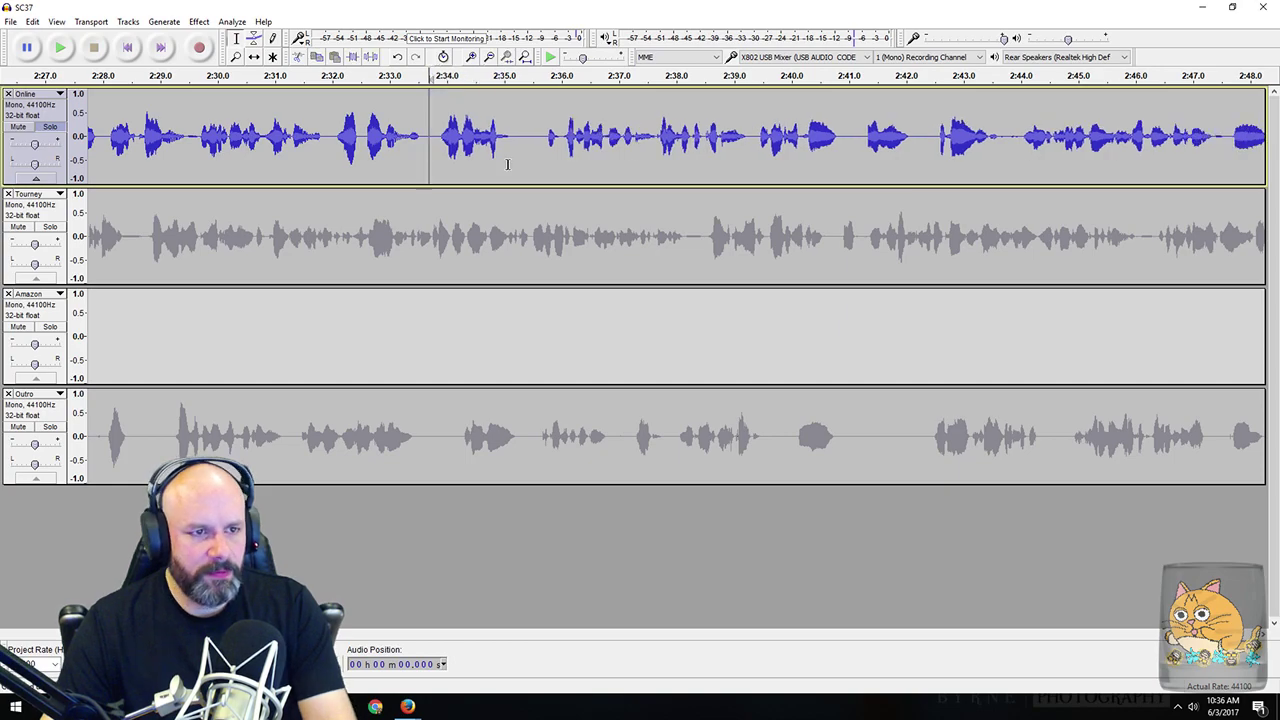
Step: Play the Online track's short sound near 2:43, from about 2:42.4 to 2:43.8
scroll(440, 140, "right", 5)
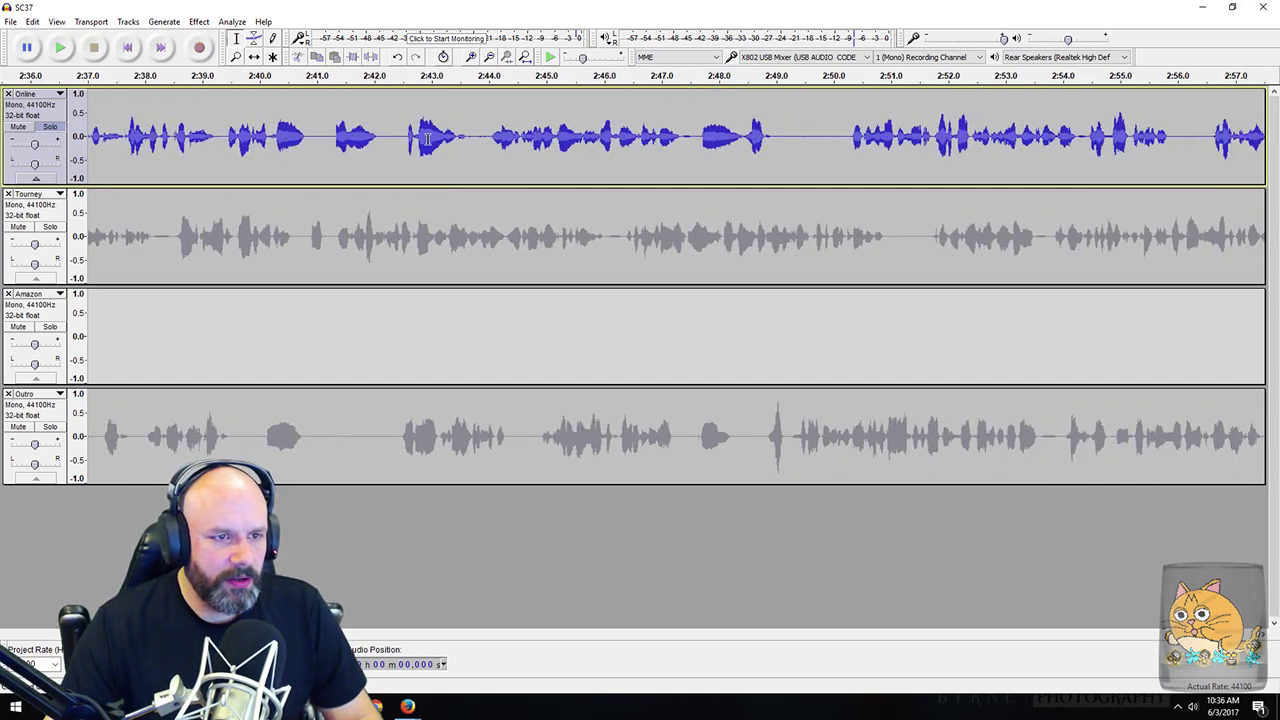
left_click(476, 162, "shift")
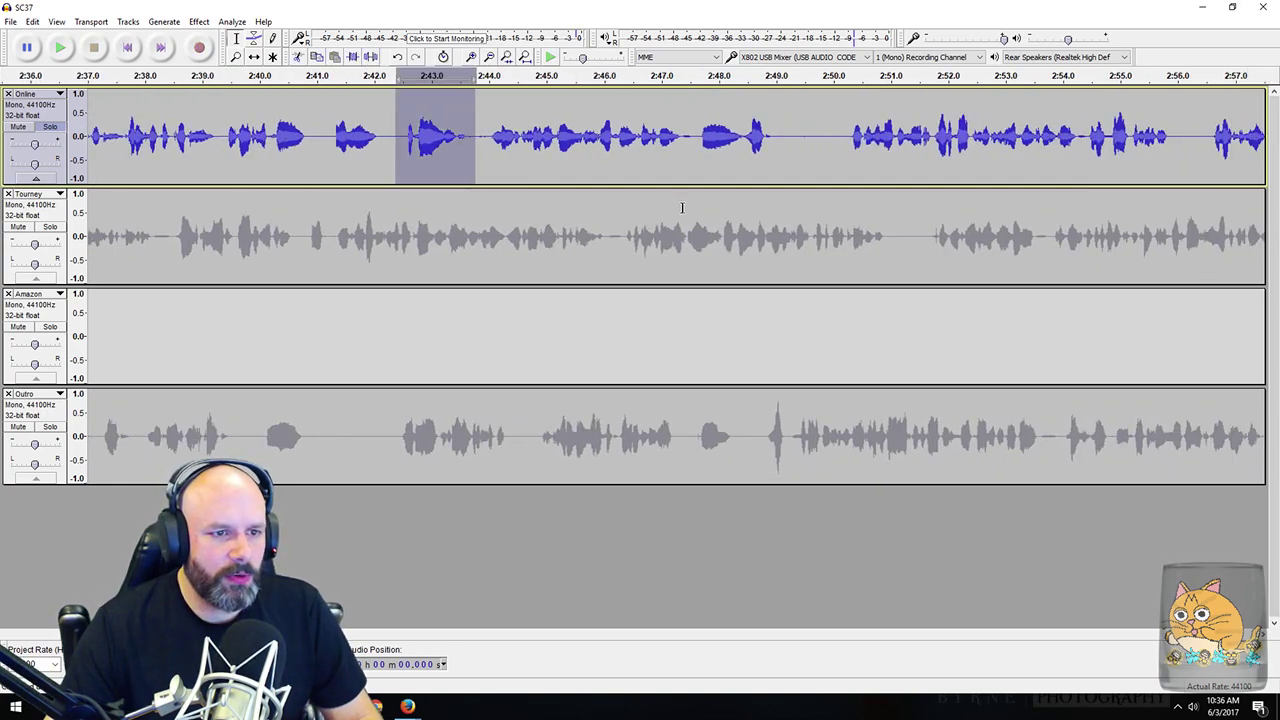
key("space")
Step: Shorten the Online track's long pause near 2:49 by deleting from about 2:49.5 to 2:50.2
scroll(577, 163, "right", 6)
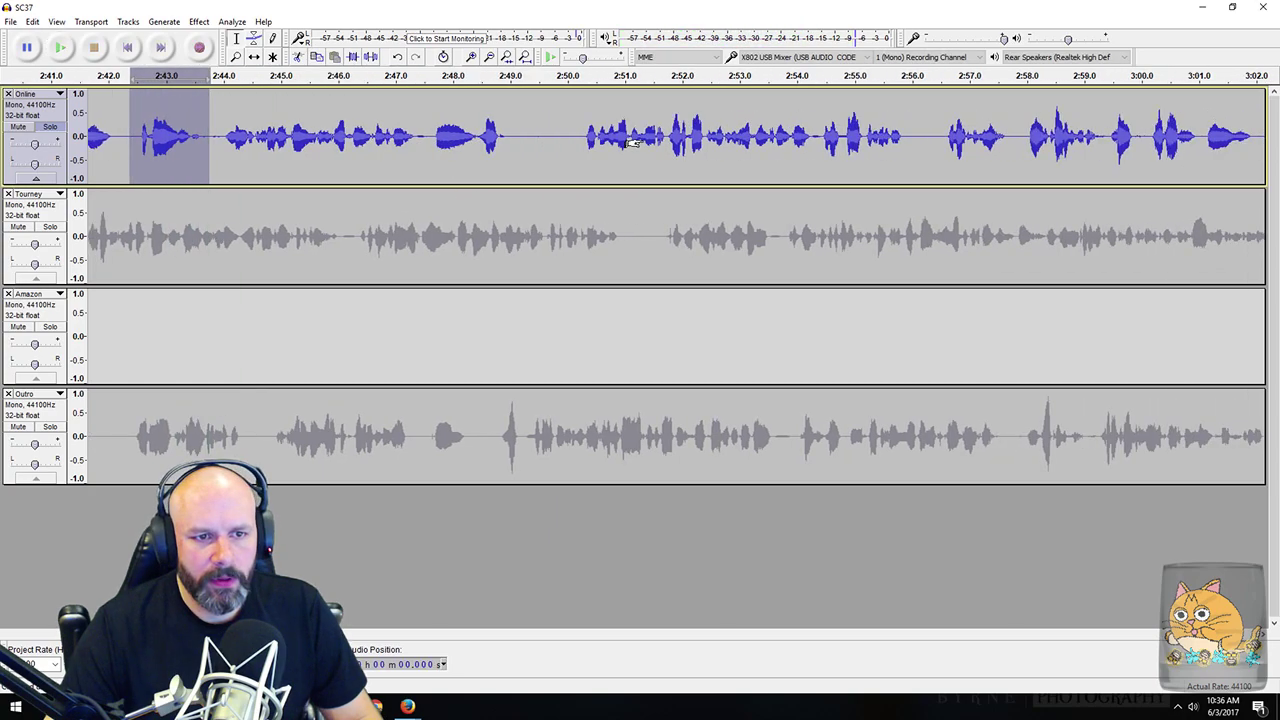
scroll(577, 163, "left", 1)
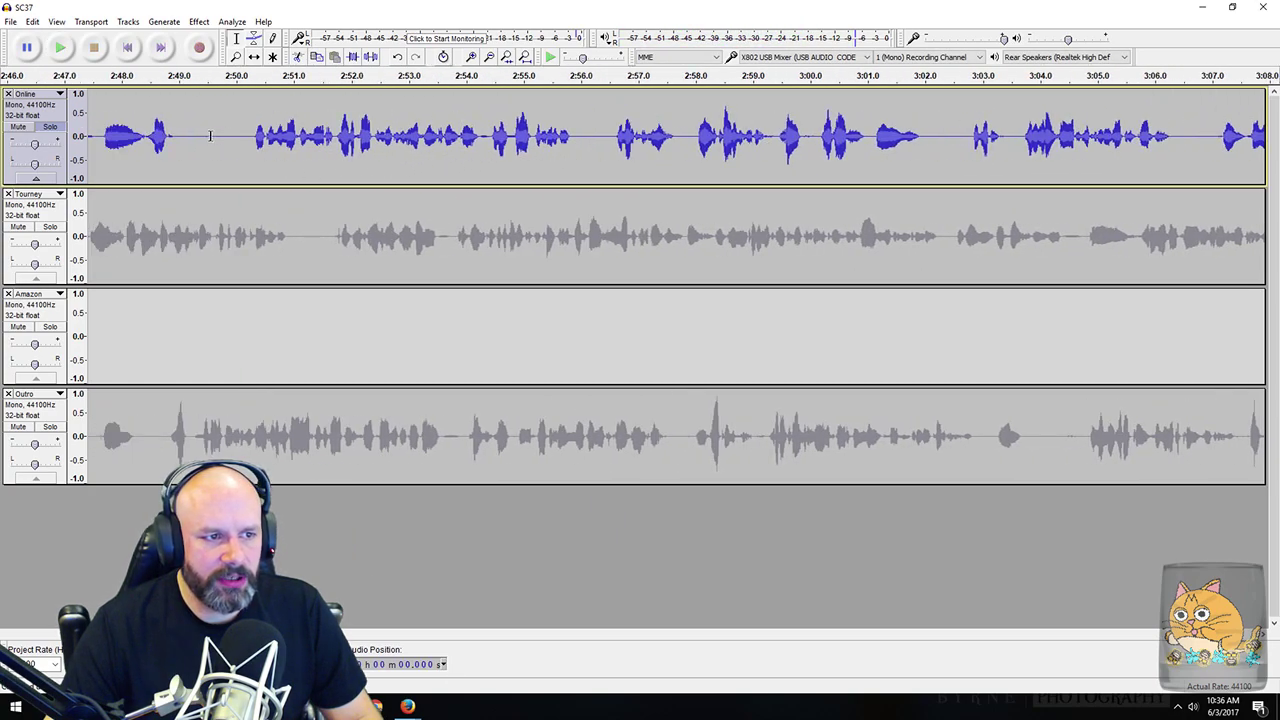
left_click_drag(206, 136, 248, 150)
key("Delete")
Step: Find the next isolated words in the Online track and play the passage from about 3:20.5 to 3:22.6
scroll(368, 152, "right", 10)
scroll(358, 160, "right", 5)
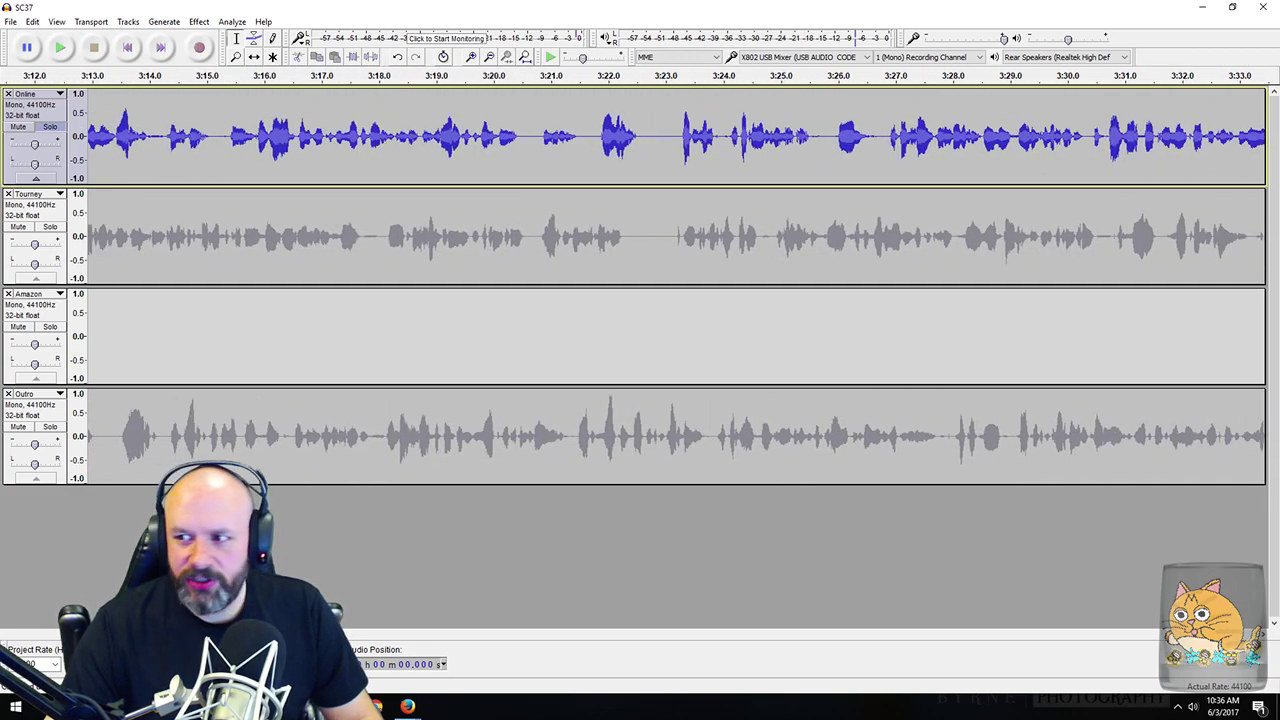
key("alt+Tab")
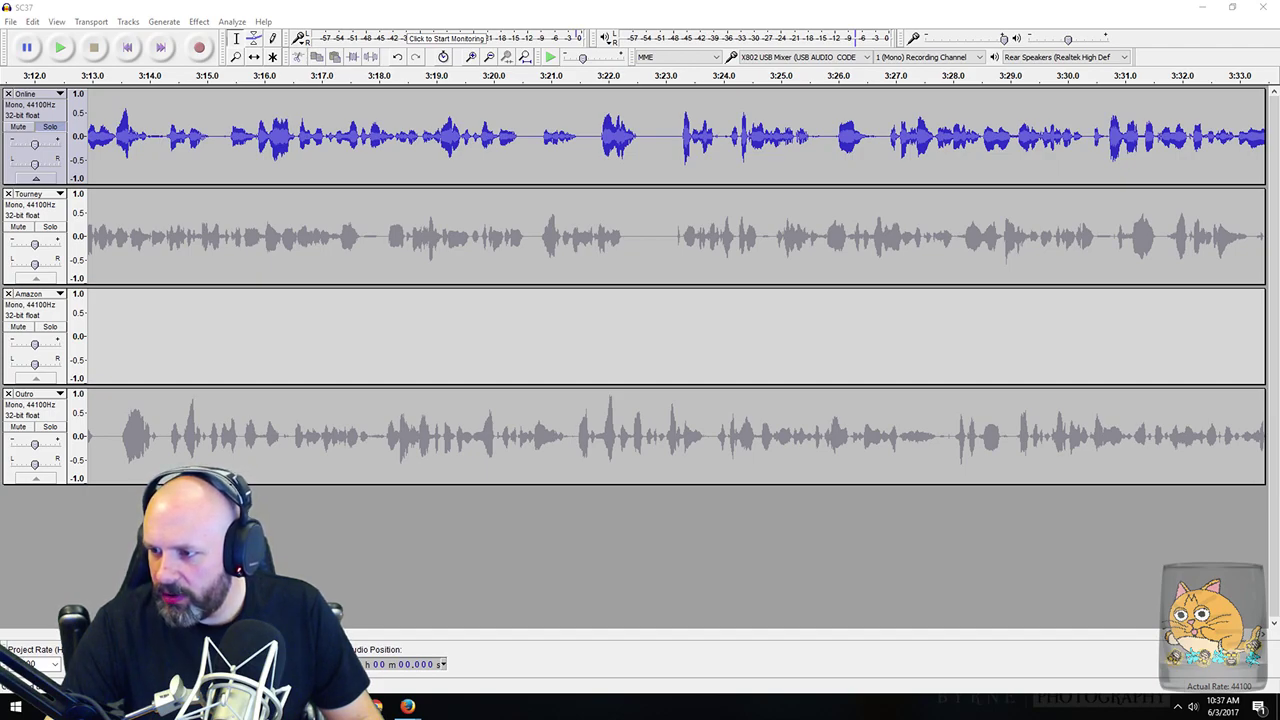
left_click(386, 137)
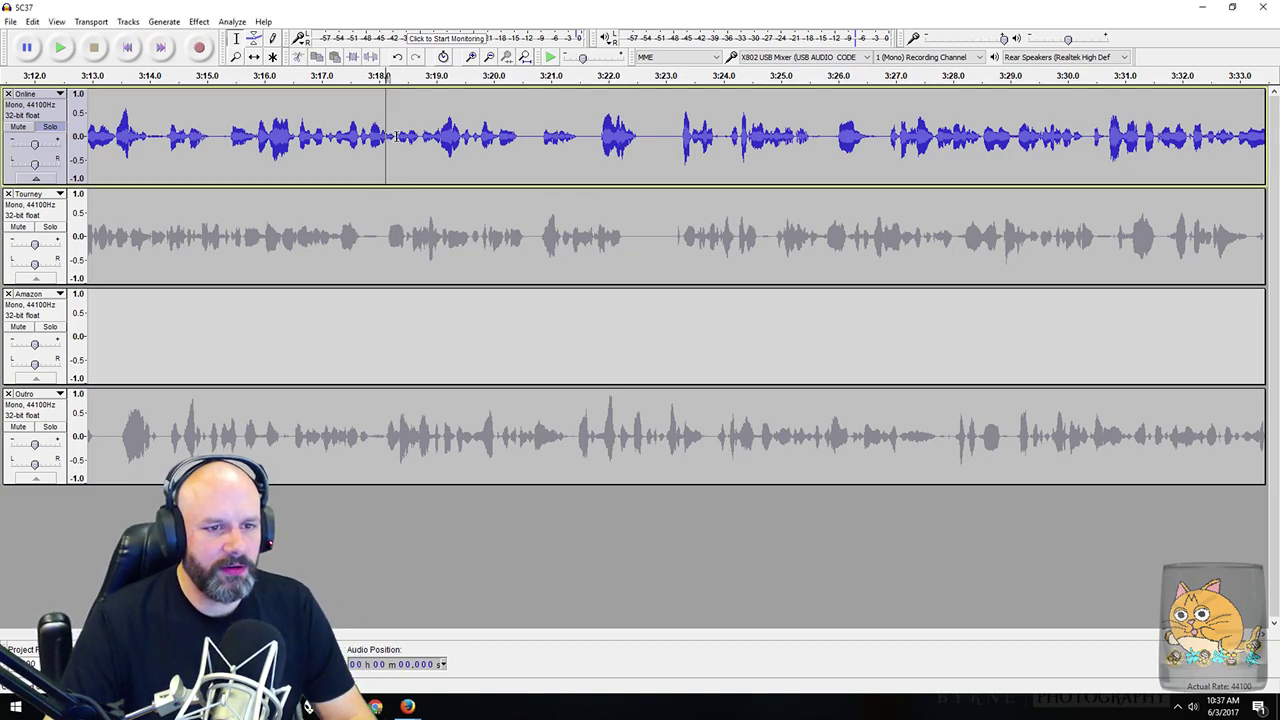
scroll(418, 155, "right", 2)
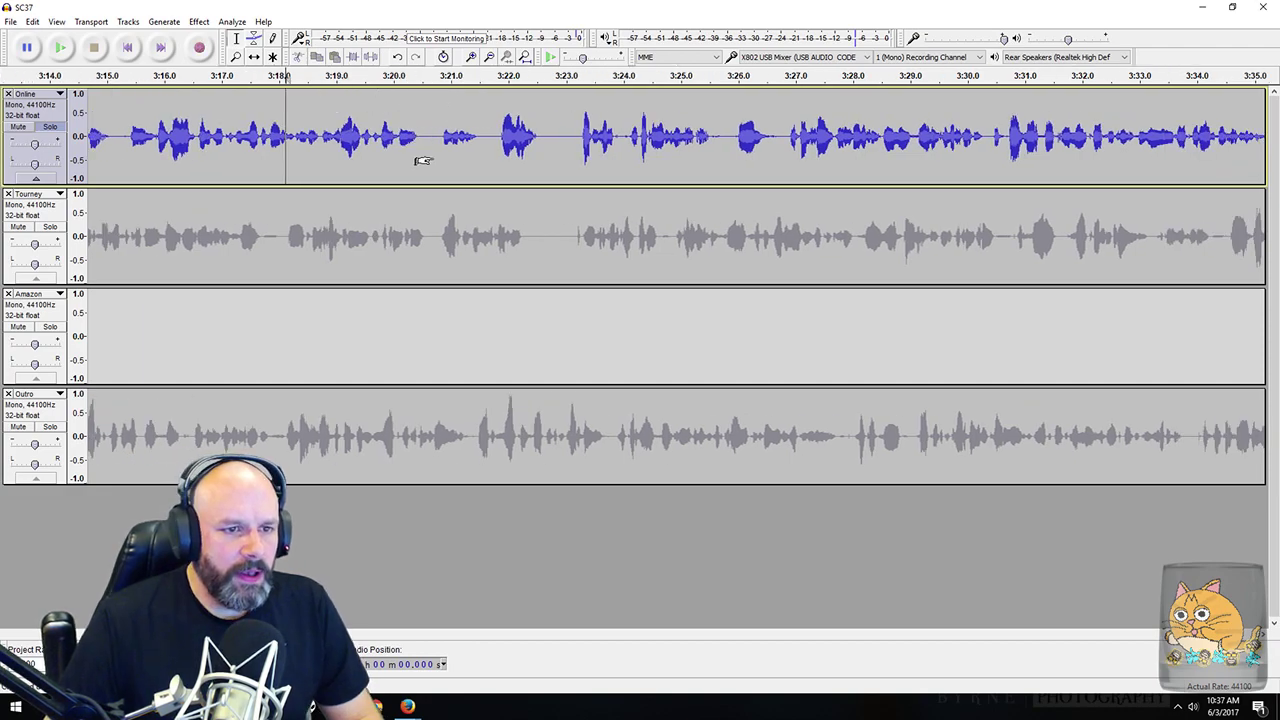
left_click(541, 140, "shift")
key("space")
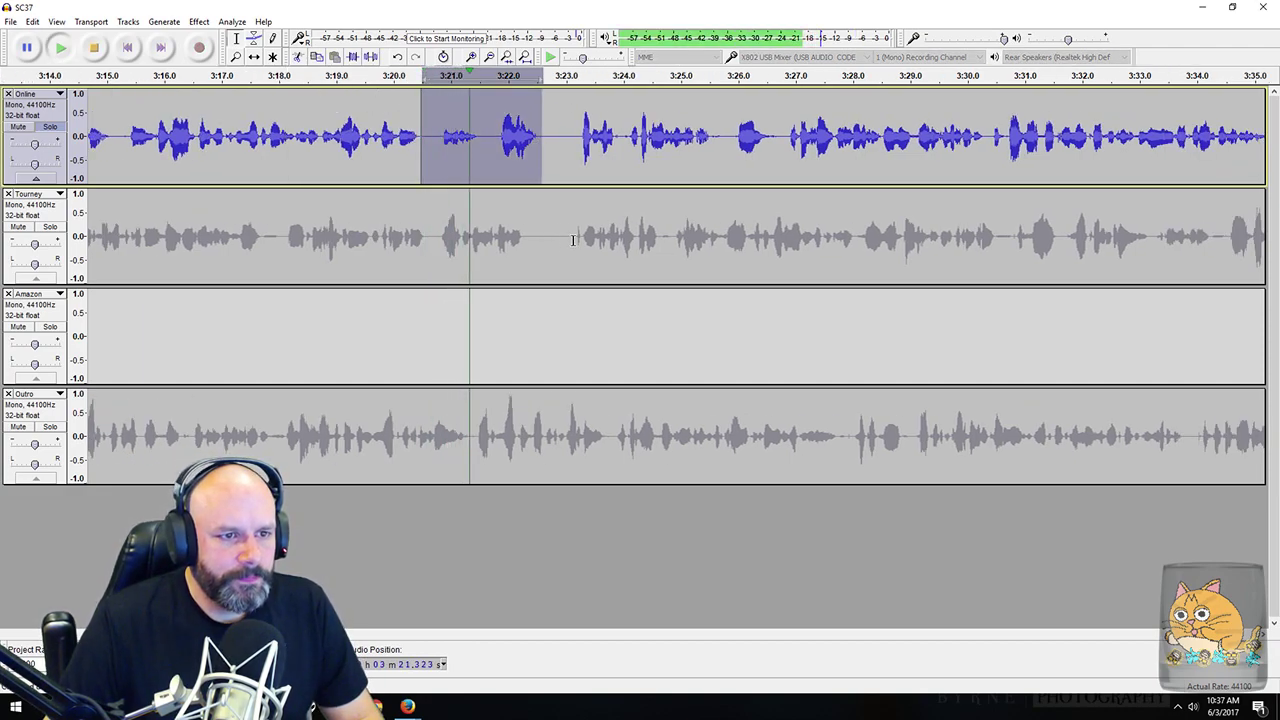
Step: Delete the Online track's stray word and surrounding pause from about 3:21.6 to 3:23.2 and replay from about 3:19.2 to 3:23.1
left_click(487, 148)
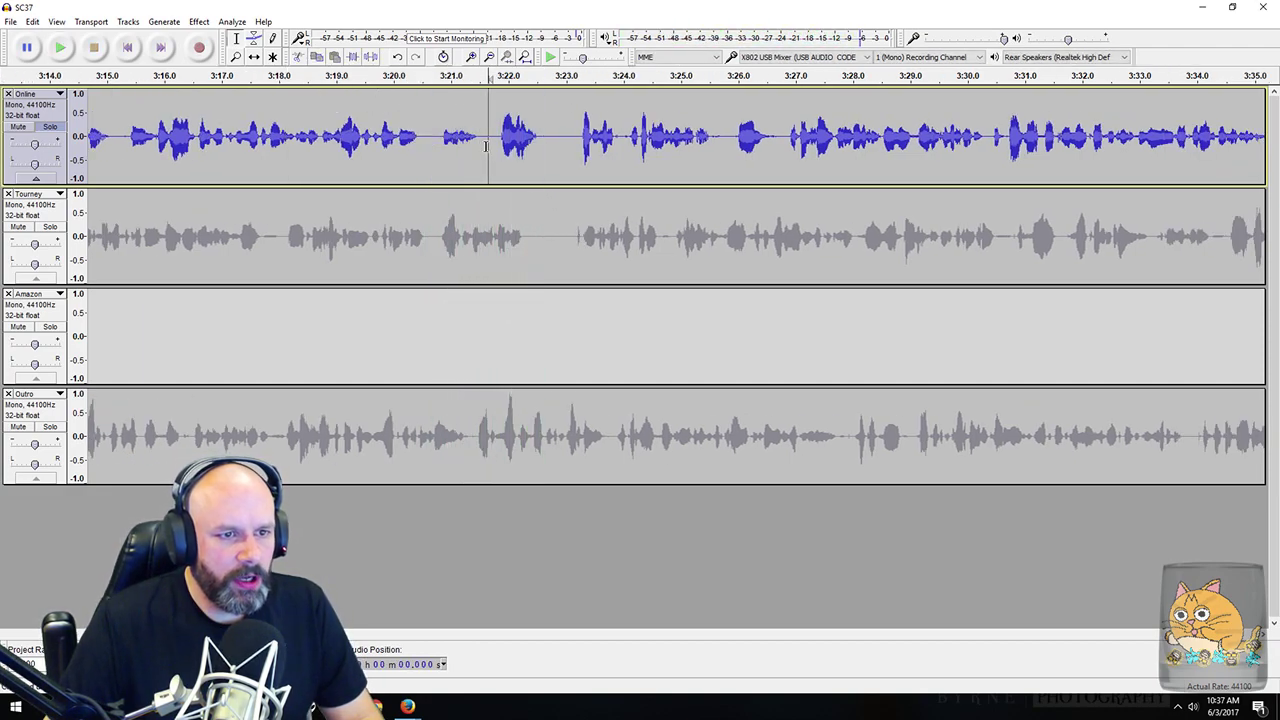
left_click_drag(474, 136, 564, 138)
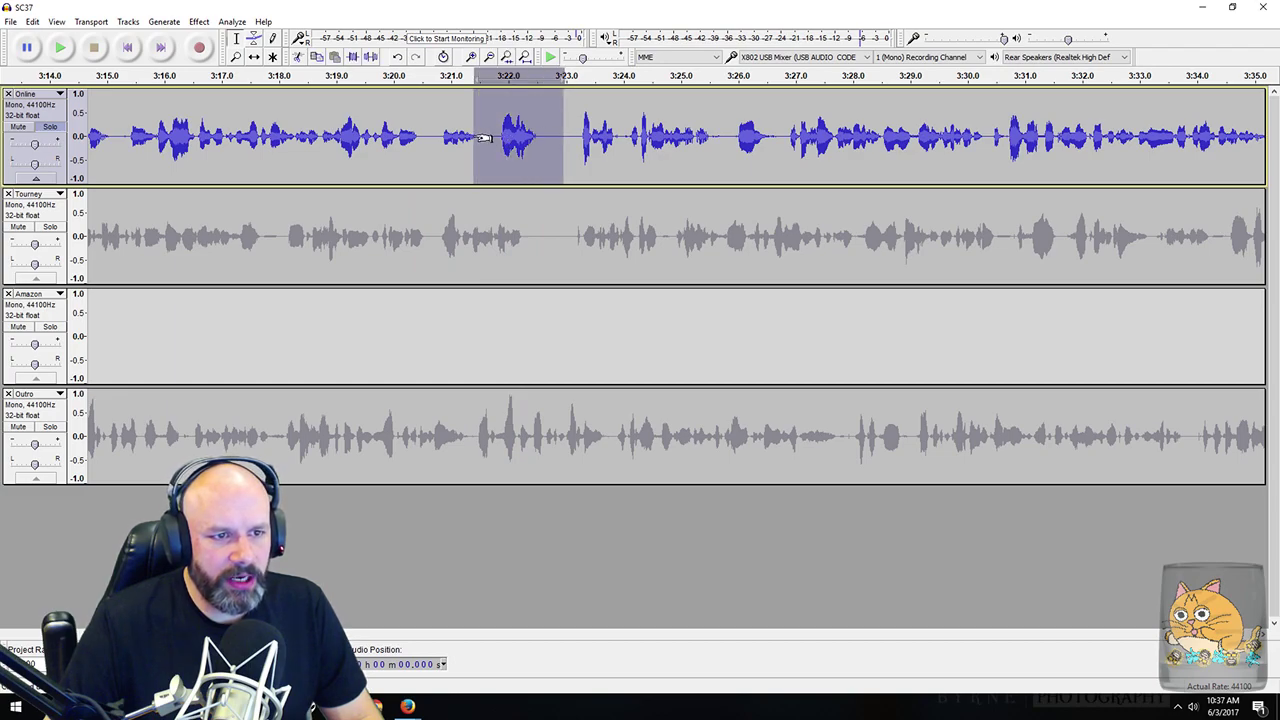
left_click(480, 138)
left_click_drag(484, 136, 589, 138)
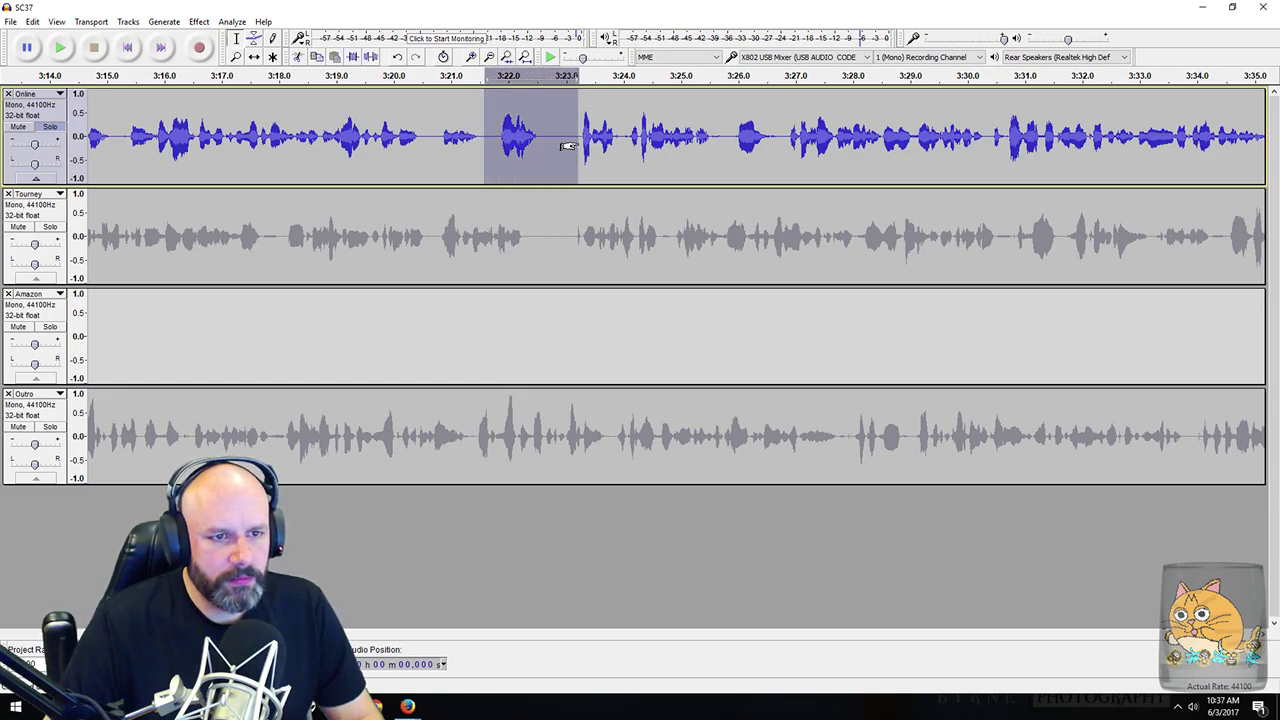
key("Delete")
left_click_drag(347, 130, 570, 135)
key("space")
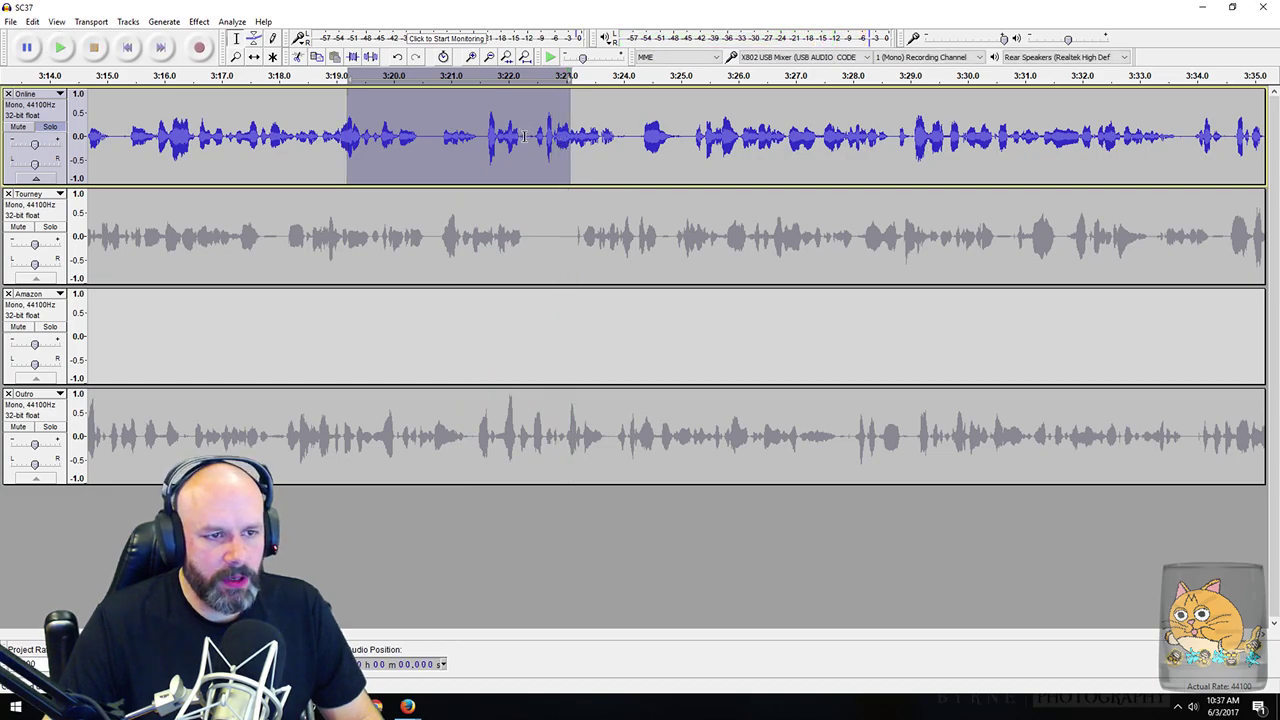
Step: Play the isolated sound after 3:24 in the Online track and delete the section from about 3:24.2 to 3:25.2
scroll(500, 137, "right", 5)
left_click(377, 140)
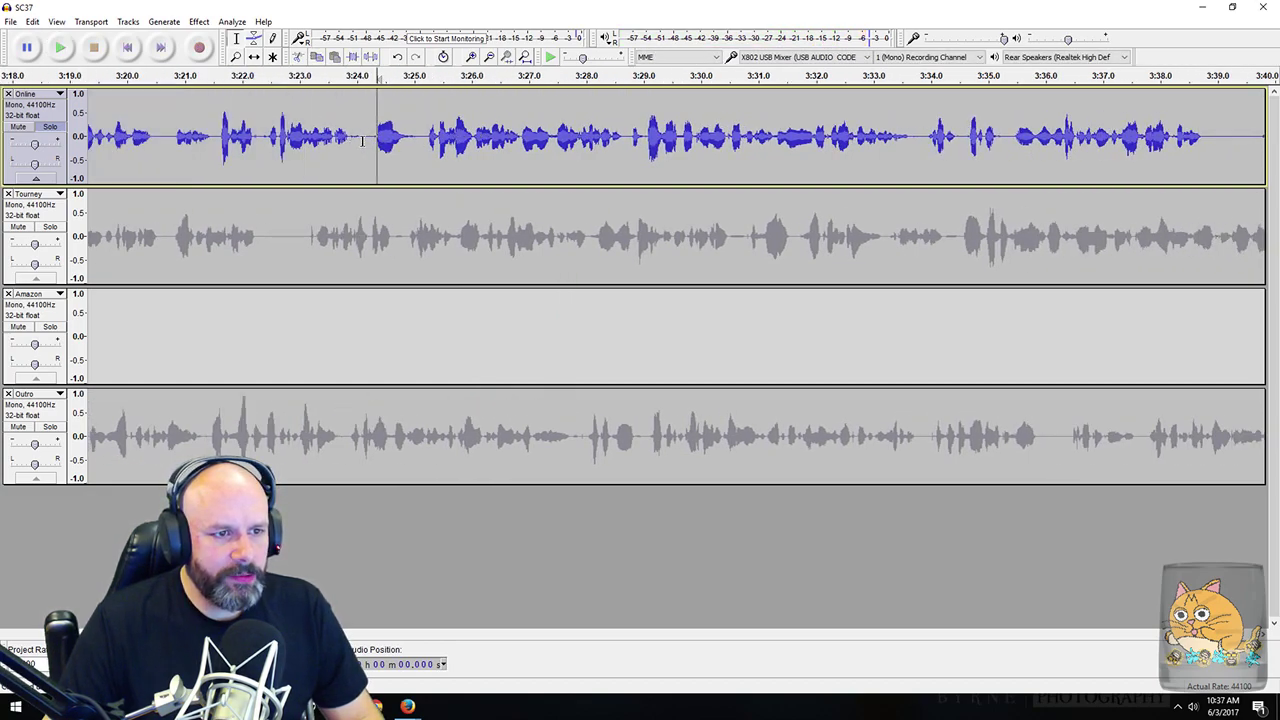
left_click_drag(363, 141, 442, 141)
key("space")
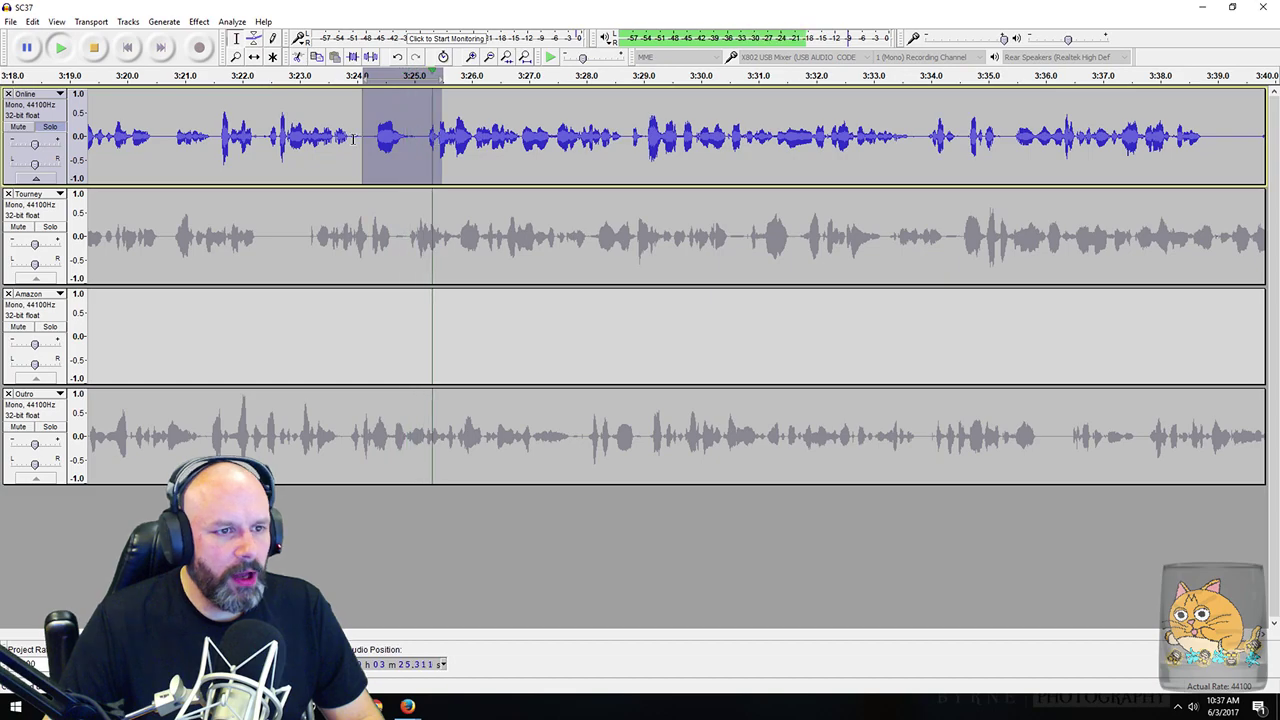
left_click_drag(365, 141, 424, 146)
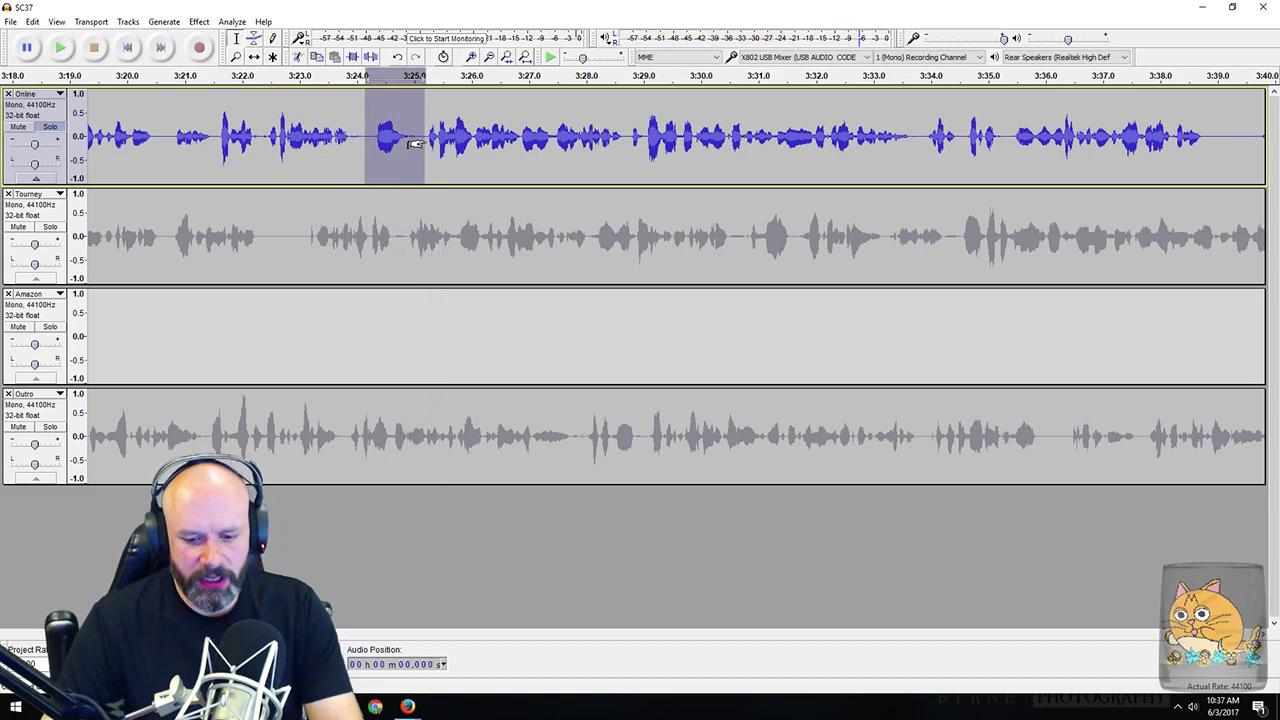
key("Delete")
Step: Delete the Online track's pause from about 3:37.8 to 3:38.7 and play the passage following the cut
scroll(410, 141, "right", 10)
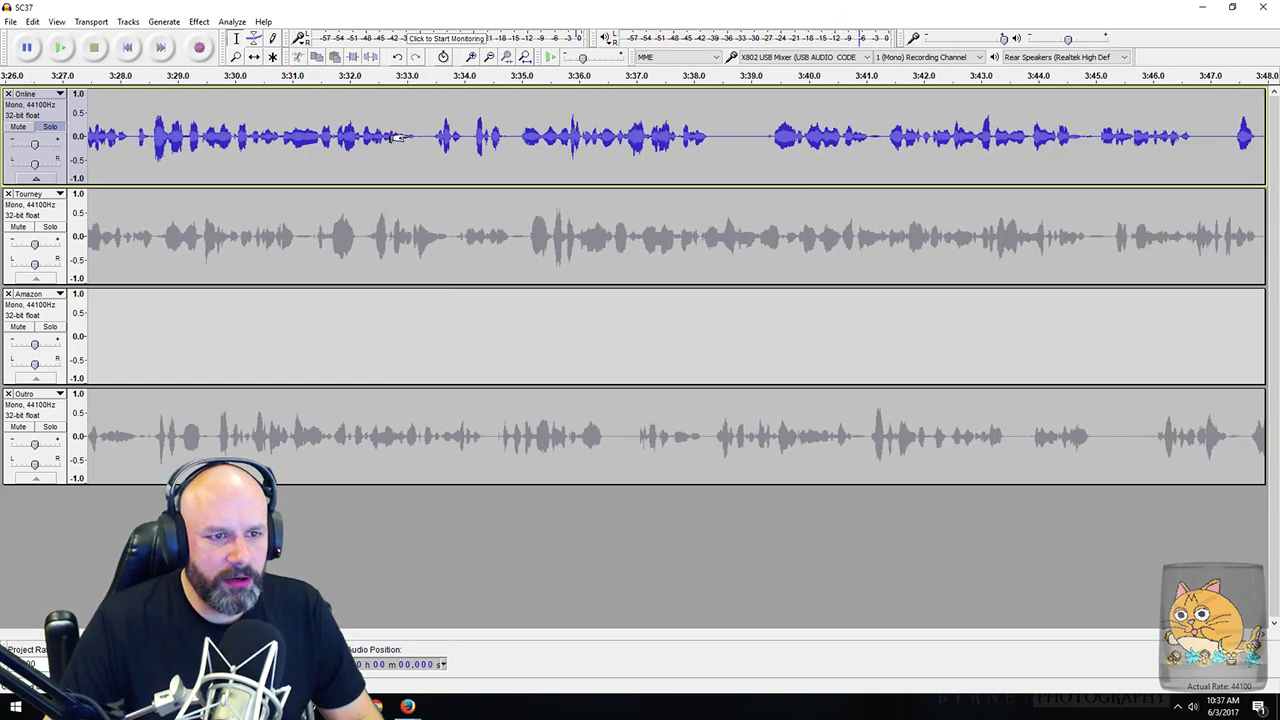
left_click_drag(484, 135, 536, 135)
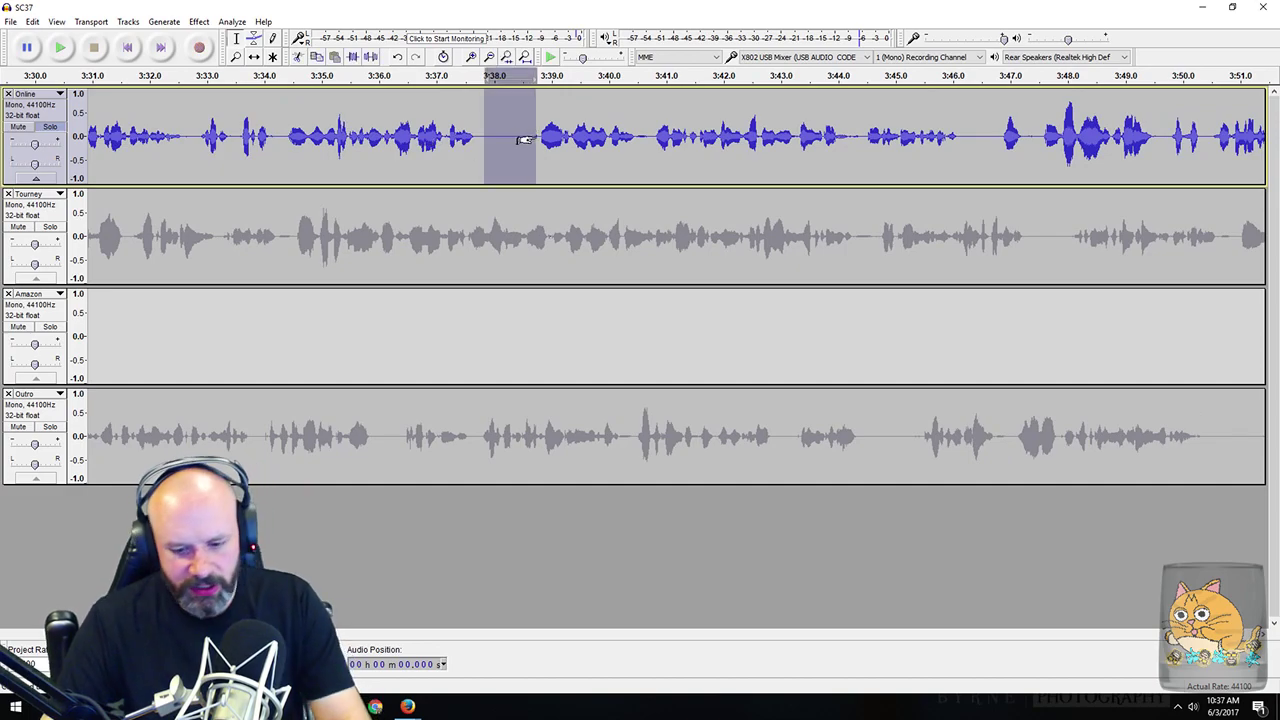
key("Delete")
left_click(529, 138, "shift")
key("space")
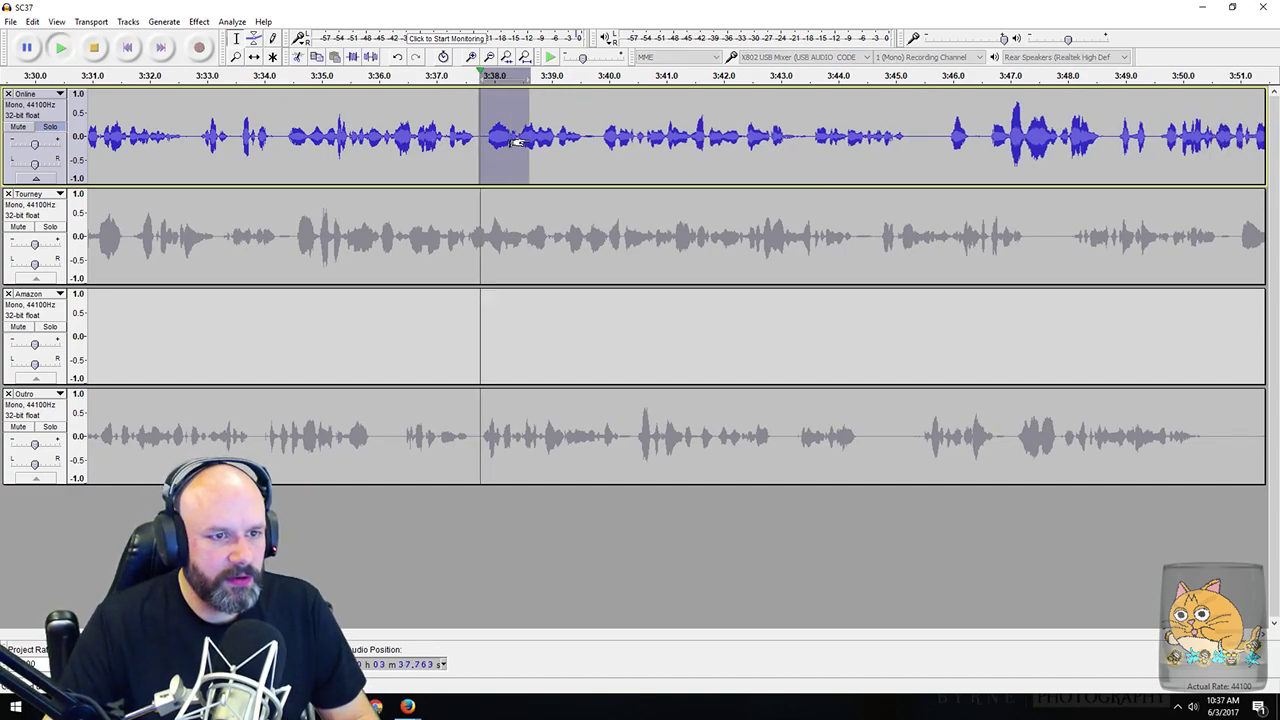
Step: Delete the Online track's stray sound near 3:46, from about 3:45.5 to 3:46.5, and replay from about 3:44.4 to 3:47.1
scroll(698, 138, "right", 5)
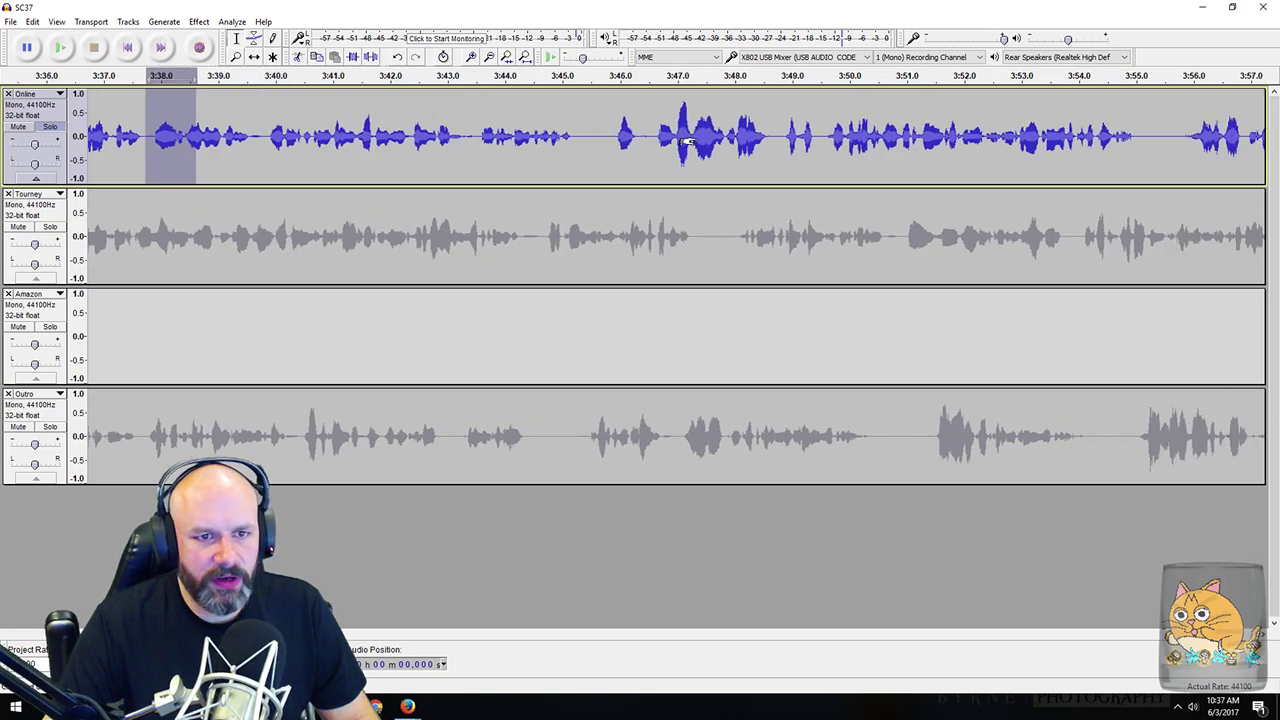
left_click_drag(603, 135, 648, 143)
key("space")
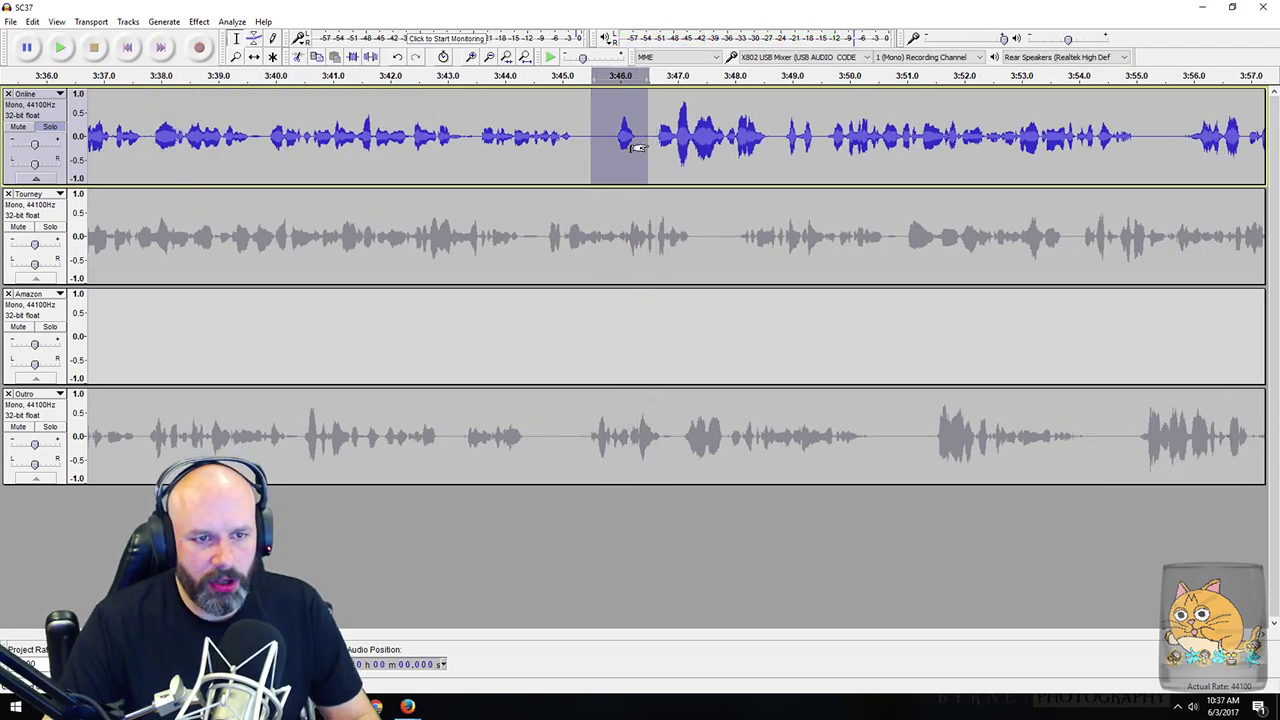
key("Delete")
left_click_drag(527, 140, 684, 140)
key("space")
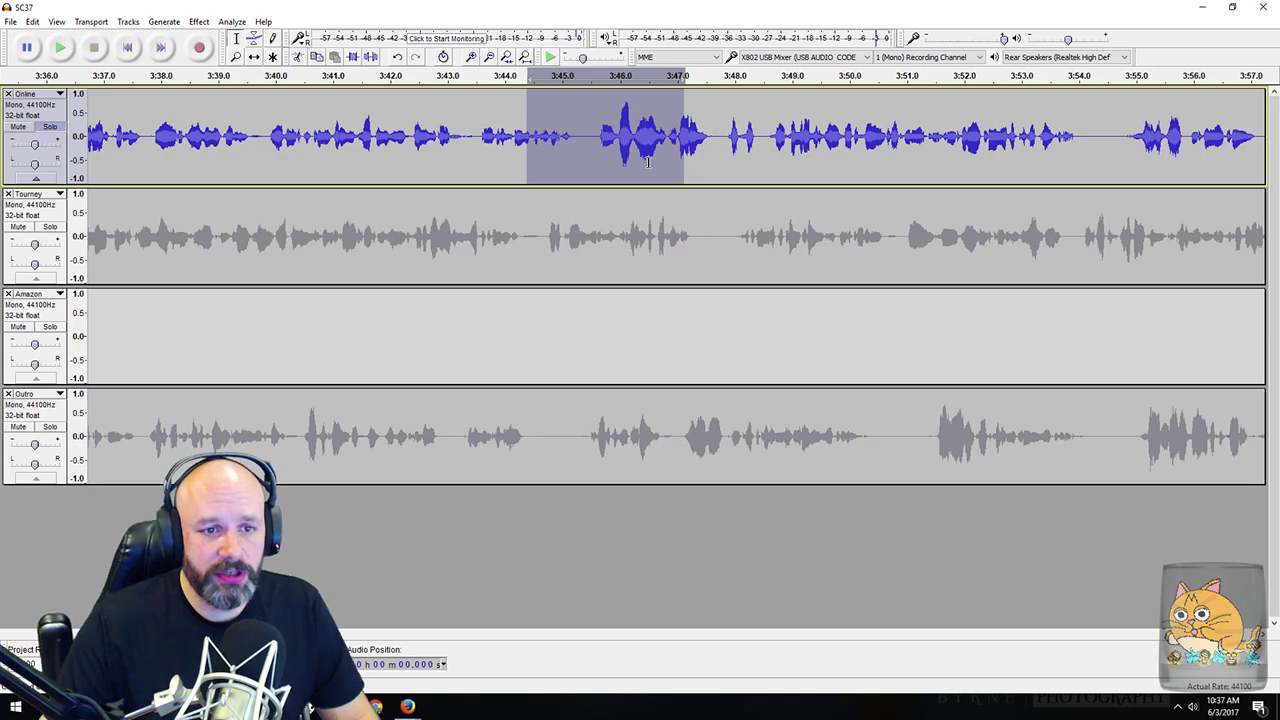
Step: Play the Online track's isolated sound near 4:05 and the surrounding passage from about 4:03.4 to 4:06.5
scroll(690, 165, "right", 10)
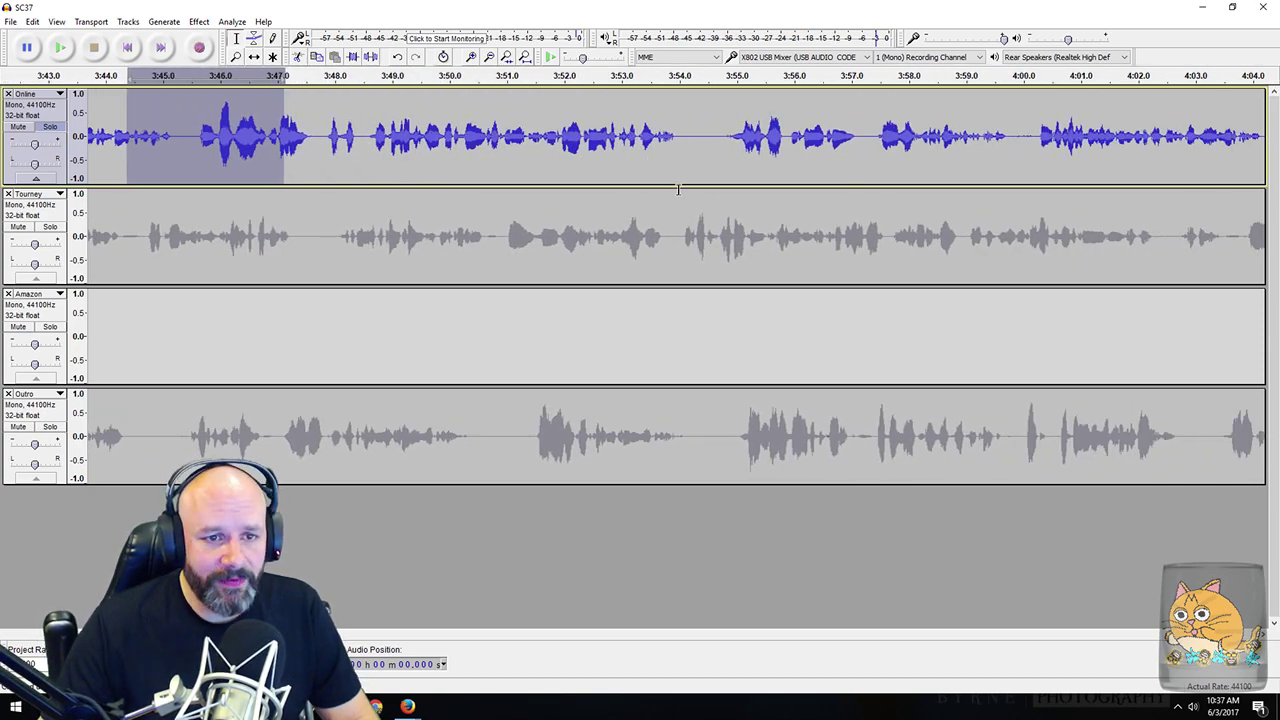
scroll(682, 155, "right", 14)
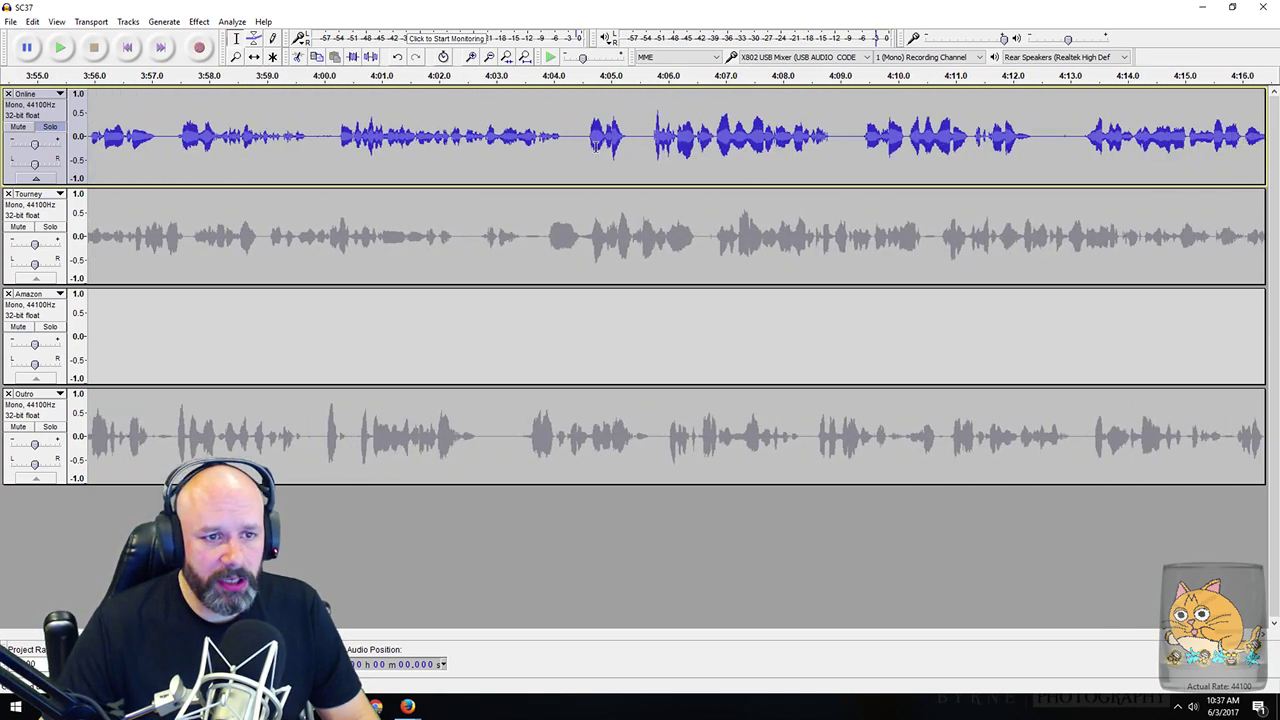
left_click_drag(573, 140, 636, 138)
key("space")
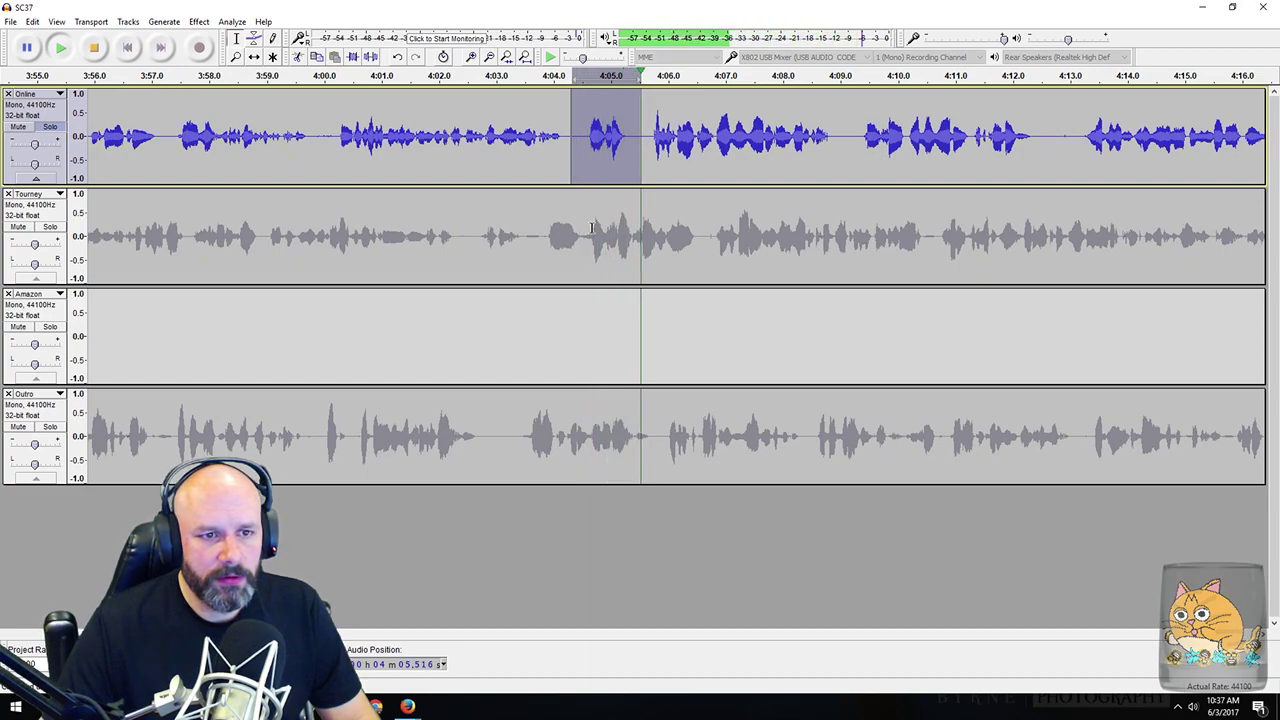
left_click_drag(518, 142, 697, 145)
key("space")
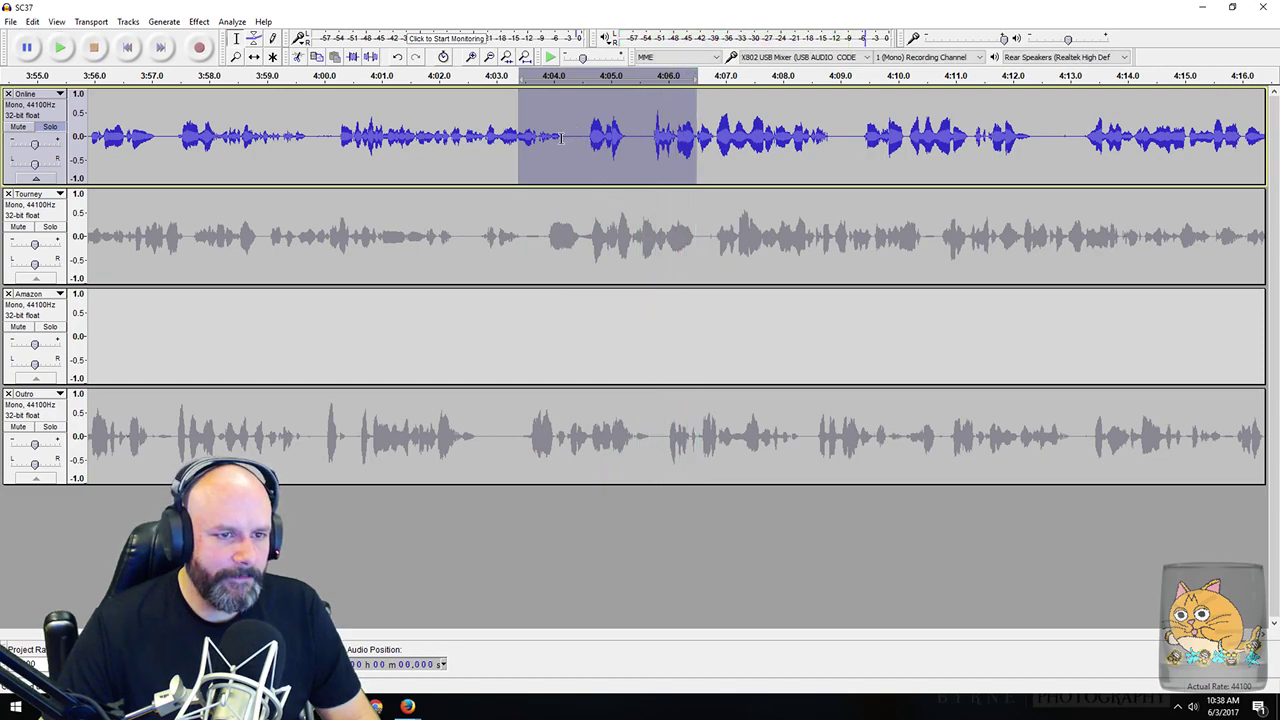
Step: Delete the Online track's isolated sound from about 4:04.2 to 4:05.7 and replay from about 4:03.6 to 4:04.8
left_click_drag(567, 137, 644, 140)
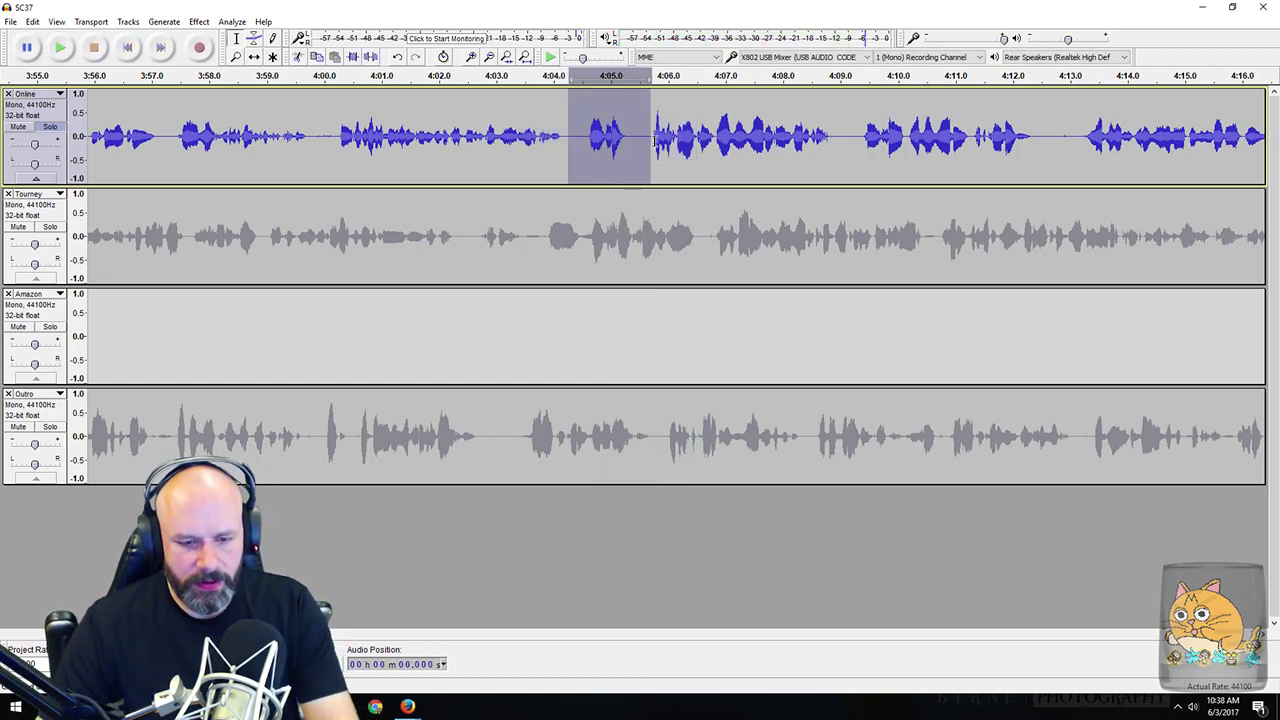
key("Delete")
left_click_drag(533, 137, 600, 137)
key("space")
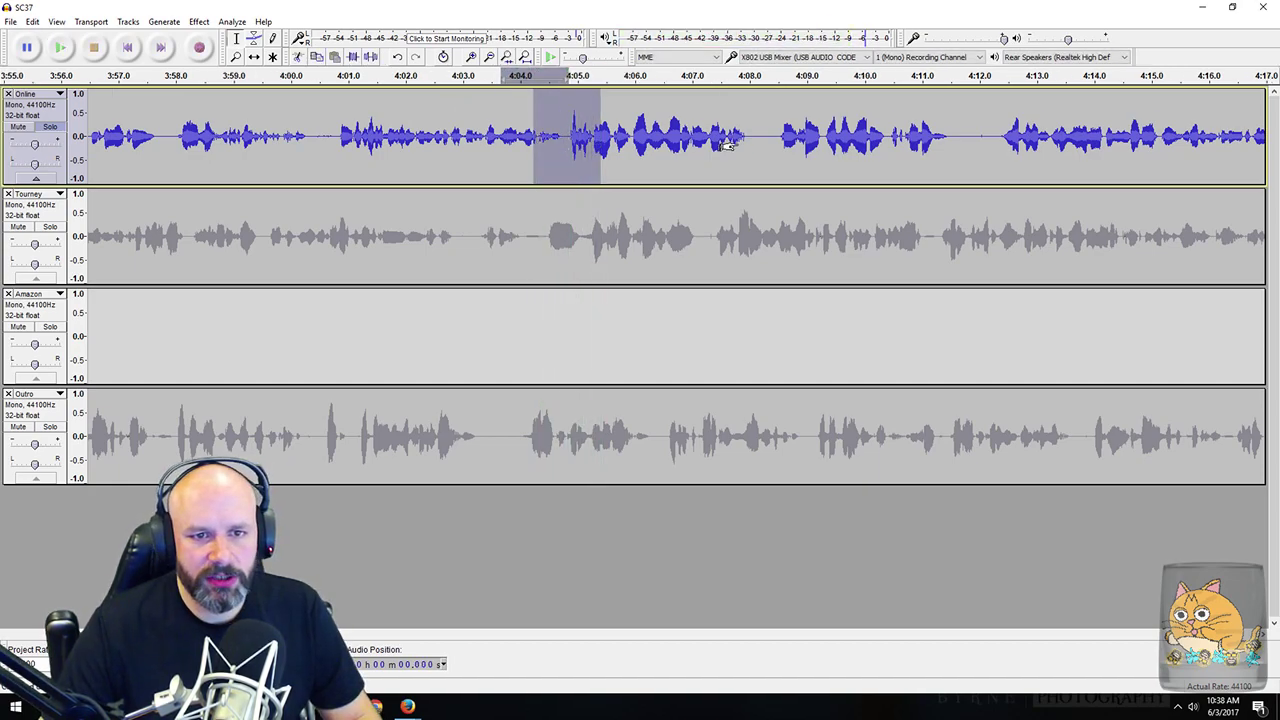
Step: Play the Online track's isolated sounds near 4:50, 4:55.5 and 5:10 to check whether they belong in the recording
scroll(718, 160, "right", 10)
scroll(718, 160, "right", 6)
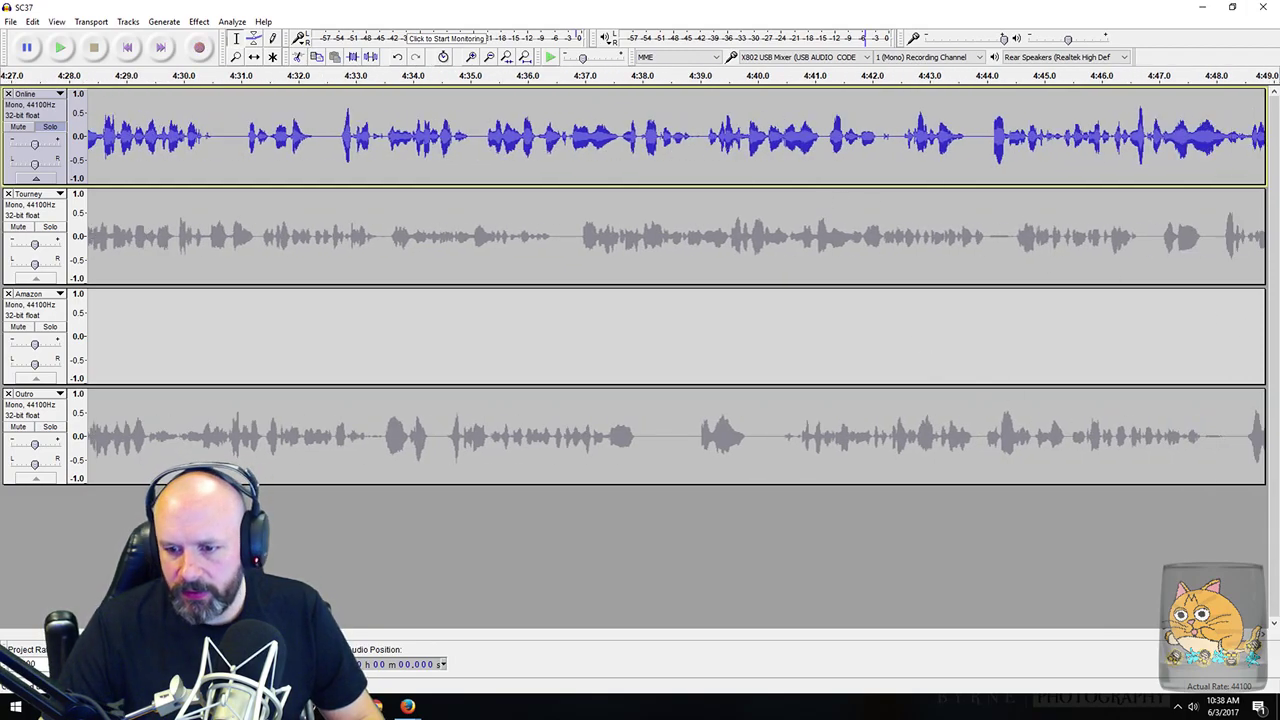
scroll(830, 170, "right", 6)
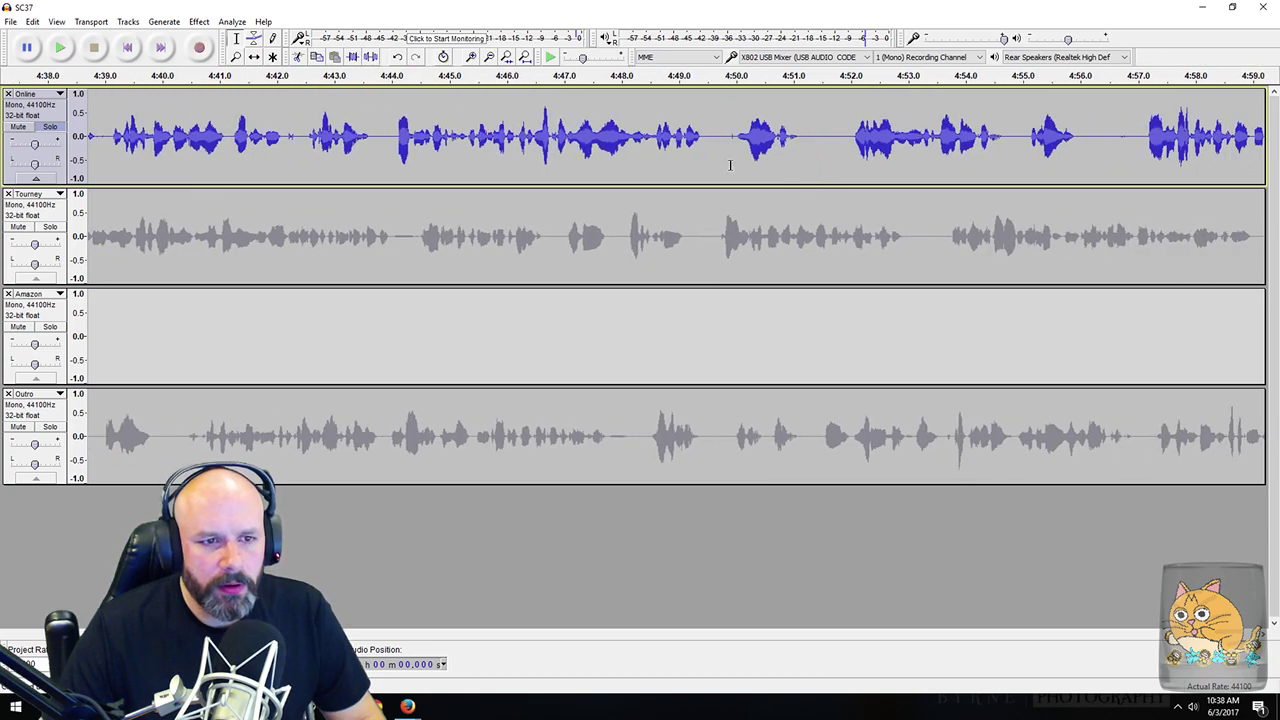
left_click_drag(716, 140, 816, 142)
key("space")
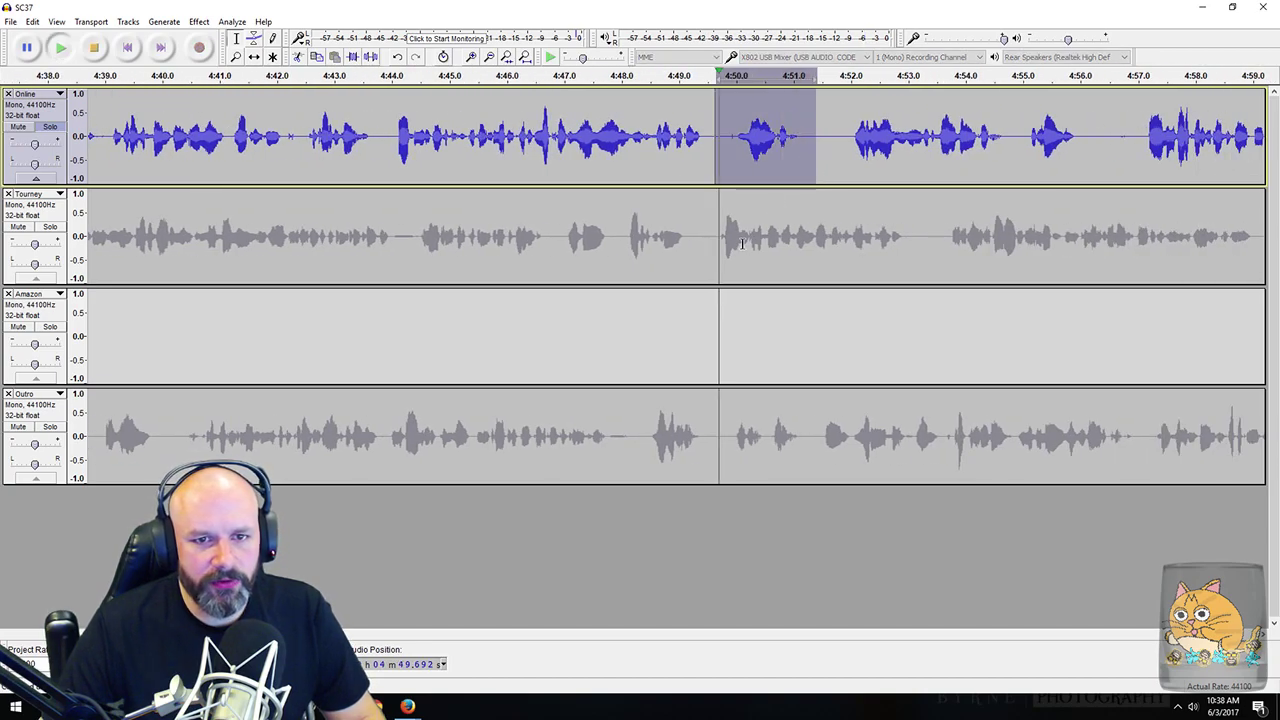
scroll(853, 130, "right", 2)
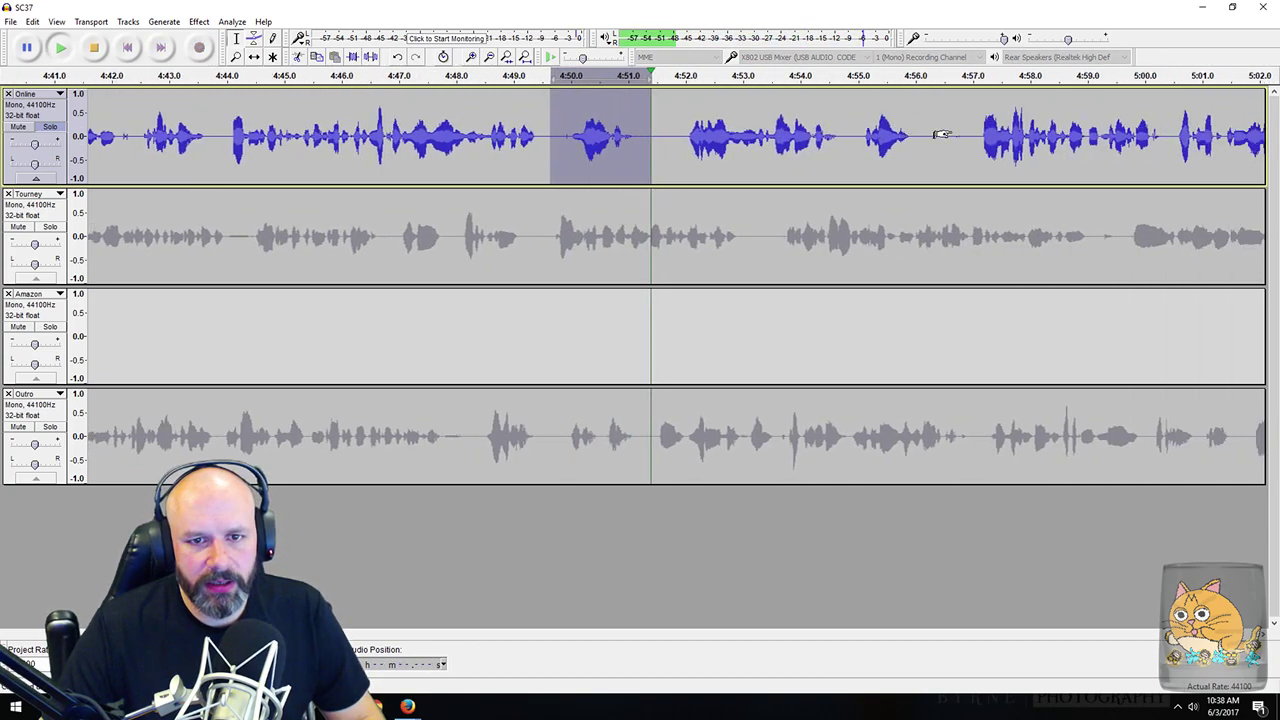
left_click_drag(853, 128, 930, 130)
key("space")
scroll(900, 130, "right", 6)
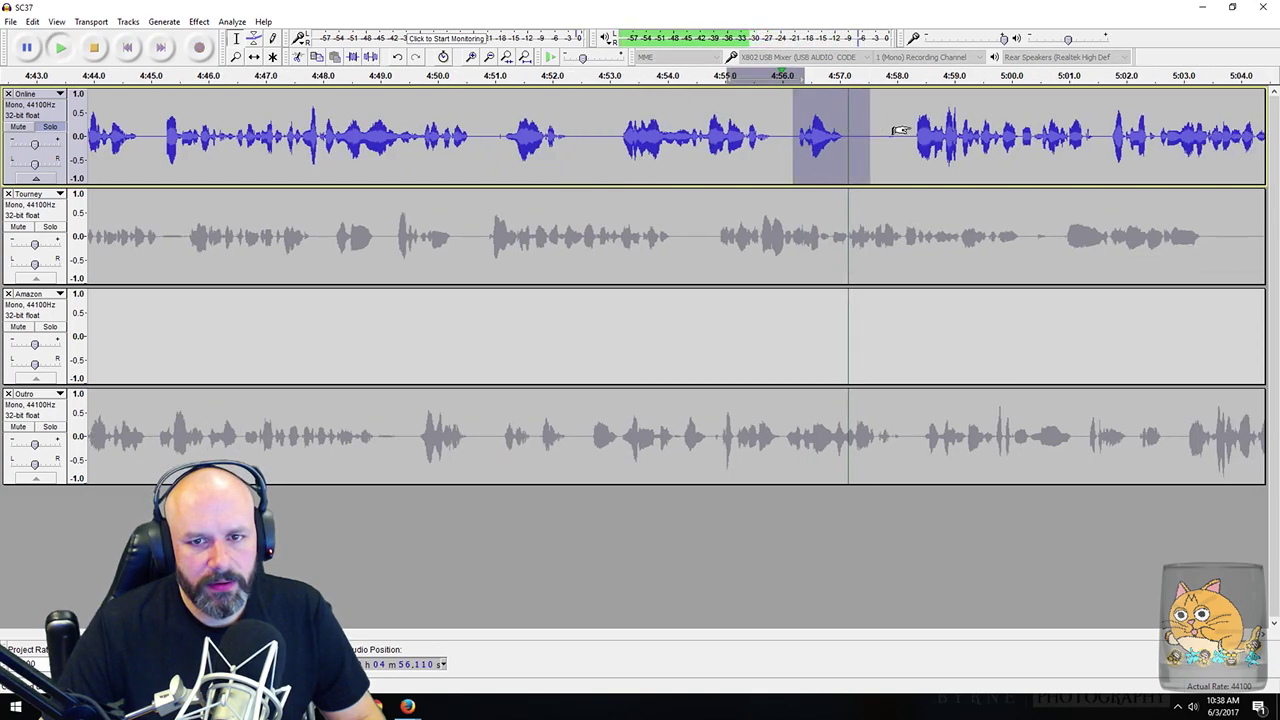
scroll(900, 130, "right", 6)
left_click_drag(574, 140, 699, 176)
key("space")
Step: Delete part of the Online track's long pause, from about 5:16 to 5:17.2
scroll(718, 163, "right", 6)
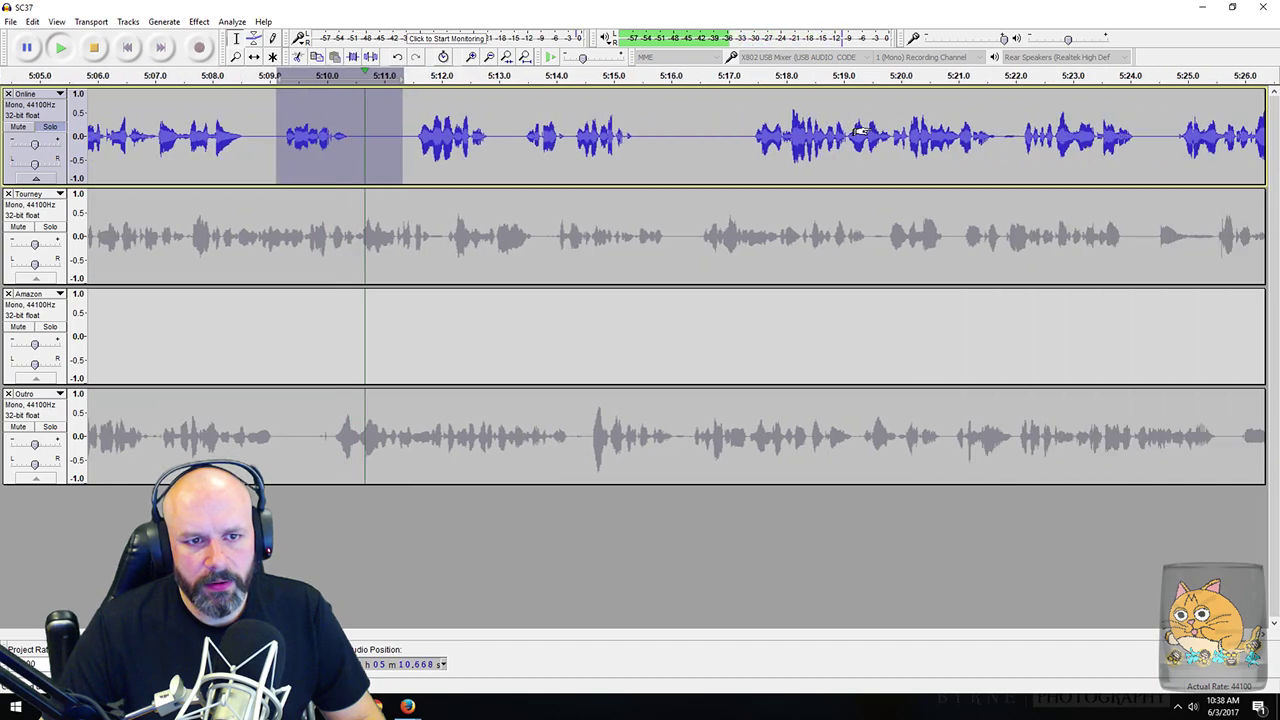
left_click_drag(400, 140, 468, 145)
key("Delete")
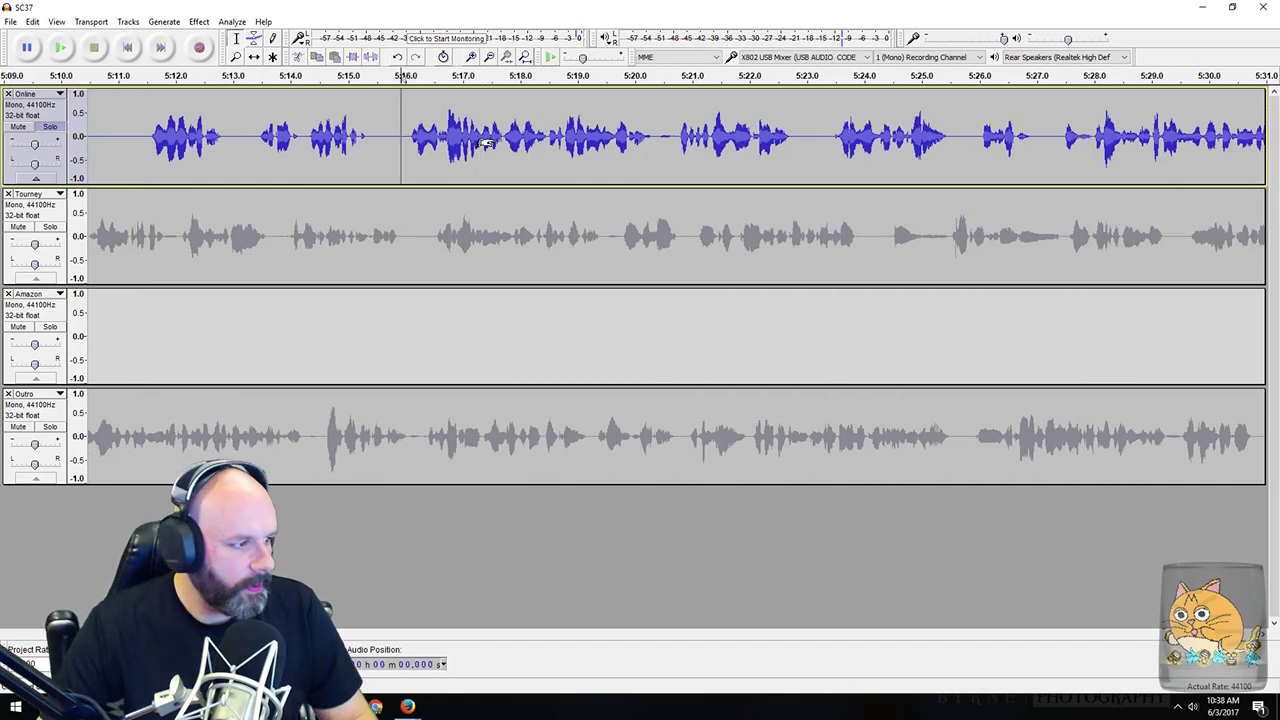
Step: Play the Online track's isolated sounds between about 5:34.9 and 5:40.7 and the wider passage from about 5:32.7
scroll(480, 155, "right", 7)
scroll(480, 155, "right", 3)
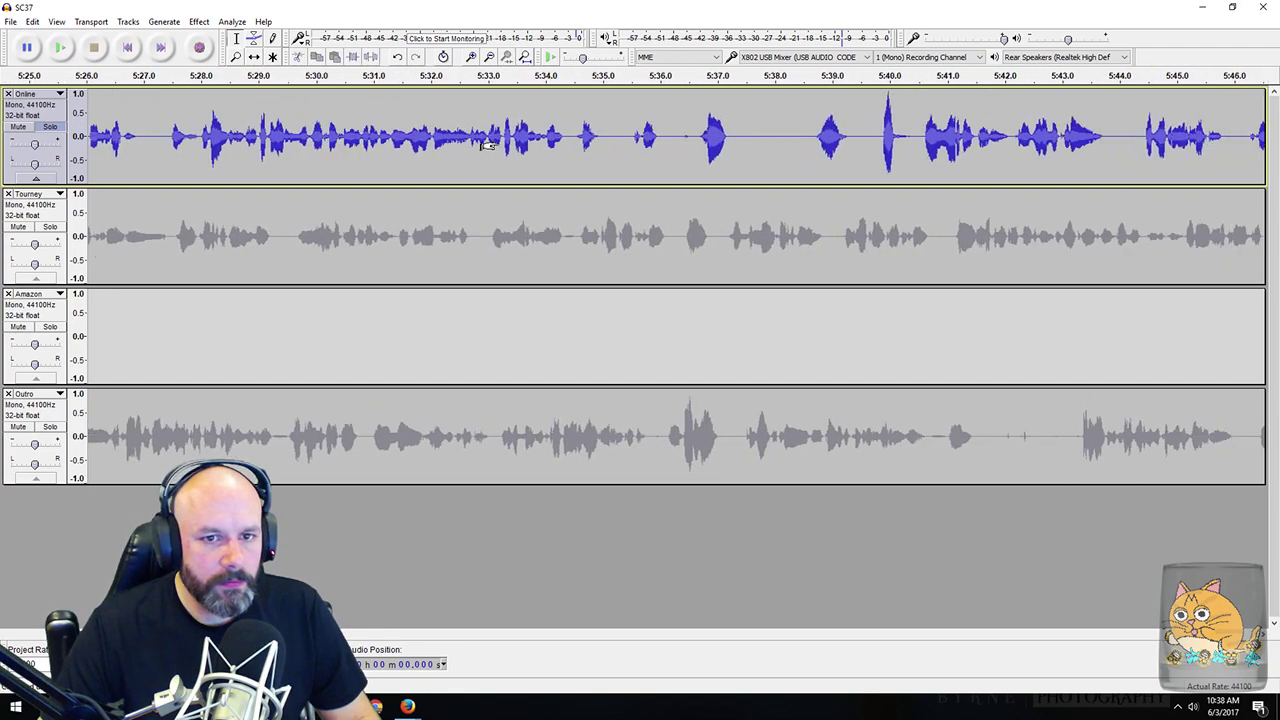
left_click_drag(566, 150, 778, 160)
key("space")
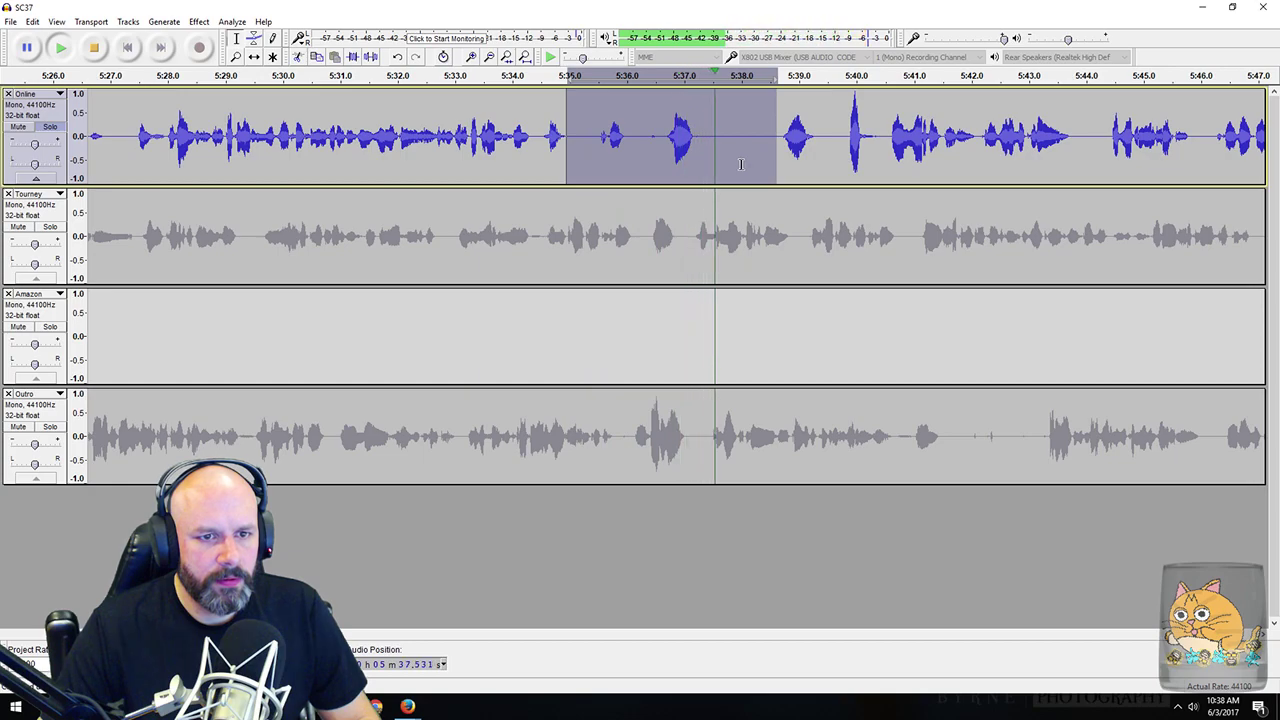
left_click_drag(534, 148, 896, 148)
key("space")
key("space")
key("space")
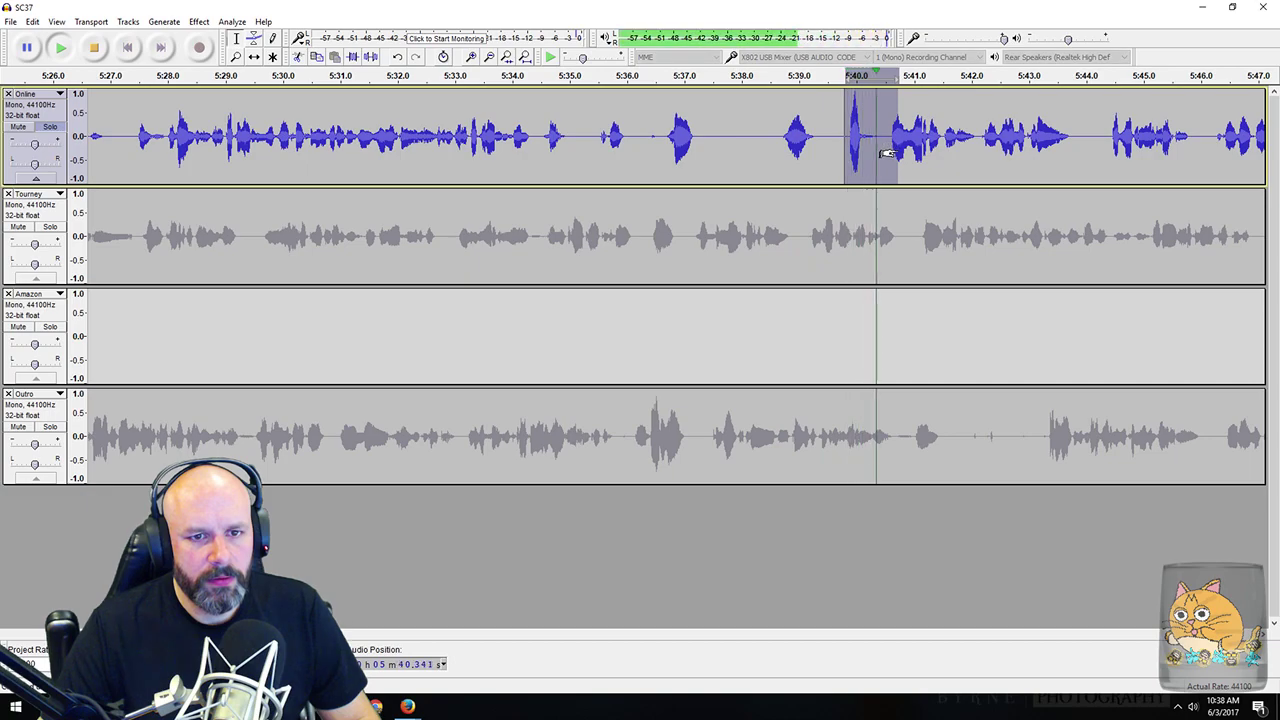
left_click_drag(440, 142, 1064, 160)
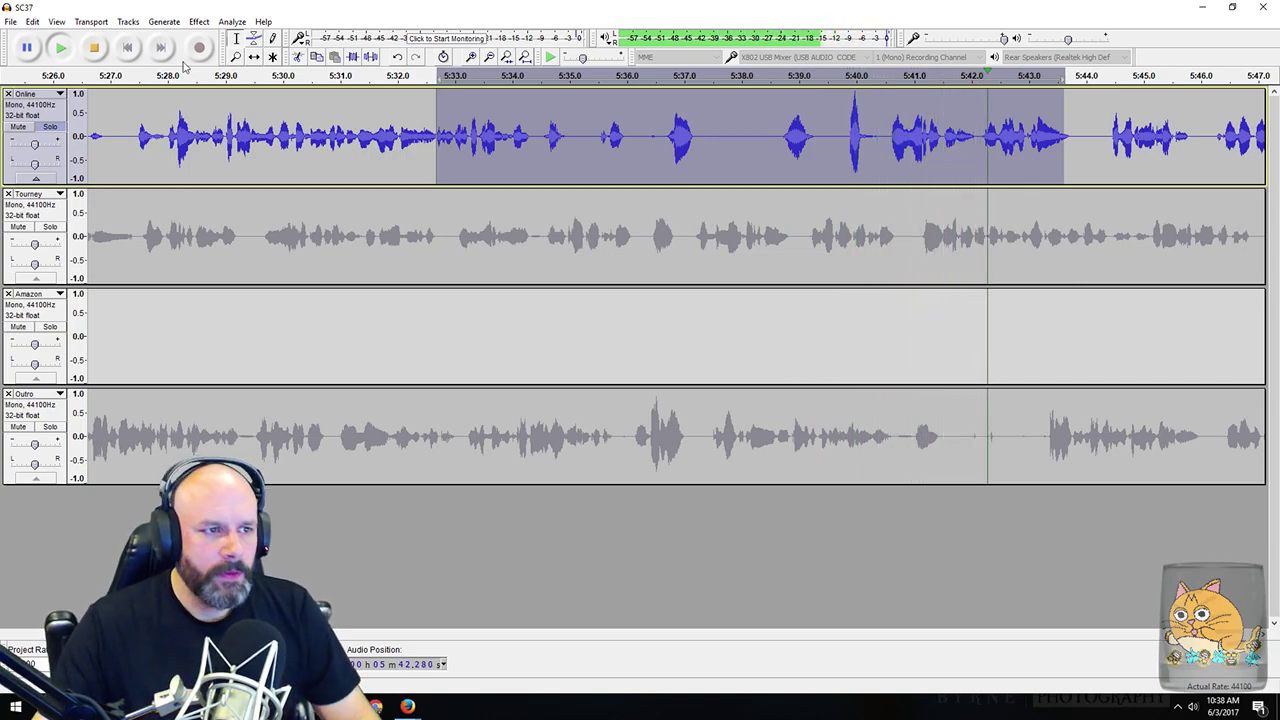
key("space")
Step: Delete the Online track's pauses from about 5:37.2 to 5:38.6, 5:36.1 to 5:36.6 and 5:35 to 5:35.3
left_click_drag(698, 137, 779, 150)
key("Delete")
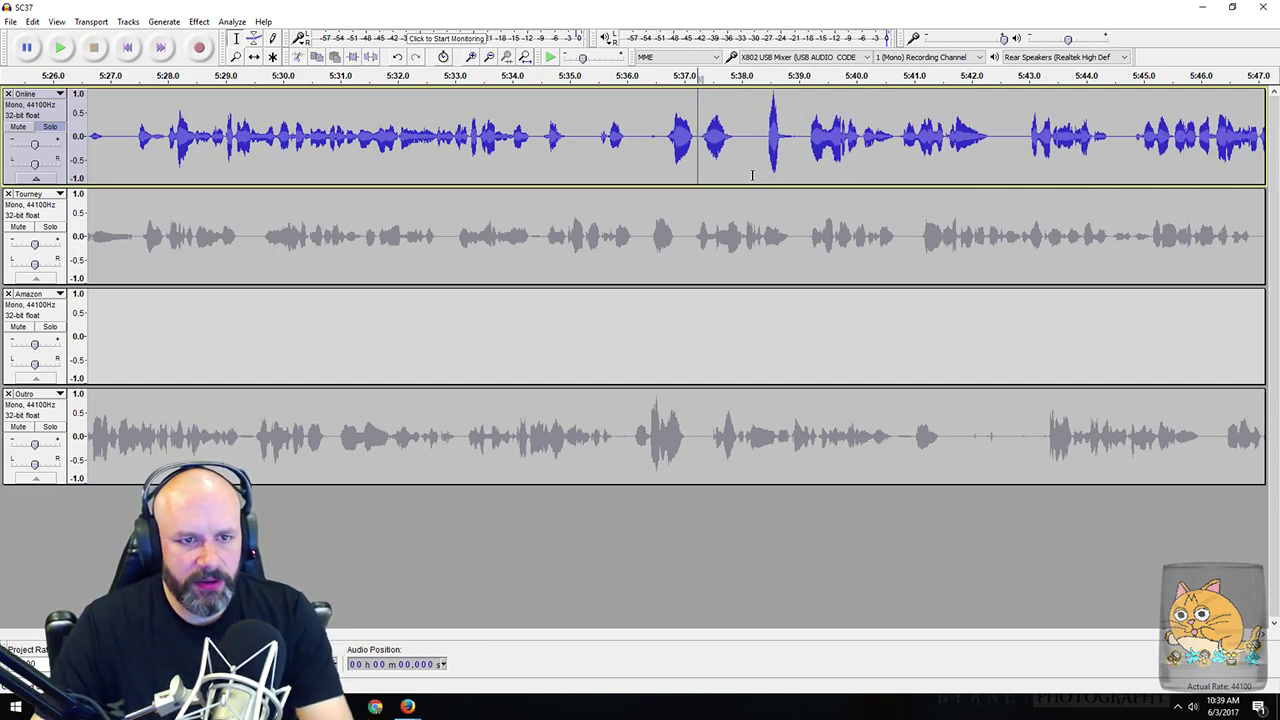
left_click_drag(632, 137, 663, 145)
key("Delete")
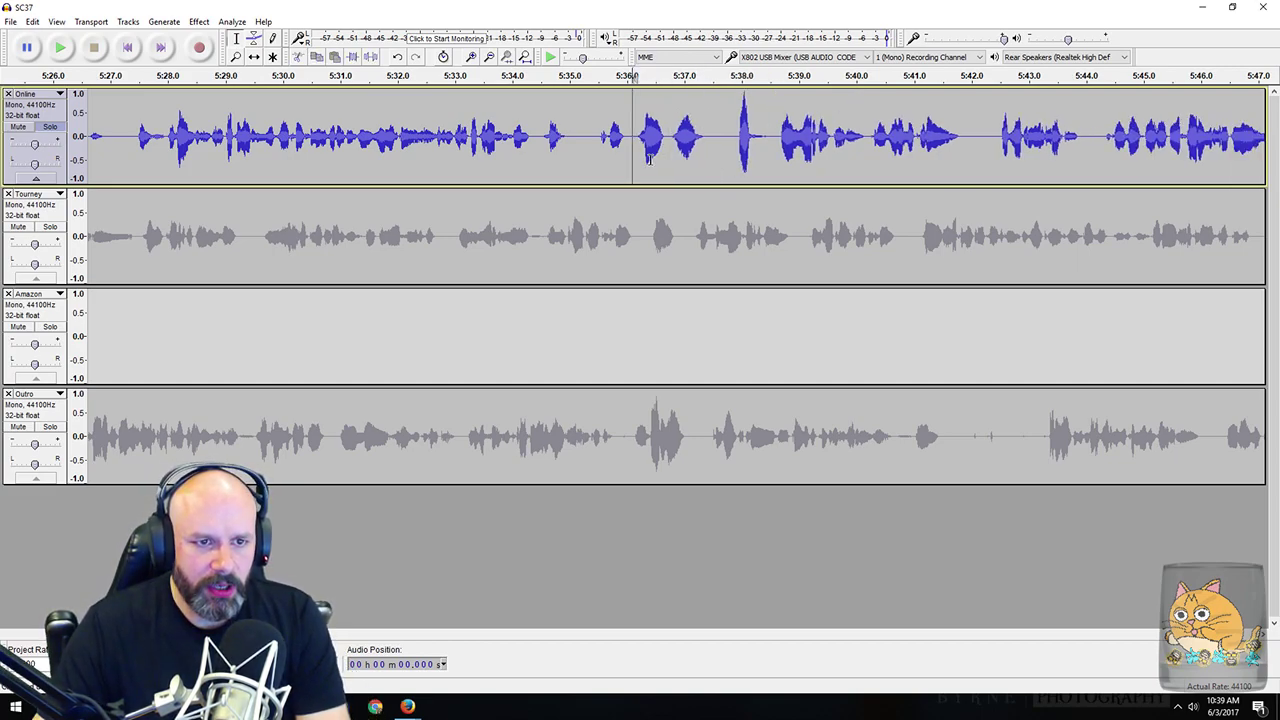
left_click_drag(572, 137, 586, 140)
key("Delete")
Step: Play the Online track from about 5:33.8 to 5:37.8 and delete the section from about 5:36.5 to 5:37.6
left_click_drag(500, 140, 722, 169)
key("space")
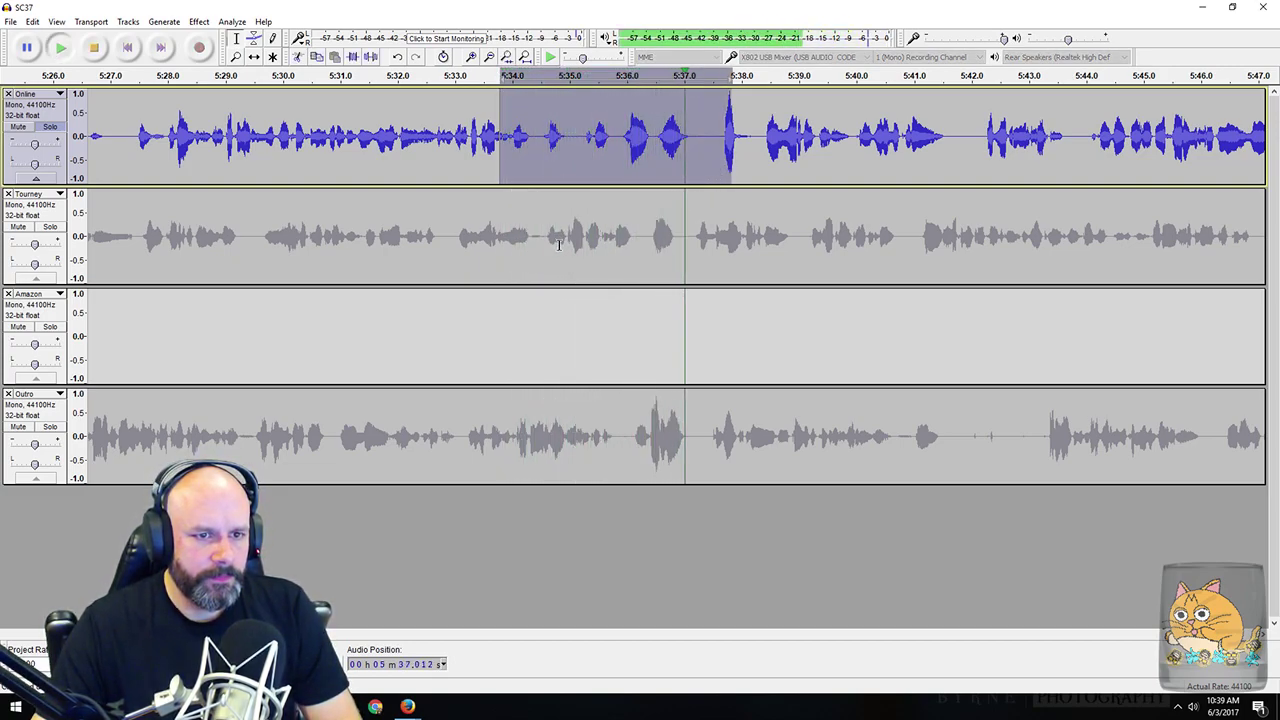
left_click_drag(655, 137, 714, 137)
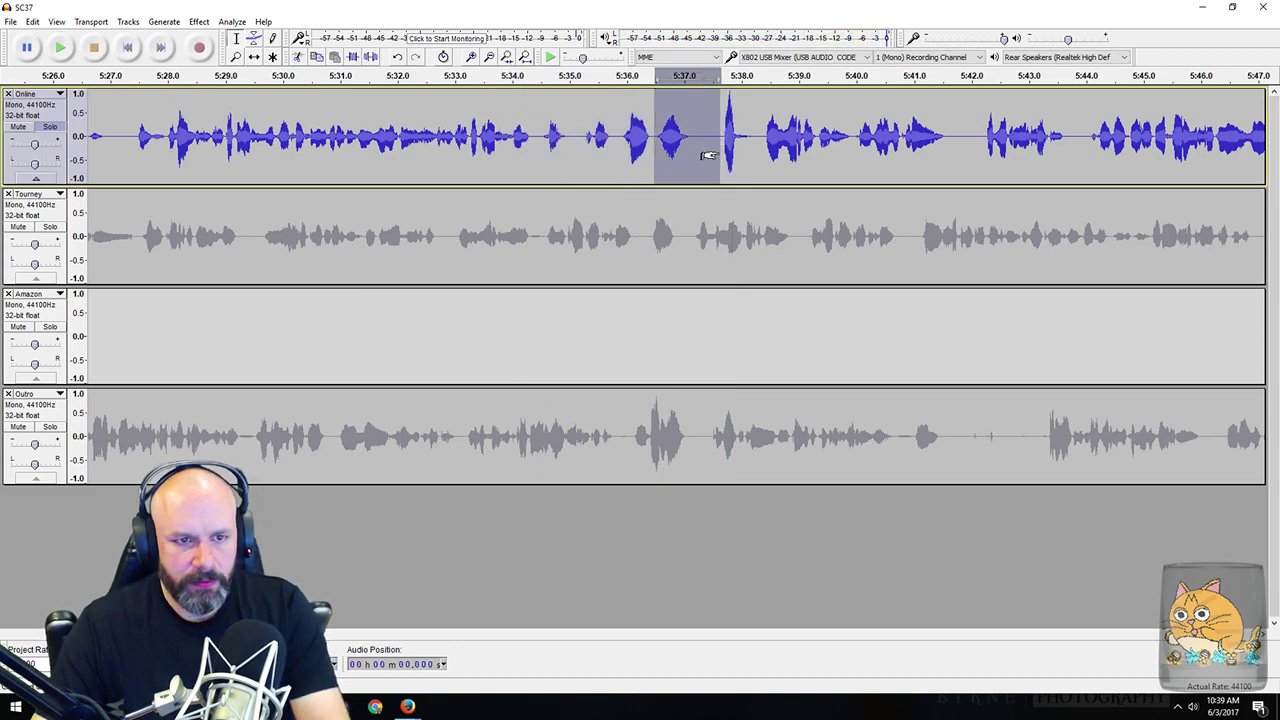
key("Delete")
Step: Amplify the Online track's loud spike from about 5:36.4 to 5:37 by -2.3 dB and replay the surrounding passage
left_click_drag(651, 132, 671, 132)
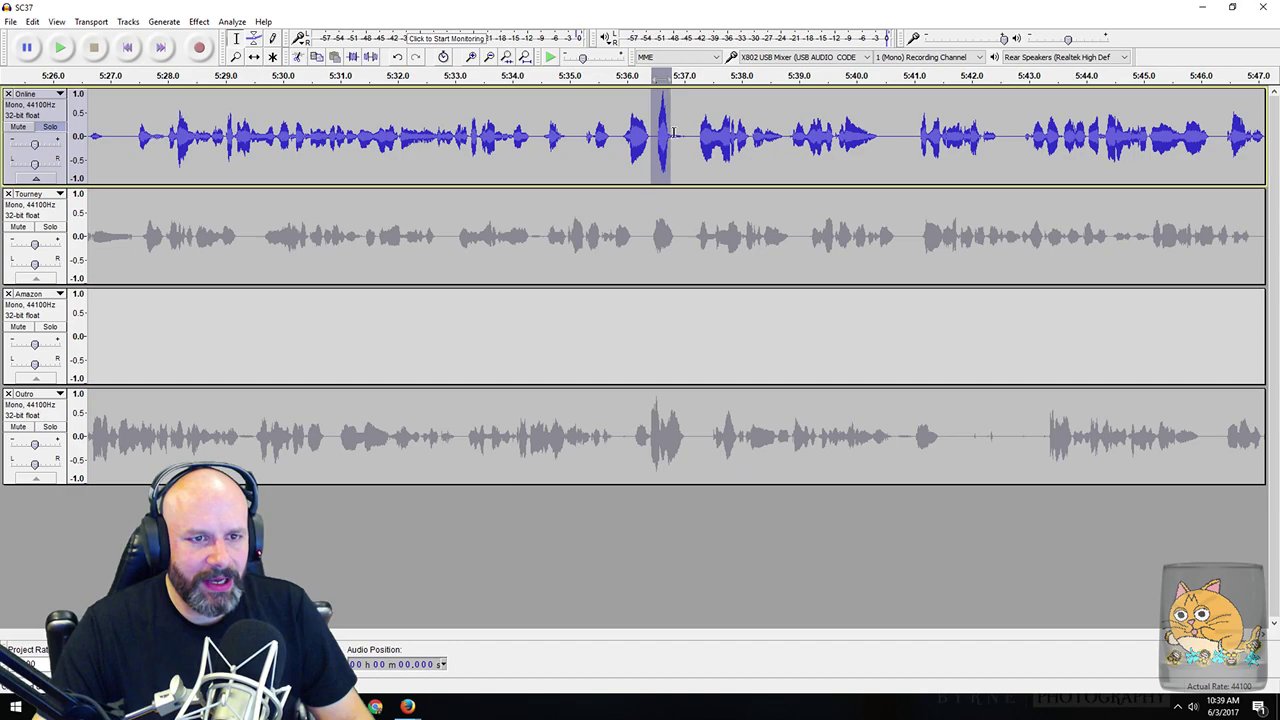
left_click(203, 21)
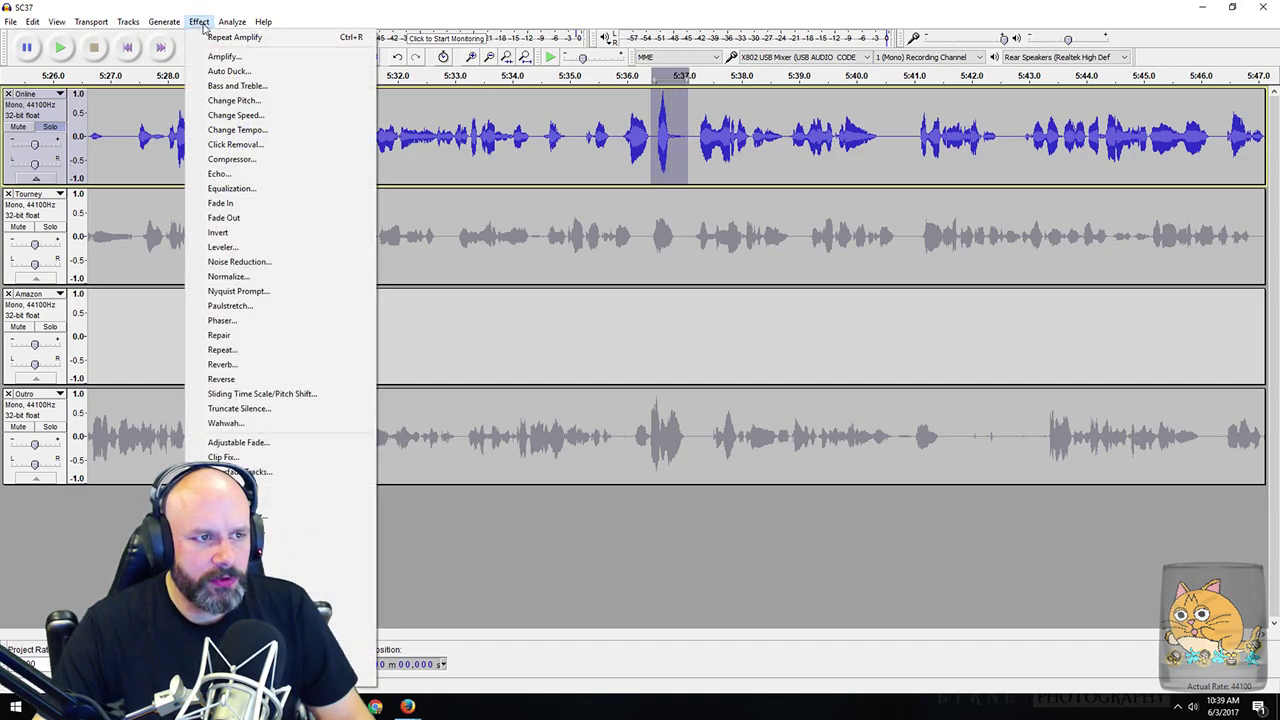
left_click(222, 54)
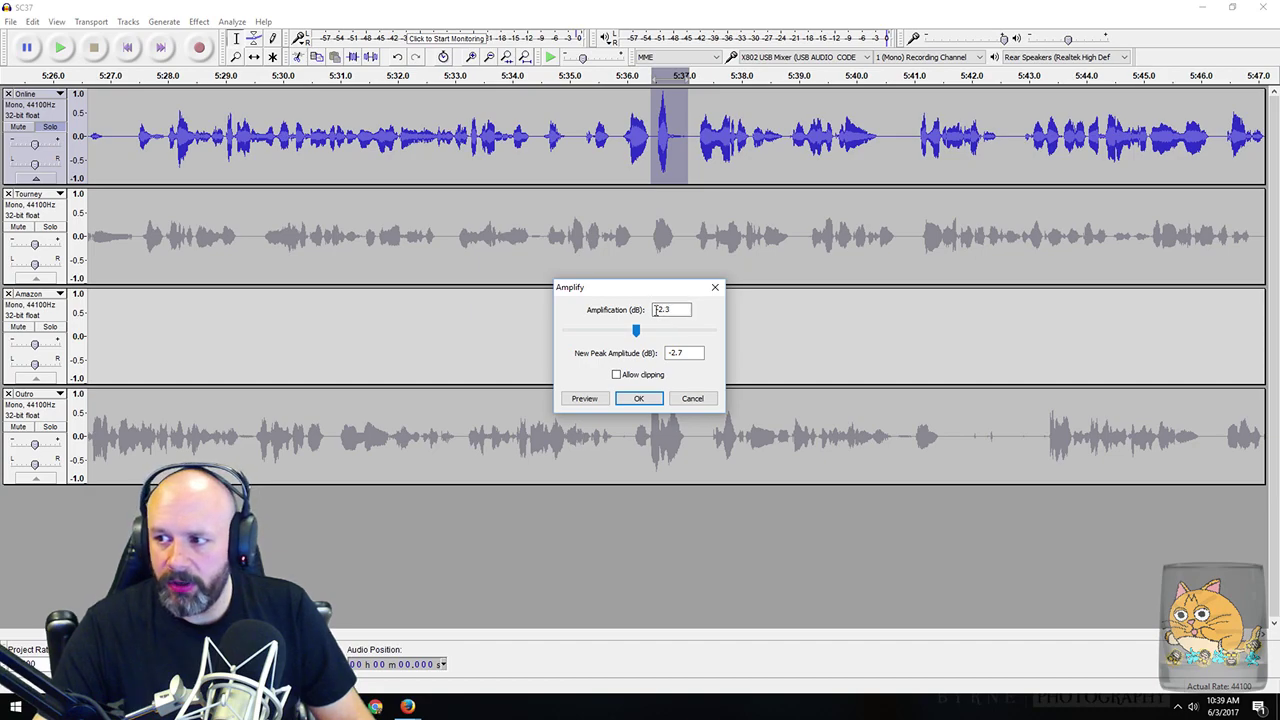
left_click(638, 399)
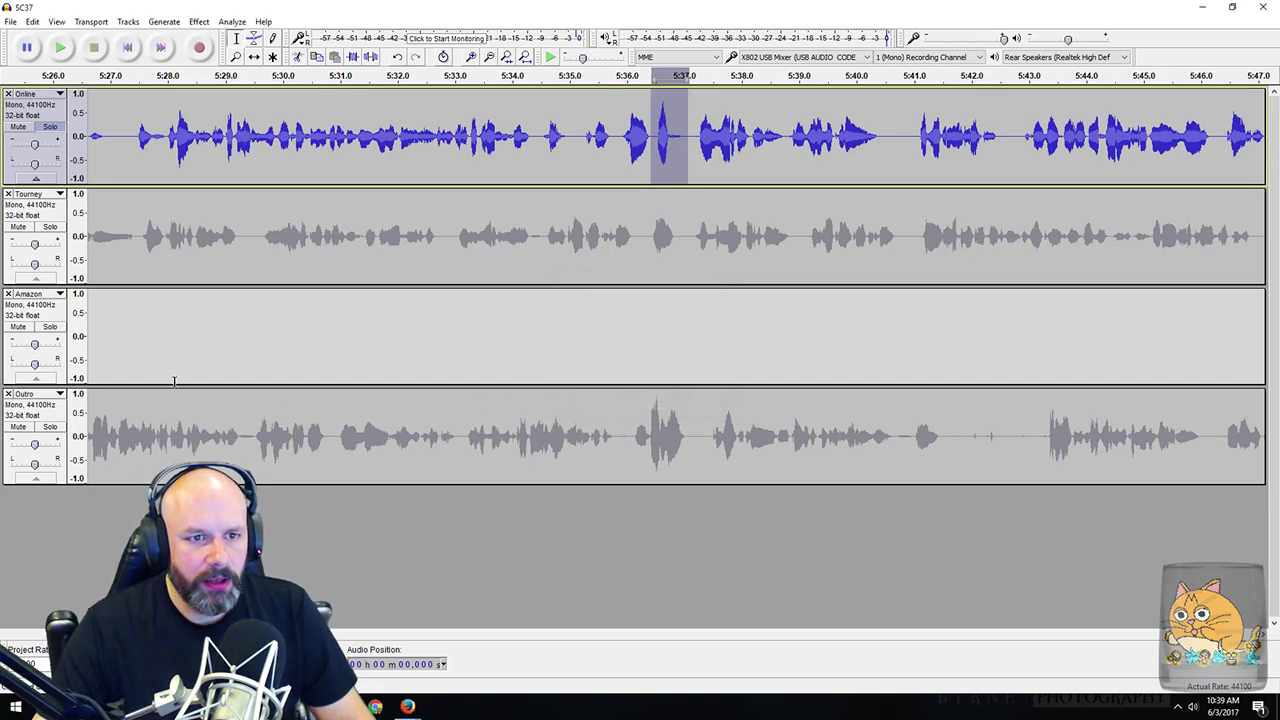
left_click_drag(564, 150, 757, 150)
key("space")
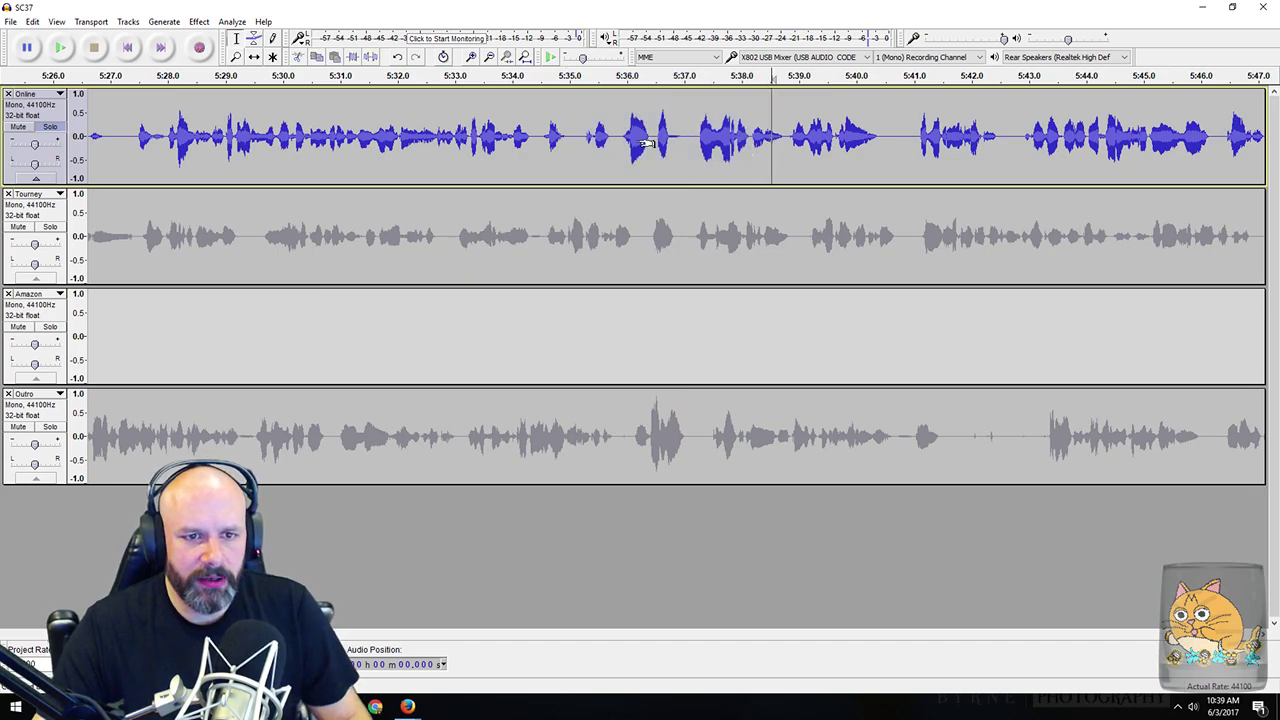
Step: Play the isolated sound near 5:50 in the Online track and delete the preceding pause from about 5:48.4 to 5:49.6
scroll(533, 157, "right", 10)
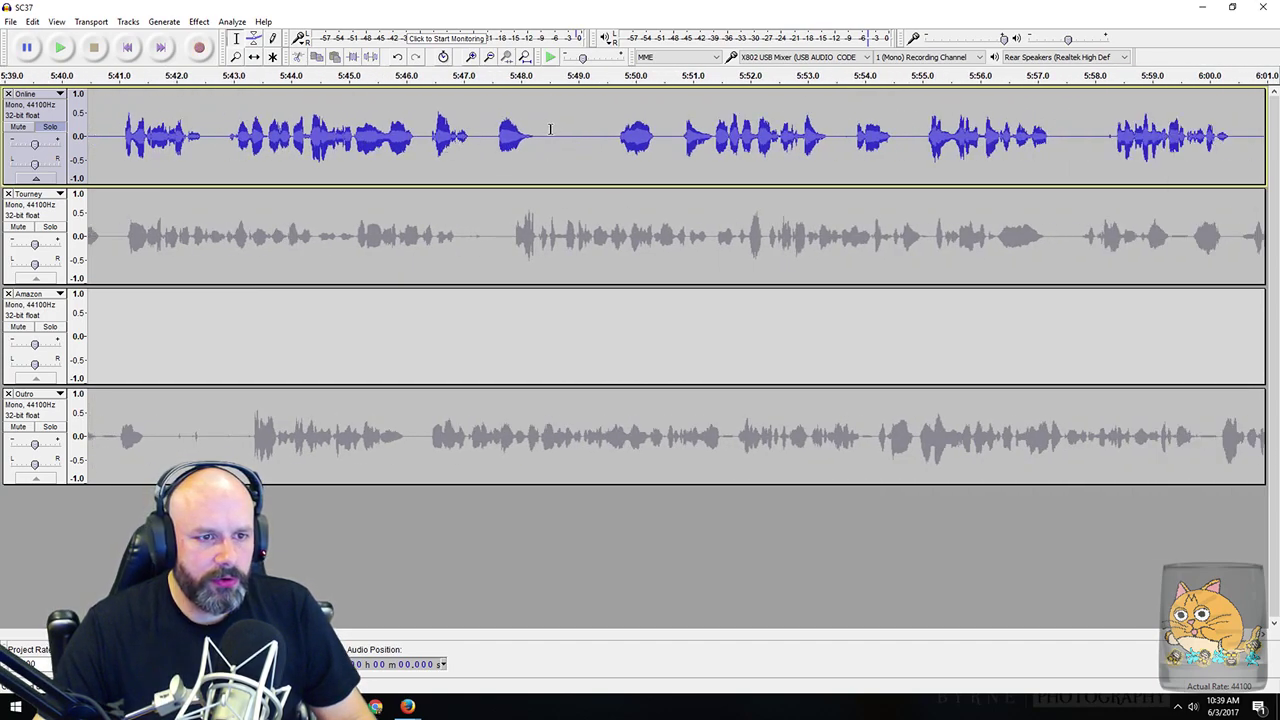
left_click_drag(487, 127, 660, 135)
key("space")
key("space")
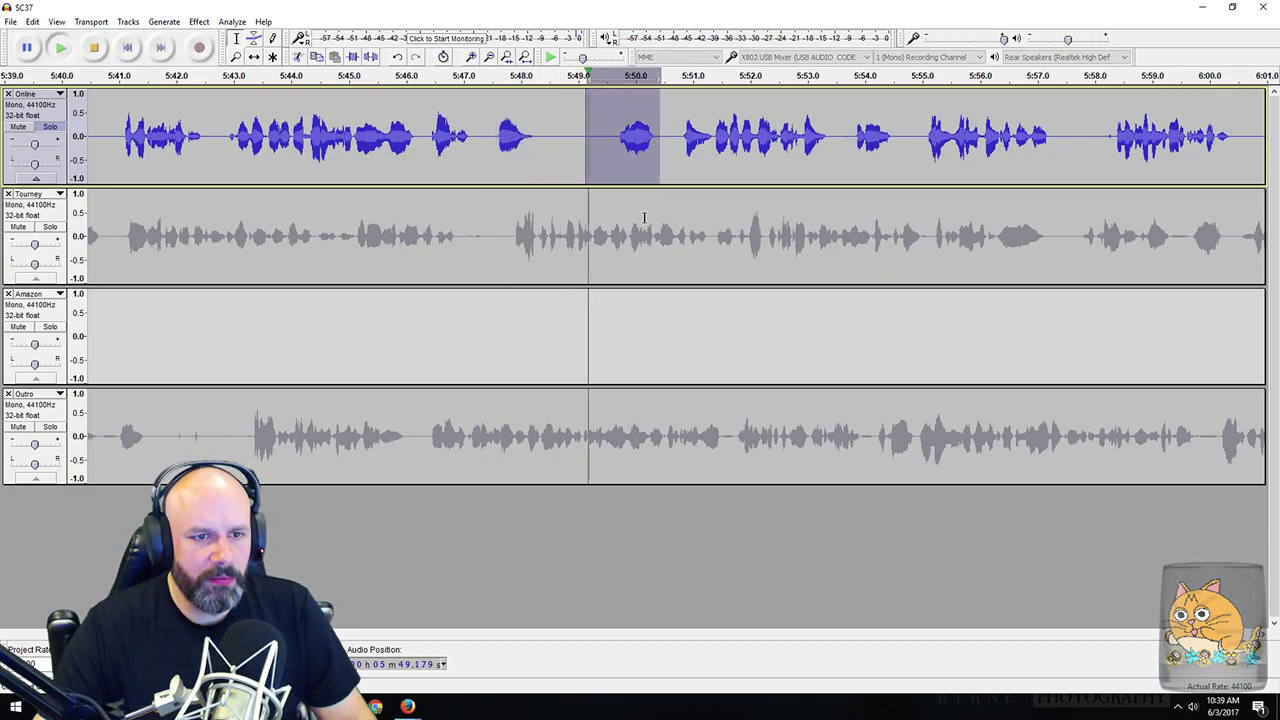
left_click(586, 134)
left_click_drag(544, 135, 615, 140)
key("Delete")
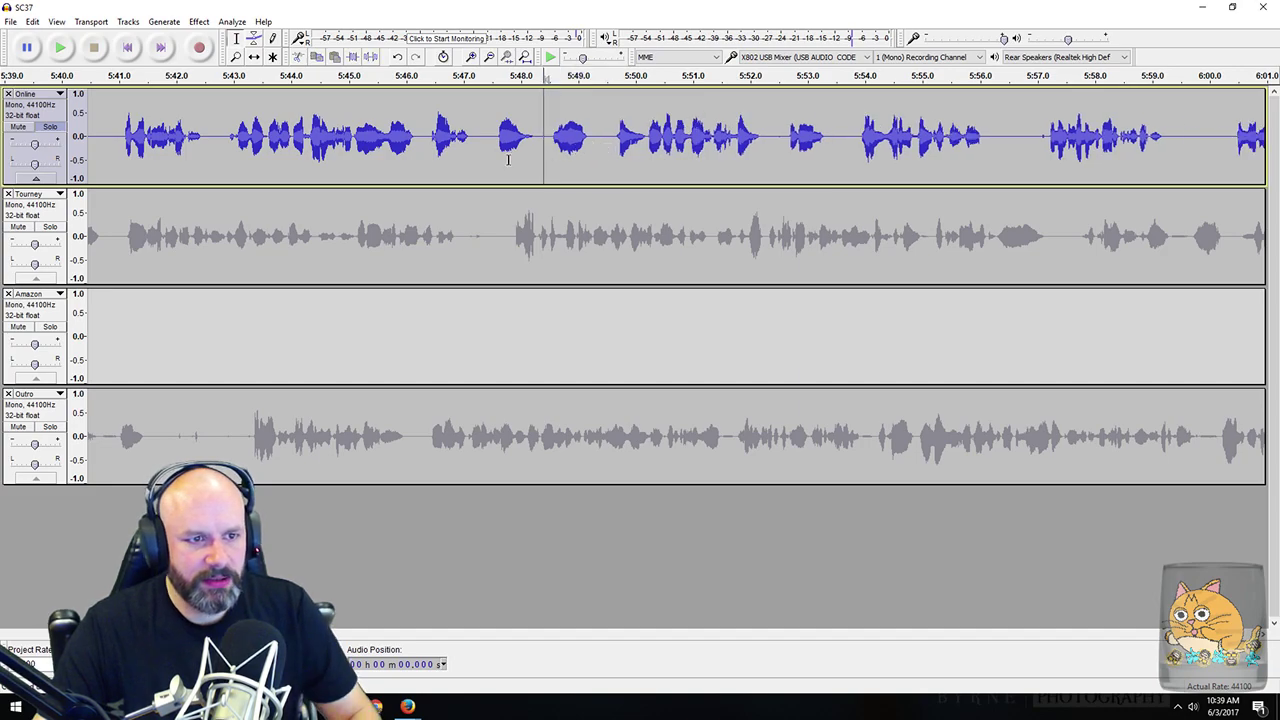
Step: Amplify the Online track's loud spike from about 6:03.9 to 6:04.4 by -2.7 dB
scroll(640, 145, "right", 8)
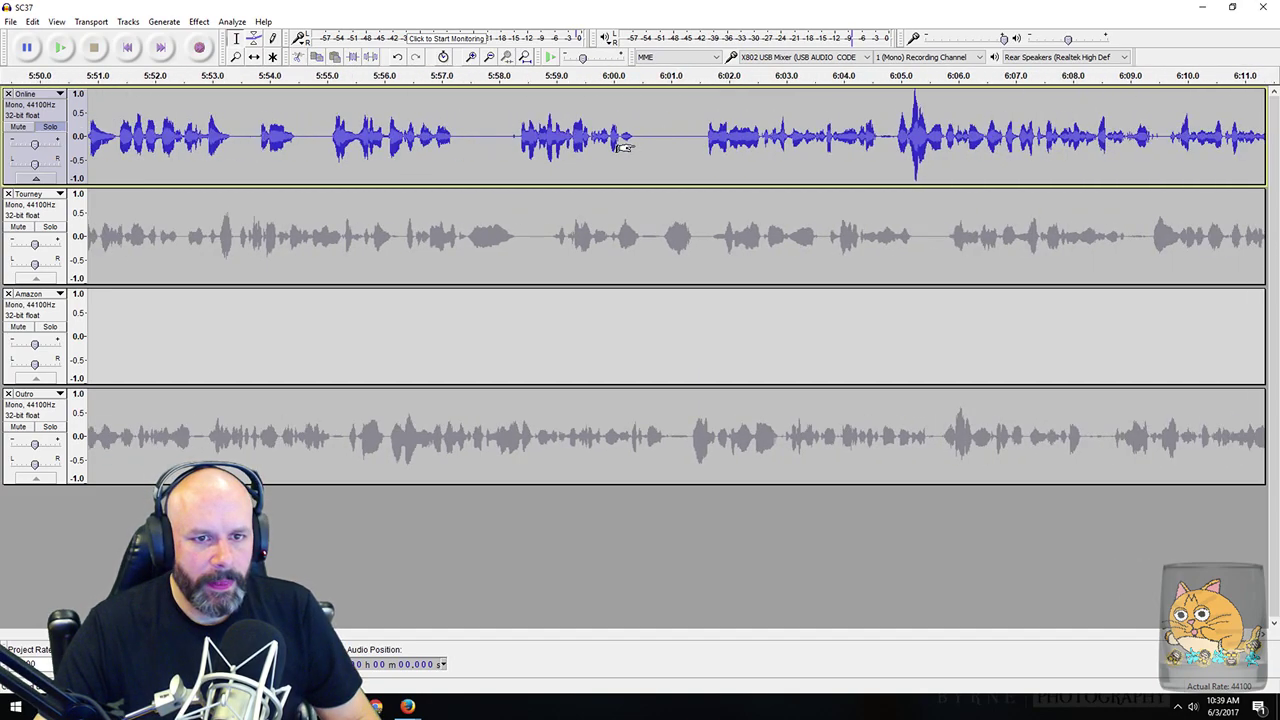
left_click_drag(540, 135, 564, 138)
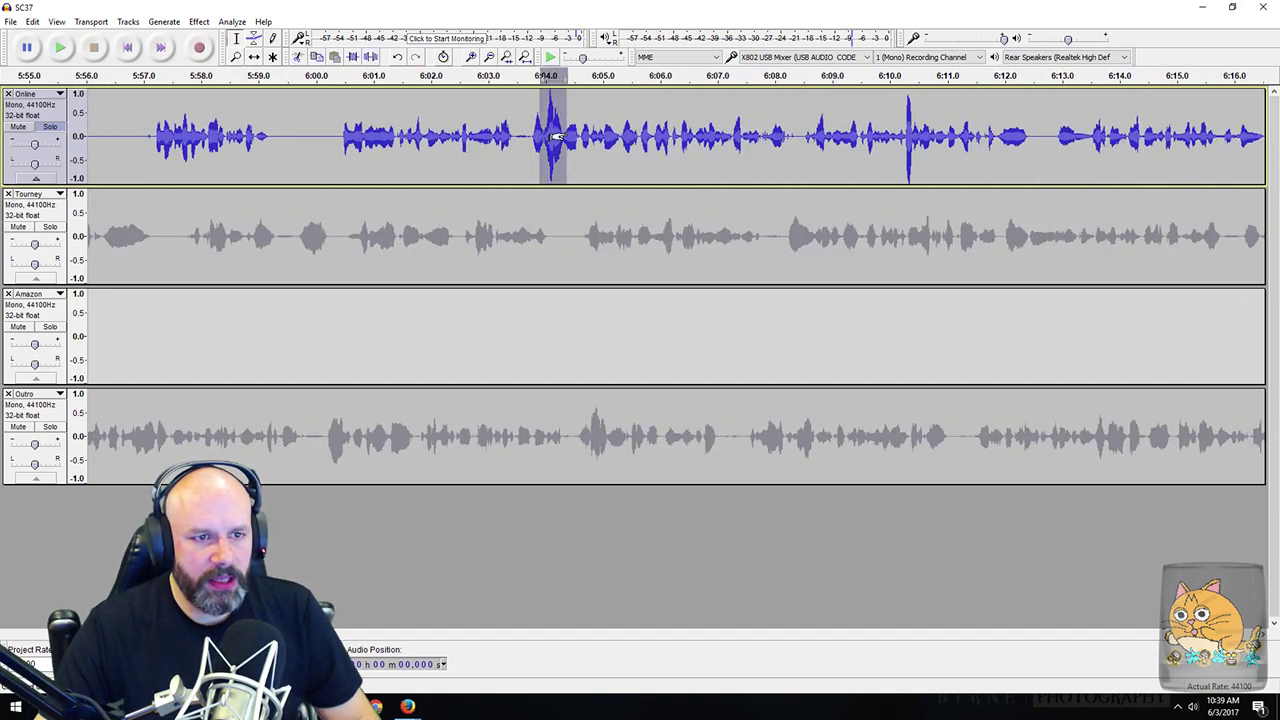
left_click(204, 21)
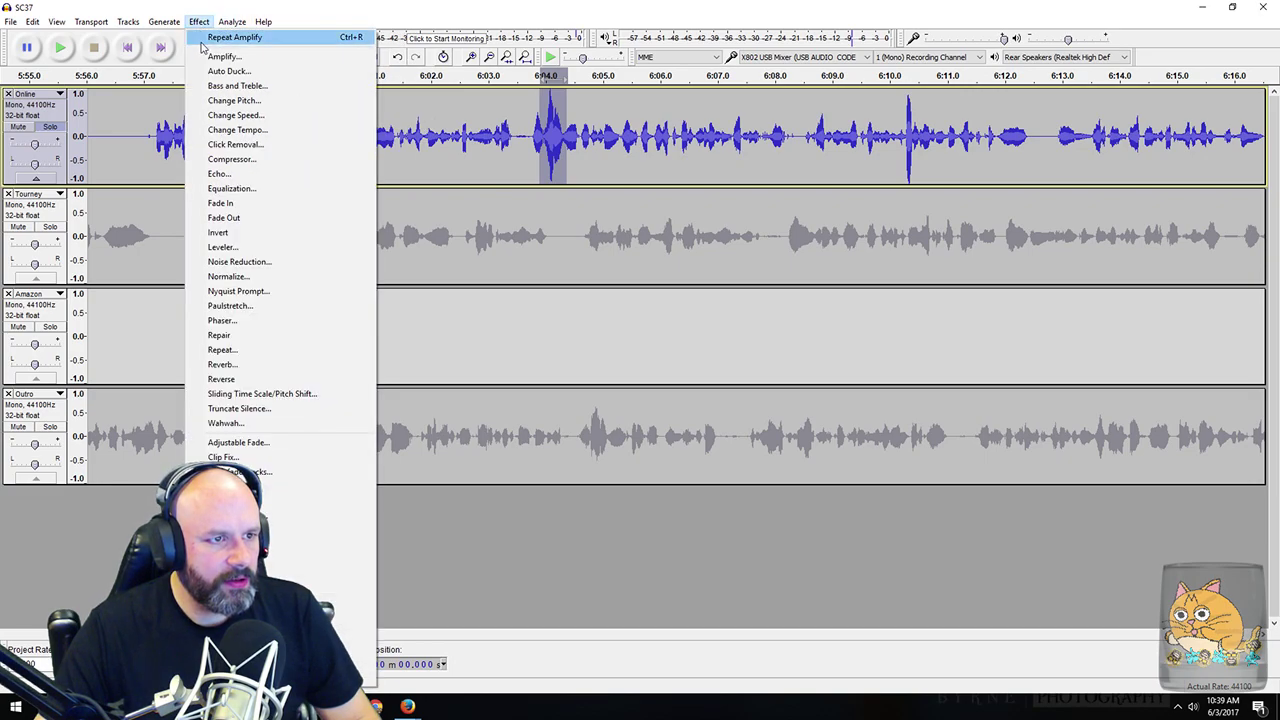
left_click(214, 57)
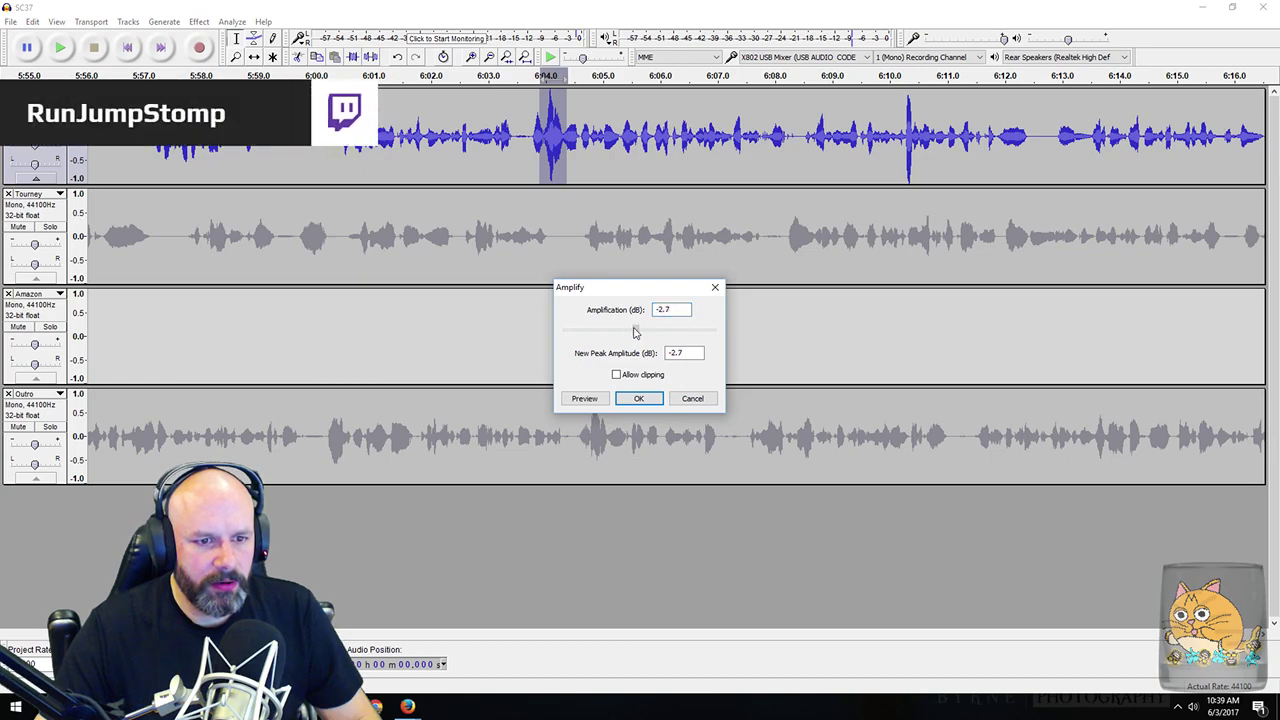
left_click(639, 398)
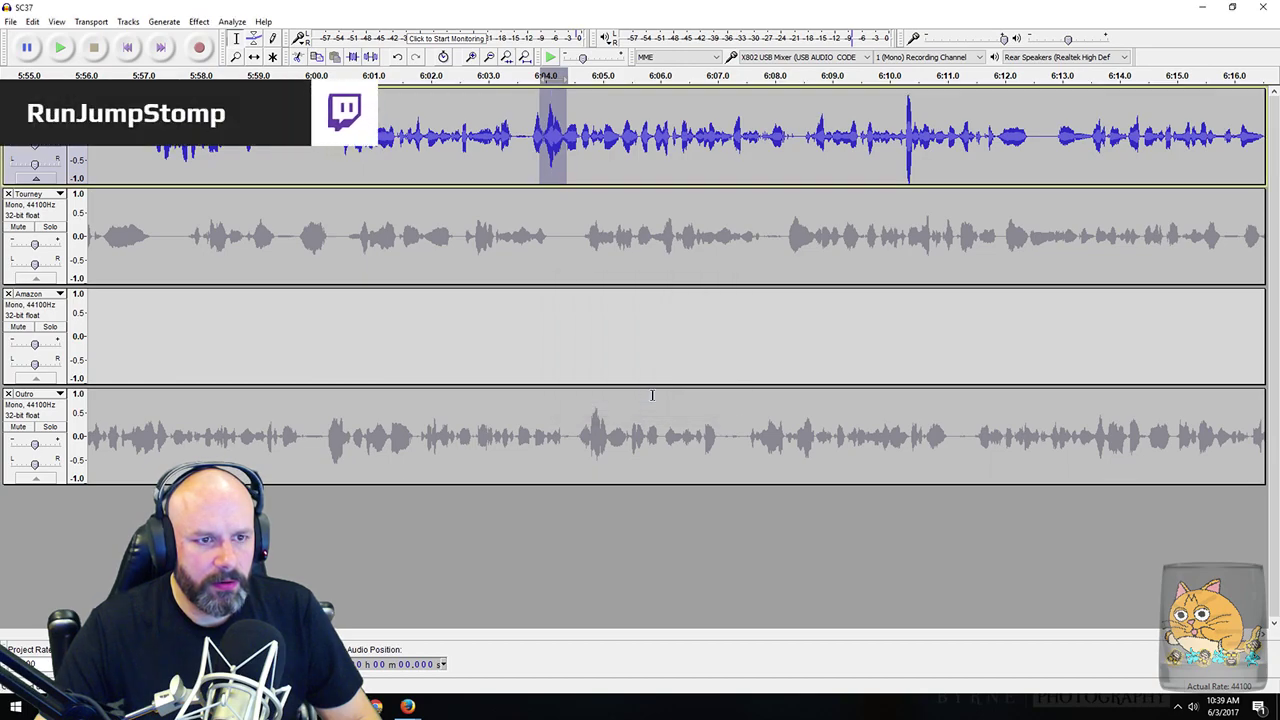
Step: Lower the Online track's loud spike near 6:10.3
left_click(617, 120)
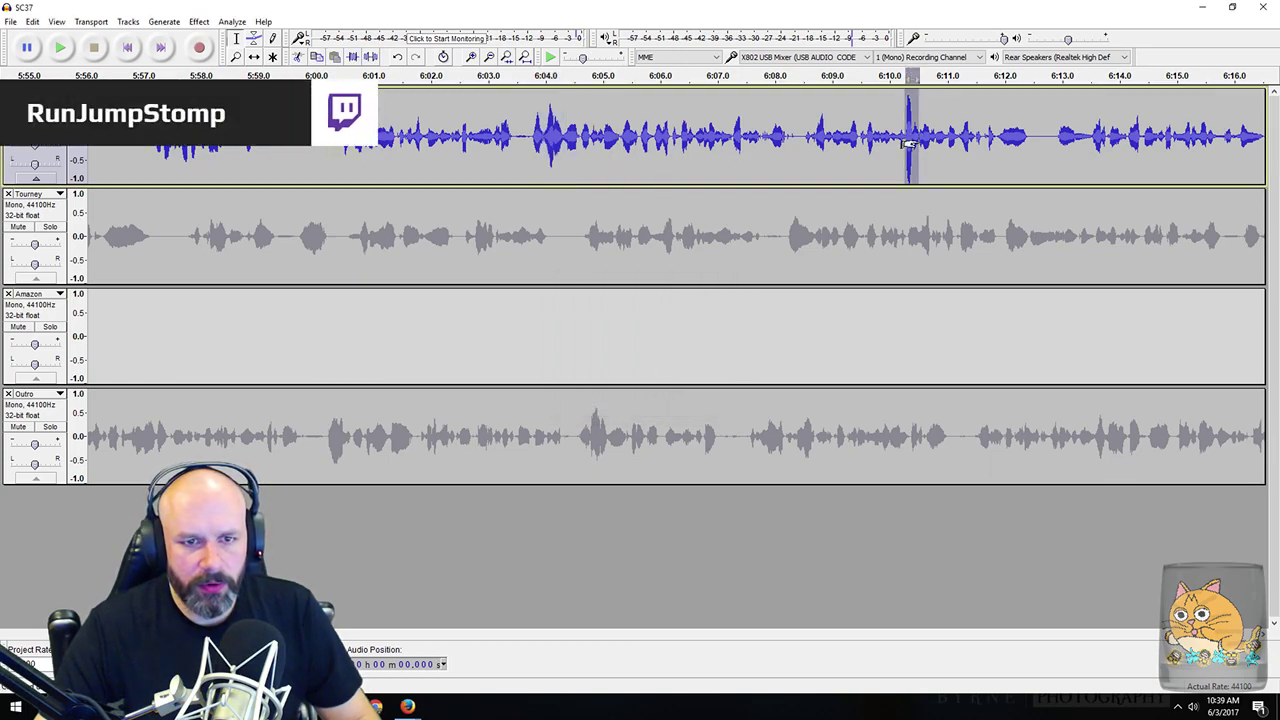
scroll(924, 160, "right", 8)
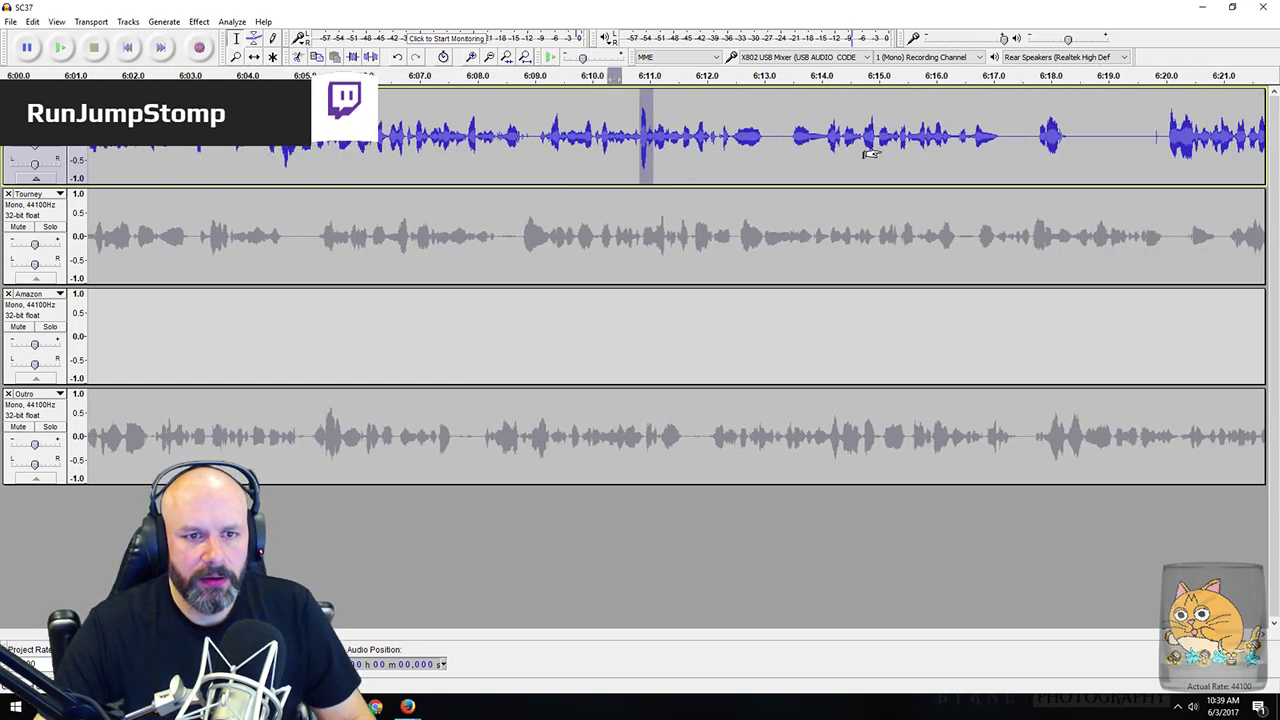
Step: Delete the pause from about 6:17.9 to 6:19.4 in the Online track and replay about 6:15.7 to 6:19.8
left_click_drag(598, 131, 673, 135)
key("space")
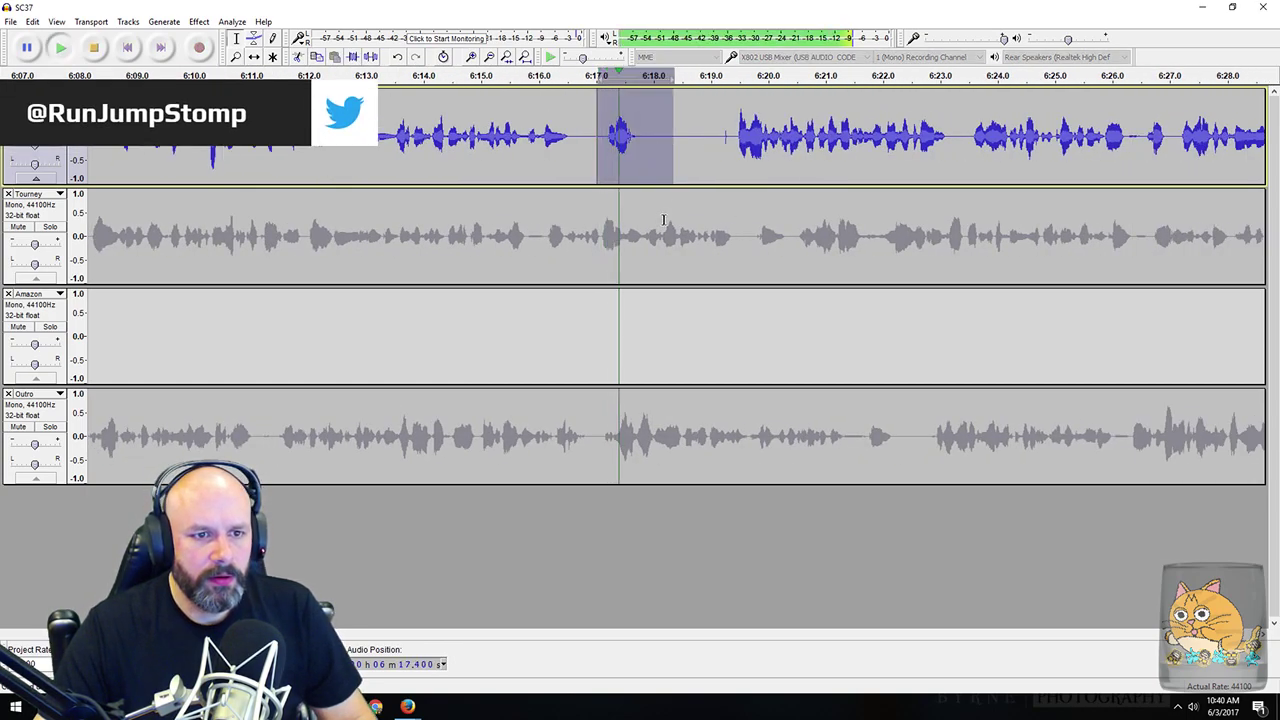
left_click(691, 136)
left_click(735, 141, "shift")
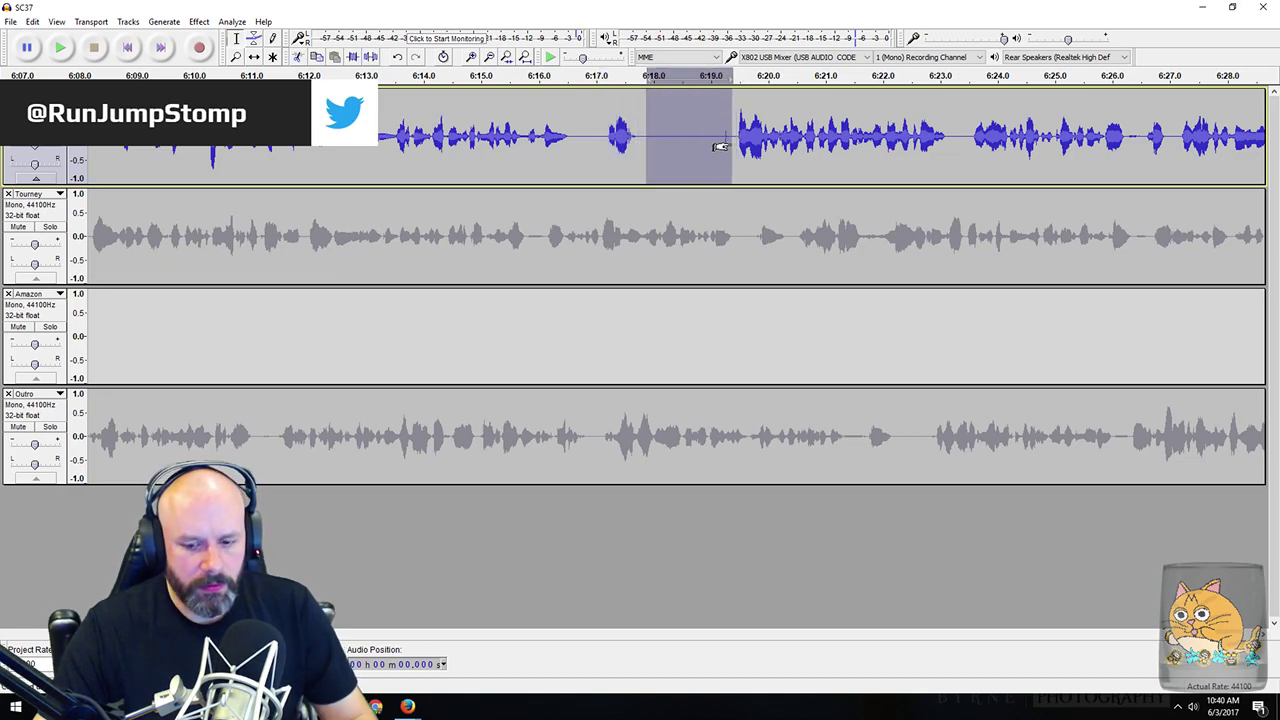
key("Delete")
left_click_drag(524, 140, 758, 143)
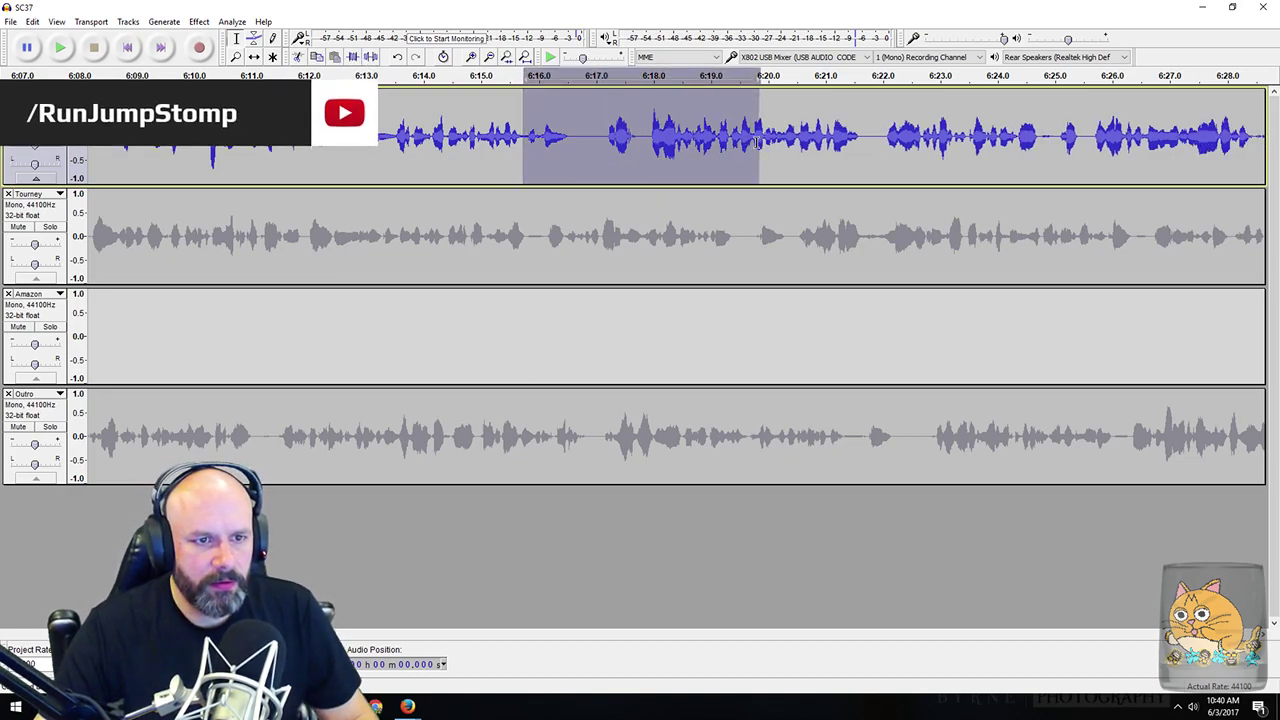
key("space")
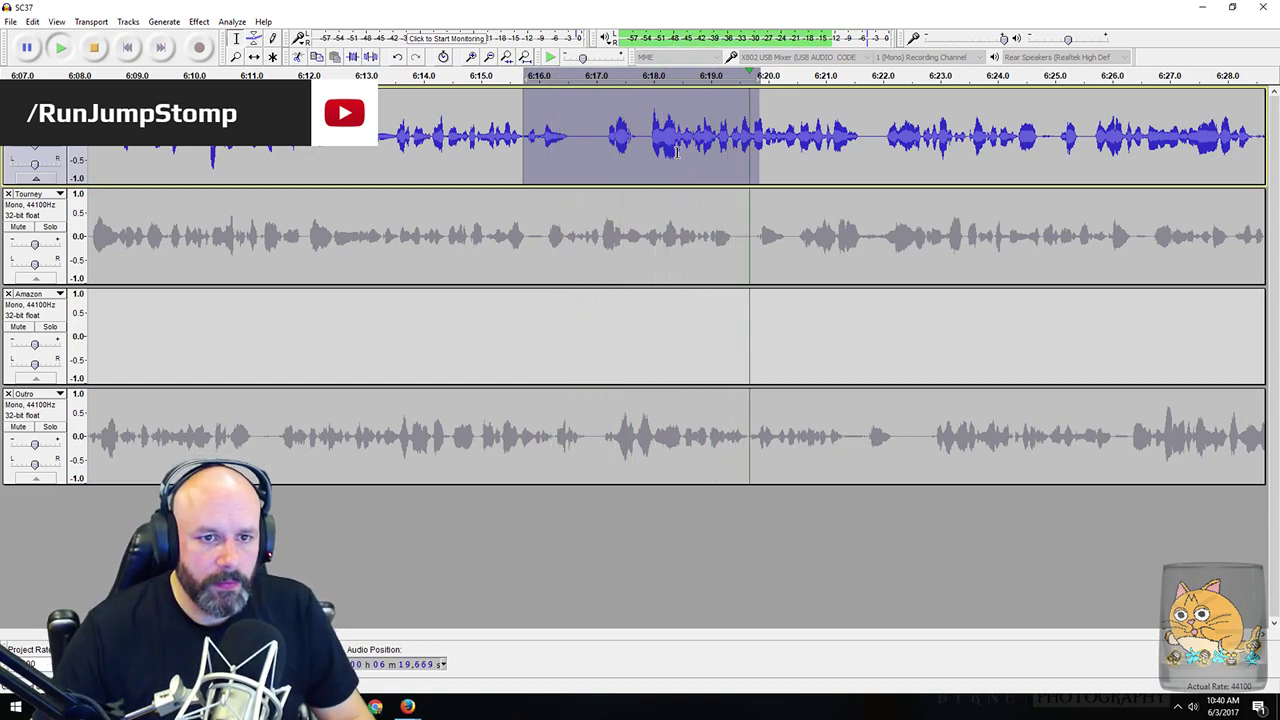
Step: Play the isolated sound in the Online track from about 6:40.5 to 6:41
scroll(660, 152, "right", 10)
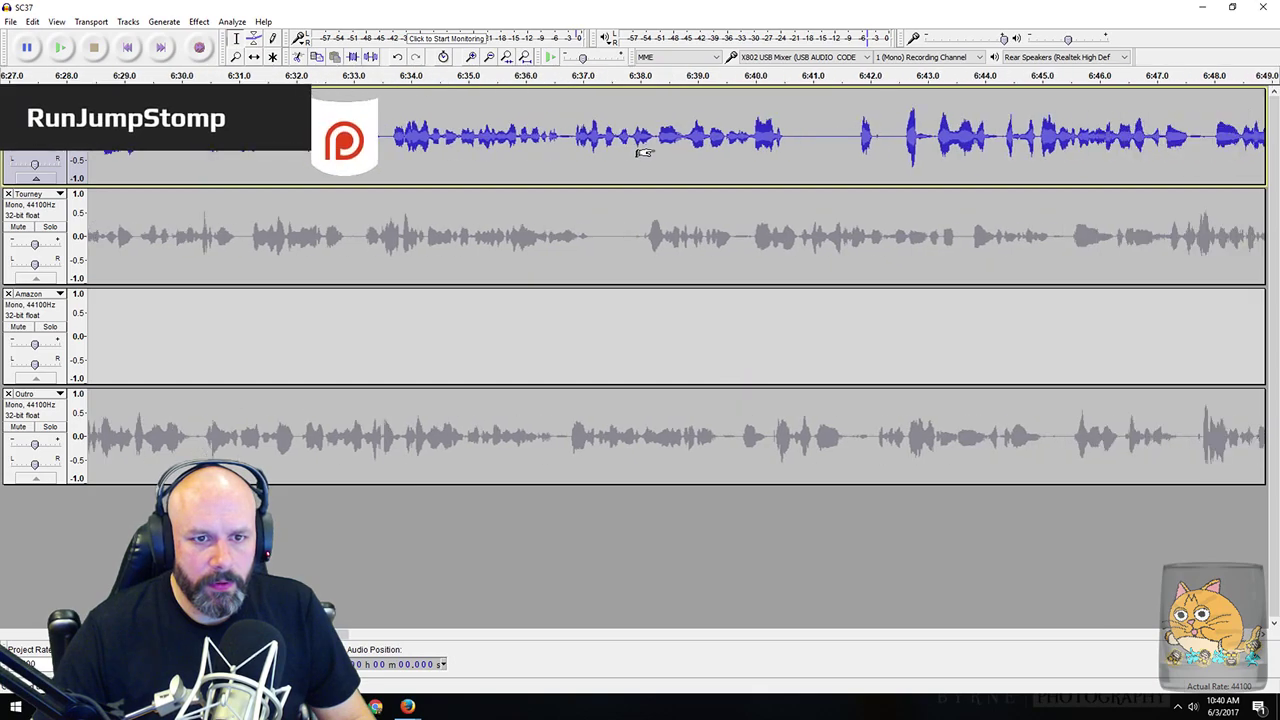
scroll(643, 152, "right", 3)
left_click_drag(482, 142, 514, 142)
key("space")
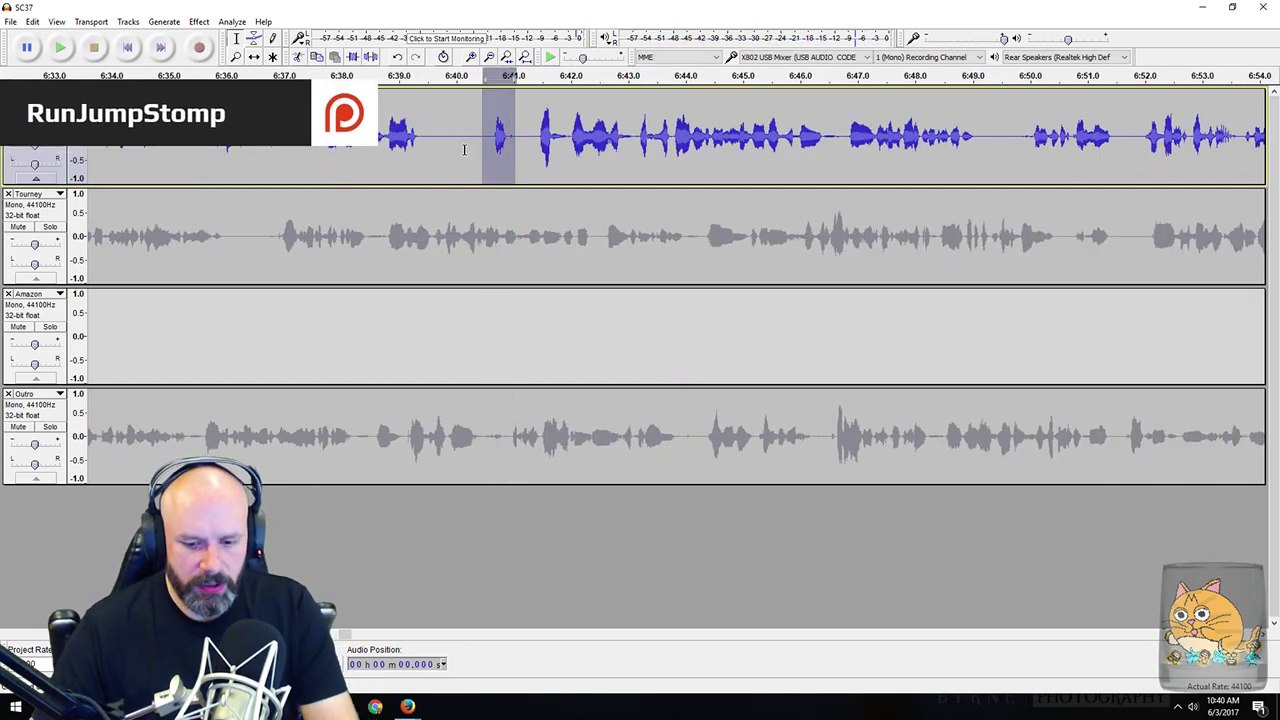
Step: Try deleting the Online track's section from about 6:39.7 to 6:41.5, and undo the deletion
left_click(440, 146, "shift")
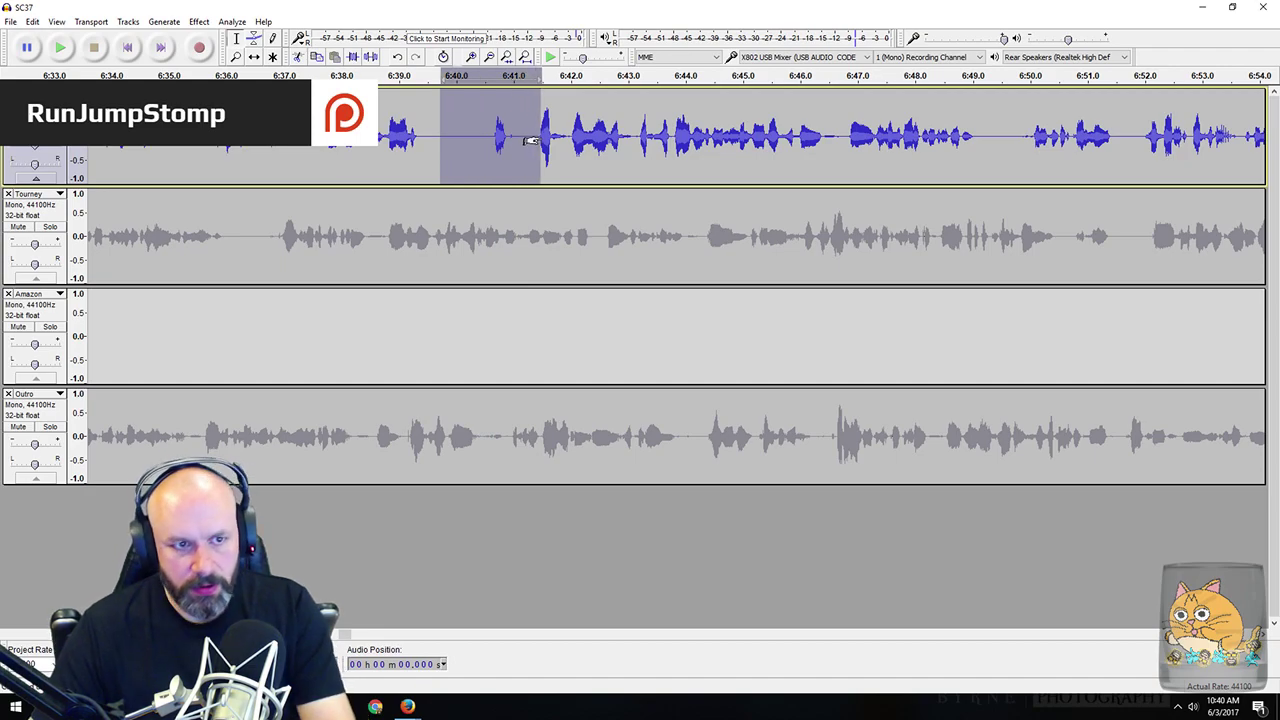
scroll(528, 140, "right", 5)
scroll(467, 150, "left", 5)
scroll(490, 136, "up", 1)
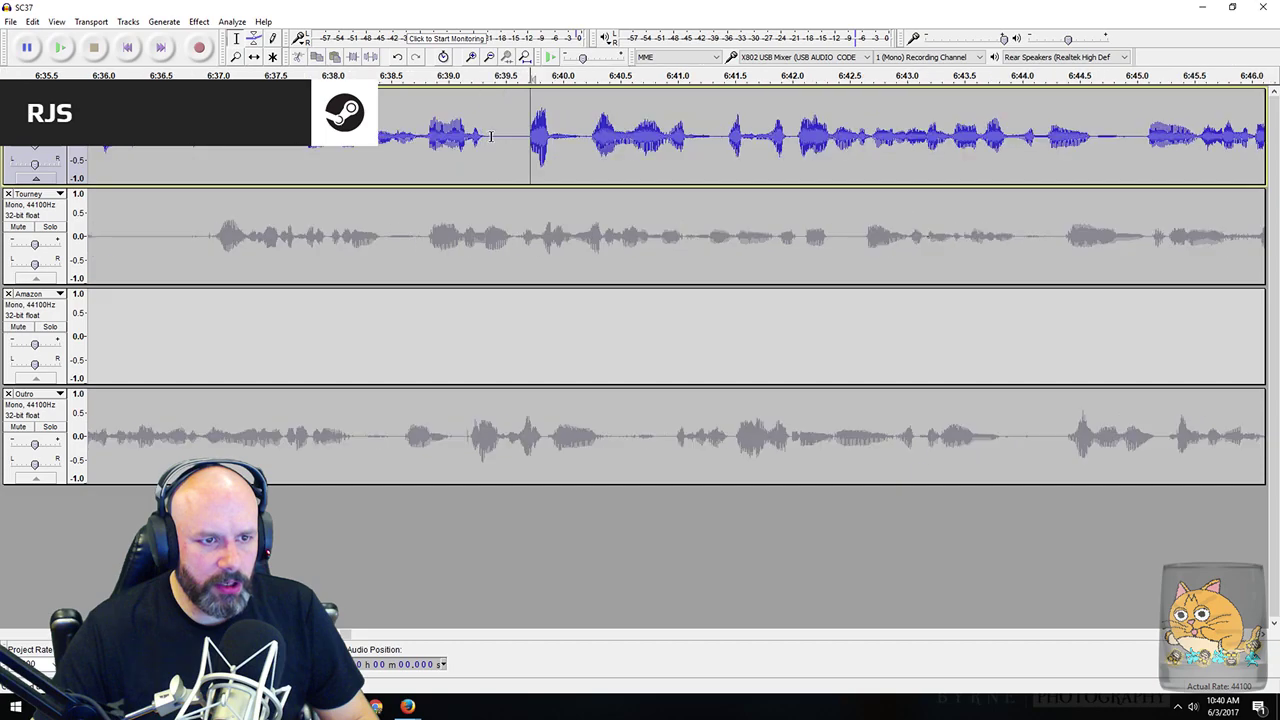
scroll(491, 136, "up", 1)
key("ctrl+v")
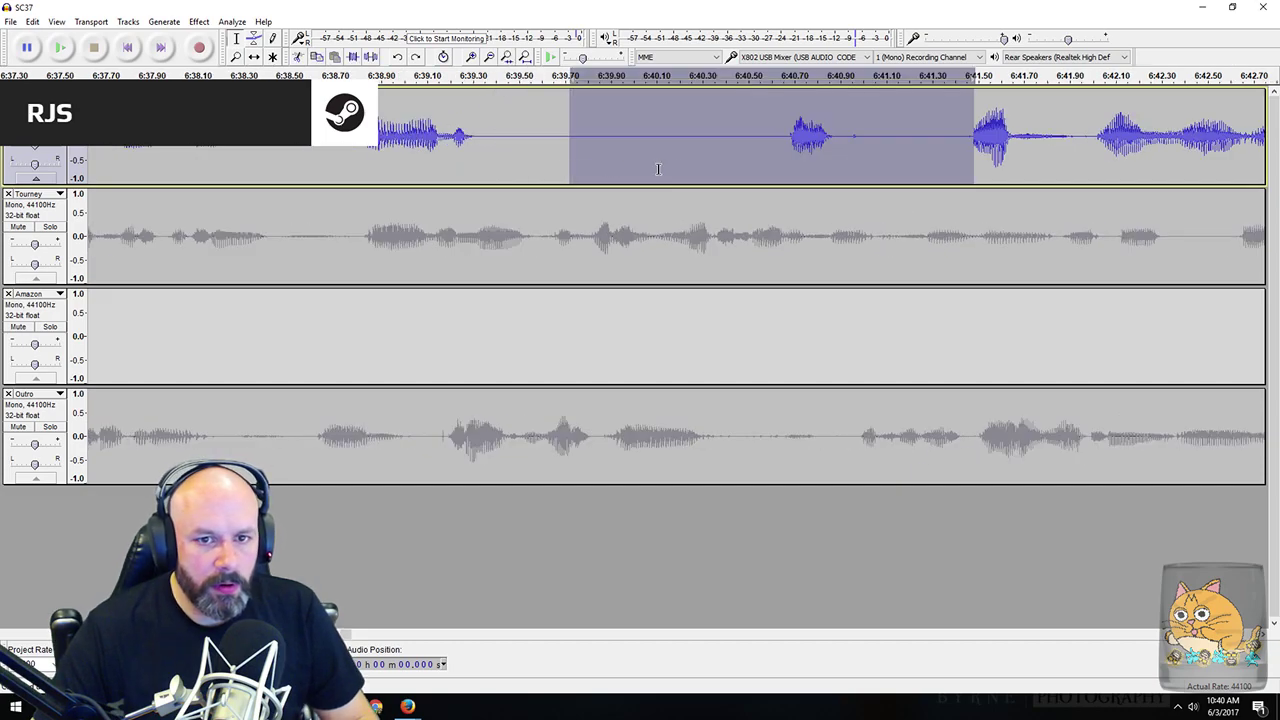
Step: Delete the Online track's section from about 6:39.6 to 6:41.4 and select the sliver of silence just before the next sound
left_click(896, 148)
left_click_drag(958, 146, 714, 146)
left_click_drag(547, 141, 958, 145)
key("Delete")
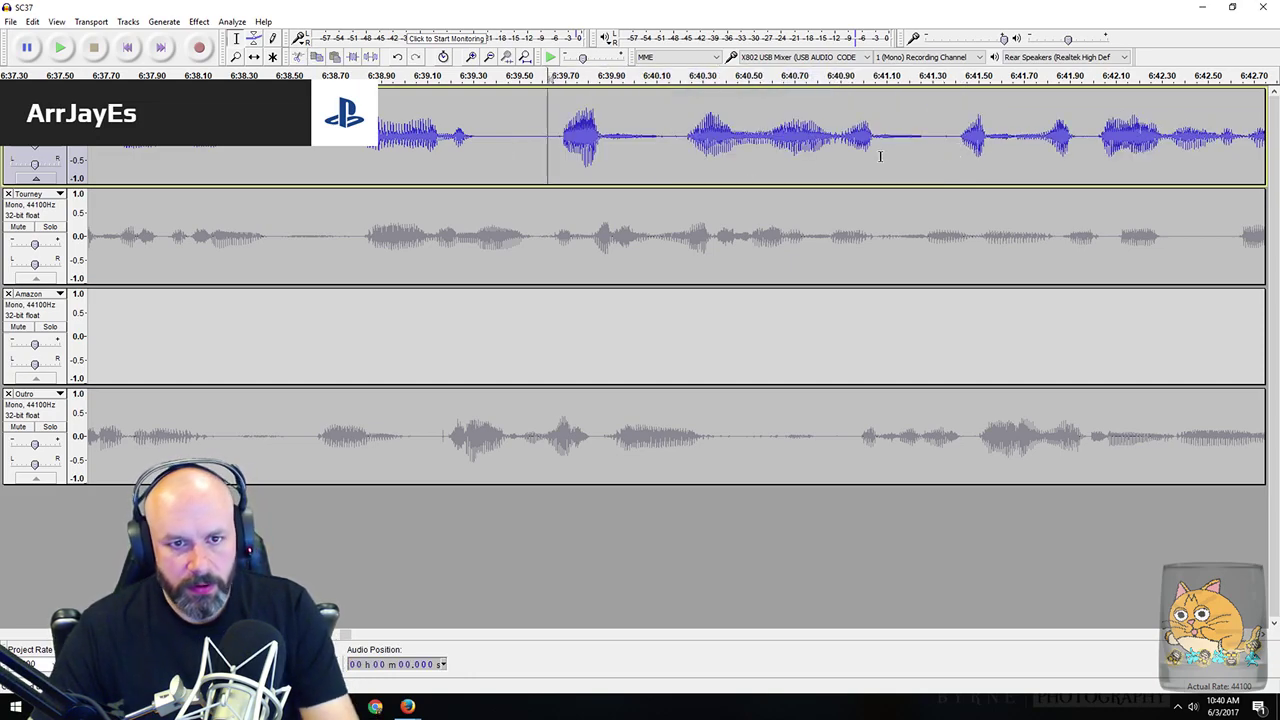
scroll(567, 145, "up", 2, "ctrl")
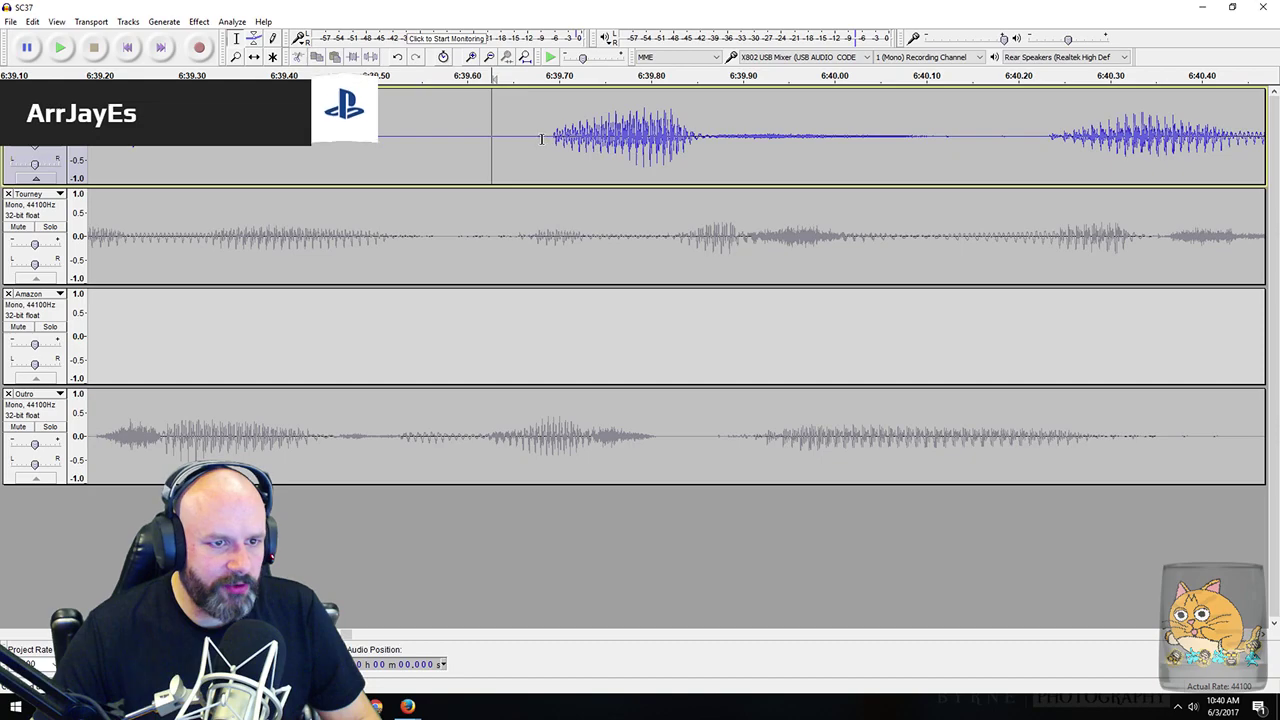
left_click_drag(541, 138, 527, 138)
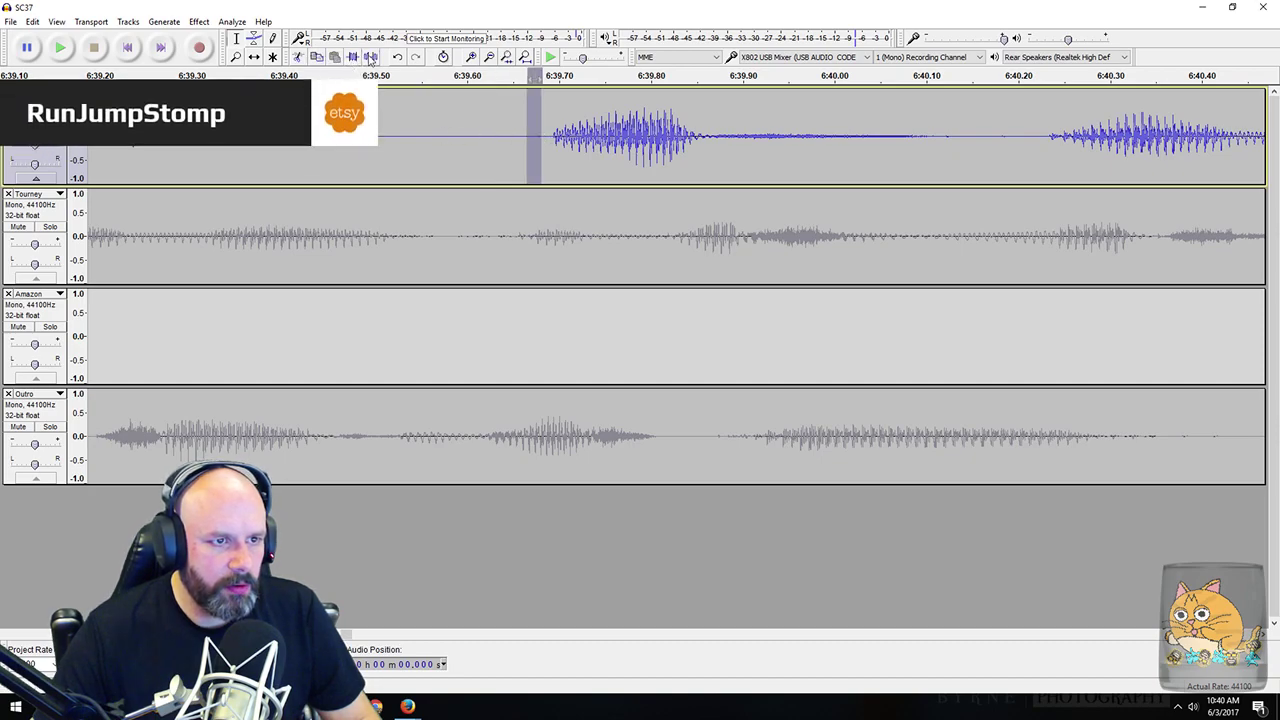
scroll(465, 160, "down", 3, "ctrl")
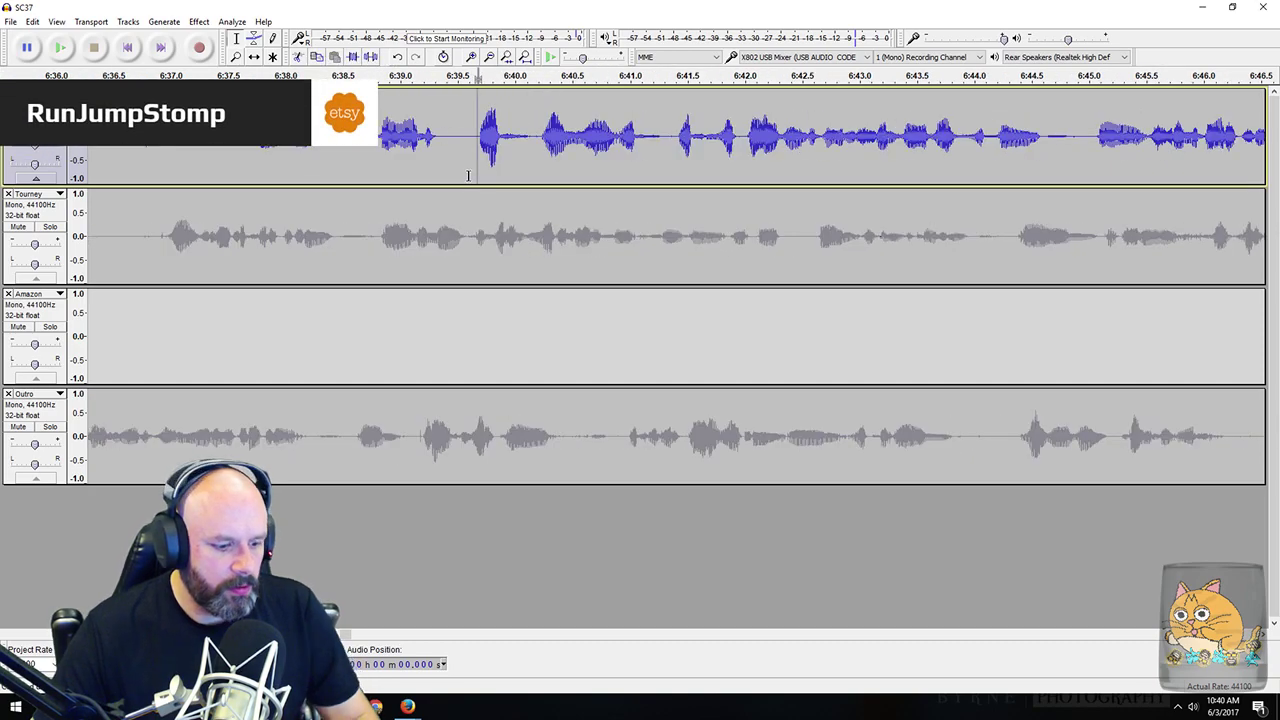
Step: Play and delete the Online track's isolated sound from about 7:05.5 to 7:06.7, and cut the remaining pause from about 7:05.4 to 7:06
scroll(467, 175, "down", 1)
scroll(434, 145, "right", 6)
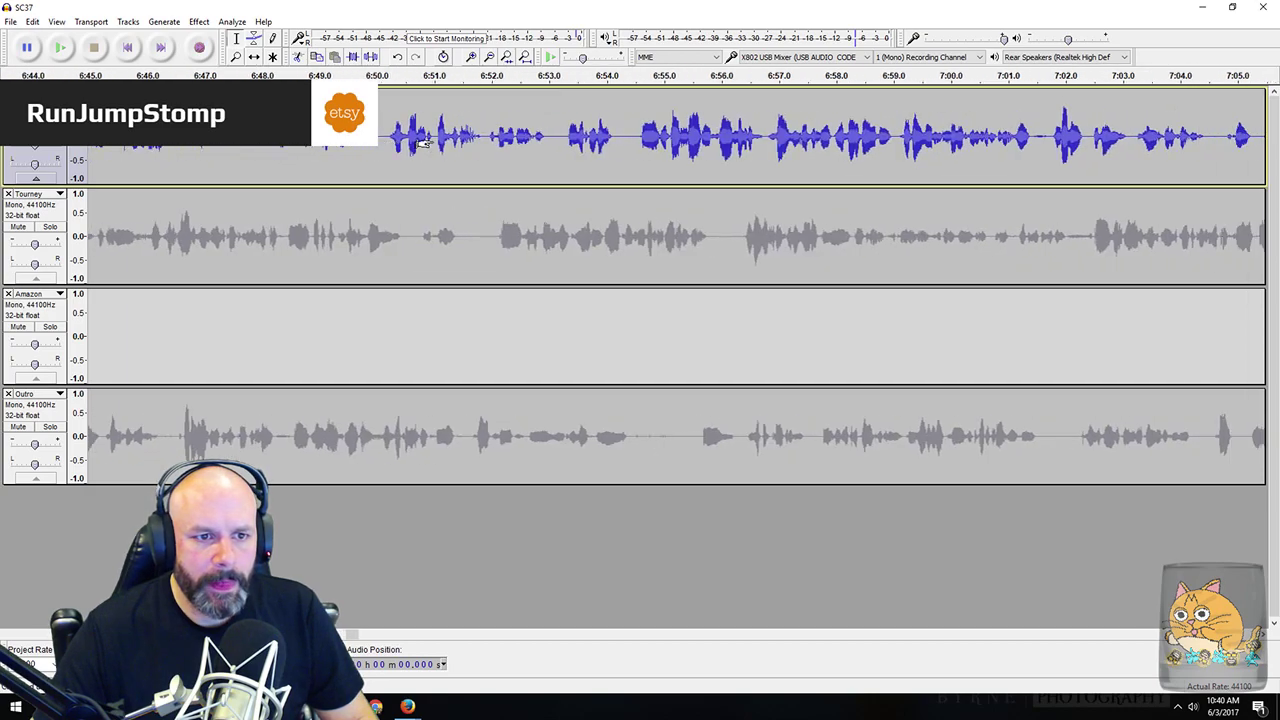
scroll(428, 143, "right", 1)
left_click_drag(500, 138, 564, 138)
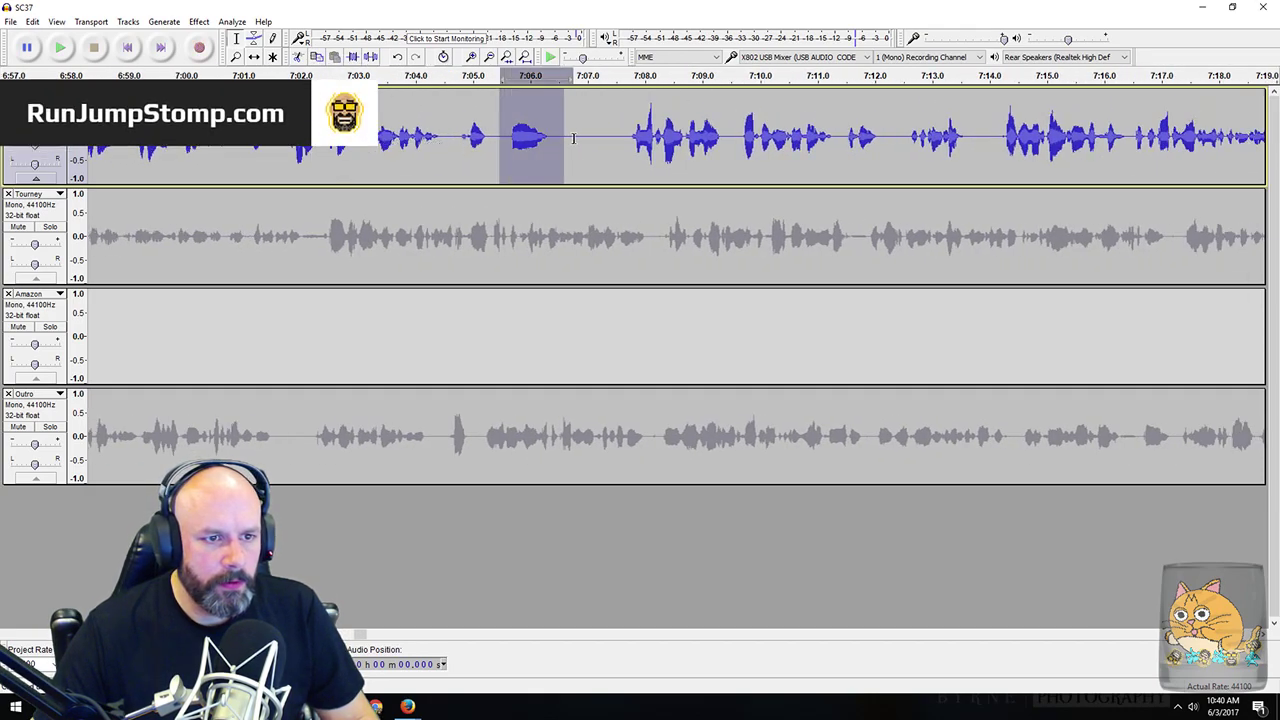
key("space")
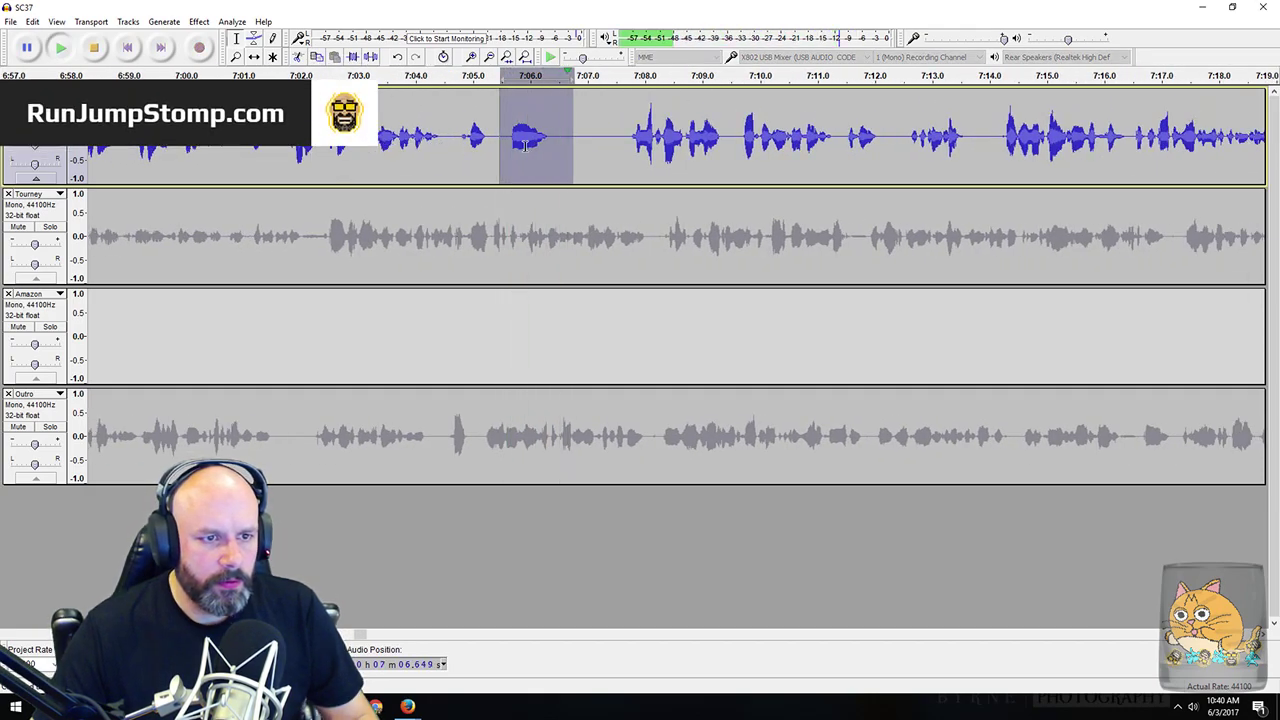
key("Delete")
left_click_drag(498, 145, 531, 141)
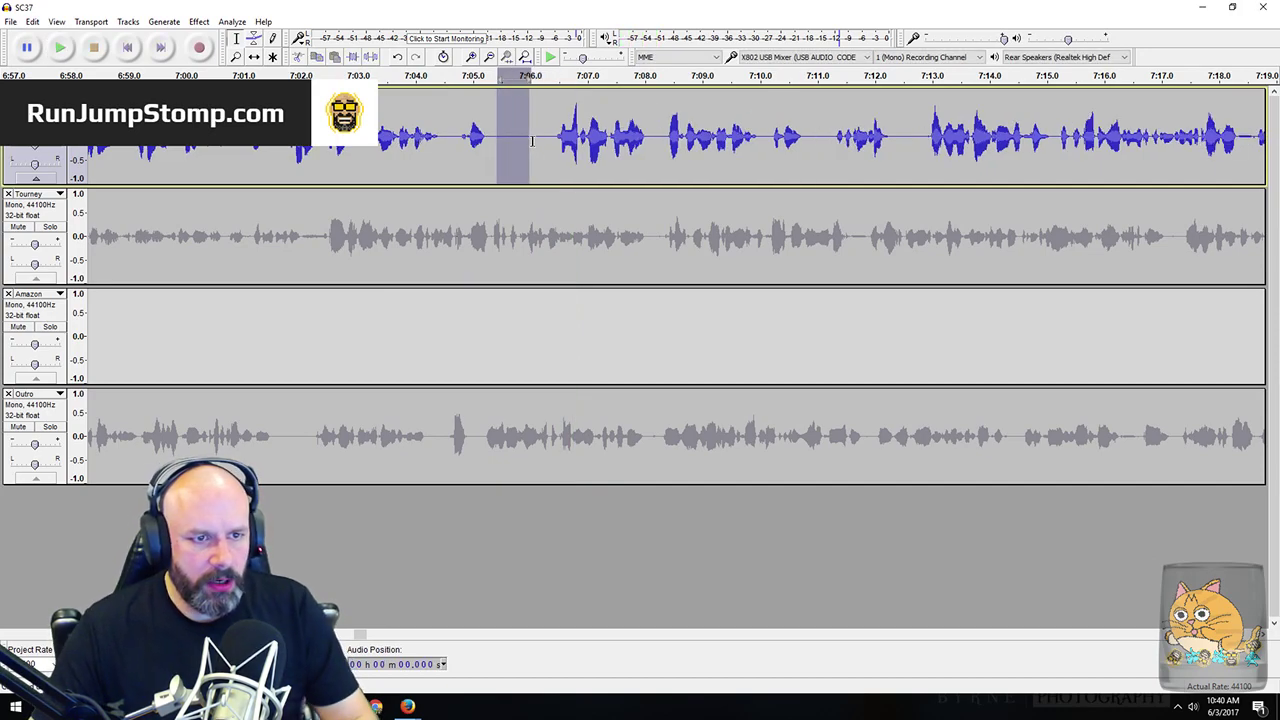
key("Delete")
Step: Play the Online track's short sounds near 7:38 and delete the section from about 7:36.7 to 7:38.4
scroll(515, 157, "right", 10)
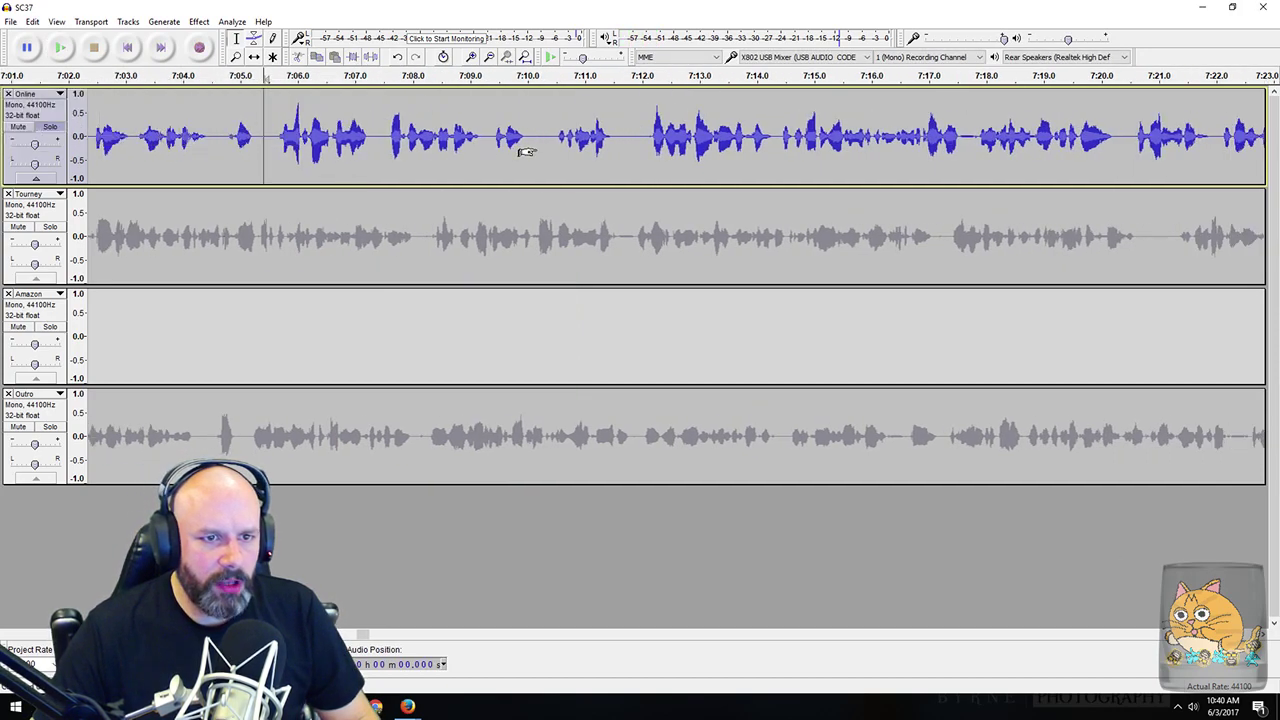
scroll(518, 170, "right", 6)
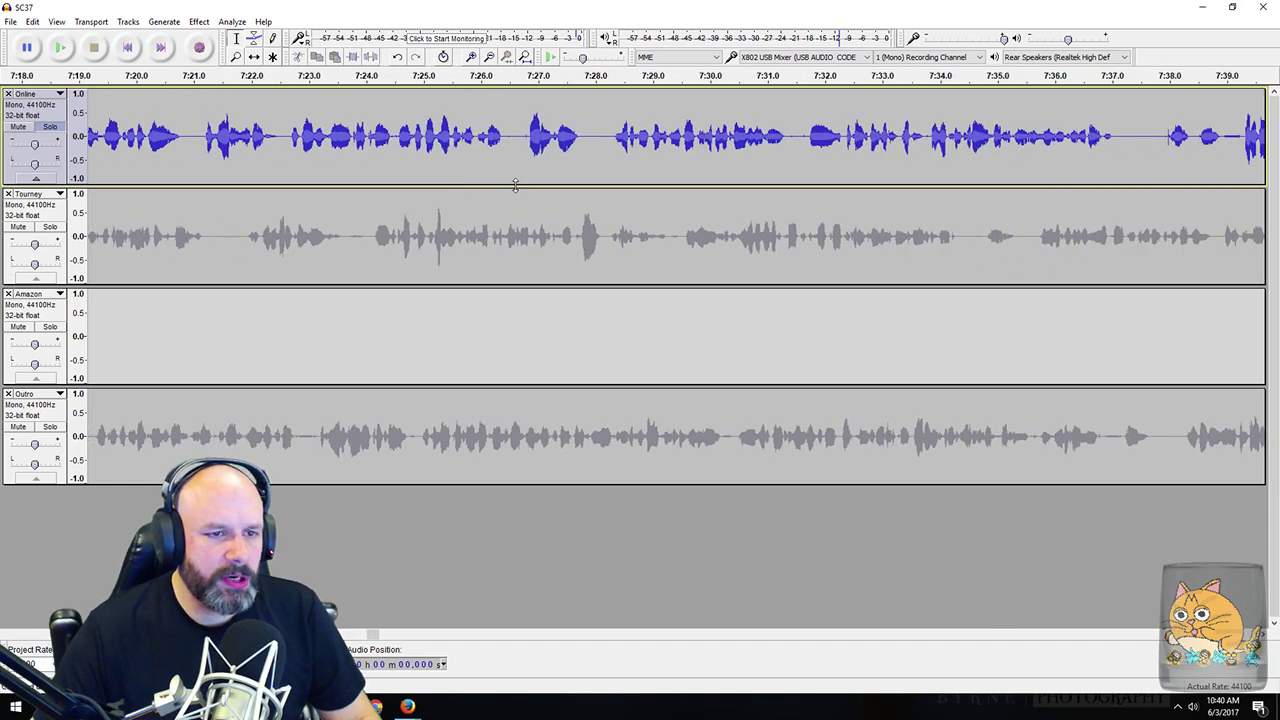
left_click_drag(560, 150, 648, 150)
key("space")
key("space")
left_click_drag(531, 143, 625, 143)
key("Delete")
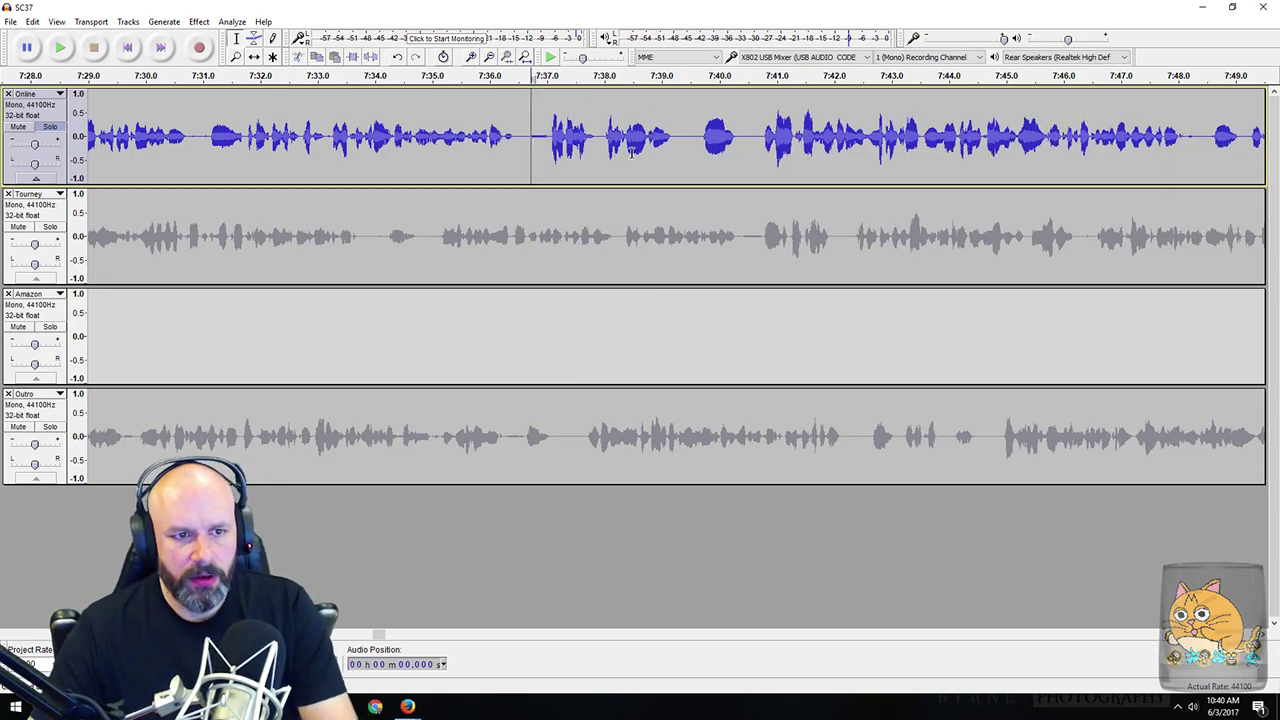
Step: Play the remaining gap near 7:37 in the Online track and delete it from about 7:36.6 to 7:36.9
mouse_move(523, 135)
left_mouse_down()
mouse_move(575, 140)
mouse_move(541, 137)
left_mouse_up()
key("space")
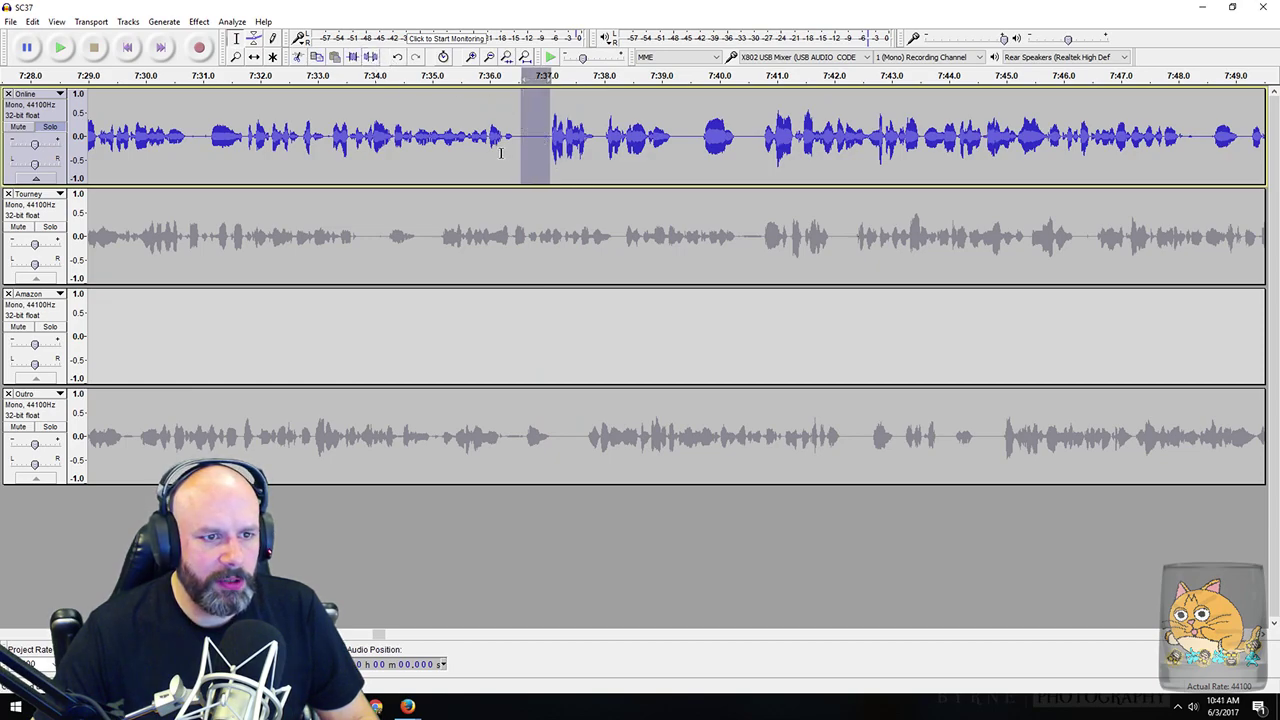
left_click(520, 137)
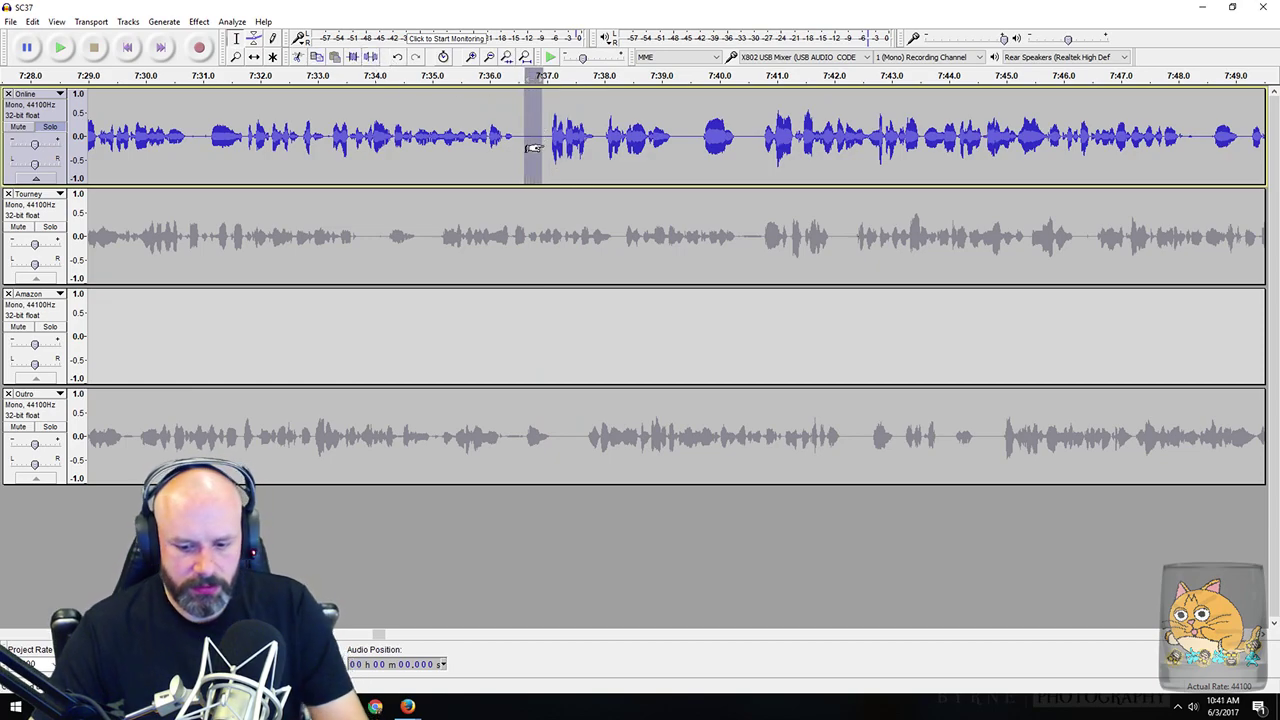
key("Delete")
Step: Play the isolated sound near 7:39.6 in the Online track and delete the section from about 7:38.9 to 7:40.2
scroll(510, 162, "right", 10)
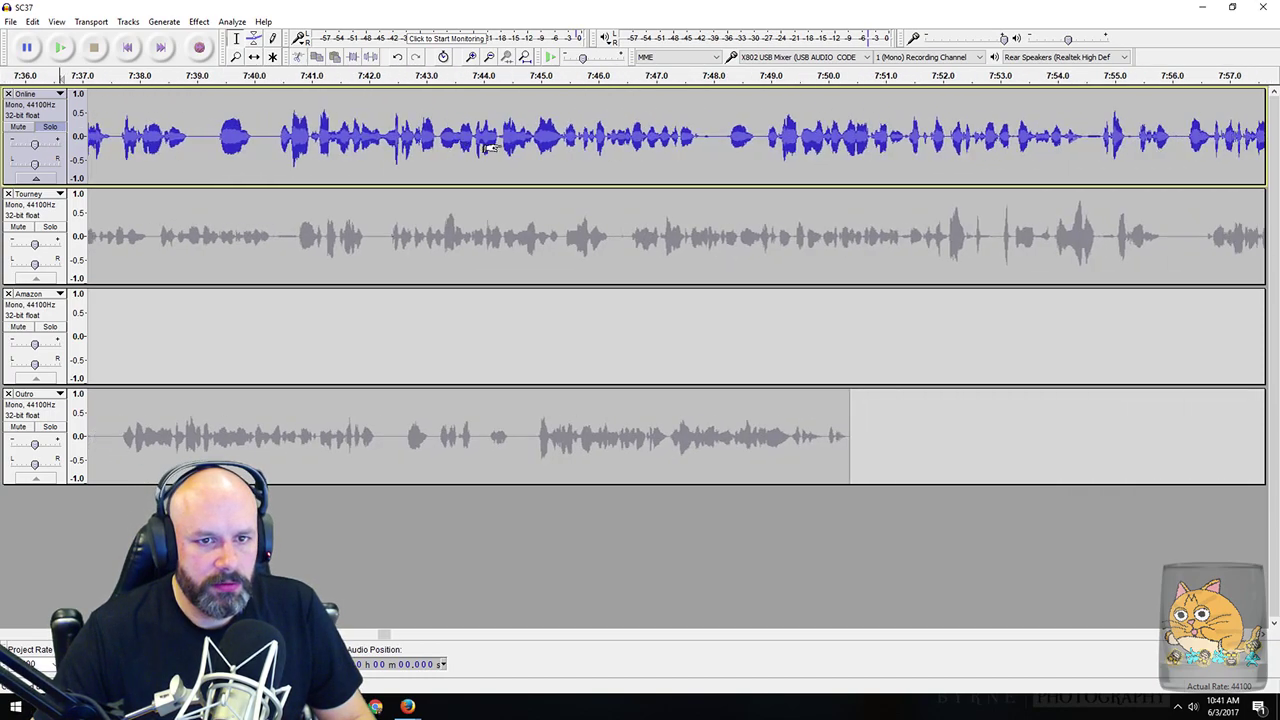
scroll(481, 225, "left", 4)
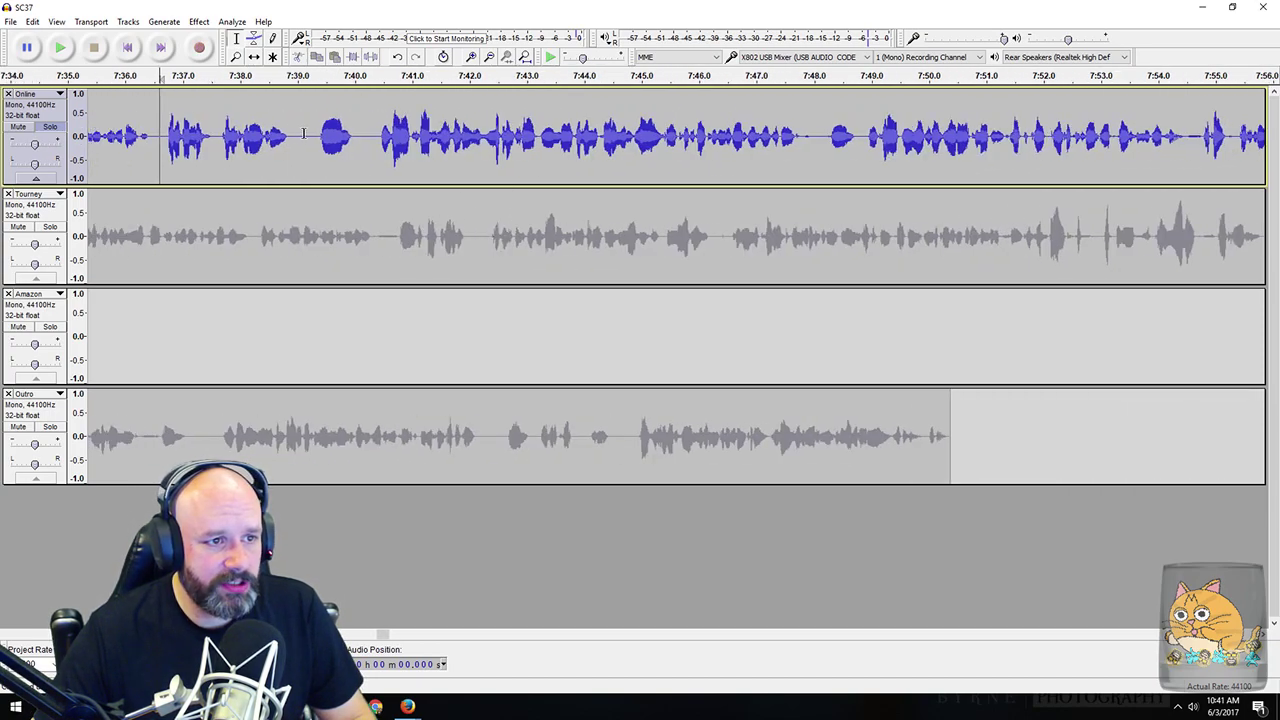
left_click_drag(304, 133, 365, 148)
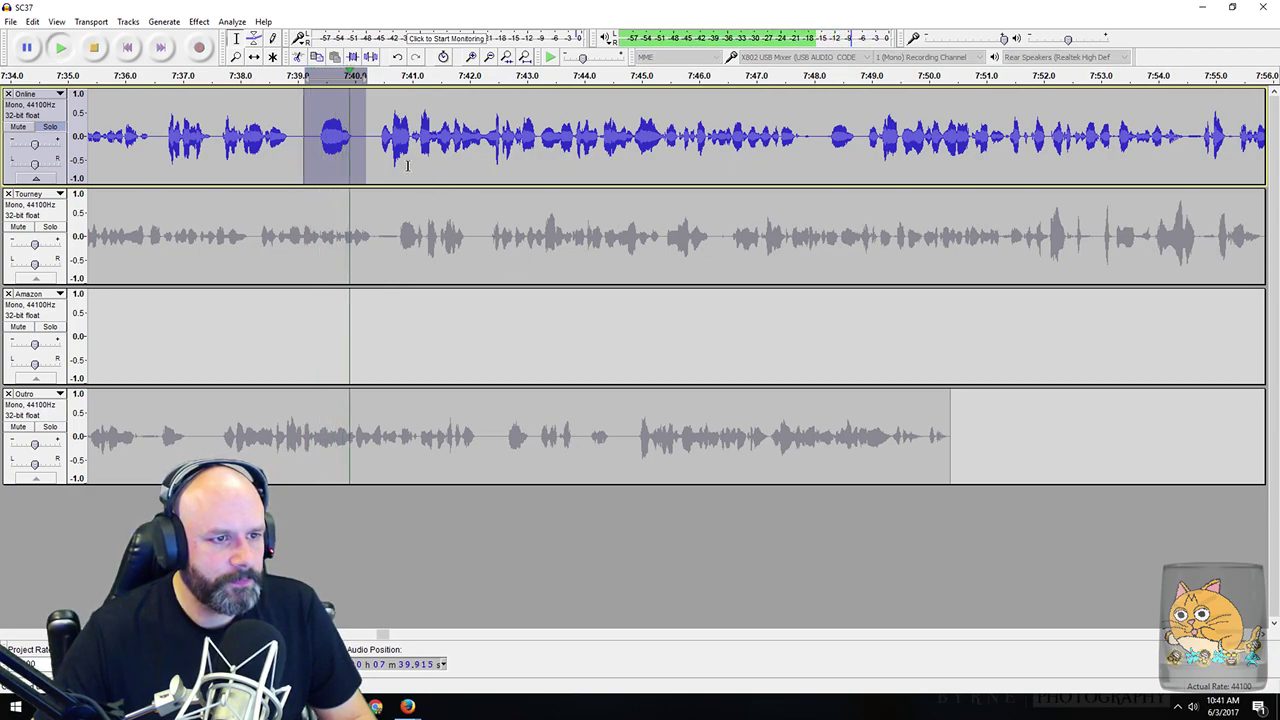
left_click_drag(297, 137, 369, 145)
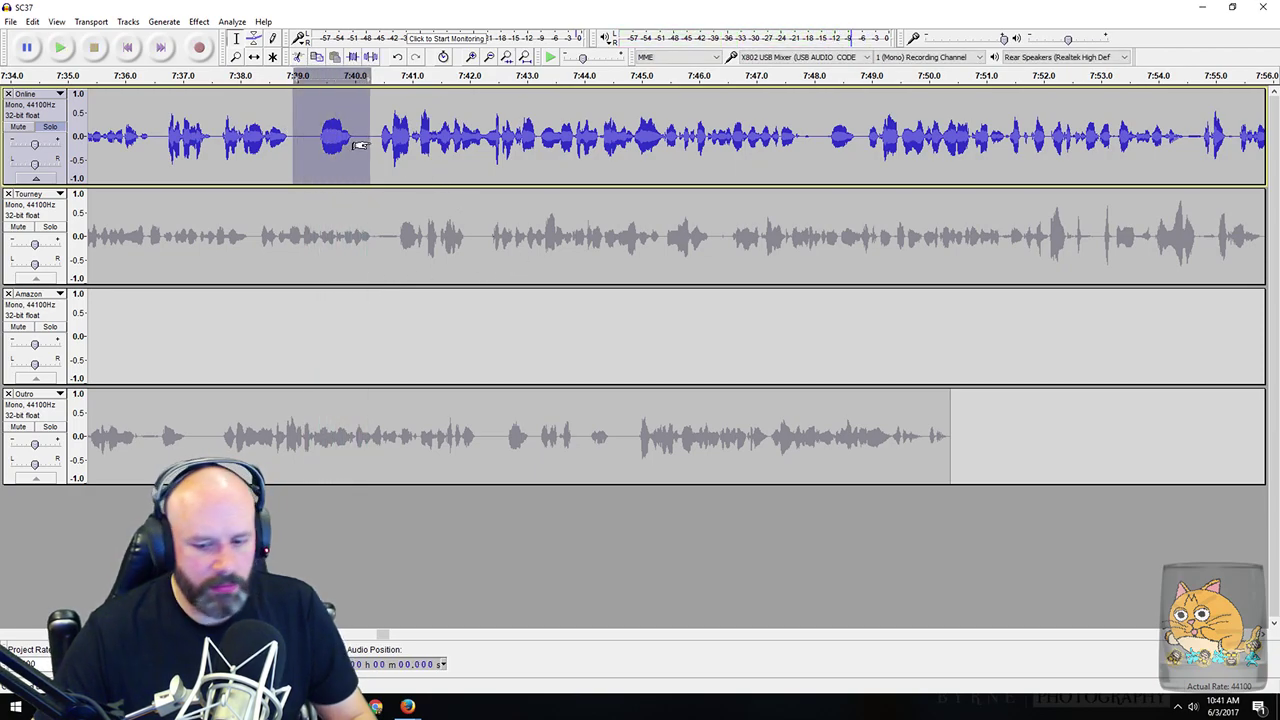
key("Delete")
Step: Play and delete the Online track's isolated sound from about 7:46.6 to 7:47.5
scroll(358, 134, "right", 6)
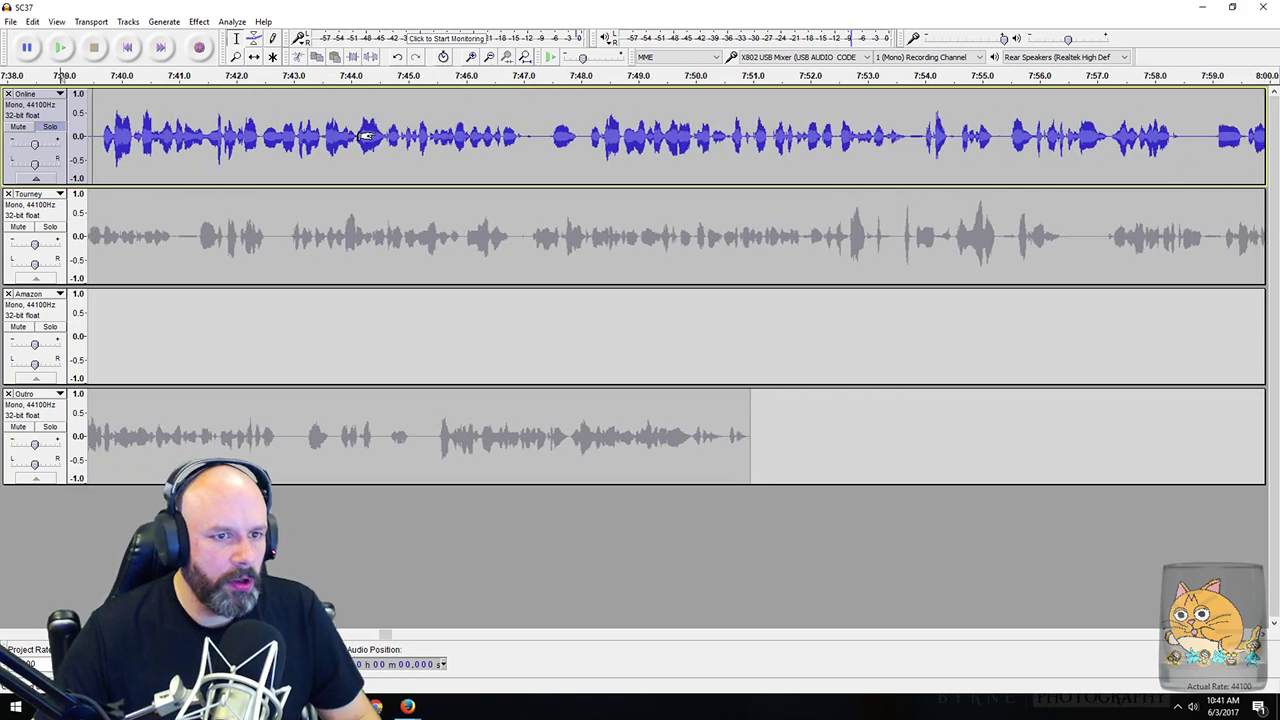
left_click_drag(372, 145, 423, 145)
key("space")
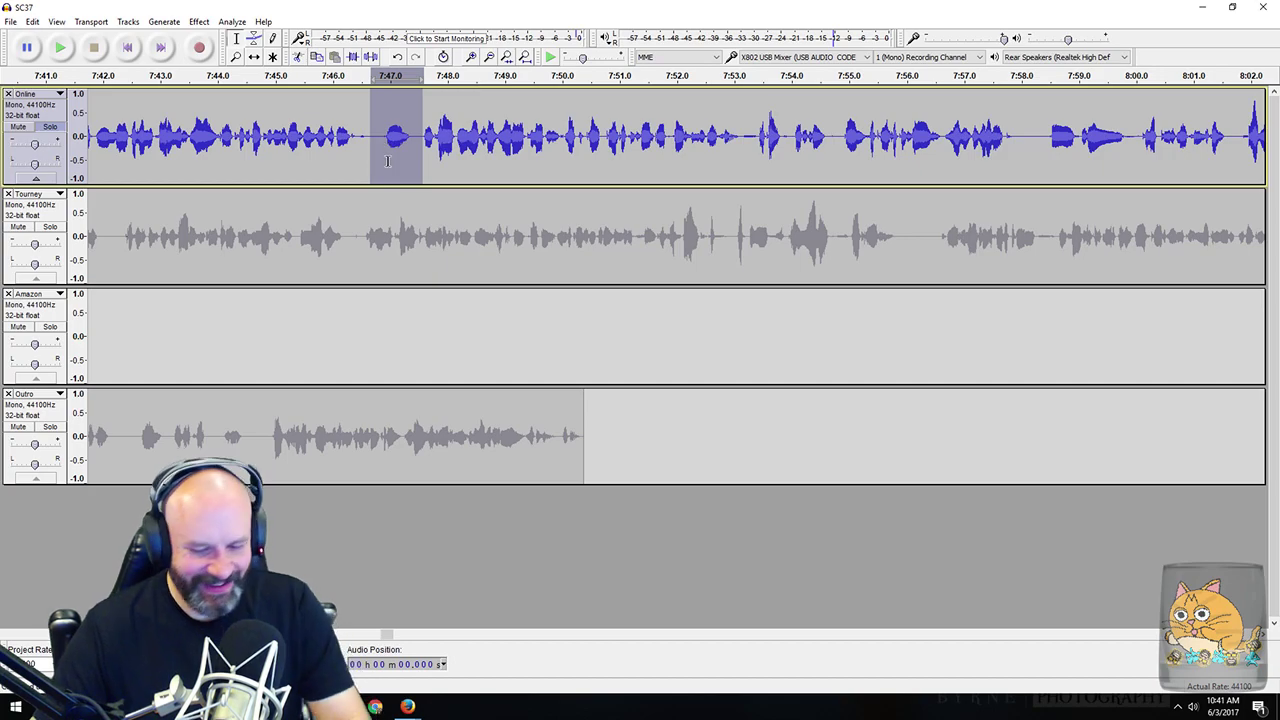
key("Delete")
Step: Delete a section about 1.6 s long from the Online track beyond the passage near 7:58
scroll(517, 148, "right", 15)
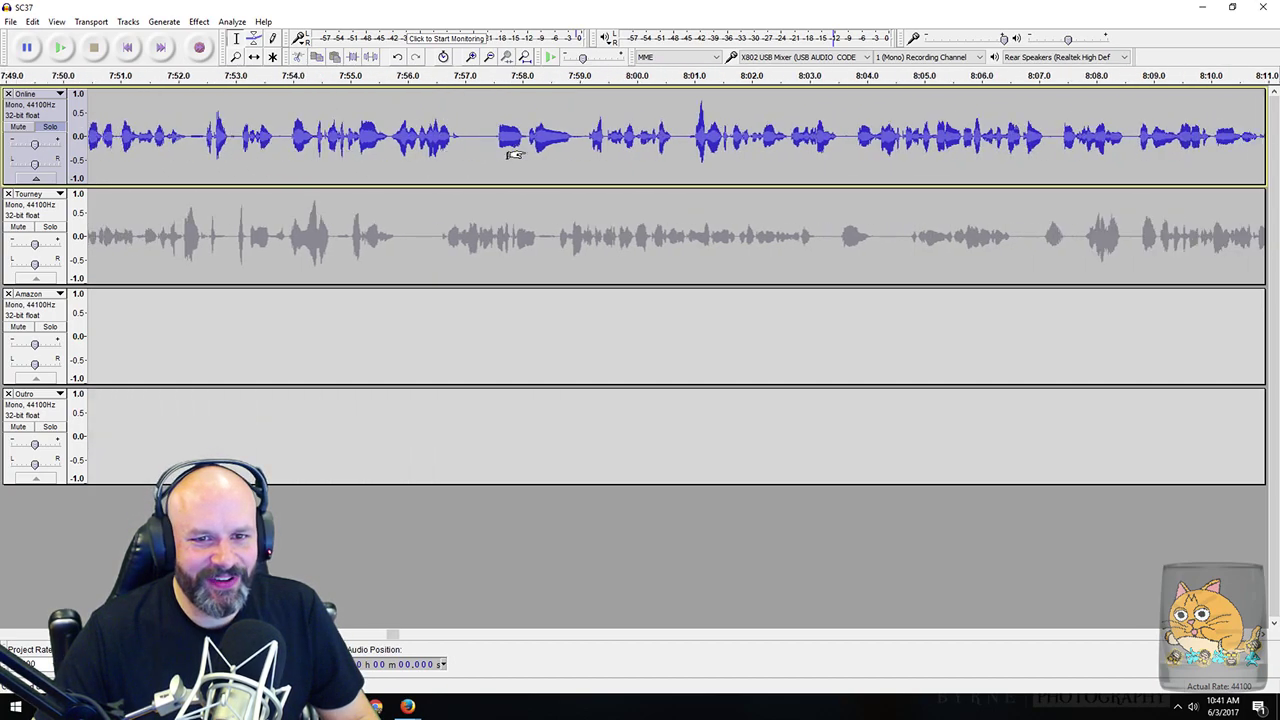
scroll(527, 157, "right", 3)
left_click_drag(566, 133, 658, 140)
key("Delete")
Step: Play the Online track from about 8:17.4 to 8:23.6 and delete the isolated sound from about 8:20.2 to 8:21.3
scroll(594, 158, "right", 6)
key("space")
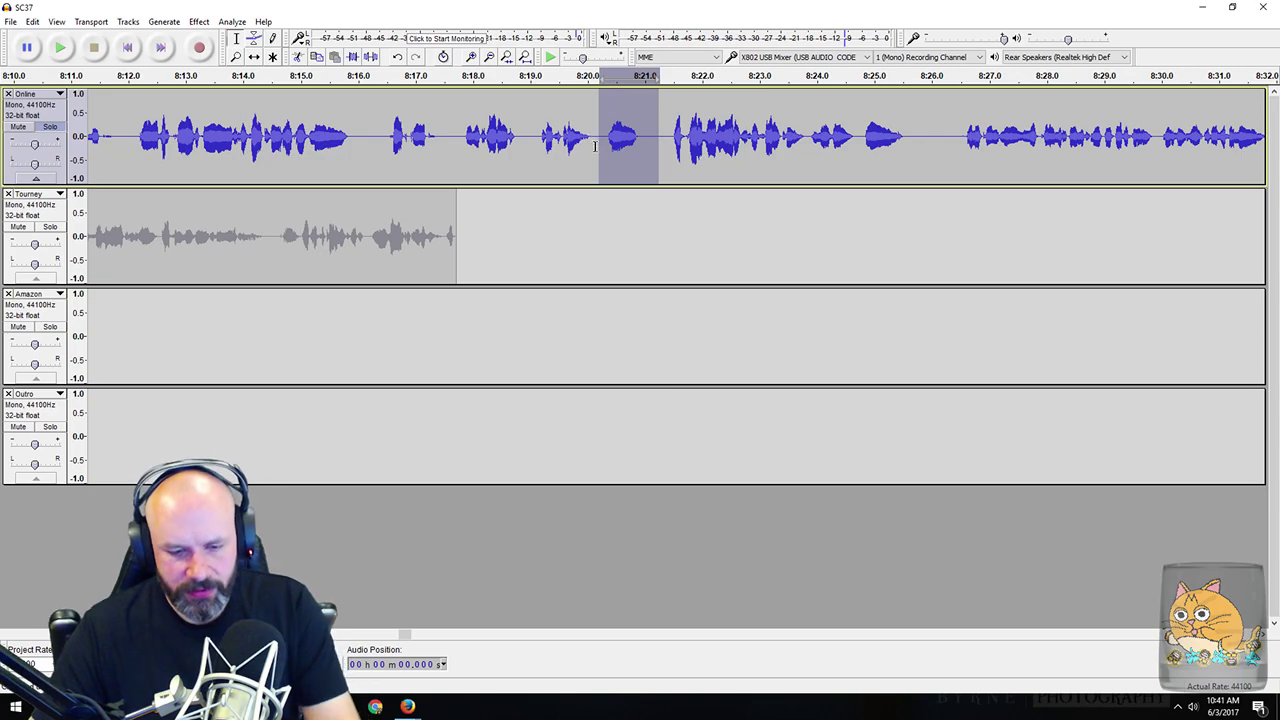
left_click_drag(437, 140, 793, 158)
key("space")
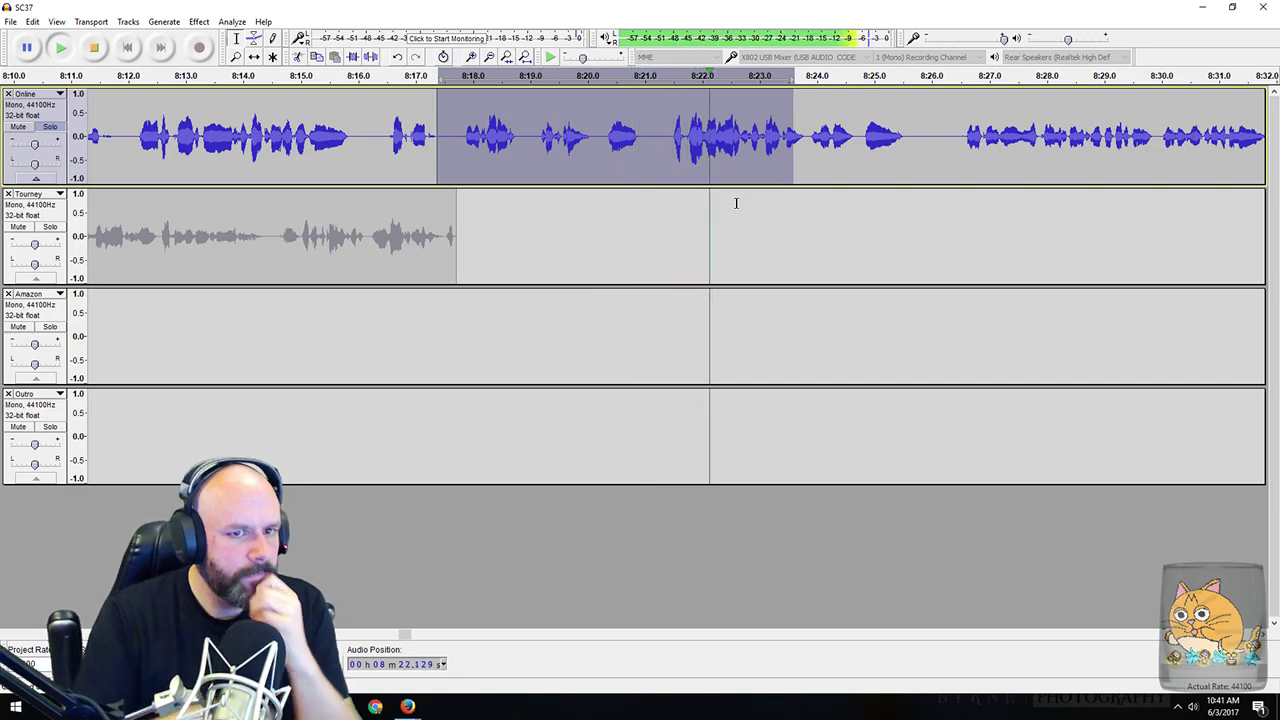
left_click_drag(601, 146, 664, 137)
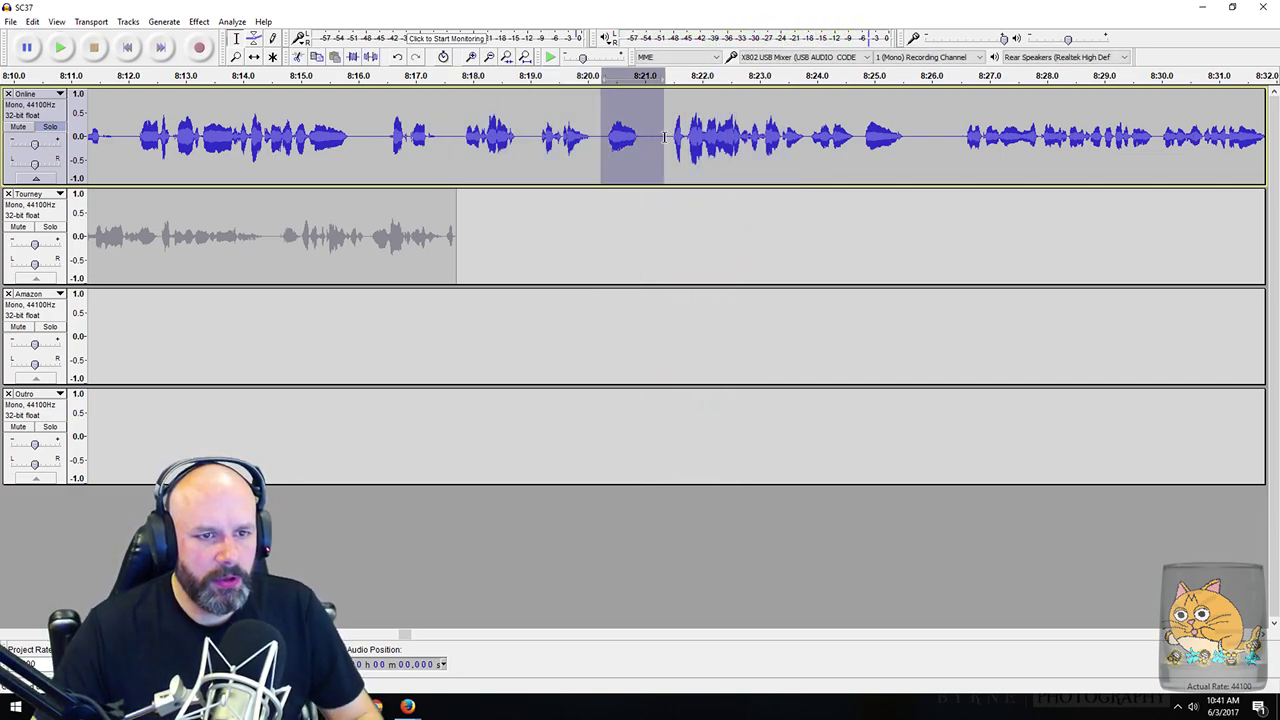
key("Delete")
scroll(772, 160, "right", 3)
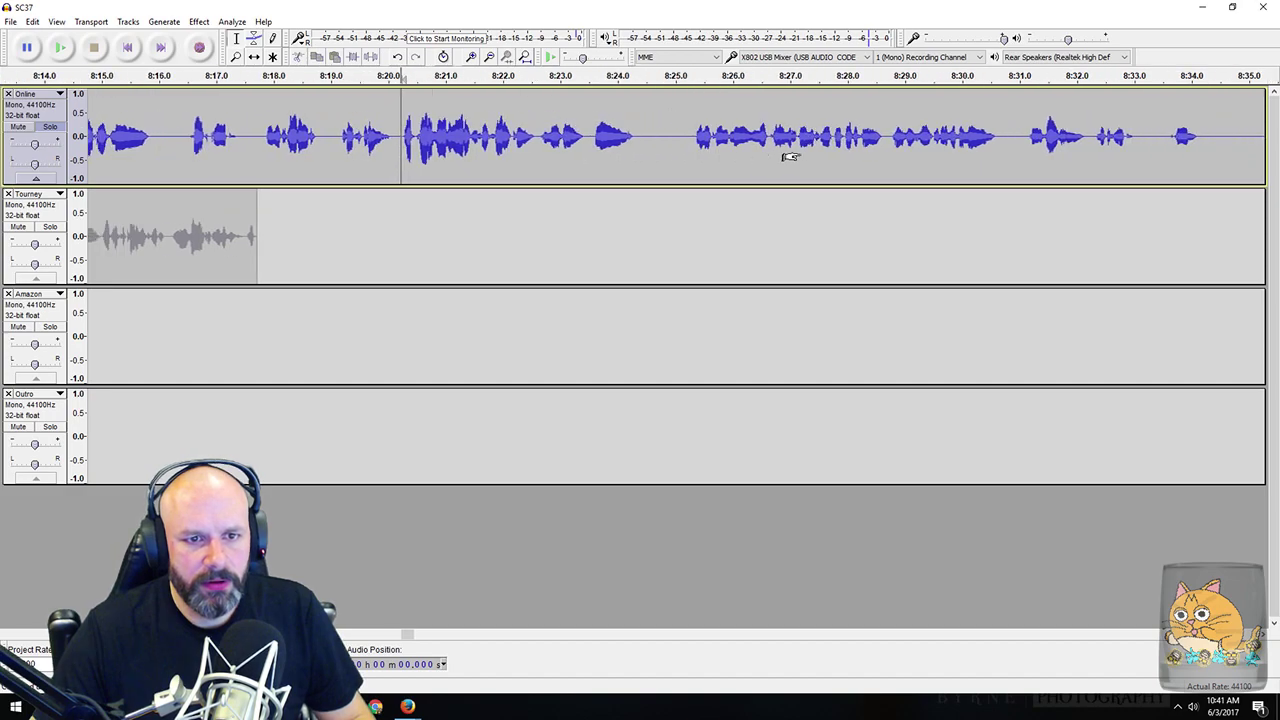
Step: Play the Online track around the sound near 8:24 and delete the pause from about 8:24.5 to 8:25.3
left_click_drag(598, 157, 697, 157)
key("space")
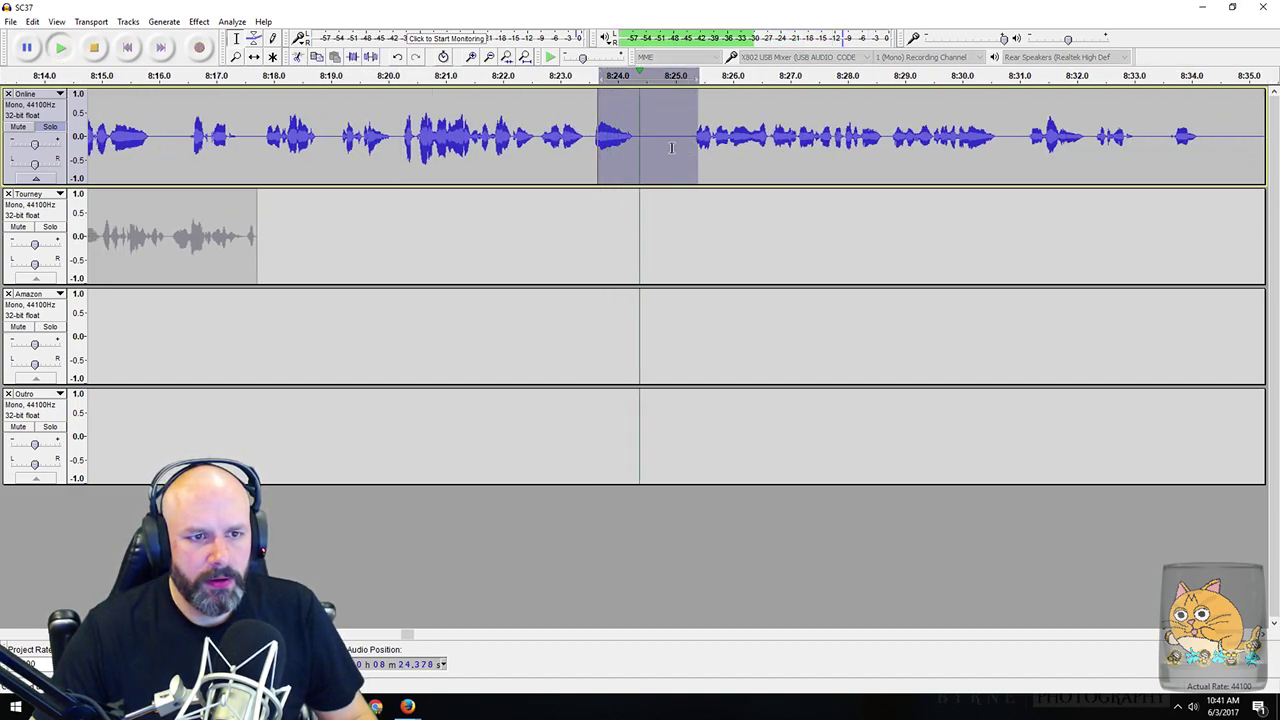
left_click(651, 150)
left_click_drag(517, 135, 698, 135)
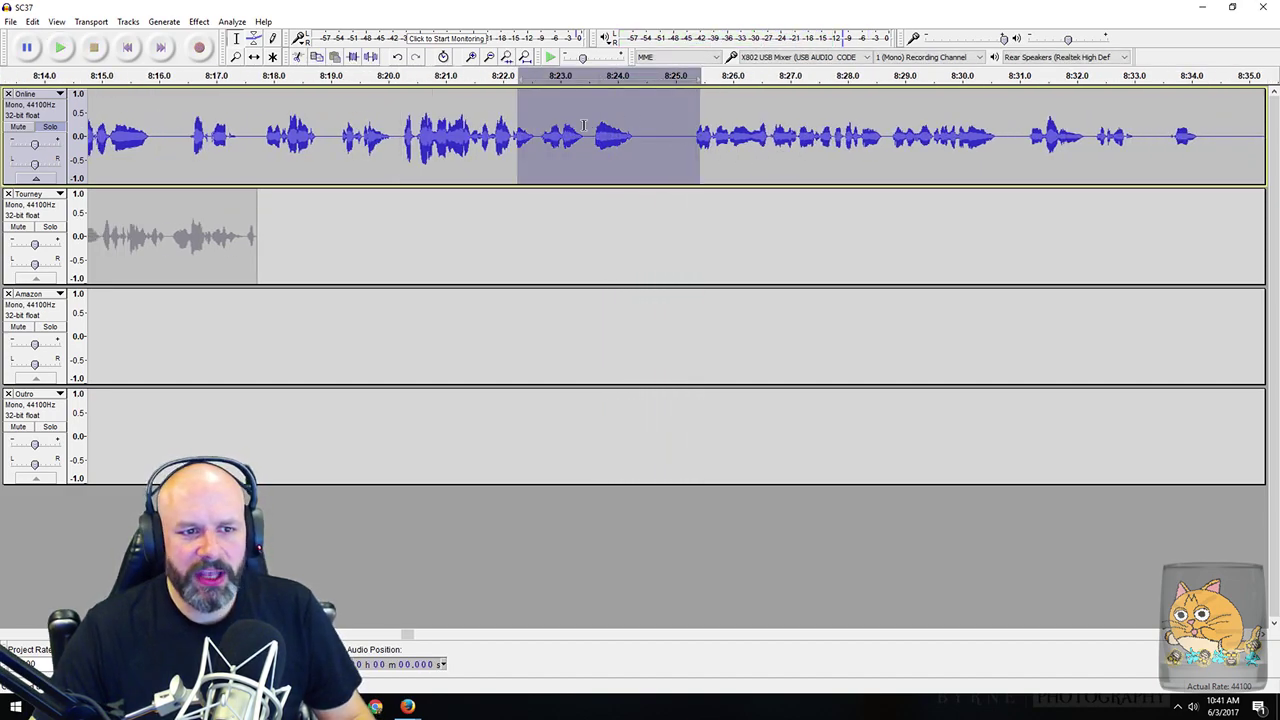
left_click_drag(481, 145, 782, 165)
key("space")
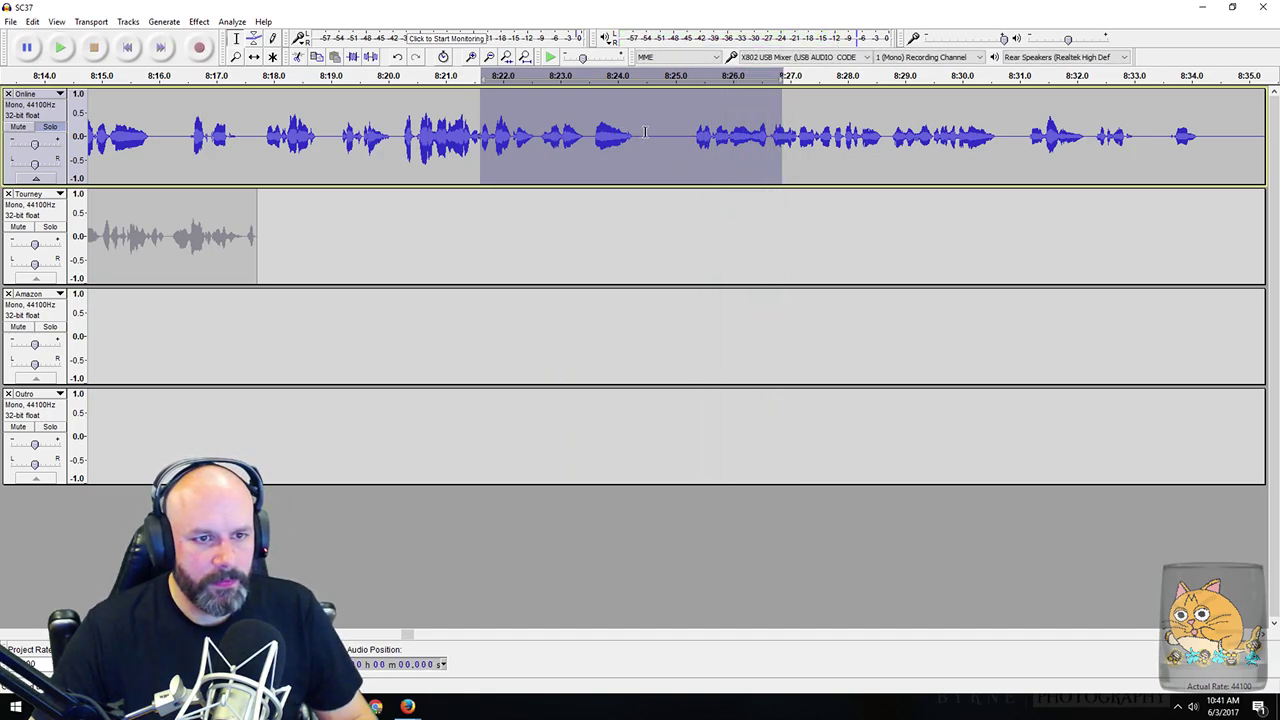
left_click_drag(651, 136, 690, 136)
key("Delete")
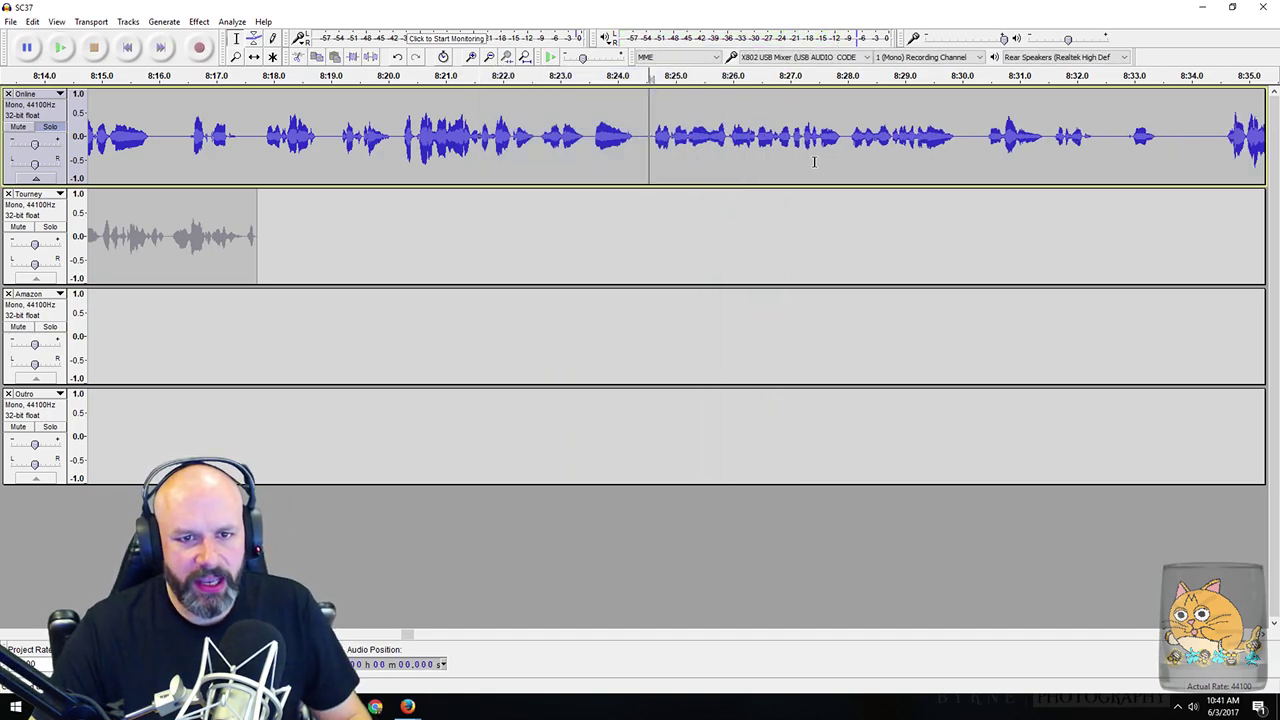
Step: Examine the Online track's waveform from about 8:35 to 10:55 and play the section from about 10:46.5 to 10:48.4
scroll(800, 155, "right", 10)
scroll(790, 151, "right", 11)
scroll(769, 144, "right", 5)
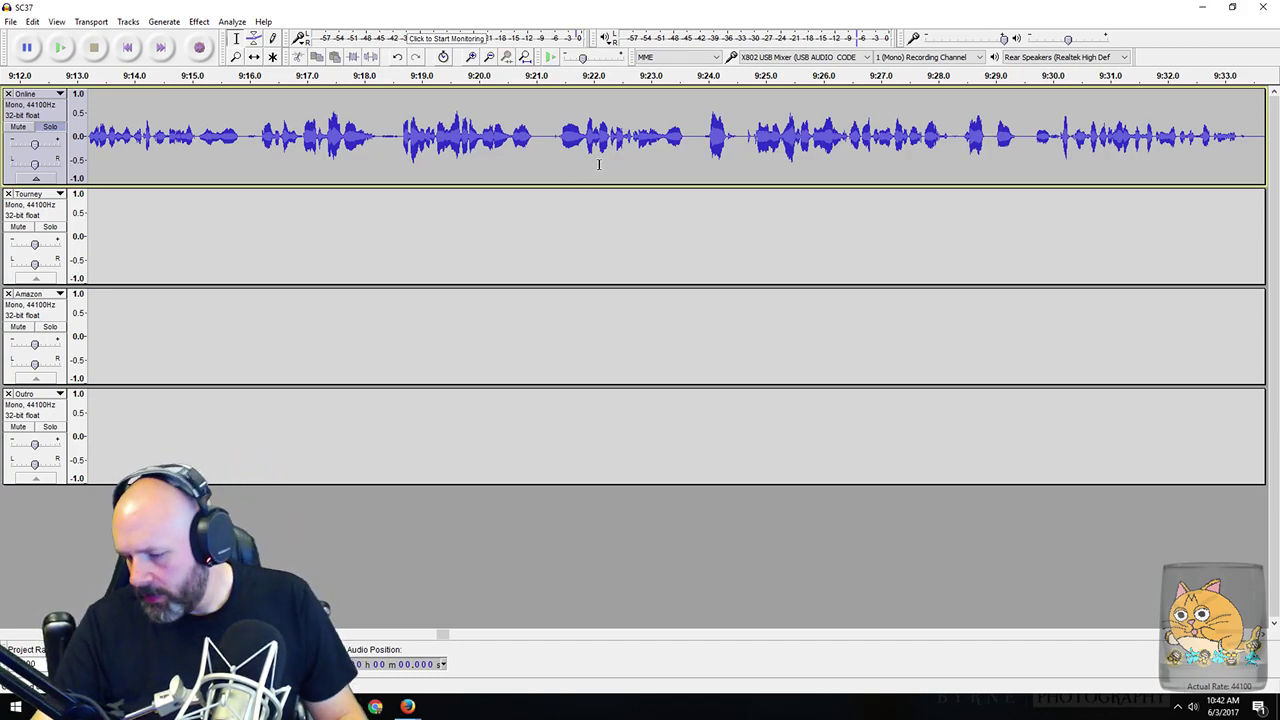
scroll(560, 110, "right", 10)
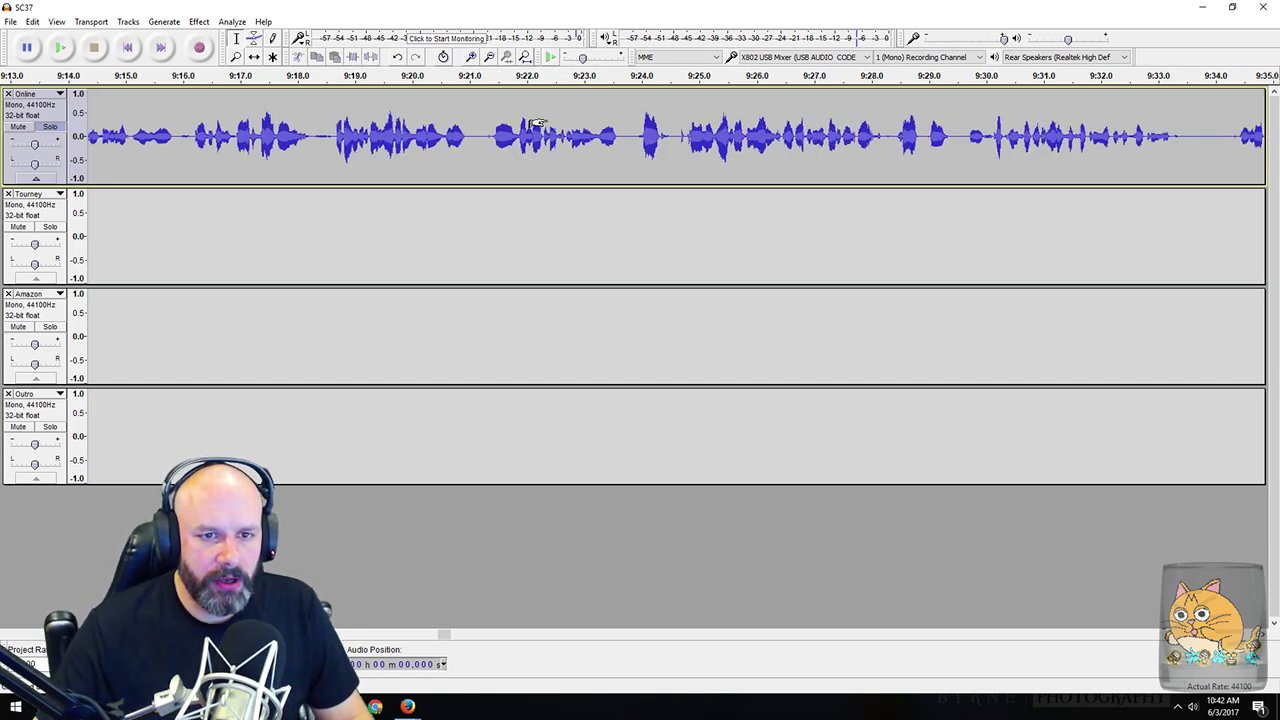
scroll(540, 125, "right", 14)
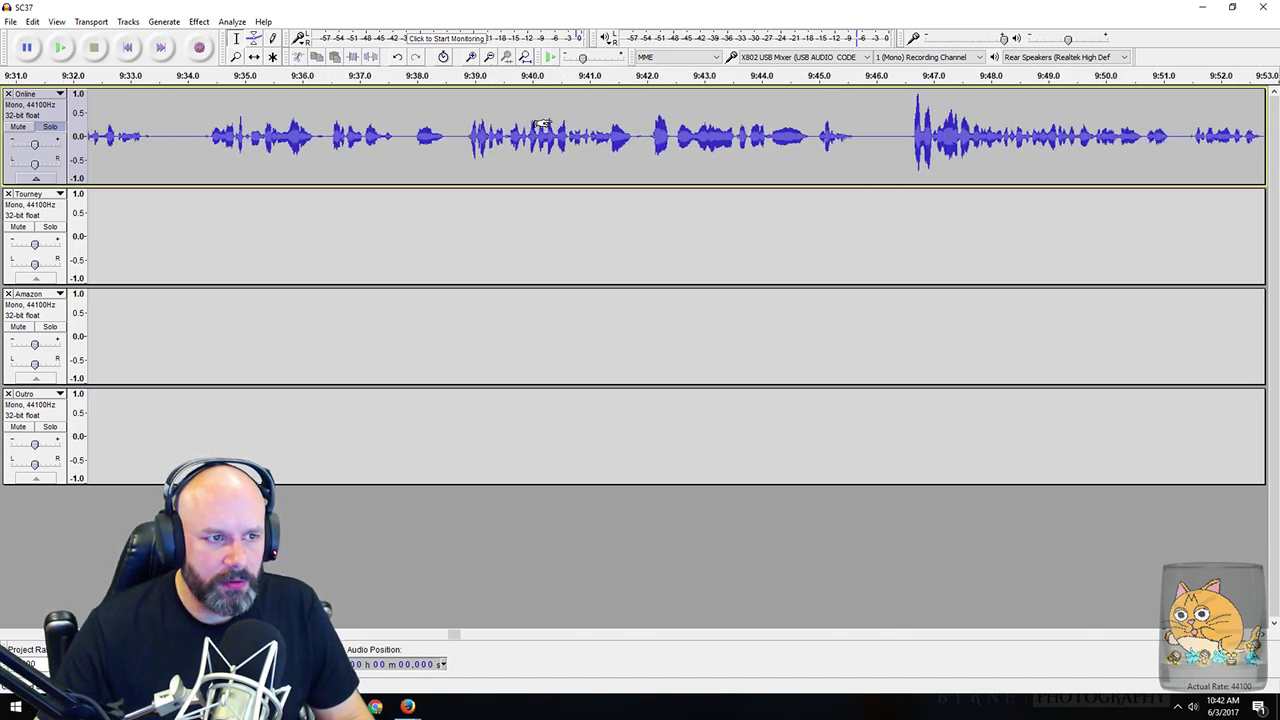
scroll(545, 131, "right", 15)
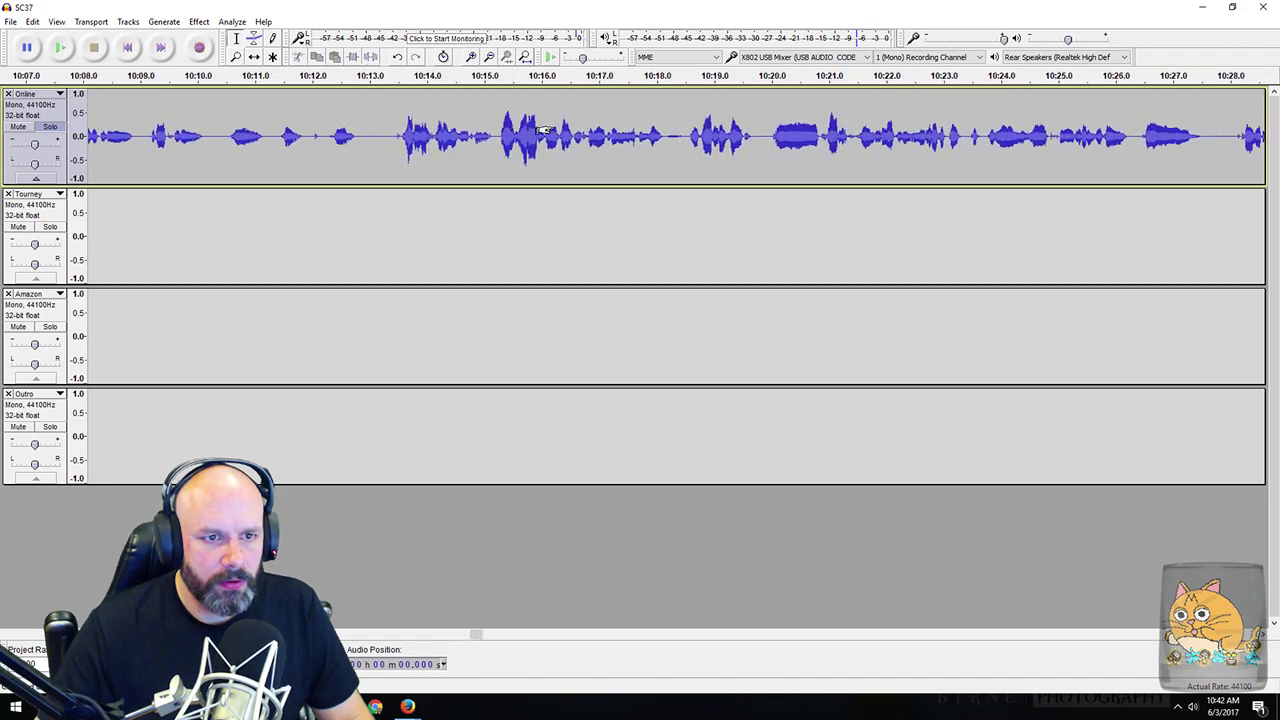
scroll(543, 135, "right", 4)
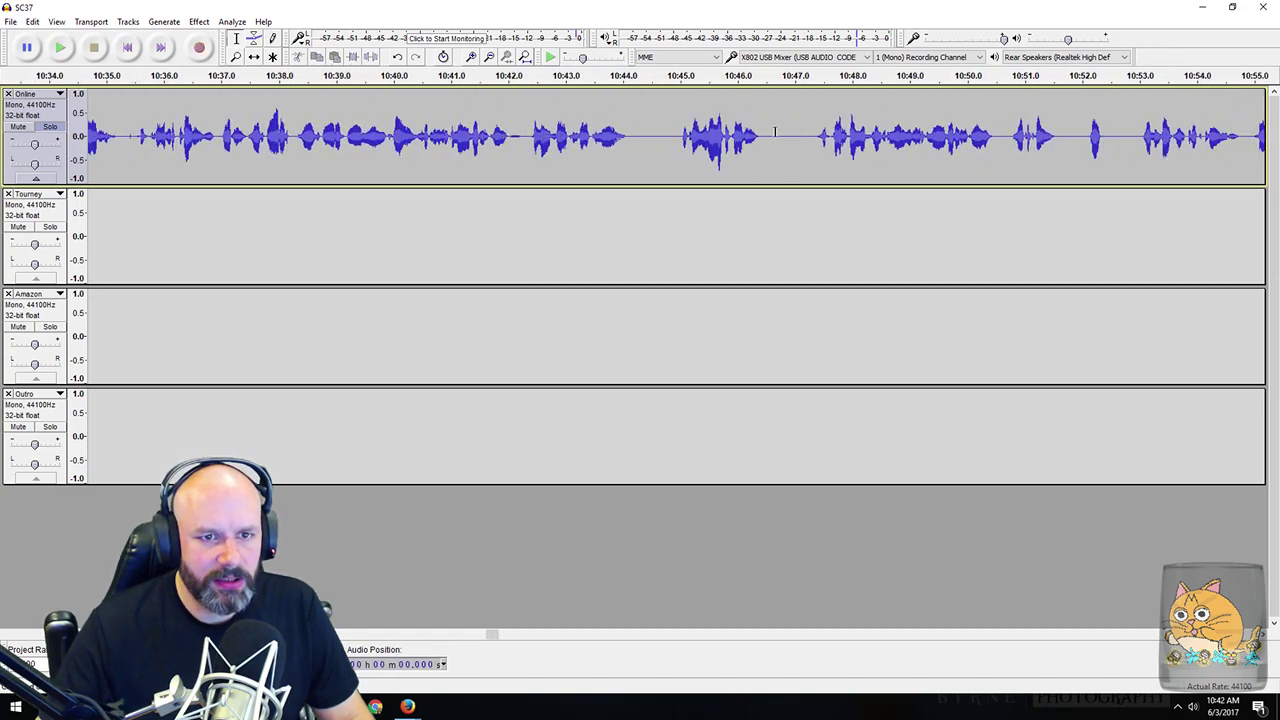
left_click_drag(660, 145, 870, 150)
key("space")
key("space")
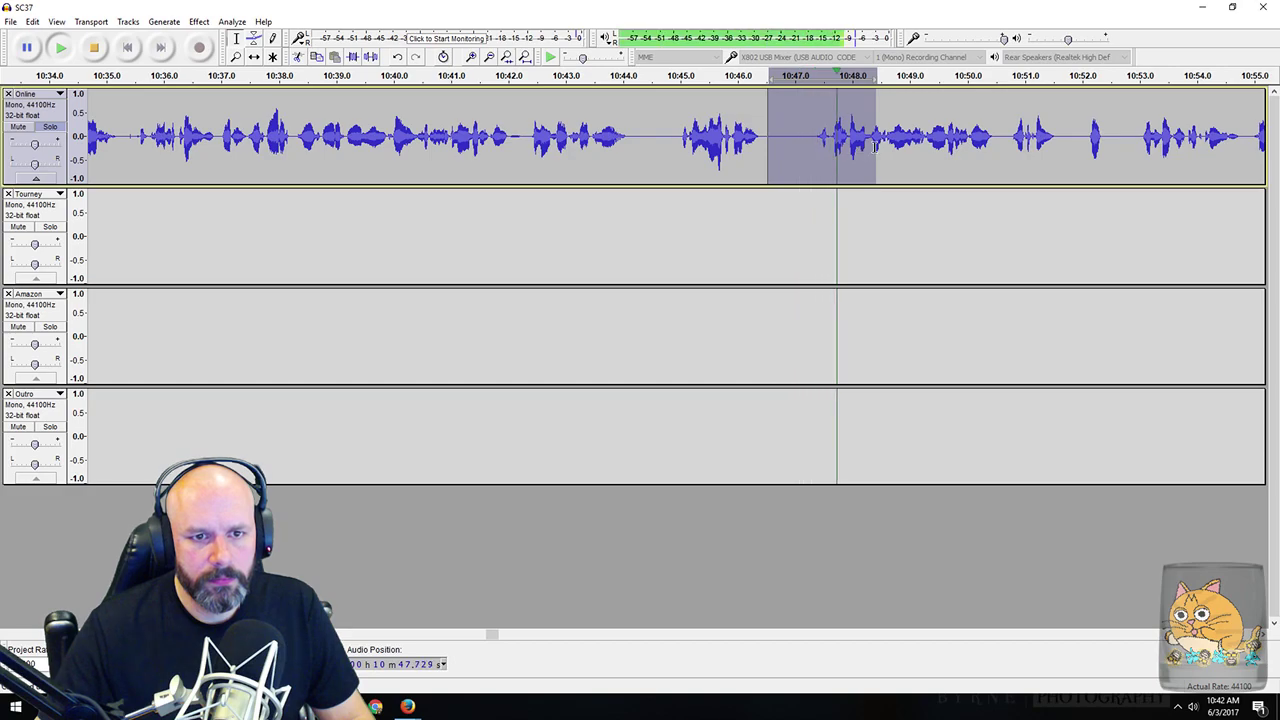
Step: Play the Online track's isolated sound near 11:27.7 and delete the section from about 11:27.1 to 11:28.3
scroll(872, 147, "right", 10)
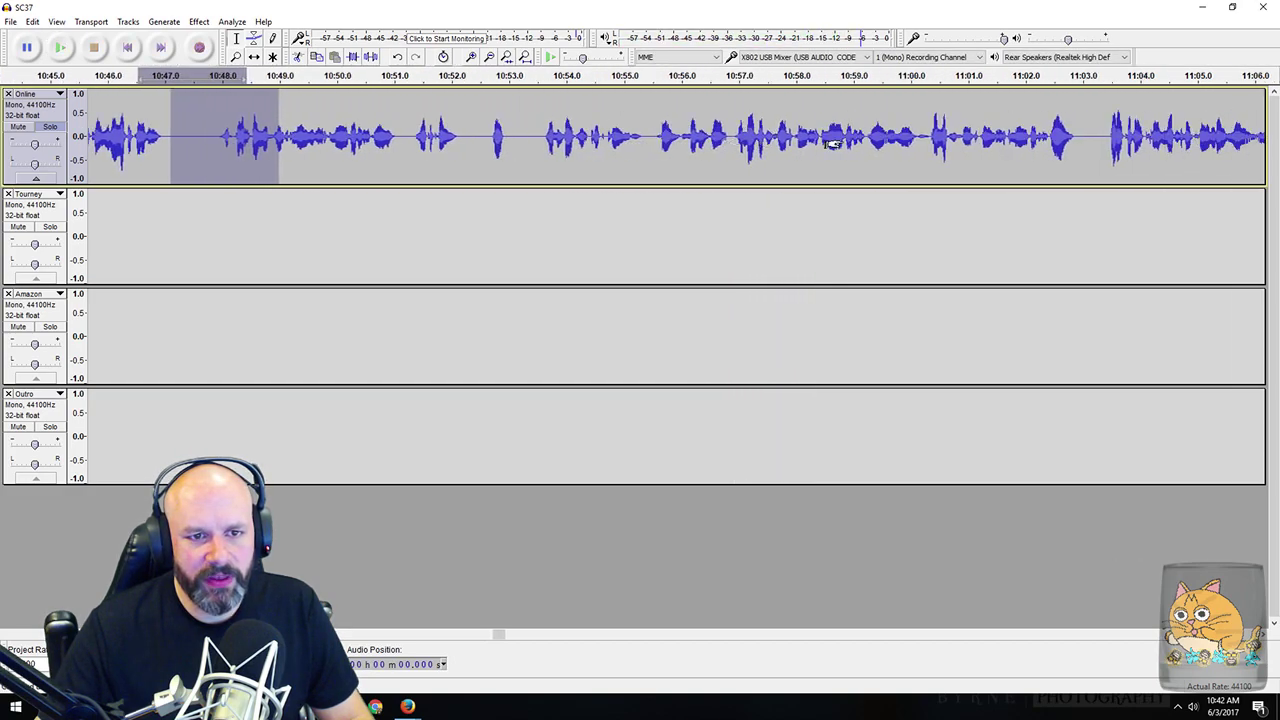
scroll(843, 140, "right", 11)
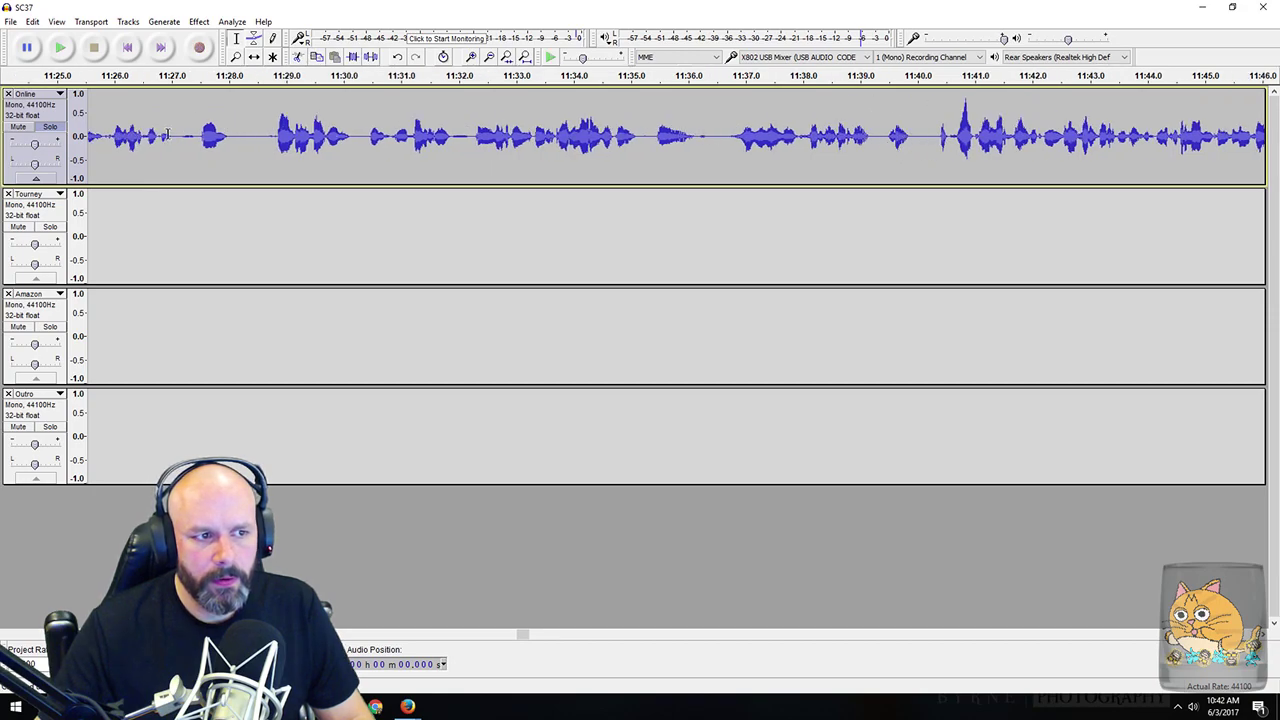
left_click_drag(168, 133, 286, 162)
key("space")
left_click(212, 126)
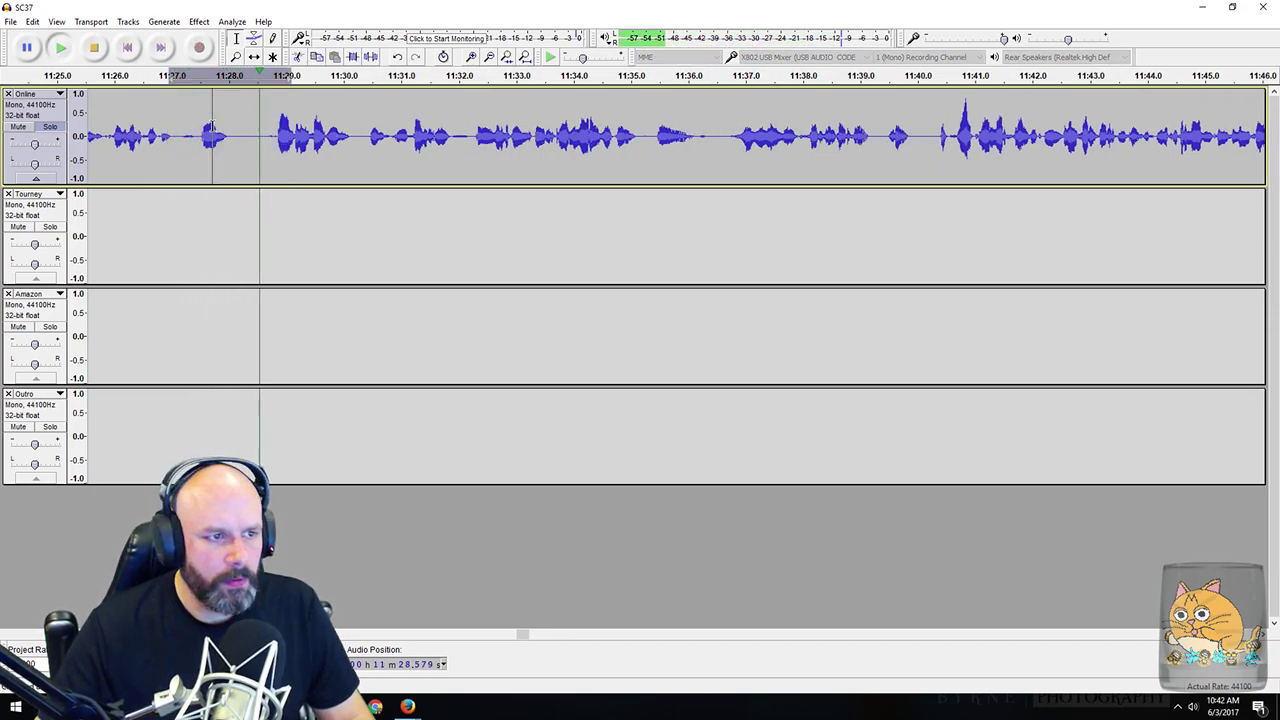
key("space")
left_click_drag(178, 133, 238, 133)
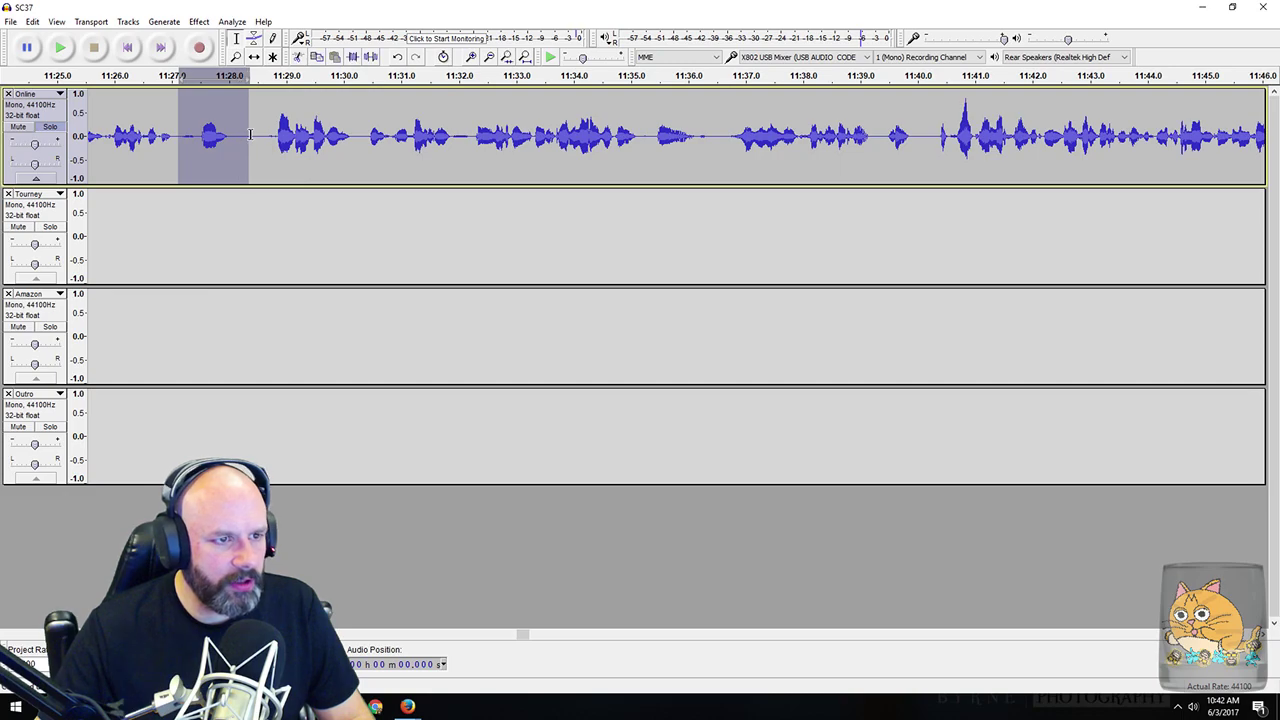
key("Delete")
Step: Play the isolated sound near 11:46 in the Online track, including the section from about 11:45.5 to 11:49.2
scroll(510, 138, "right", 10)
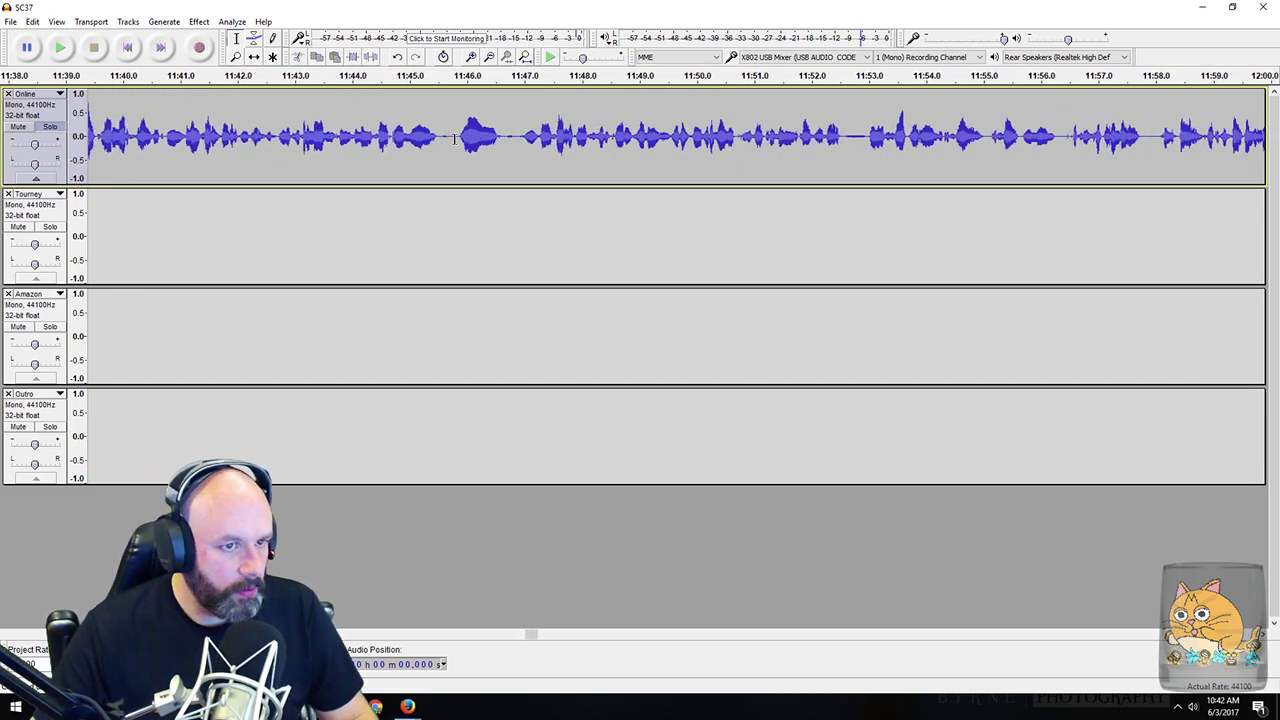
left_click_drag(455, 138, 502, 147)
key("space")
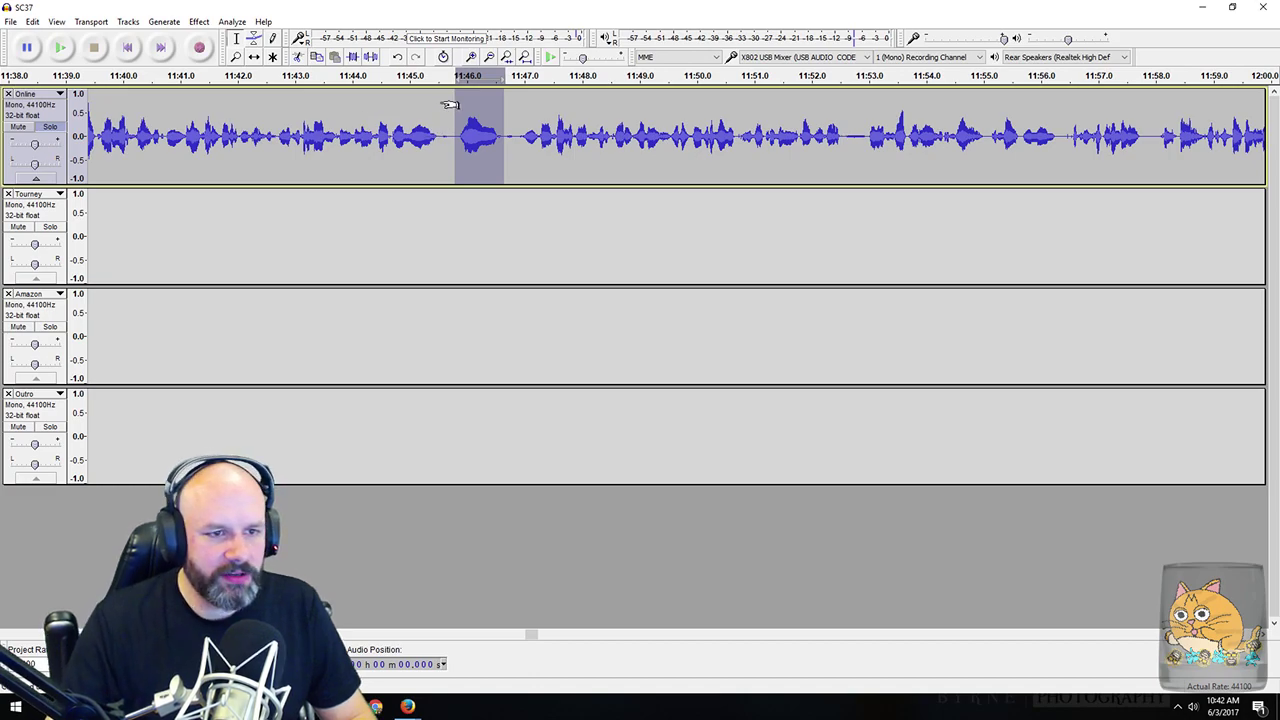
left_click_drag(440, 135, 451, 135)
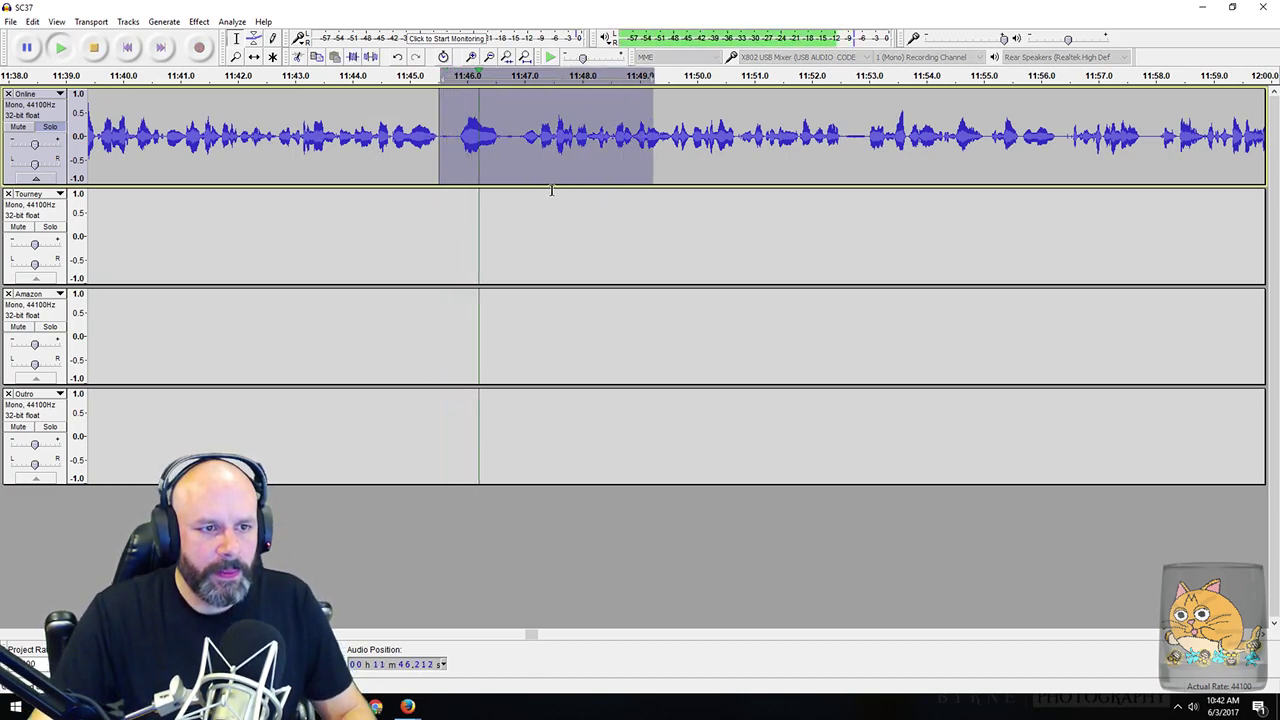
left_click(560, 140)
Step: Shorten the Online track's pause near 12:43, undoing a first cut at about 12:43.2 and cutting from about 12:42.9 instead
scroll(553, 158, "right", 5)
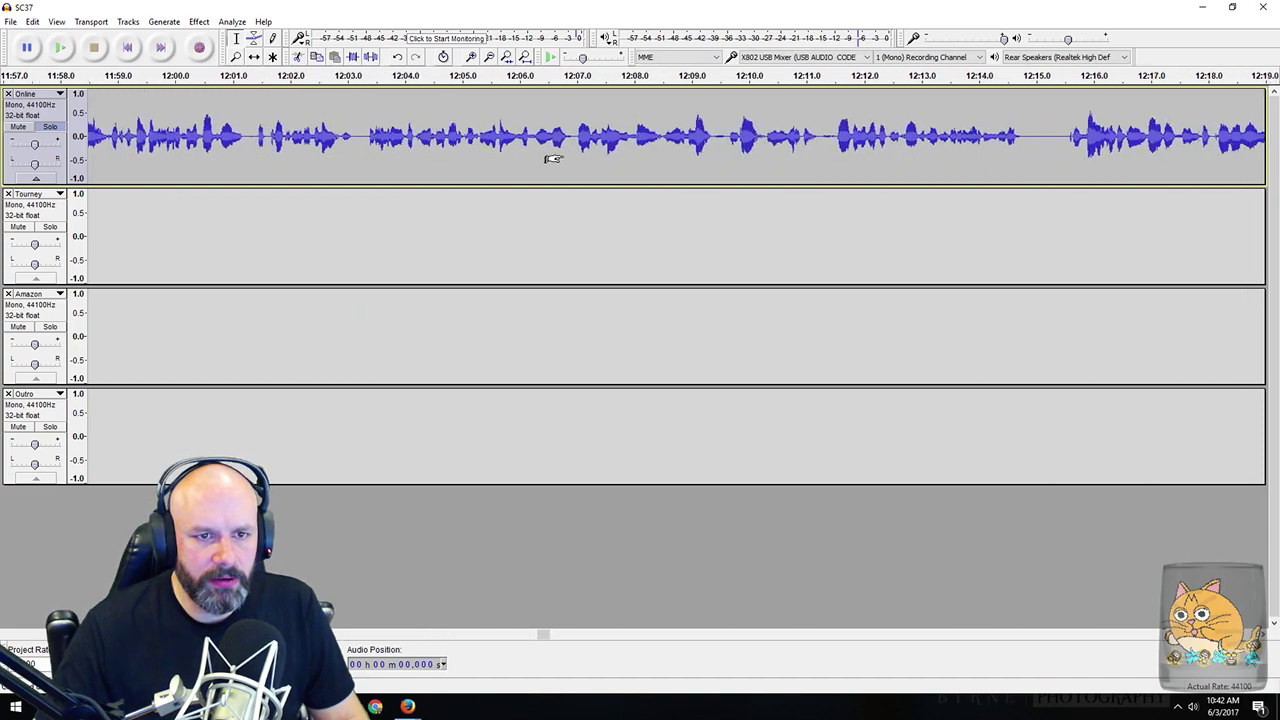
scroll(553, 162, "right", 6)
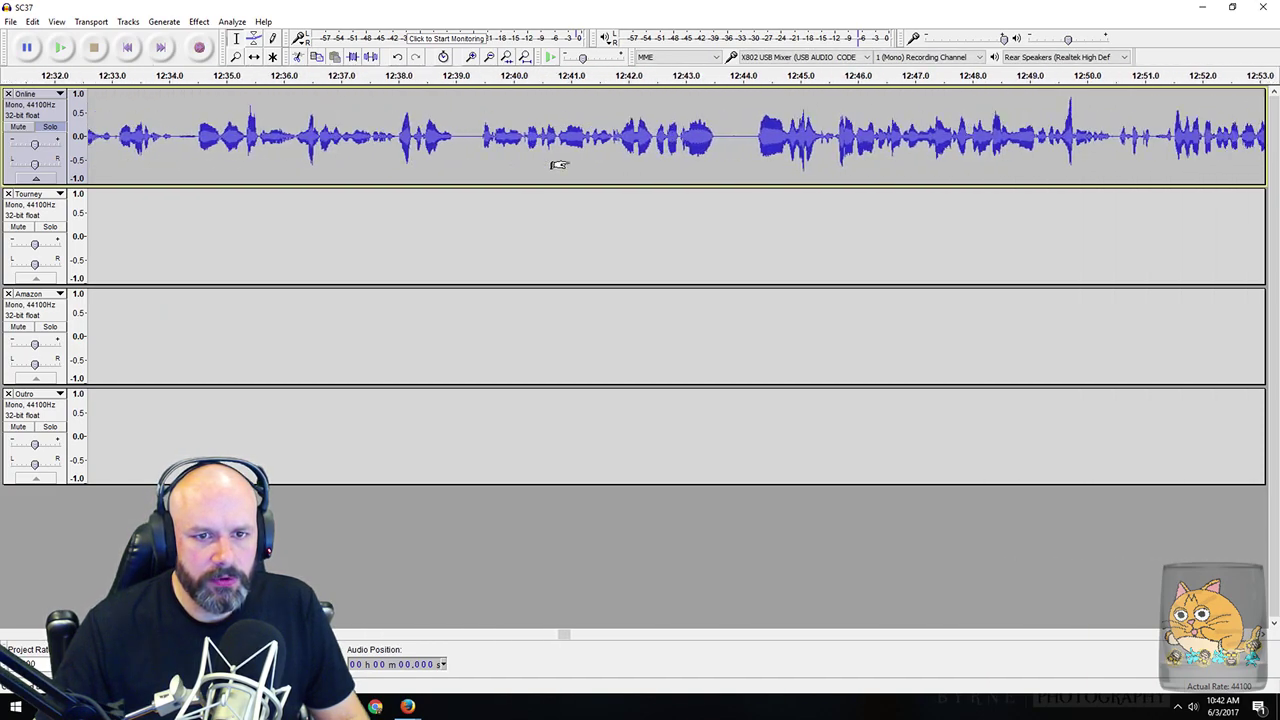
scroll(556, 155, "left", 1)
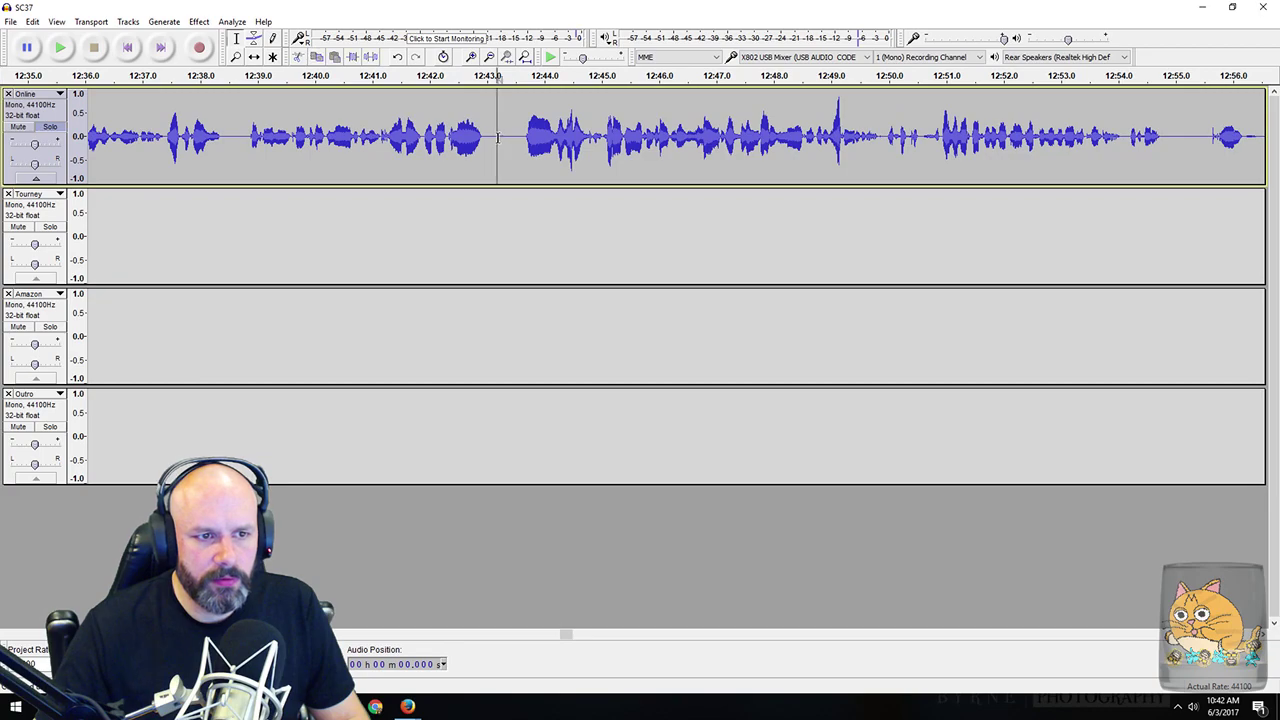
key("Delete")
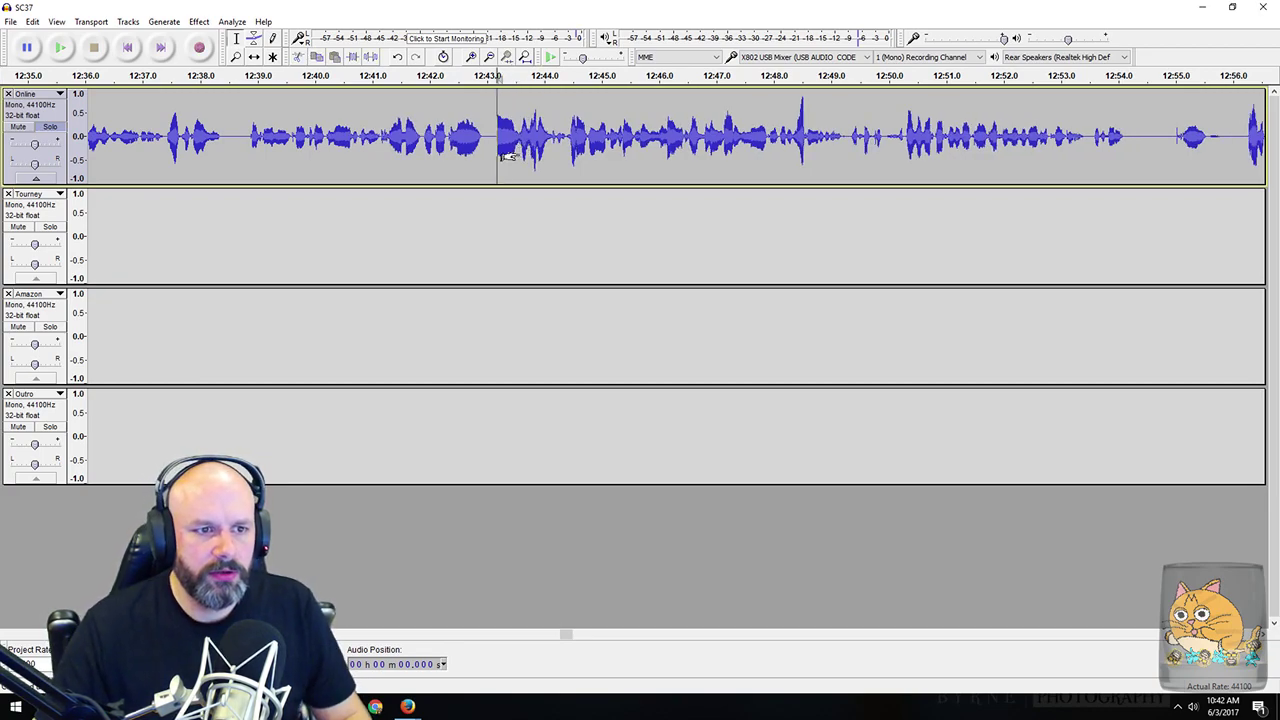
key("ctrl+z")
left_click(482, 140)
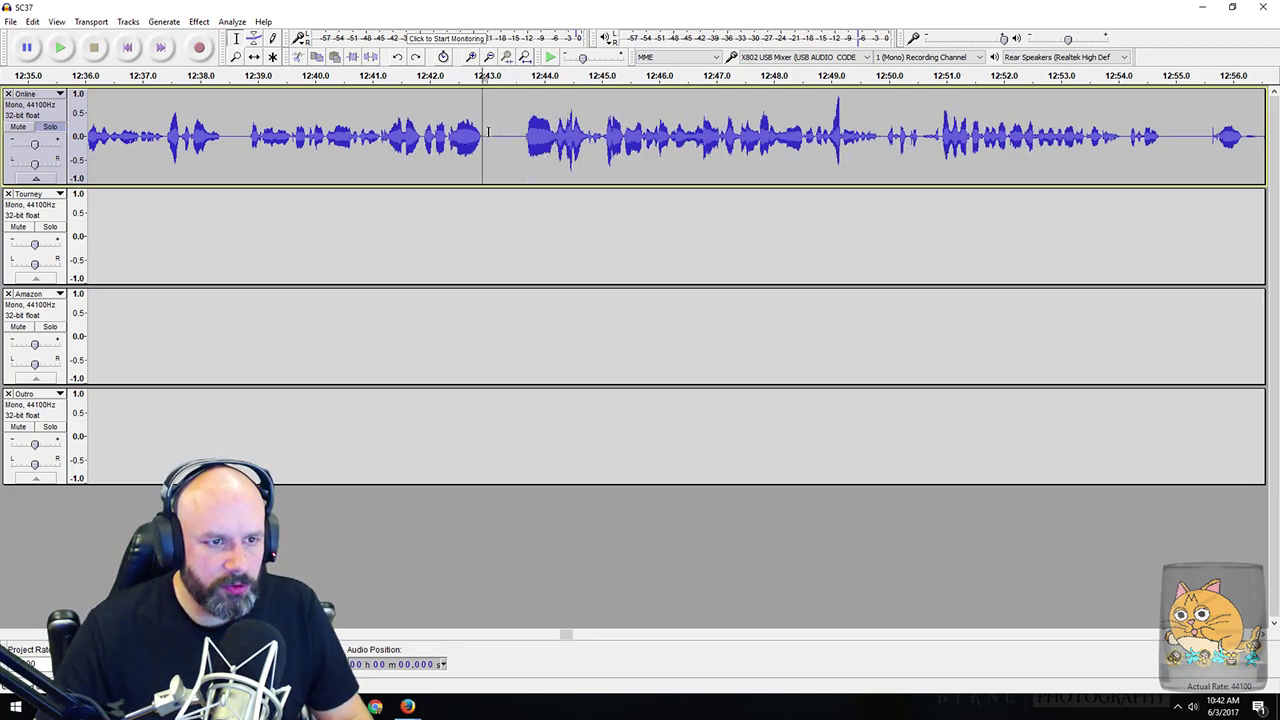
key("Delete")
Step: Play the isolated sound near 13:11, try deleting about 13:10.4 to 13:11.5, play across the join, and undo the deletion
scroll(537, 175, "right", 10)
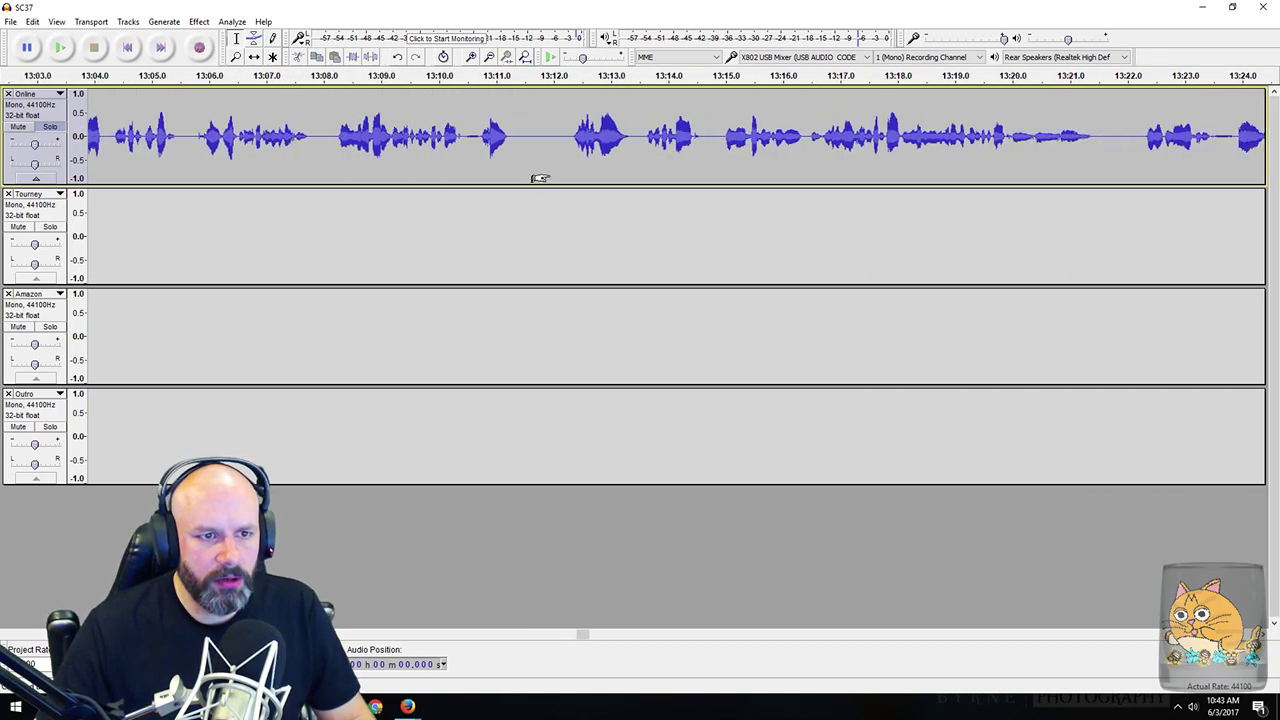
left_click_drag(479, 140, 543, 160)
key("space")
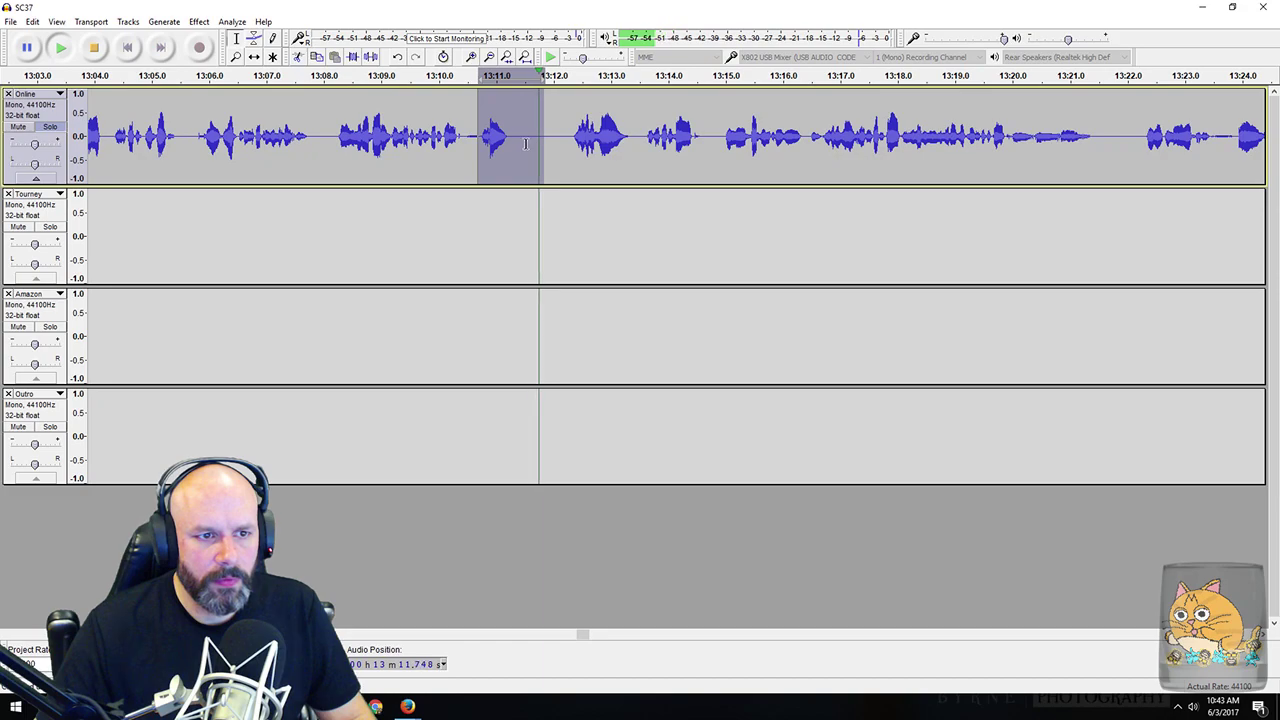
left_click_drag(464, 136, 521, 148)
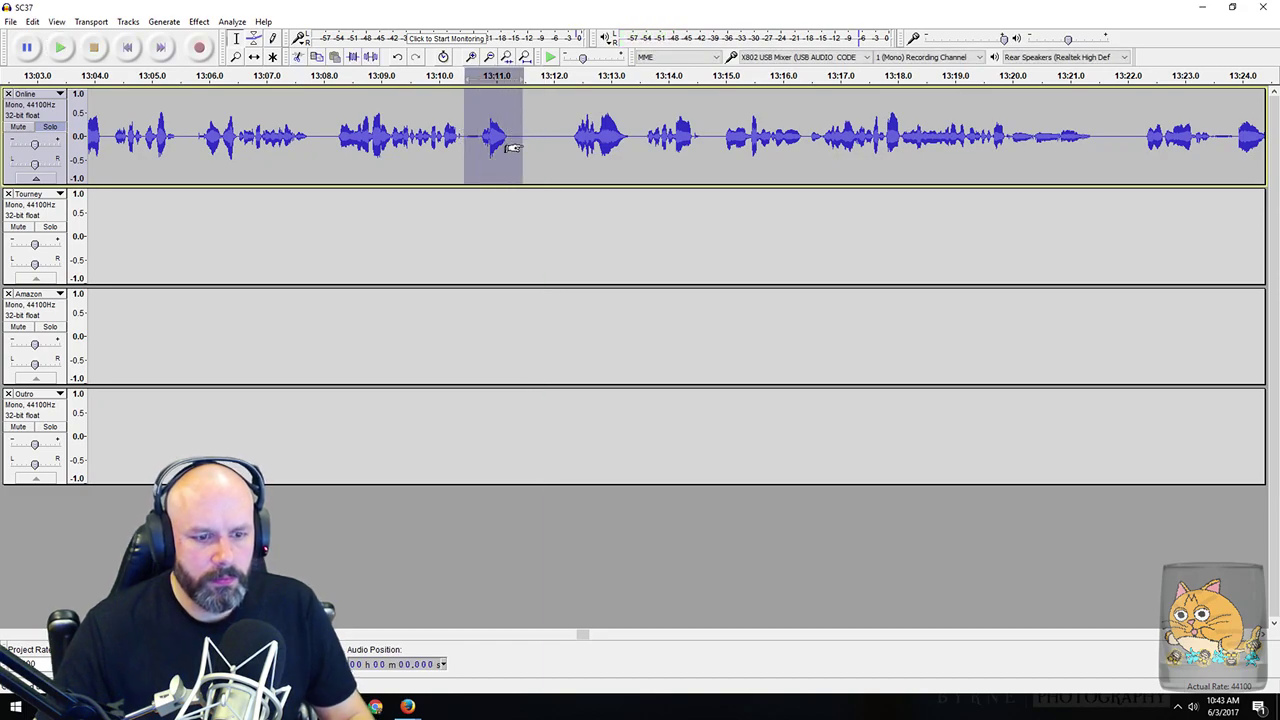
key("Delete")
left_click_drag(383, 140, 650, 150)
key("space")
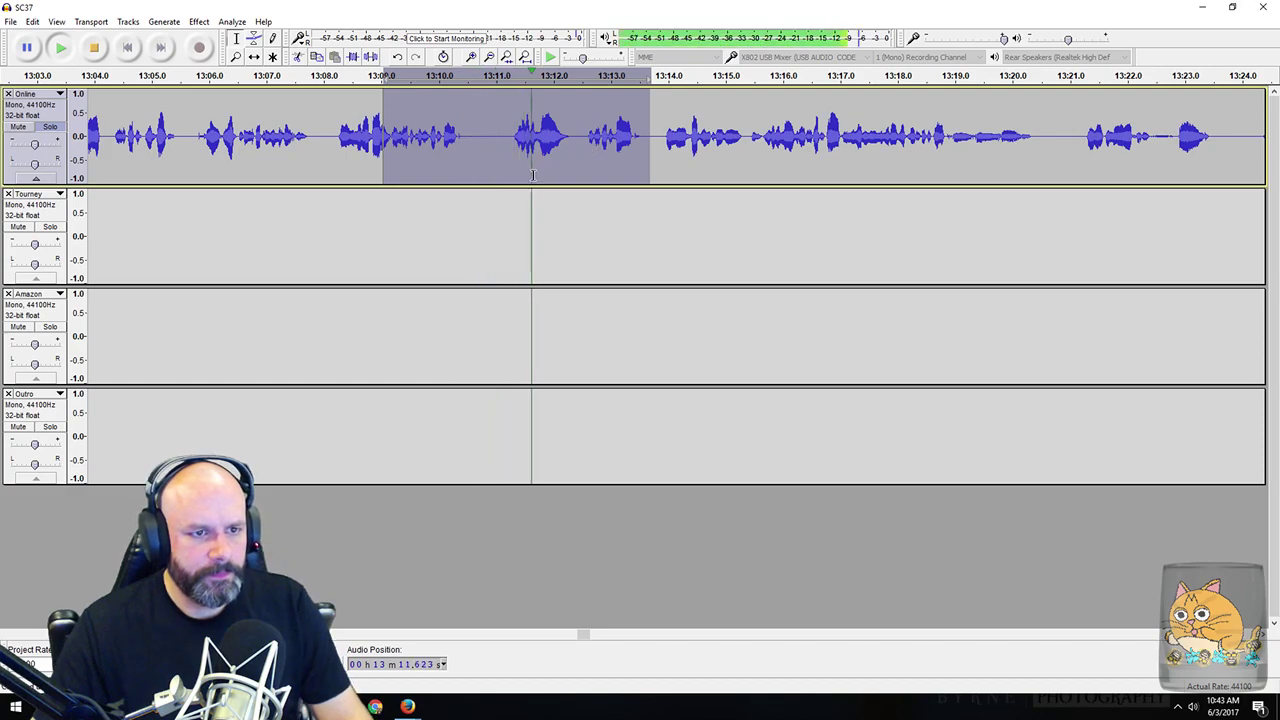
key("space")
key("ctrl+z")
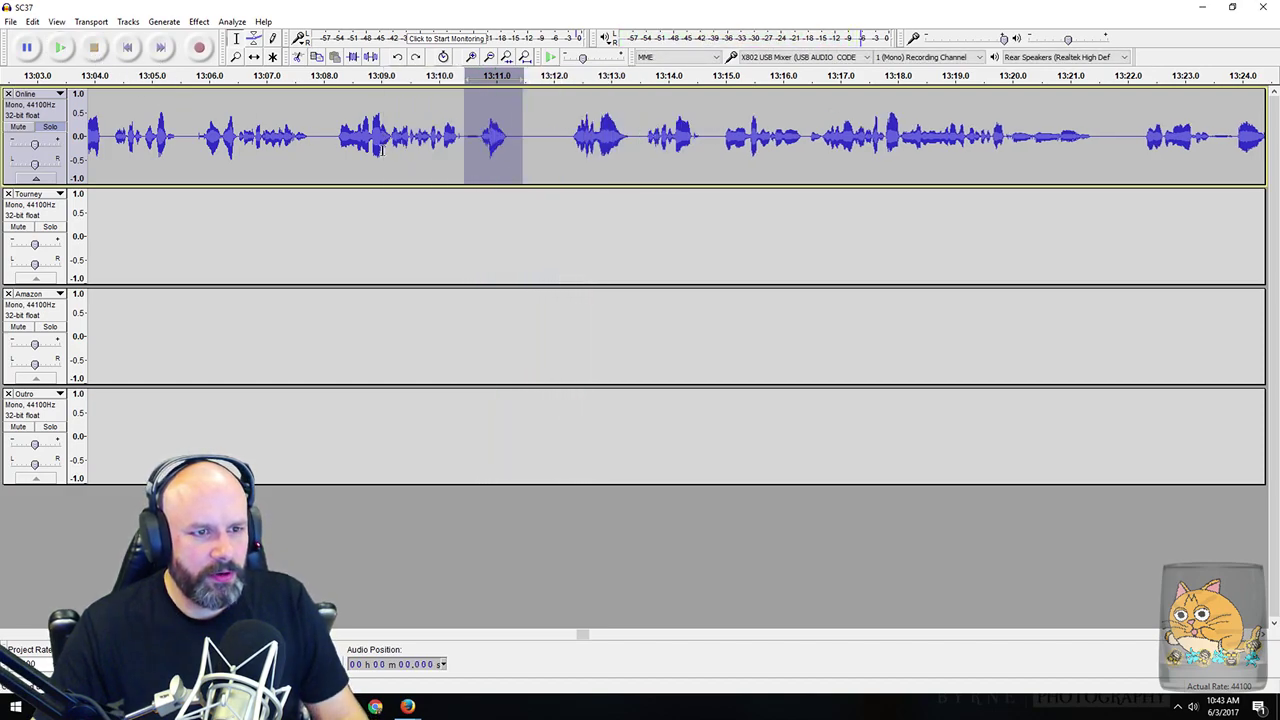
Step: Delete the pause from about 13:11.4 to 13:12.3 in the Online track
left_click_drag(527, 140, 574, 145)
key("Delete")
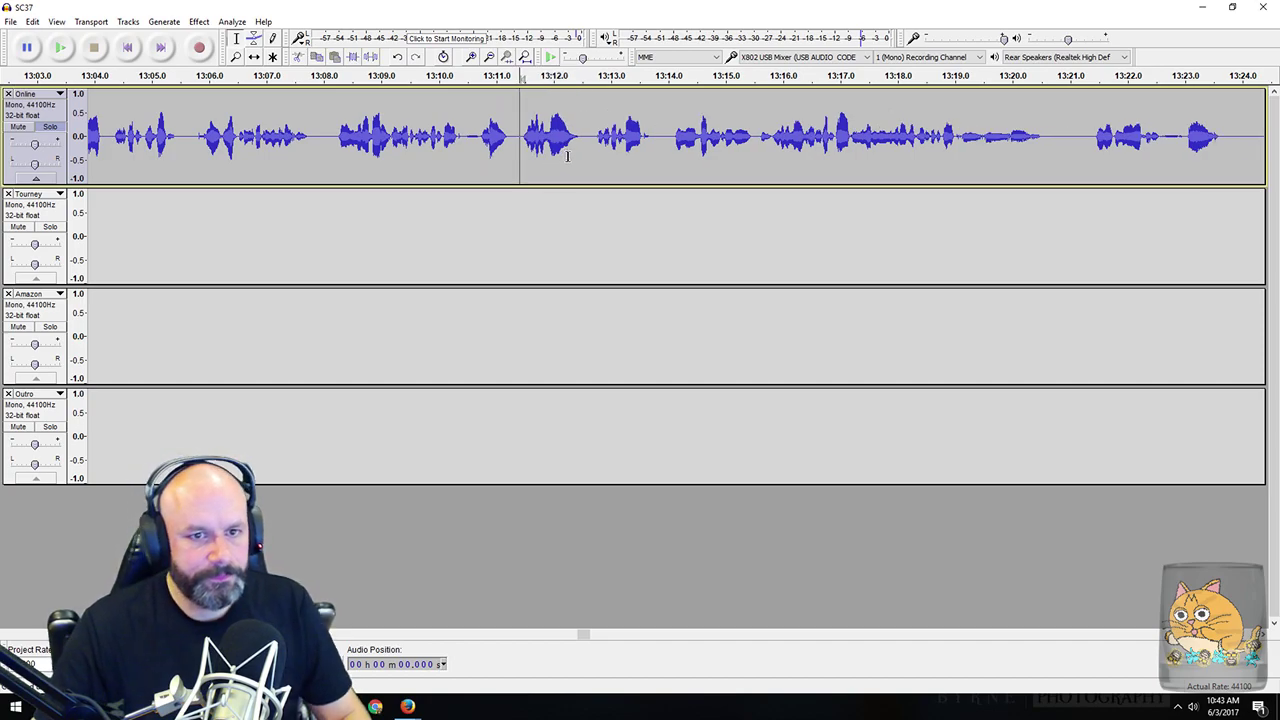
Step: Play the Online track around the isolated sound near 13:45.6 and delete a section about 1.6 s long containing it
scroll(567, 155, "right", 10)
scroll(537, 164, "right", 7)
left_click_drag(646, 145, 704, 146)
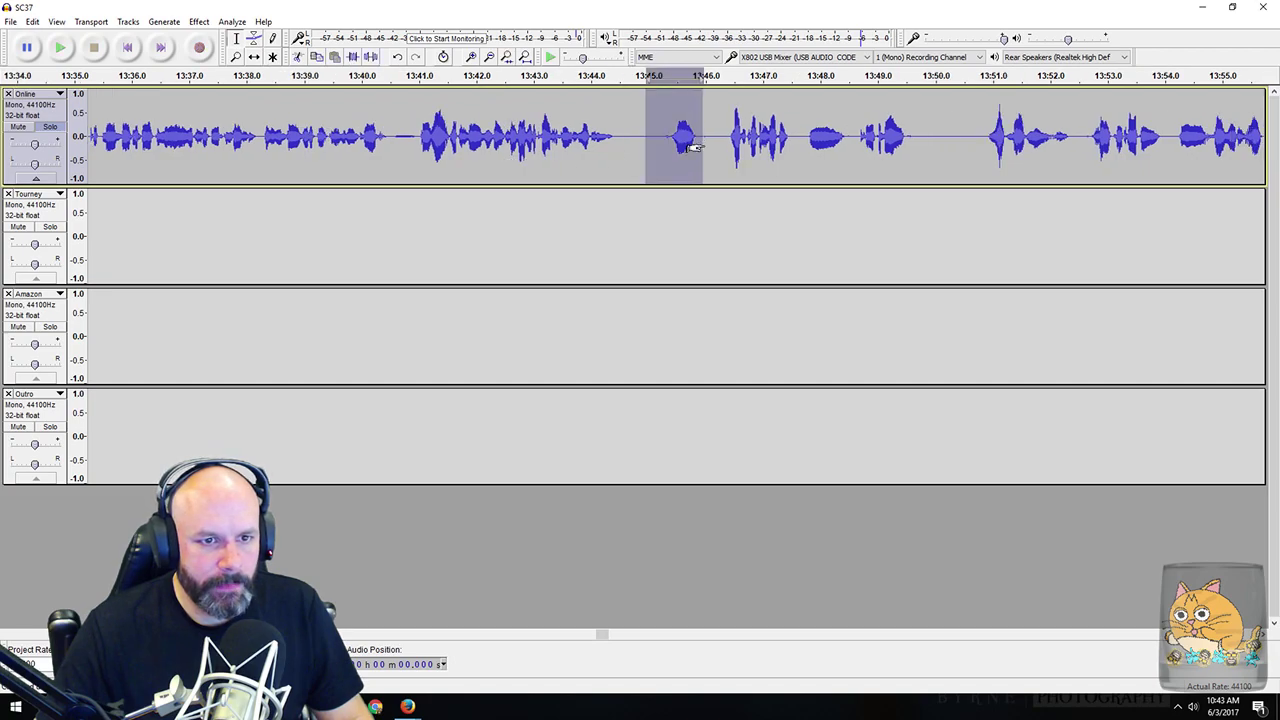
key("space")
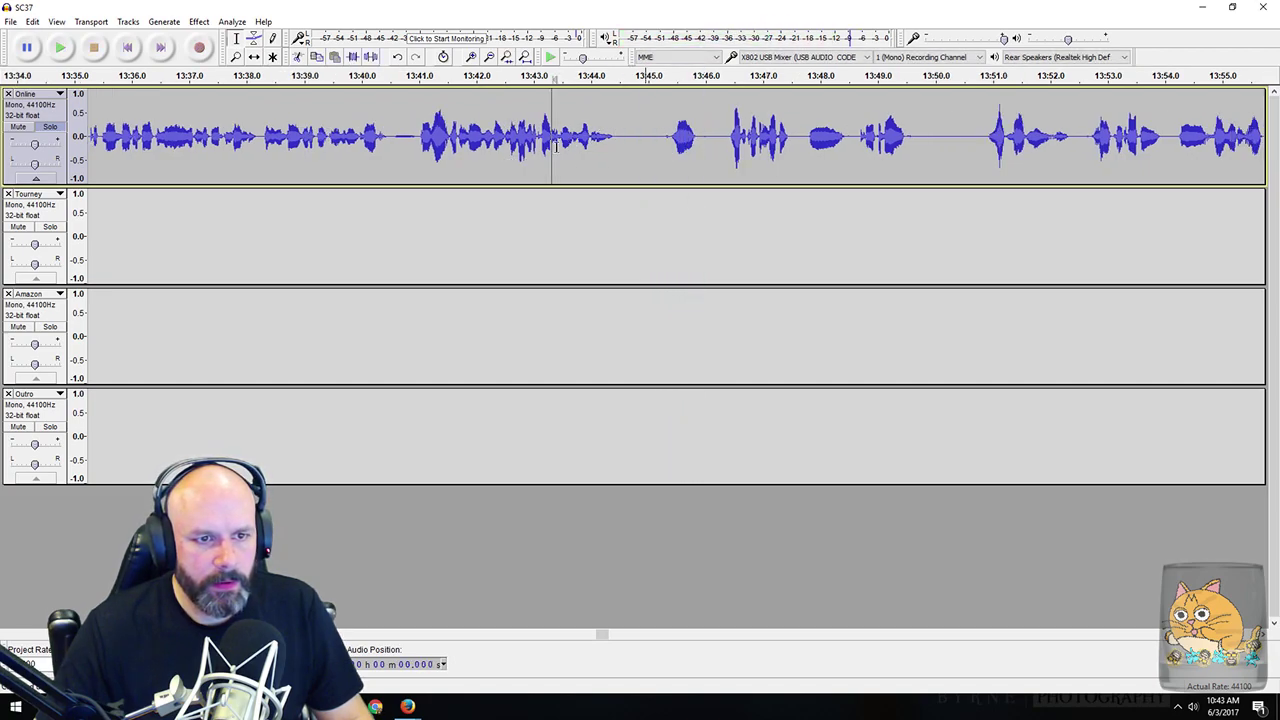
left_click_drag(551, 145, 830, 165)
key("space")
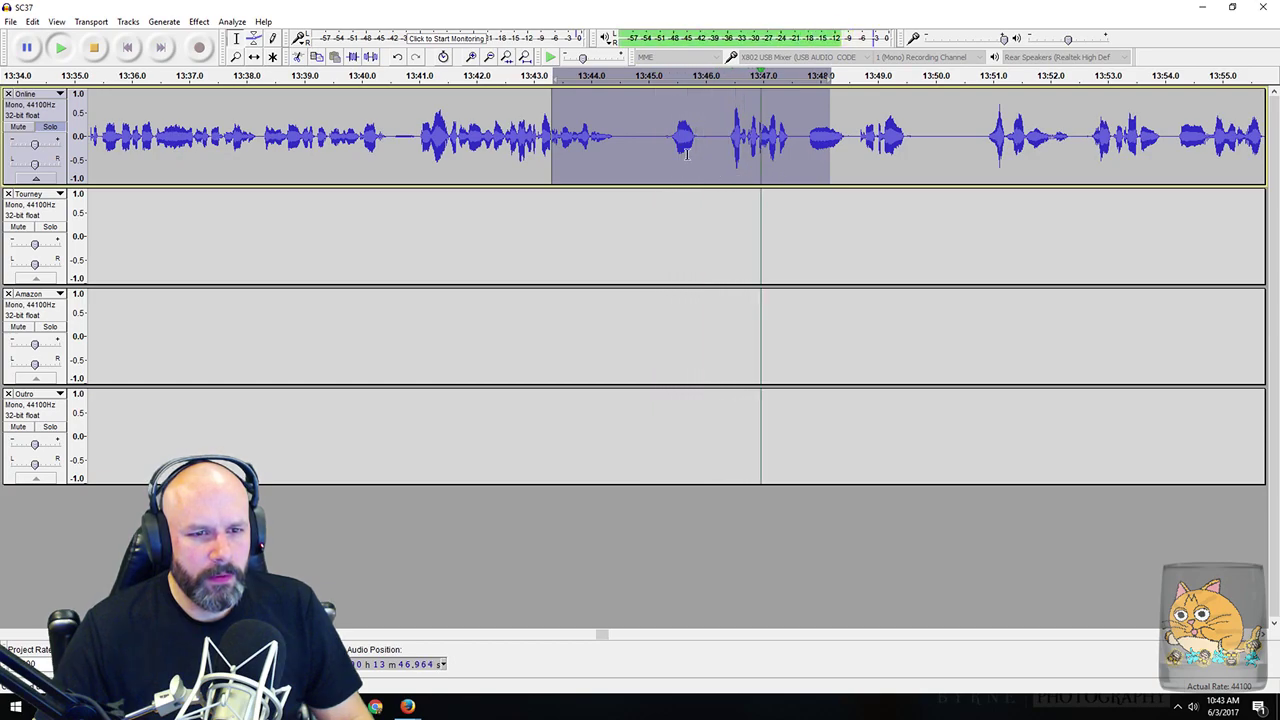
left_click_drag(636, 134, 764, 158)
key("Delete")
Step: Play the Online track's sound near 13:46.5, including the surrounding section from about 13:45.4 to 13:47.8
key("space")
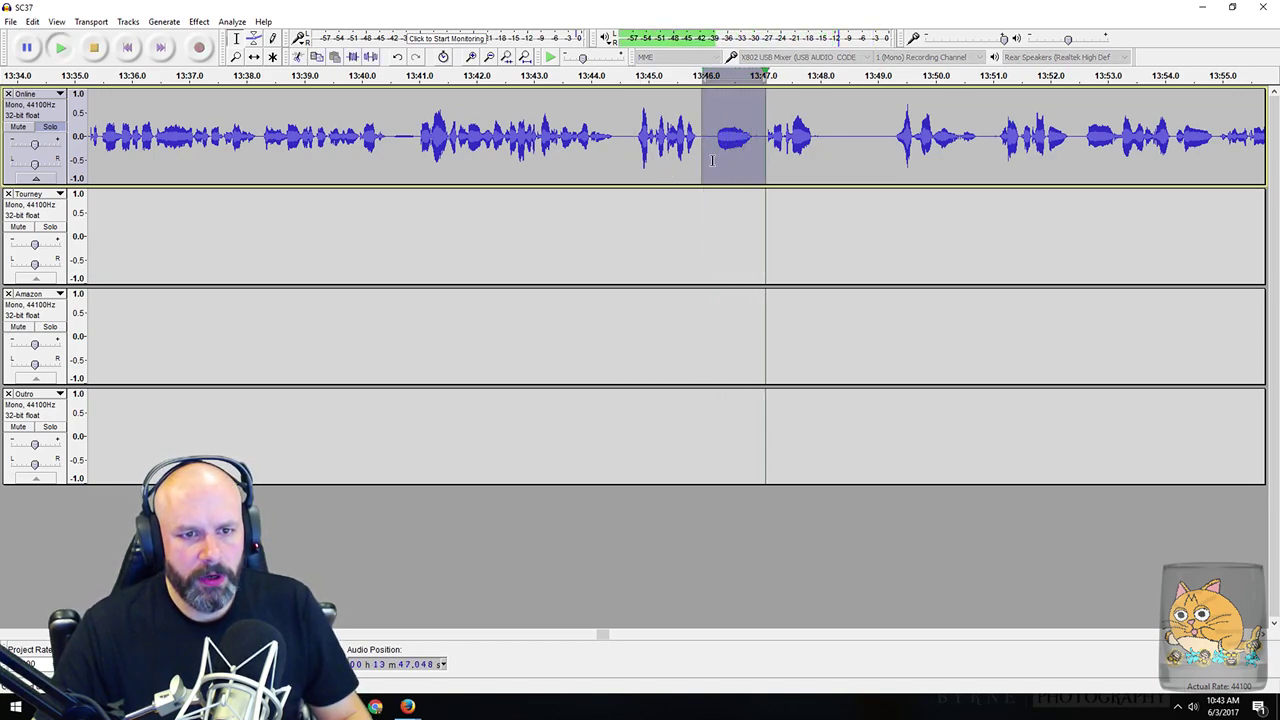
left_click_drag(706, 140, 674, 148)
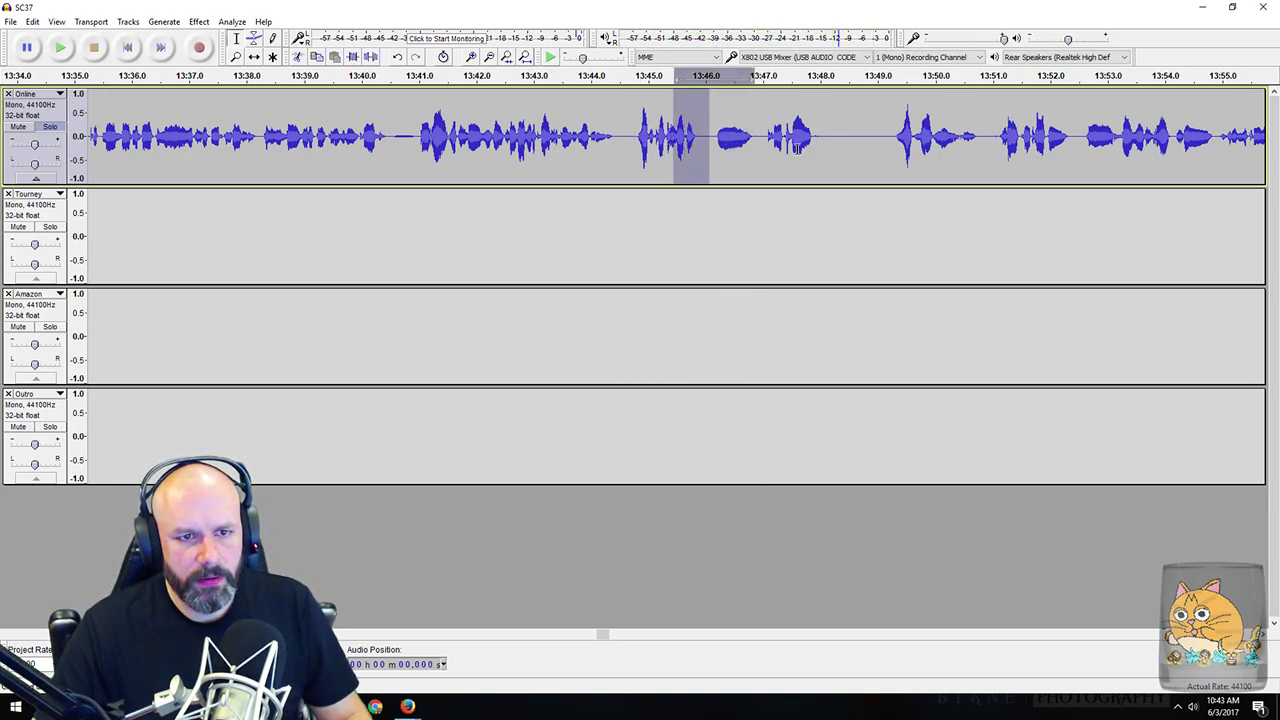
left_click(808, 150, "shift")
key("space")
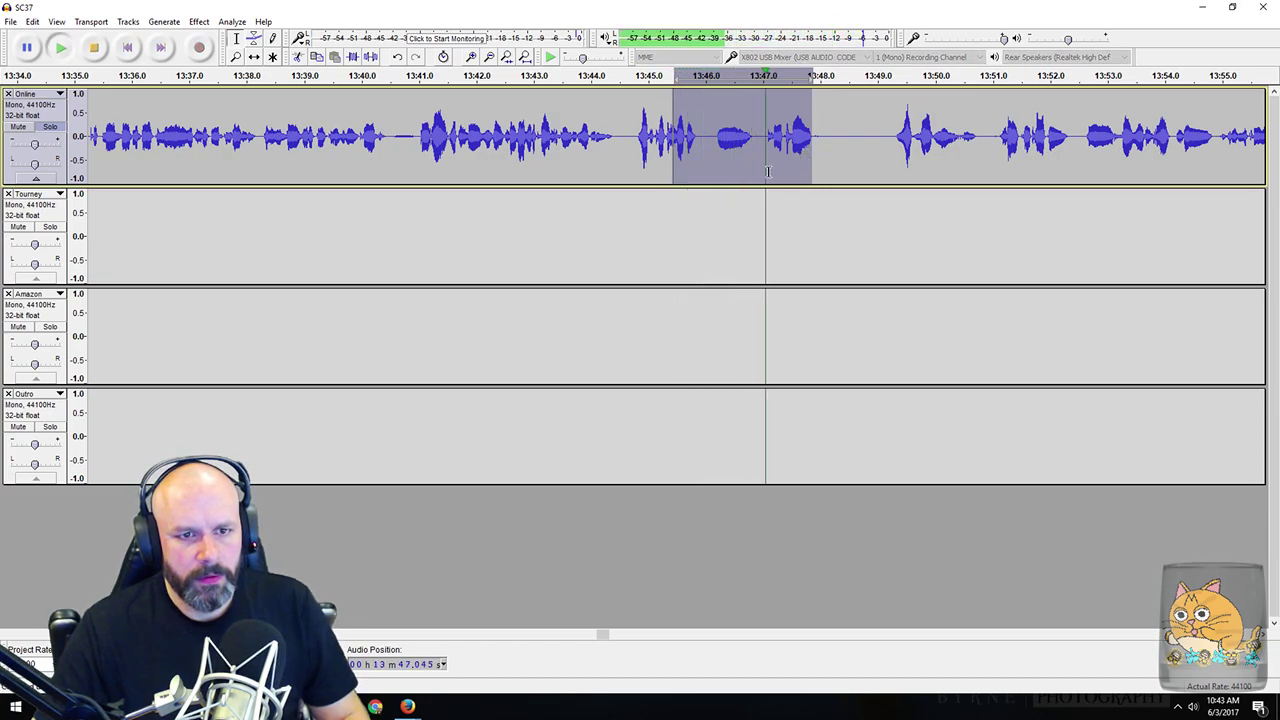
scroll(757, 150, "right", 10)
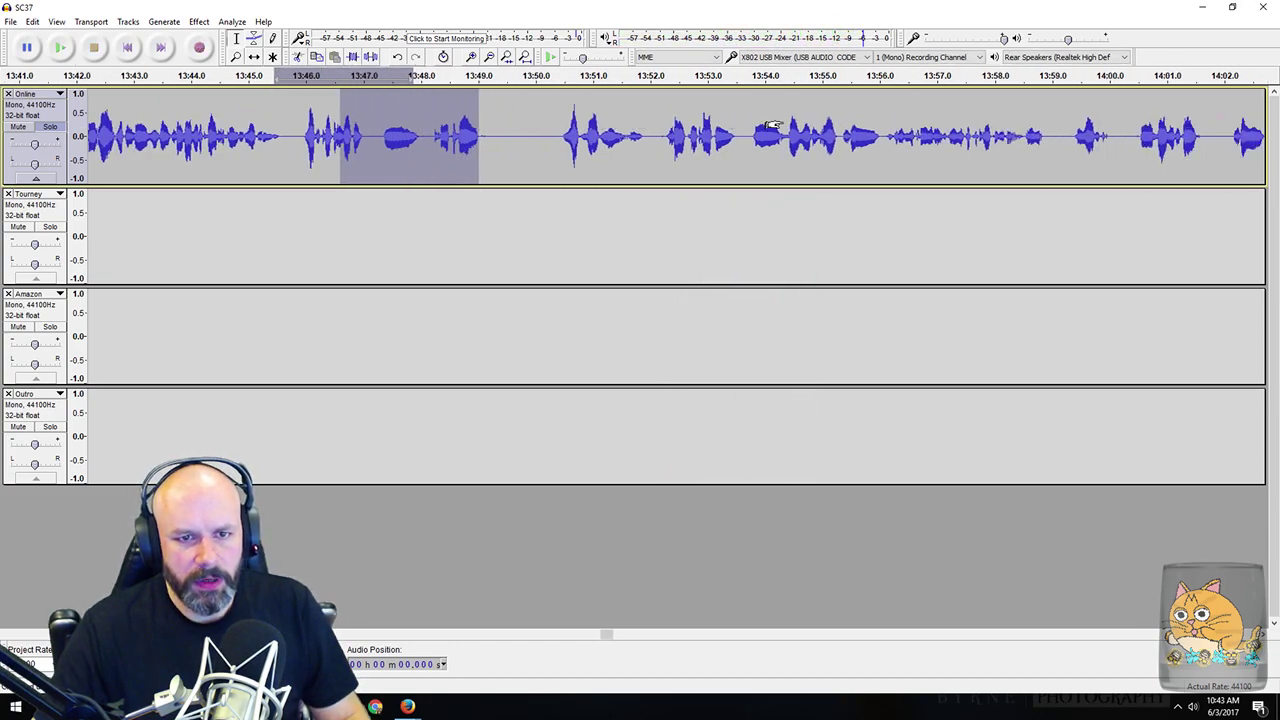
Step: Delete about 2.3 s of the pause starting near 14:29.3 in the Online track and play across the join
scroll(745, 140, "right", 14)
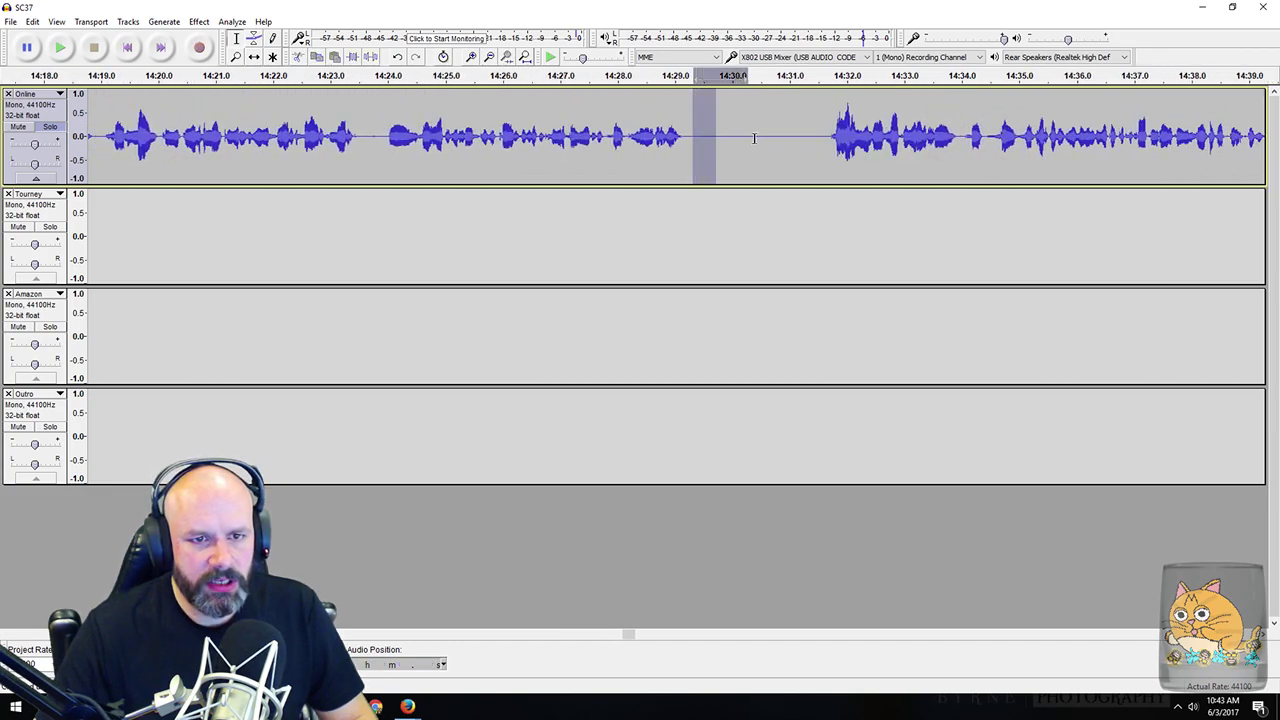
left_click_drag(745, 137, 824, 145)
key("Delete")
left_click(755, 160, "shift")
key("space")
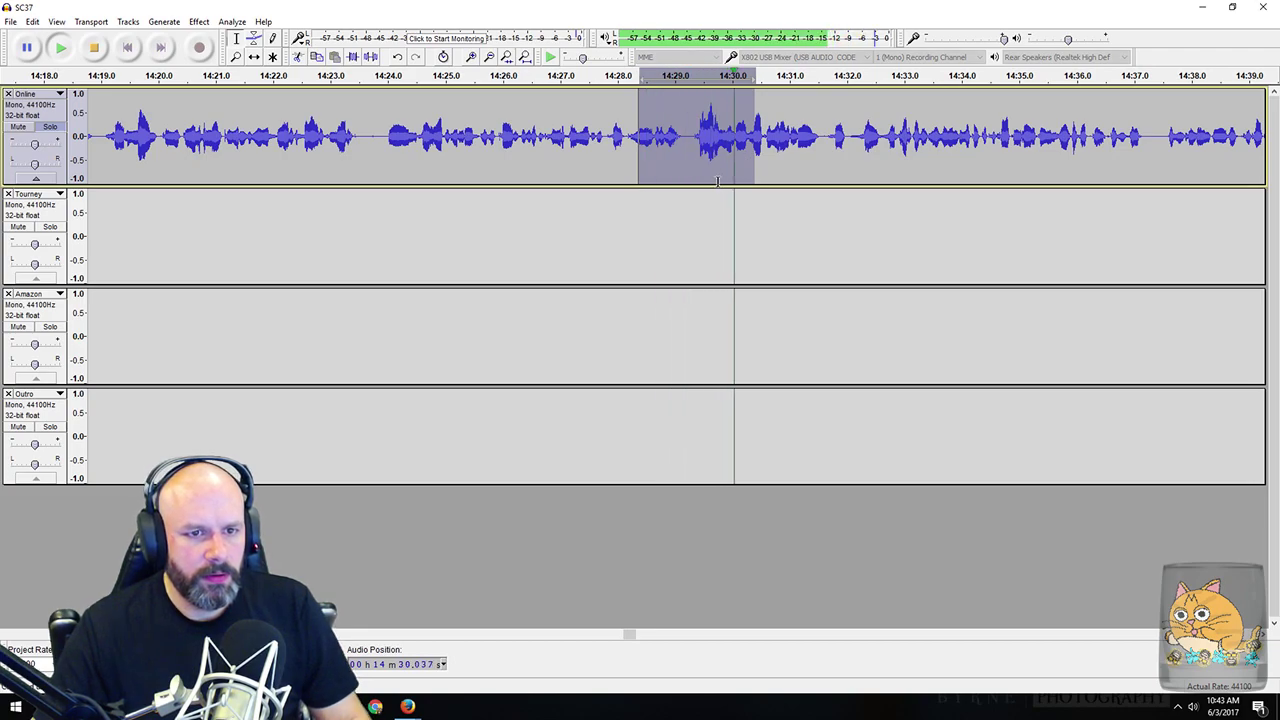
Step: Trim the pause near 15:06 and delete the one from about 15:22.8 to 15:23.7 in the Online track
scroll(690, 145, "right", 8)
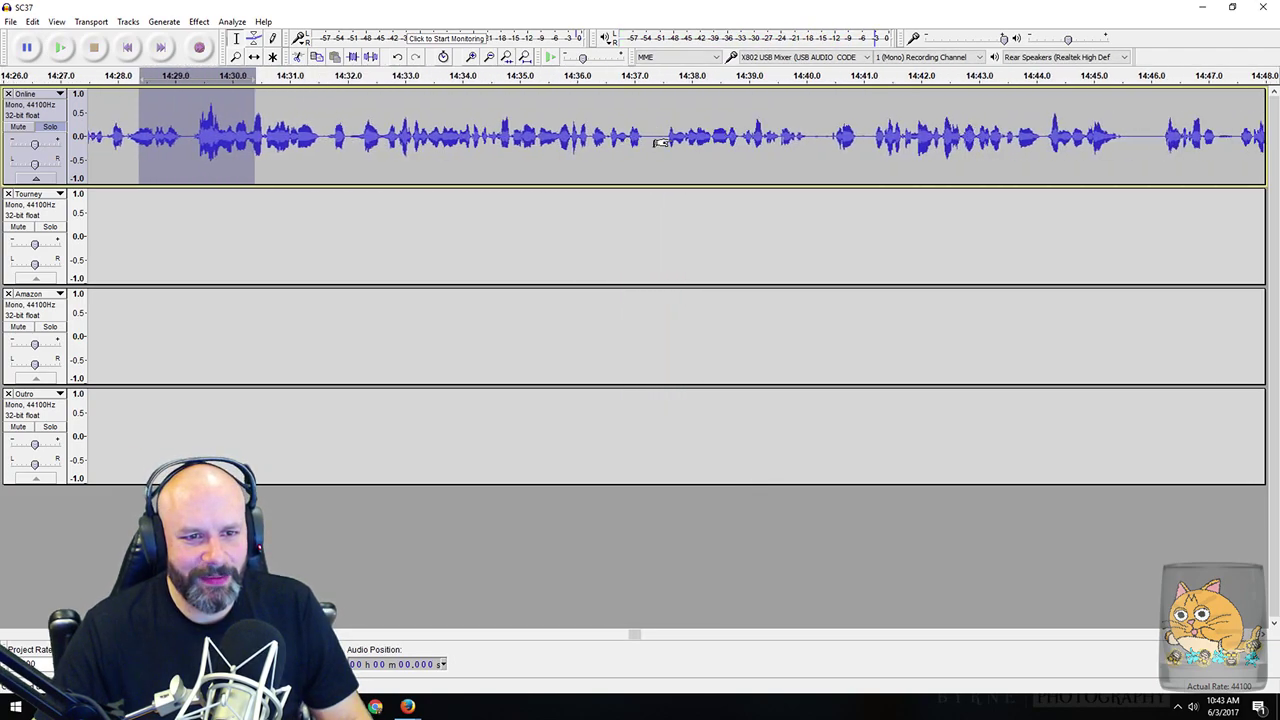
scroll(660, 145, "right", 12)
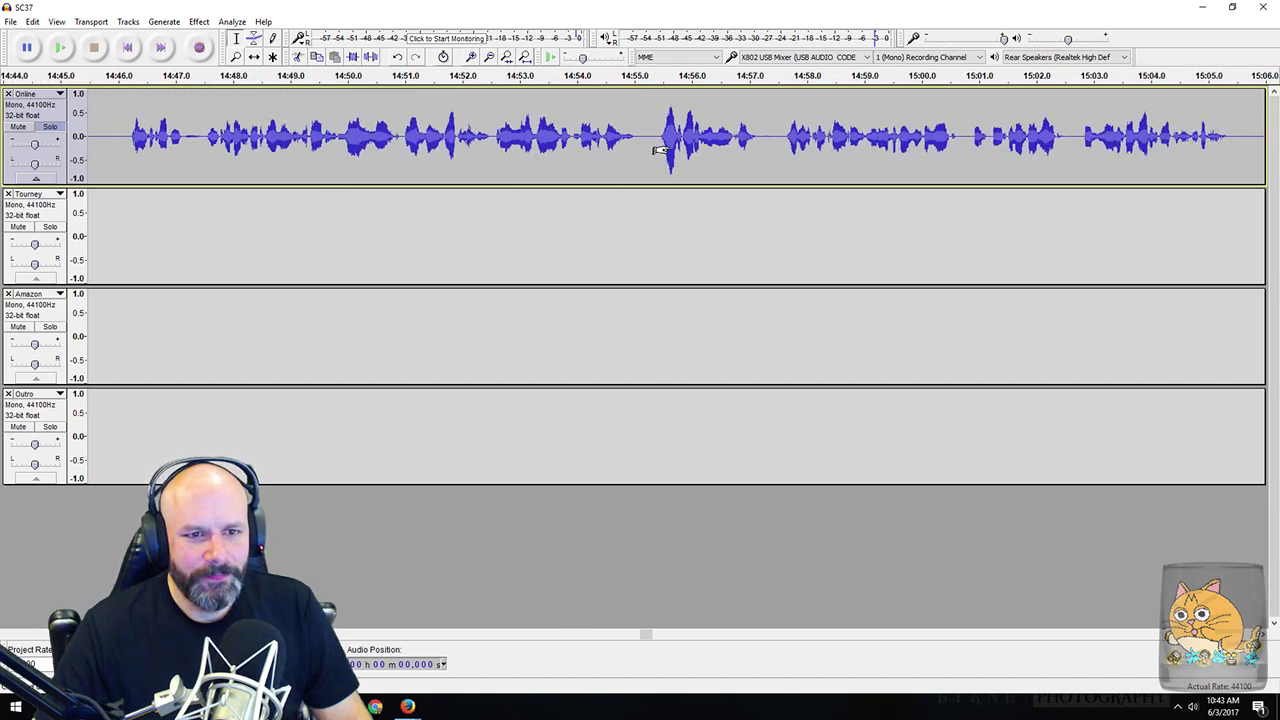
scroll(660, 148, "right", 3)
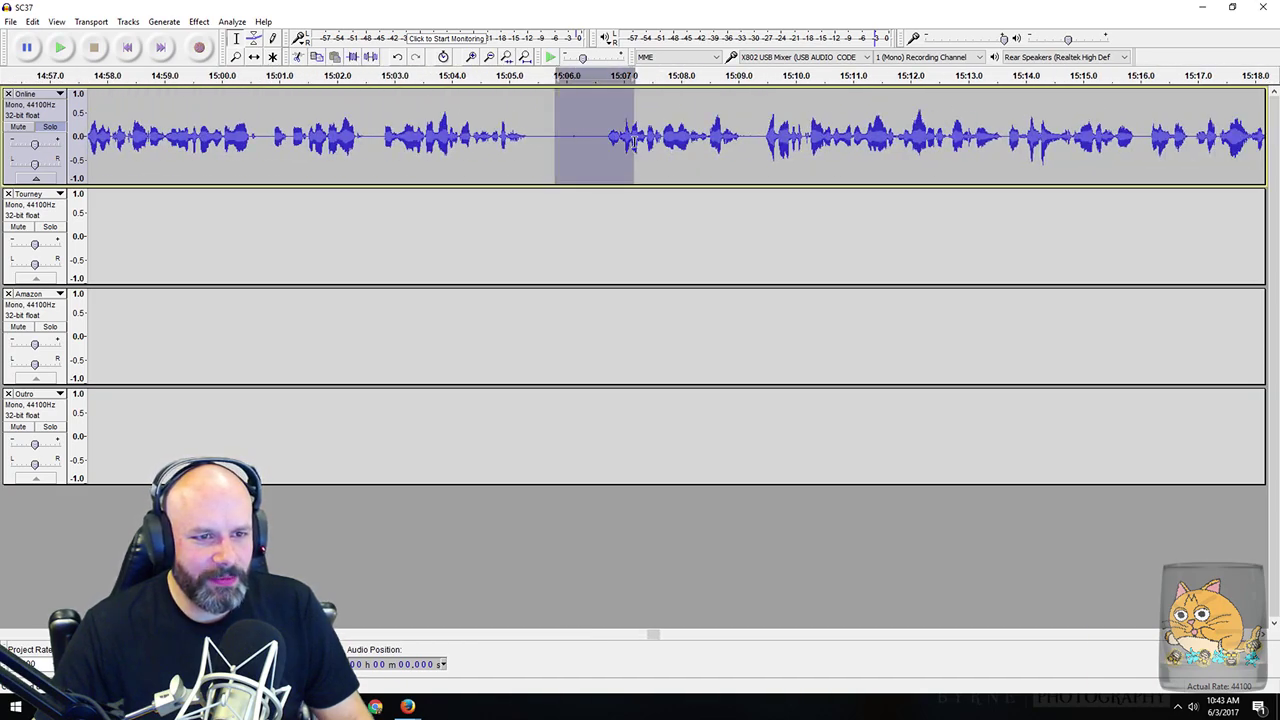
scroll(591, 155, "right", 12)
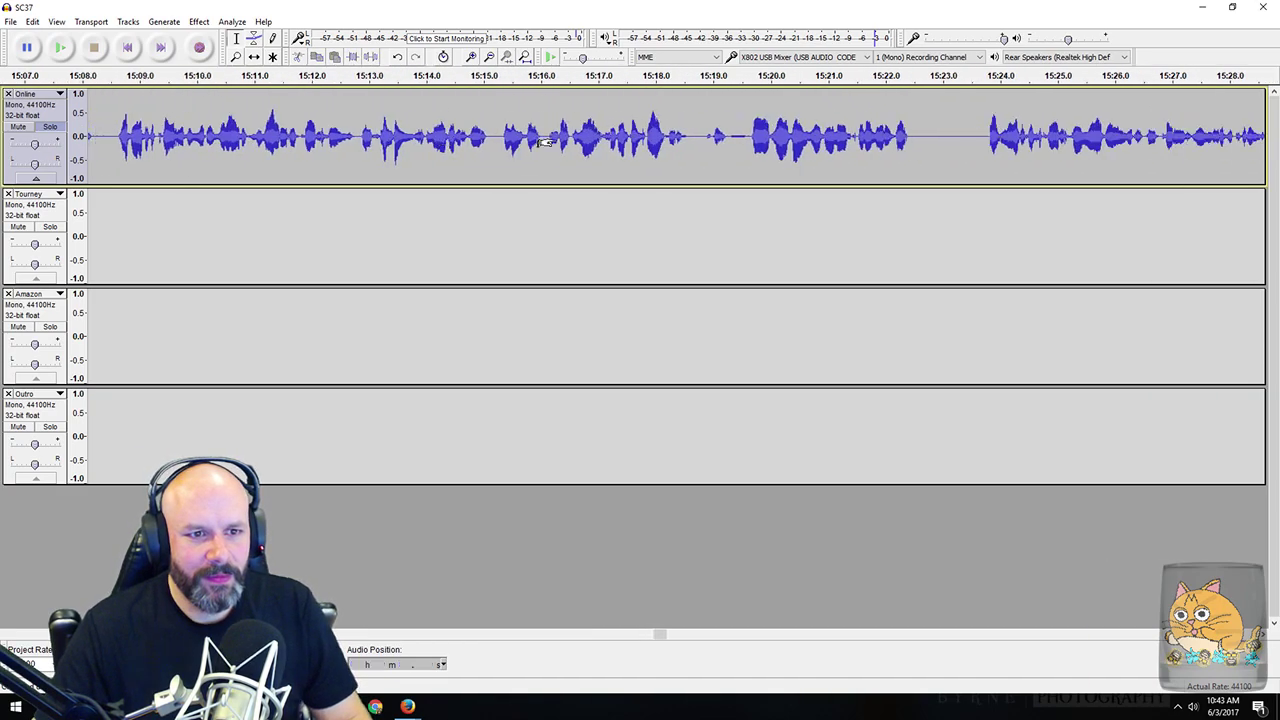
scroll(545, 143, "left", 3)
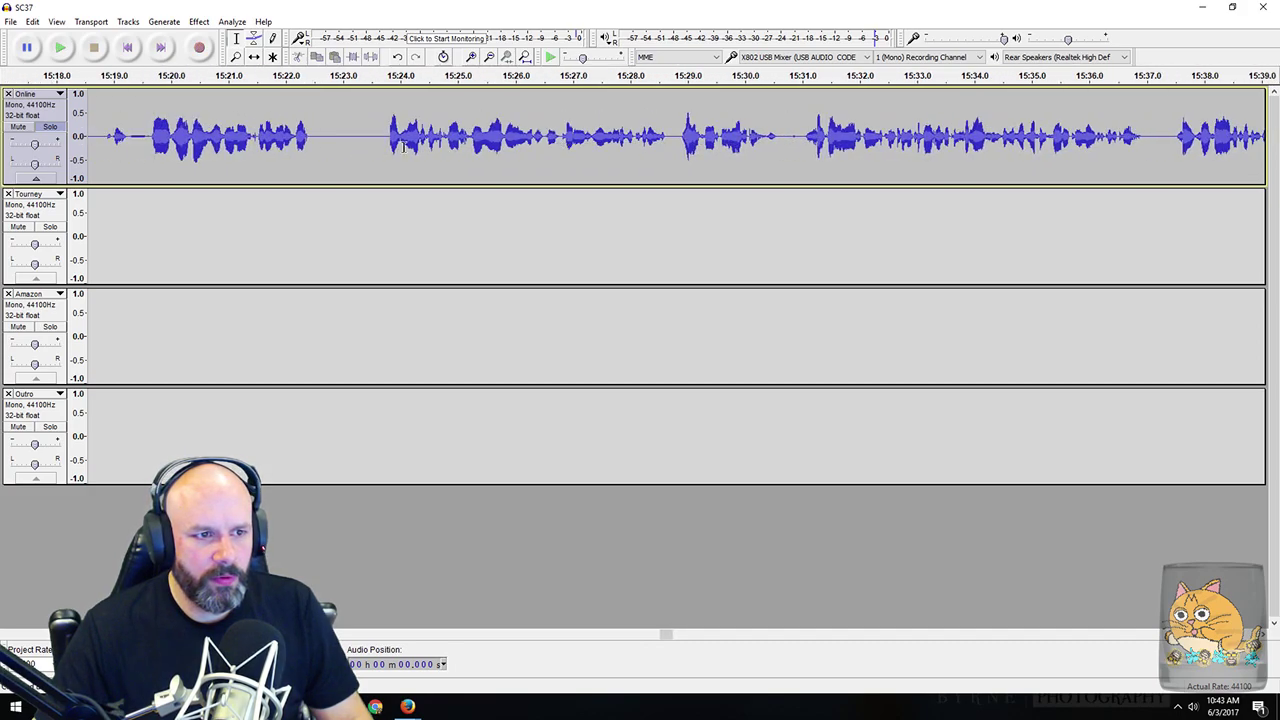
left_click_drag(334, 142, 385, 142)
key("Delete")
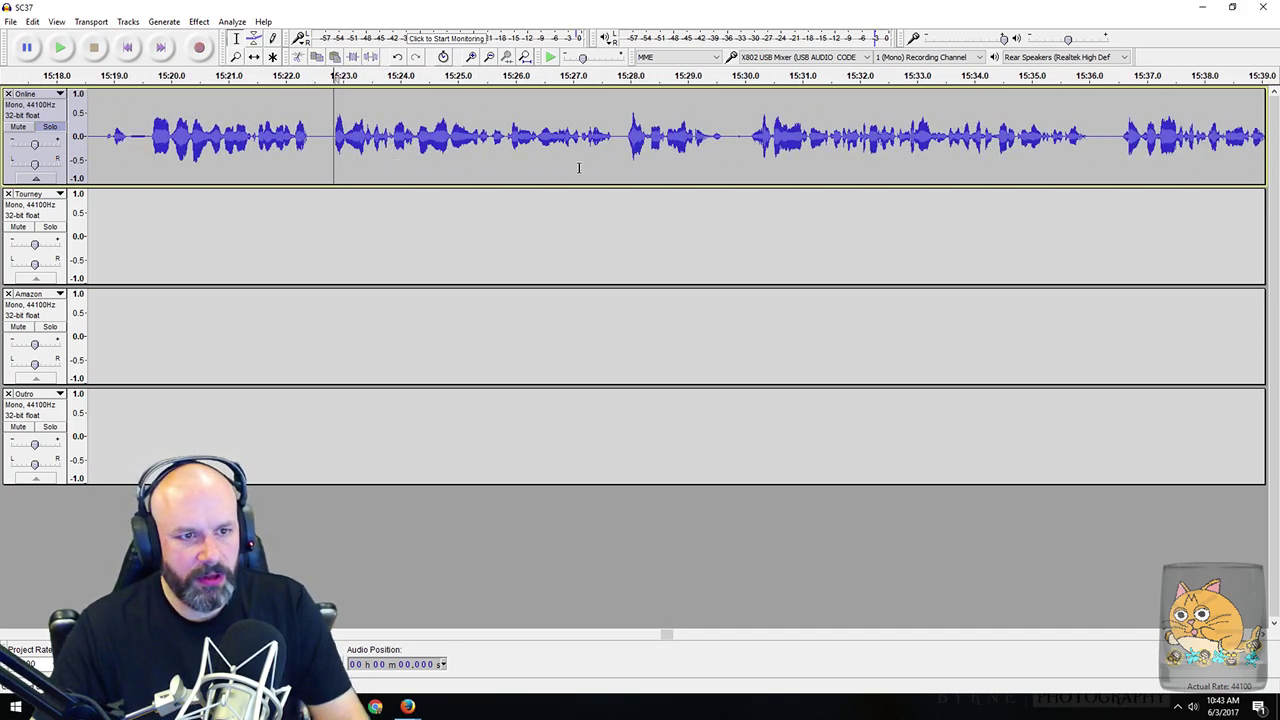
Step: Delete the faint noise from about 15:54.3 to 15:55.3 and the small stray sound from about 16:07.9 to 16:08.3 in the Online track
scroll(614, 140, "right", 15)
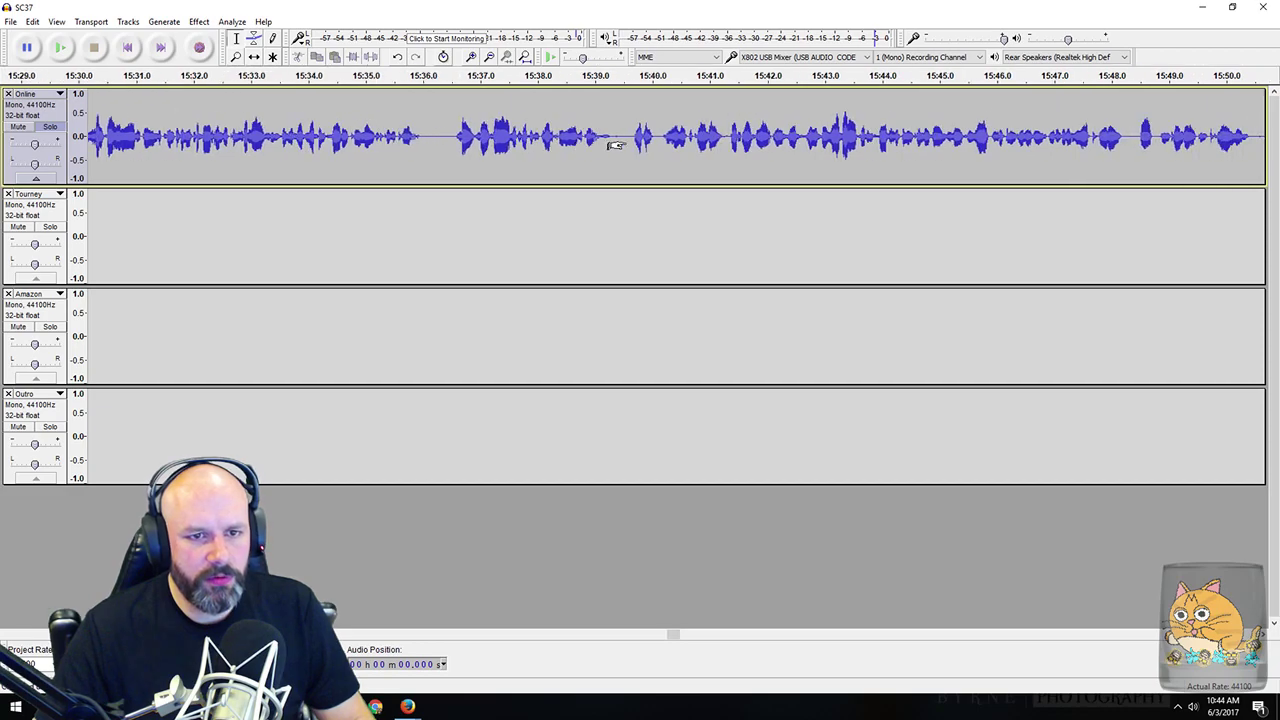
scroll(614, 145, "right", 9)
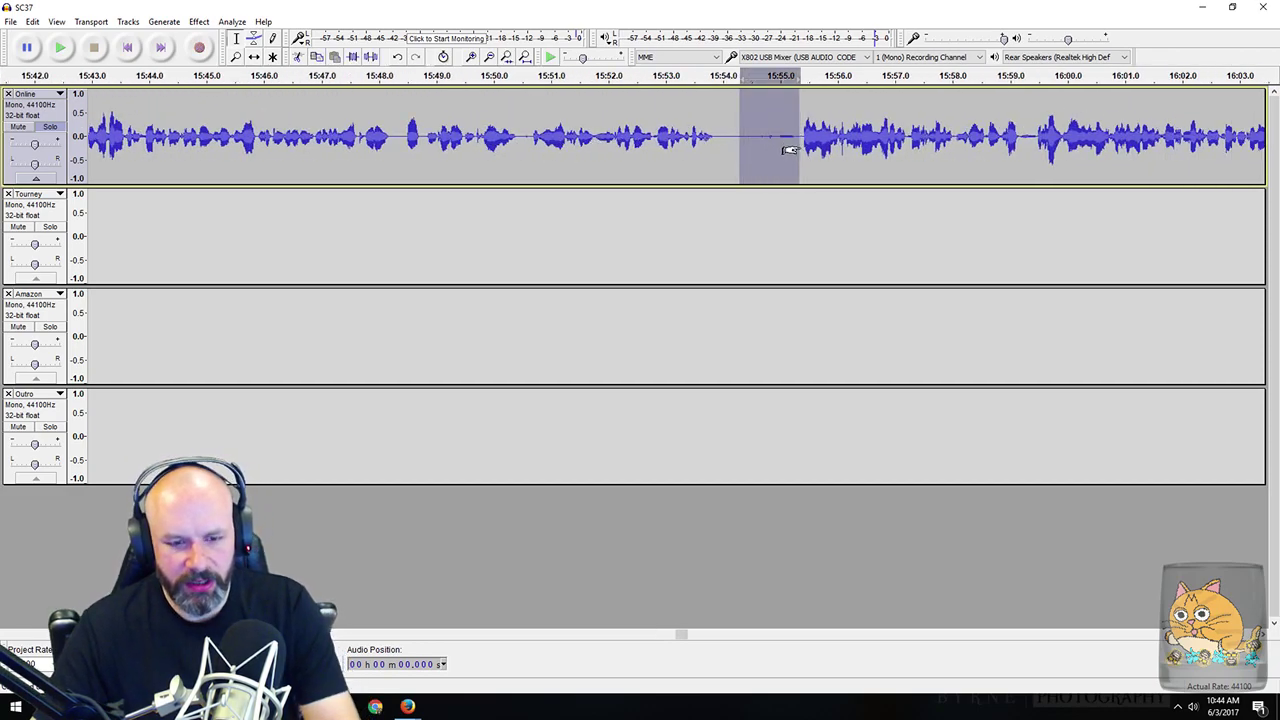
key("Delete")
scroll(736, 131, "right", 13)
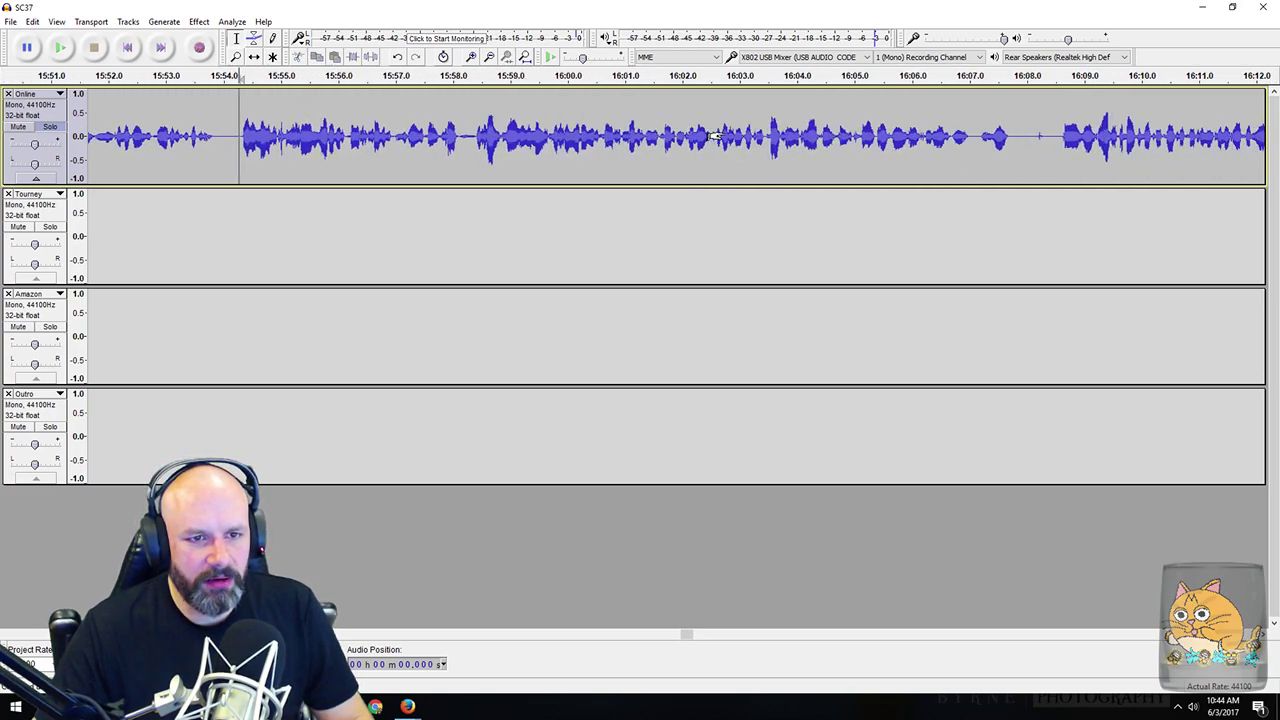
left_click_drag(791, 138, 814, 142)
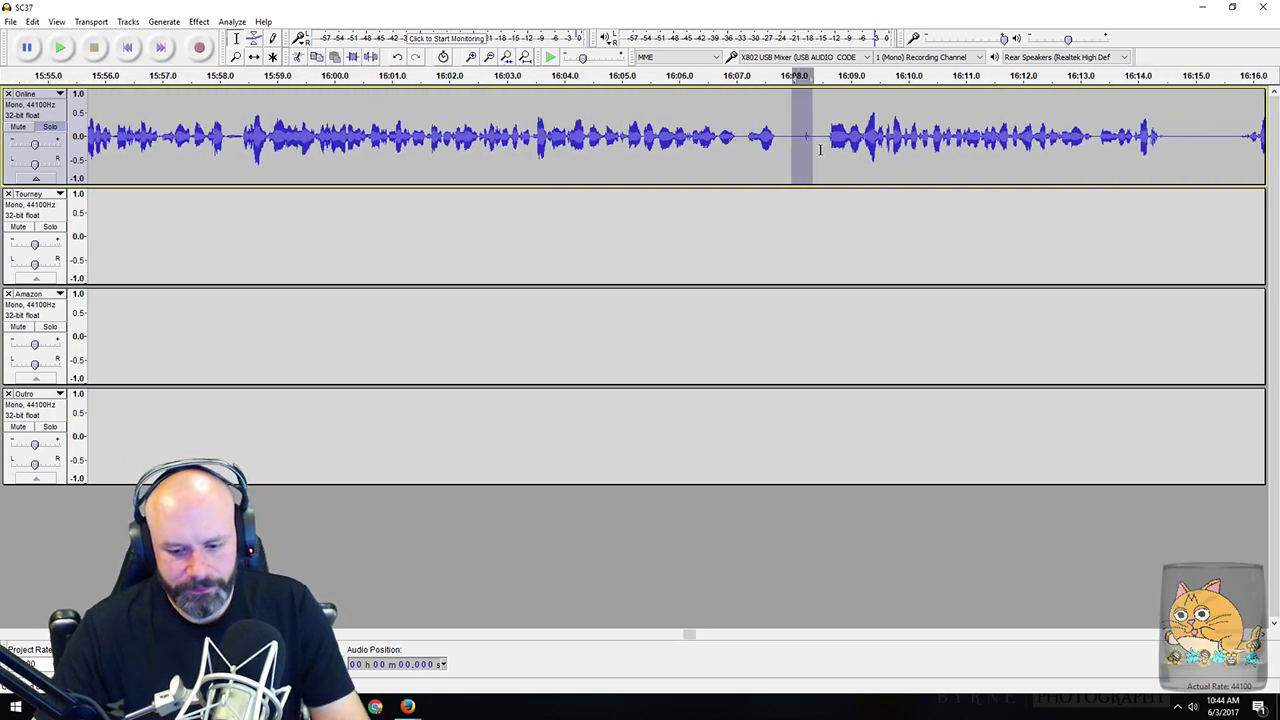
key("Delete")
Step: Delete the pause from about 16:14.4 to 16:15.4 in the Online track
scroll(800, 140, "right", 6)
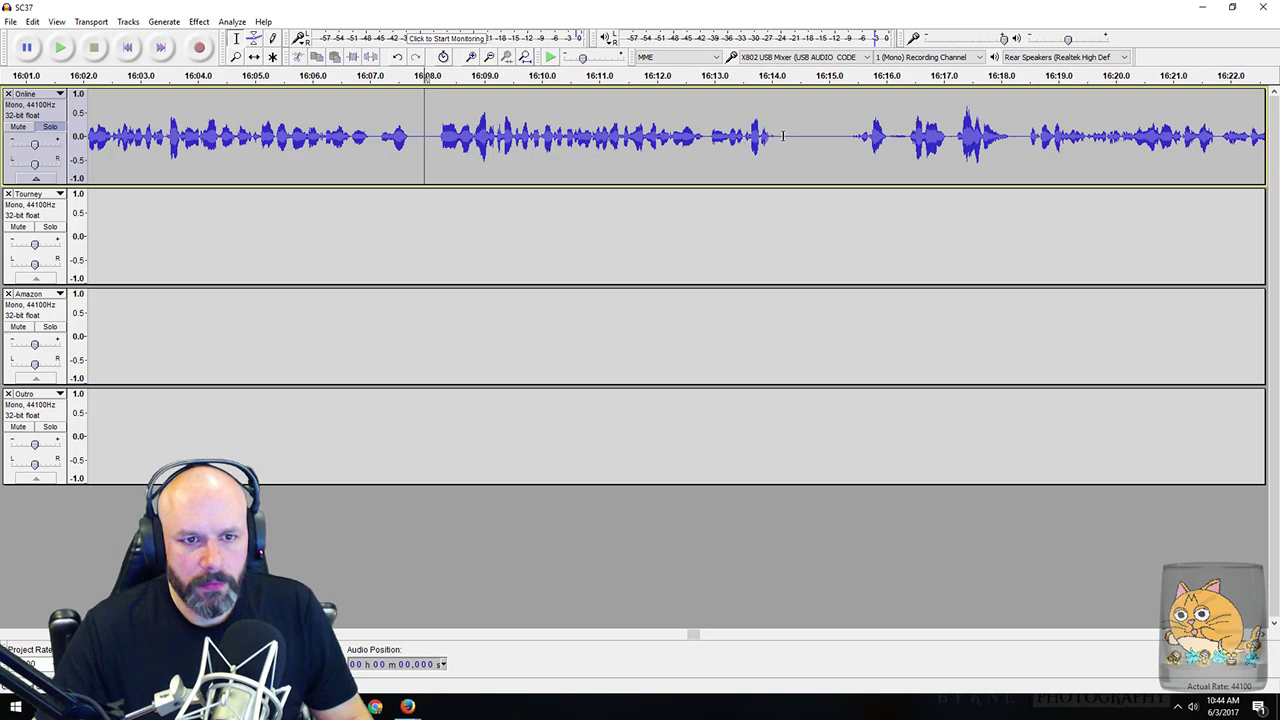
left_click_drag(795, 138, 852, 144)
key("Delete")
Step: Play the isolated sound near 16:33 in the Online track and delete the section from about 16:32.6 to 16:33.9
scroll(813, 160, "right", 10)
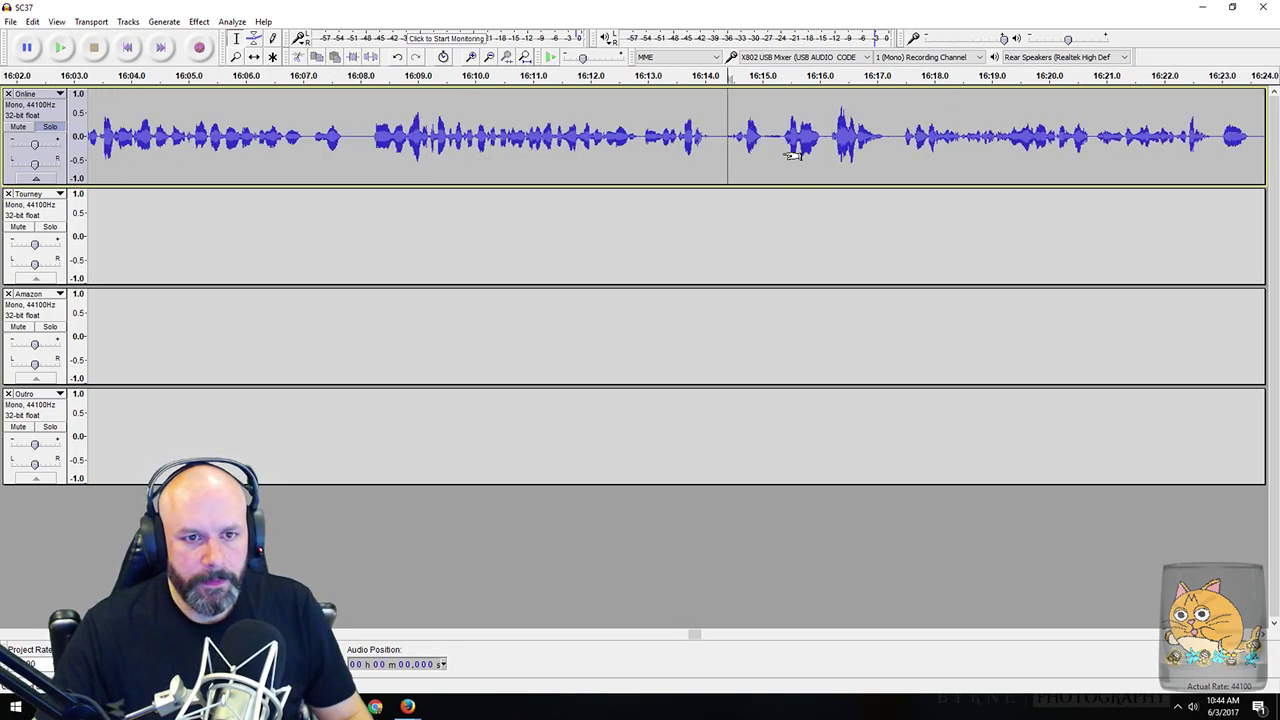
scroll(768, 150, "right", 7)
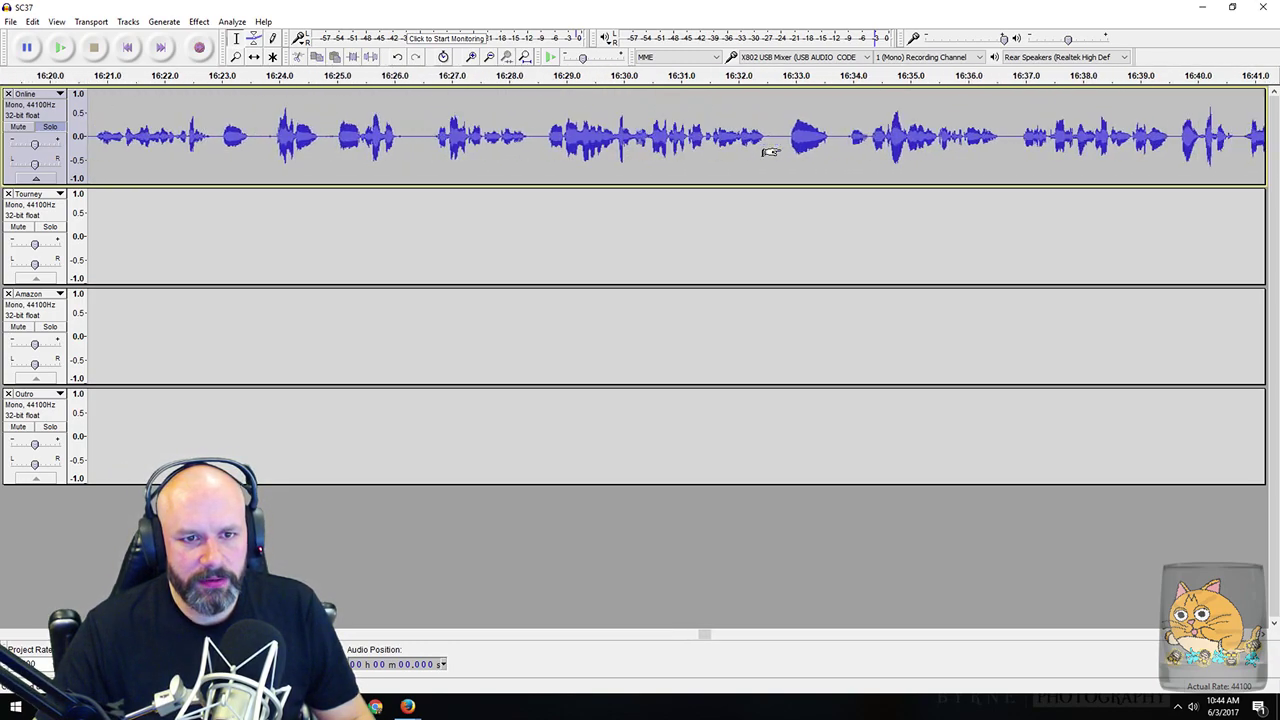
left_click_drag(736, 143, 801, 141)
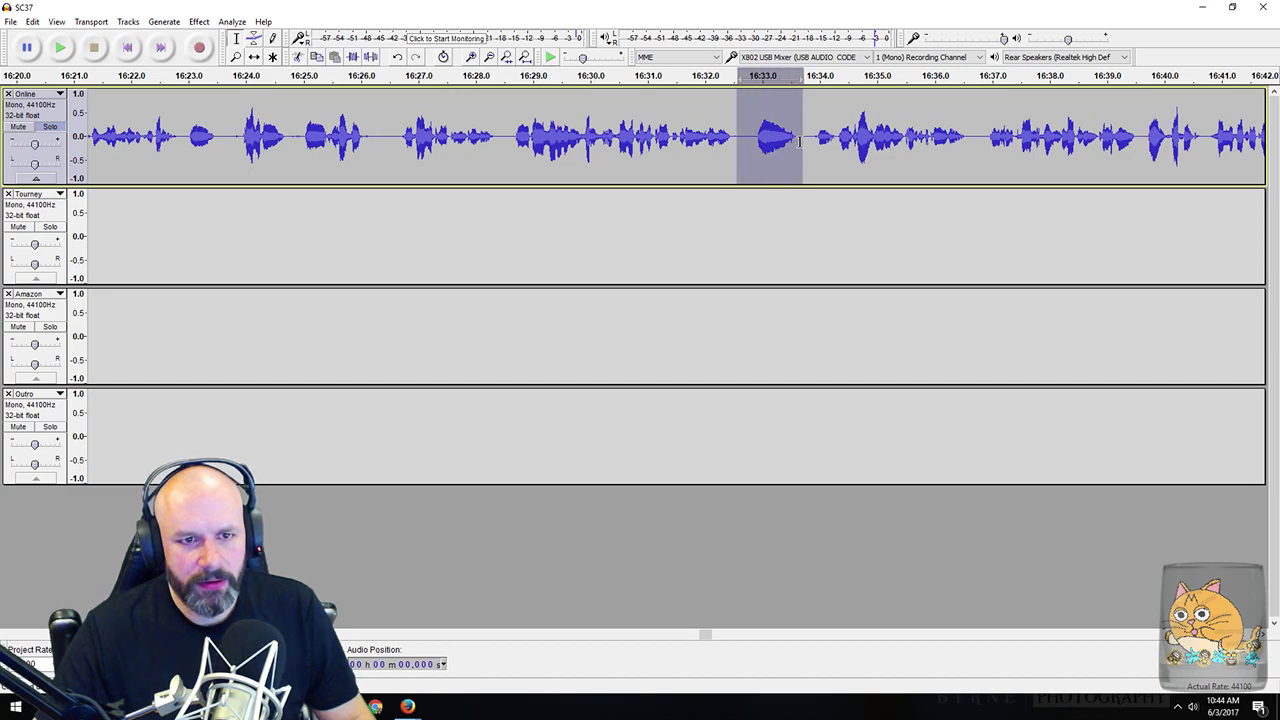
key("space")
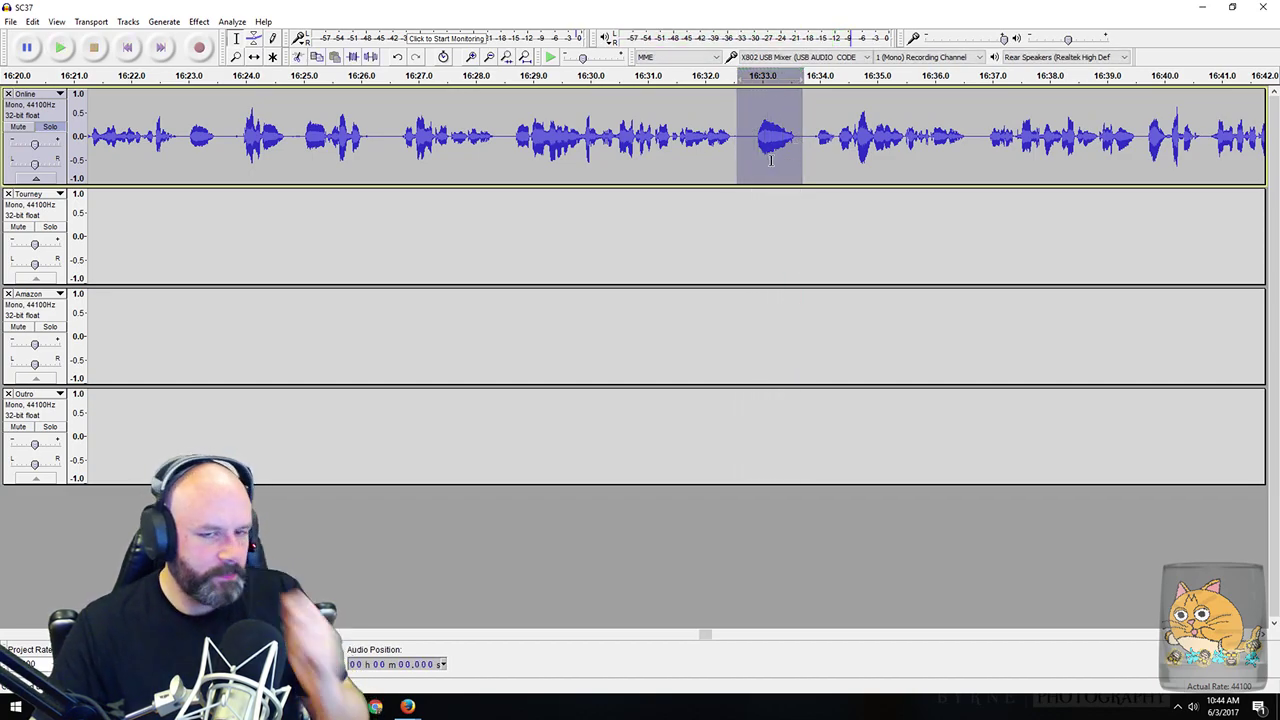
left_click_drag(743, 135, 800, 149)
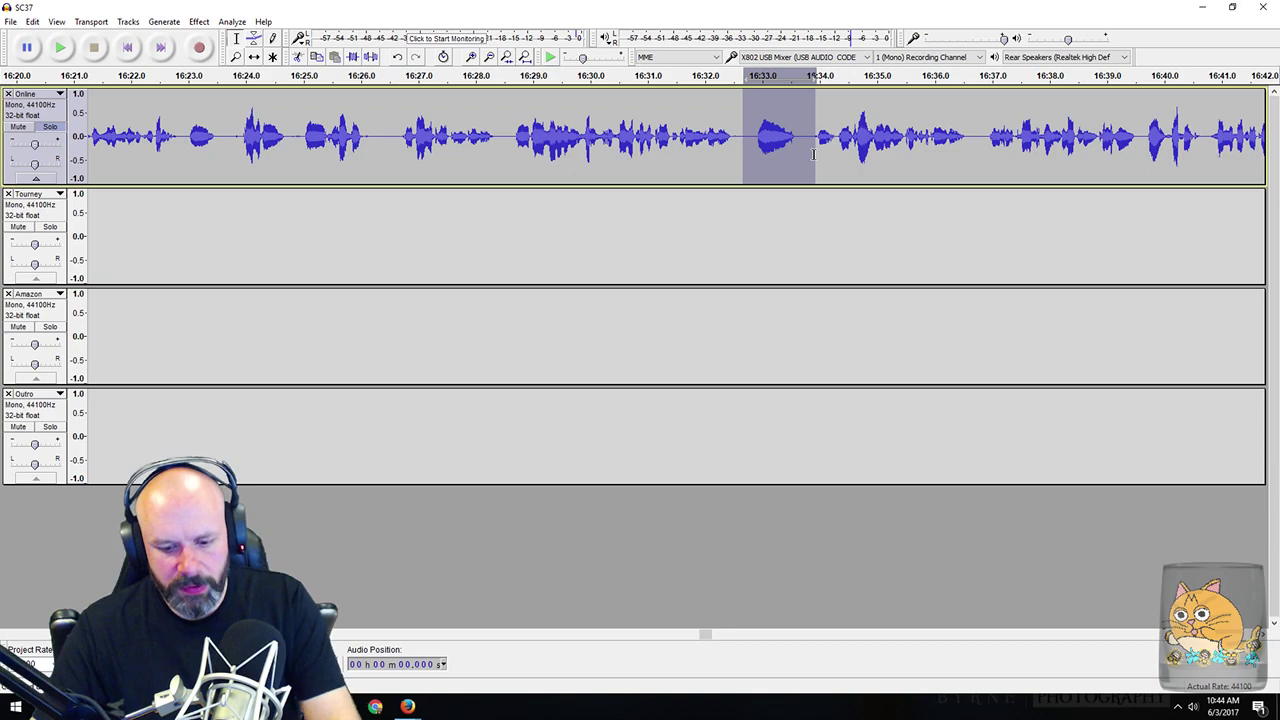
key("Delete")
Step: Delete the isolated sound from about 16:50.9 to 16:51.9 in the Online track and play across the join
scroll(745, 160, "right", 5)
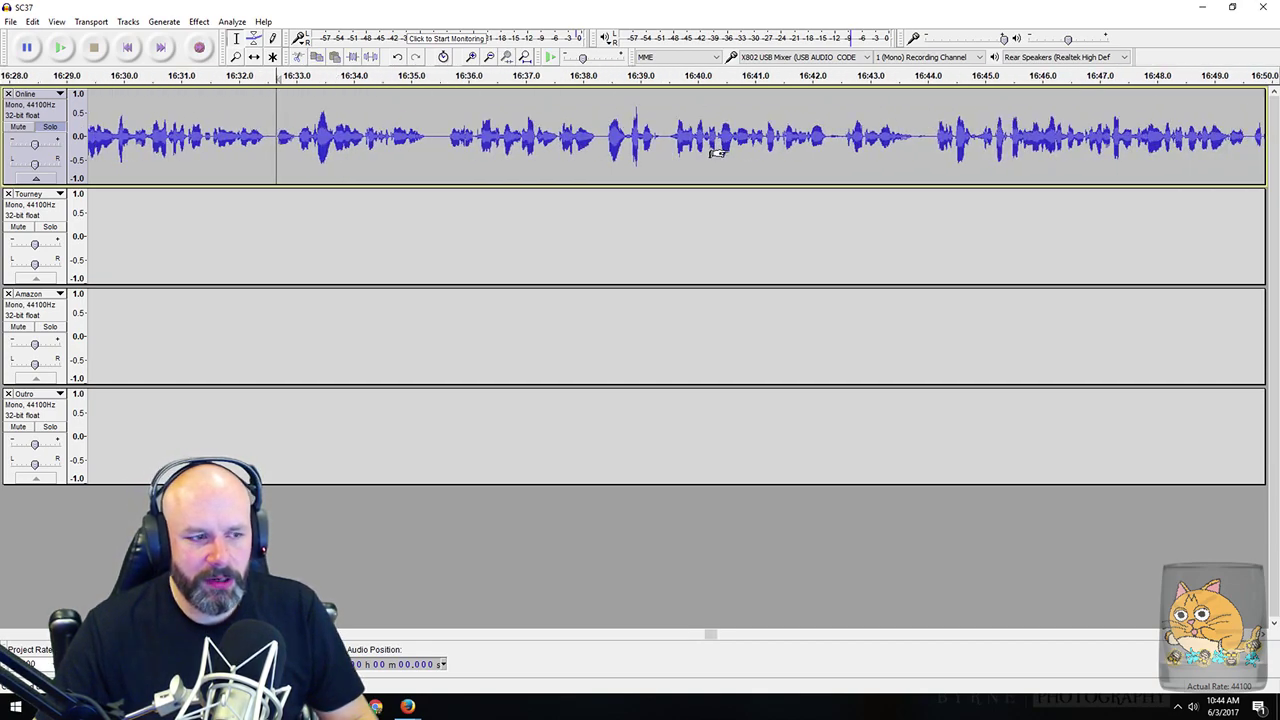
scroll(752, 147, "right", 7)
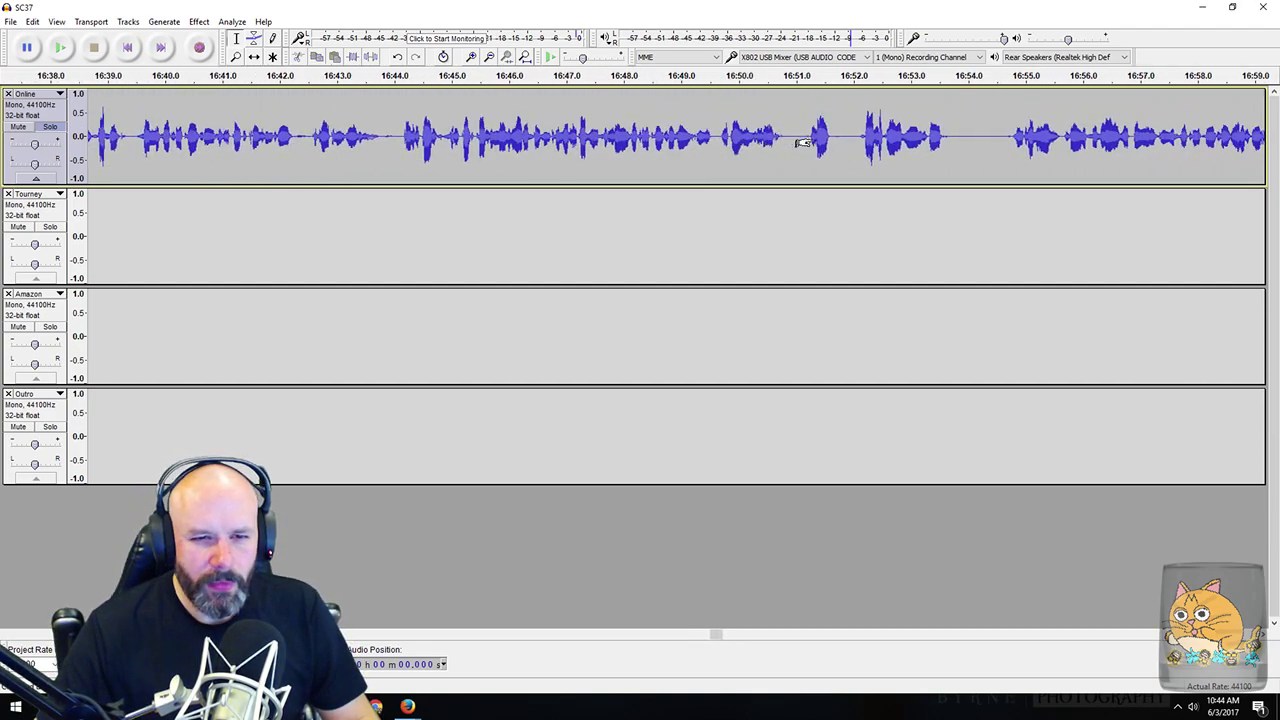
key("space")
left_click_drag(703, 140, 749, 149)
left_click(692, 140)
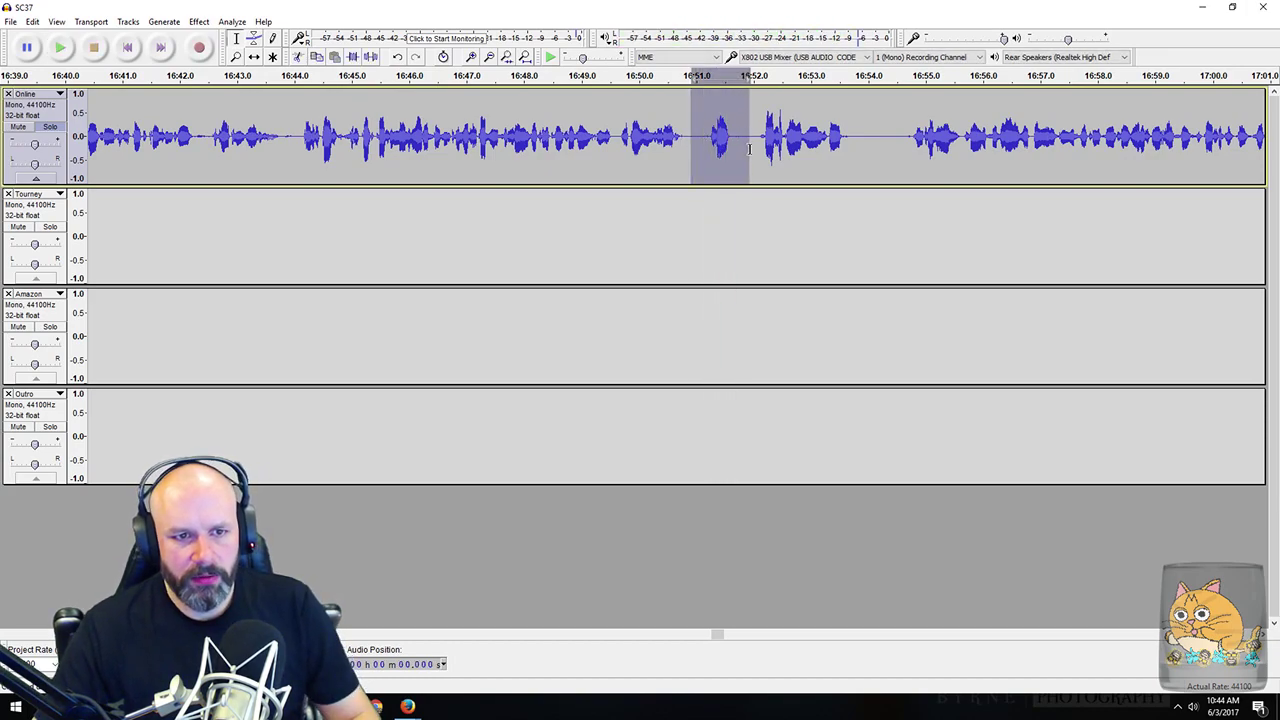
key("Delete")
left_click_drag(644, 150, 757, 175)
key("space")
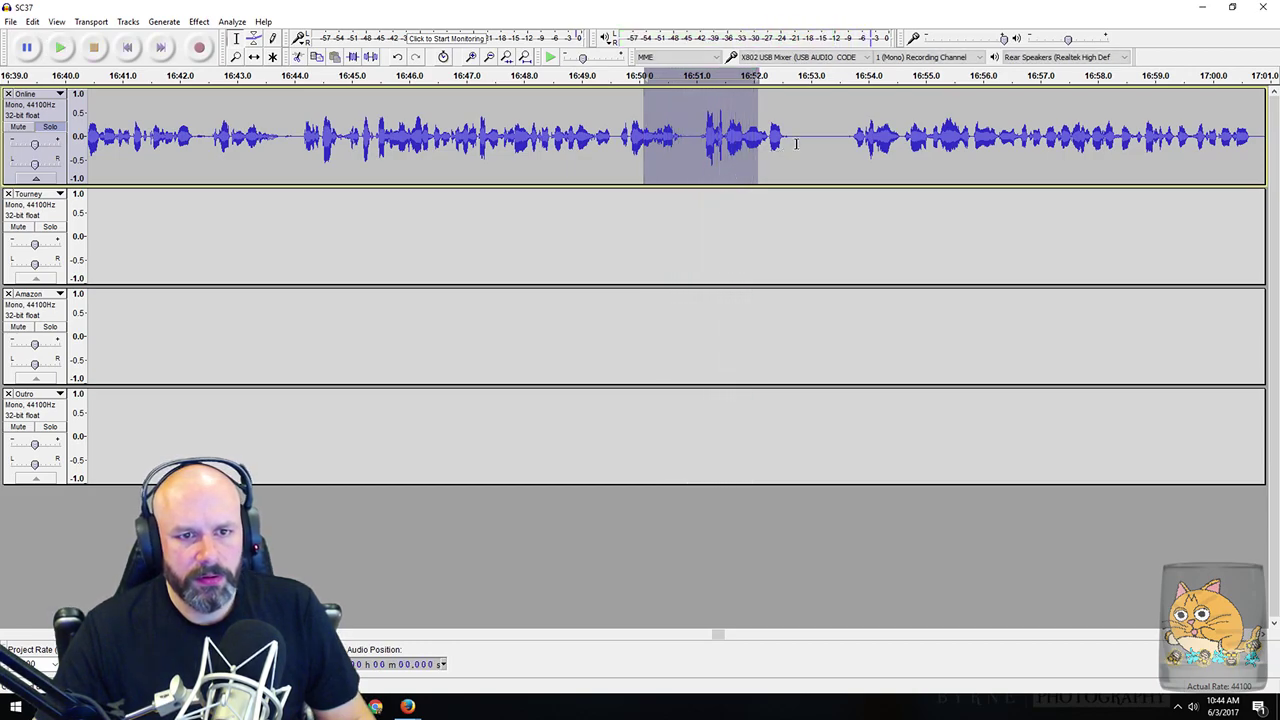
Step: Trim the pauses near 16:53.5 and 17:00.5 in the Online track by deleting short stretches of silence
left_click_drag(830, 137, 846, 137)
key("Delete")
scroll(800, 171, "right", 10)
left_click_drag(712, 140, 742, 143)
key("Delete")
Step: Play the click and isolated sound near 17:09 in the Online track and delete the section from about 17:08.5 to 17:10.1
scroll(745, 171, "right", 5)
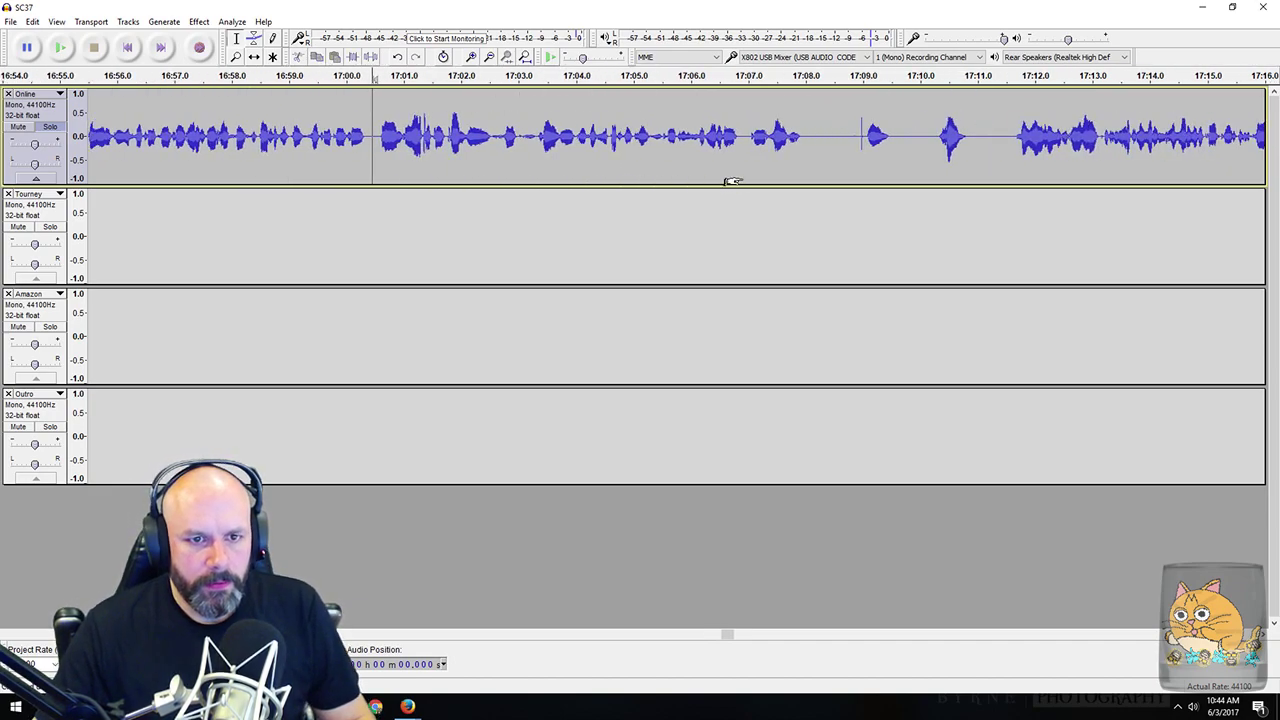
scroll(790, 135, "right", 5)
left_click_drag(568, 140, 664, 140)
key("space")
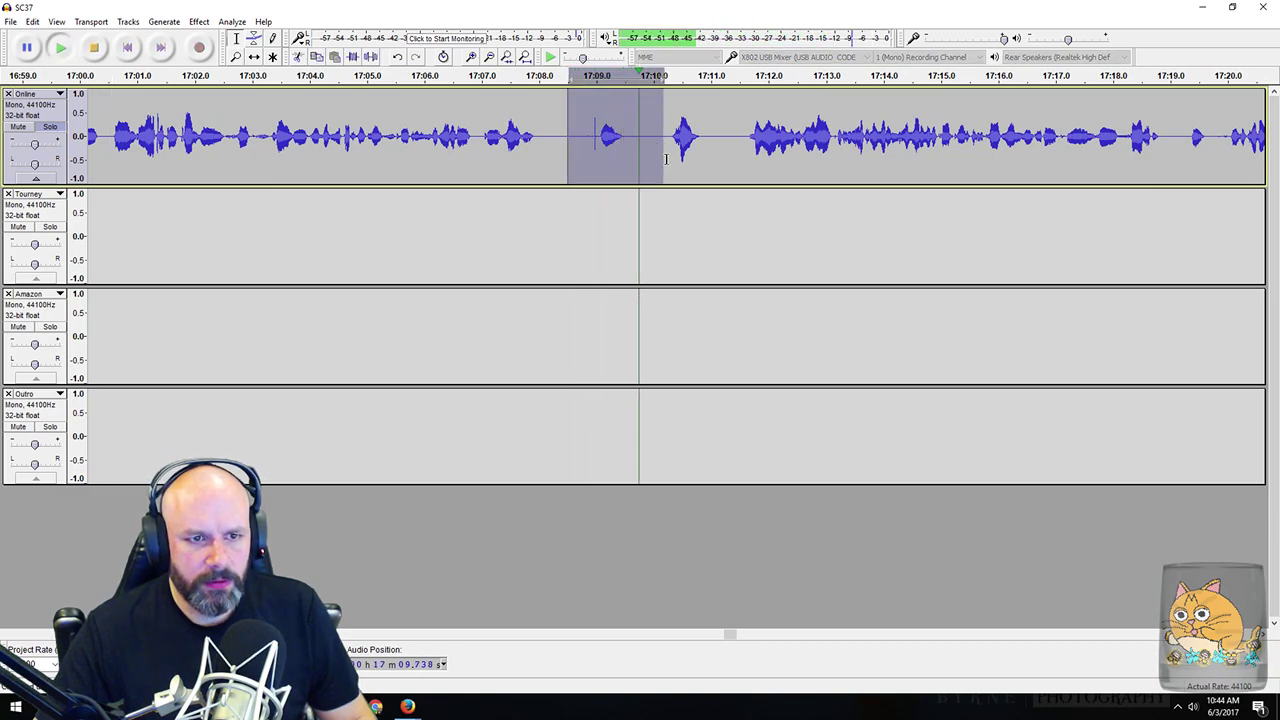
left_click_drag(574, 142, 685, 150)
key("Delete")
Step: Play the next isolated sound near 17:09 in the Online track and delete the section from about 17:08.2 to 17:09.8
key("space")
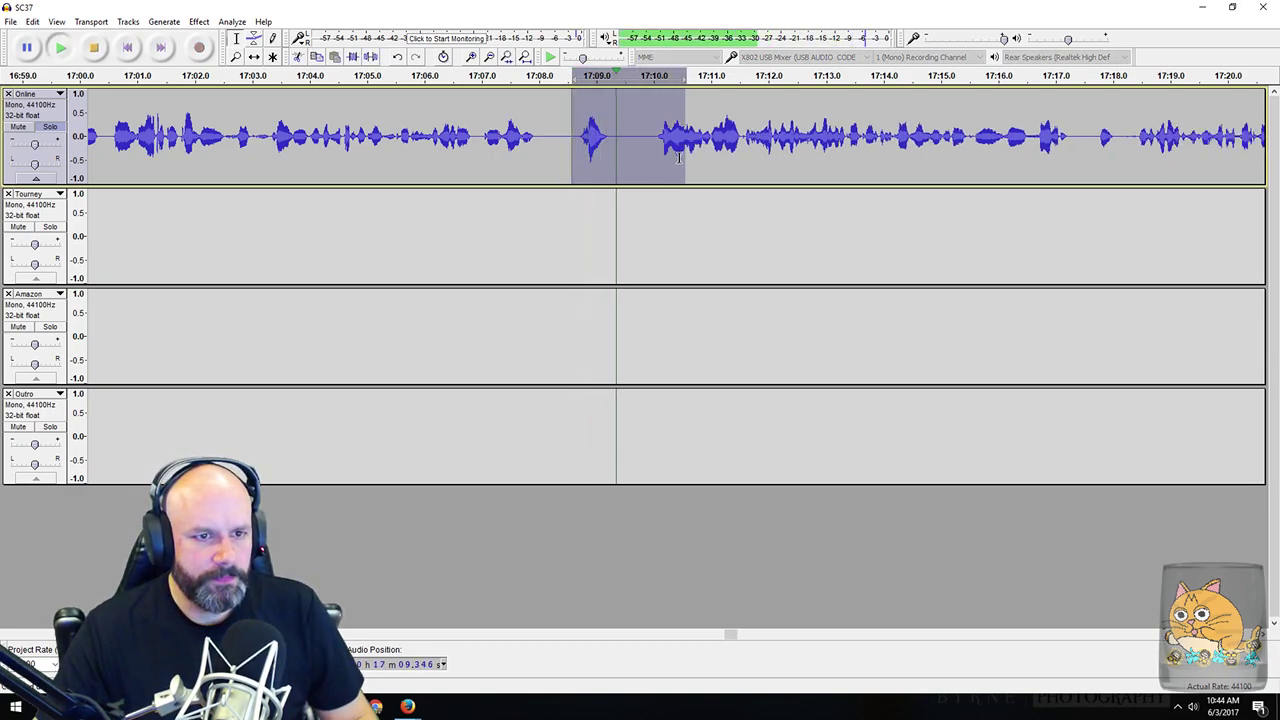
left_click_drag(546, 145, 655, 147)
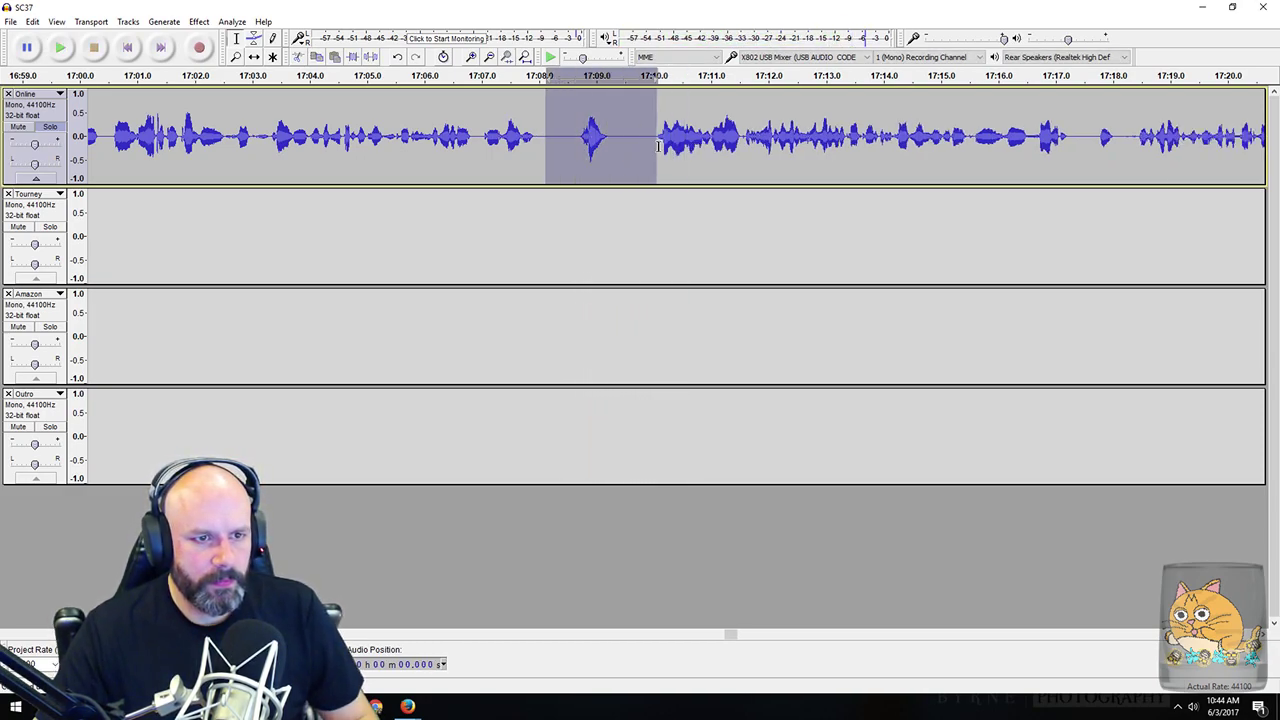
left_click_drag(552, 141, 644, 142)
left_click(550, 142)
Step: Play the Online track from about 17:20.6 to 17:22.4
scroll(557, 141, "right", 10)
scroll(557, 141, "right", 3)
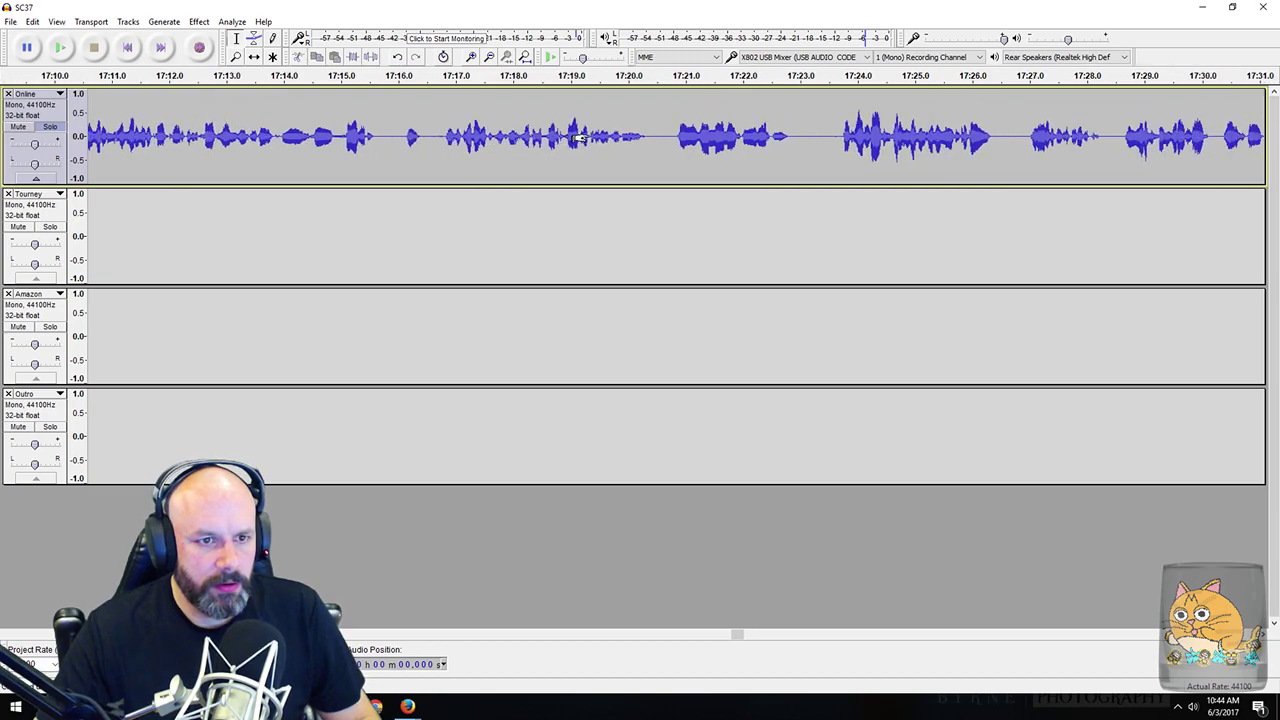
left_click_drag(661, 132, 769, 142)
key("space")
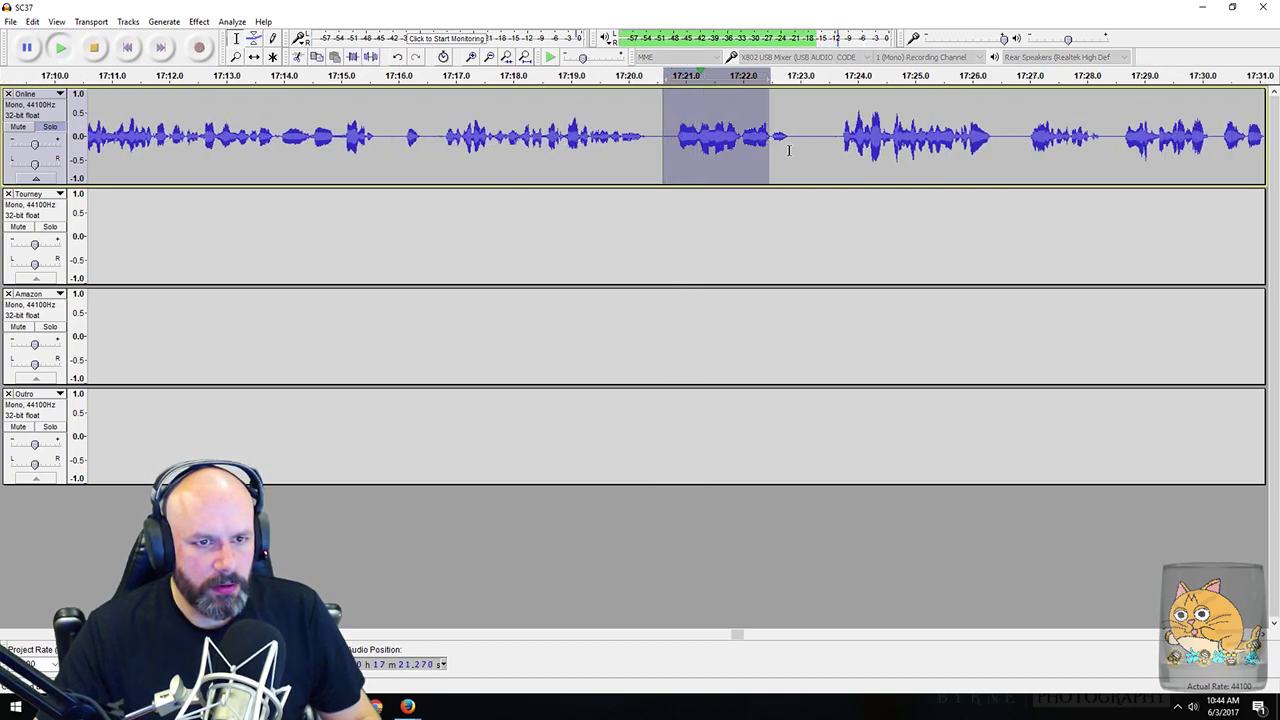
Step: Play around the isolated sound near 17:35.4 in the Online track and trim the pauses just before and after it
scroll(800, 140, "right", 15)
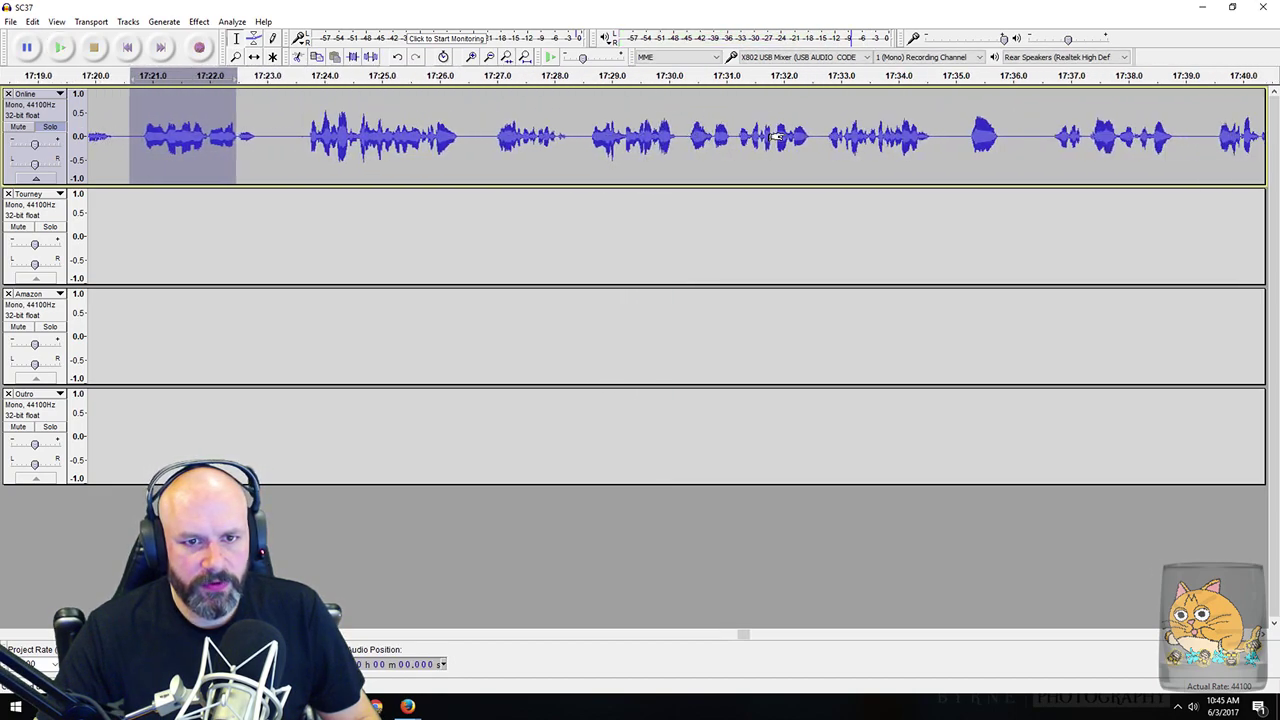
left_click_drag(786, 132, 856, 136)
key("space")
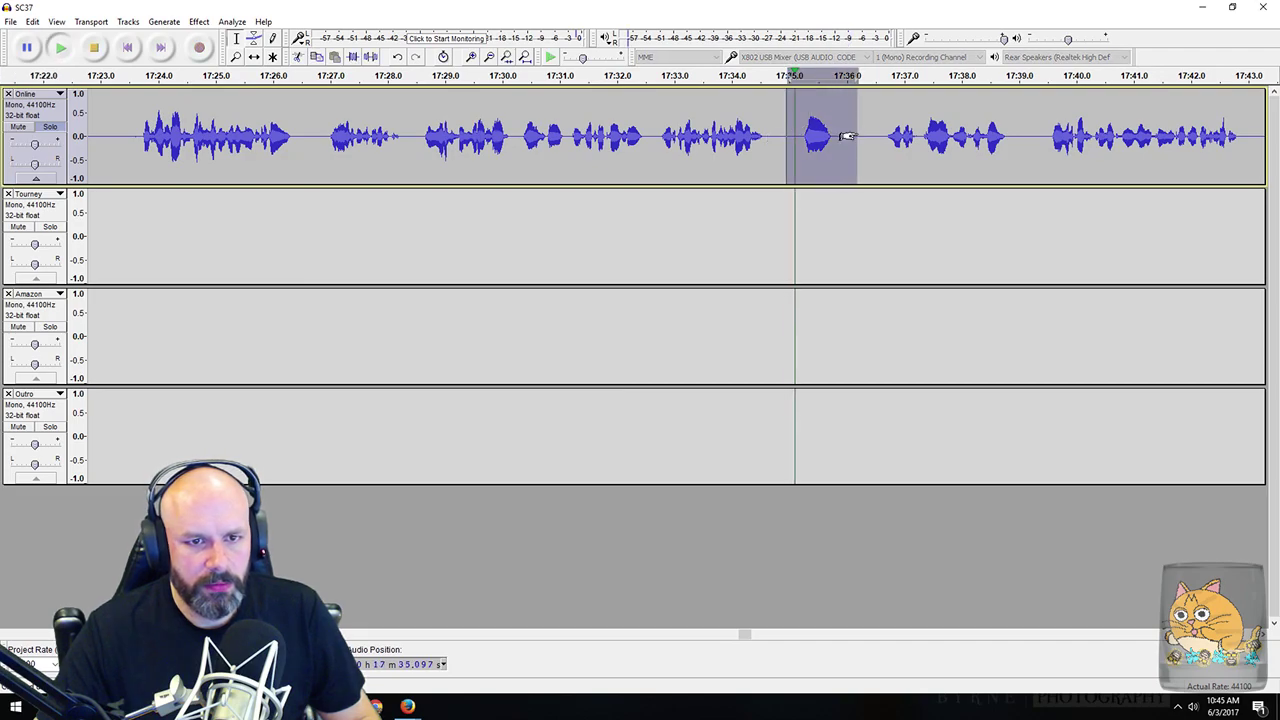
left_click_drag(708, 138, 906, 140)
key("space")
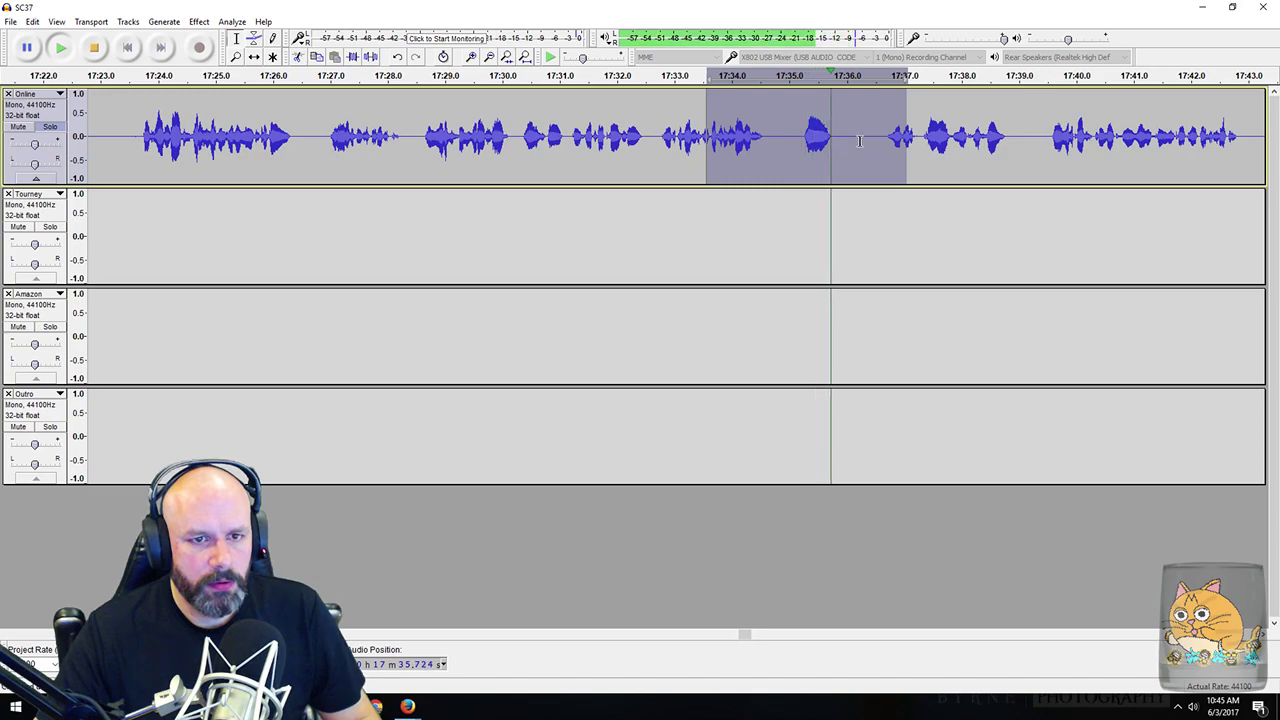
left_click_drag(777, 138, 861, 150)
key("Delete")
key("Delete")
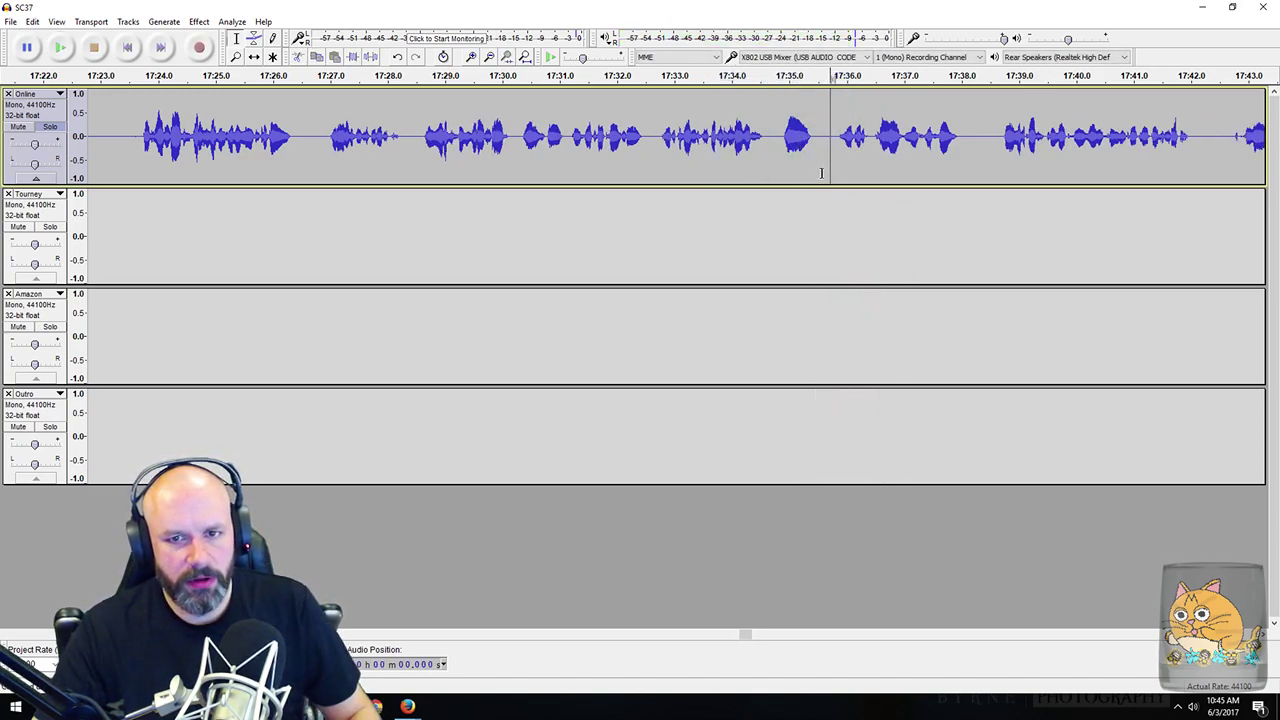
Step: Play the Online track's isolated sound near 17:47, including the surrounding section from about 17:44.8 to 17:51.0
scroll(820, 171, "right", 6)
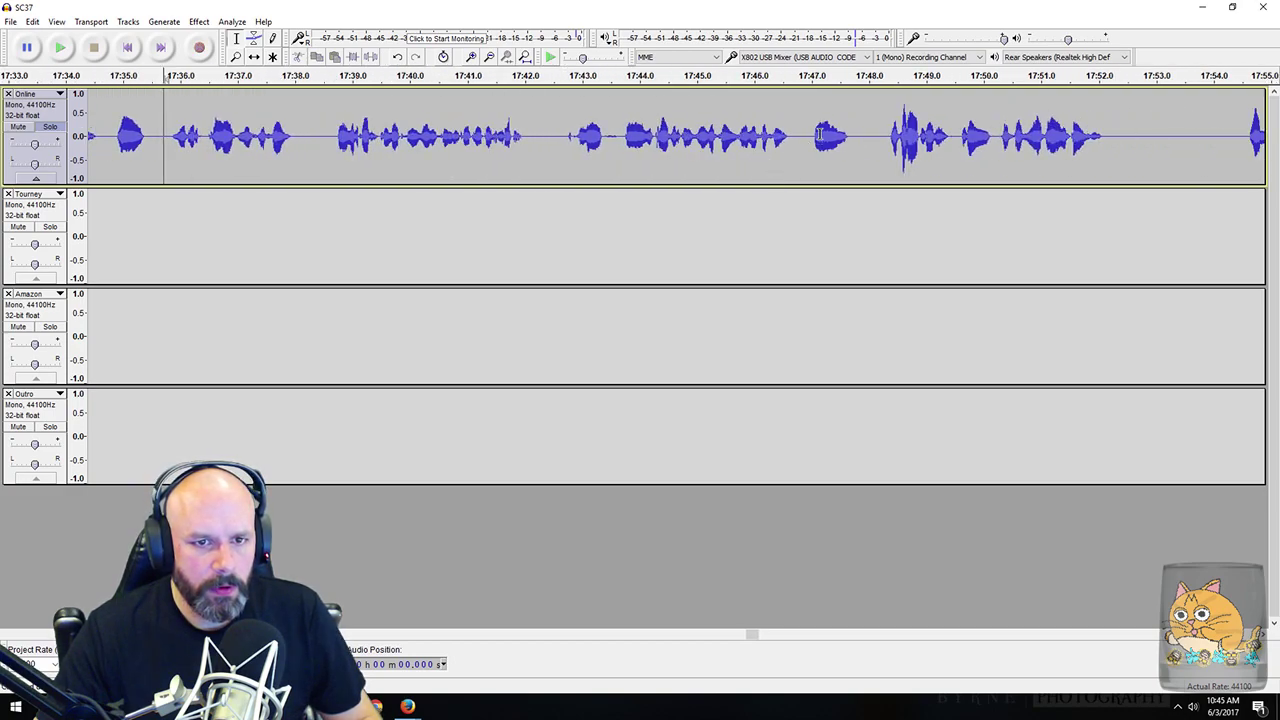
left_click_drag(805, 138, 882, 140)
key("space")
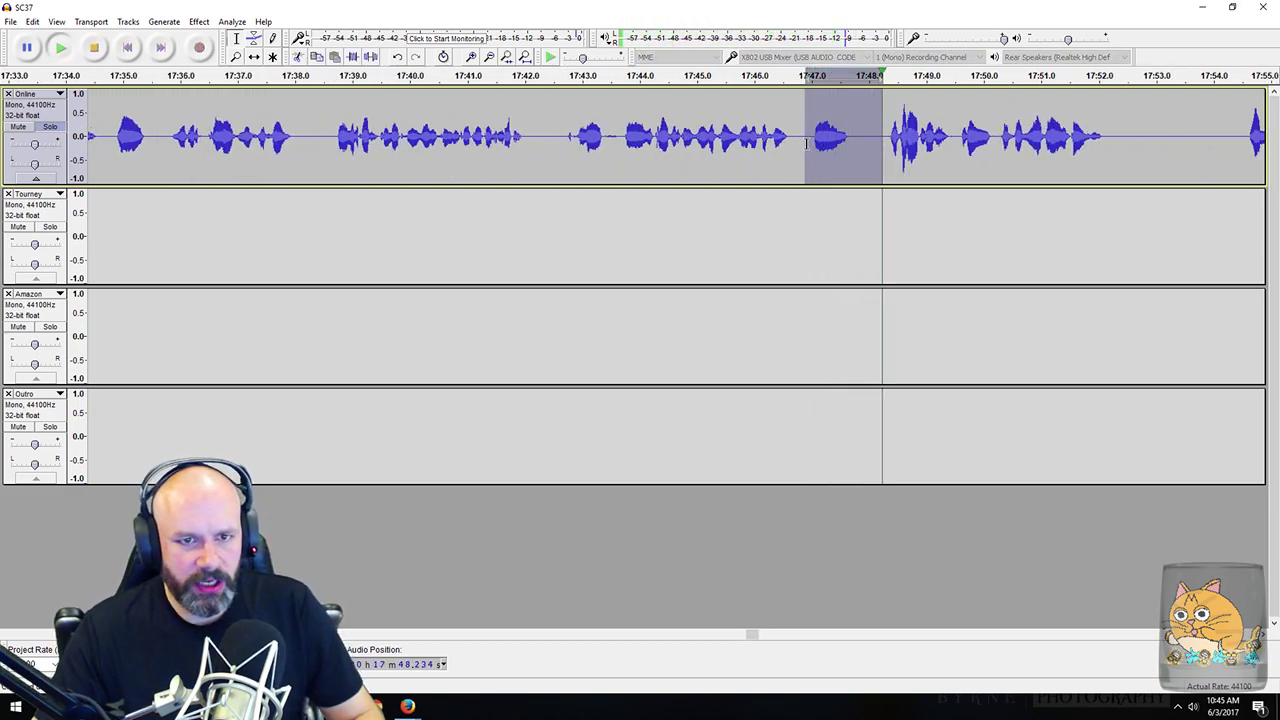
left_click_drag(686, 140, 1041, 150)
key("space")
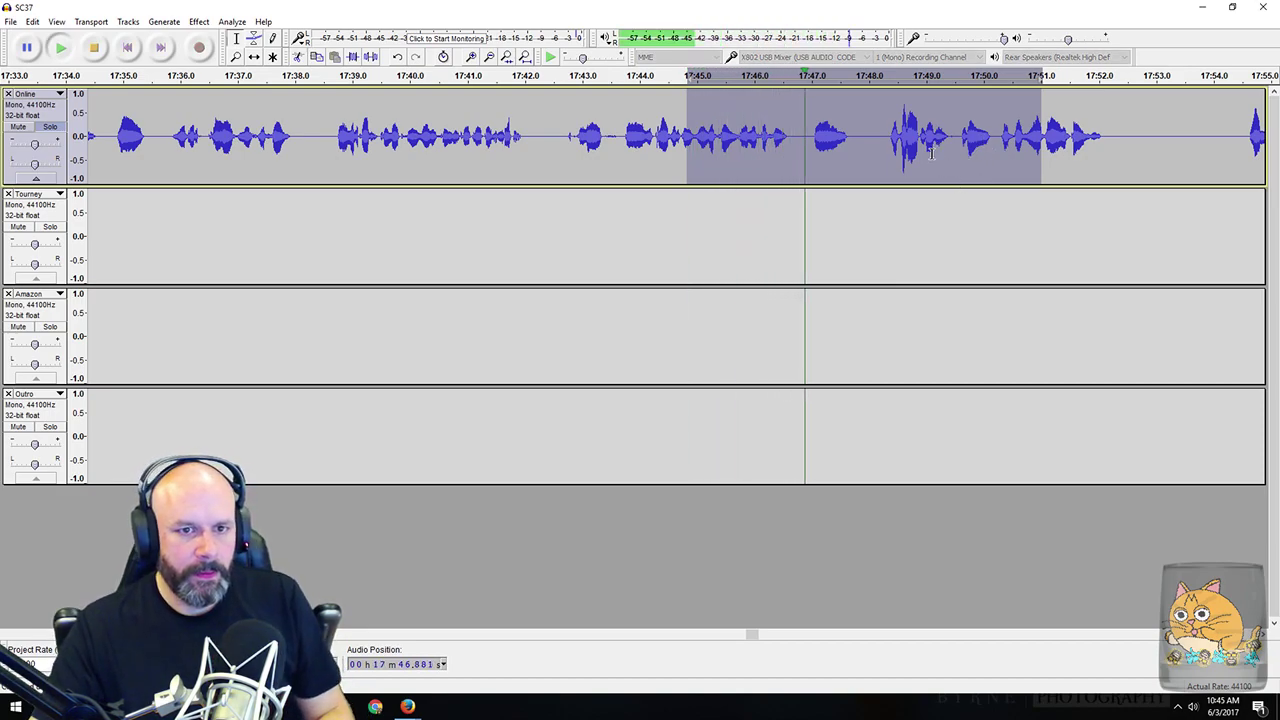
Step: Trim the pauses around the isolated sound near 17:47 in the Online track and cut the pause from about 17:51.5 to 17:53.6
key("space")
left_click_drag(796, 135, 873, 134)
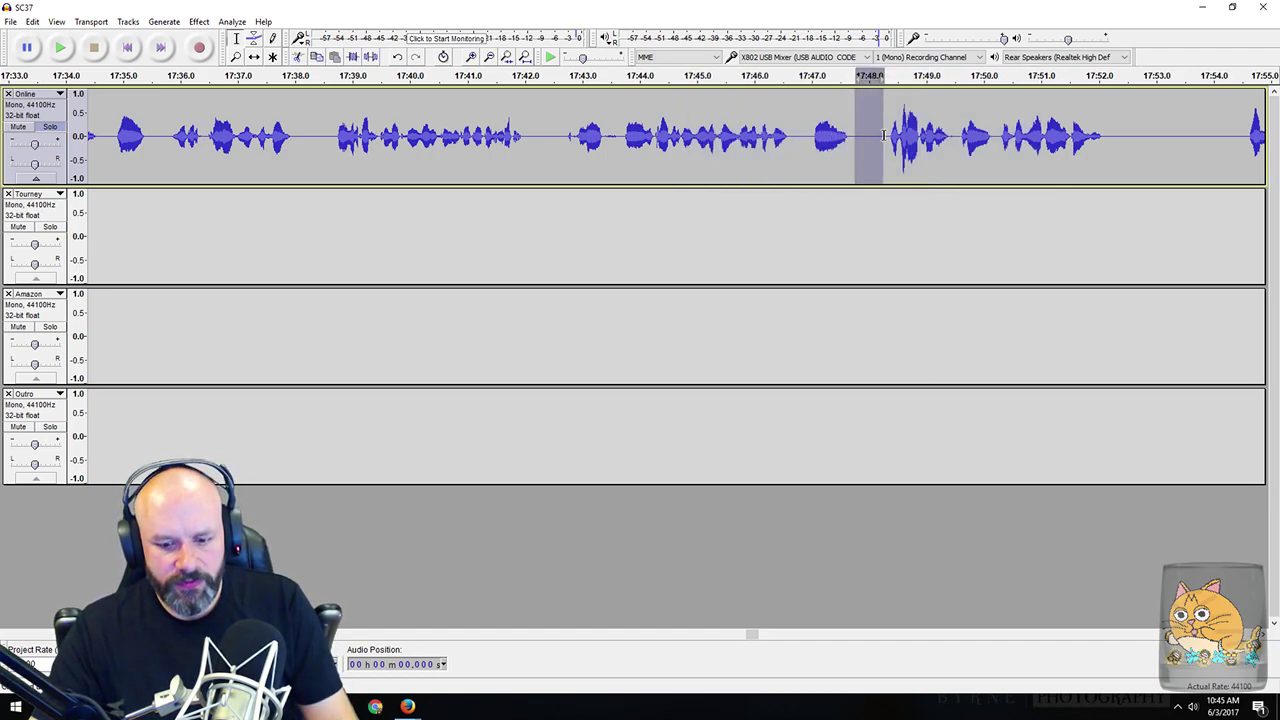
key("Delete")
key("Delete")
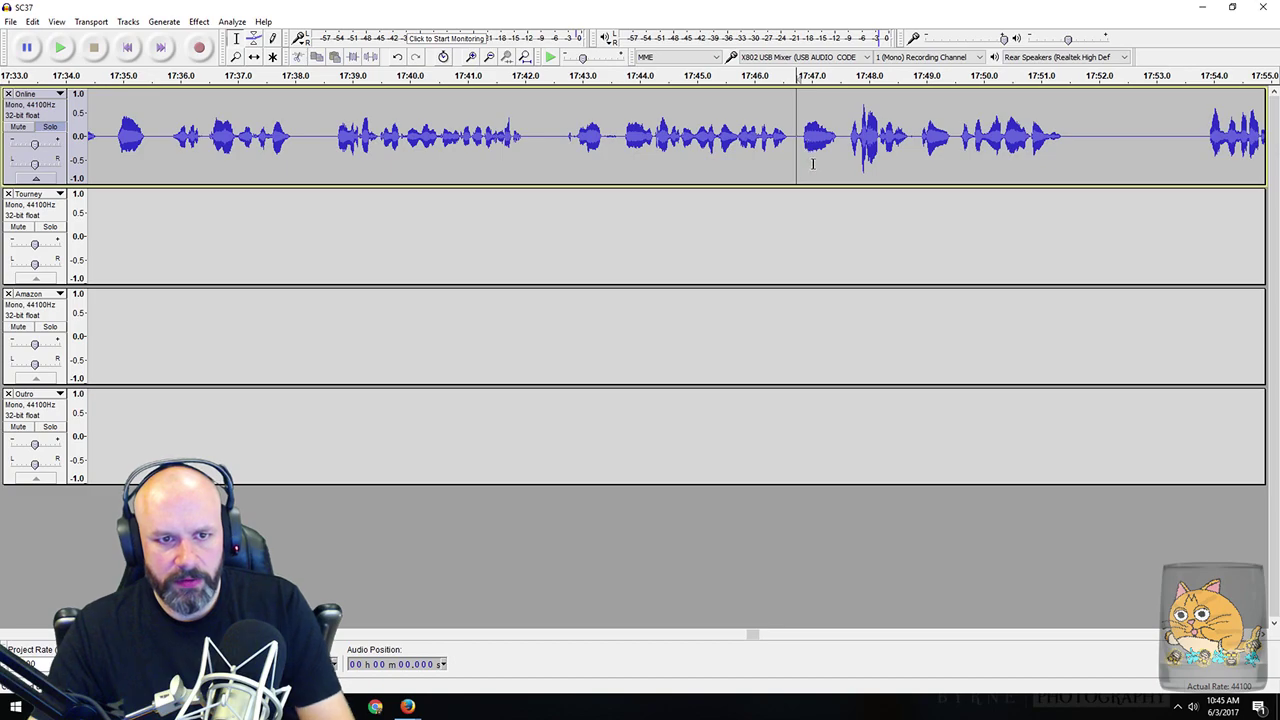
left_click_drag(1072, 138, 1194, 155)
key("Delete")
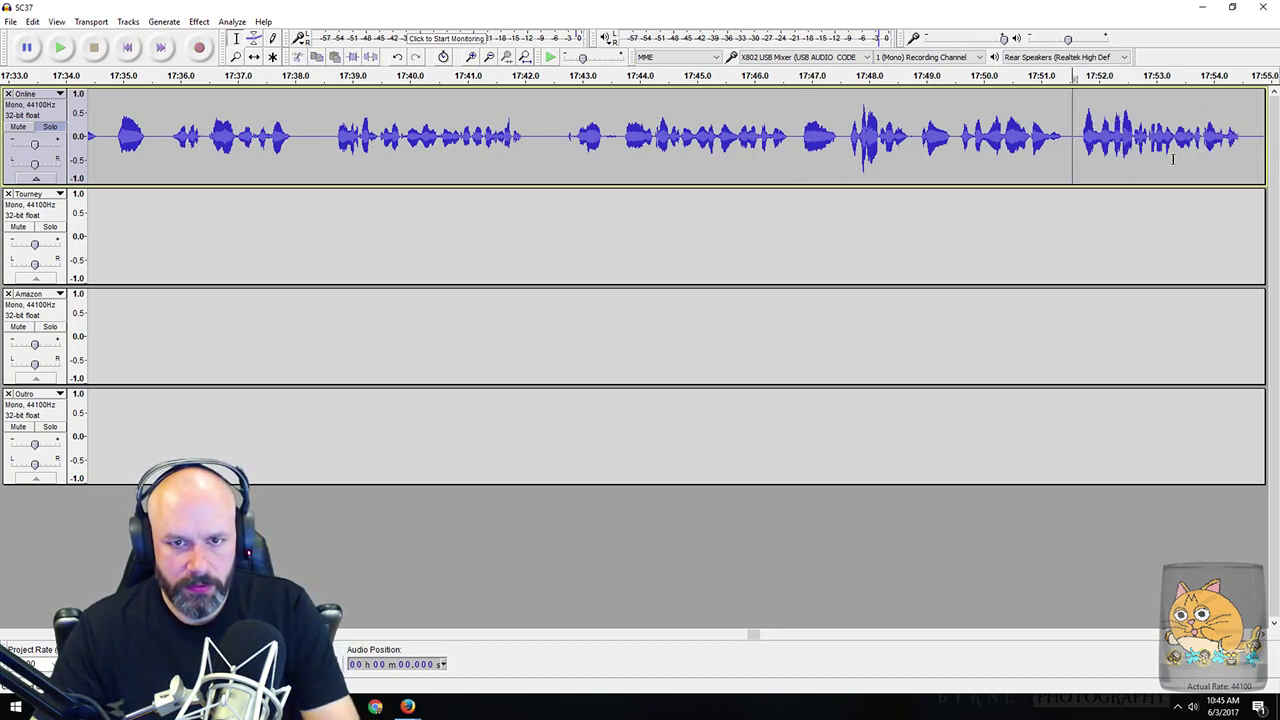
Step: Play the stray click near 18:16 in the Online track and delete the section from about 18:15.3 to 18:16.3
scroll(988, 160, "right", 10)
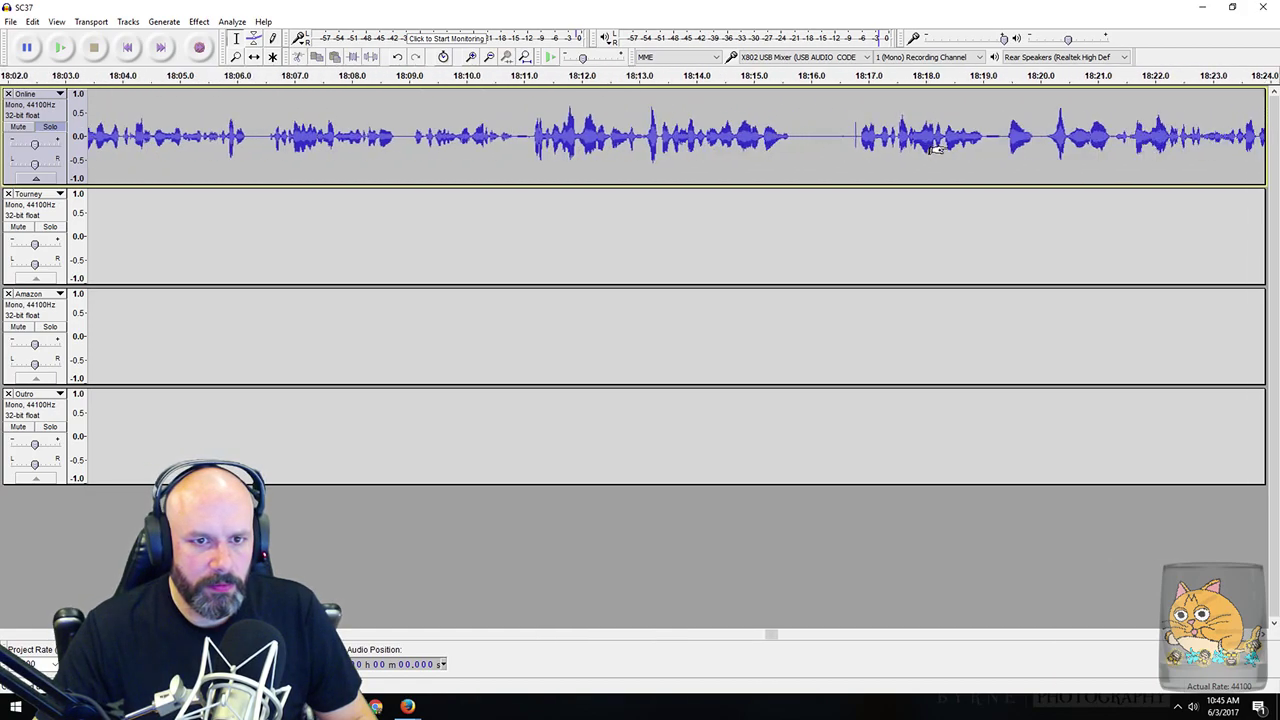
left_click_drag(651, 143, 709, 143)
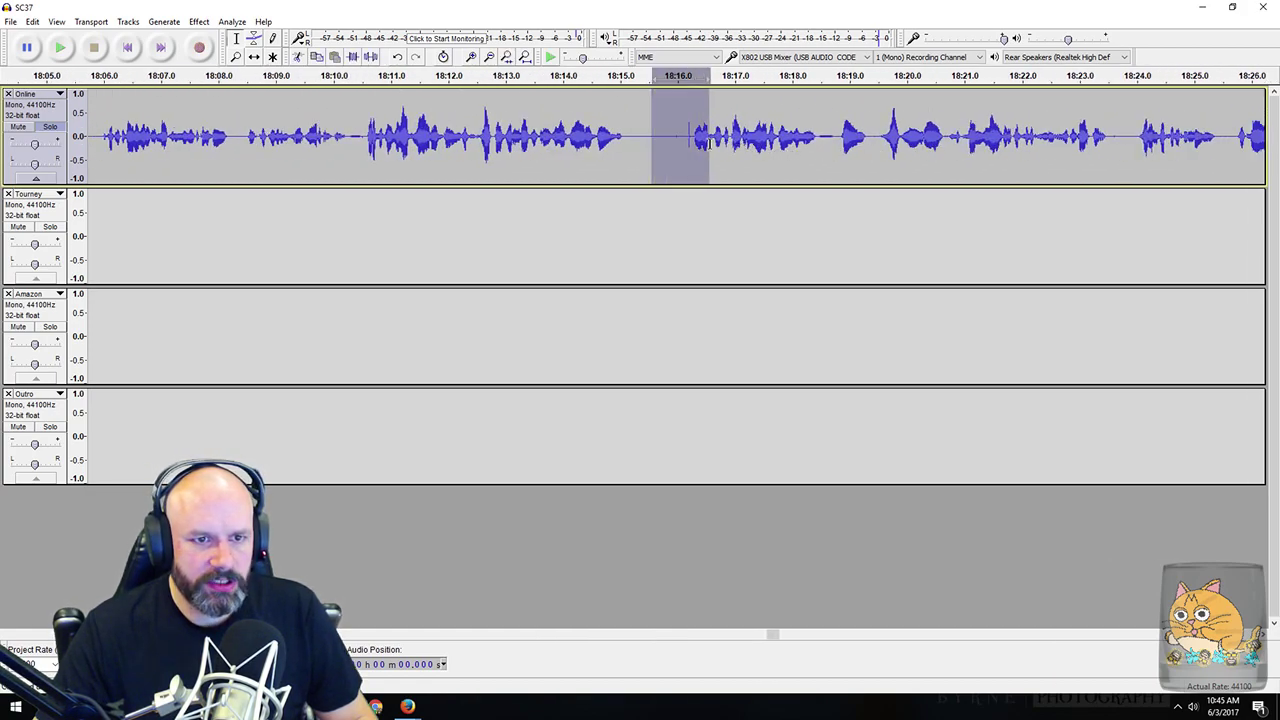
key("space")
key("space")
scroll(692, 141, "up", 2, "ctrl")
left_click_drag(683, 145, 581, 153)
left_click_drag(457, 138, 687, 143)
key("Delete")
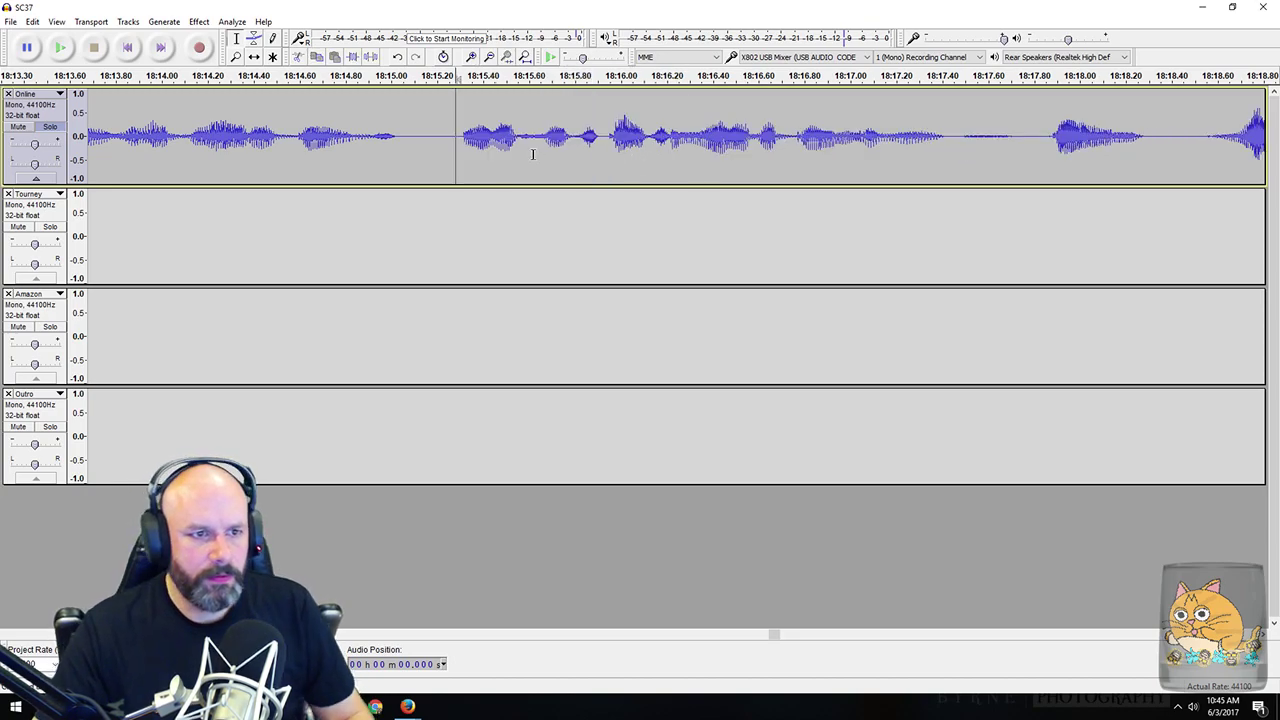
Step: Play the Online track's isolated phrase from about 18:35.0 to 18:37.8
scroll(533, 153, "down", 3)
scroll(520, 168, "up", 1)
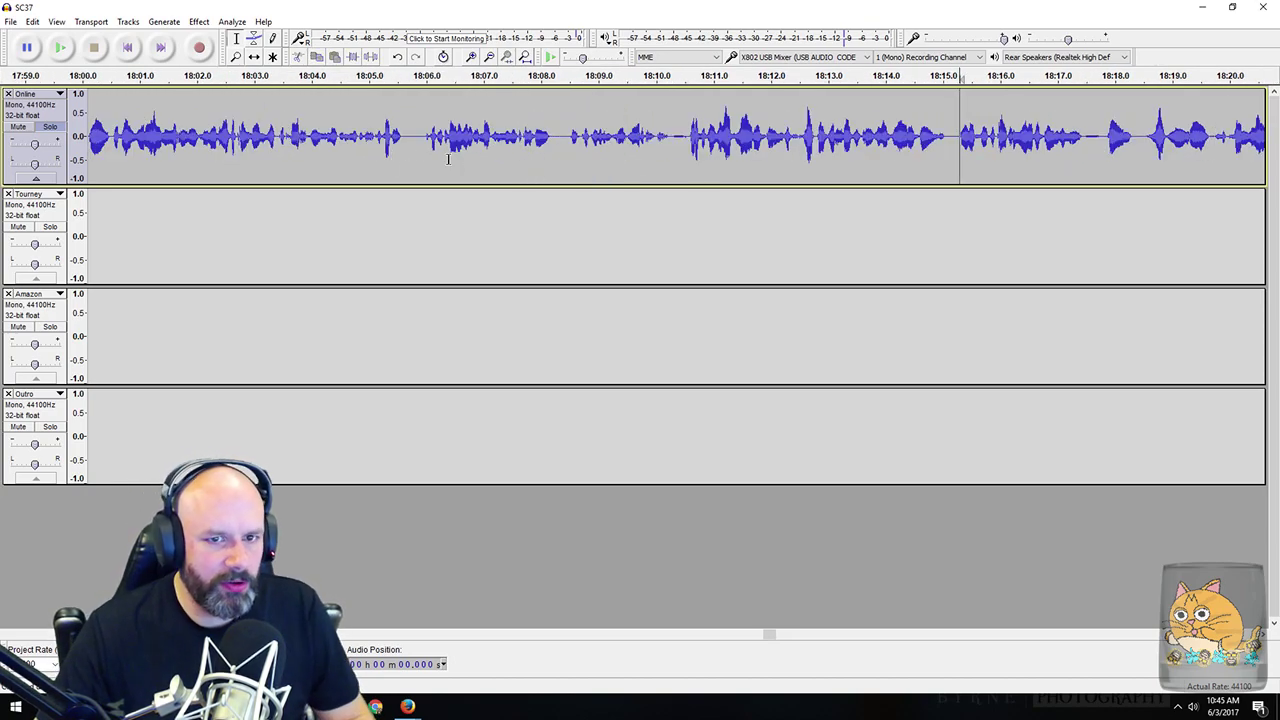
scroll(655, 145, "right", 10)
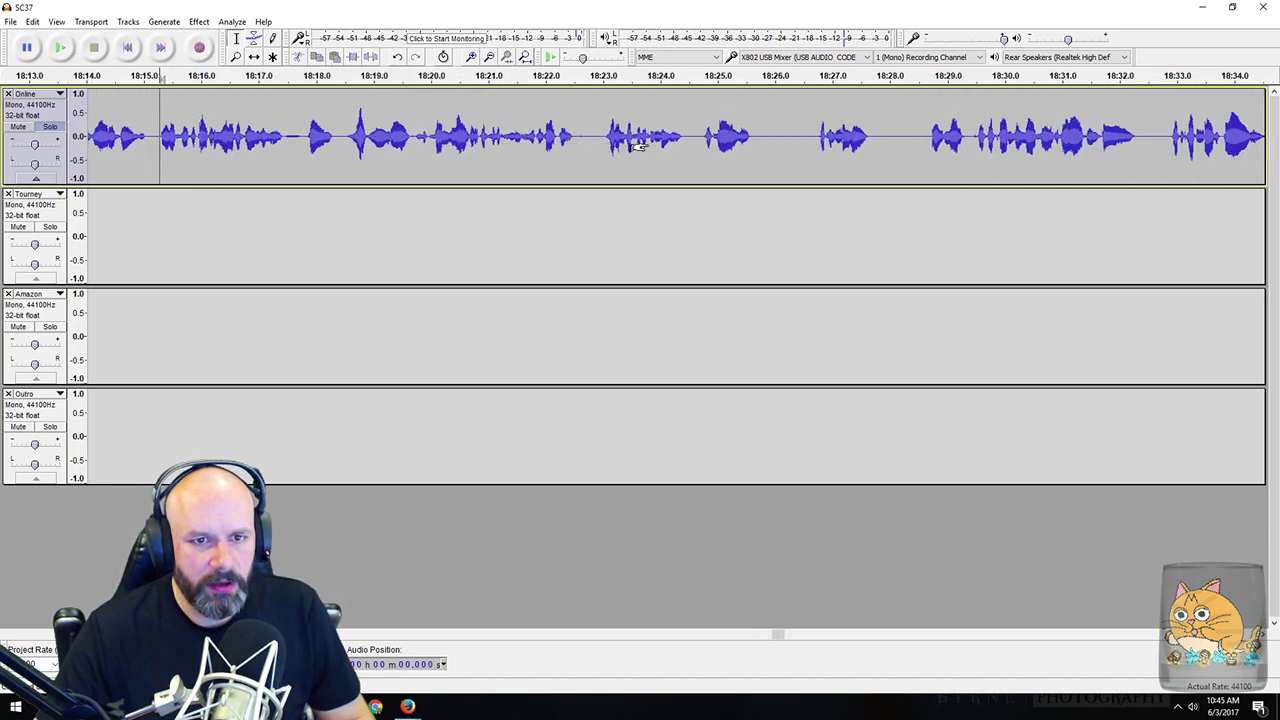
scroll(645, 147, "right", 10)
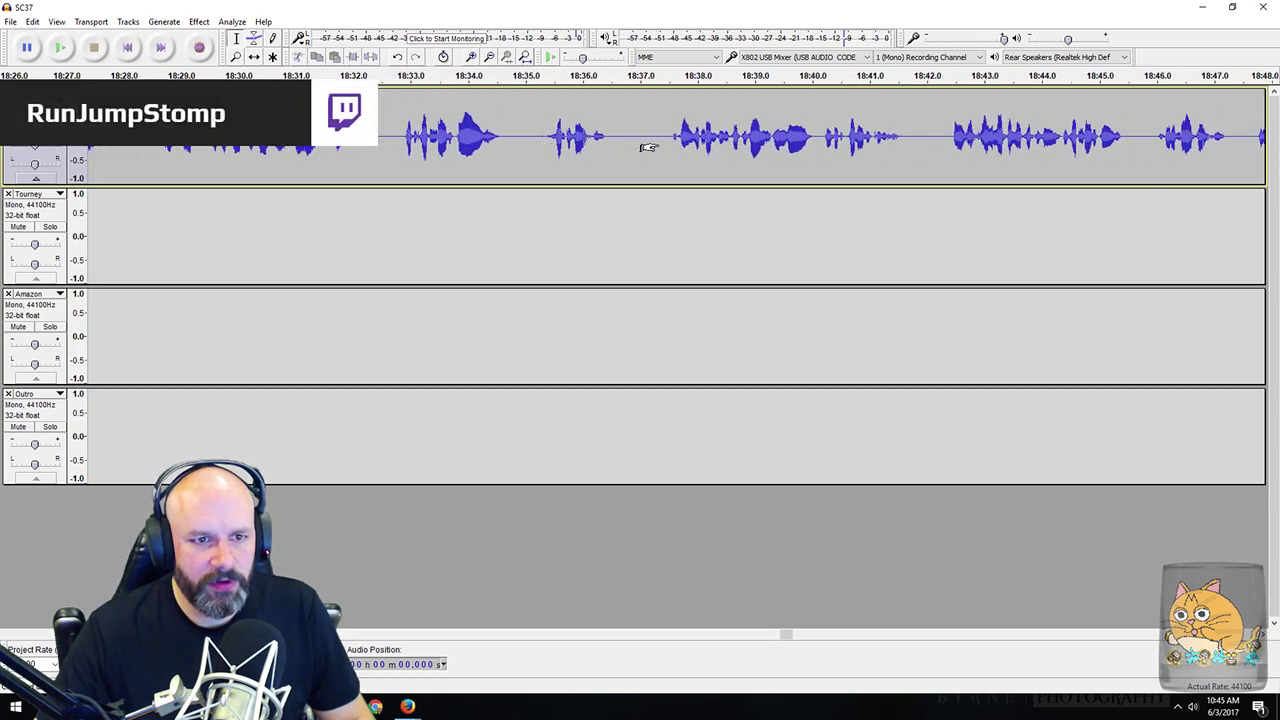
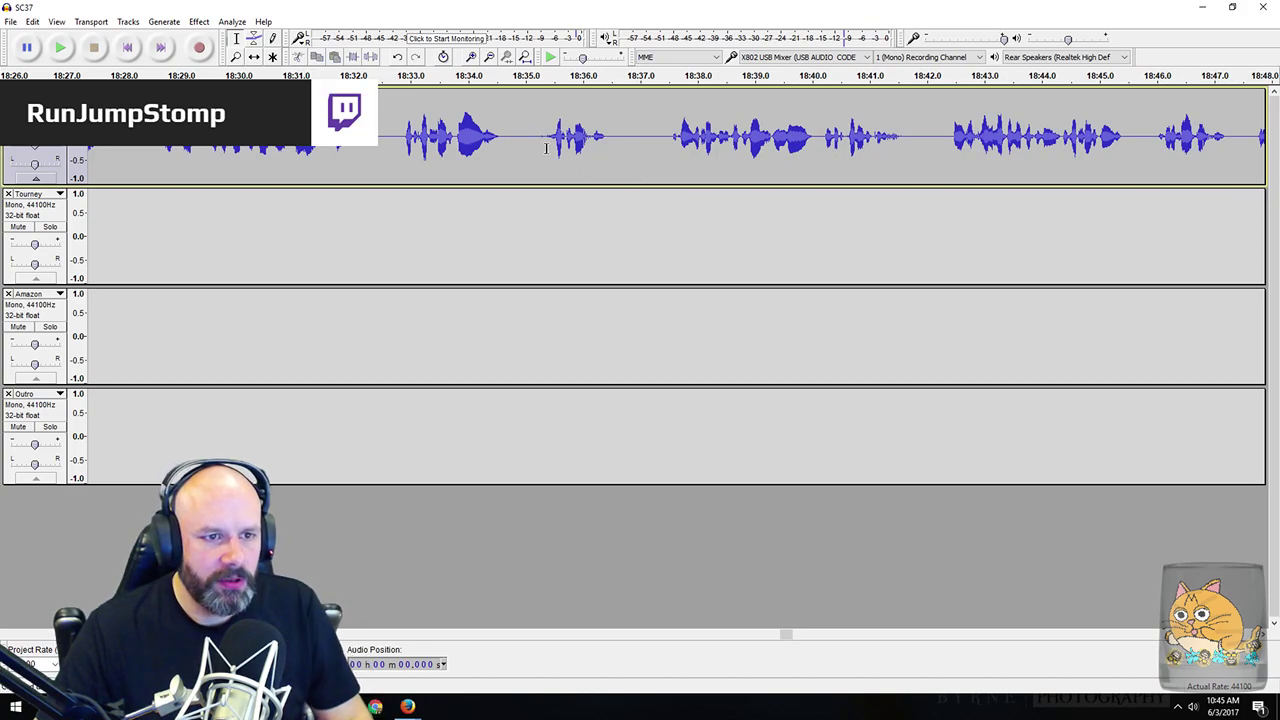
left_click_drag(524, 137, 685, 140)
key("space")
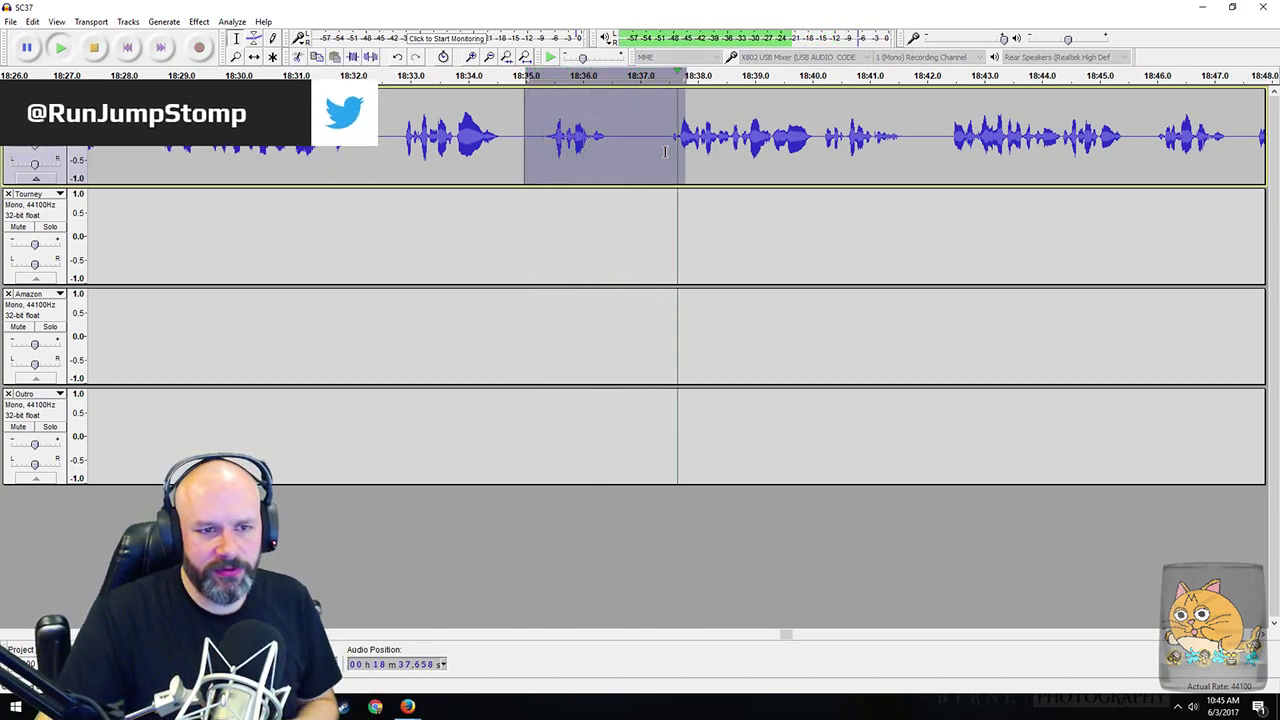
Step: Play the Online track's phrases from about 19:22.1 to 19:25.1 and from about 19:39.2 to 19:42.2
scroll(623, 112, "right", 6)
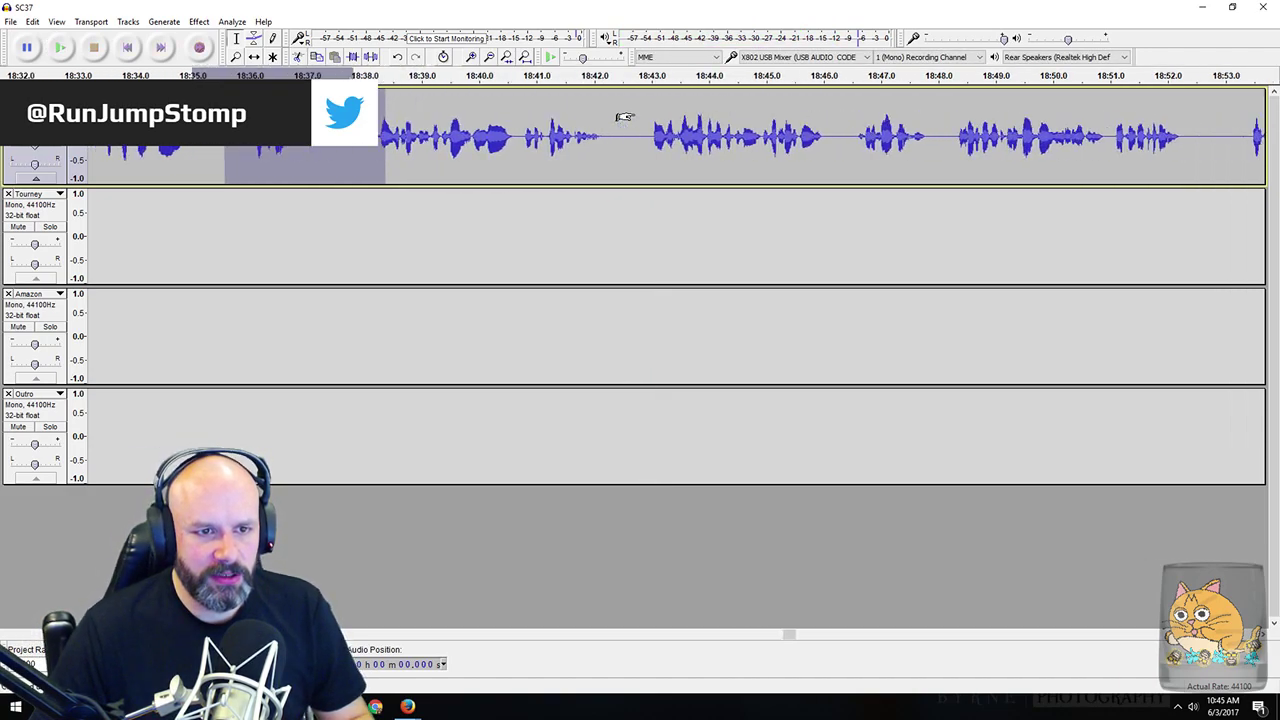
scroll(623, 117, "right", 7)
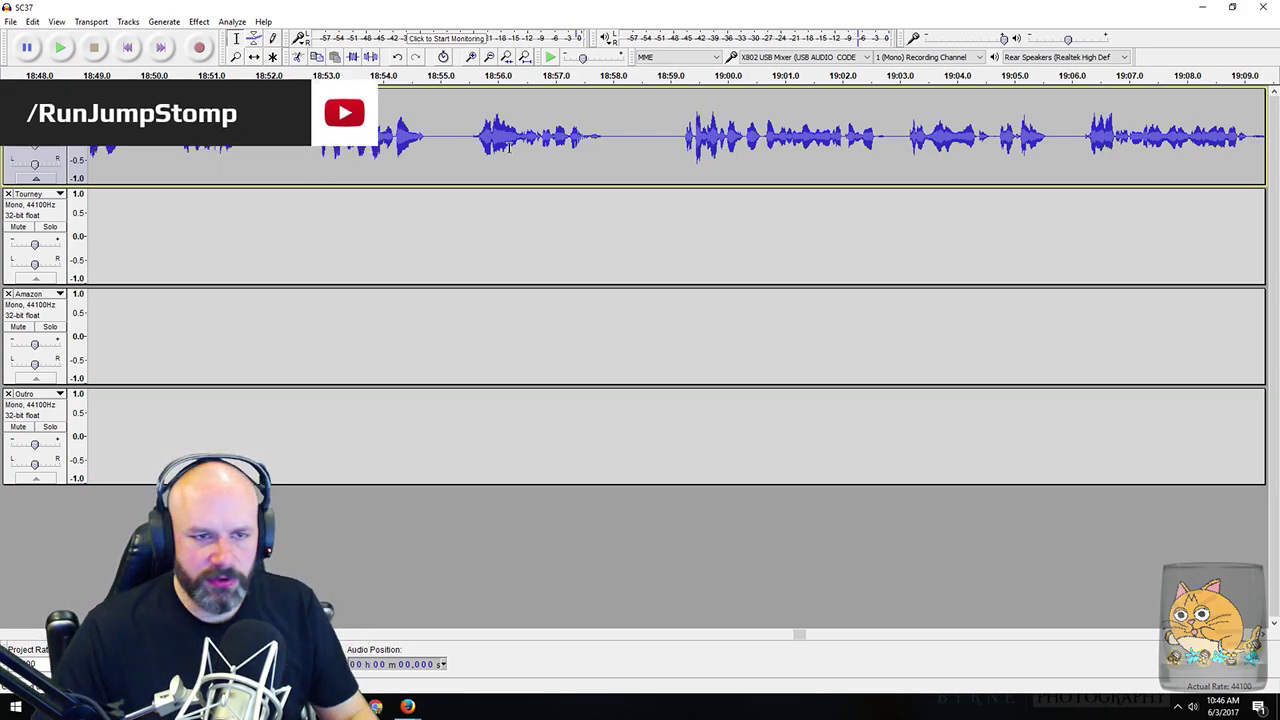
scroll(513, 143, "right", 2)
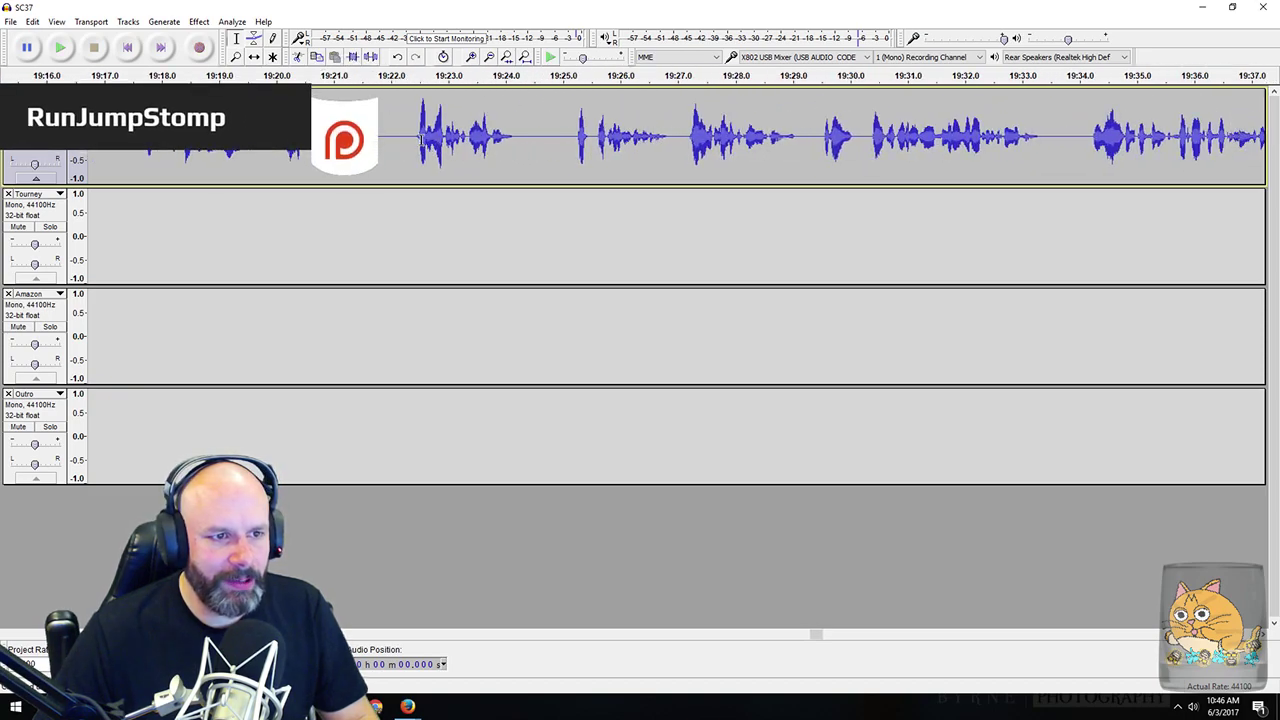
left_click_drag(397, 158, 570, 158)
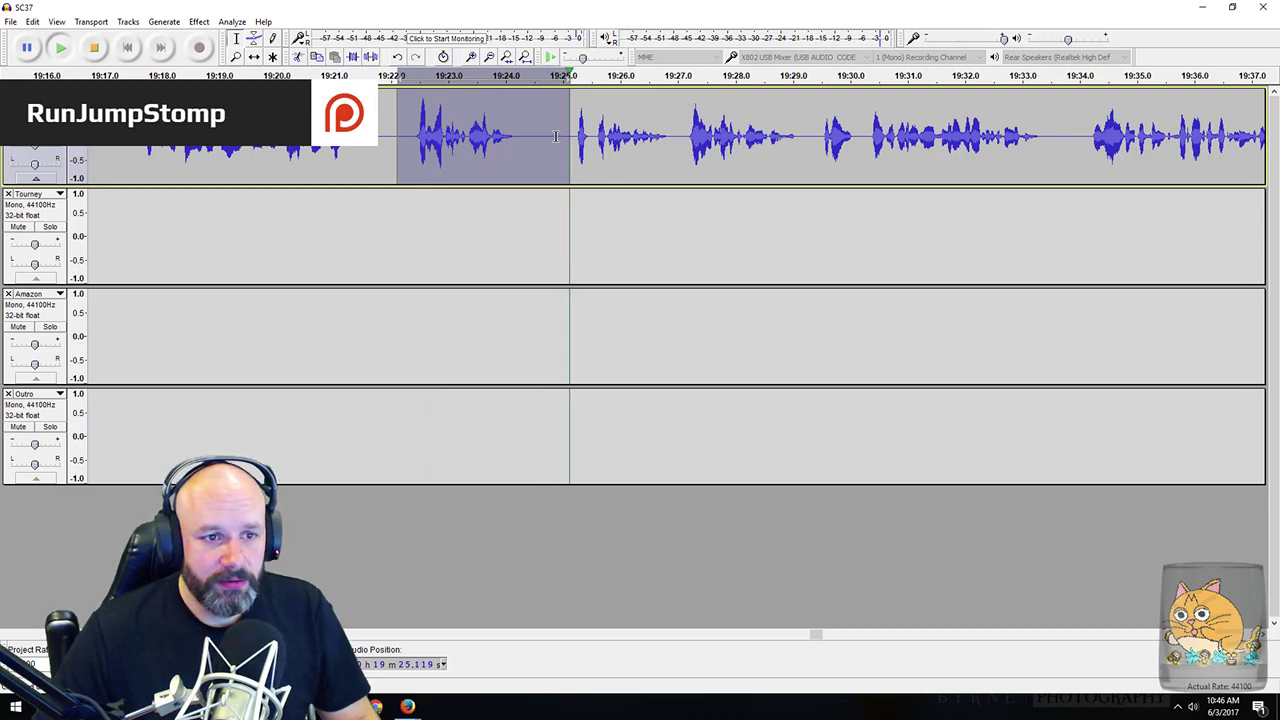
scroll(556, 136, "right", 10)
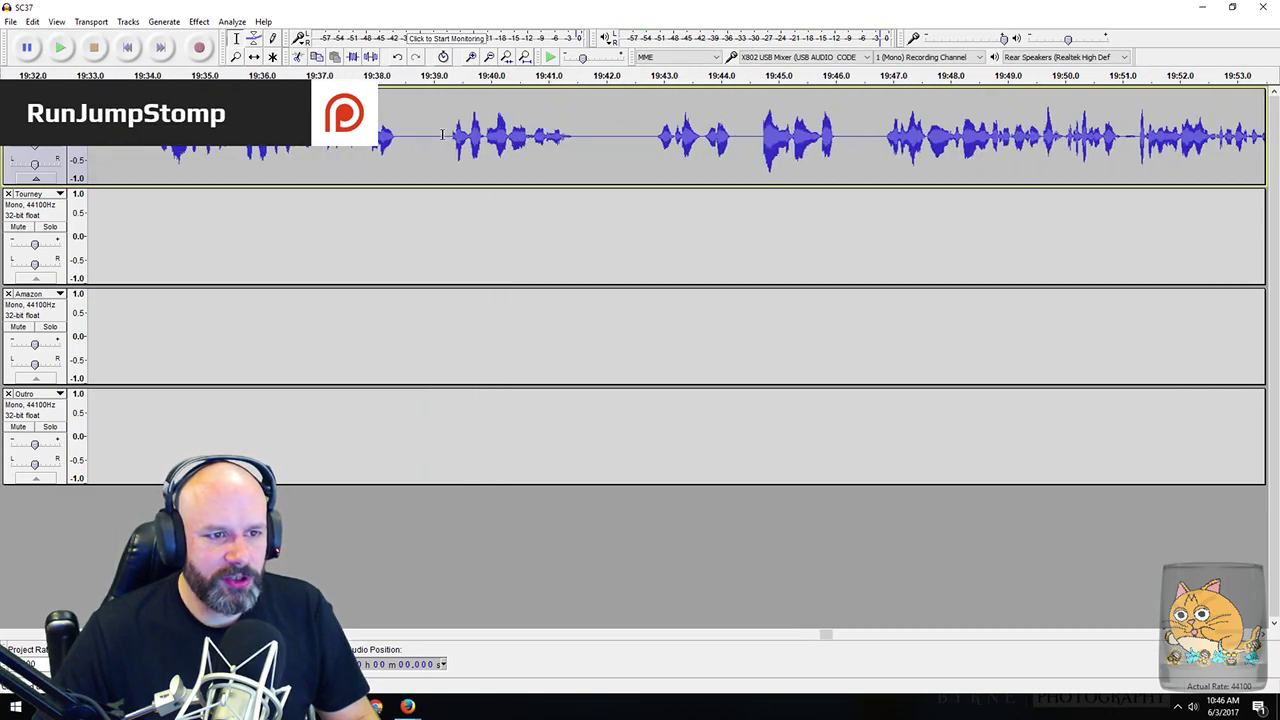
left_click_drag(443, 134, 619, 160)
key("space")
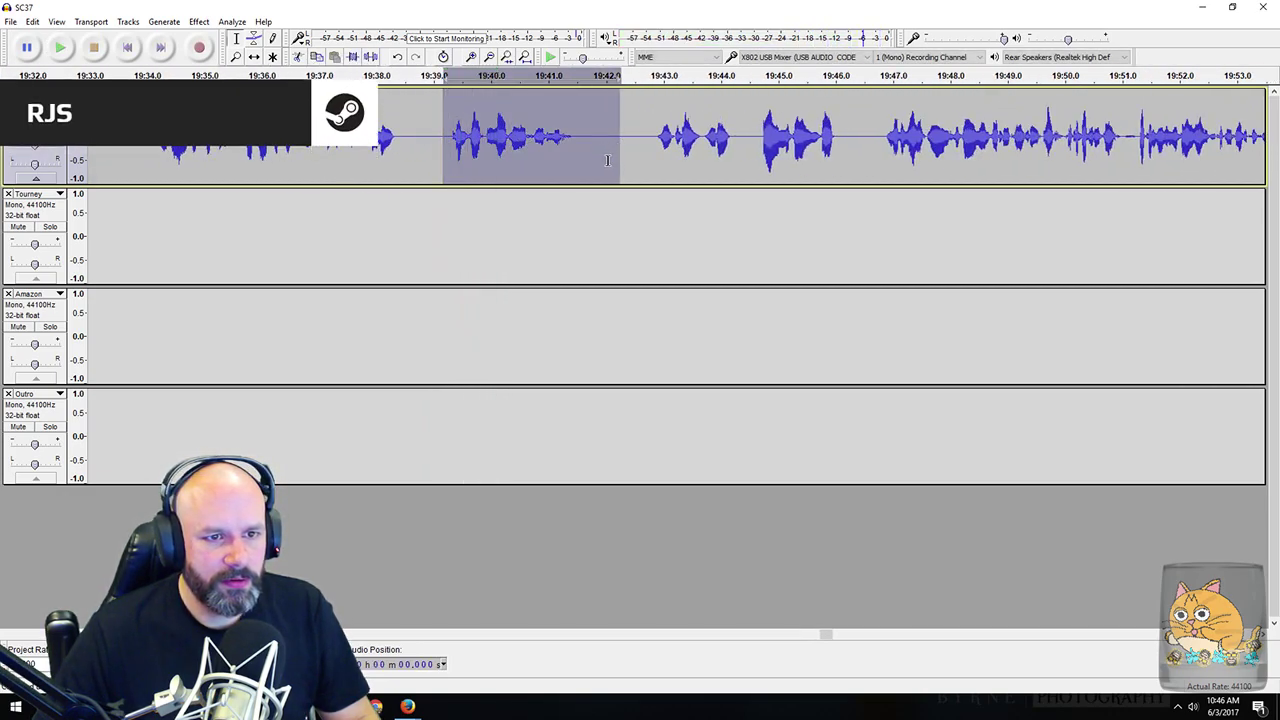
Step: Play the isolated sound near 19:57.5 in the Online track and delete the section from about 19:56.8 to 19:58.5
scroll(600, 150, "right", 8)
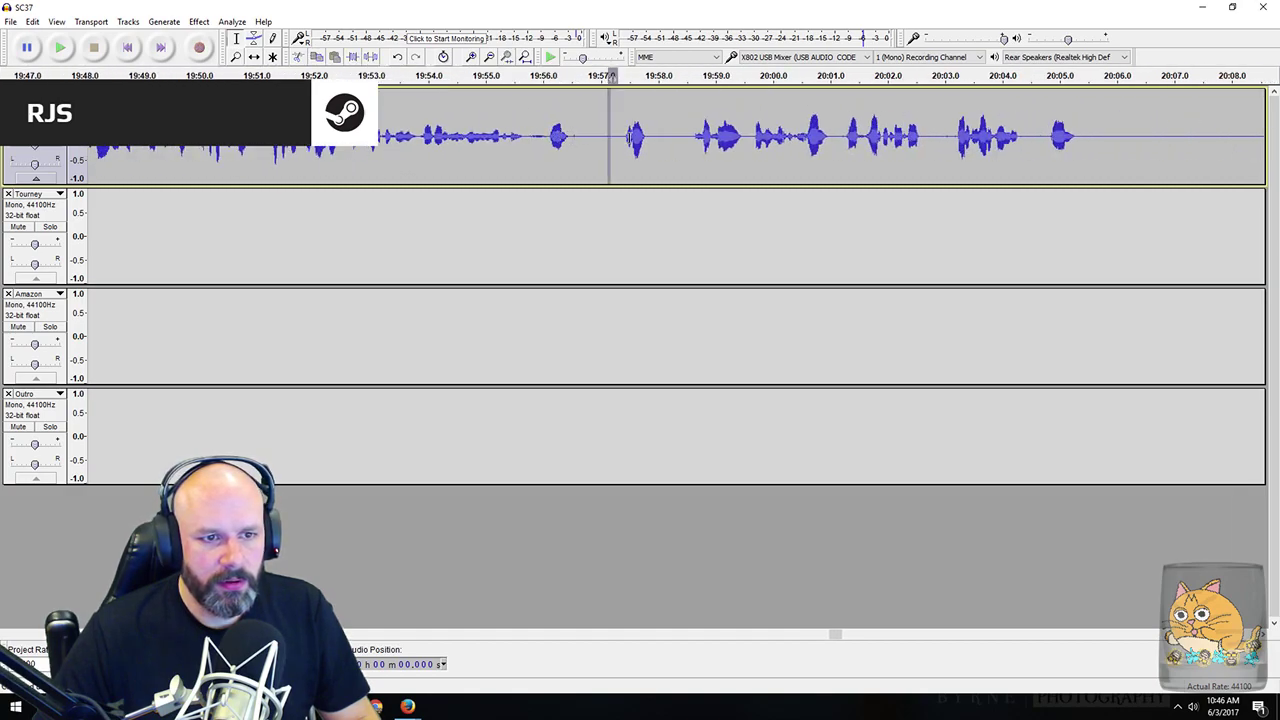
left_click_drag(608, 138, 685, 140)
key("space")
left_click_drag(591, 140, 686, 140)
key("Delete")
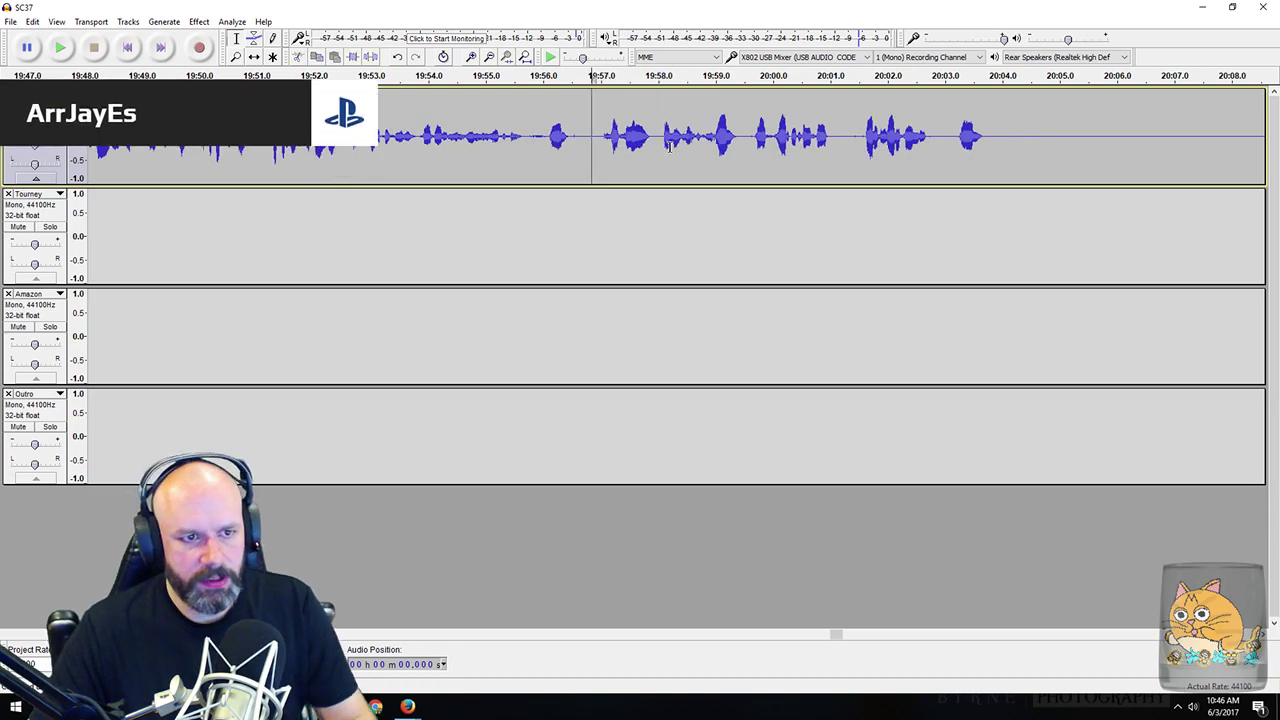
Step: Play the isolated sound near 20:03.4 in the Online track and delete it with the following pause, from about 20:02.8 to 20:09.4
scroll(700, 160, "right", 2)
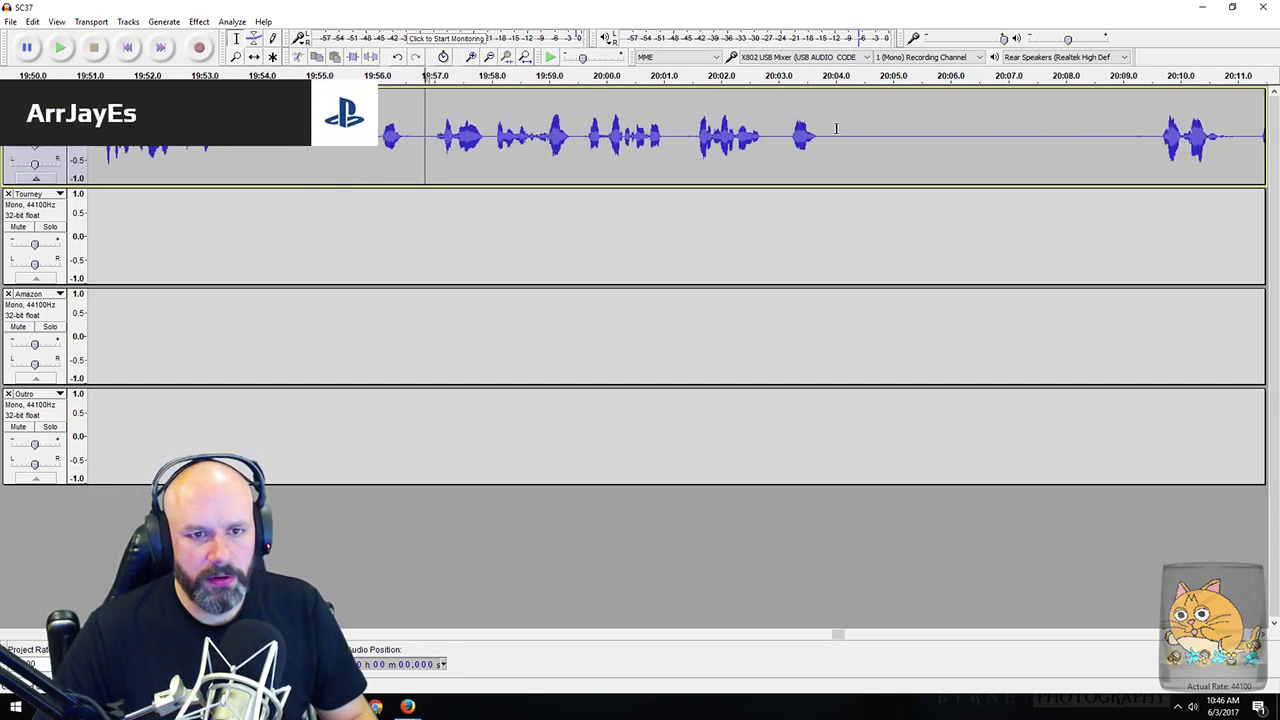
left_click_drag(770, 135, 898, 136)
key("space")
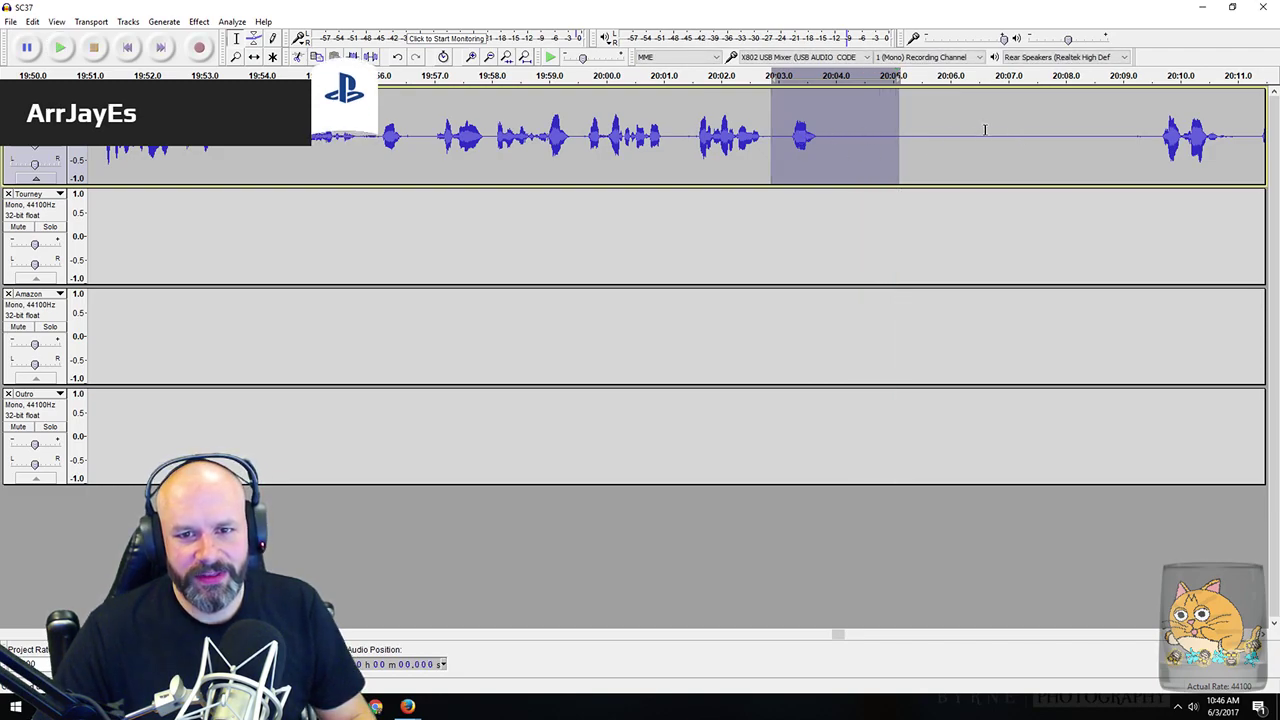
scroll(781, 159, "right", 2)
scroll(781, 159, "right", 2)
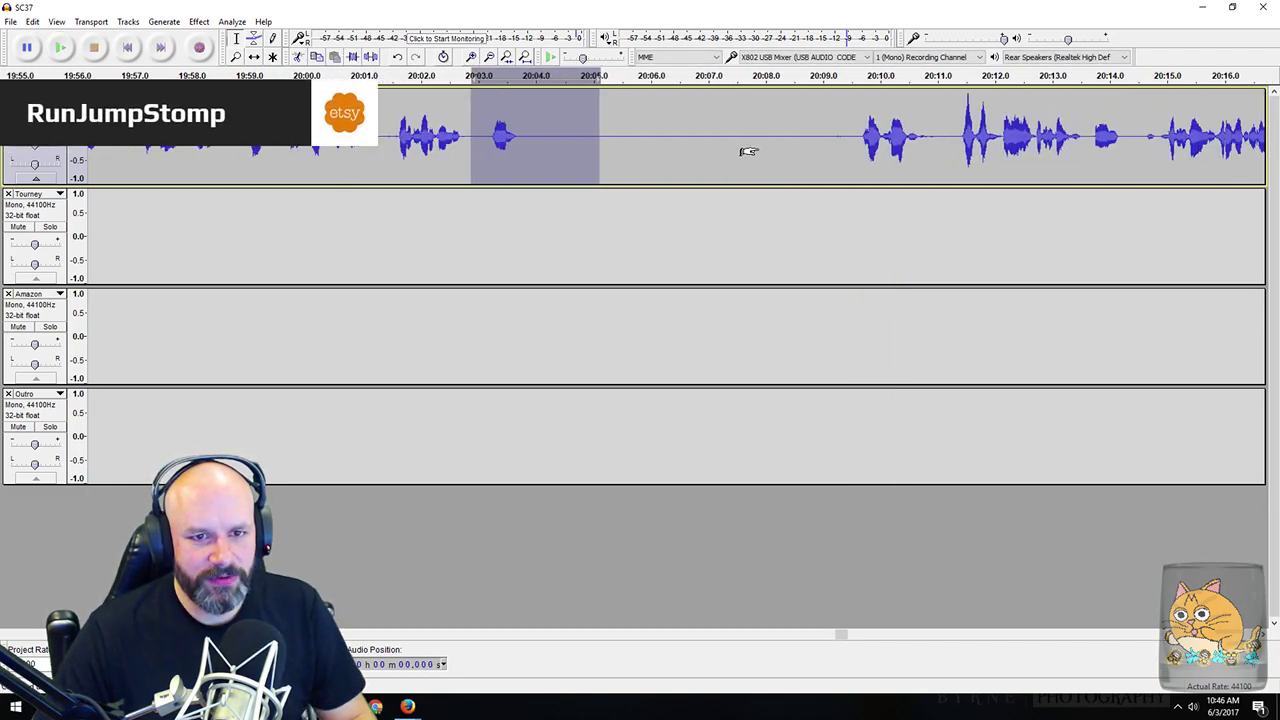
left_click(559, 145)
left_click_drag(467, 140, 846, 130)
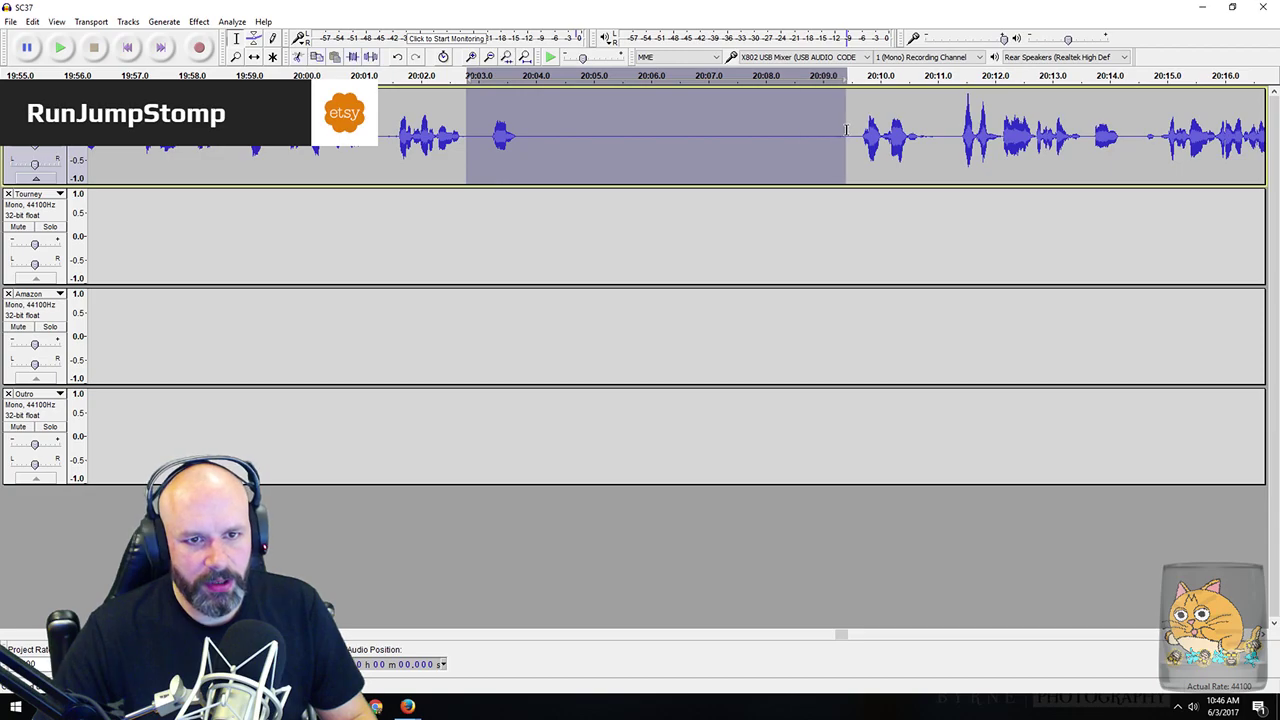
key("Delete")
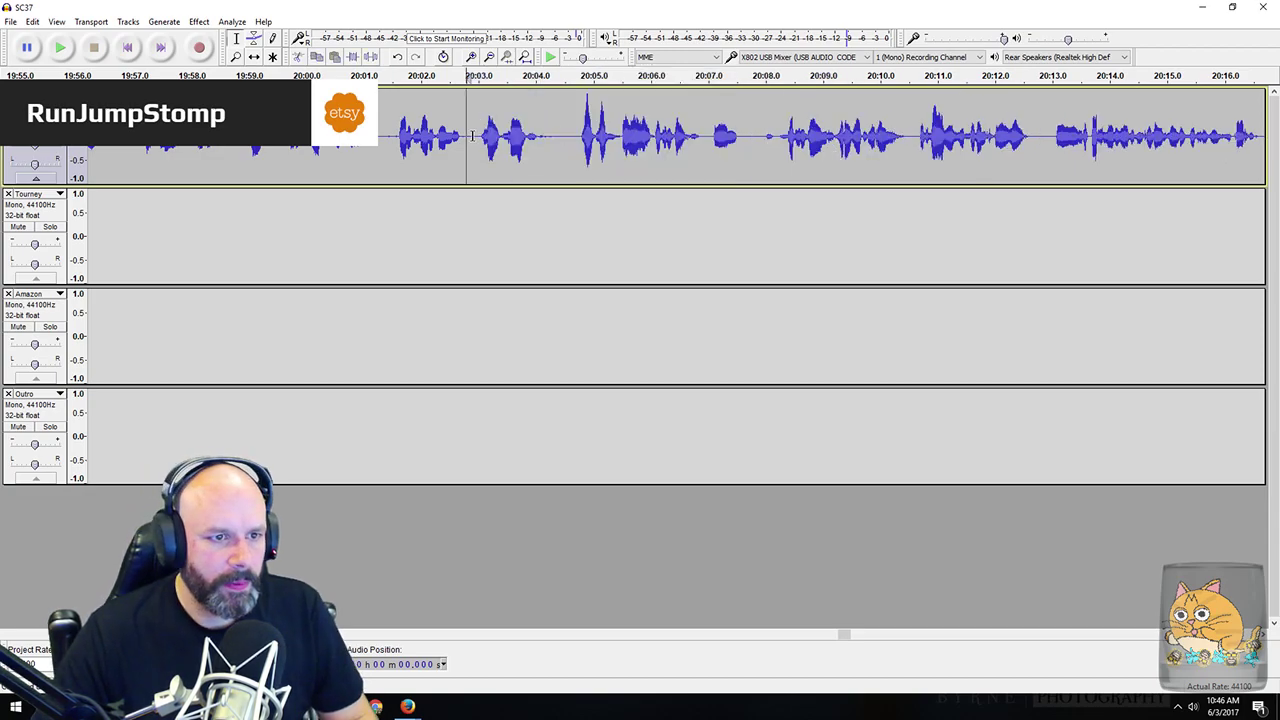
Step: Play the Online track from about 20:02.8 and delete the unwanted section from about 20:02.9 to 20:07.7
key("space")
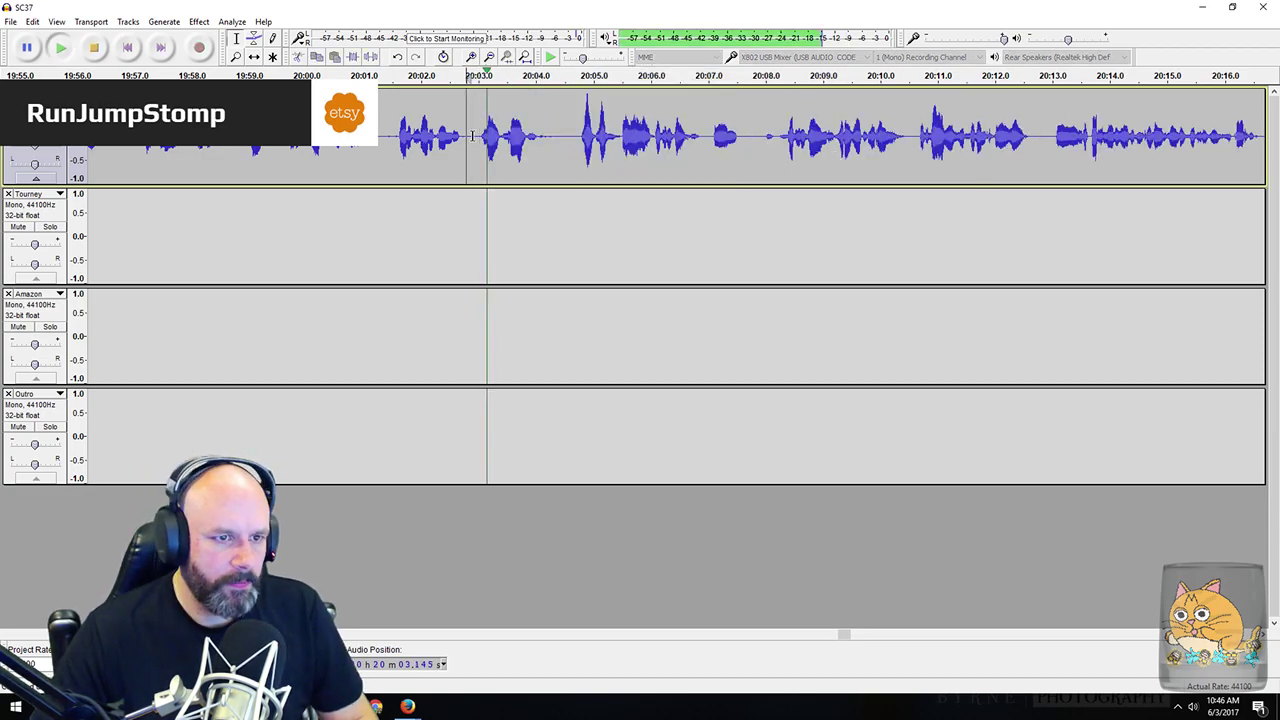
left_click(92, 47)
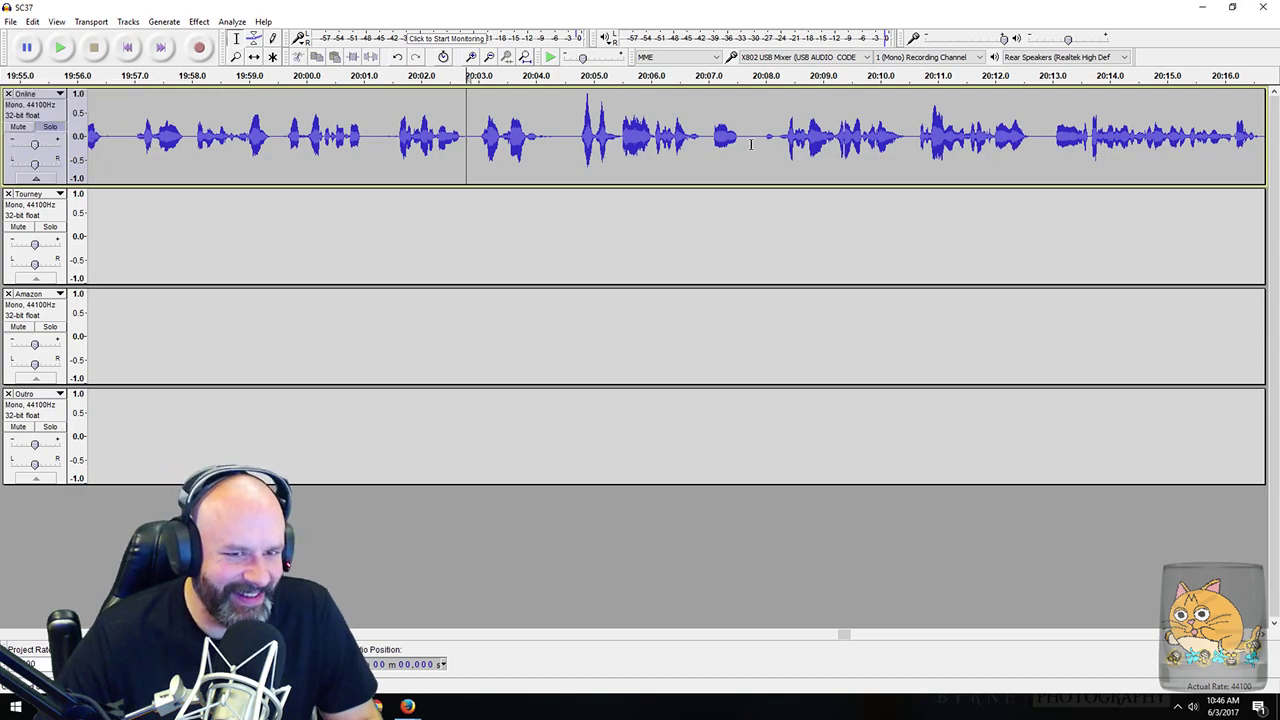
left_click_drag(750, 145, 488, 148)
key("Delete")
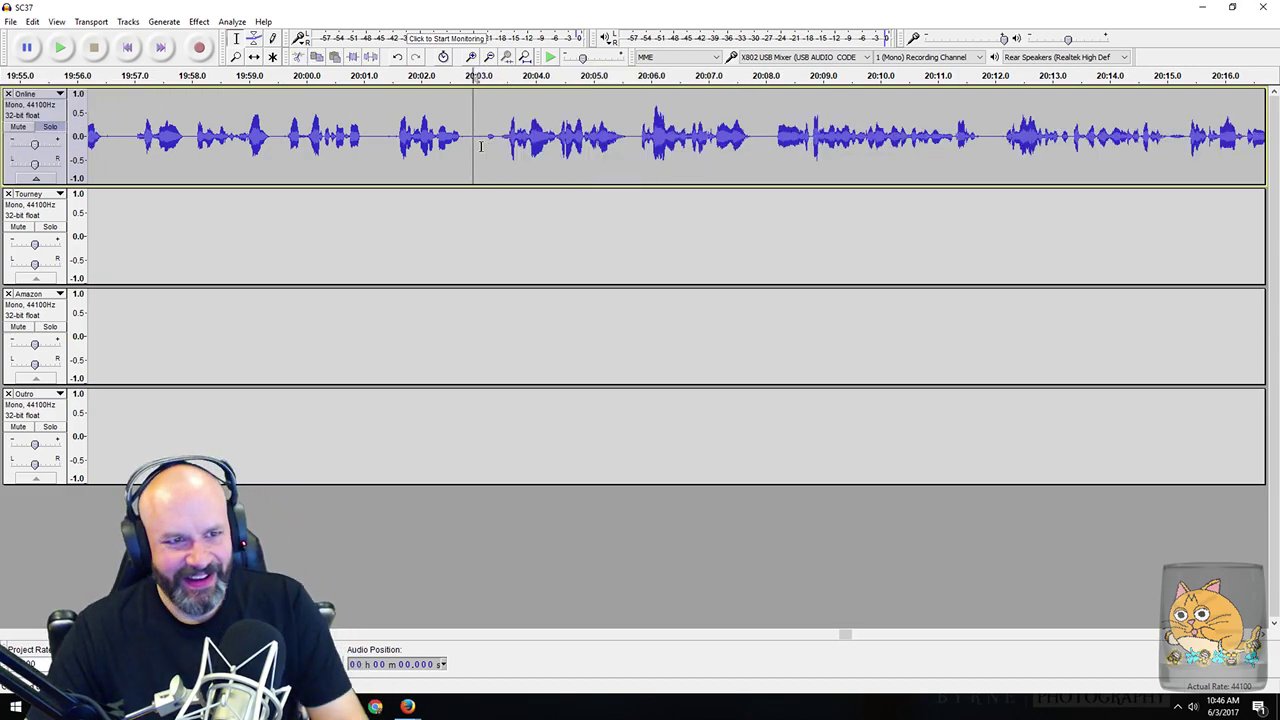
Step: Play the Online track from about 20:00.5 to 20:04.8 and delete the small stray sound near 20:03.2
left_click_drag(338, 137, 582, 148)
key("space")
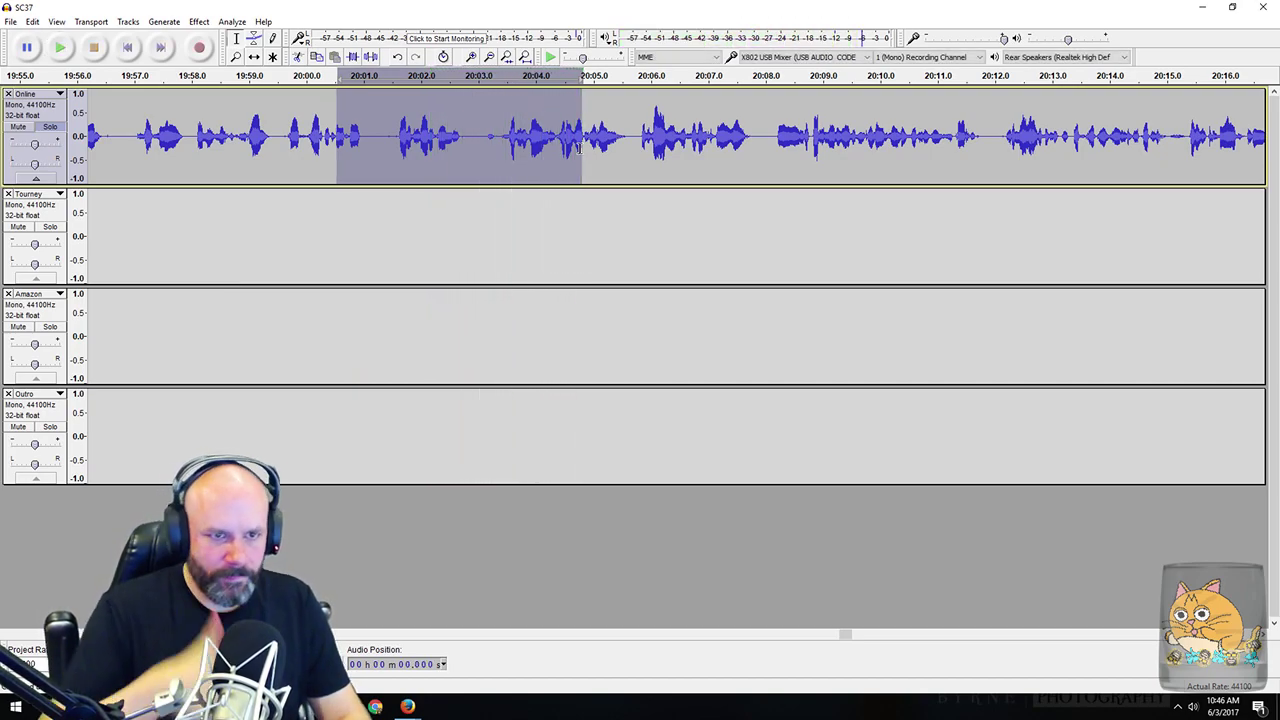
left_click(491, 131)
left_click_drag(497, 140, 482, 151)
key("Delete")
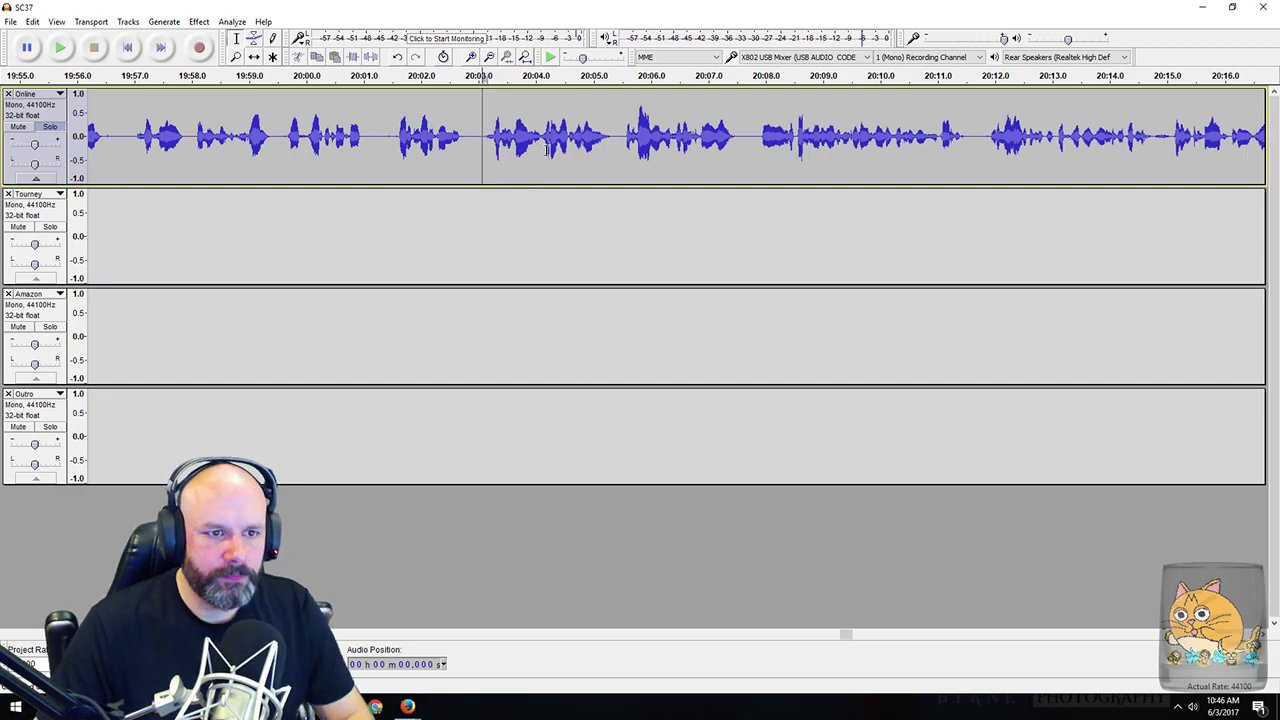
Step: Play the isolated sound near 20:18.3 in the Online track and delete the section from about 20:17.4 to 20:19.5
key("super")
left_click(633, 145)
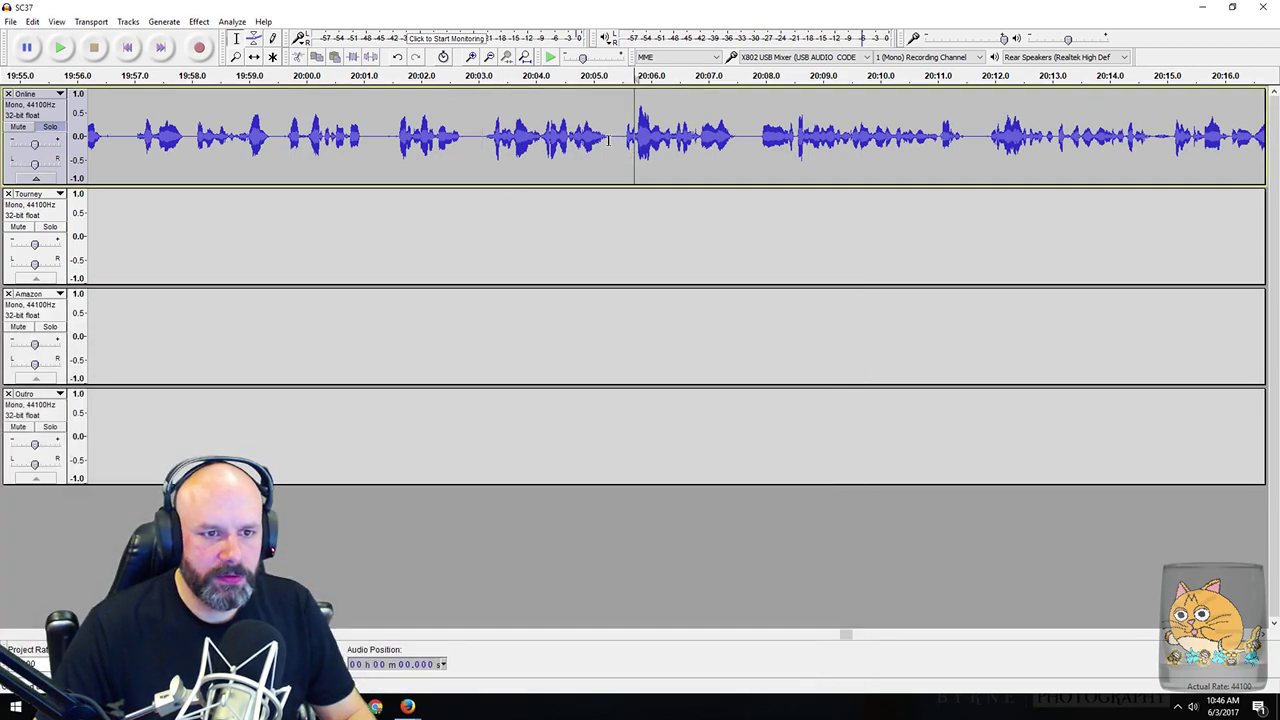
scroll(620, 143, "right", 6)
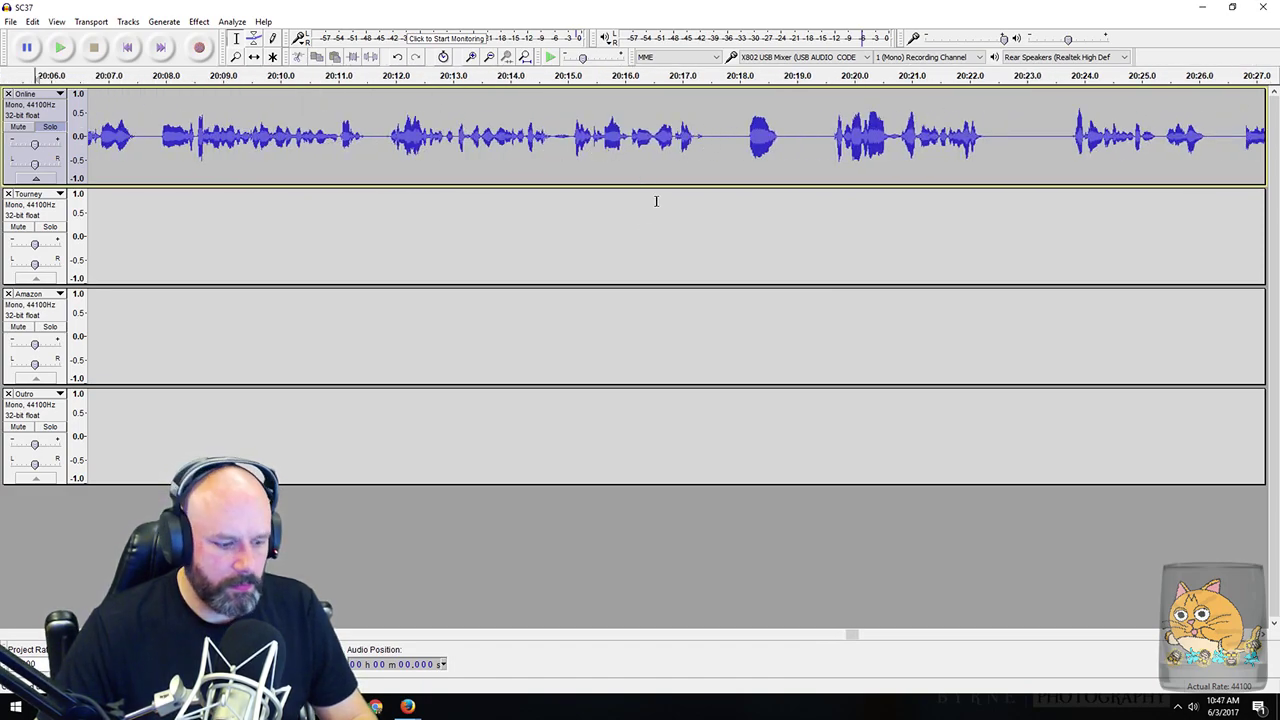
key("super")
left_click(688, 135)
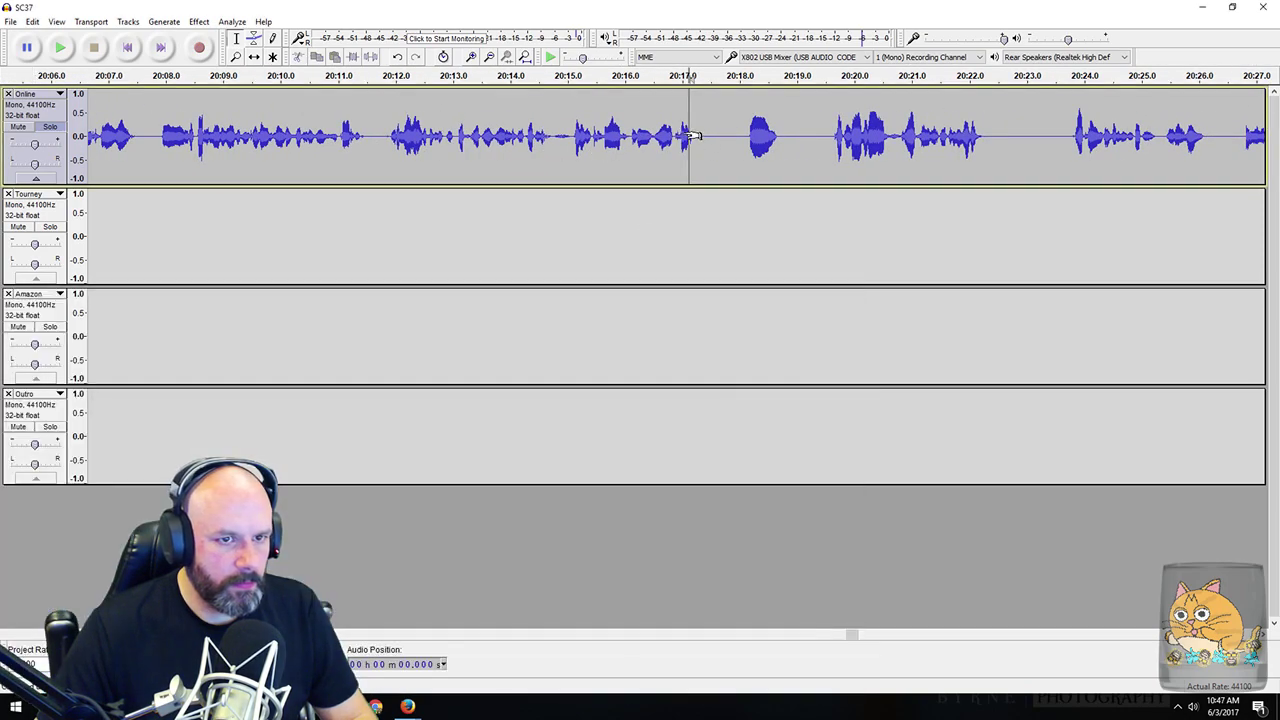
left_click_drag(720, 140, 786, 150)
key("space")
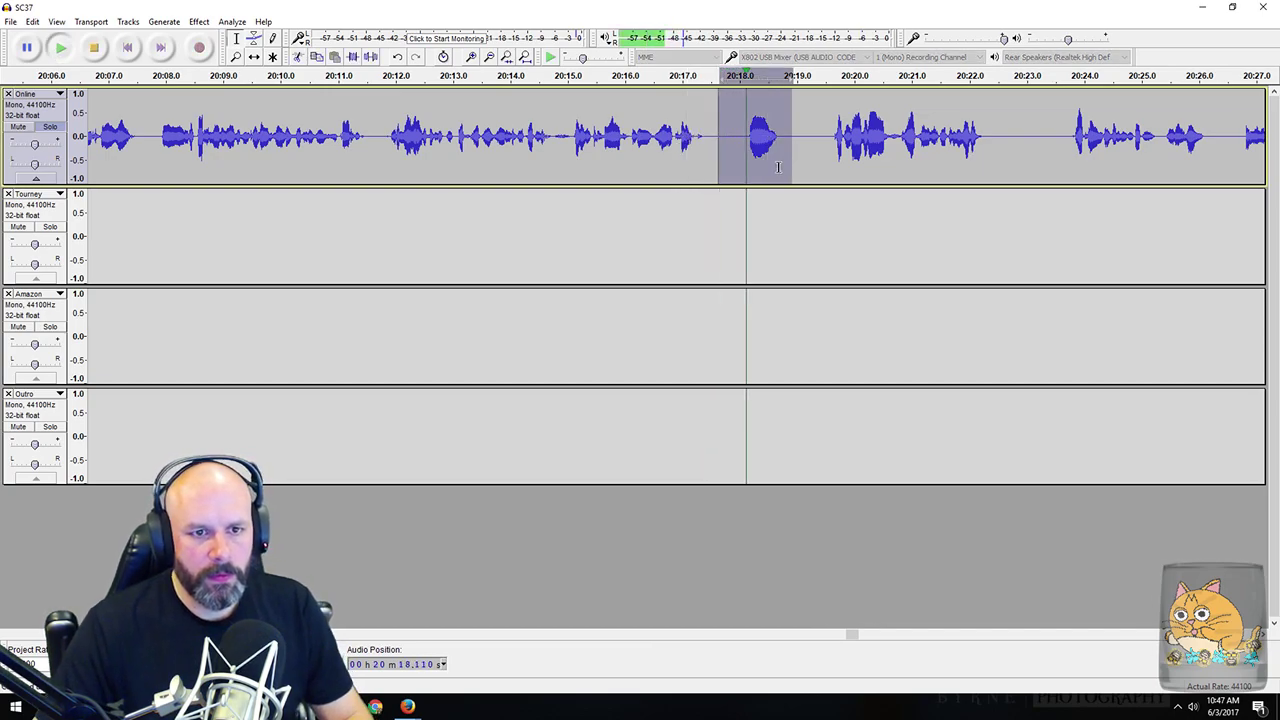
left_click(709, 137)
left_click_drag(710, 137, 819, 143)
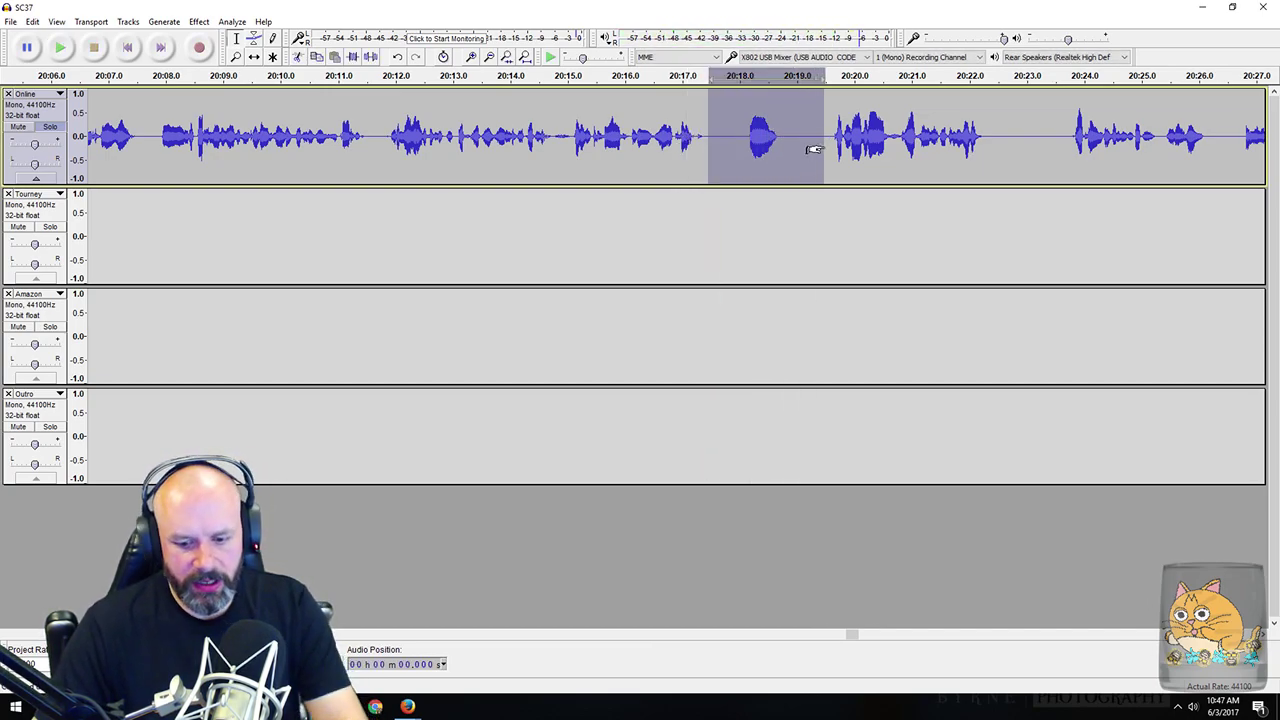
key("Delete")
scroll(700, 150, "right", 10)
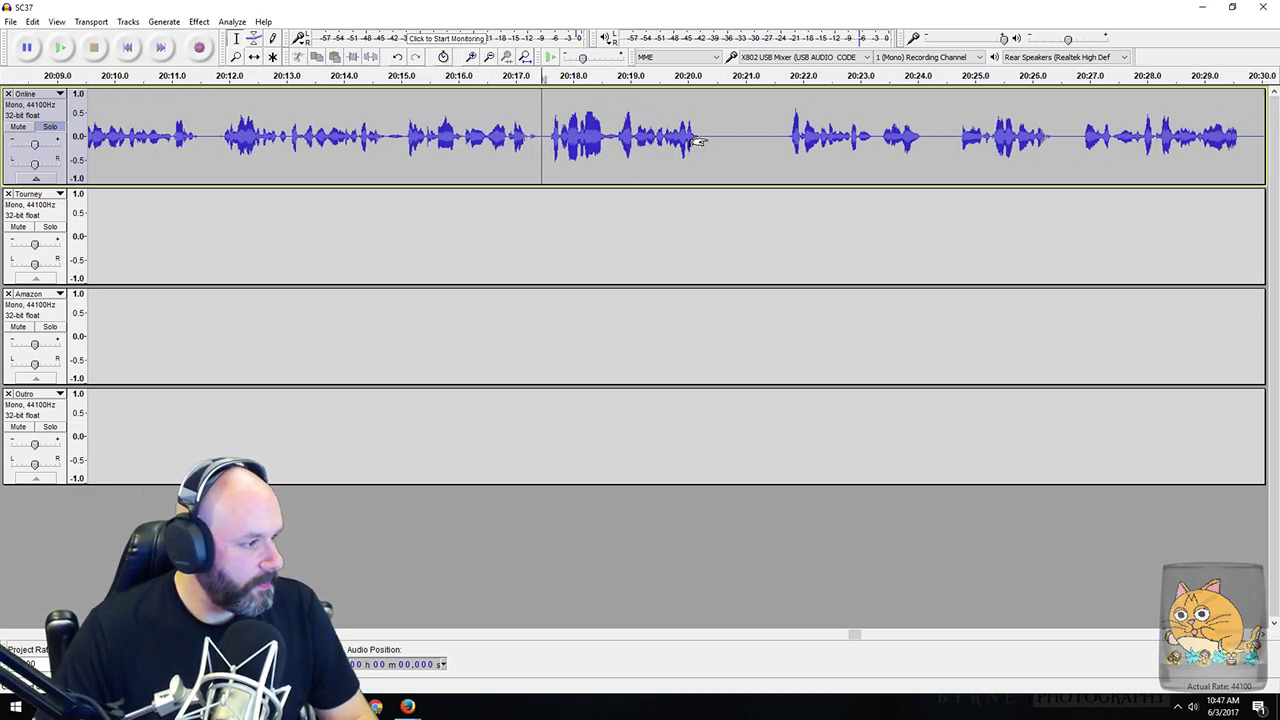
scroll(698, 142, "right", 4)
left_click_drag(497, 140, 572, 166)
key("Delete")
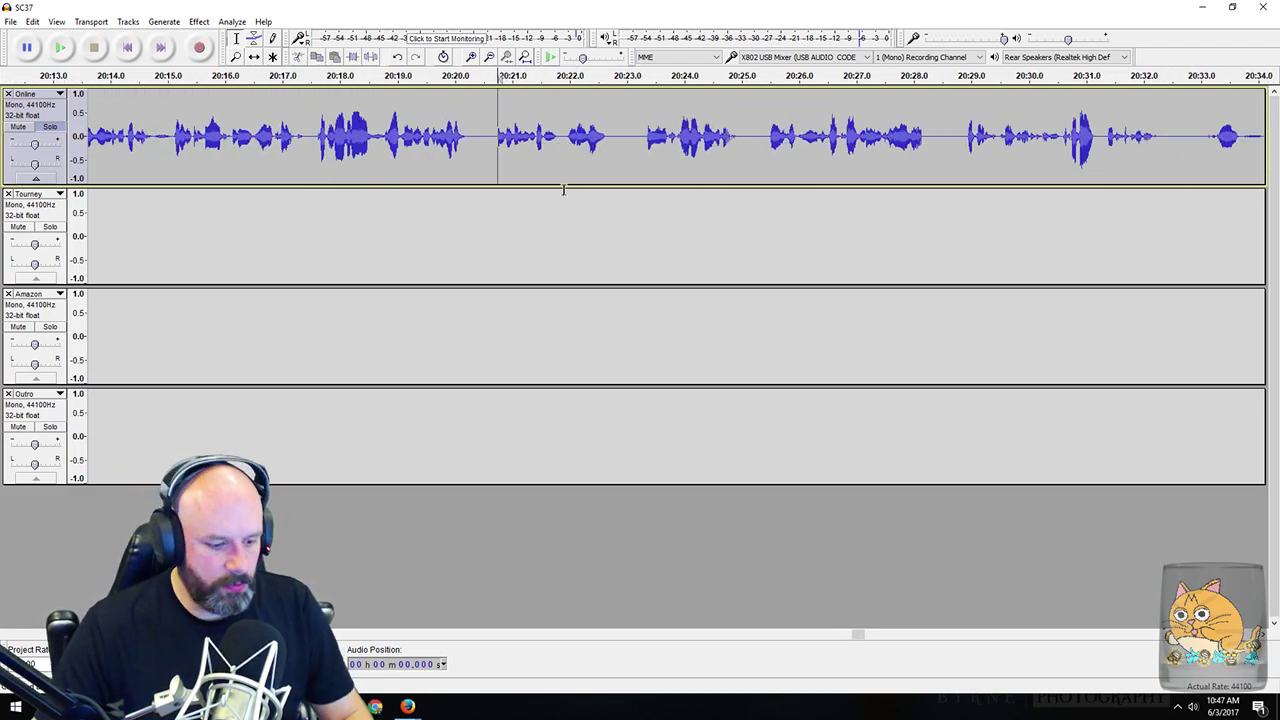
key("ctrl+z")
Step: Delete the pause in the Online track from about 20:20.5 to 20:21.6
left_click_drag(485, 138, 540, 138)
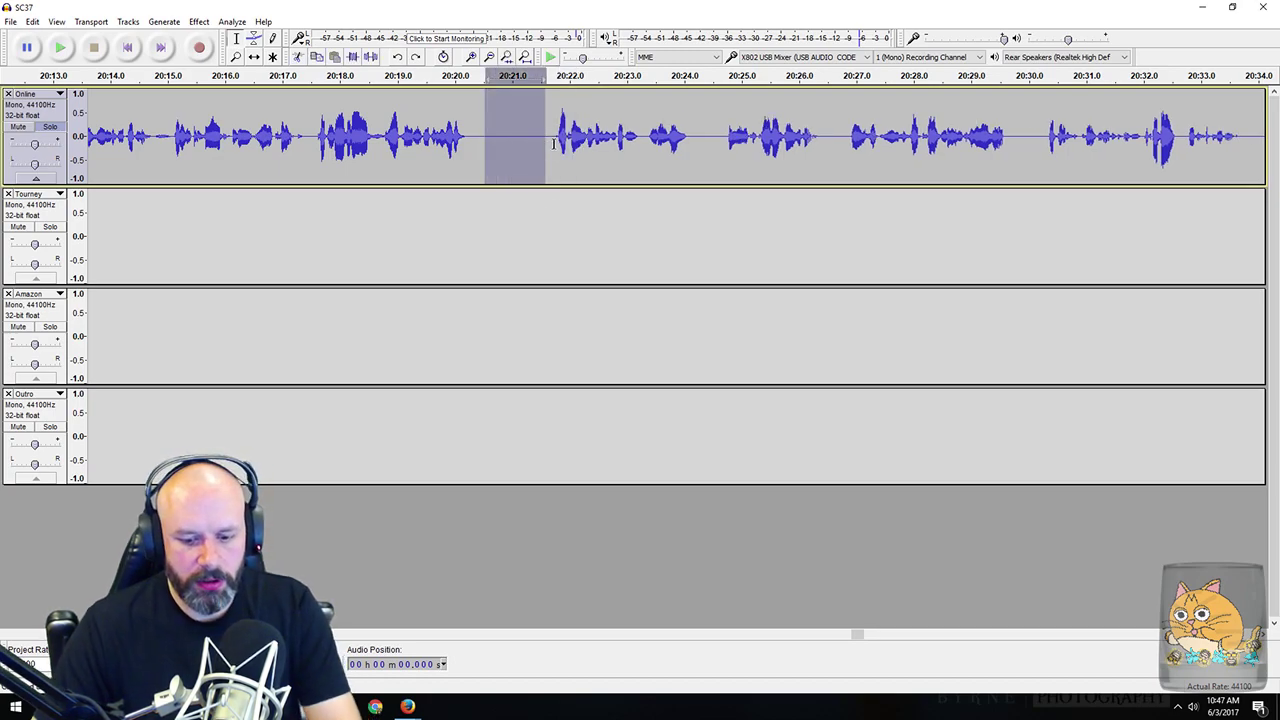
key("Delete")
Step: Play the isolated sound near 20:33.8 in the Online track and delete the section from about 20:33.0 to 20:34.5
scroll(539, 175, "right", 4)
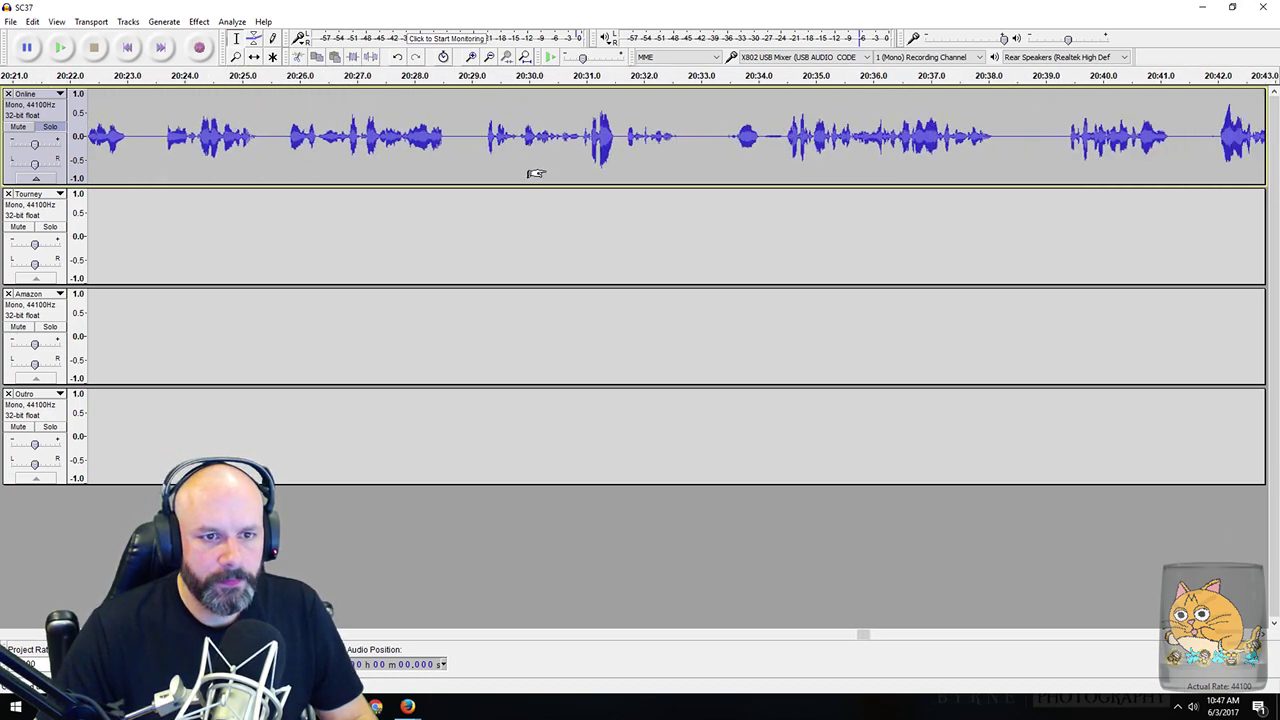
left_click_drag(708, 138, 775, 138)
key("space")
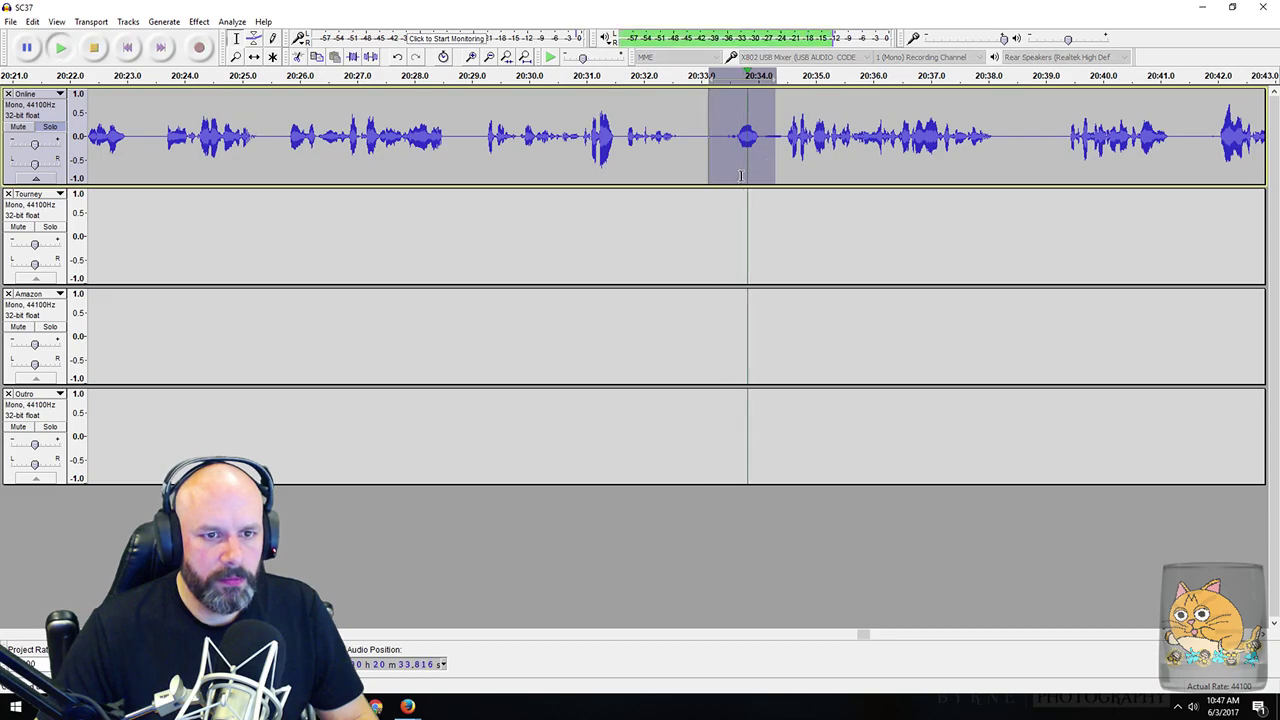
left_click_drag(698, 140, 778, 140)
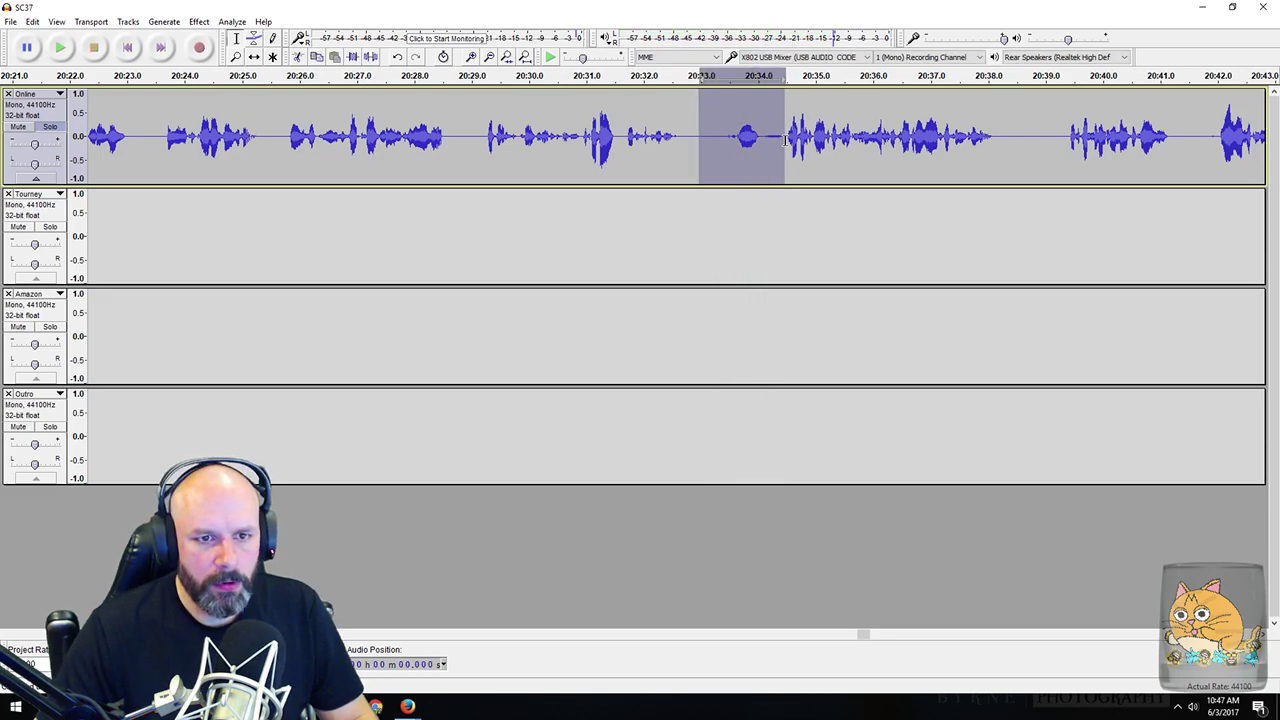
left_click(700, 140)
Step: Delete two pauses in the Online track, from about 20:50.3 to 20:51.3 and from about 20:55.8 to 20:56.8
scroll(690, 140, "right", 6)
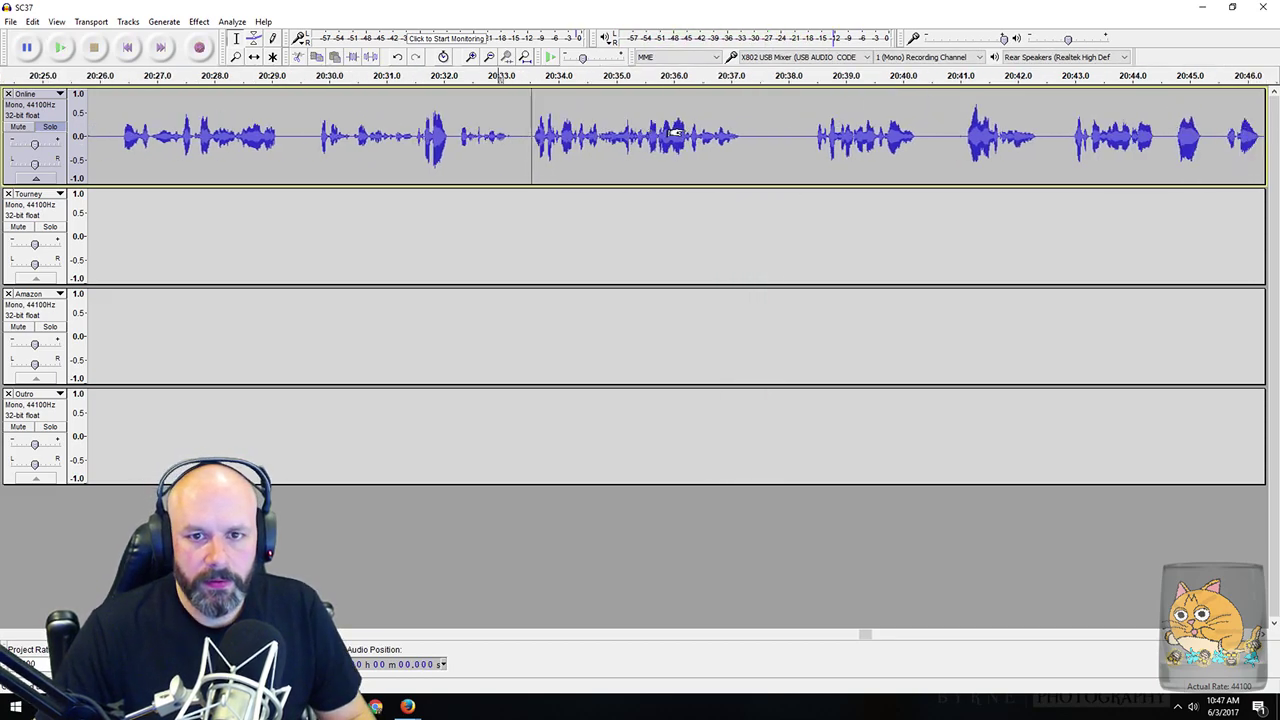
scroll(670, 136, "right", 3)
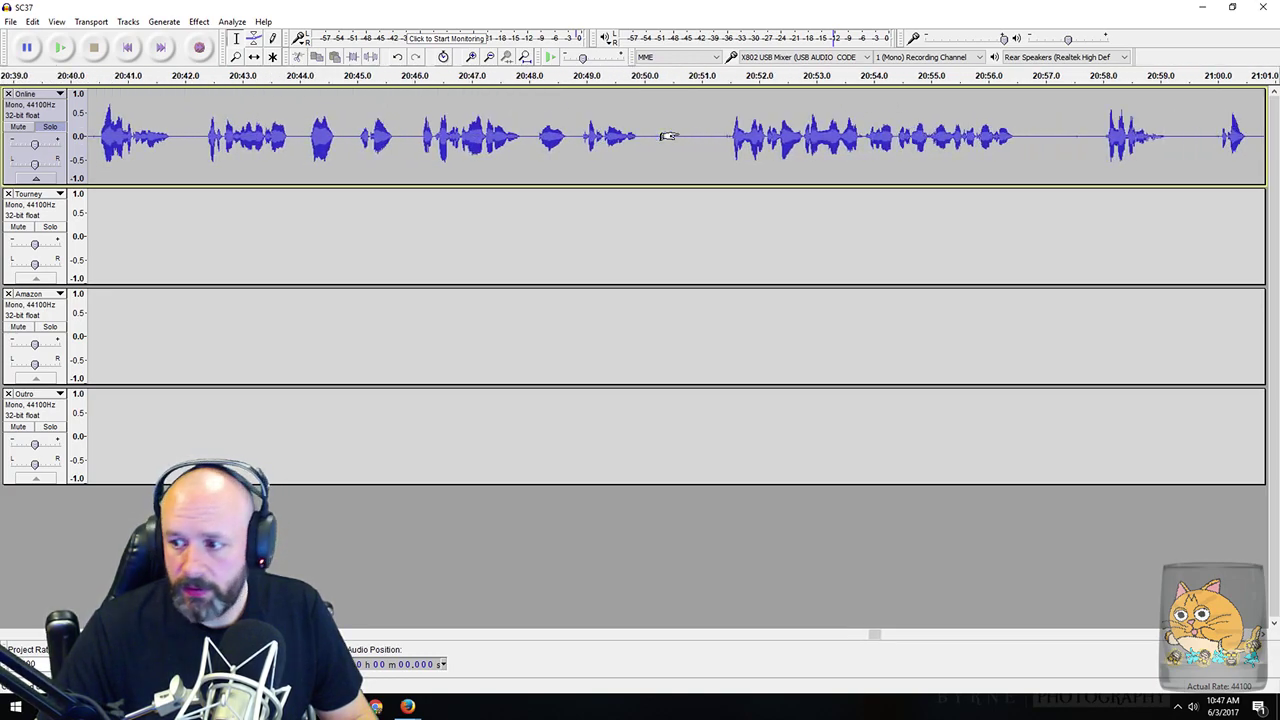
scroll(662, 134, "right", 2)
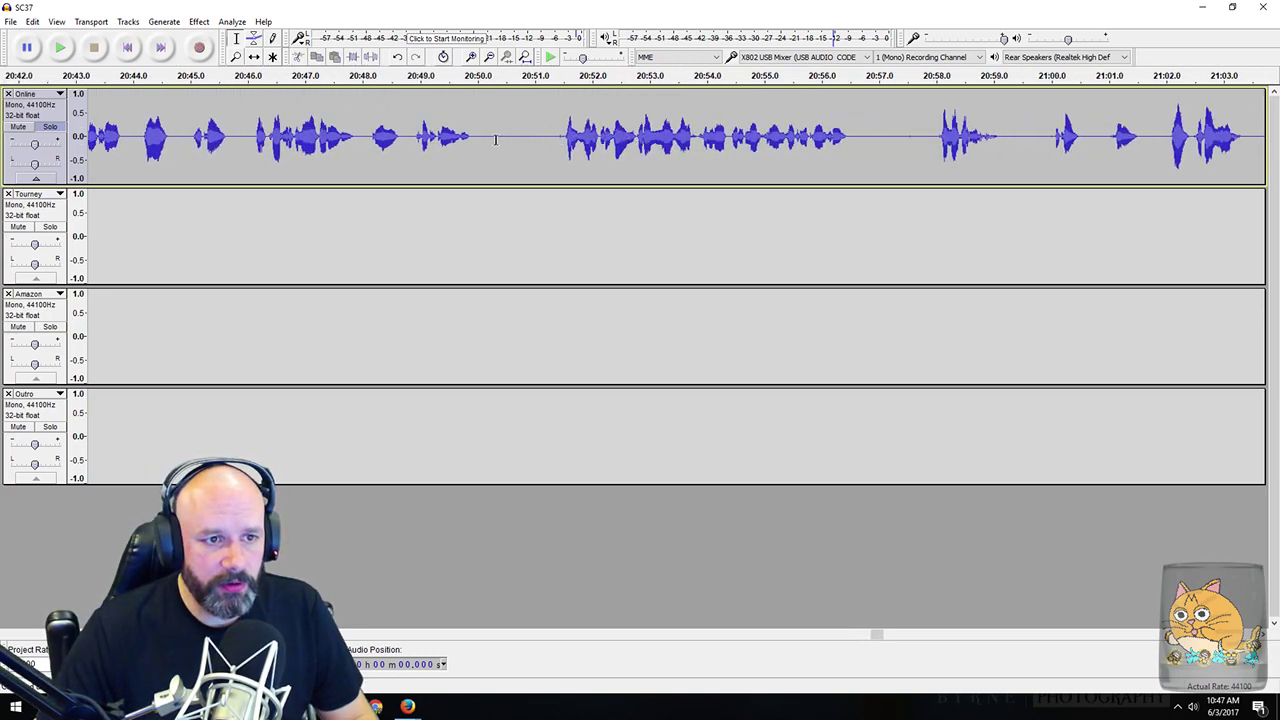
left_click_drag(496, 140, 548, 150)
key("Delete")
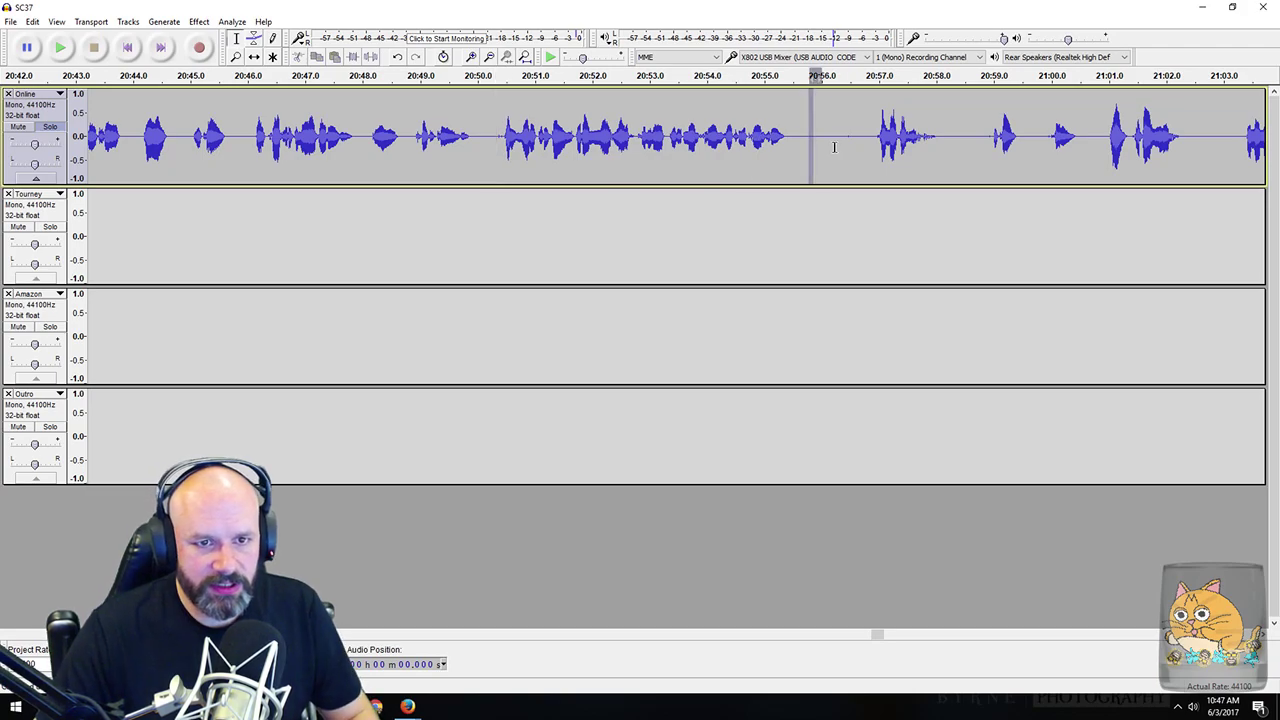
left_click_drag(811, 148, 862, 152)
key("Delete")
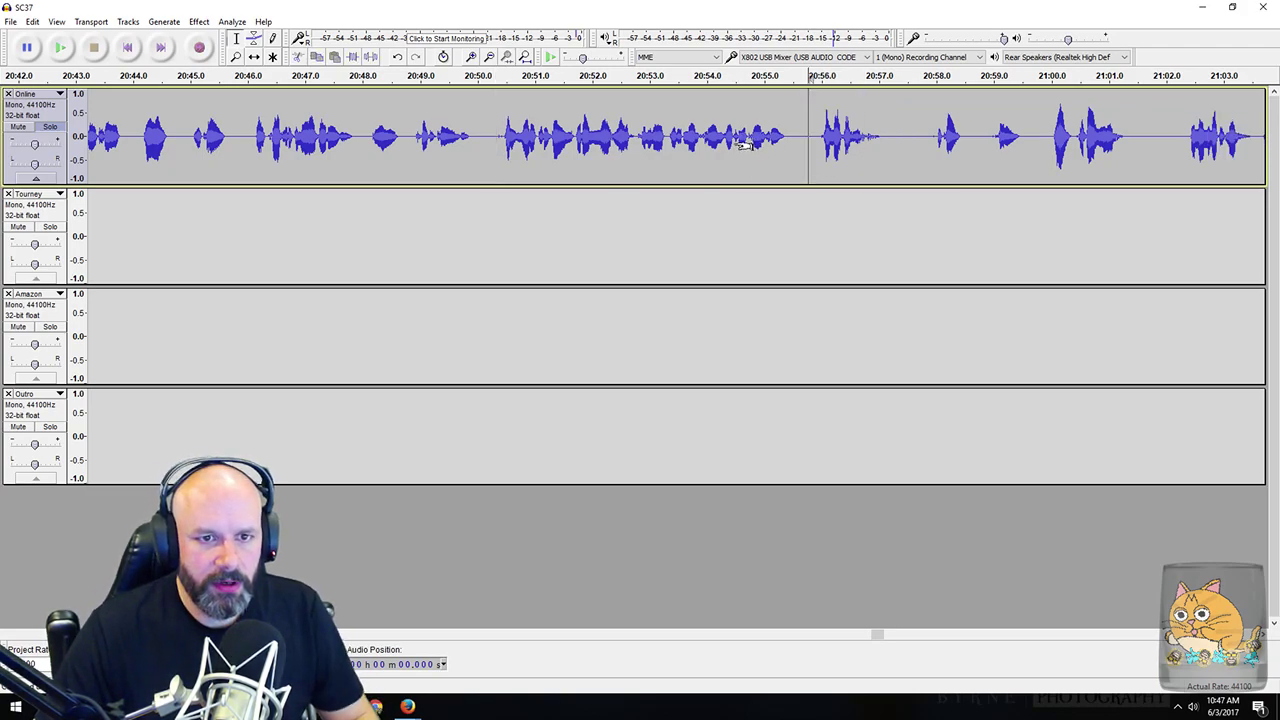
Step: Shorten the silence in the Online track by deleting from about 21:01.3 to 21:02.2
scroll(745, 145, "right", 5)
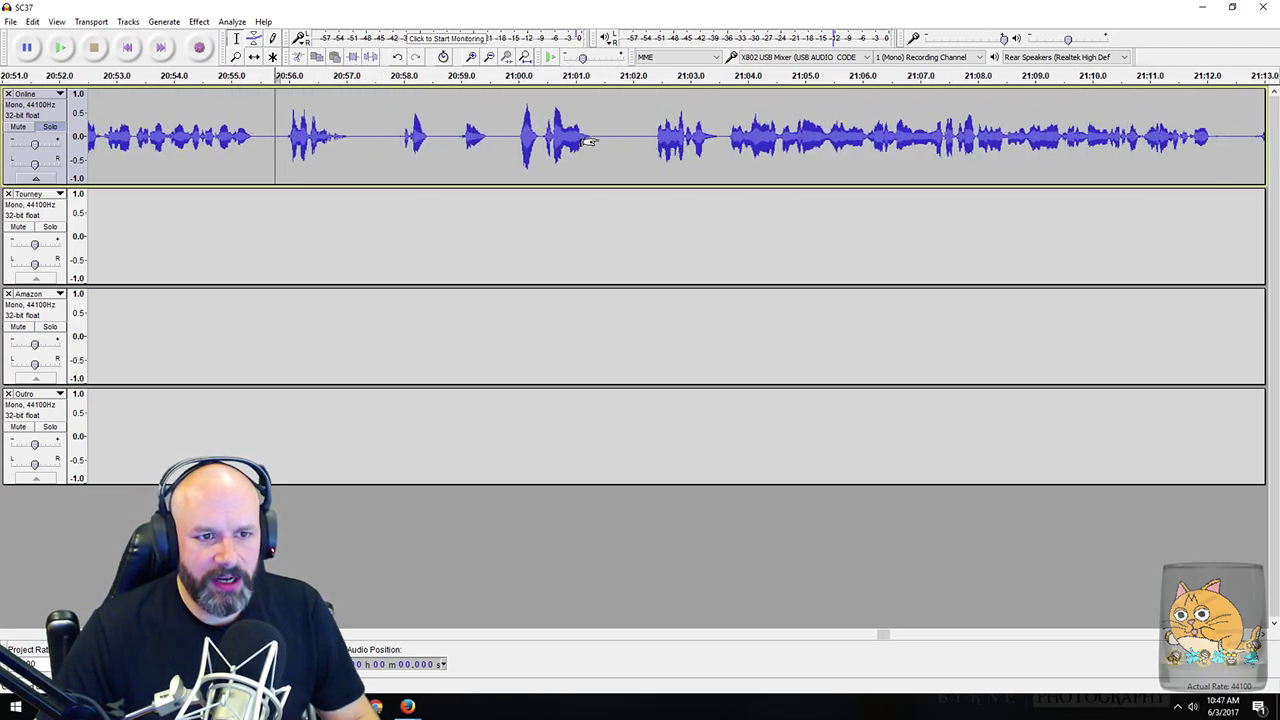
left_click_drag(596, 136, 646, 144)
key("Delete")
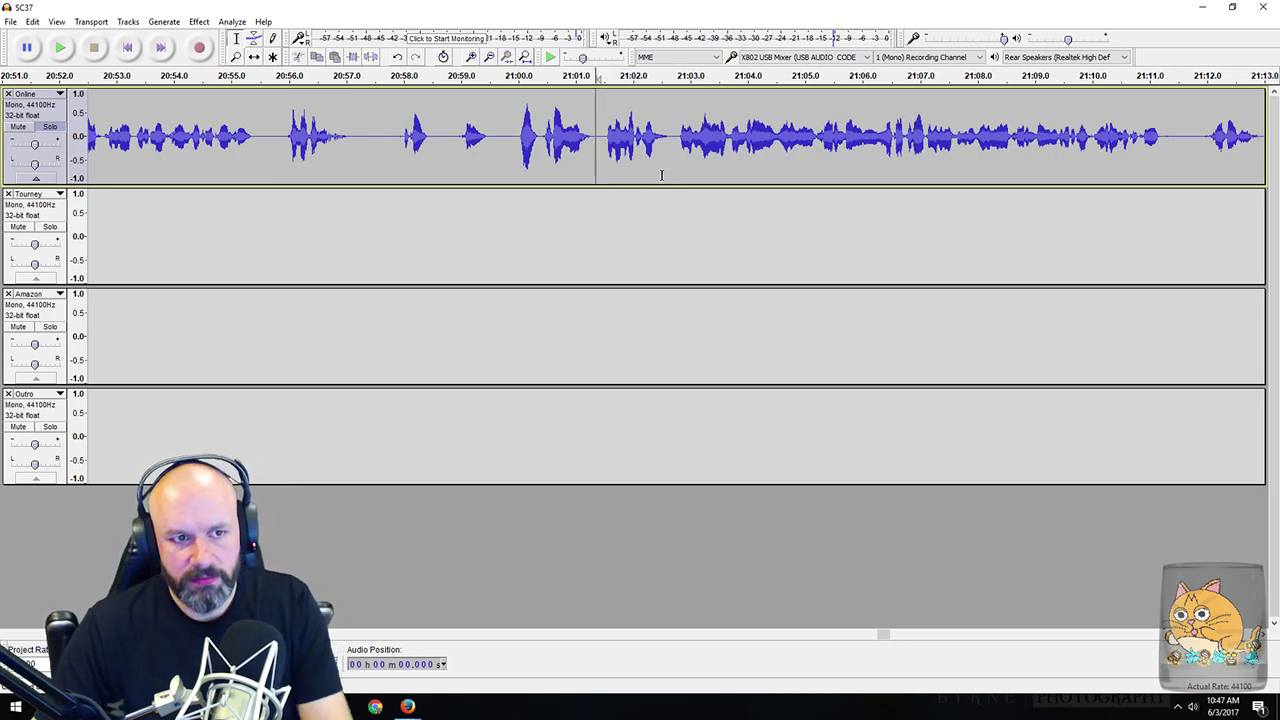
Step: Play the Online track from about 21:11.7 to 21:15.0 and delete the silence from about 21:13.1 to 21:14.9
scroll(757, 170, "right", 5)
left_click_drag(722, 140, 914, 155)
key("space")
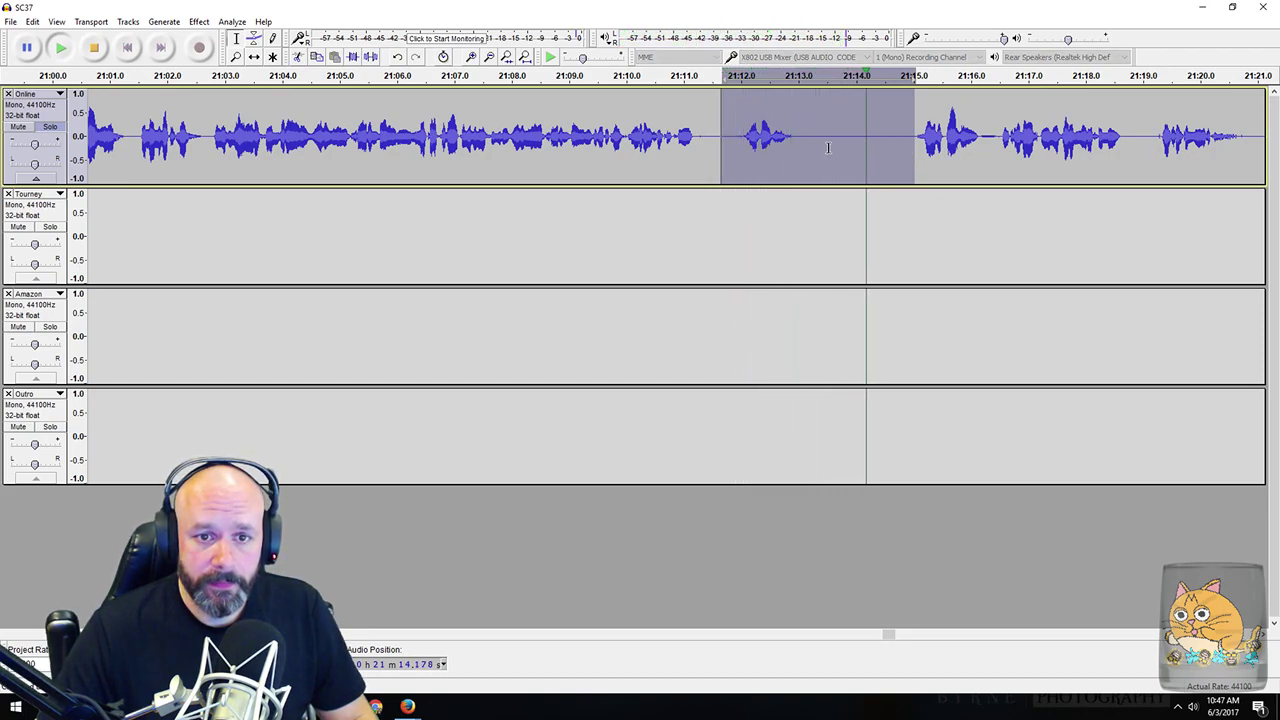
left_click_drag(806, 143, 904, 157)
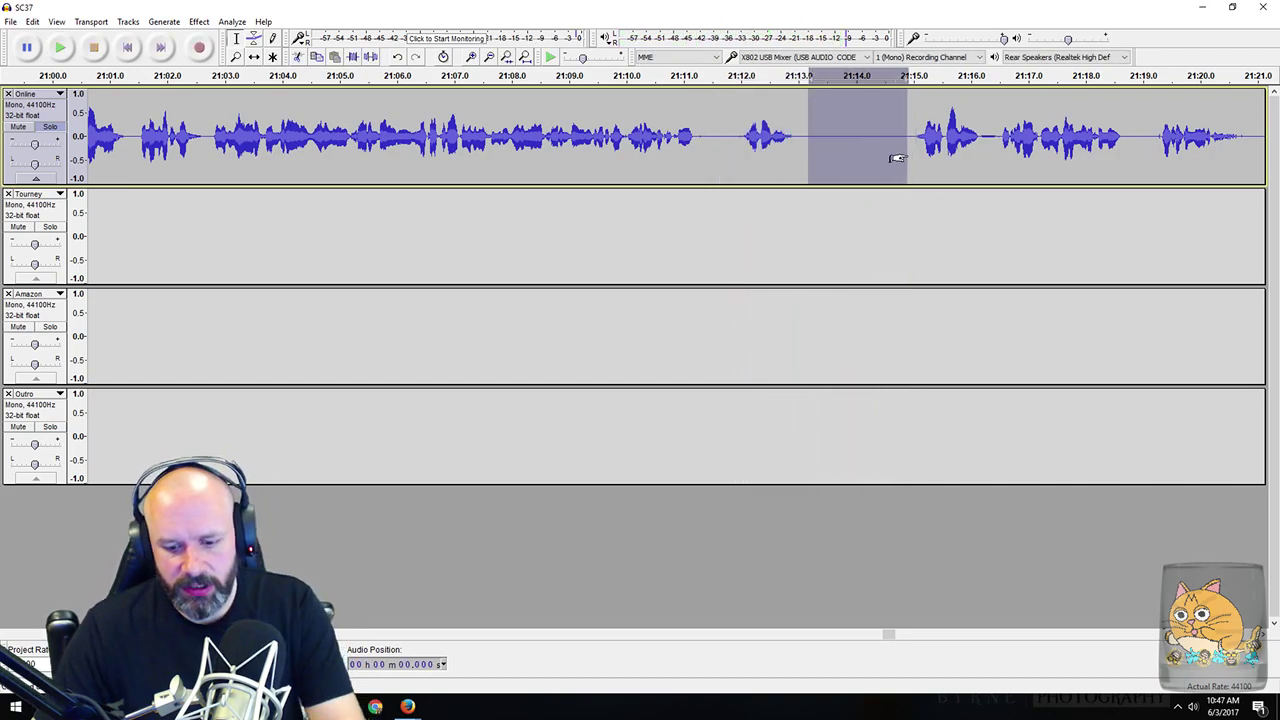
key("Delete")
Step: Delete two pauses in the Online track, from about 21:19.5 to 21:20.7 and from about 21:24.9 to 21:25.8
scroll(796, 134, "right", 6)
left_click_drag(804, 140, 872, 150)
key("Delete")
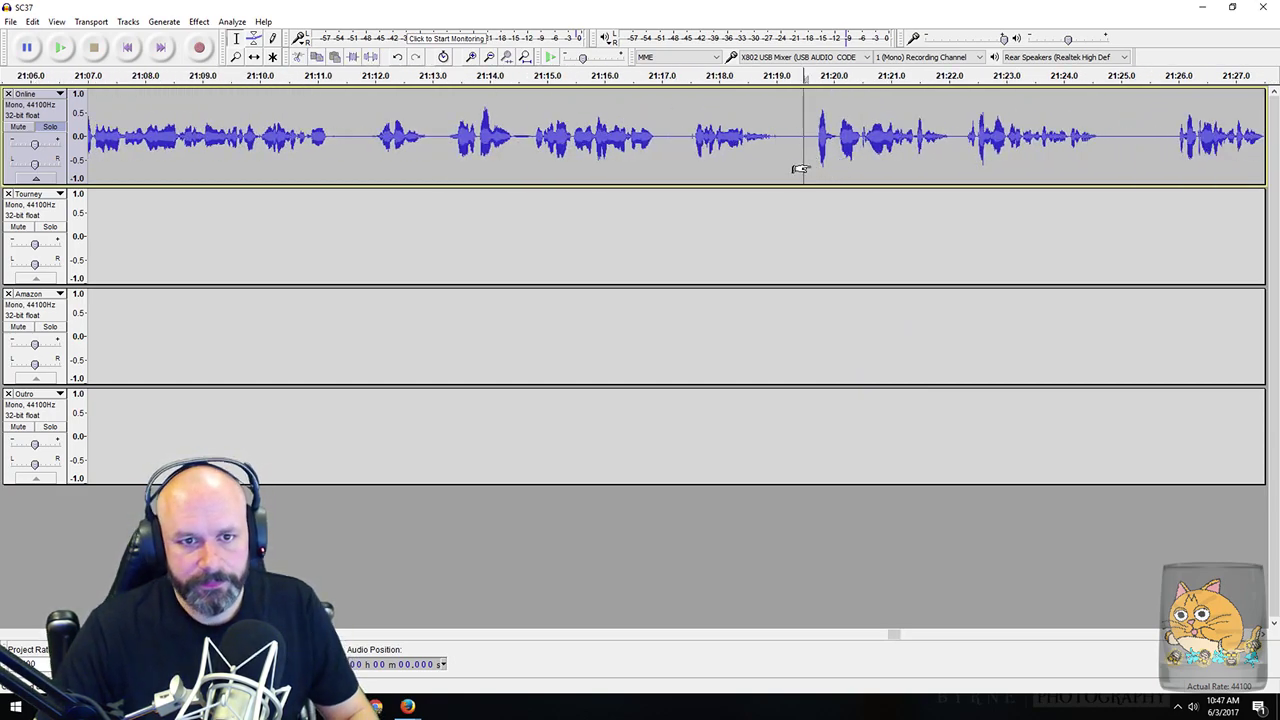
scroll(810, 163, "right", 7)
left_click_drag(717, 134, 766, 145)
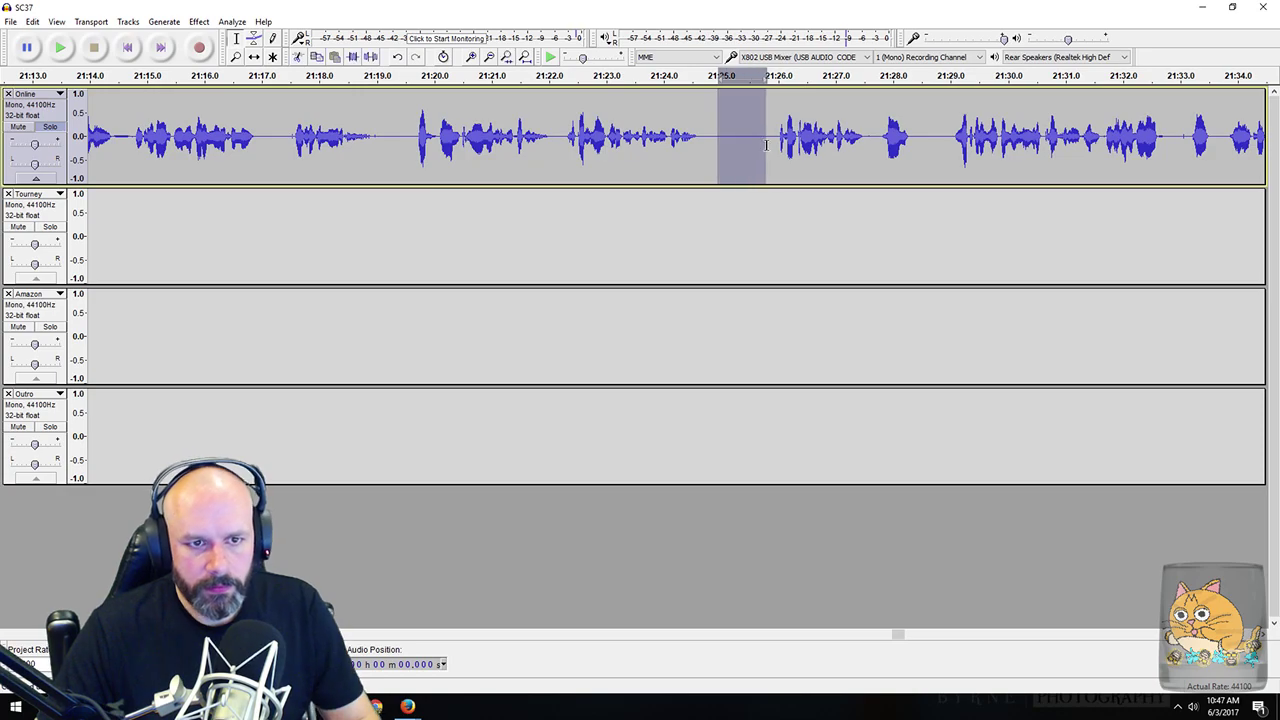
key("Delete")
Step: Delete the isolated sound near 22:04.3 in the Online track with its surrounding silence, from about 22:03.2 to 22:04.8
scroll(760, 150, "right", 15)
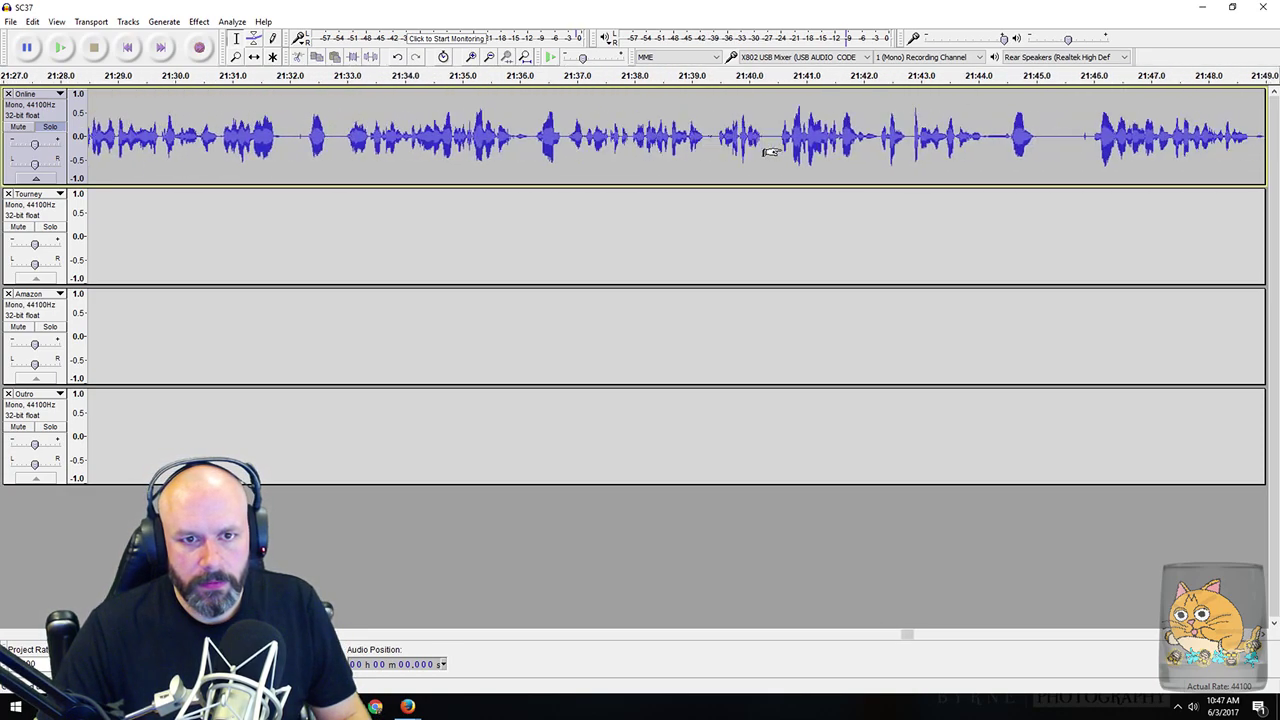
scroll(770, 152, "right", 14)
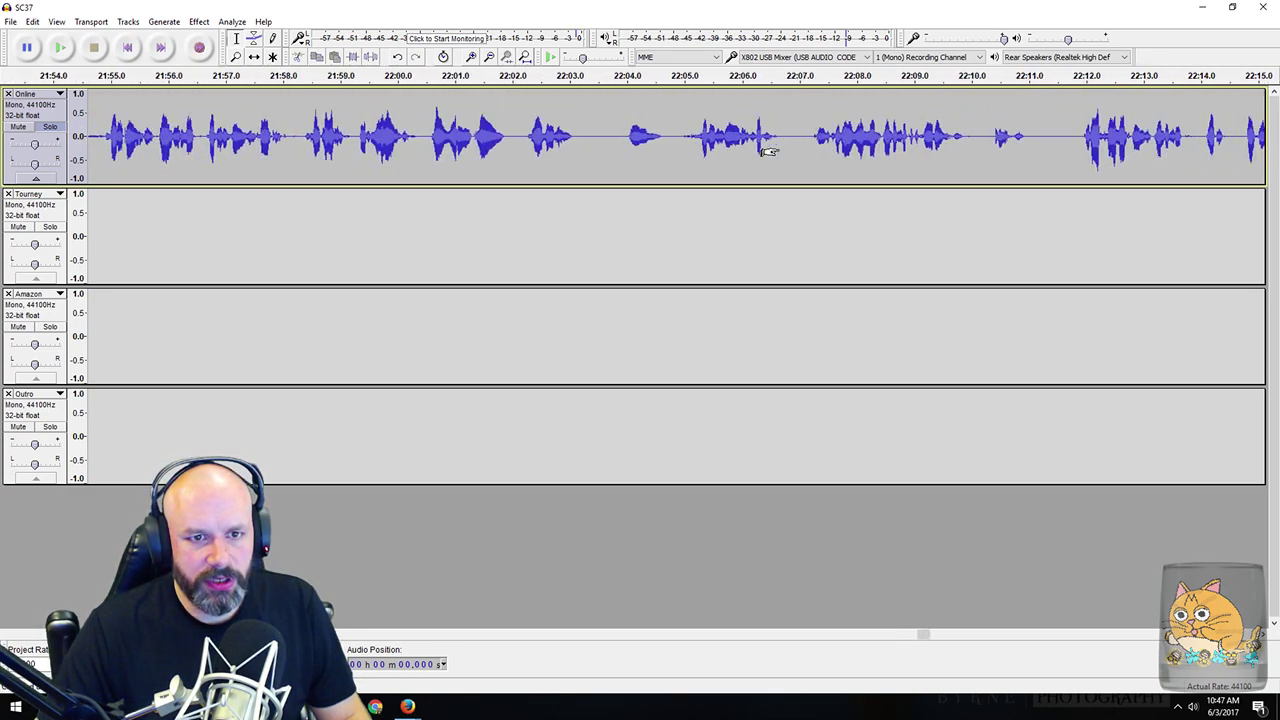
scroll(617, 158, "right", 1)
left_click_drag(522, 150, 604, 168)
left_click_drag(516, 150, 606, 154)
key("Delete")
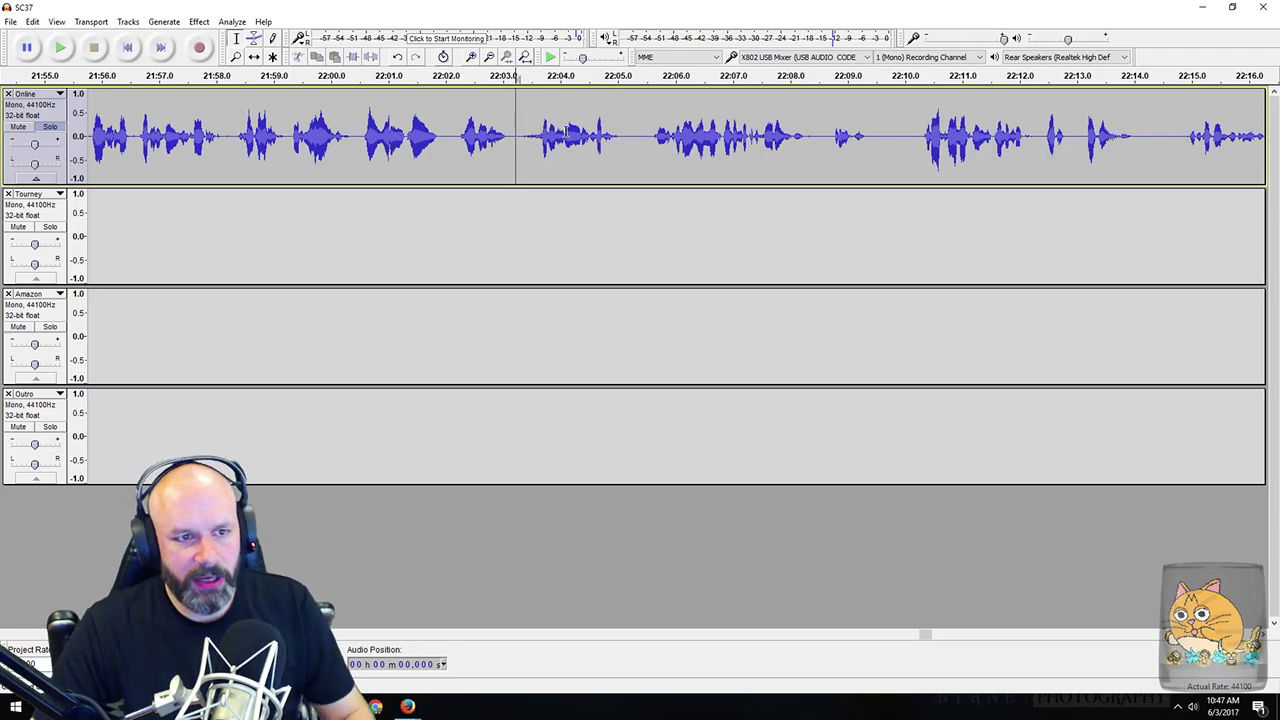
Step: Play two short sections of the Online track, from about 22:08.4 to 22:10.0 and from about 22:19.1 to 22:20.8
scroll(545, 143, "right", 5)
left_click_drag(416, 140, 504, 145)
key("space")
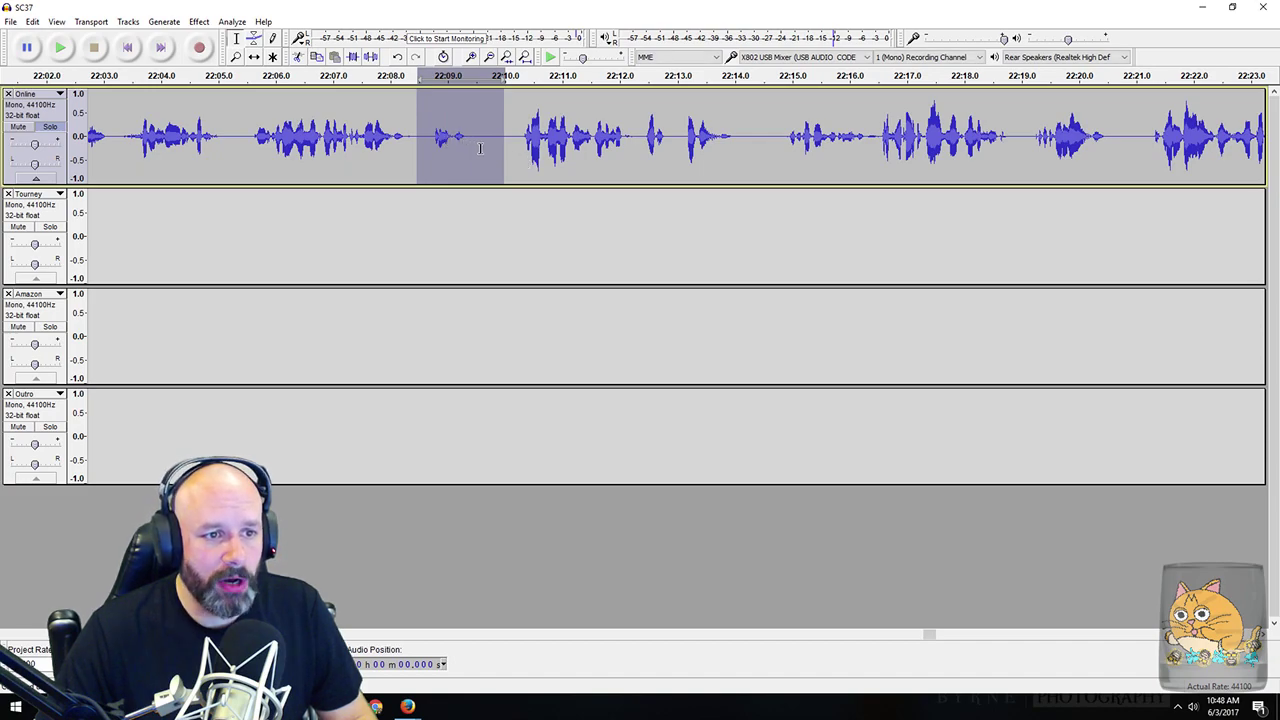
scroll(650, 150, "right", 6)
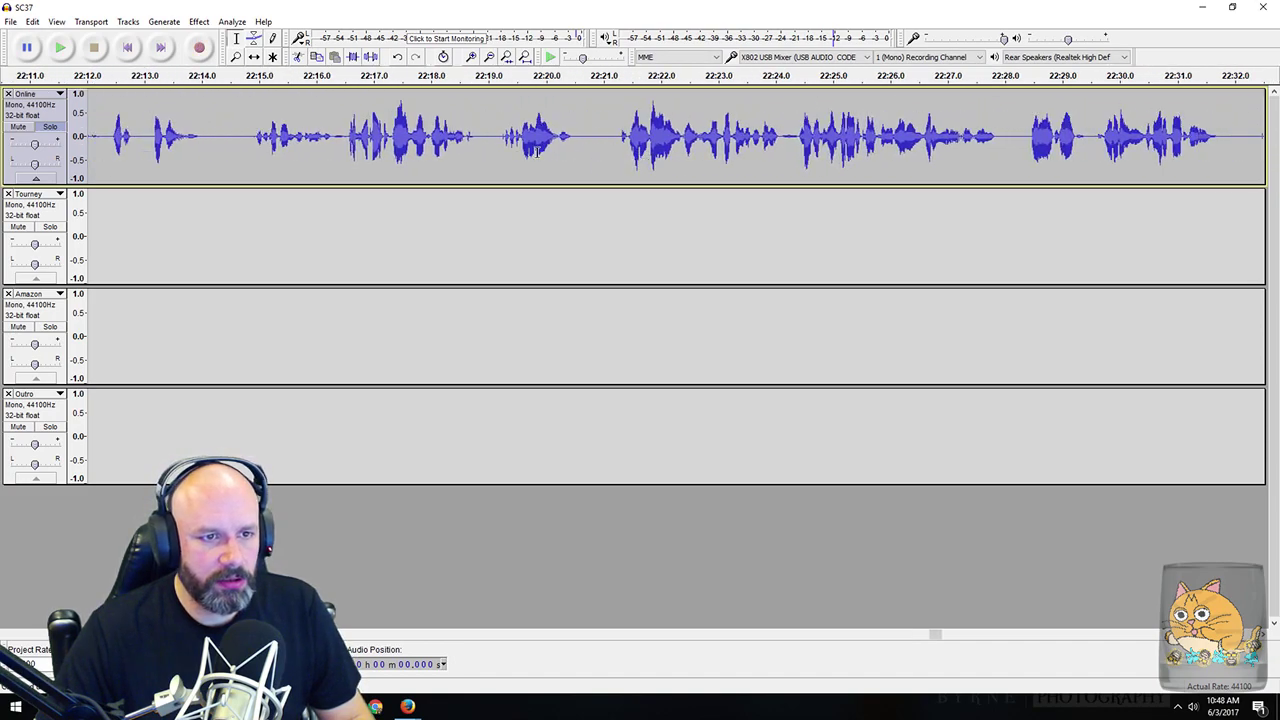
left_click_drag(493, 136, 591, 138)
key("space")
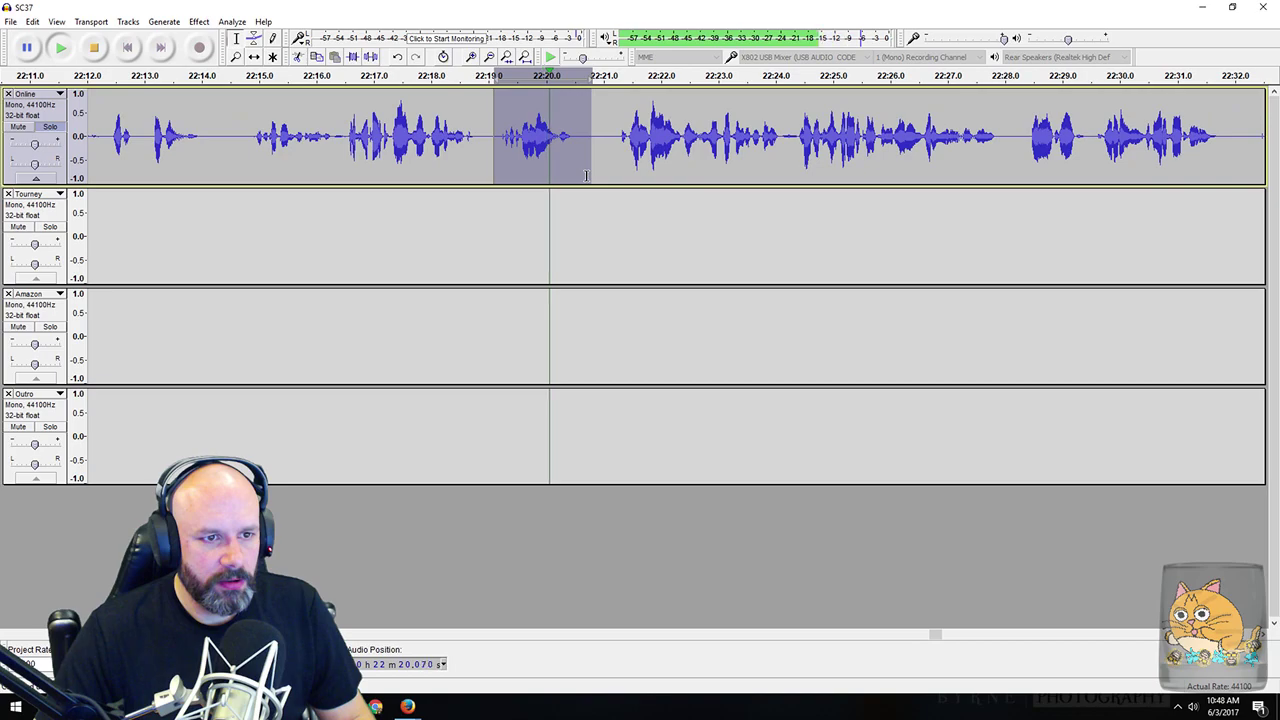
Step: Delete two pauses in the Online track, from about 22:36.9 to 22:37.7 and from about 22:38.3 to 22:39.1
scroll(612, 160, "right", 9)
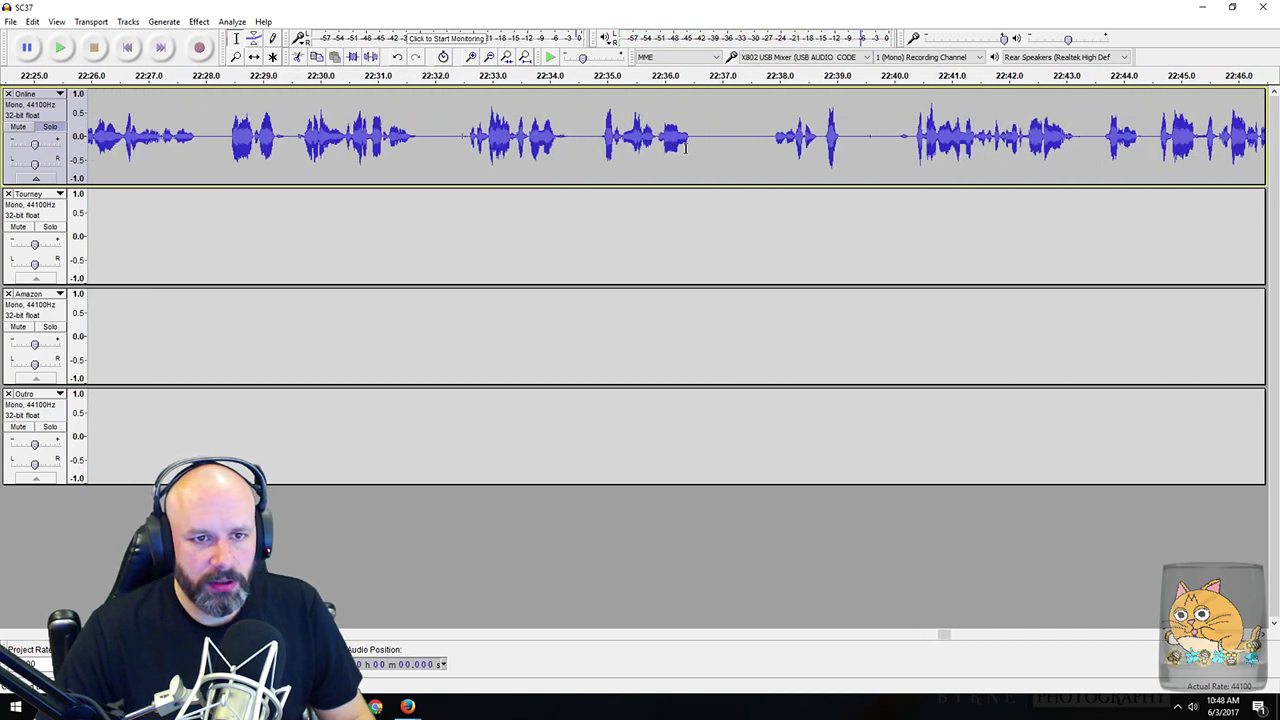
mouse_move(715, 132)
left_mouse_down()
mouse_move(762, 152)
mouse_move(861, 150)
mouse_move(831, 140)
left_mouse_up()
key("Delete")
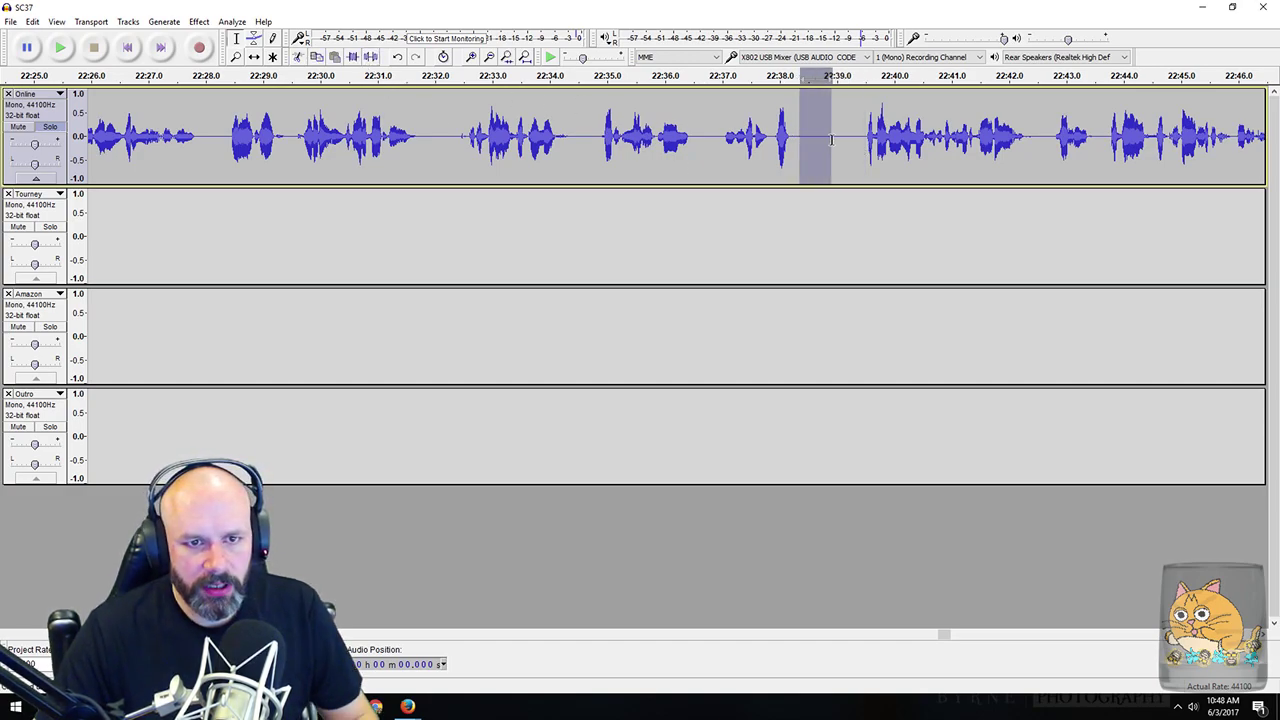
key("Delete")
Step: Play the isolated sound near 23:40.8 in the Online track and delete the pause before it, from about 23:39.9 to 23:40.6
scroll(794, 157, "right", 5)
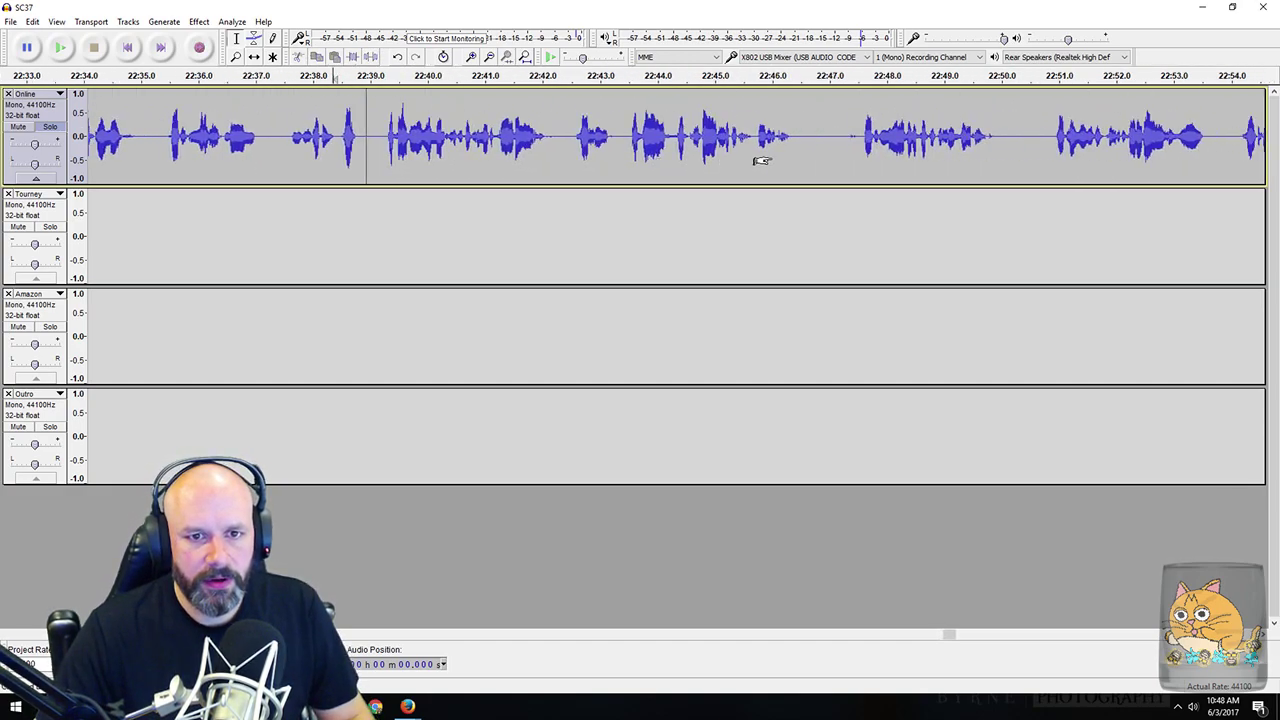
scroll(808, 147, "right", 10)
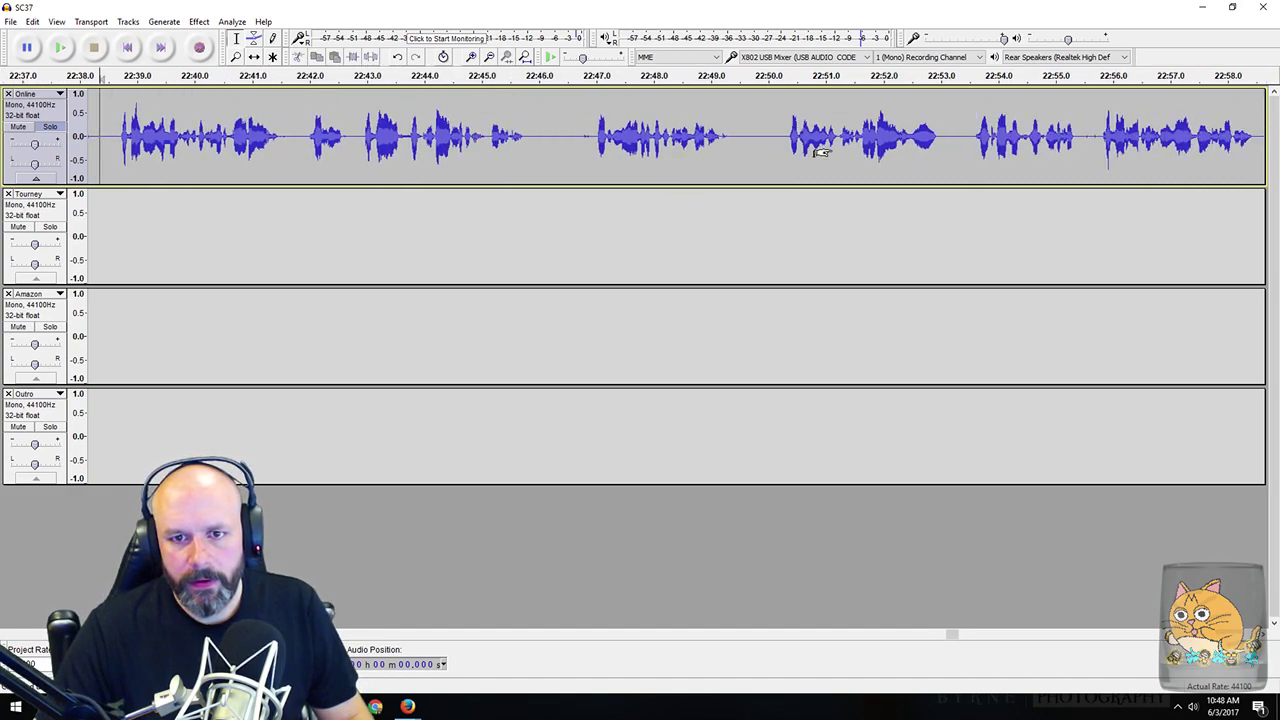
scroll(812, 145, "right", 11)
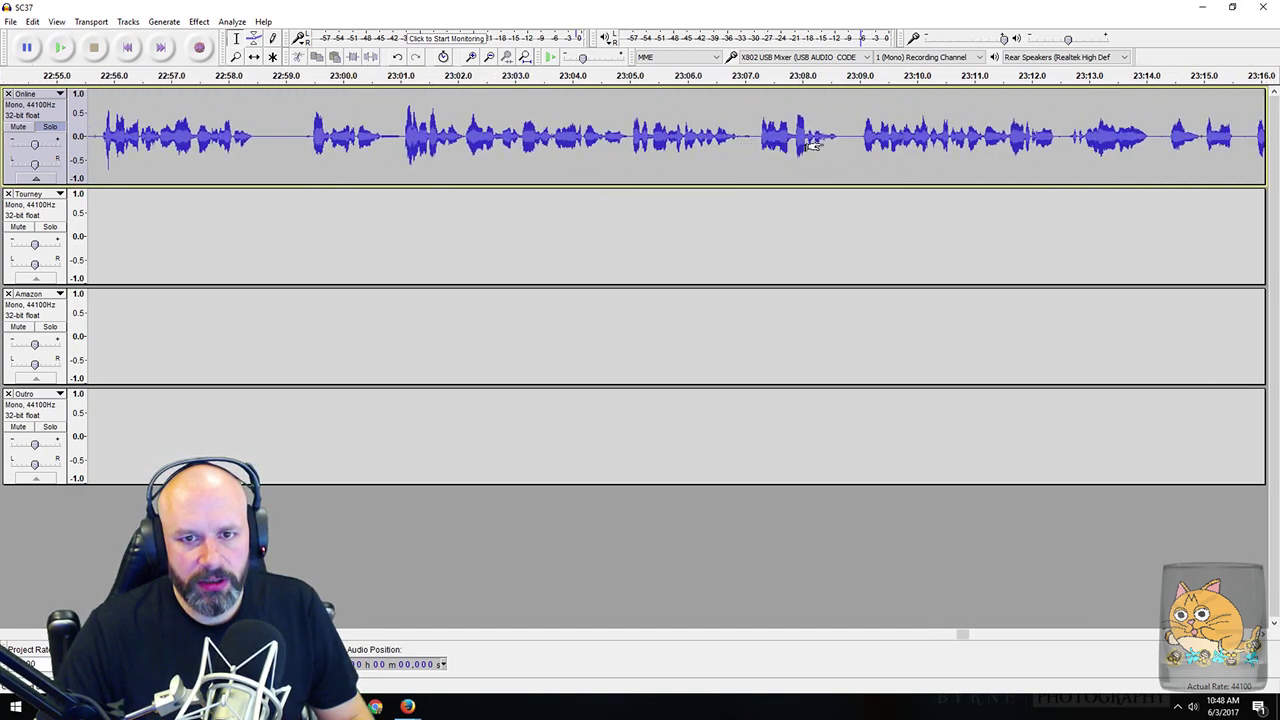
scroll(814, 134, "right", 9)
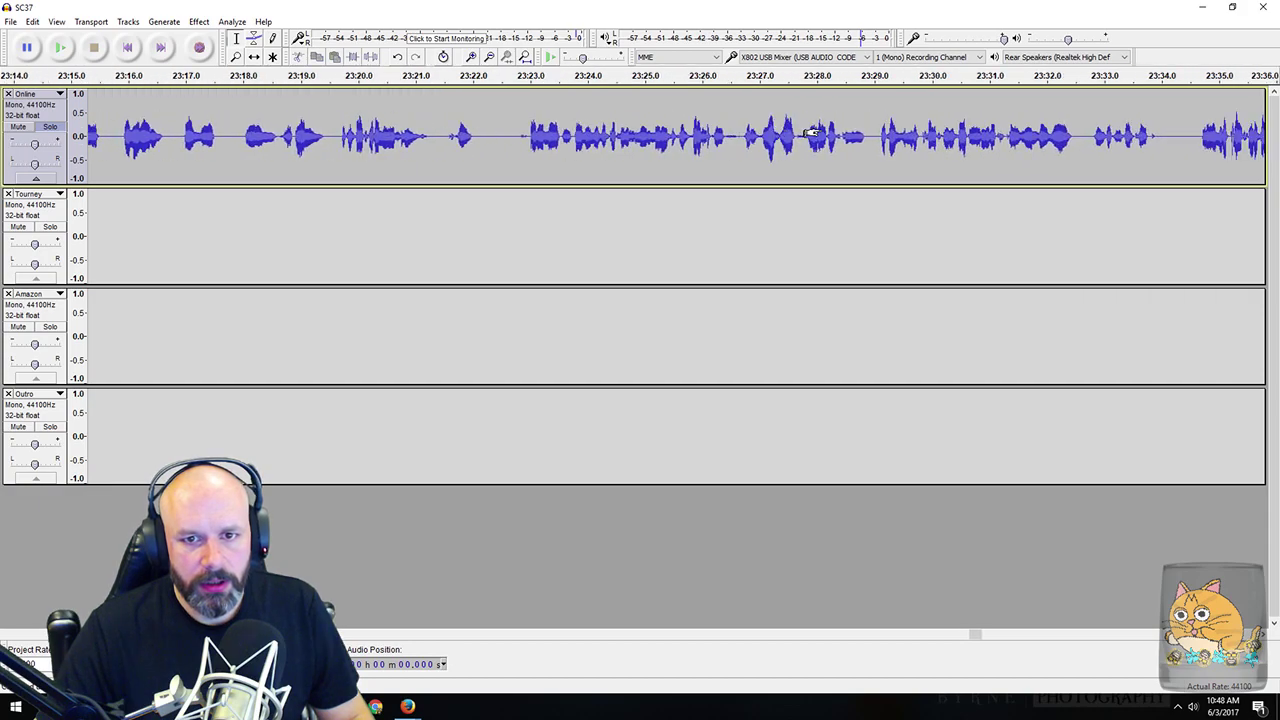
left_click_drag(957, 143, 1005, 143)
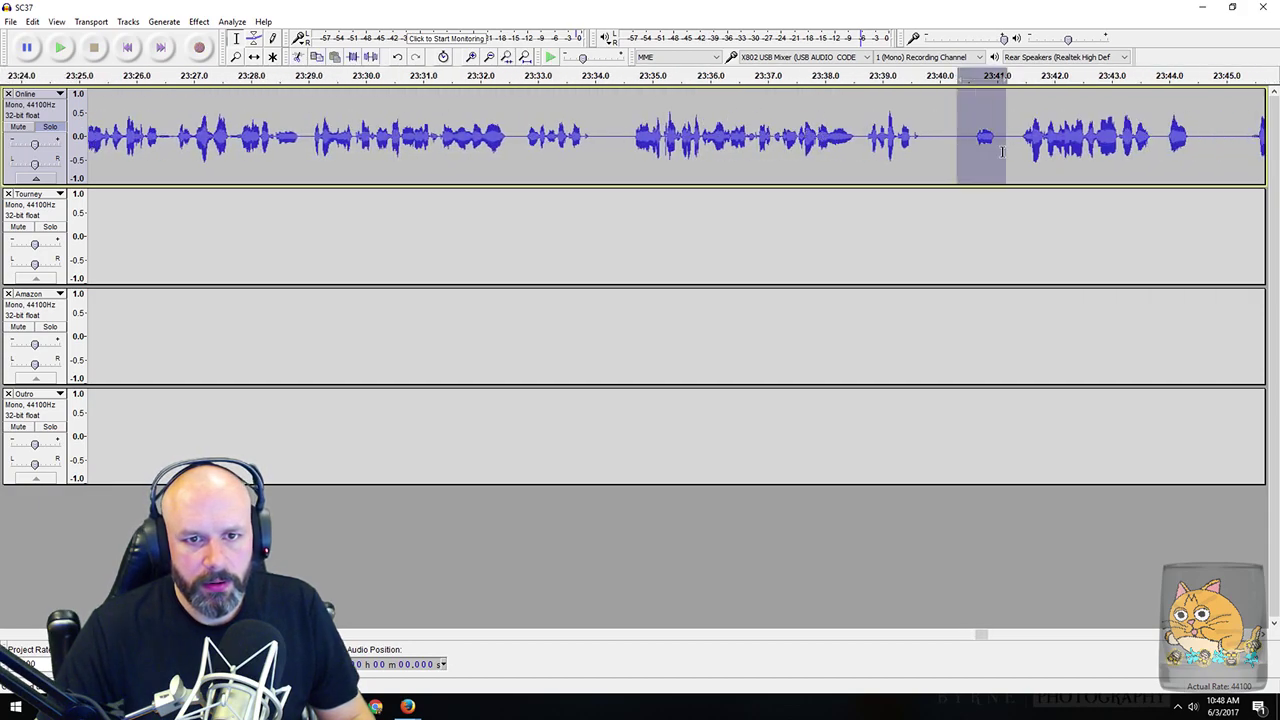
key("space")
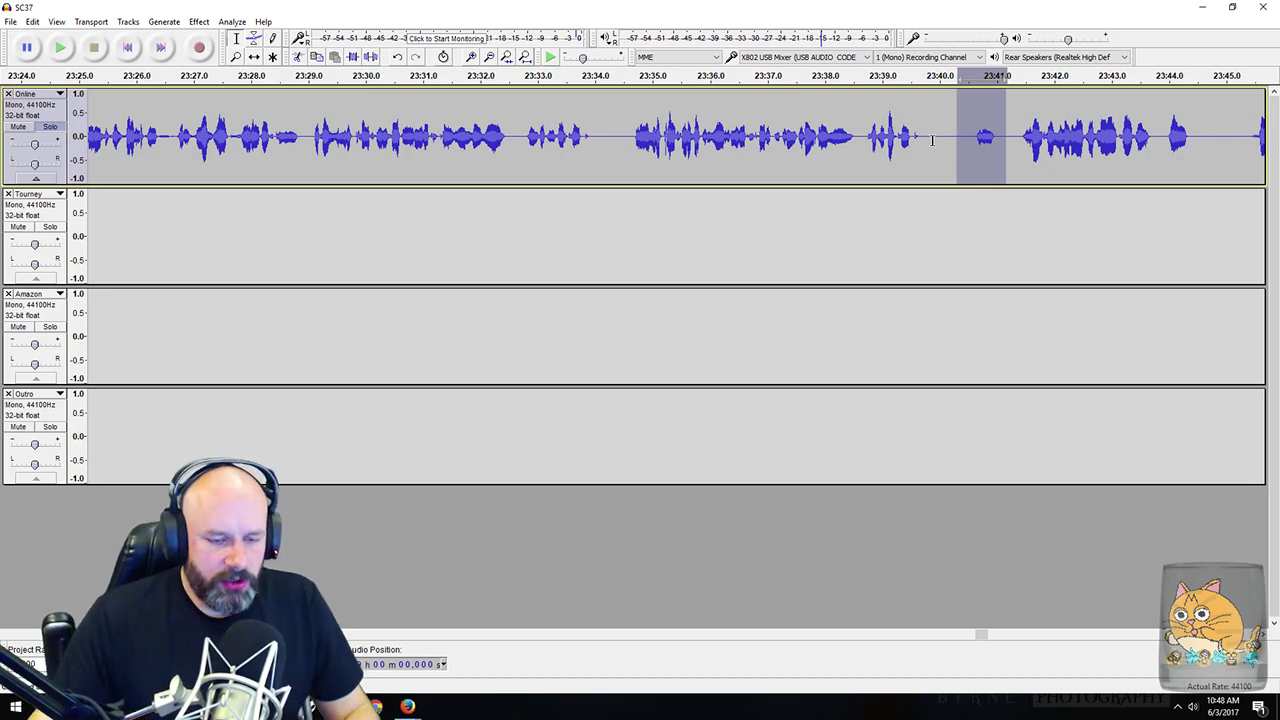
left_click_drag(940, 135, 1011, 148)
key("space")
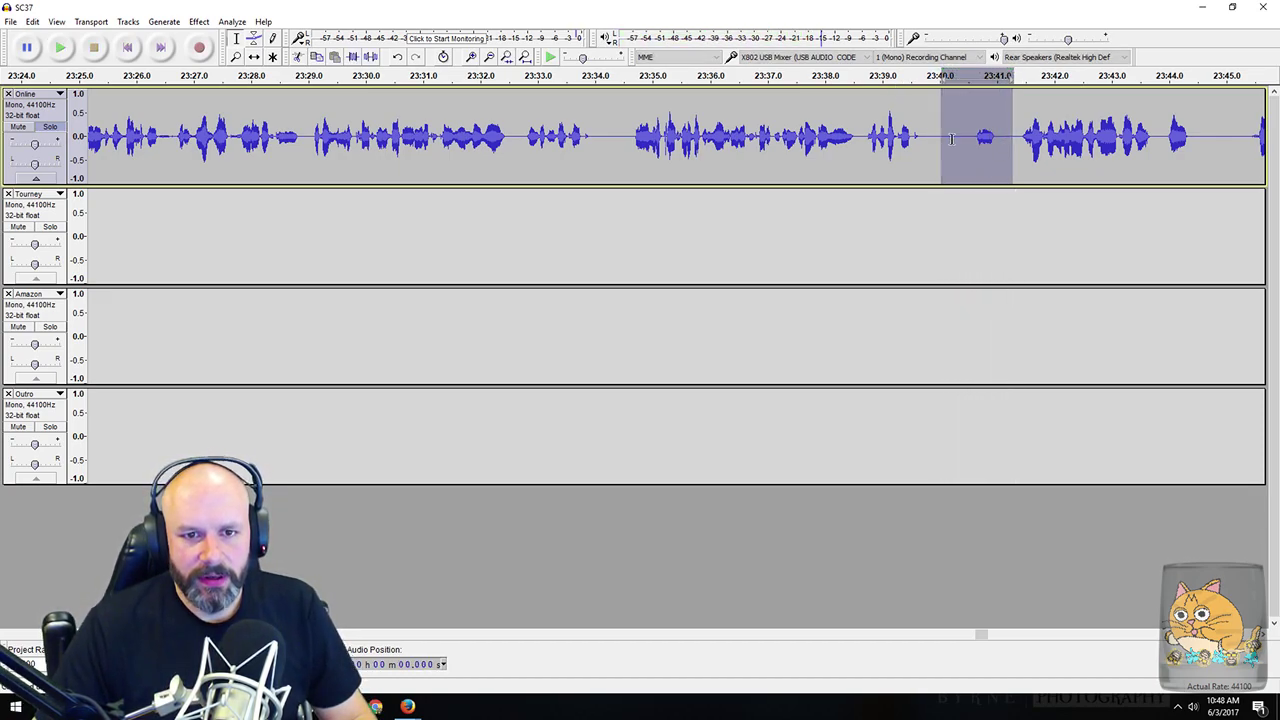
left_click_drag(932, 136, 970, 143)
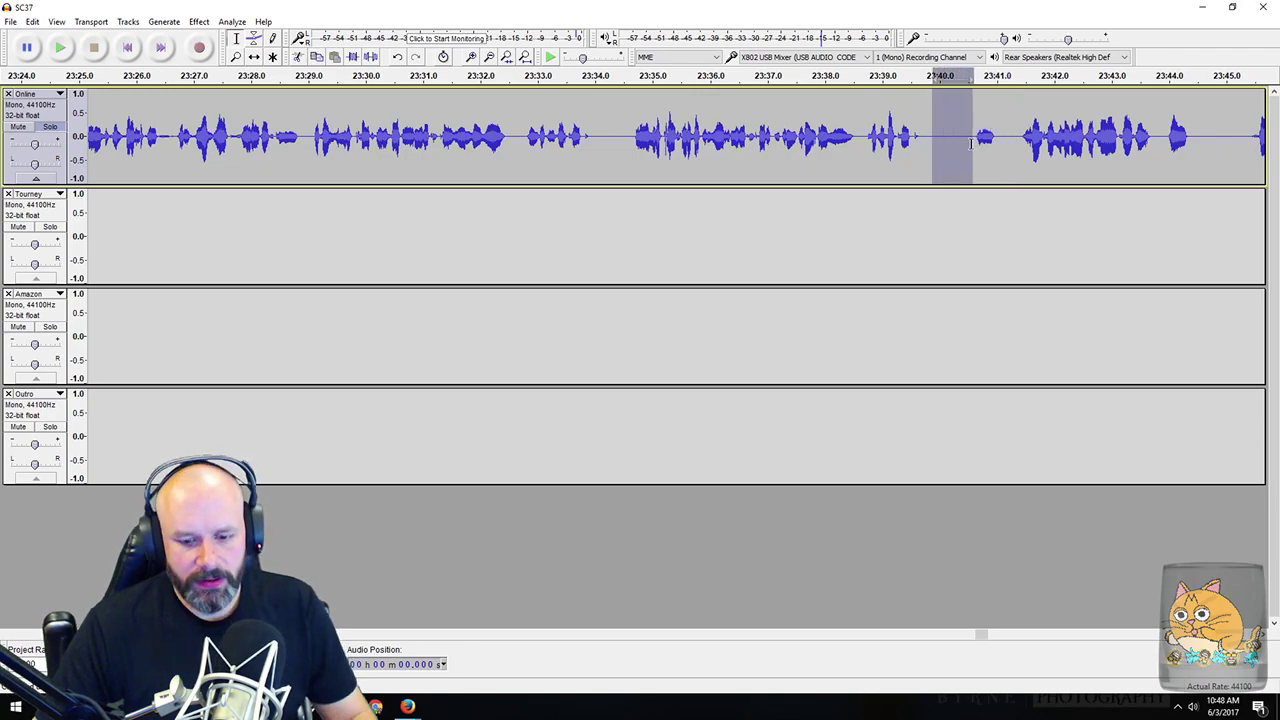
key("Delete")
Step: Delete the short pause in the Online track from about 23:43.9 to 23:44.3
scroll(890, 125, "right", 5)
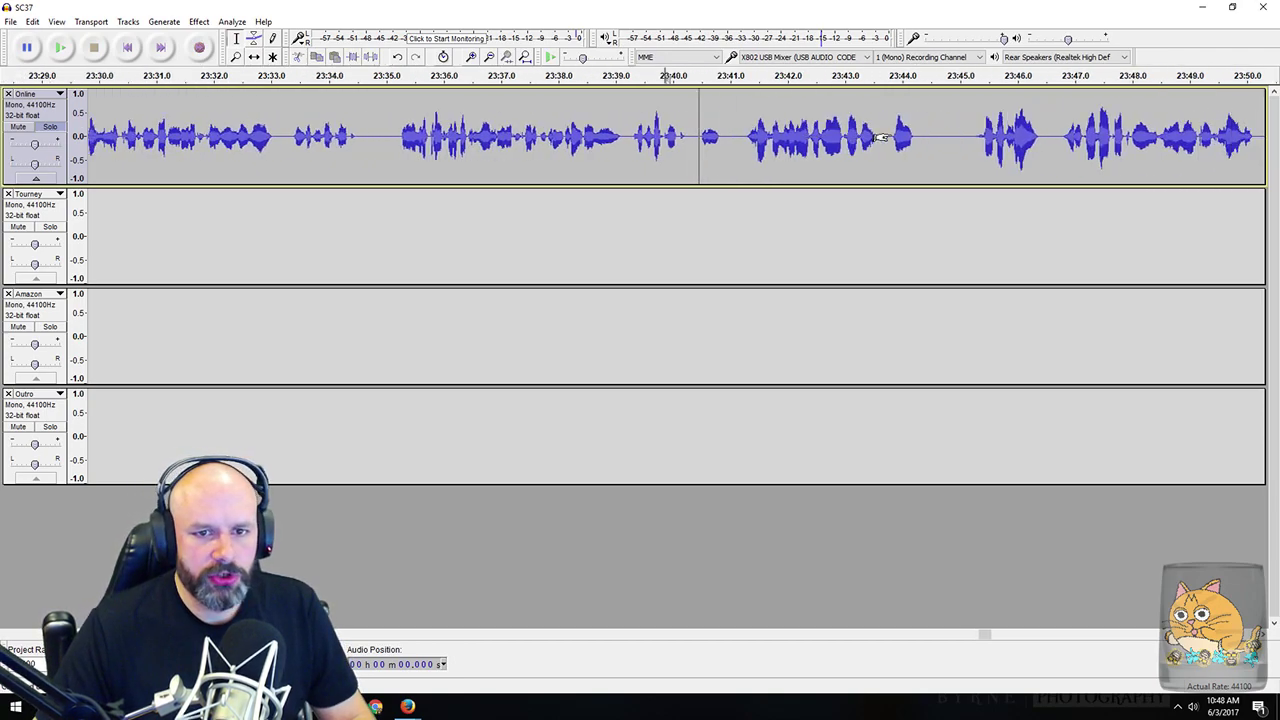
left_click_drag(632, 140, 657, 138)
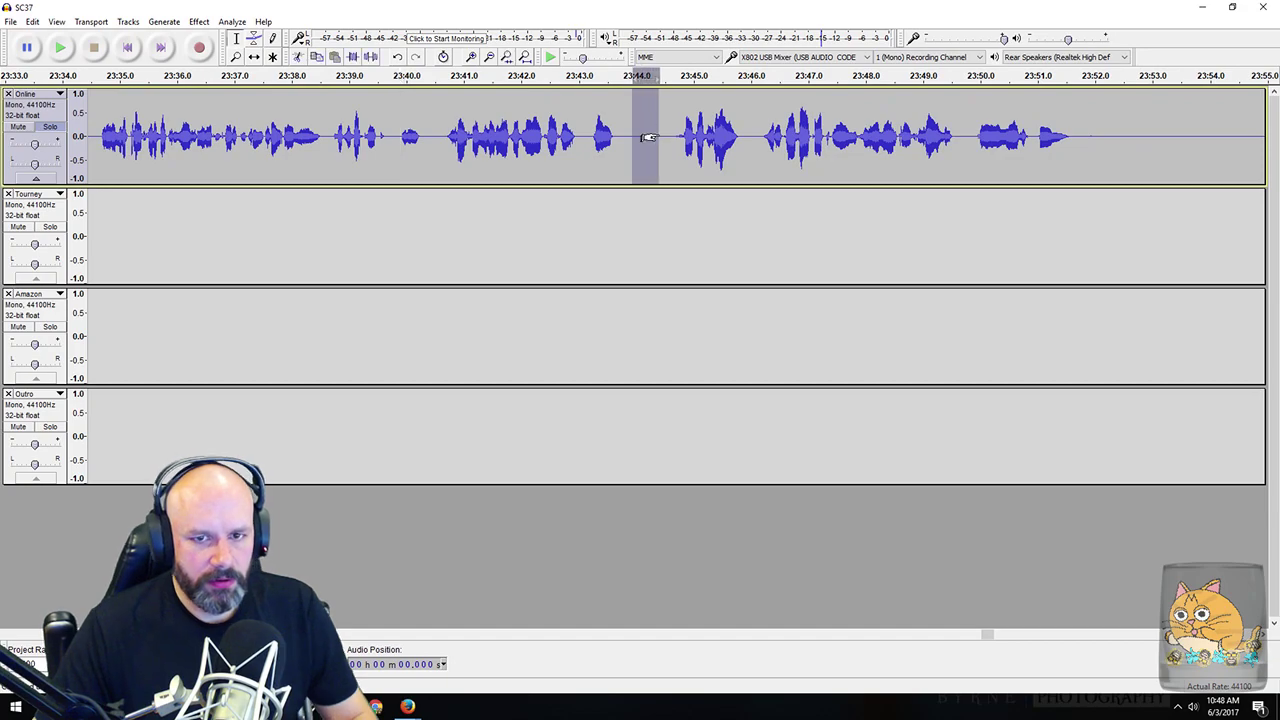
key("Delete")
scroll(745, 165, "right", 3)
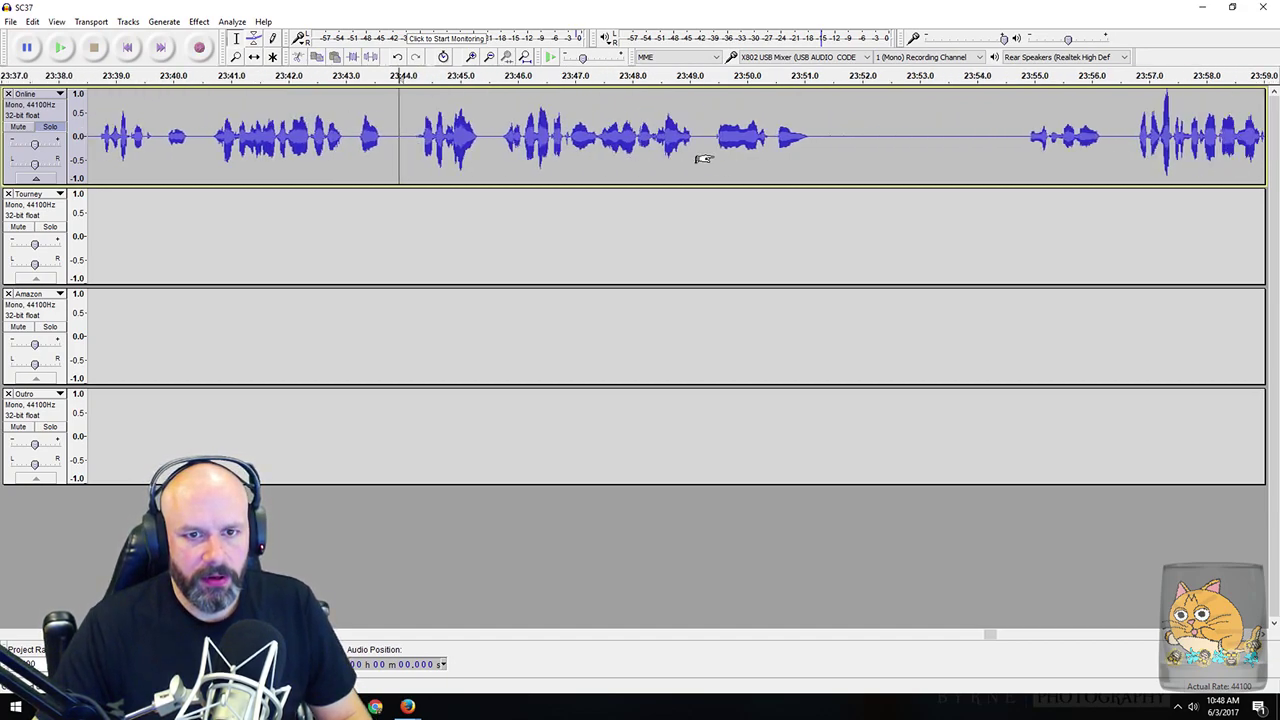
Step: Play the Online track around 23:48 to 23:57 and delete the section from about 23:49.2 to 23:56.7
left_click_drag(592, 140, 970, 150)
key("space")
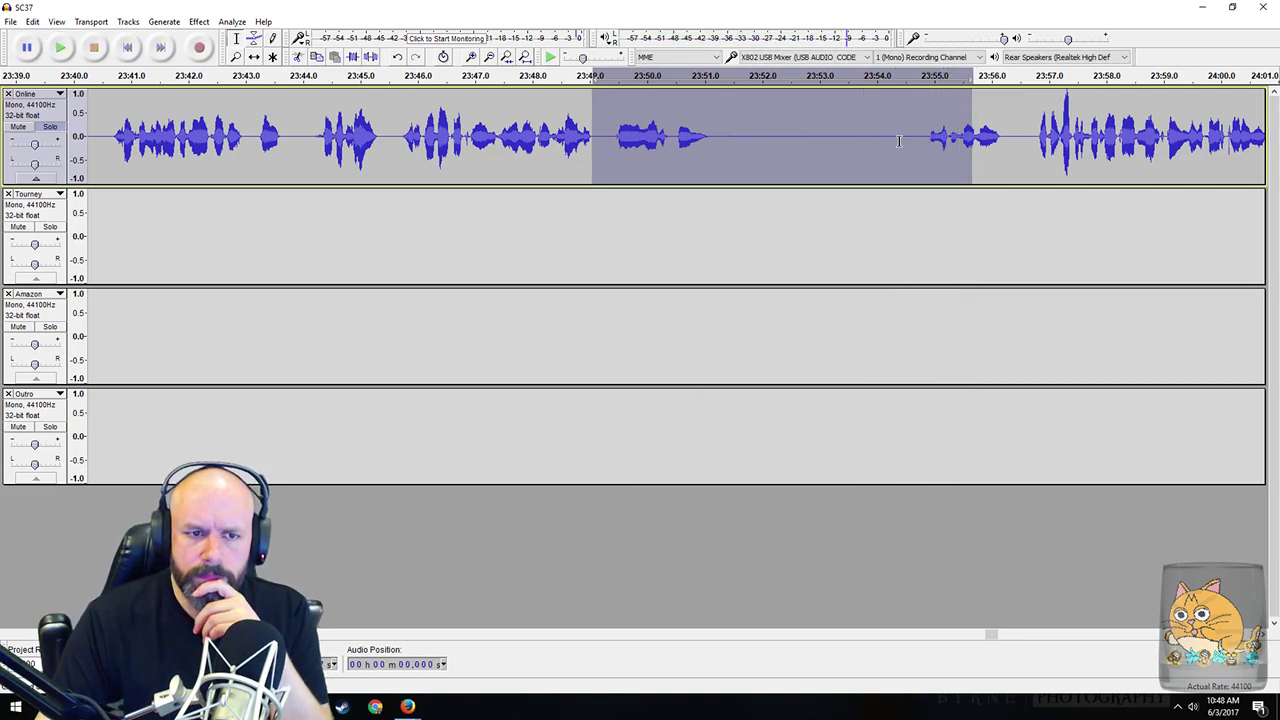
scroll(757, 130, "down", 1, "ctrl")
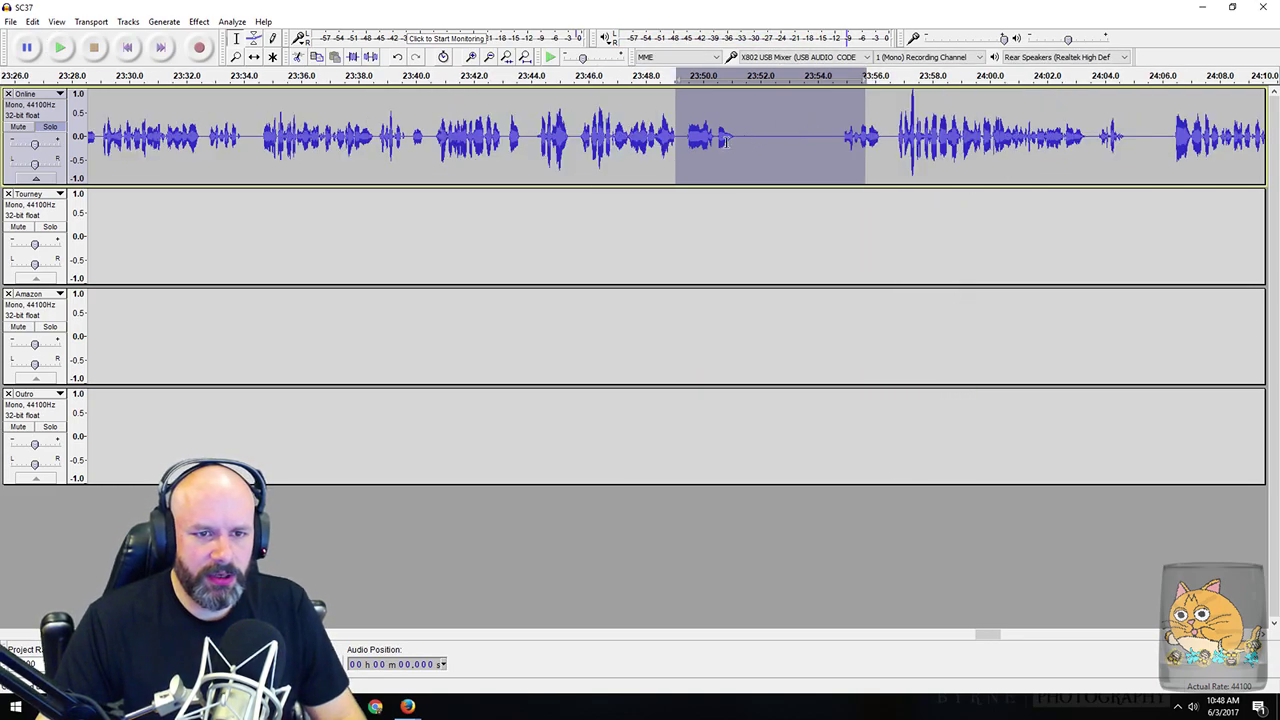
left_click_drag(656, 133, 914, 137)
key("space")
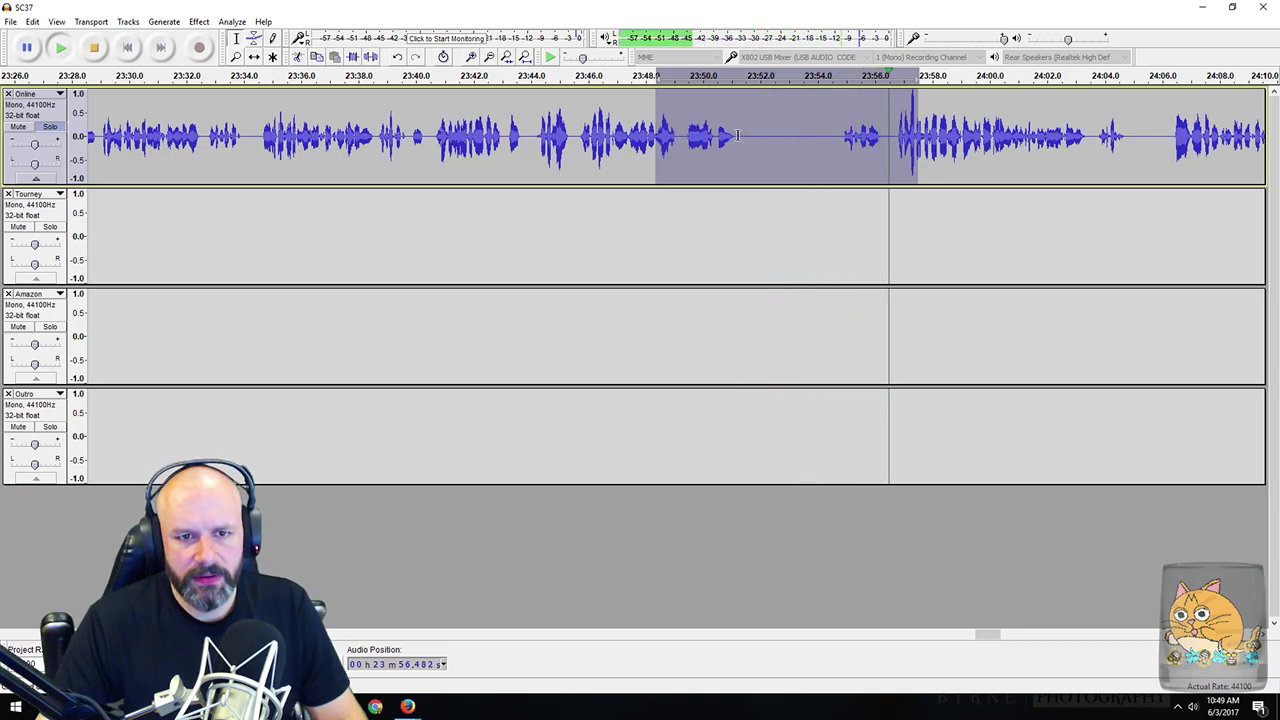
left_click(896, 135)
left_click_drag(896, 135, 686, 145)
key("Delete")
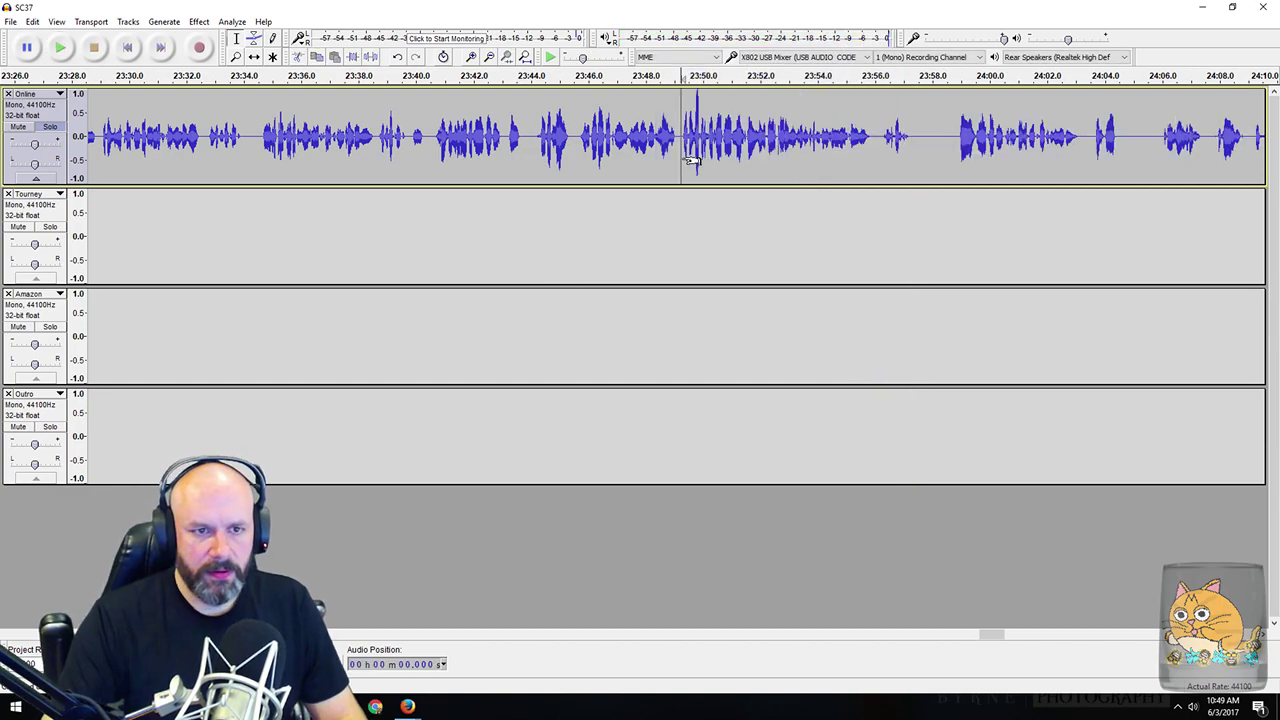
Step: Play the Online track across the cut, from about 23:47.7 to 23:50.0, and delete the section from about 23:49.2 to 23:49.7
left_click_drag(635, 140, 698, 150)
key("space")
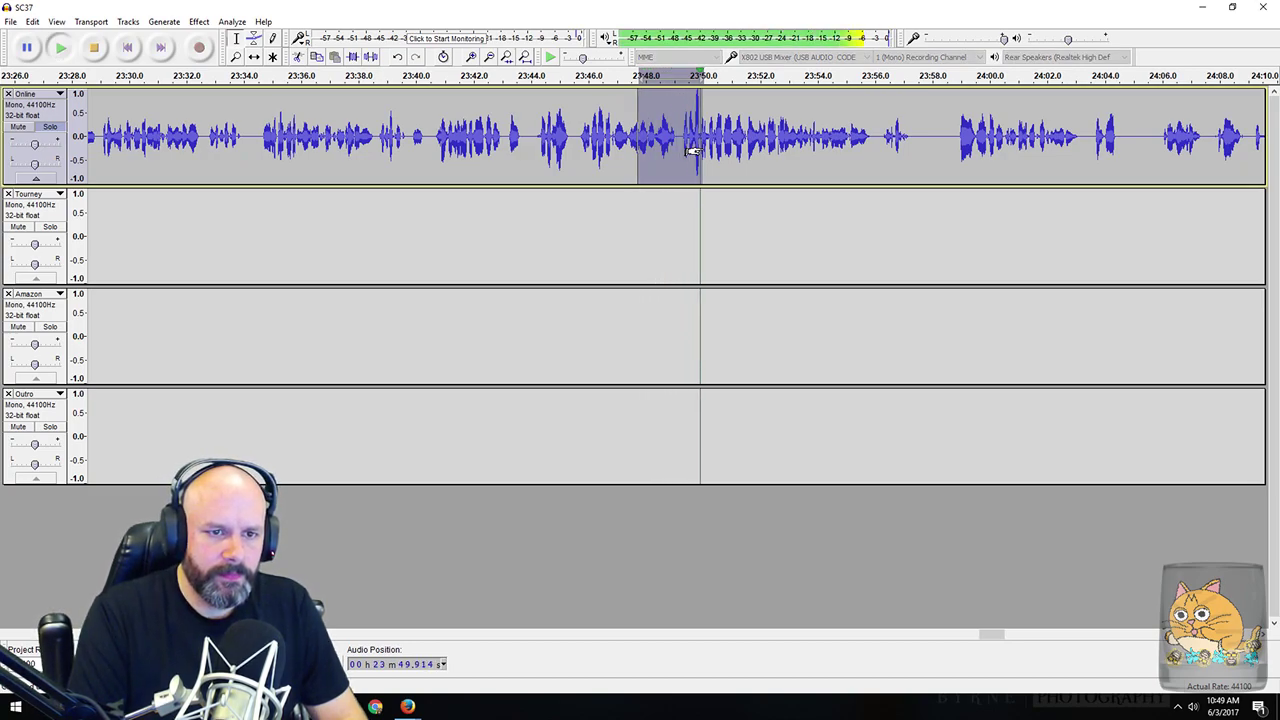
scroll(681, 130, "up", 2)
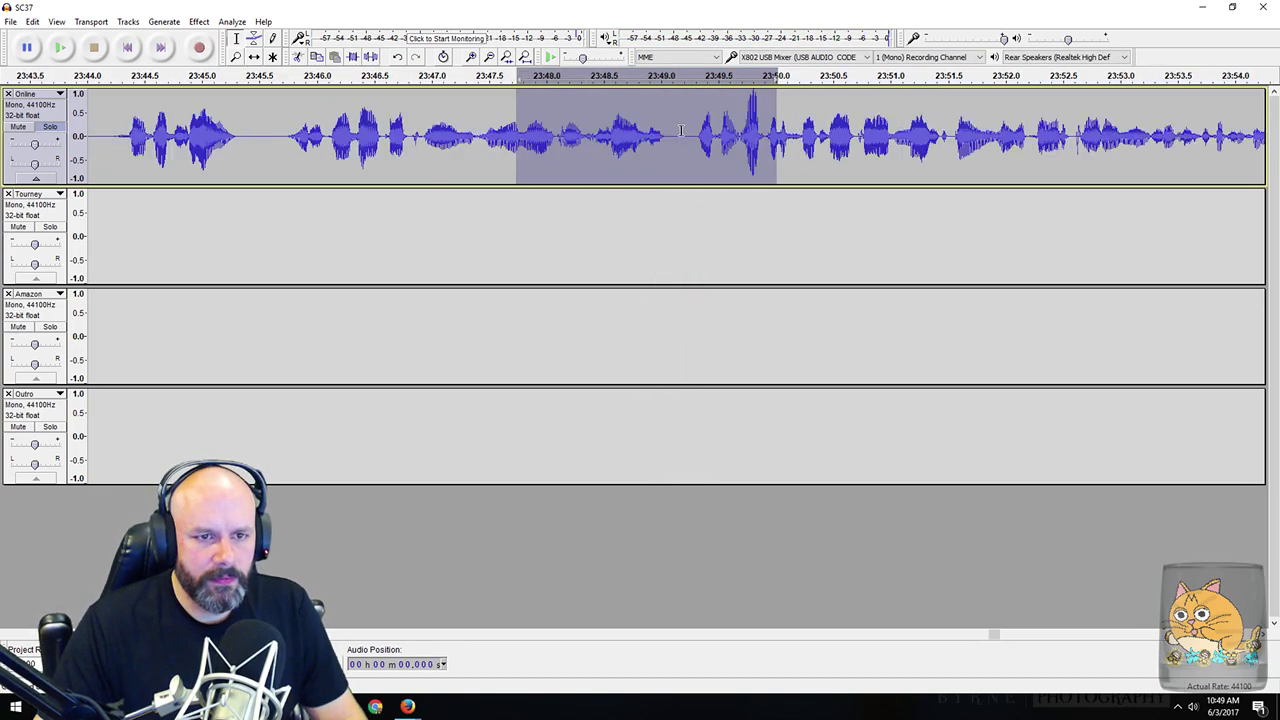
key("space")
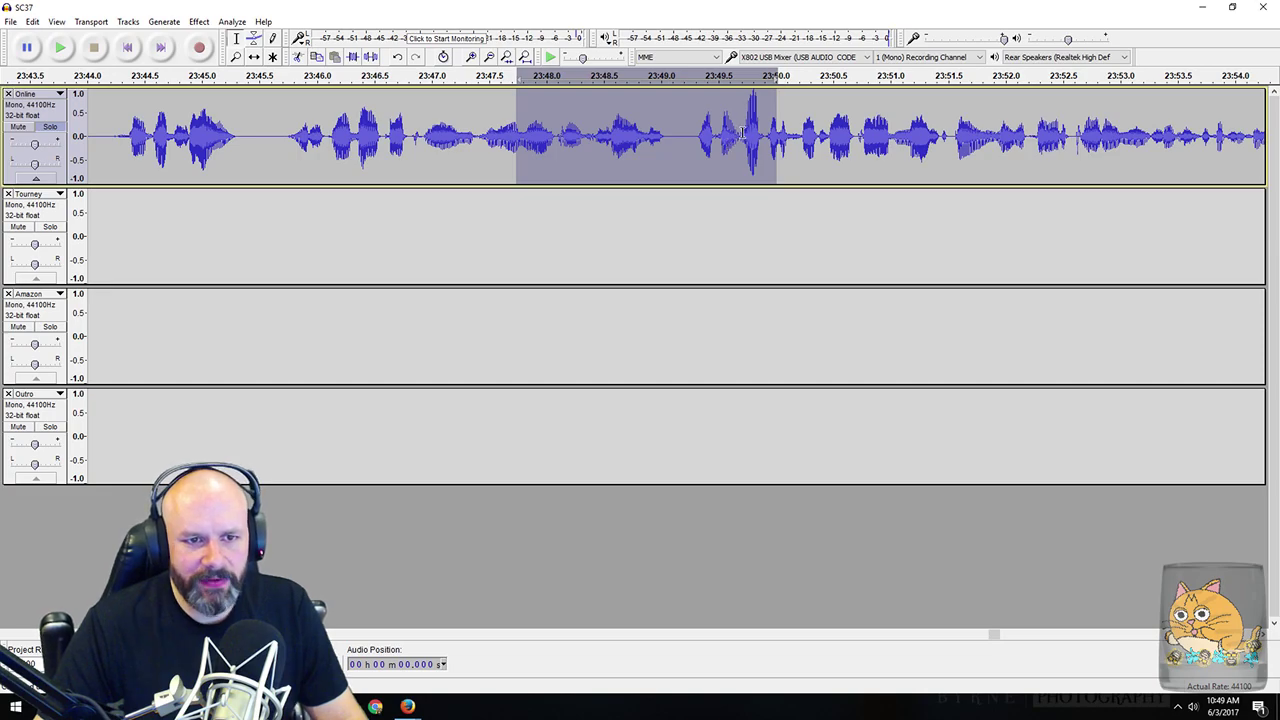
scroll(737, 140, "up", 2, "ctrl")
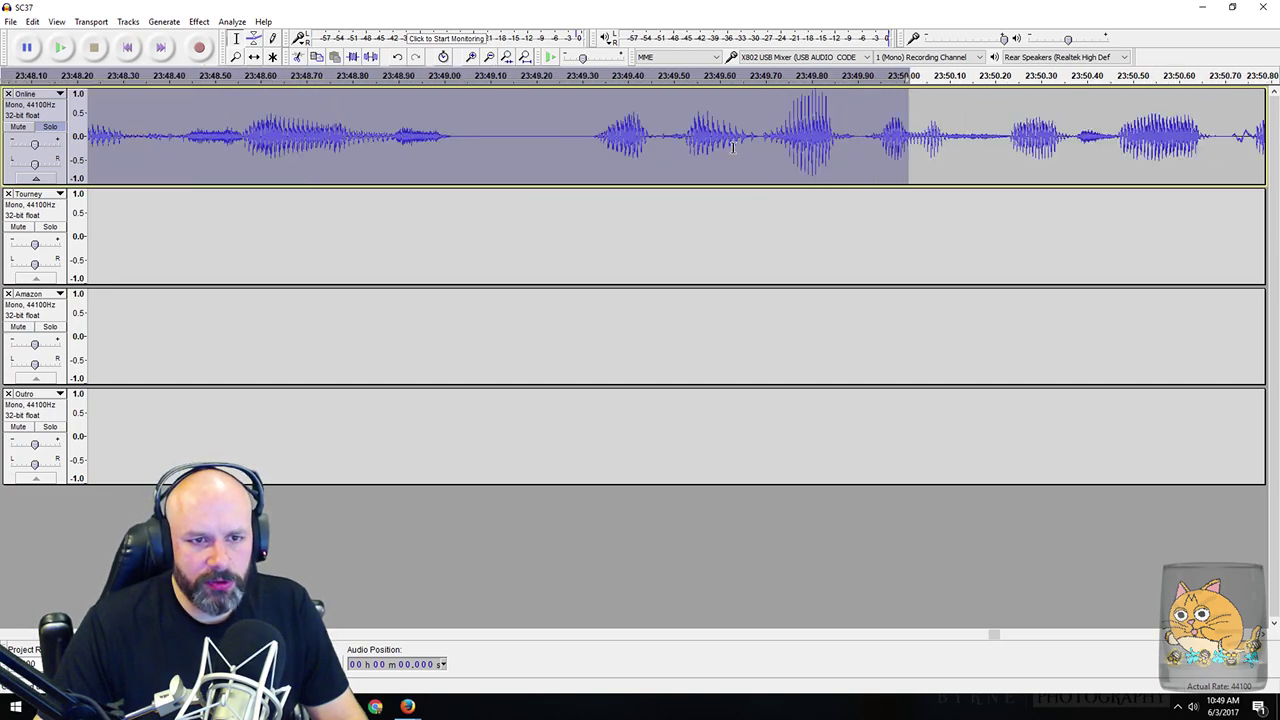
left_click_drag(760, 135, 544, 150)
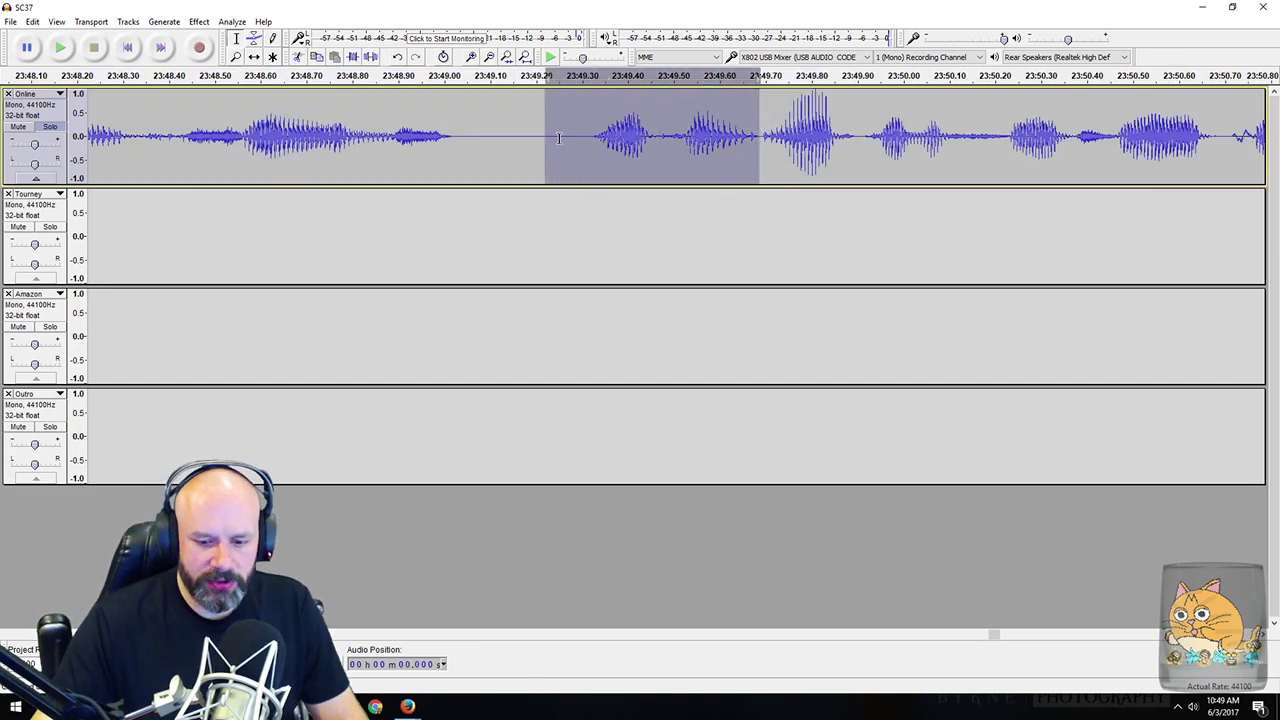
key("Delete")
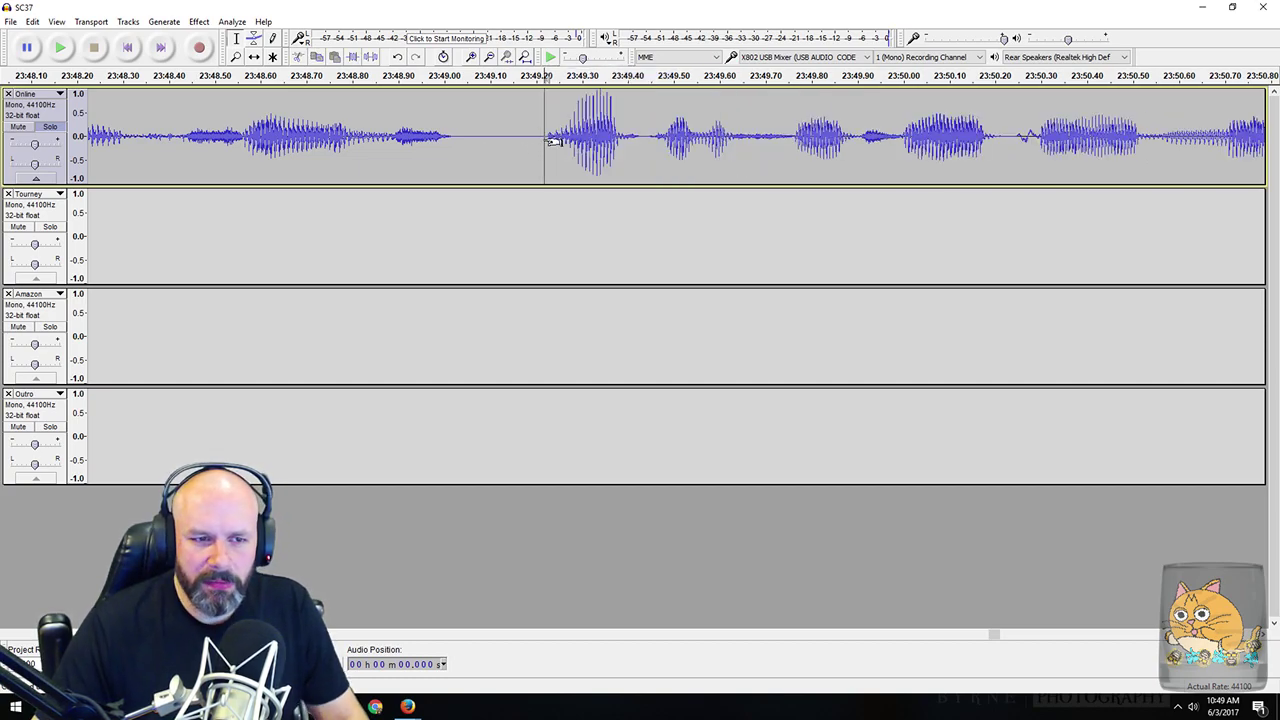
Step: Apply Fade In to the Online track from about 23:49.2 to 23:49.3 and play the audio around the cut
left_click_drag(555, 141, 588, 140)
left_click(204, 22)
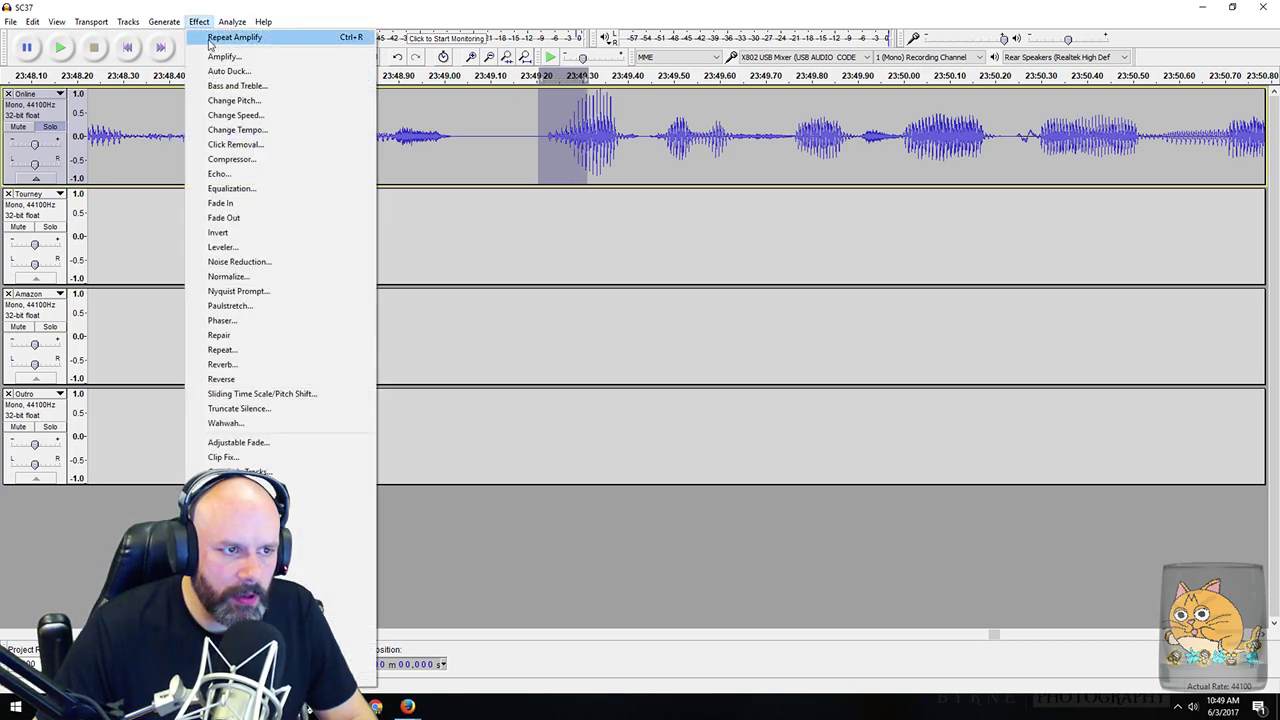
left_click(253, 204)
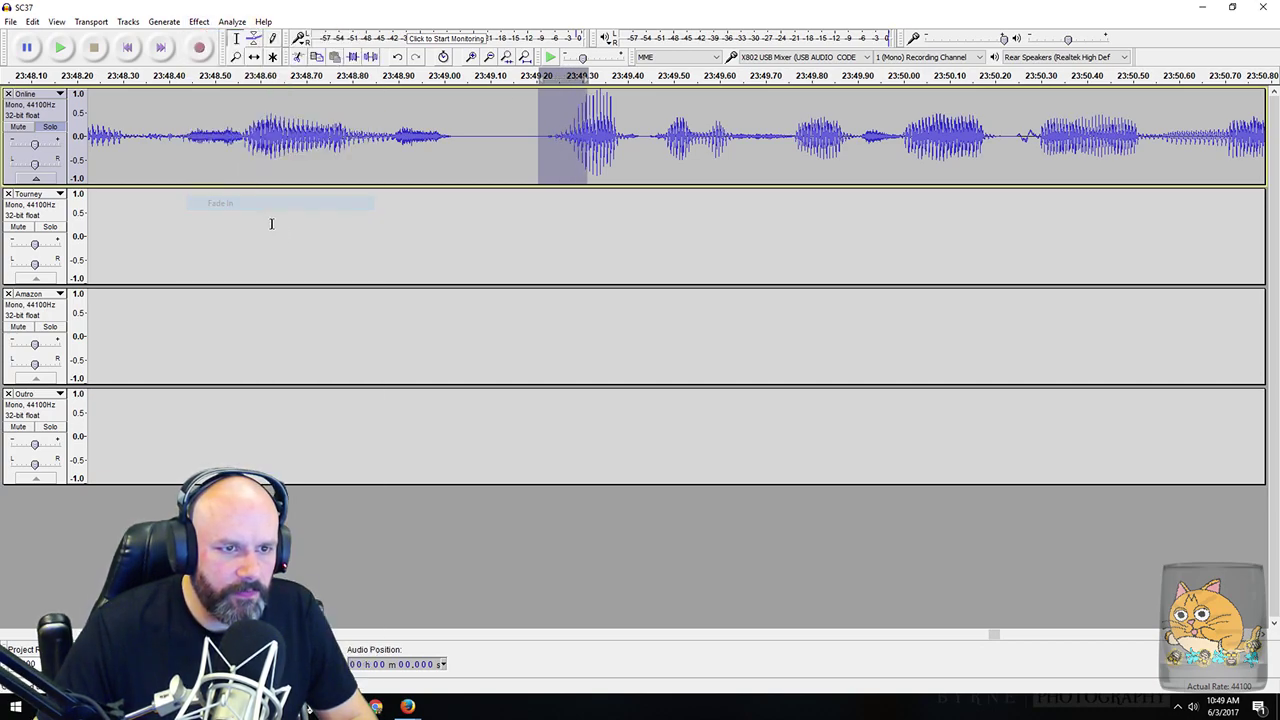
left_click(522, 150)
left_click_drag(317, 140, 673, 165)
key("space")
scroll(463, 166, "down", 3)
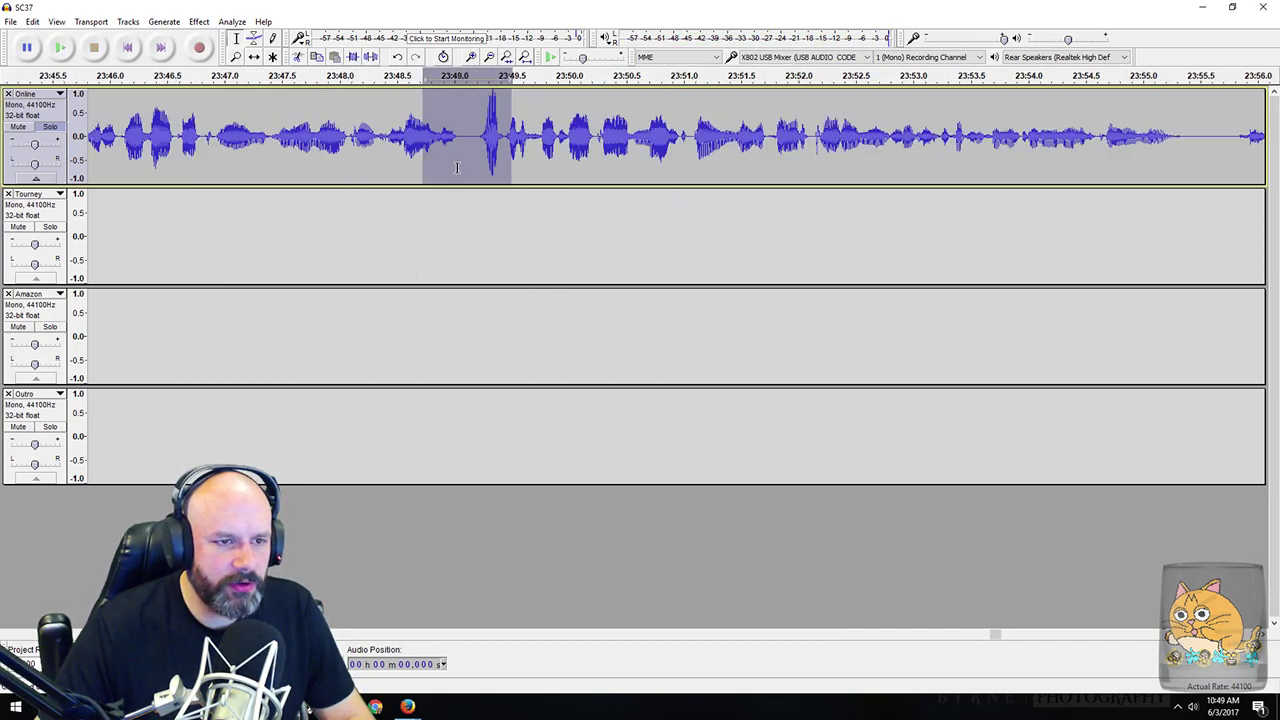
left_click(403, 135)
key("space")
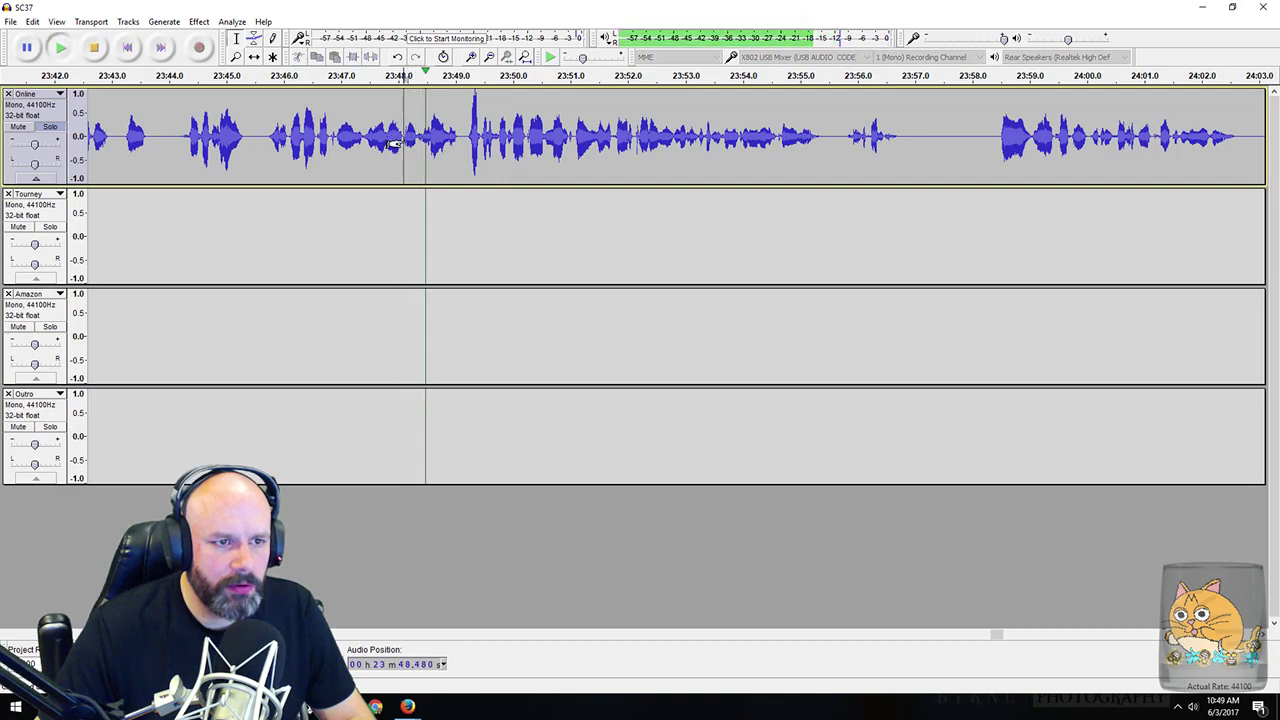
key("space")
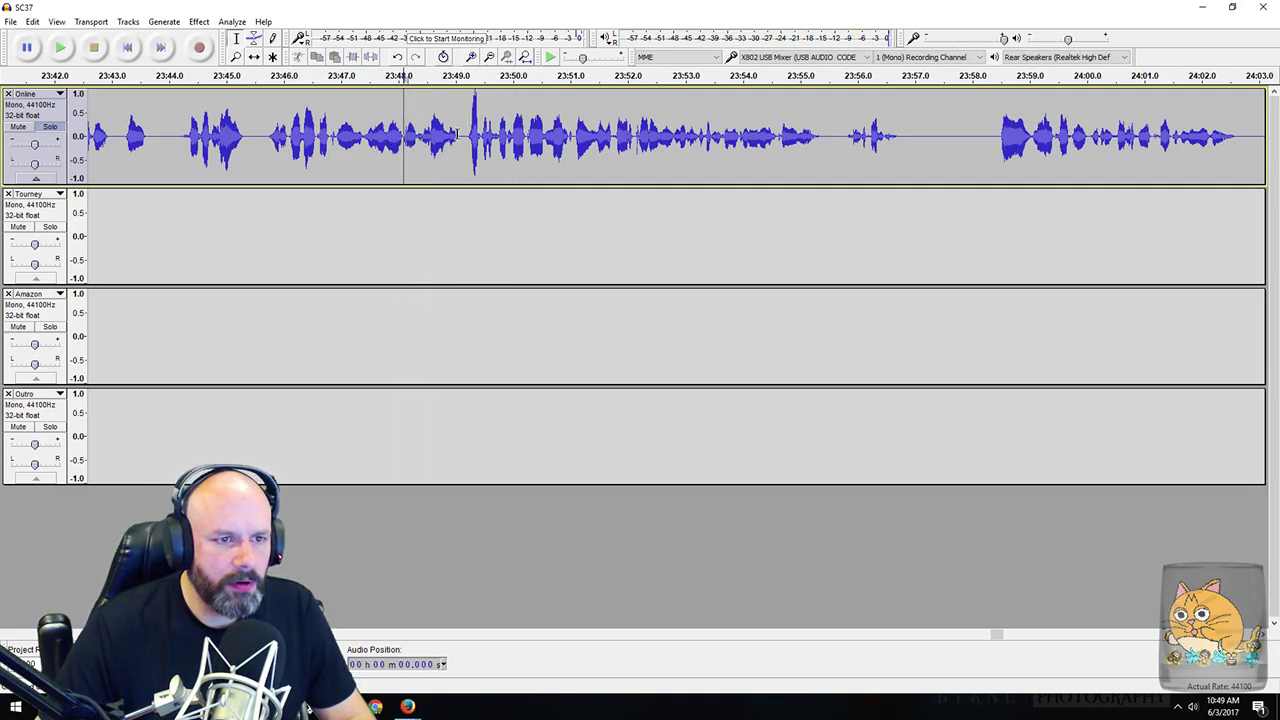
Step: Lower the spike near 23:49.3 in the Online track with Amplify and play the audio from about 23:48.5 to 23:49.6
scroll(460, 135, "up", 4)
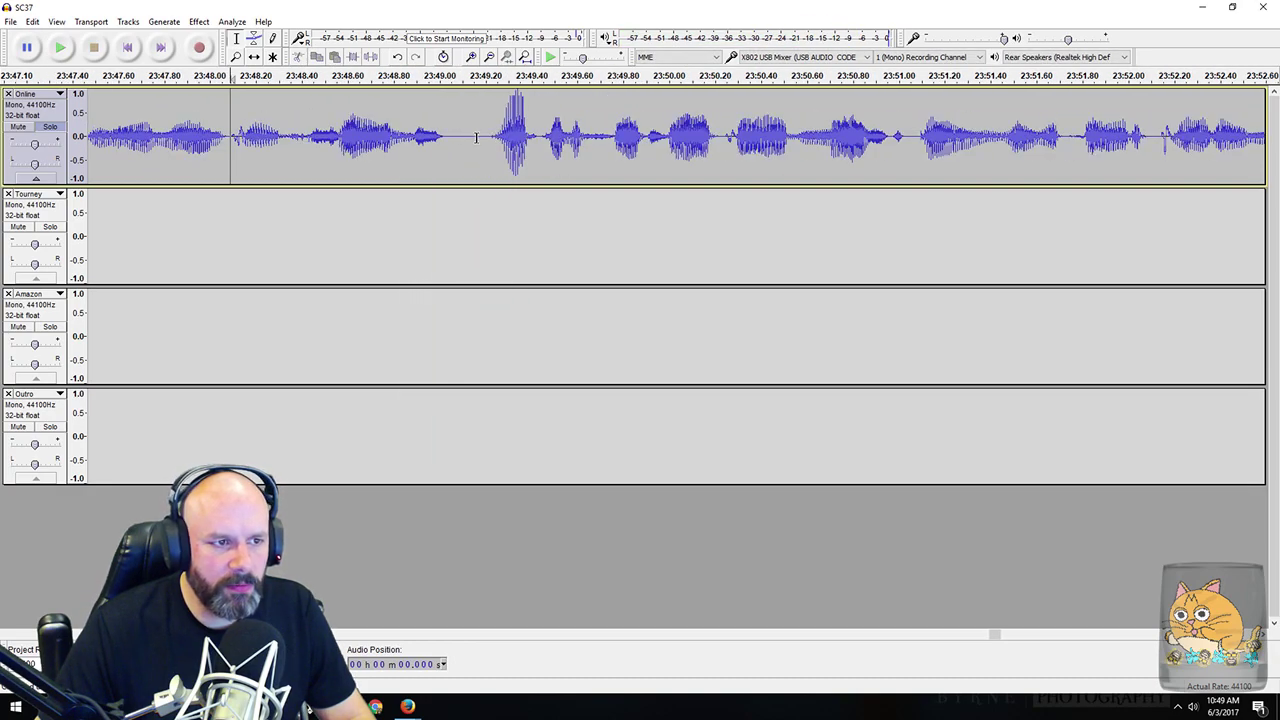
left_click_drag(463, 140, 545, 130)
key("space")
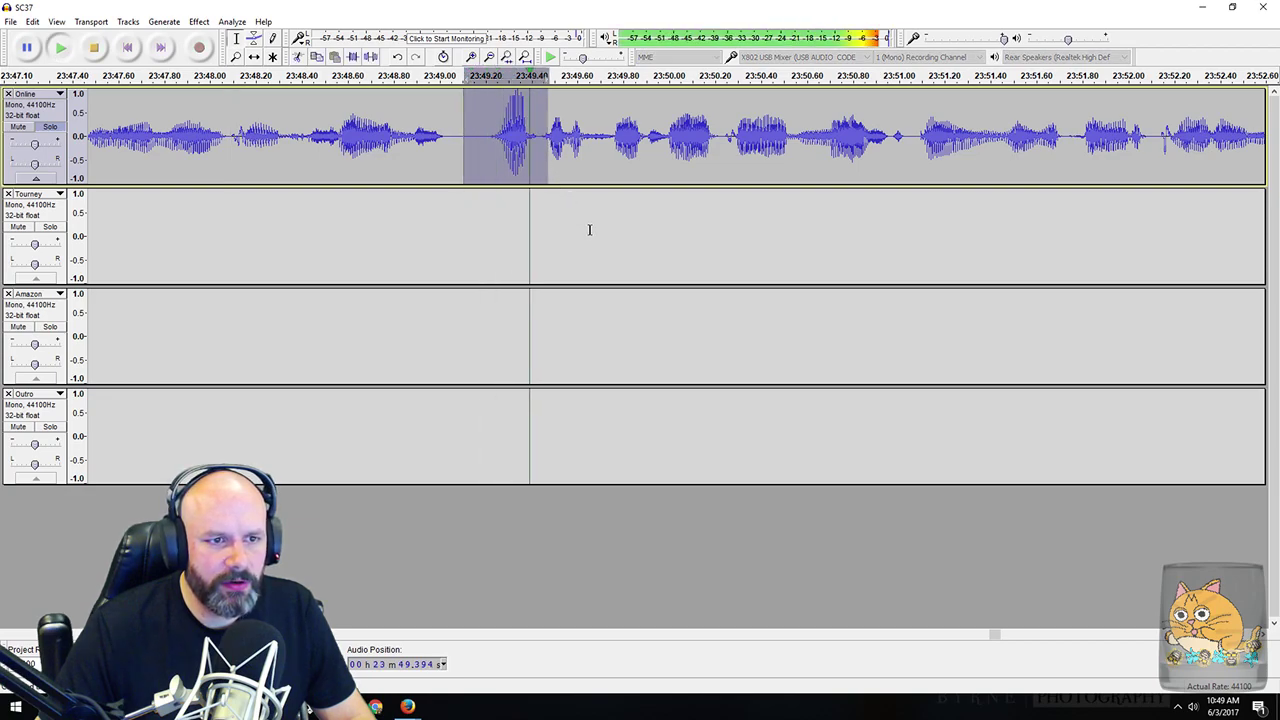
left_click(199, 22)
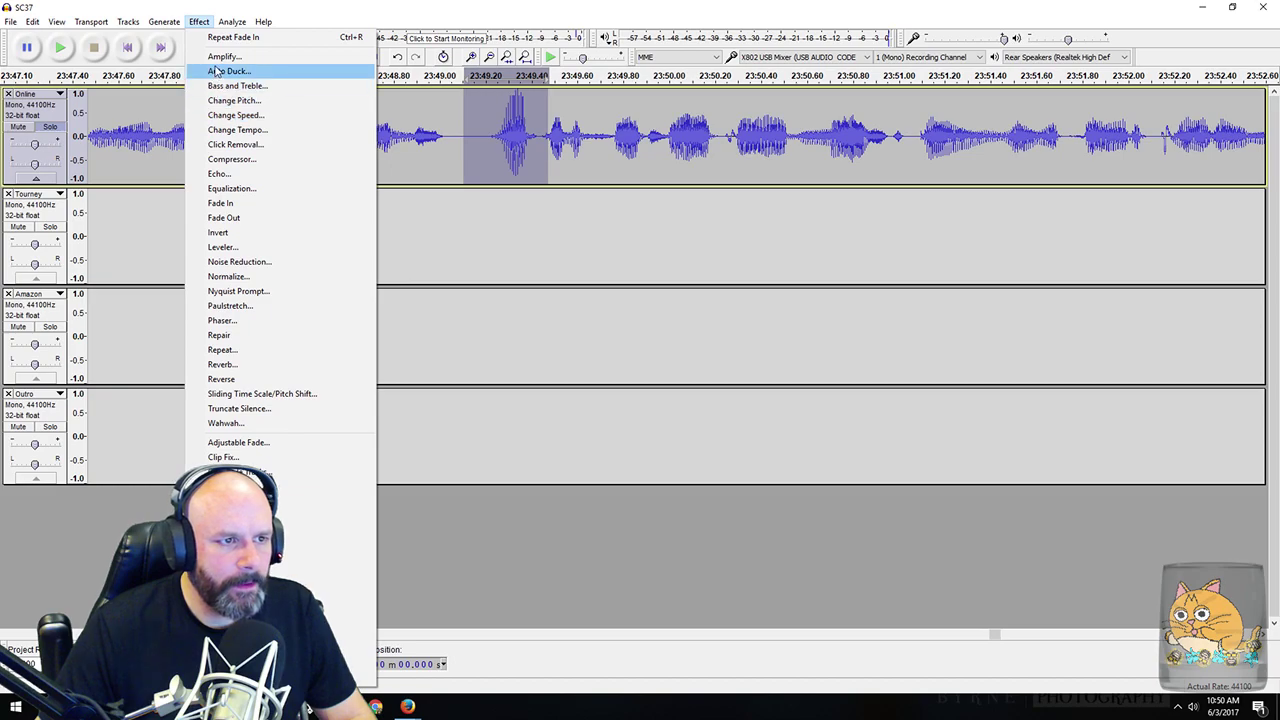
left_click(224, 56)
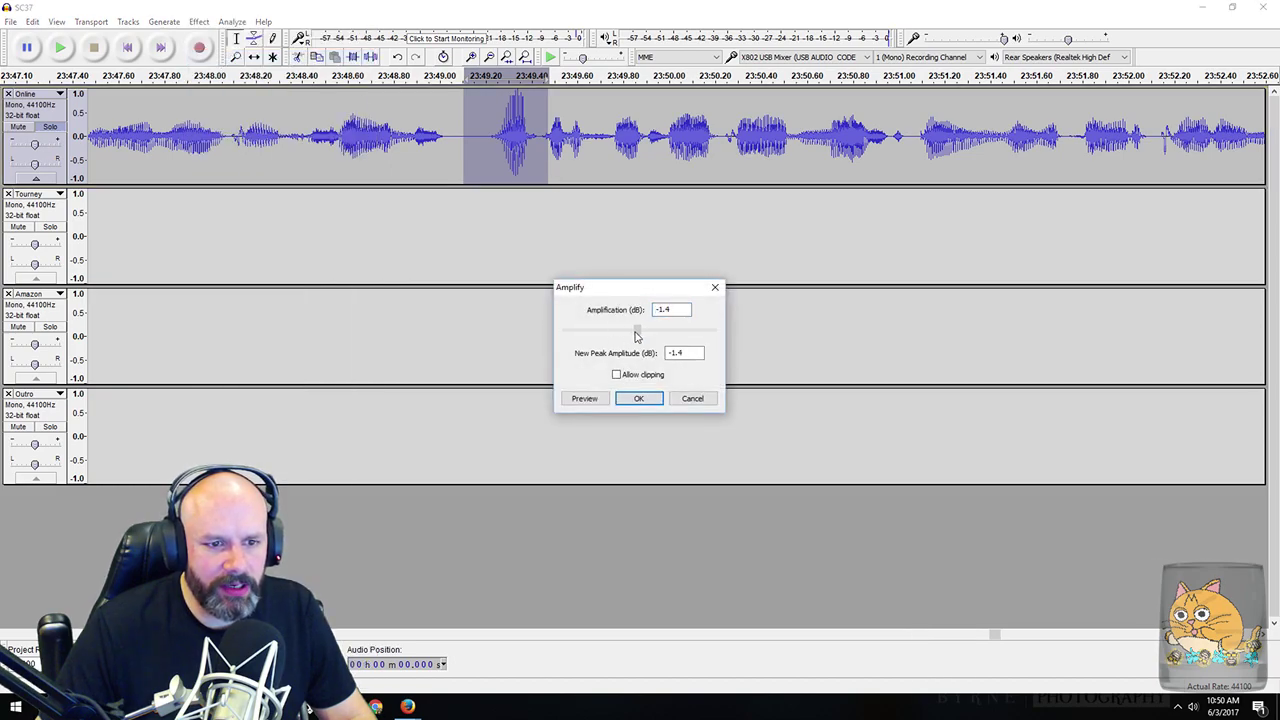
left_click(640, 398)
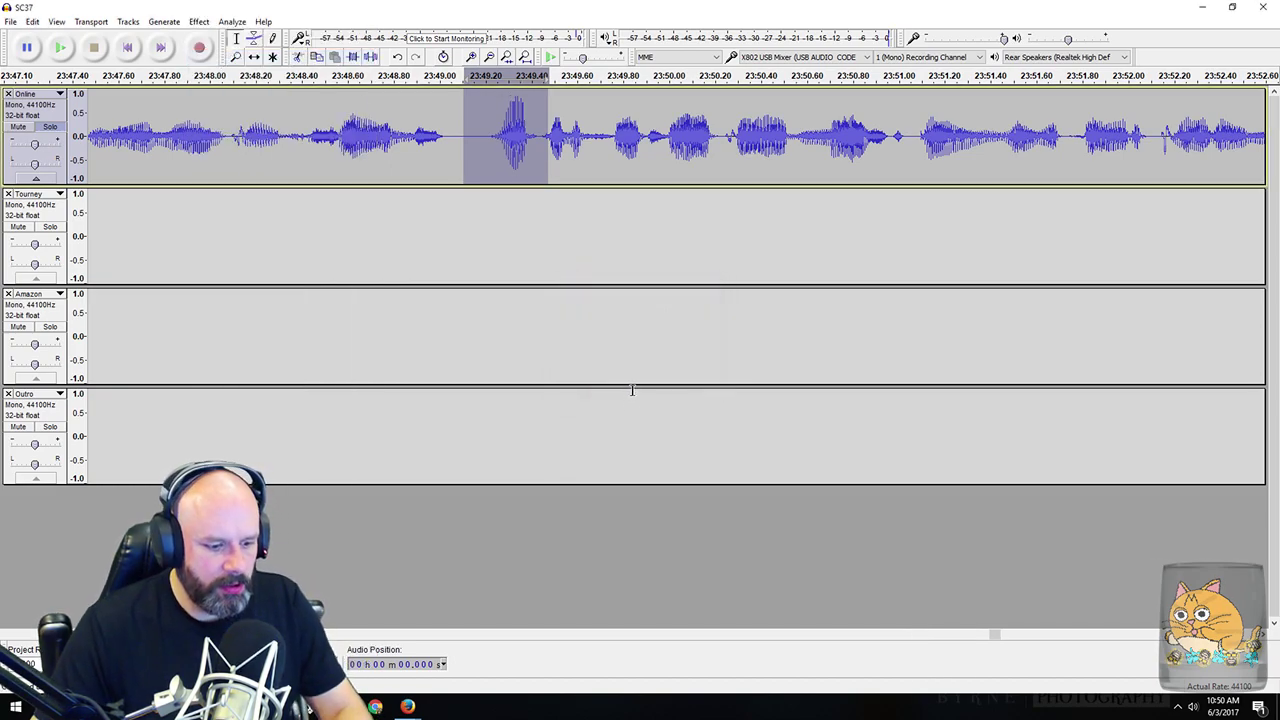
left_click_drag(318, 152, 582, 180)
key("space")
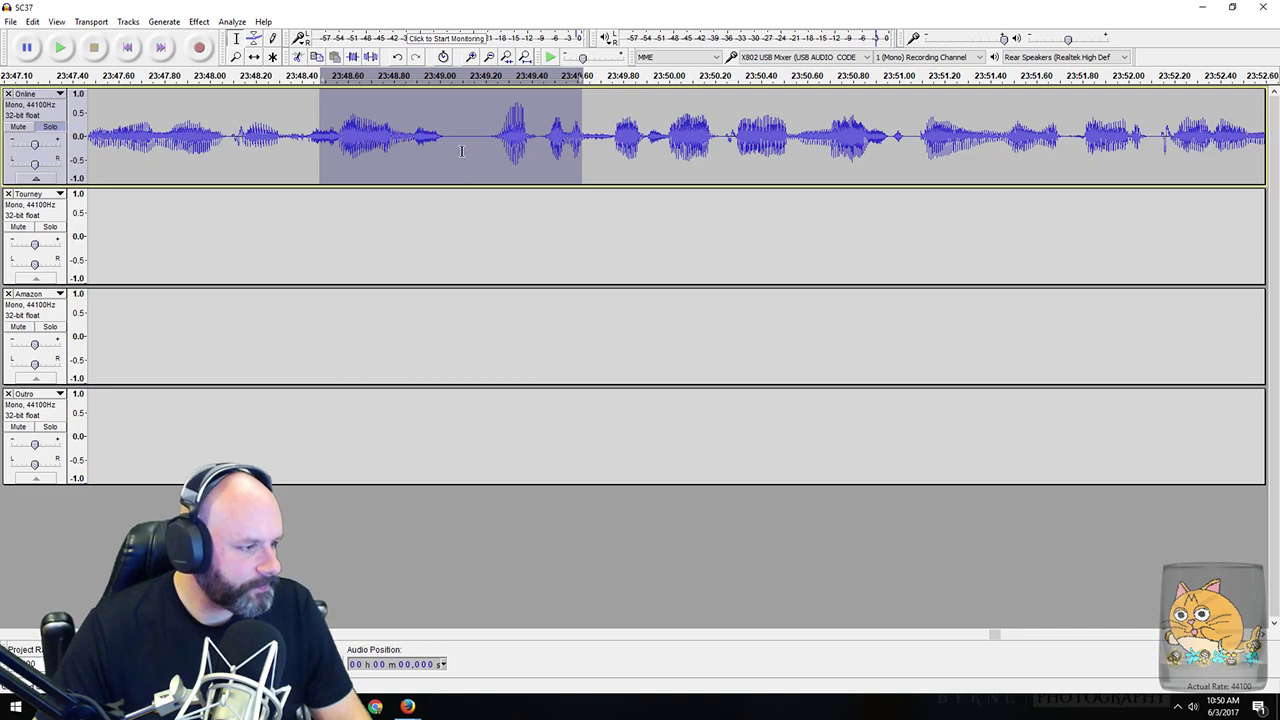
Step: Play the Online track from about 23:55.5 to 23:58.2 and delete the pause from about 23:56.9 to 23:58.4
left_click(560, 125)
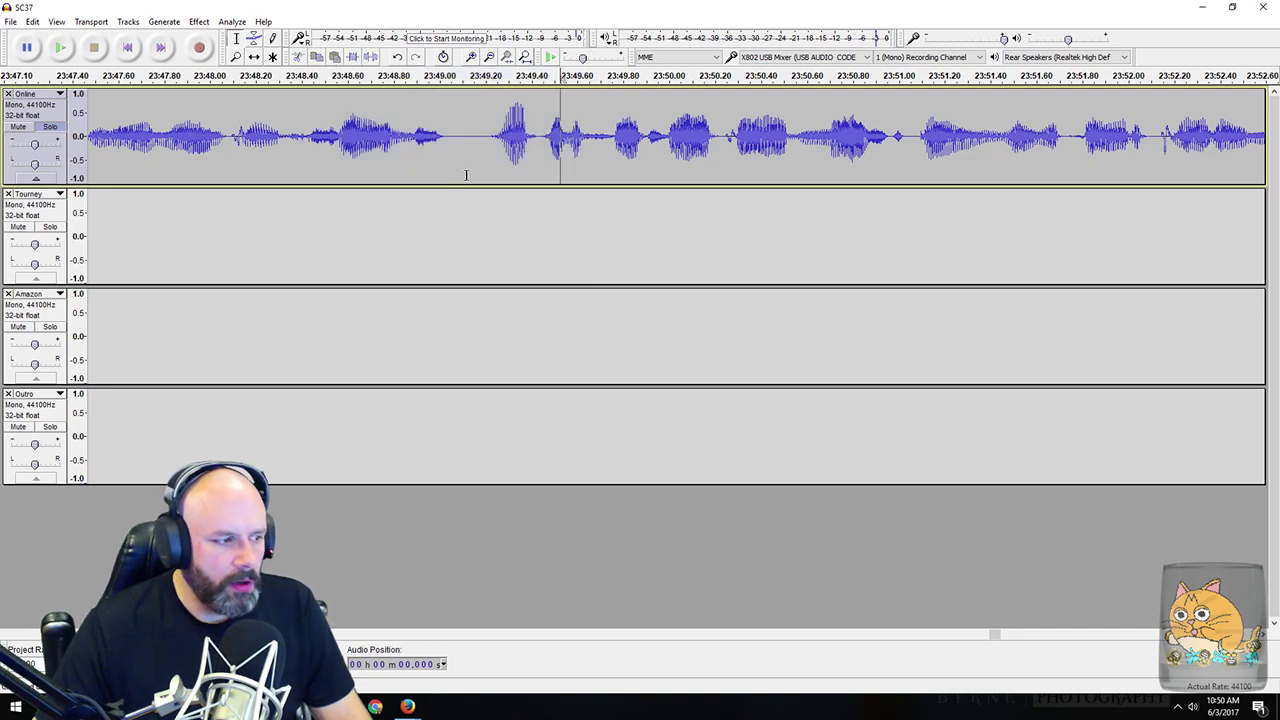
key("ctrl+3")
key("ctrl+3")
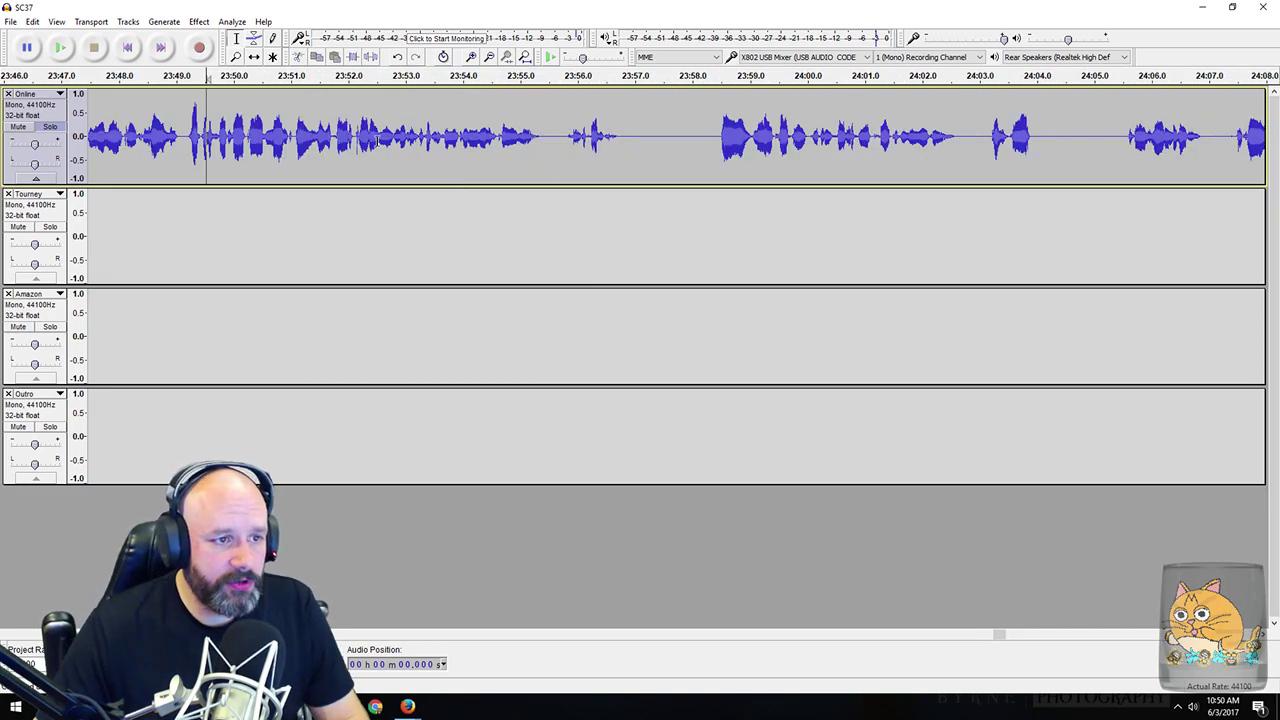
left_click_drag(554, 137, 700, 137)
key("space")
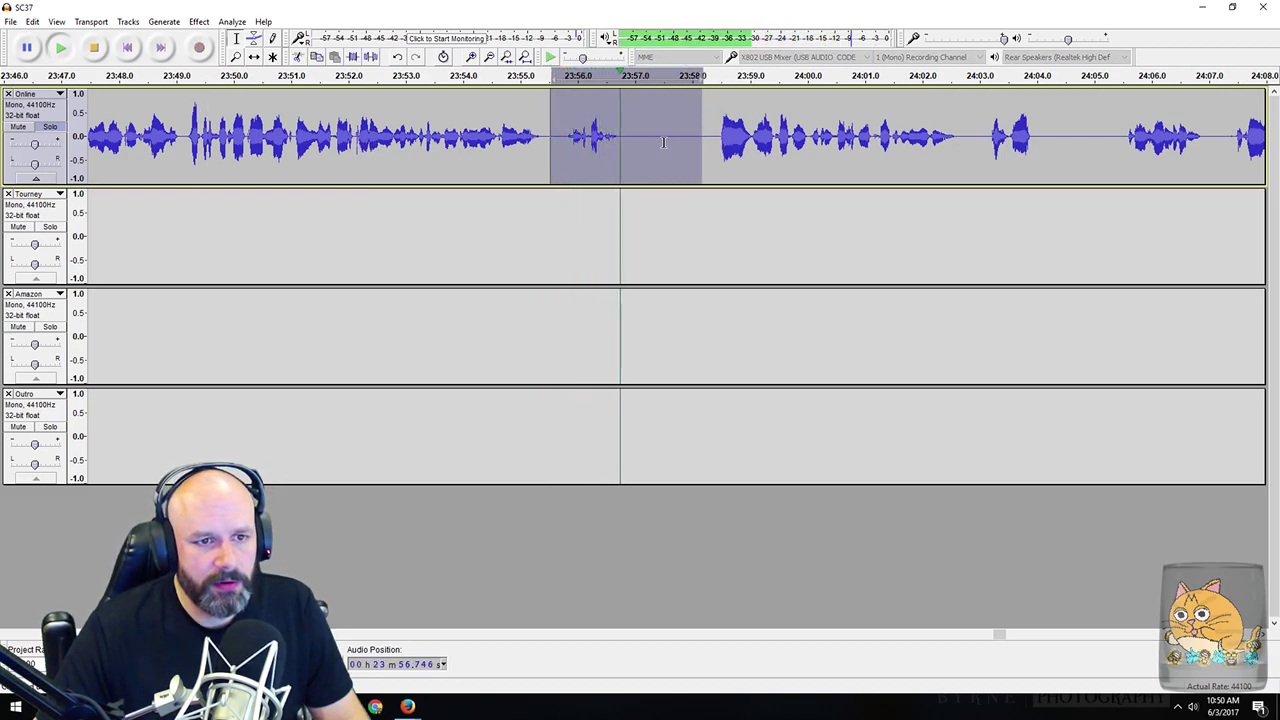
left_click_drag(627, 140, 714, 150)
key("Delete")
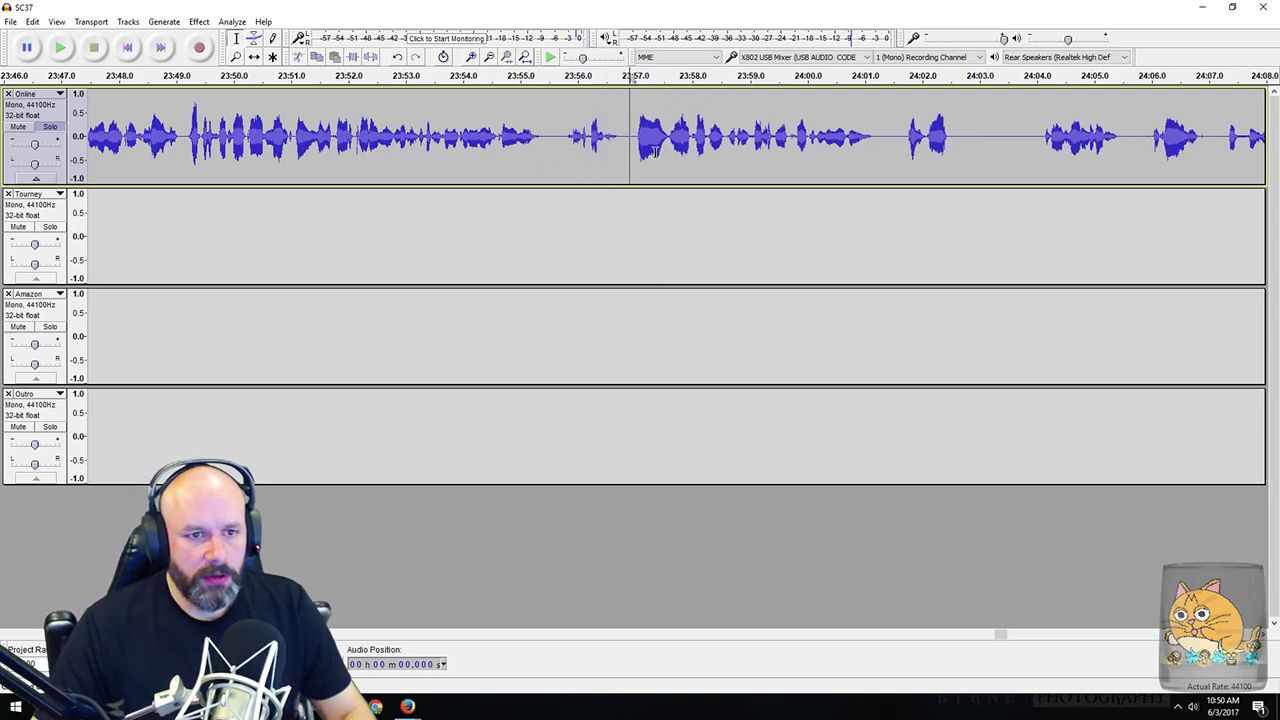
Step: Play the sound near 24:02 in the Online track and delete the pauses from about 24:02.8 to 24:03.9 and 24:01.3 to 24:01.6
scroll(640, 143, "right", 5)
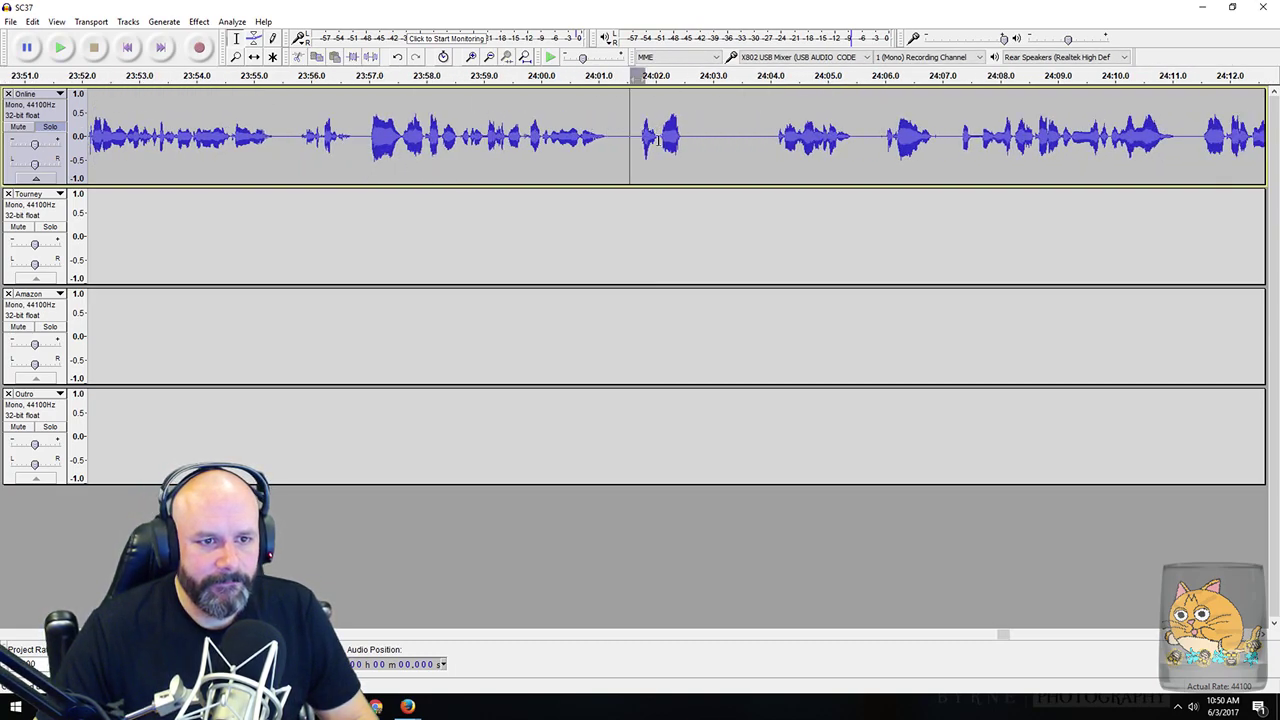
left_click_drag(629, 140, 714, 150)
key("space")
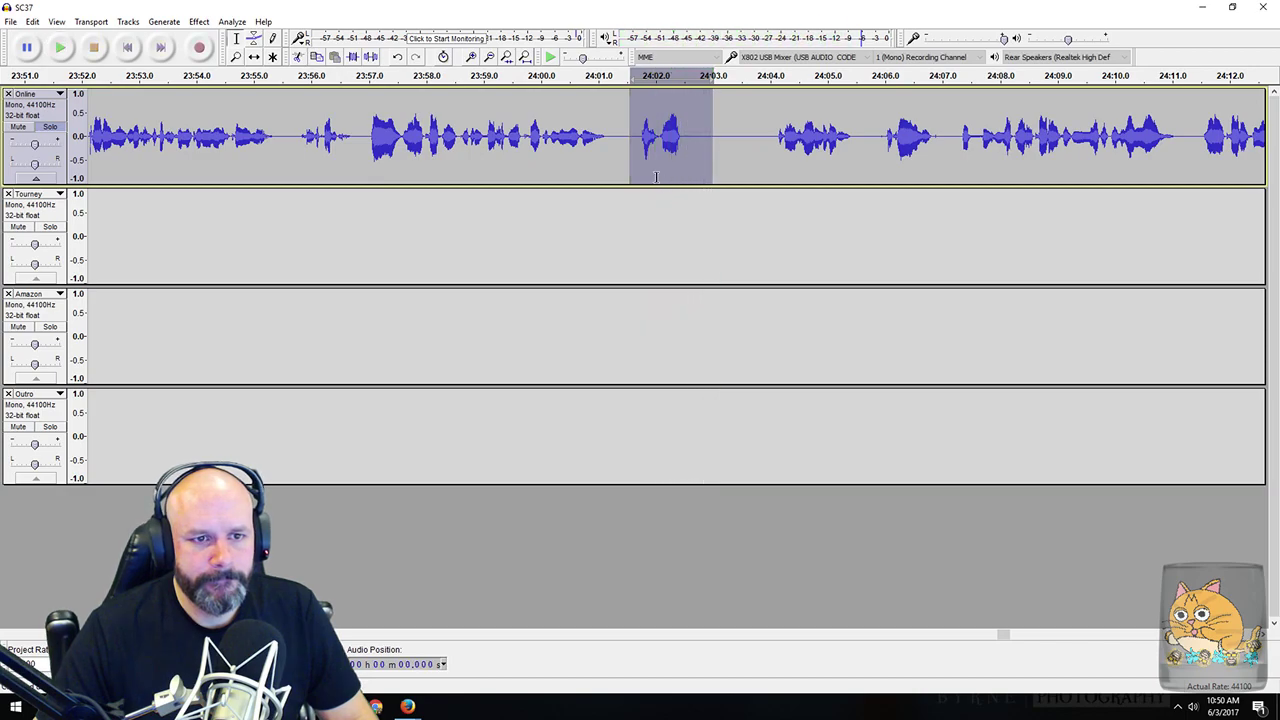
left_click_drag(702, 145, 766, 145)
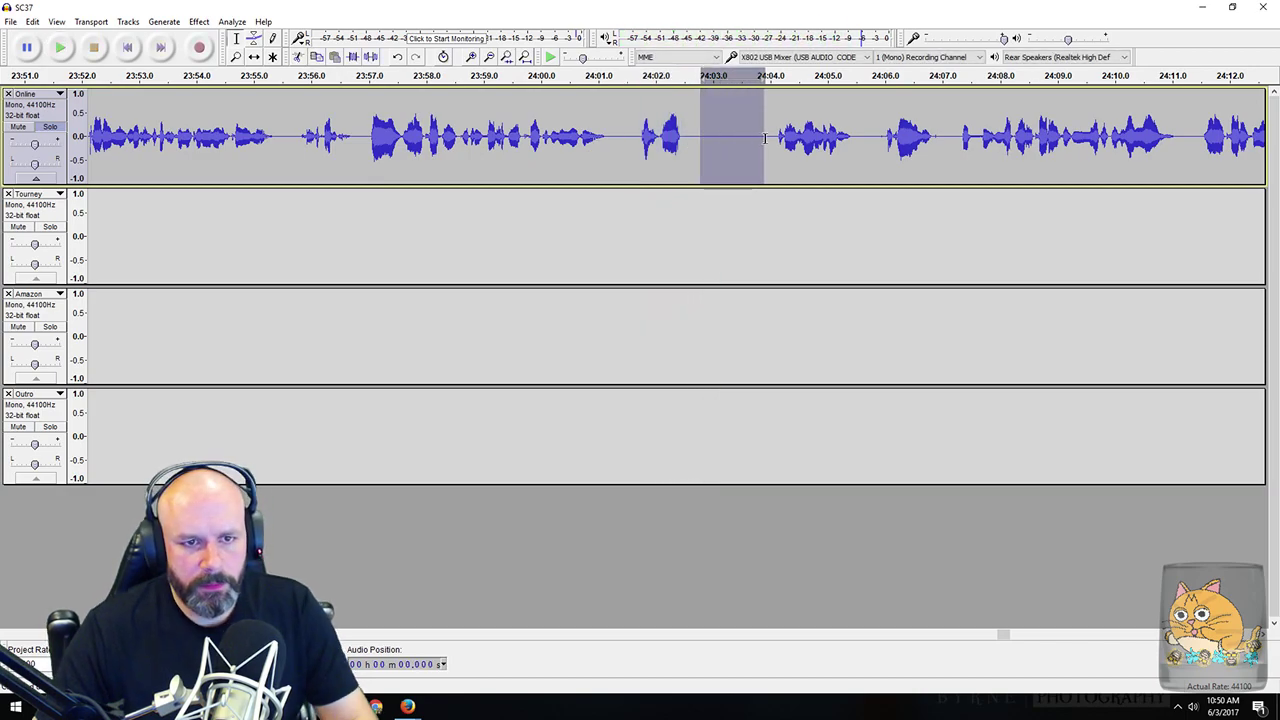
key("Delete")
left_click_drag(616, 140, 636, 142)
key("Delete")
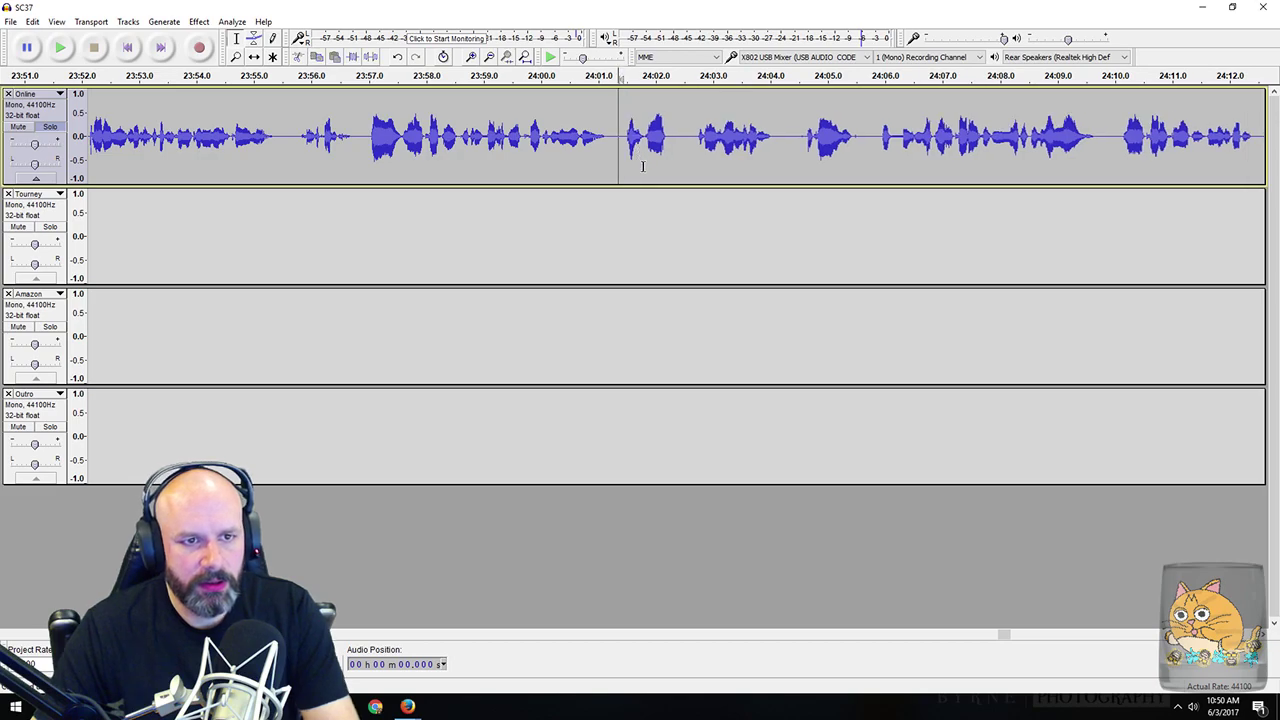
Step: Select the Online track from about 24:01.3 to 24:15.0 and play its first three seconds
scroll(635, 163, "right", 2)
scroll(640, 158, "right", 4)
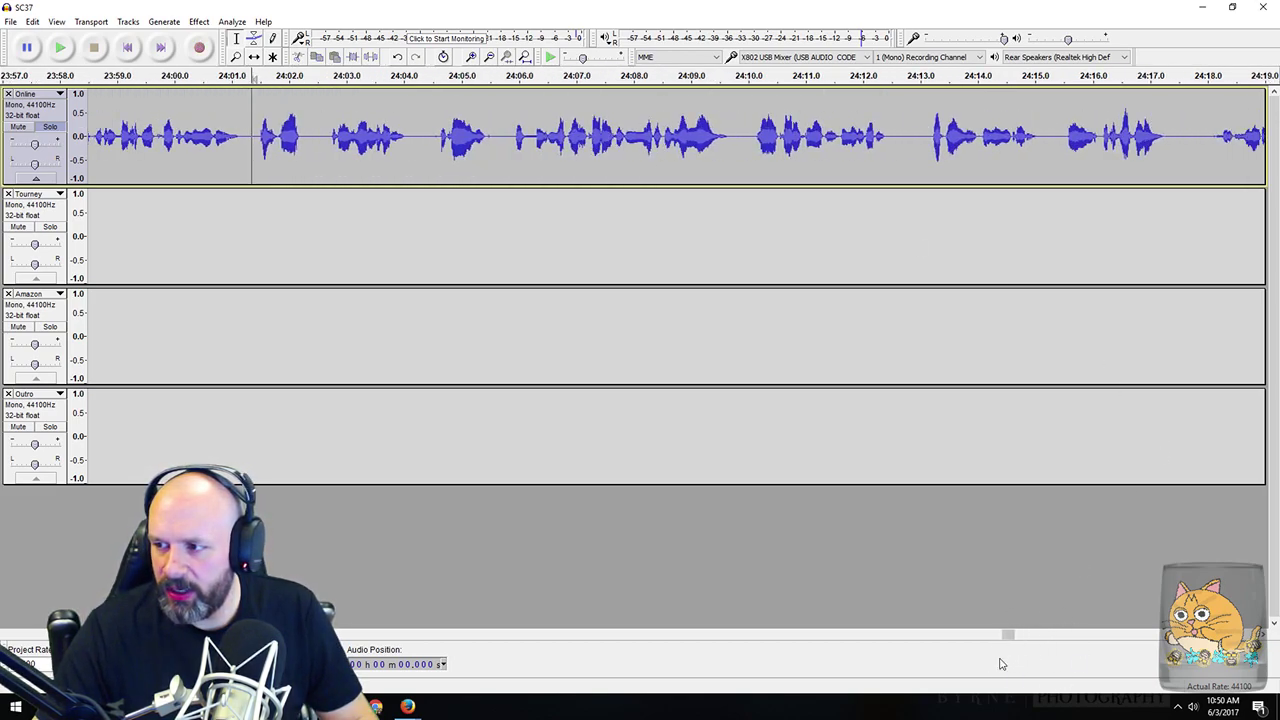
left_click_drag(252, 135, 1033, 136)
key("space")
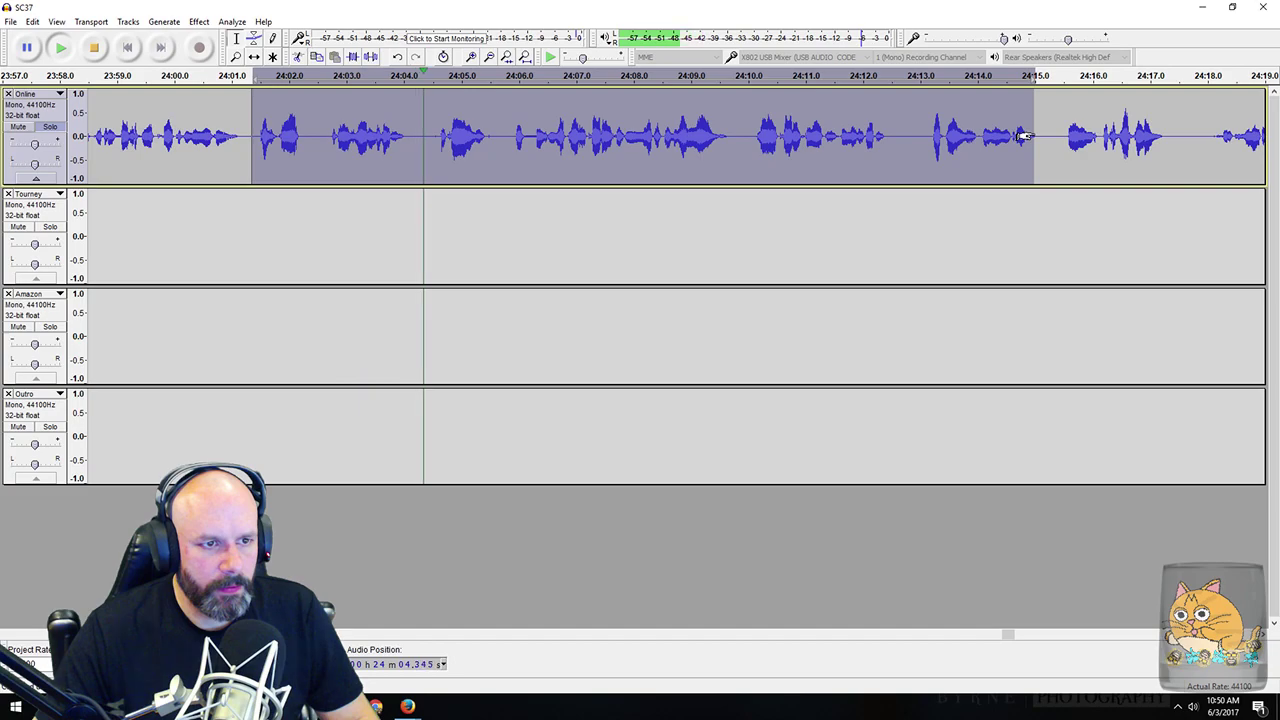
key("space")
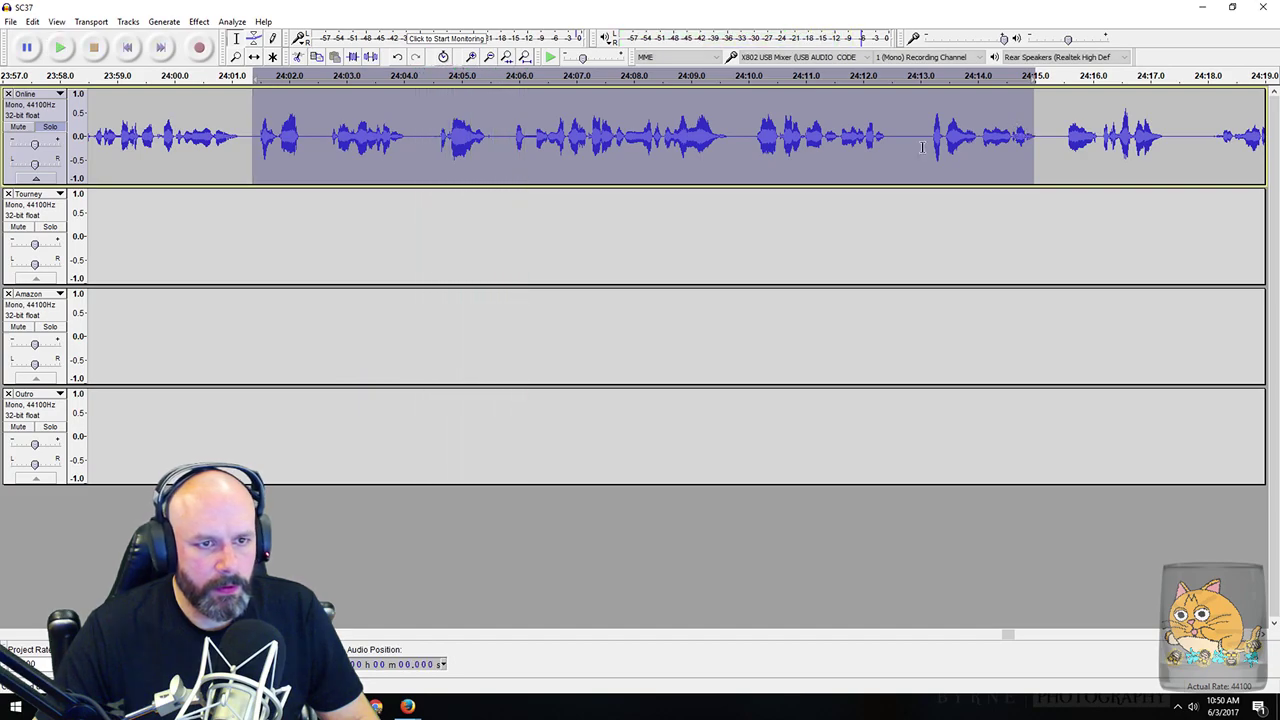
Step: Play two stretches of the Online track, from about 26:06.2 to 26:08.0 and from about 26:03.6 to 26:10.0
scroll(822, 143, "right", 10)
scroll(822, 143, "right", 10)
scroll(836, 163, "right", 5)
scroll(836, 163, "right", 10)
scroll(836, 166, "right", 8)
scroll(836, 166, "right", 8)
scroll(838, 166, "right", 3)
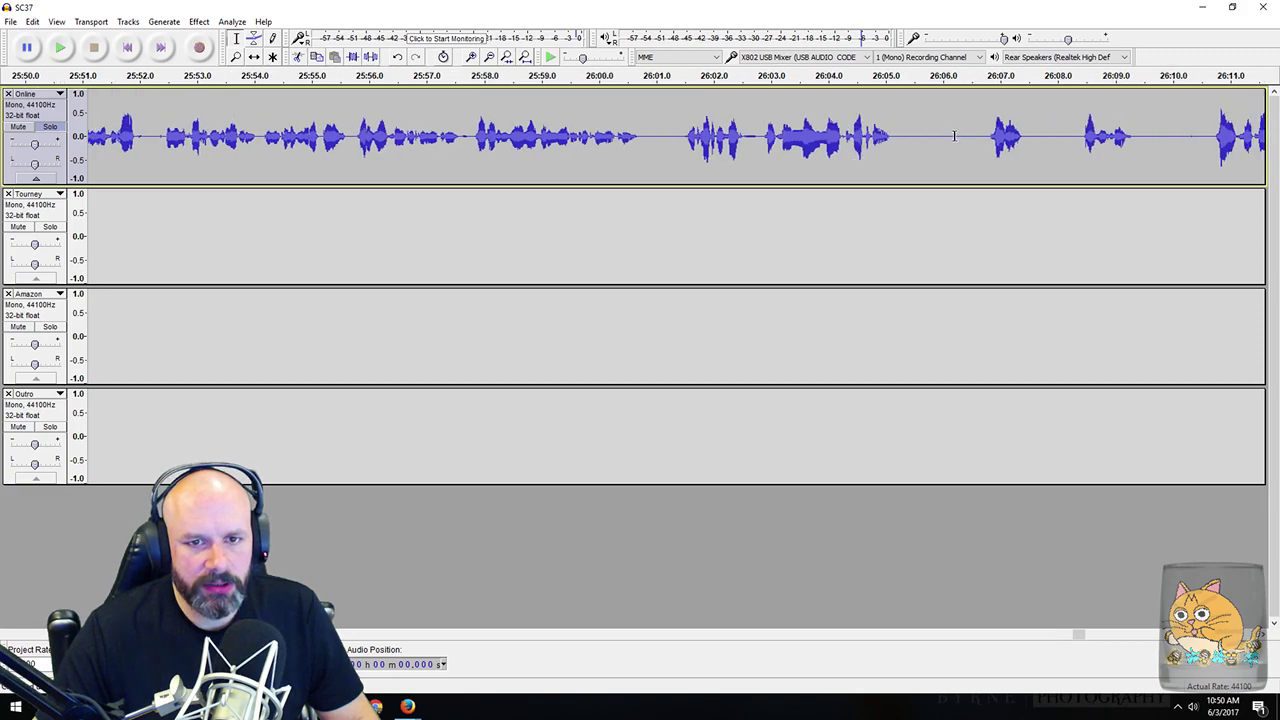
key("space")
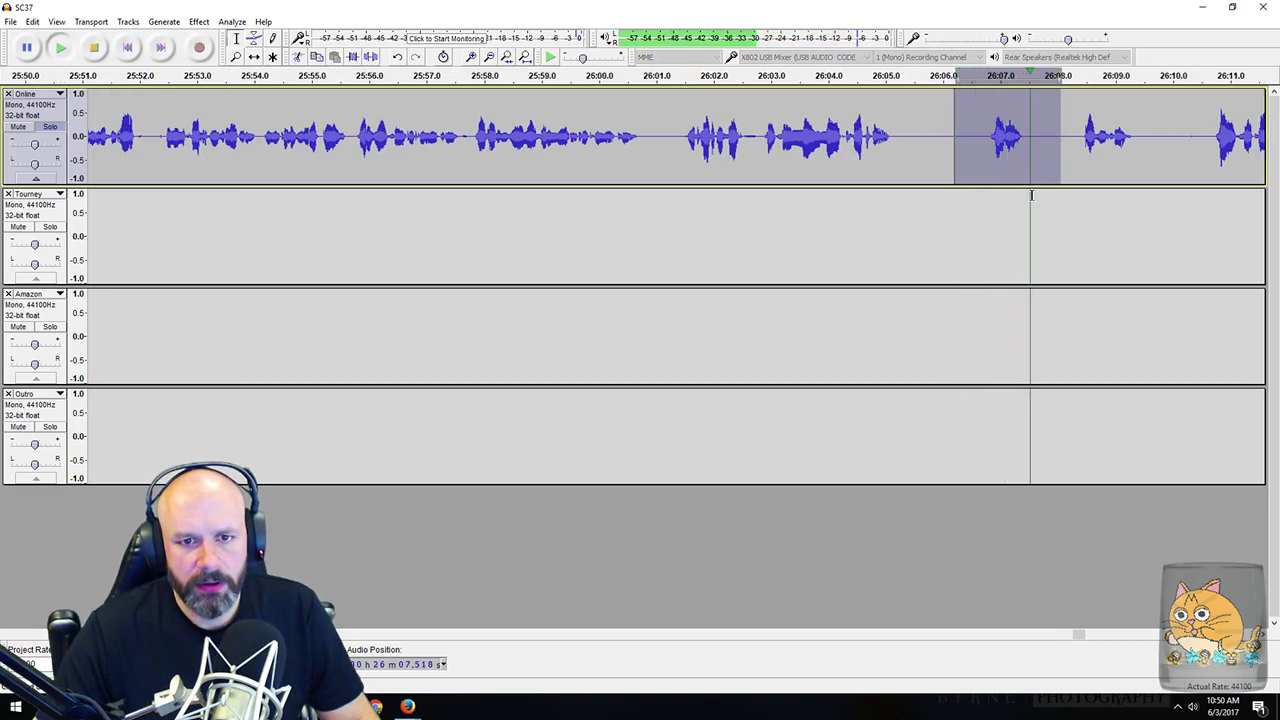
left_click_drag(808, 140, 1175, 150)
key("space")
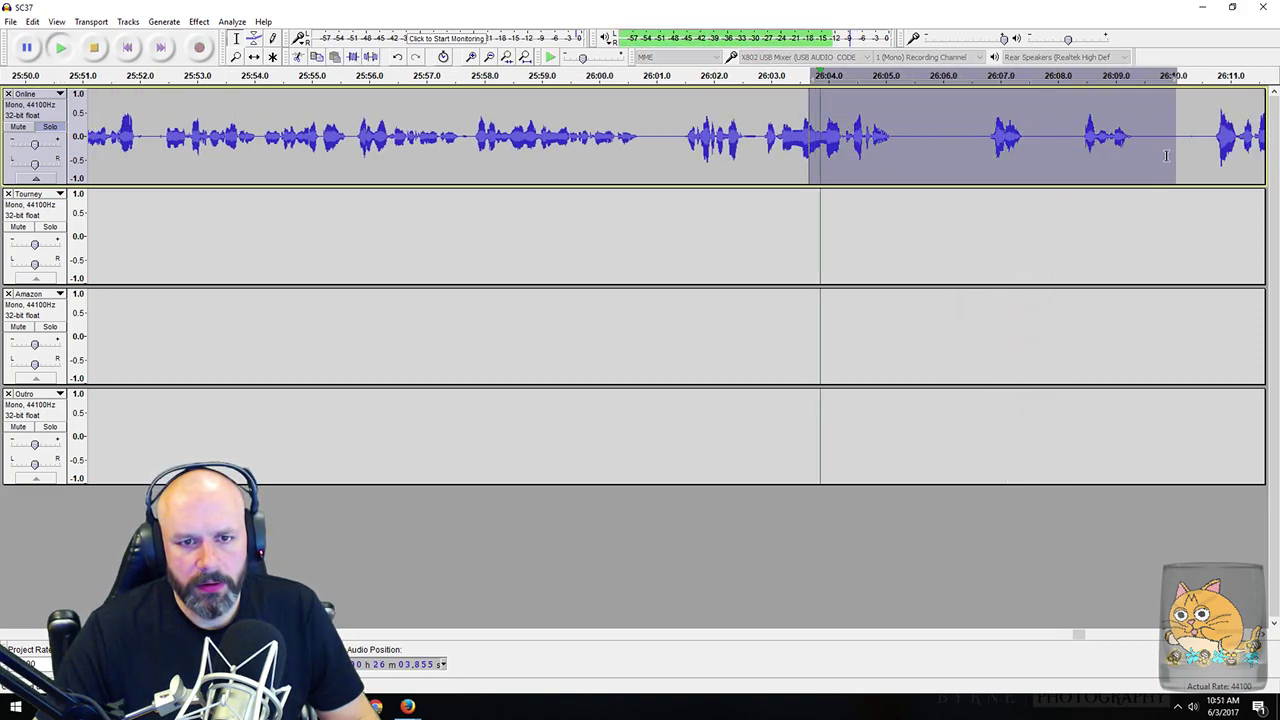
key("space")
Step: Shorten the three pauses in the Online track between about 26:05 and 26:10.8 by deleting their silence
left_click_drag(897, 137, 1086, 142)
key("Delete")
key("Delete")
key("Delete")
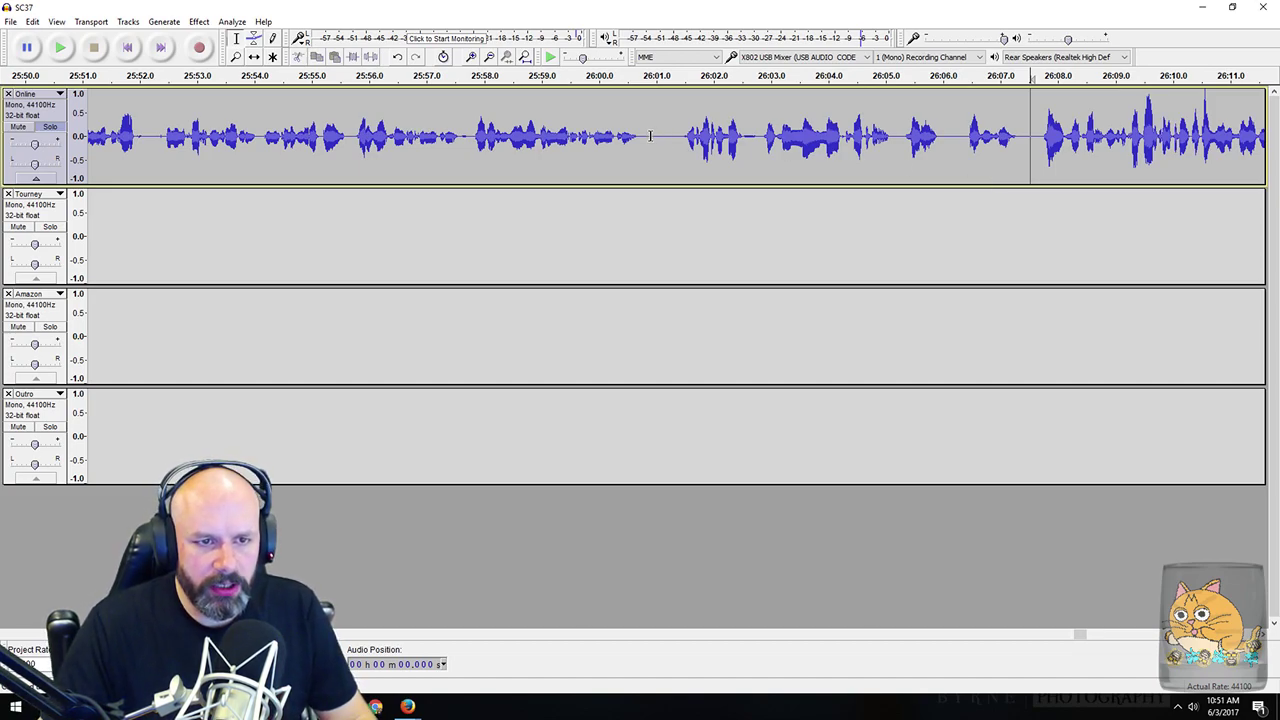
Step: Delete the pause in the Online track from about 26:00.9 to 26:01.4 and select the audio from about 25:59.3 to 26:03.0
left_click_drag(648, 136, 678, 138)
key("Delete")
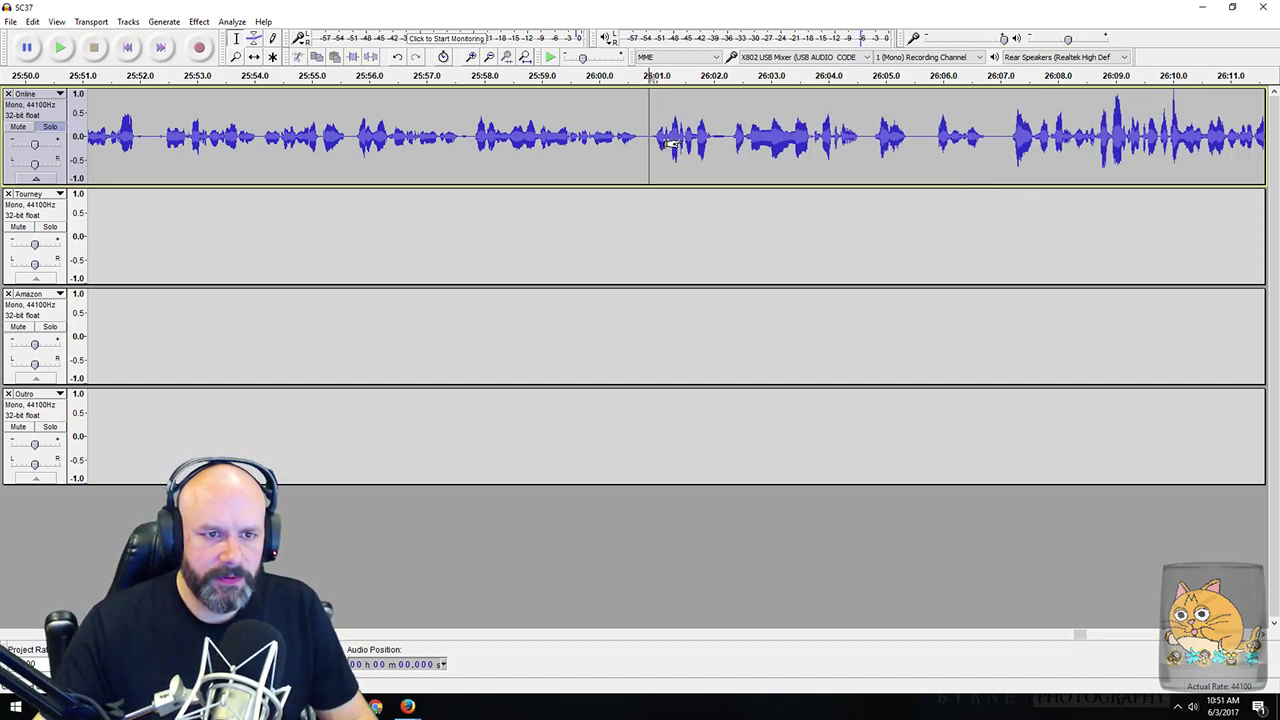
left_click_drag(558, 137, 769, 150)
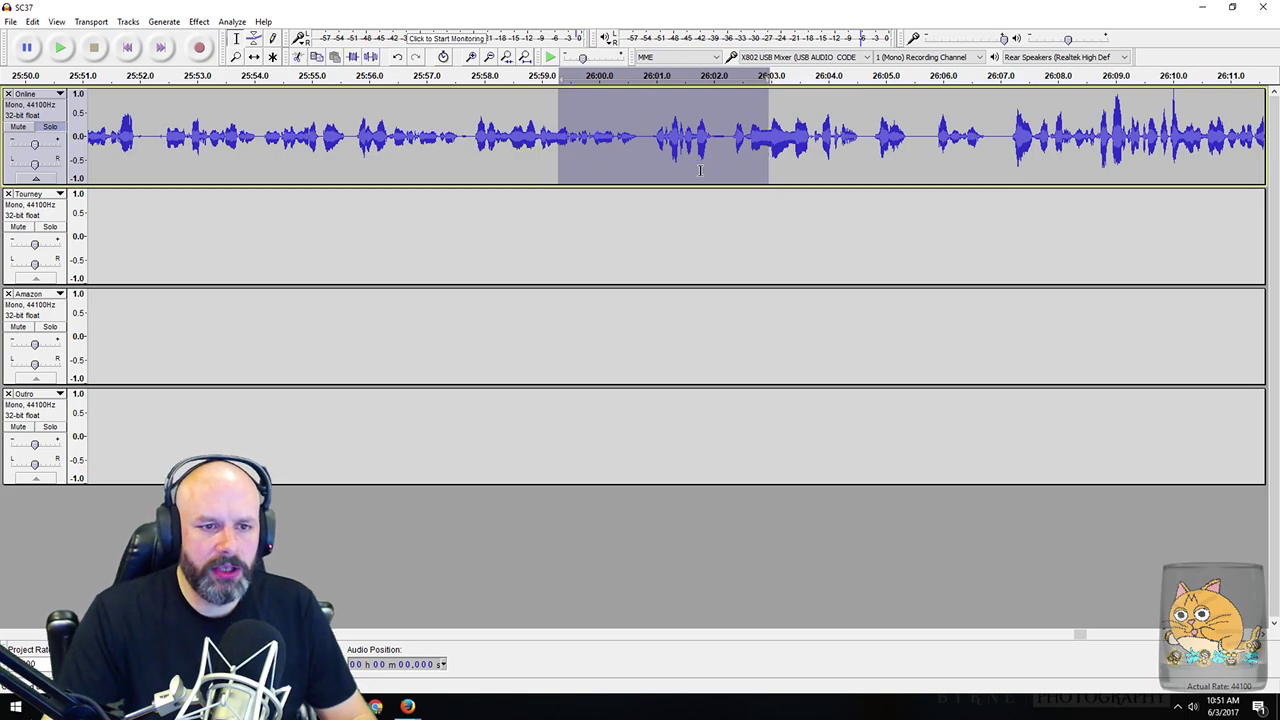
Step: Repeat the last Amplify effect on the loud peak near 26:10 in the Online track and play the surrounding audio
scroll(780, 145, "right", 1)
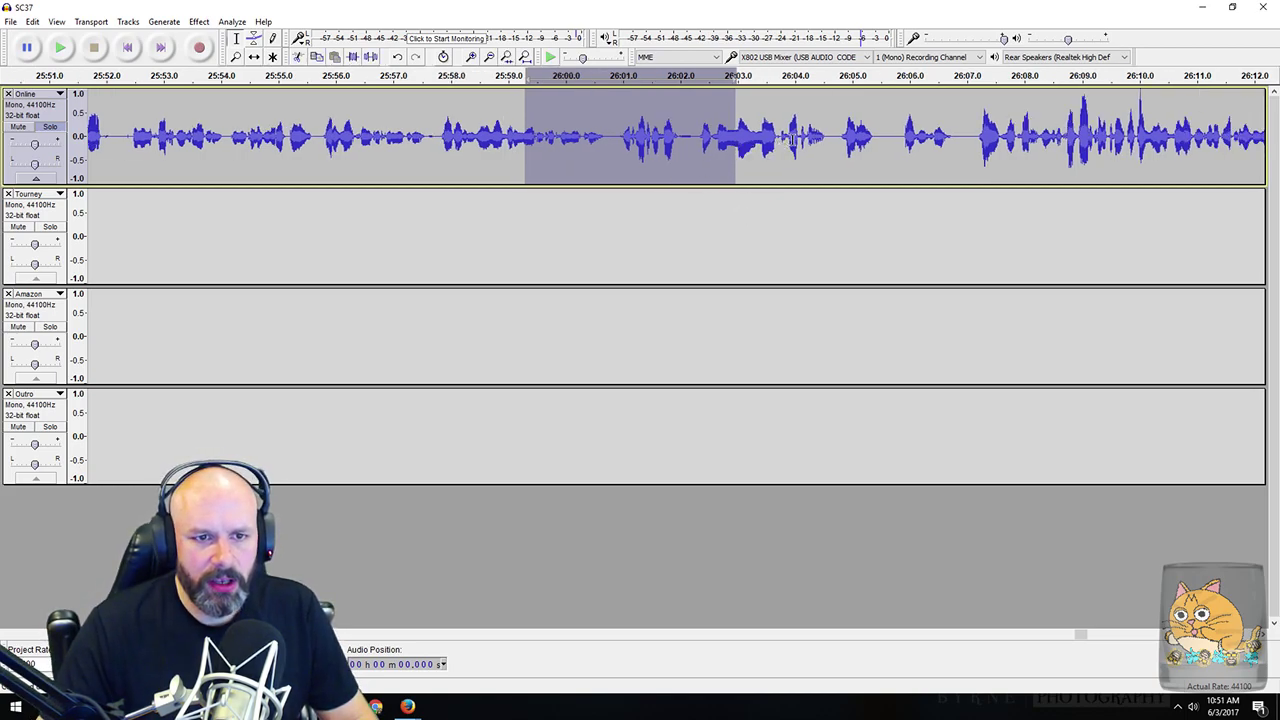
left_click(792, 145)
scroll(770, 144, "right", 7)
scroll(748, 143, "right", 1)
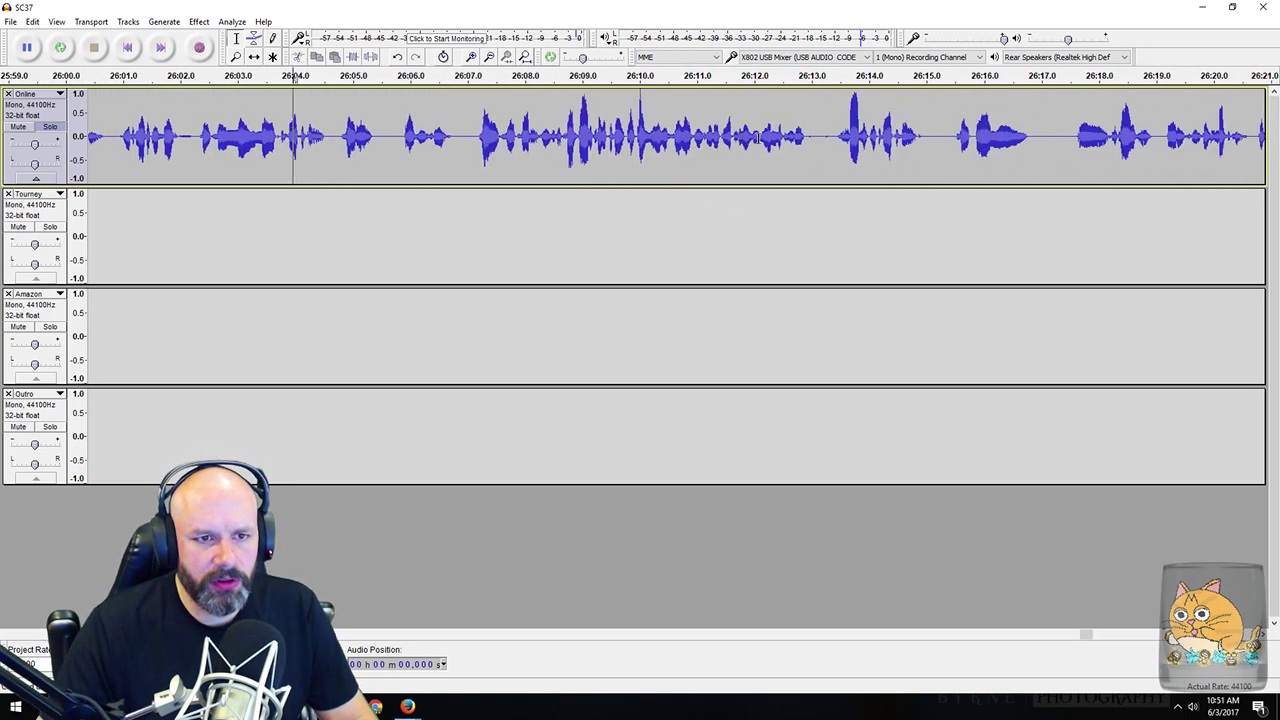
left_click_drag(633, 125, 651, 129)
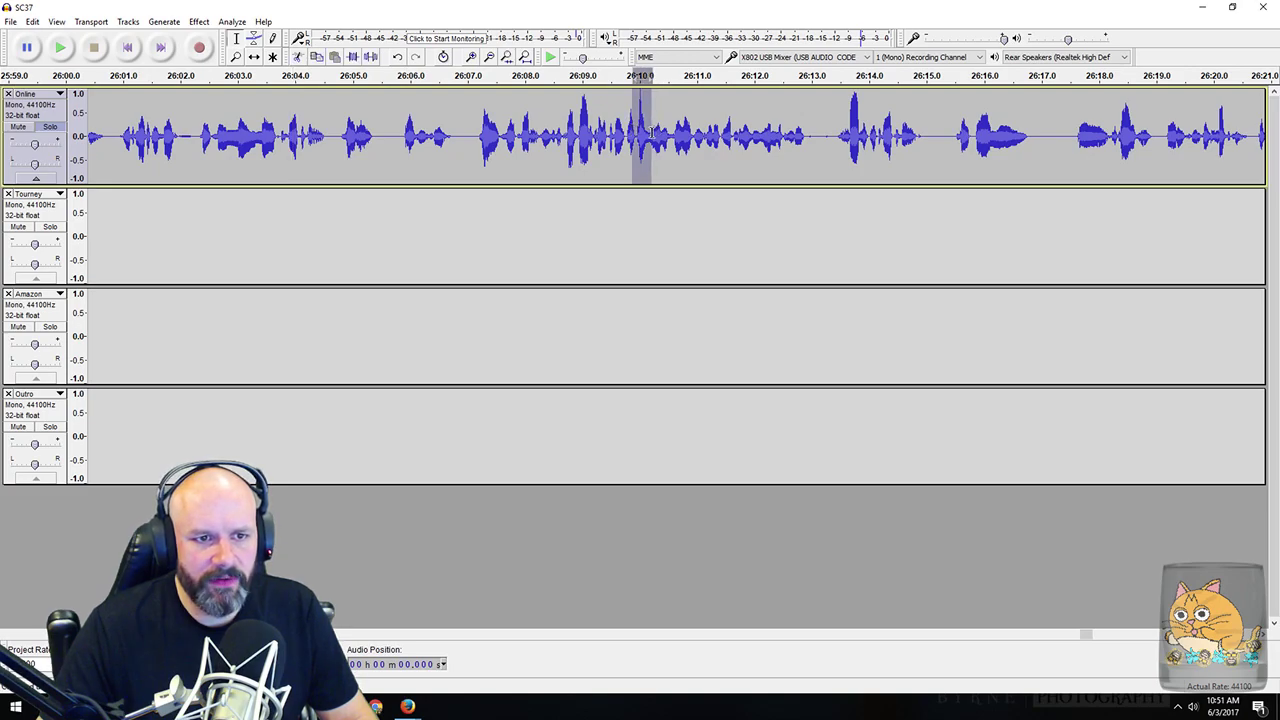
left_click(196, 21)
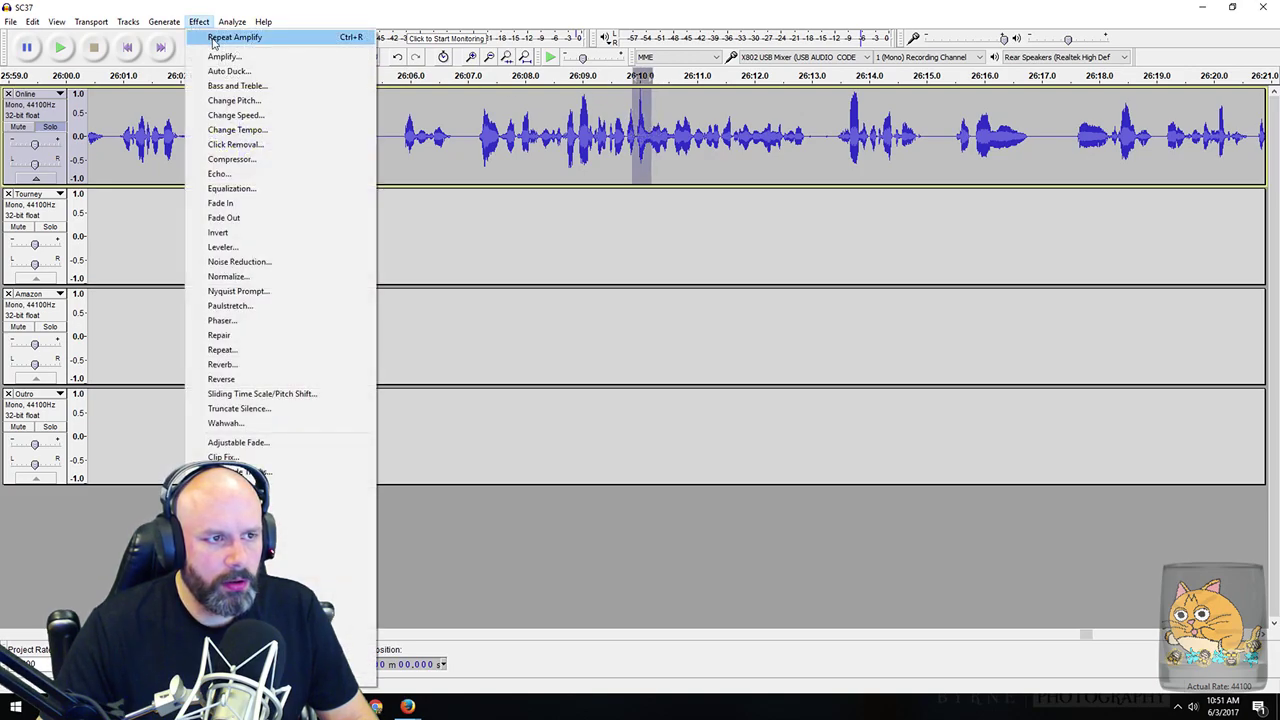
left_click(218, 37)
left_click_drag(608, 140, 686, 145)
key("space")
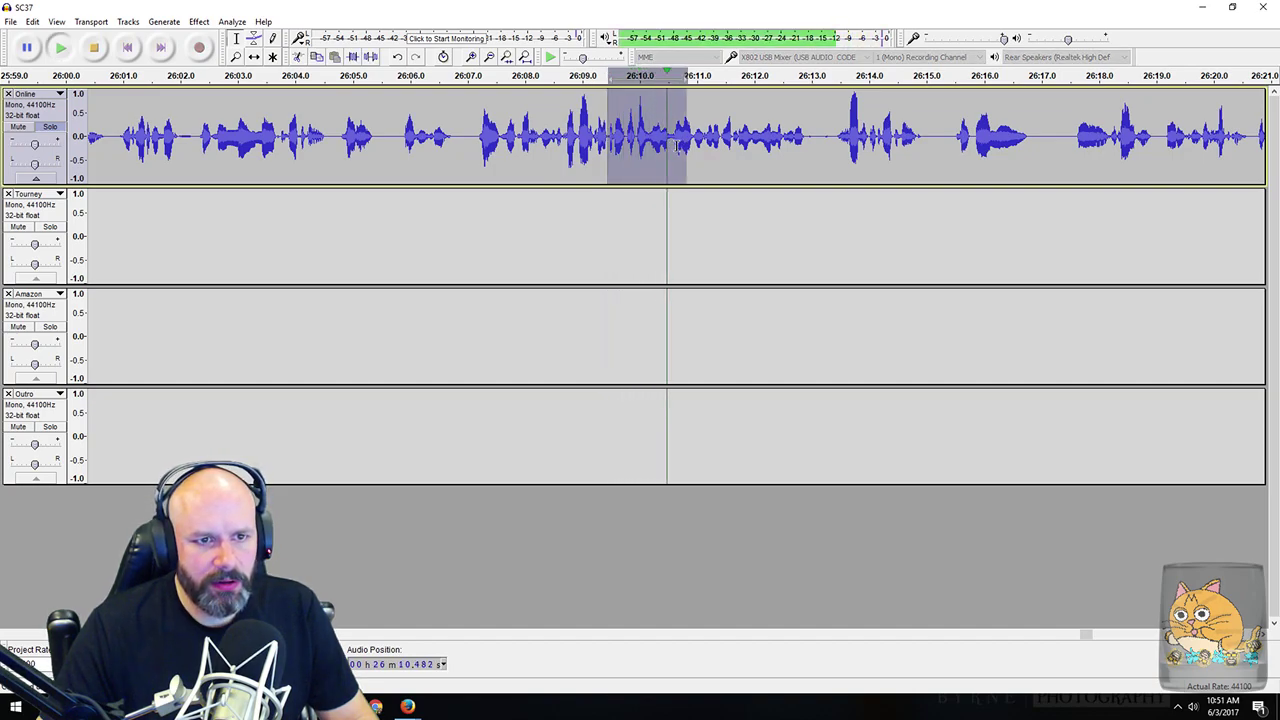
Step: Lower the loud peak between about 26:13.65 and 26:13.8 in the Online track by repeating the last Amplify effect
scroll(679, 143, "right", 3)
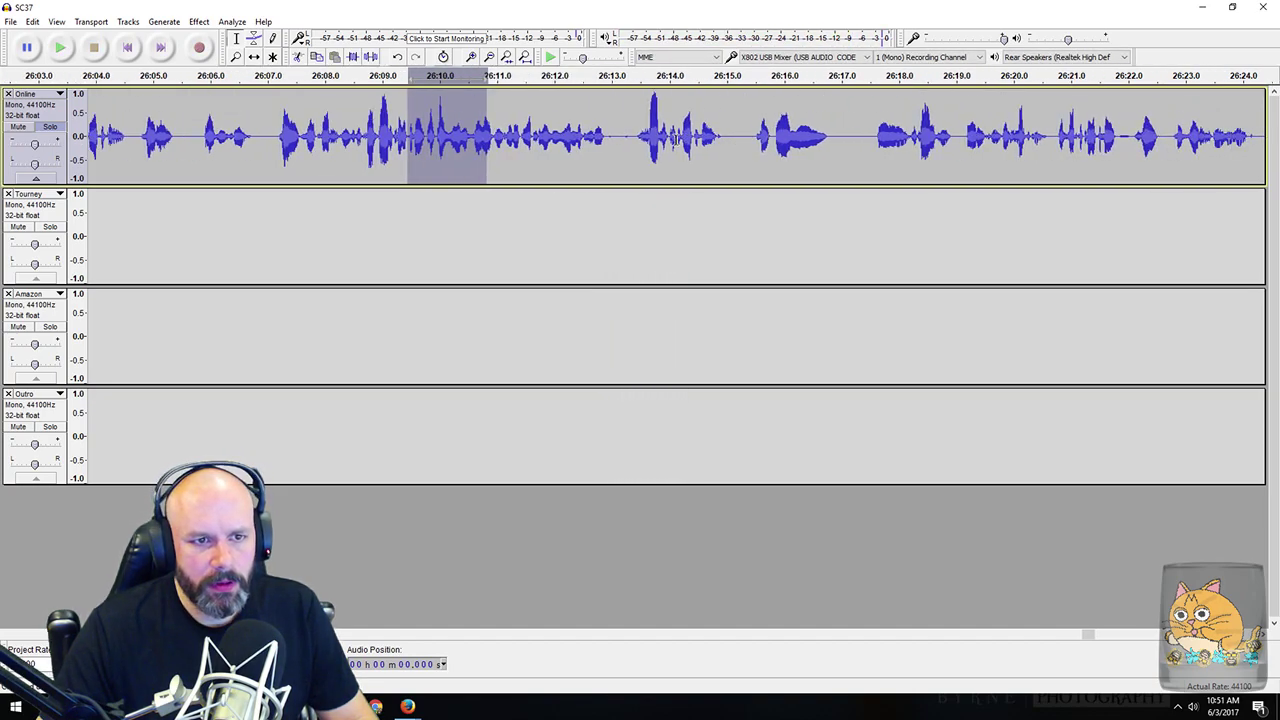
left_click_drag(631, 138, 669, 140)
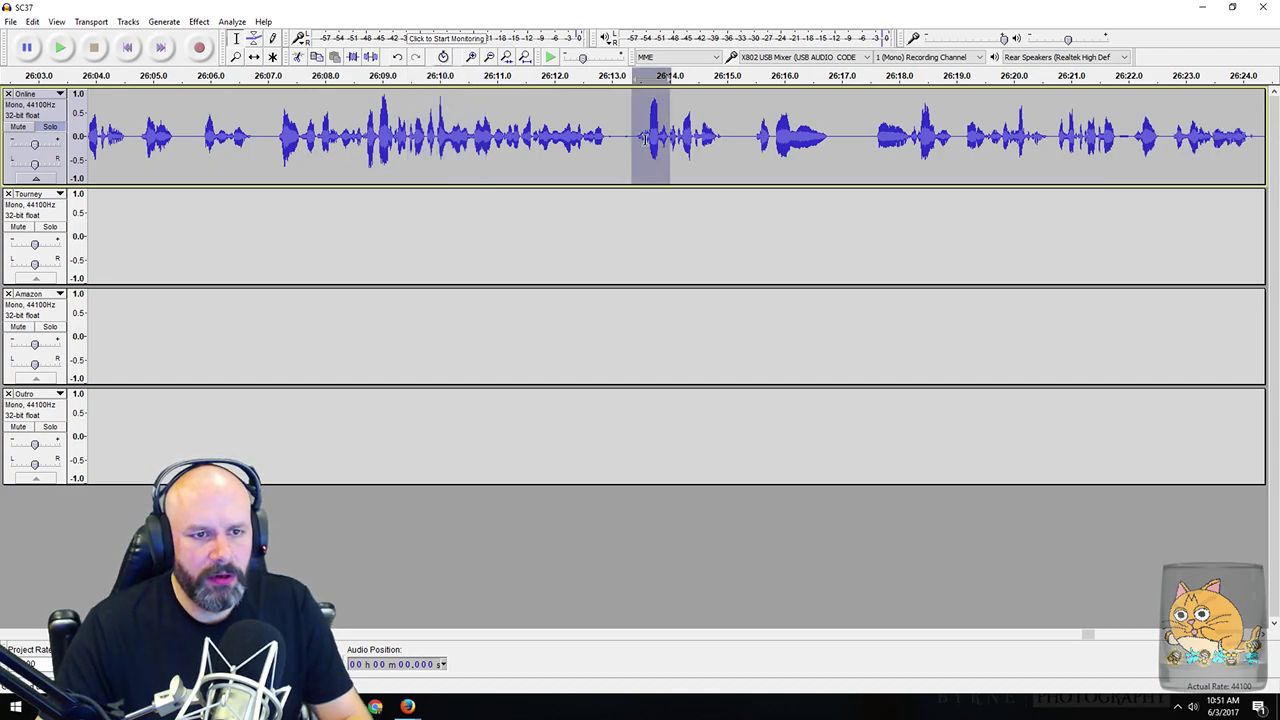
scroll(649, 140, "up", 2)
left_click_drag(650, 145, 687, 143)
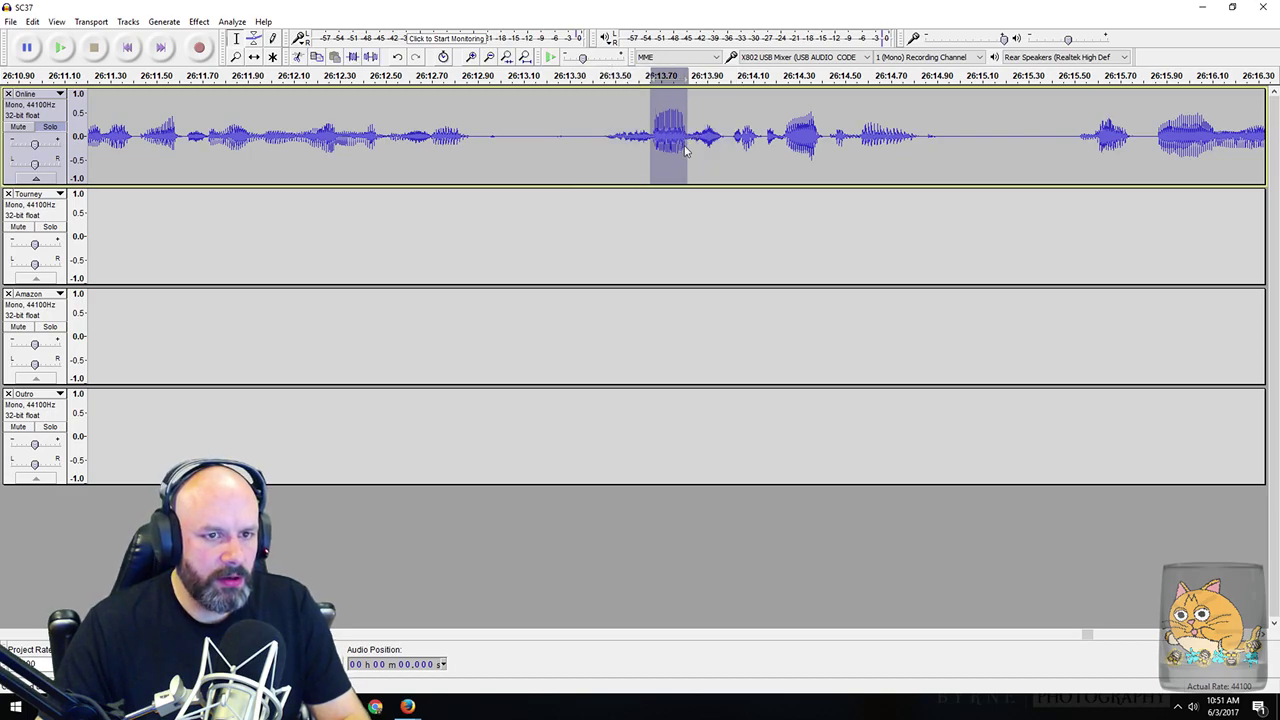
scroll(678, 160, "down", 2)
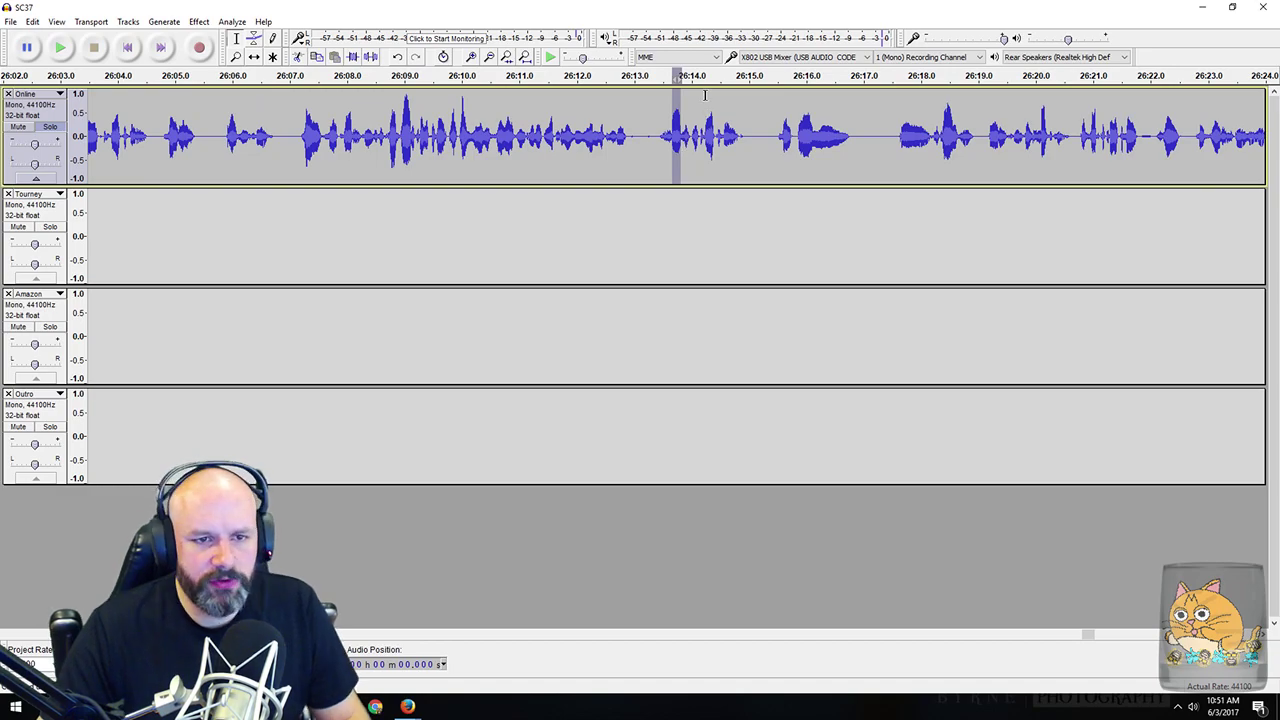
Step: Audition the isolated sound near 26:36.5 in the Online track and delete about 26:35.7 to 26:37.7
scroll(690, 130, "right", 8)
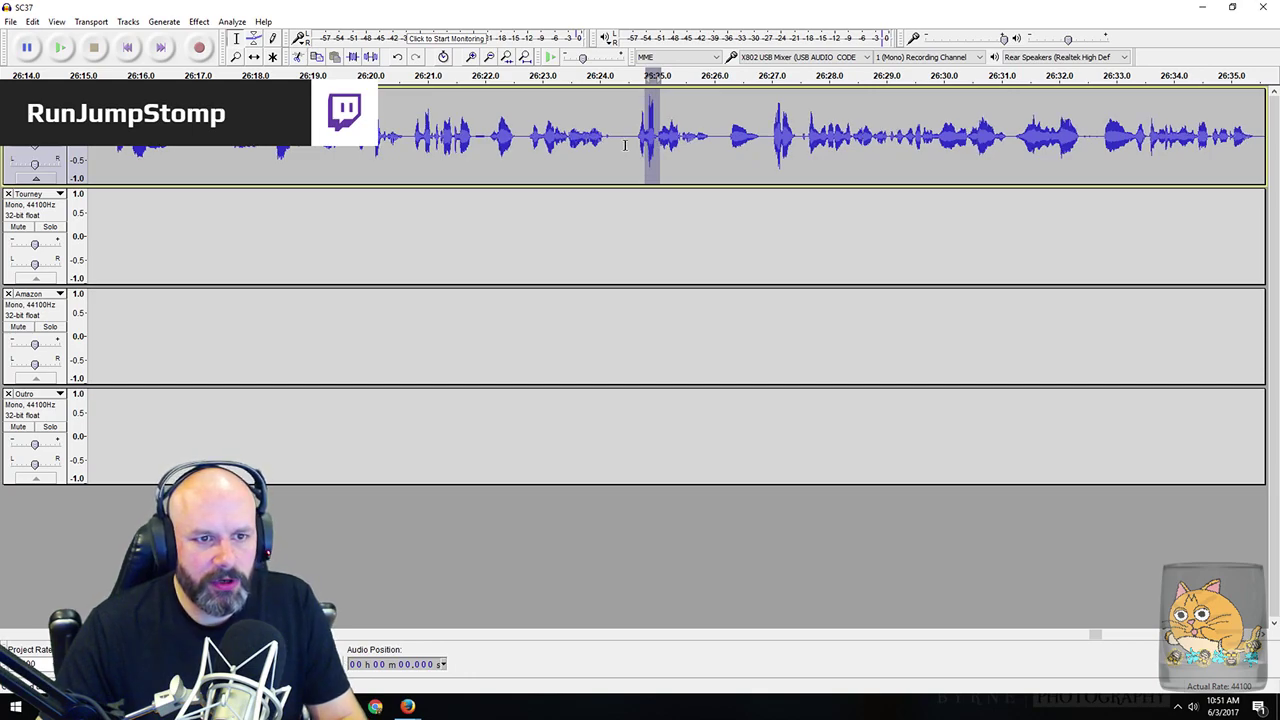
scroll(723, 147, "right", 10)
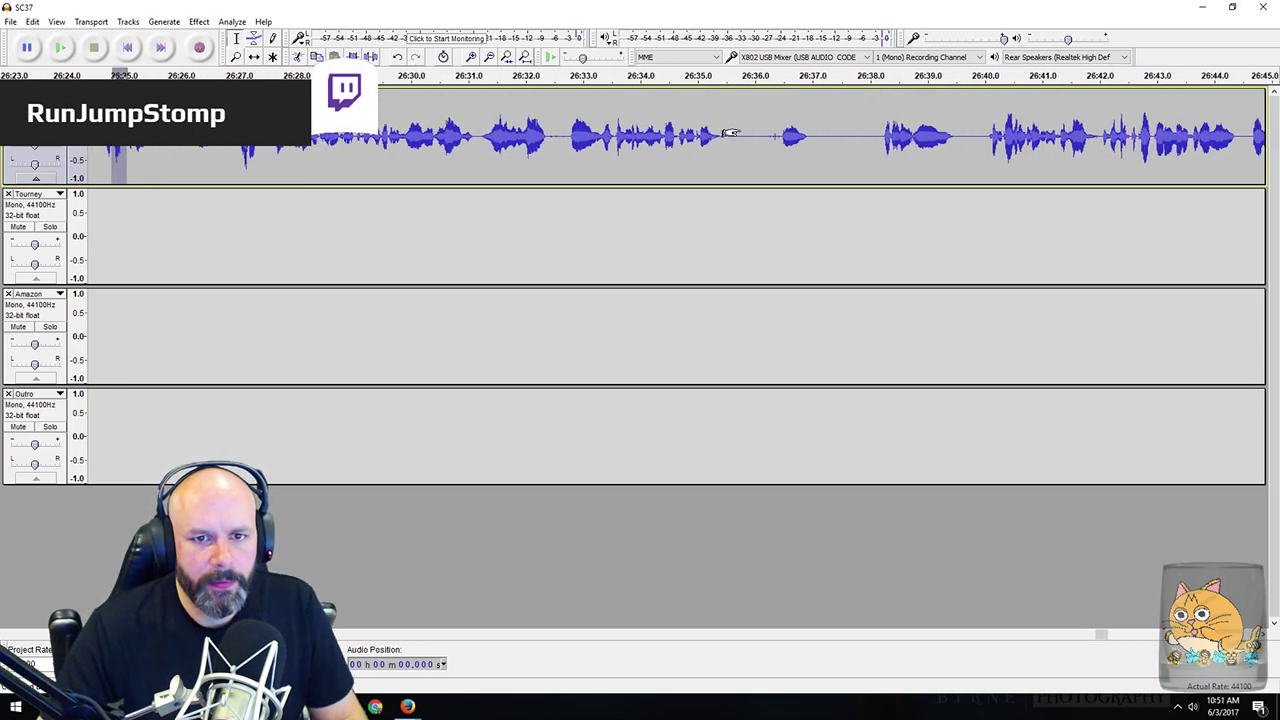
left_click_drag(420, 137, 506, 140)
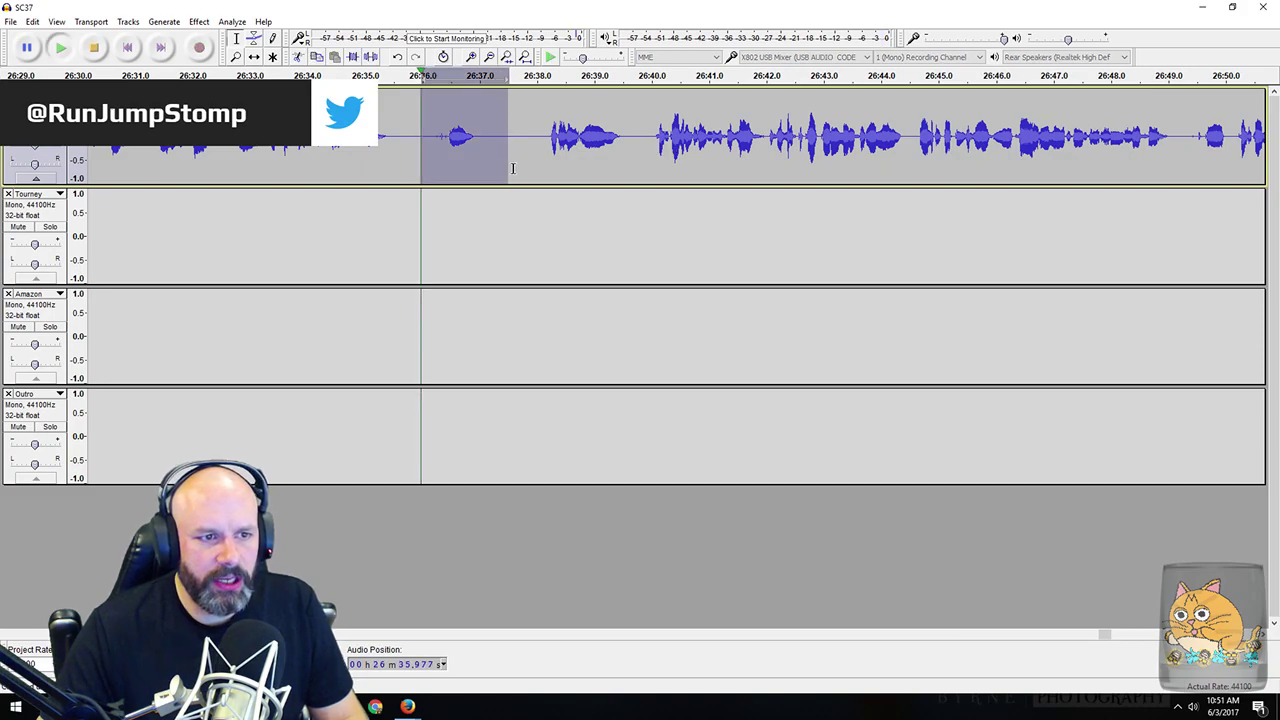
key("space")
left_click_drag(404, 136, 522, 152)
key("Delete")
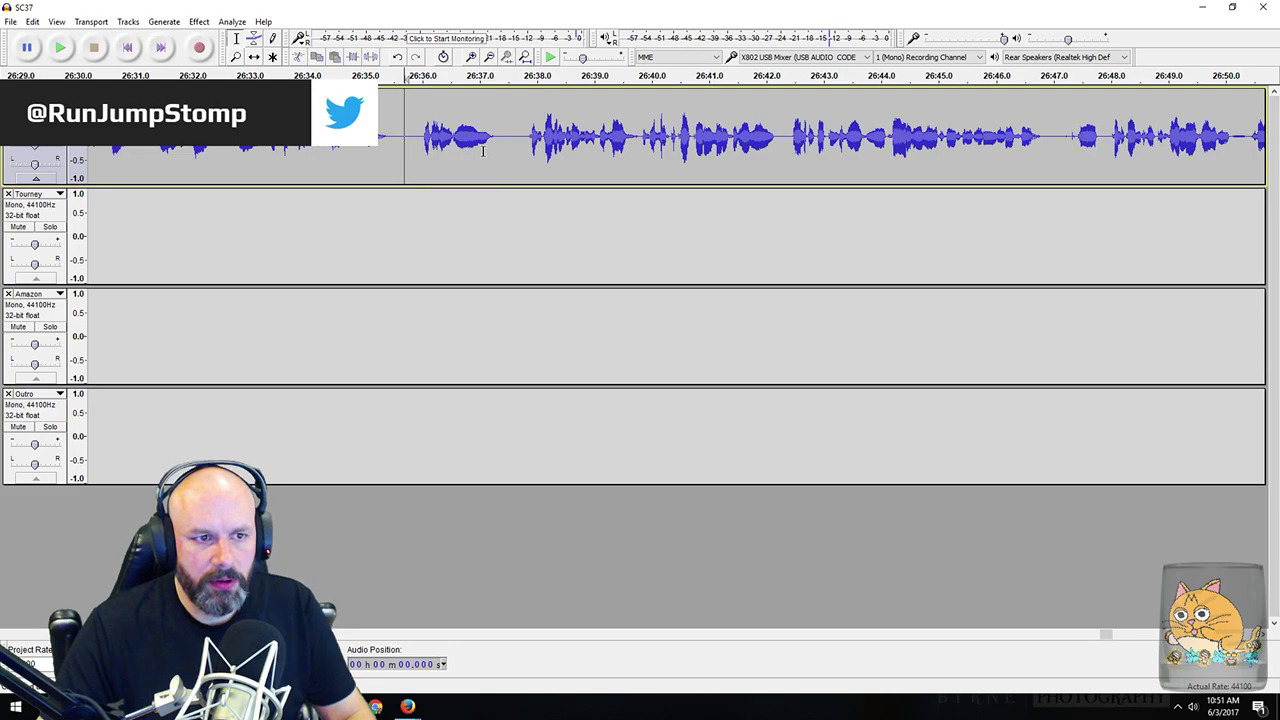
Step: Audition and delete the isolated sound from about 27:03.9 to 27:05.3, and shorten the remaining pause there
scroll(478, 143, "right", 10)
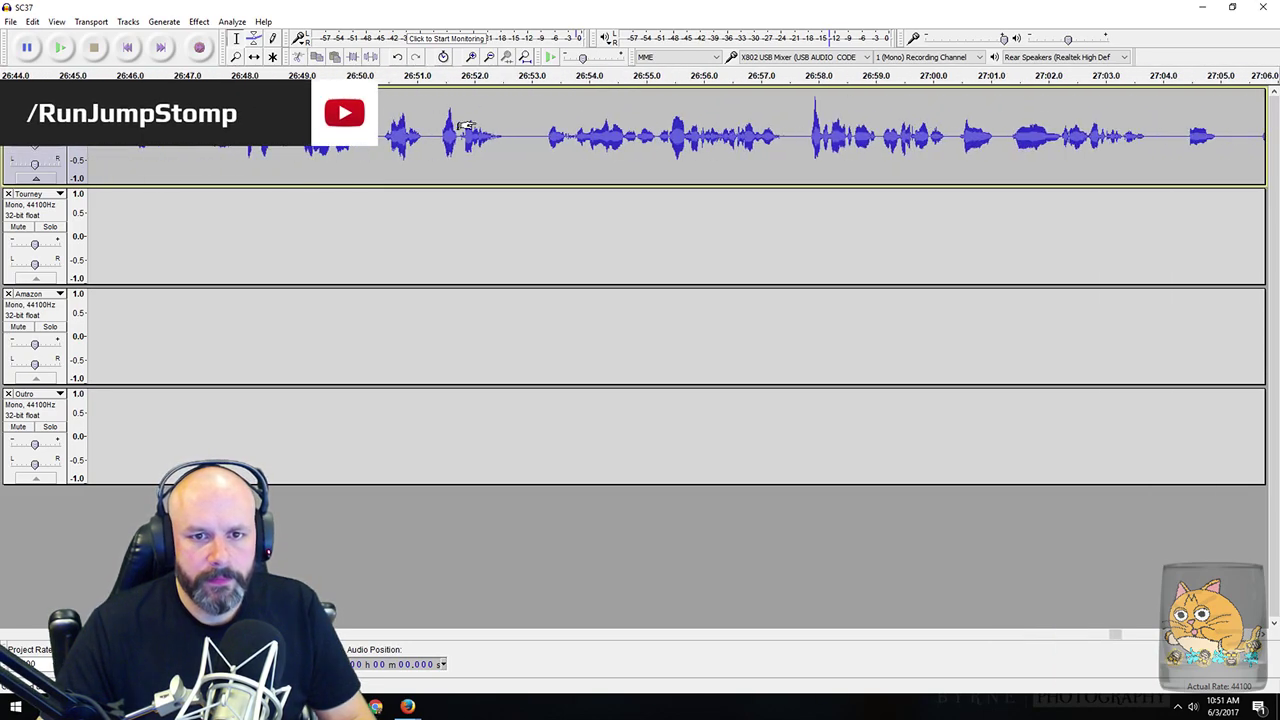
scroll(668, 155, "right", 2)
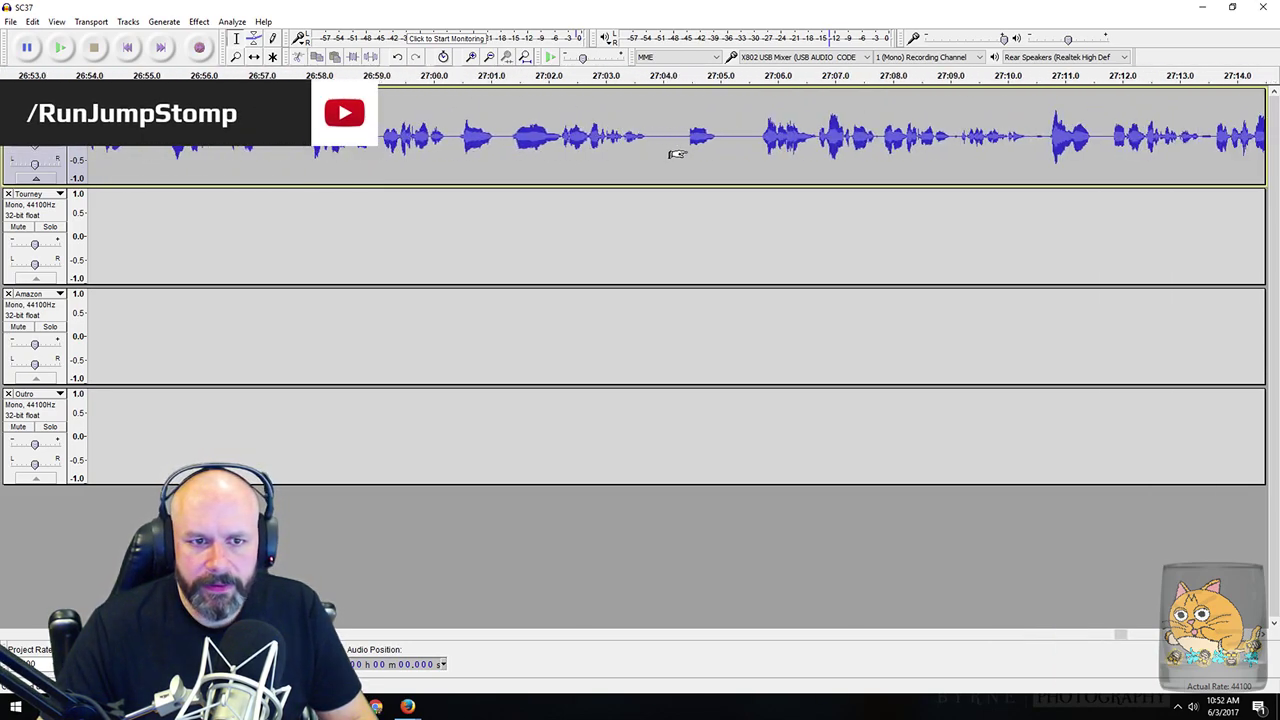
left_click_drag(656, 134, 726, 144)
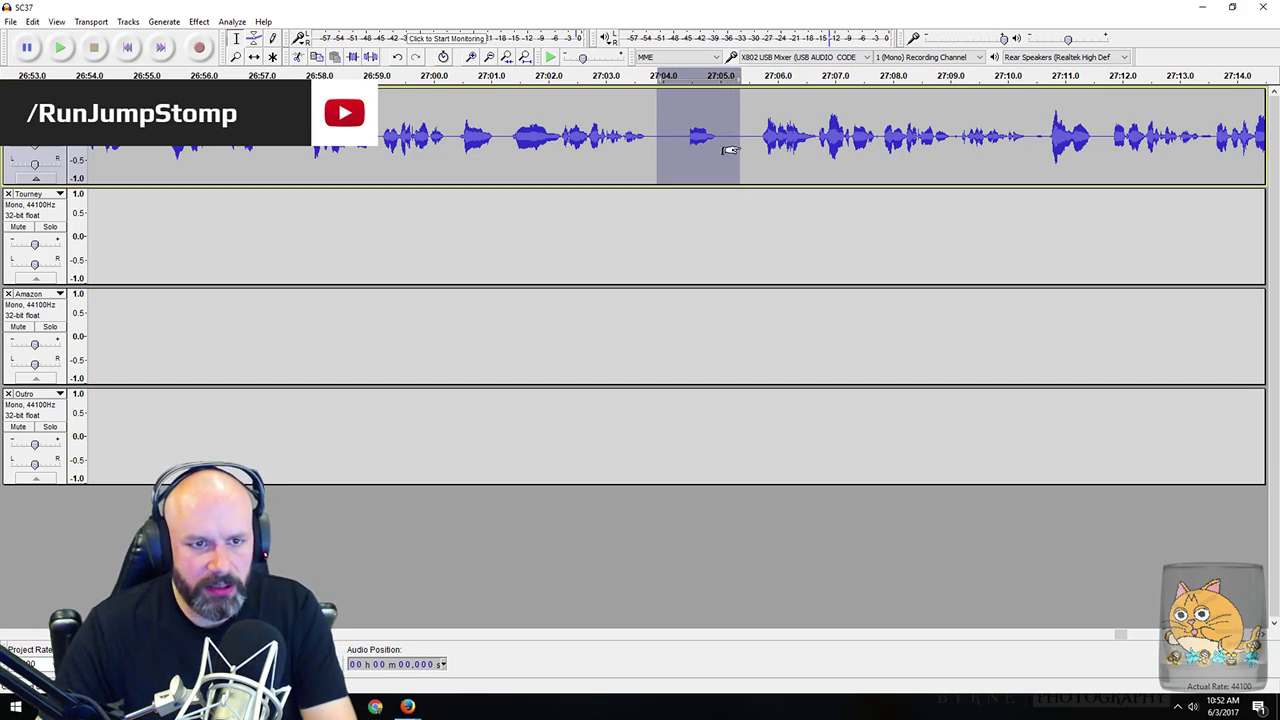
key("space")
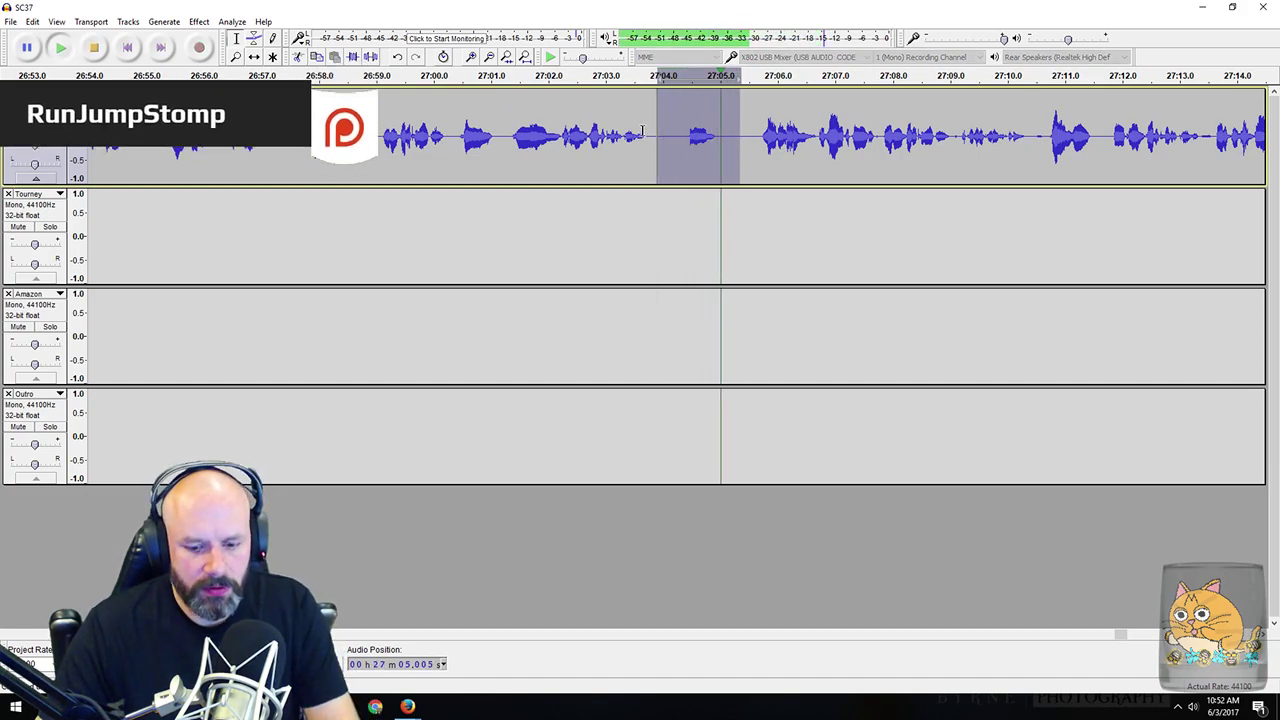
key("Delete")
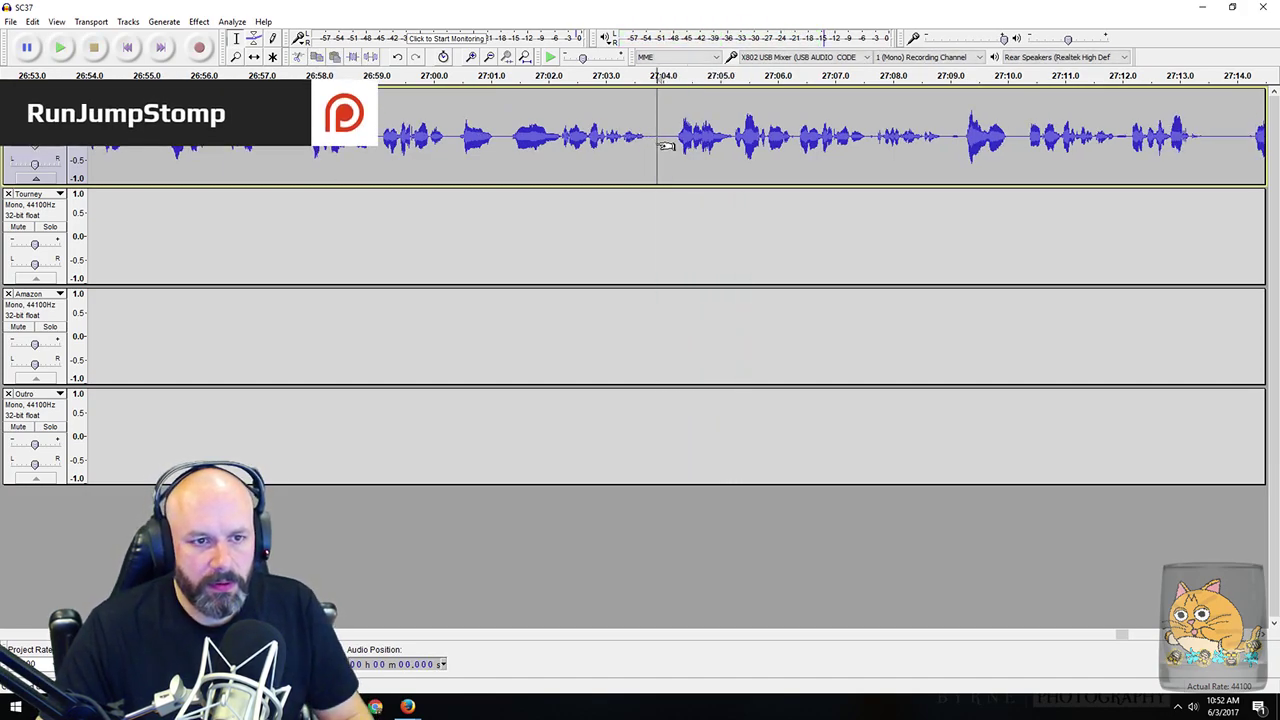
left_click_drag(661, 145, 675, 143)
key("Delete")
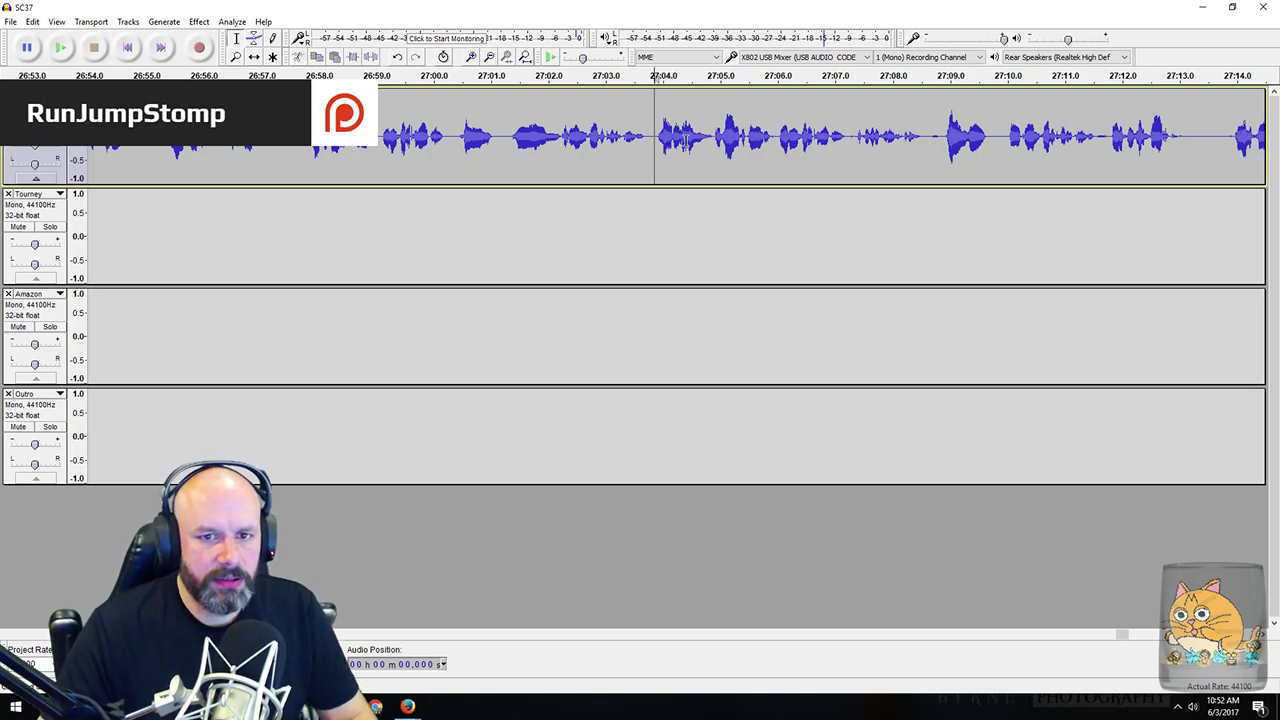
Step: Delete the isolated sound near 27:25 in the Online track together with the surrounding silence
scroll(680, 130, "right", 15)
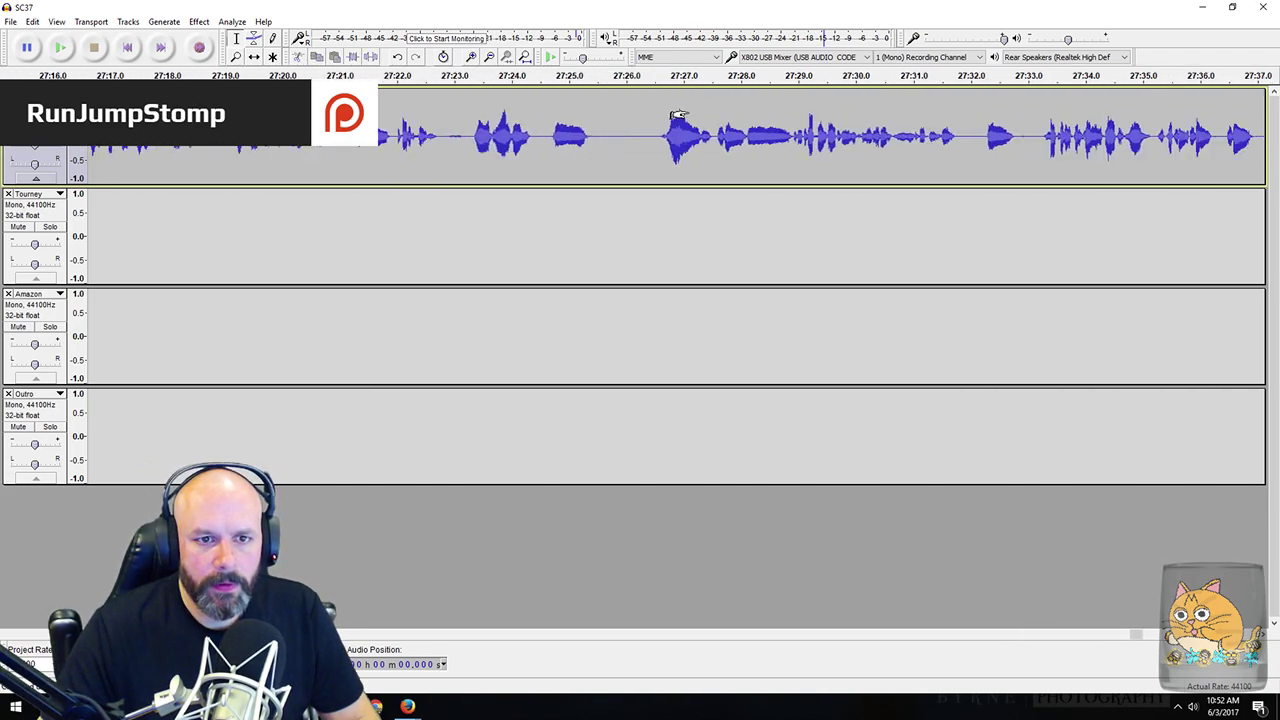
scroll(678, 115, "right", 4)
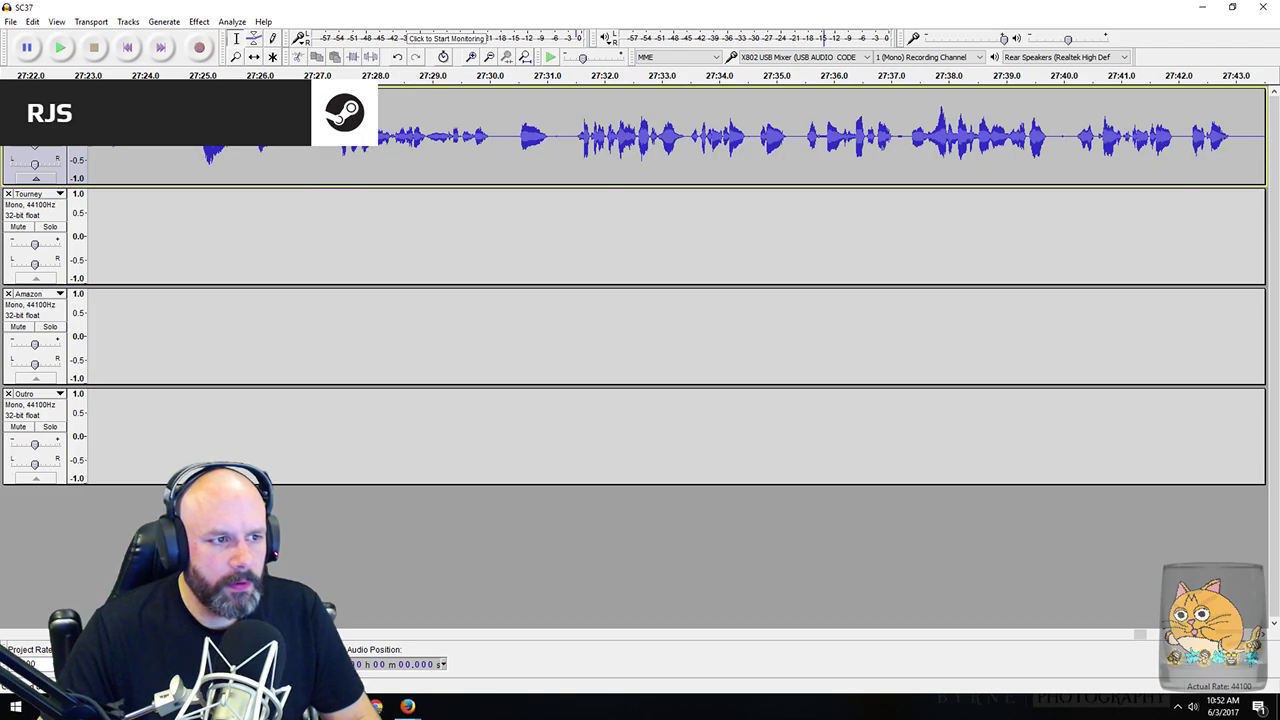
key("Delete")
Step: Audition and delete the isolated sound from about 27:29.3 to 27:30.4 in the Online track
left_click_drag(451, 140, 515, 152)
key("space")
key("space")
key("Delete")
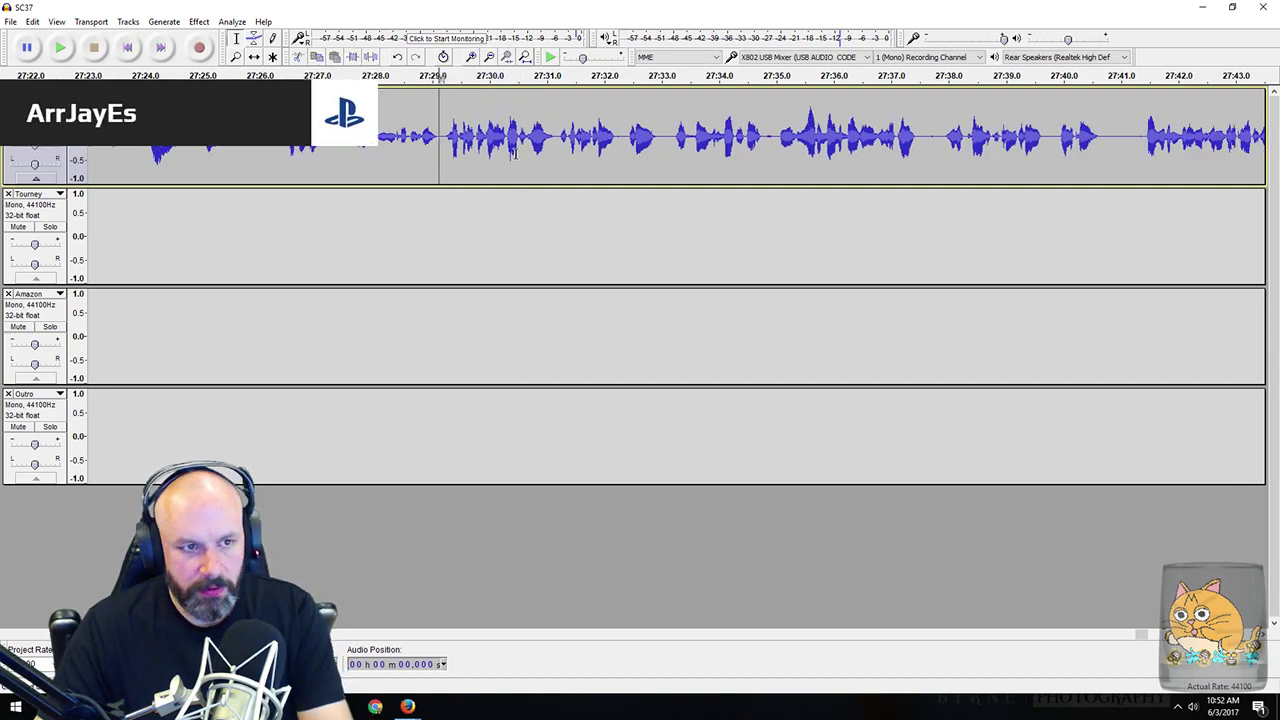
Step: Audition the two short sounds between 27:46 and 27:48, and the wider passage from about 27:43.8 to 27:51.3
scroll(548, 160, "right", 10)
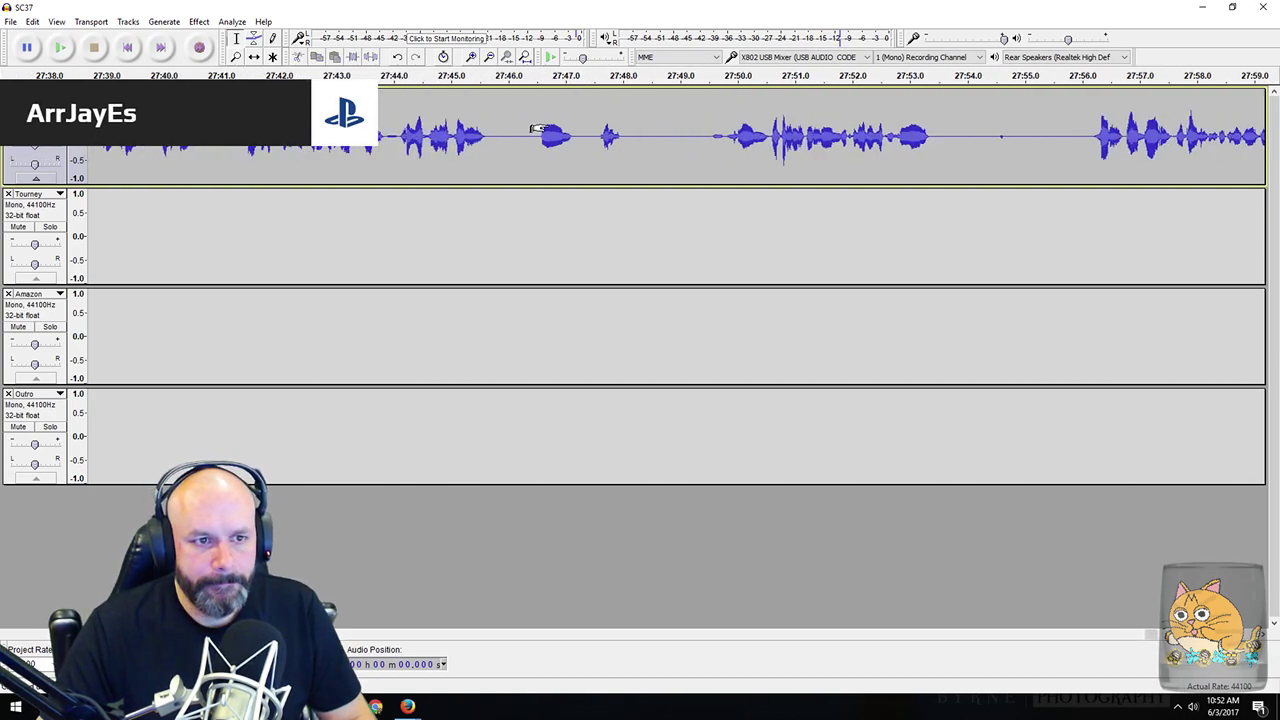
left_click_drag(514, 139, 636, 145)
key("space")
key("space")
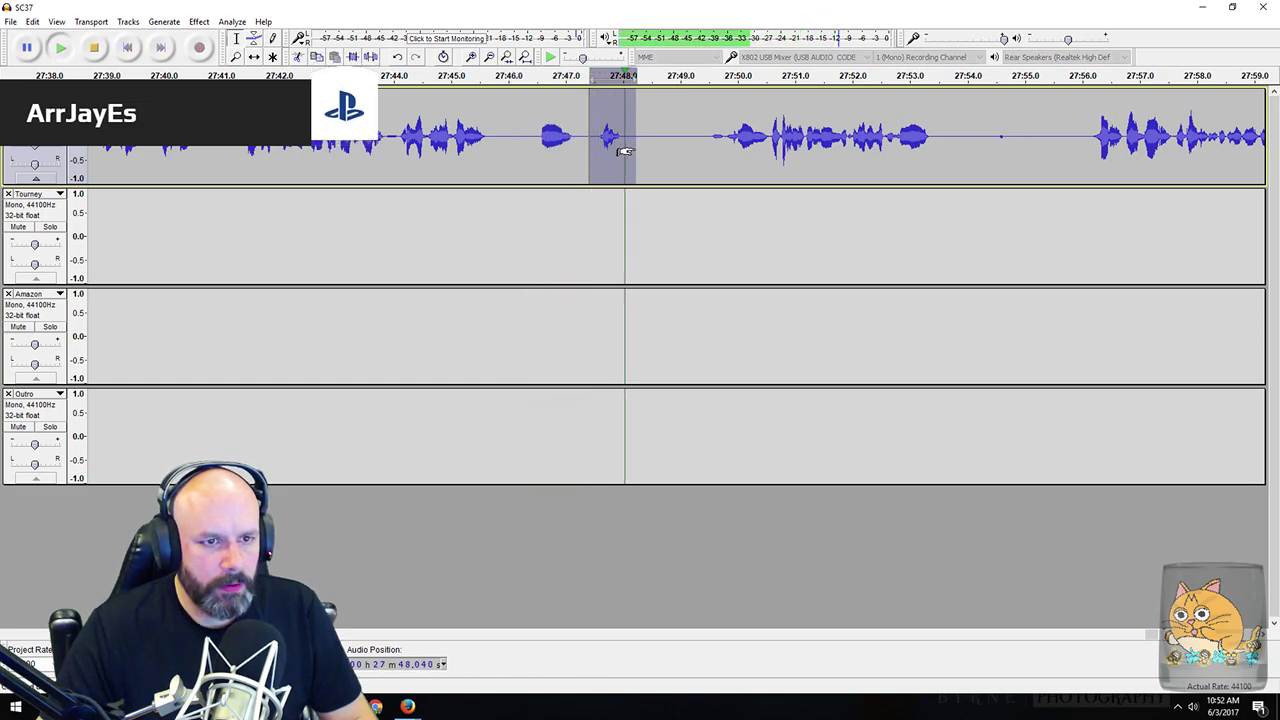
left_click_drag(527, 147, 784, 153)
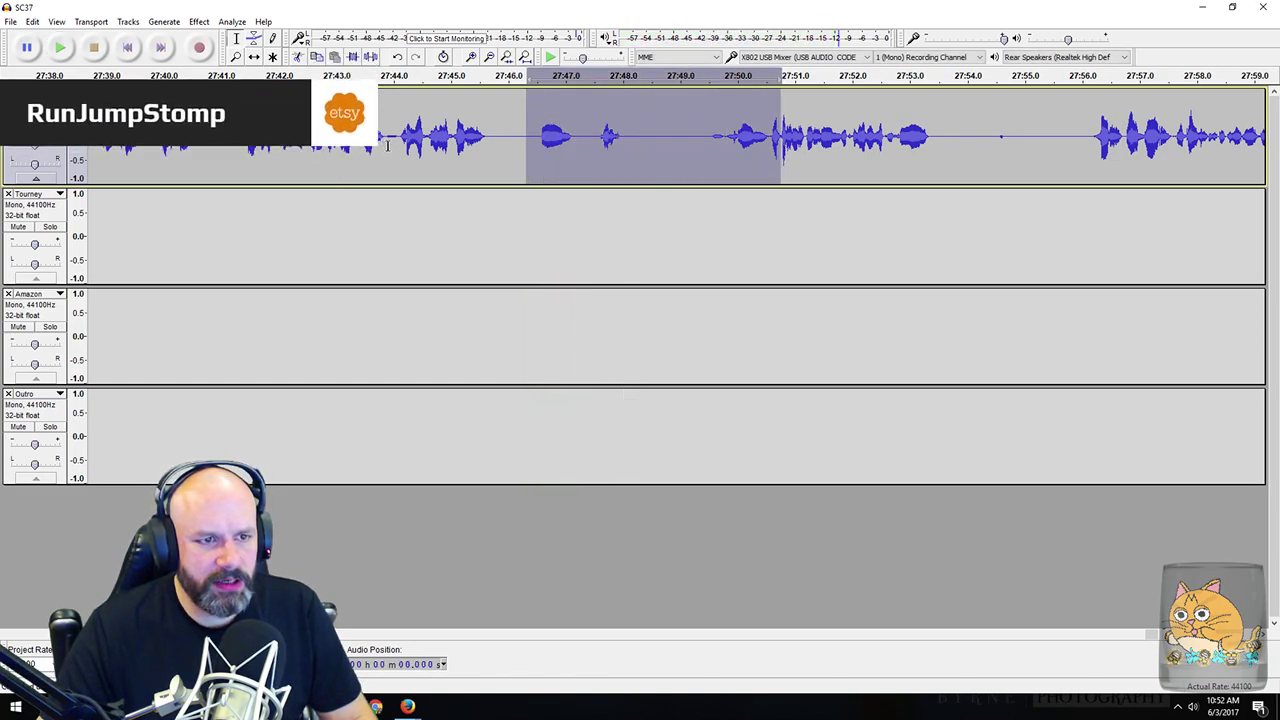
left_click_drag(383, 147, 815, 150)
key("space")
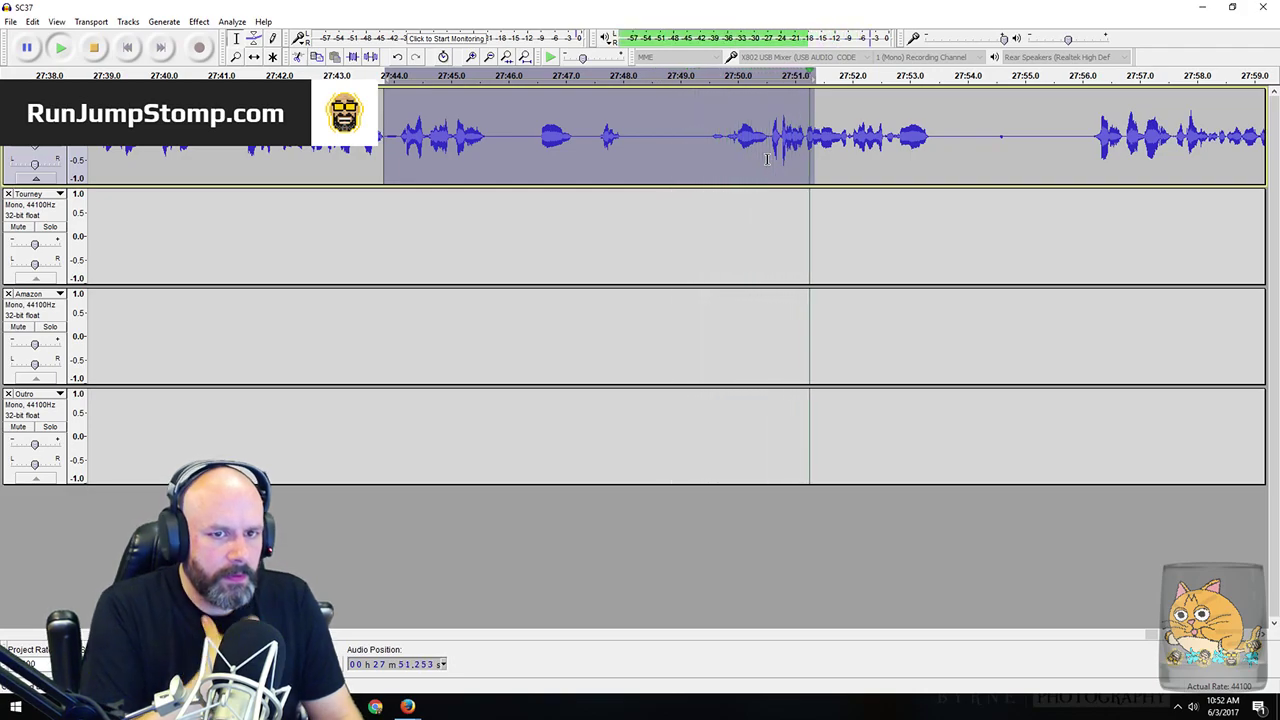
Step: Audition the phrase from about 27:49.4 to 27:55, the speech starting near 27:56, and the phrase ending before 27:46
left_click_drag(706, 150, 1024, 165)
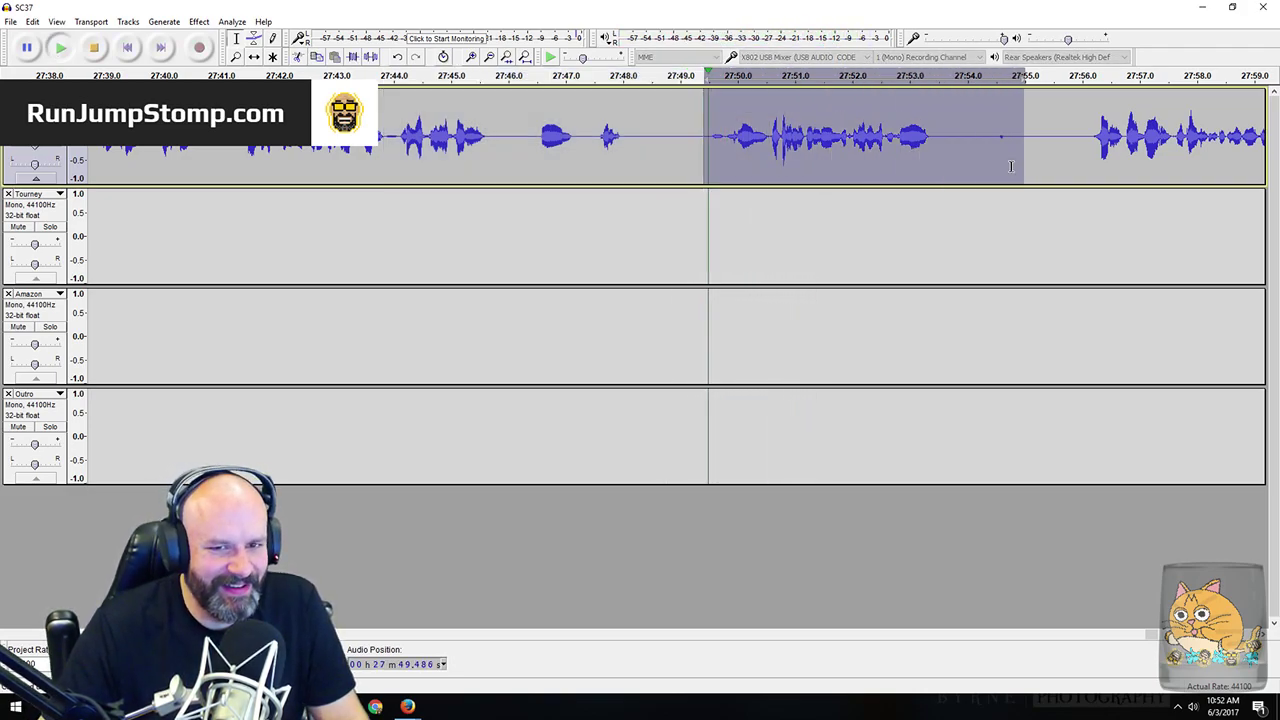
key("space")
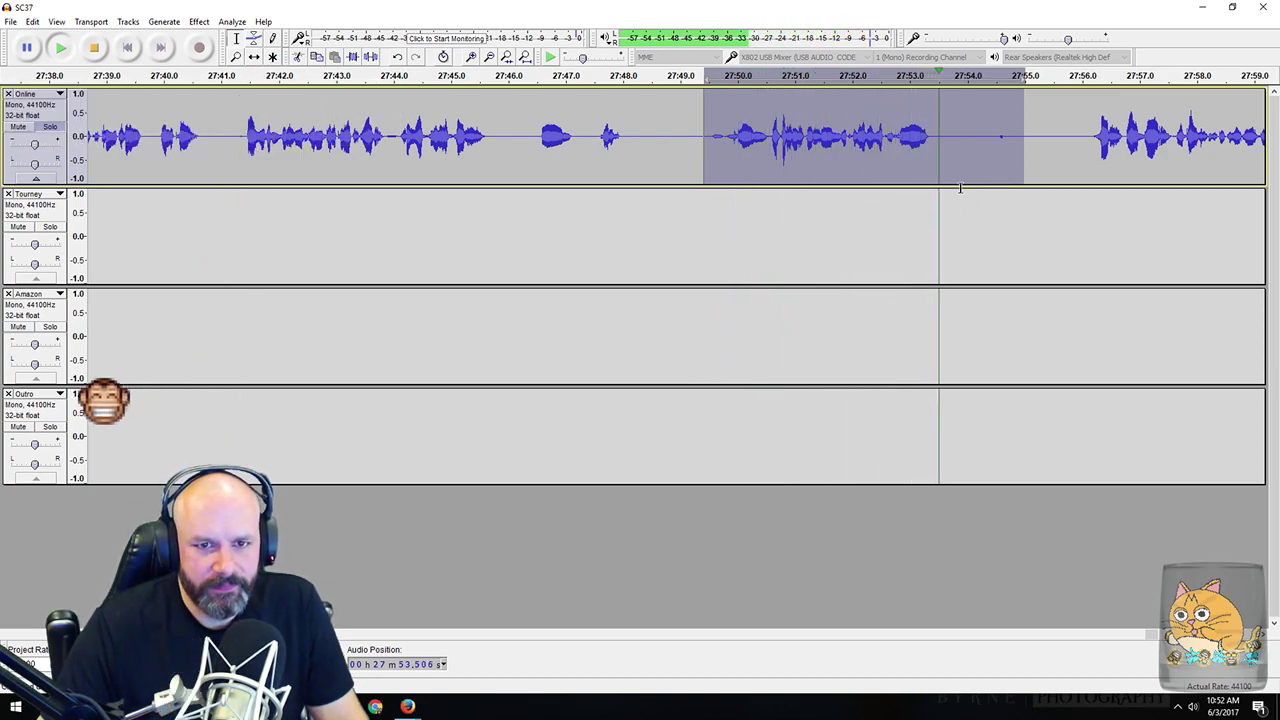
left_click(1070, 141)
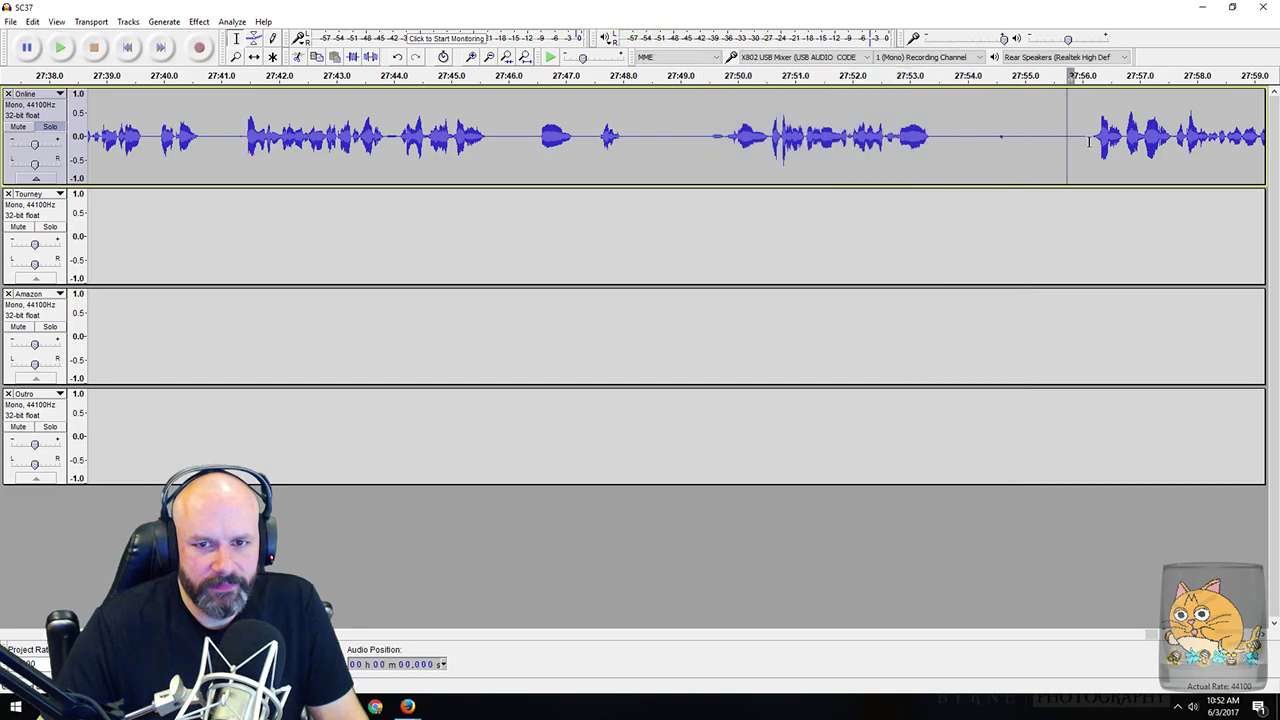
left_click_drag(1068, 141, 1136, 141)
key("space")
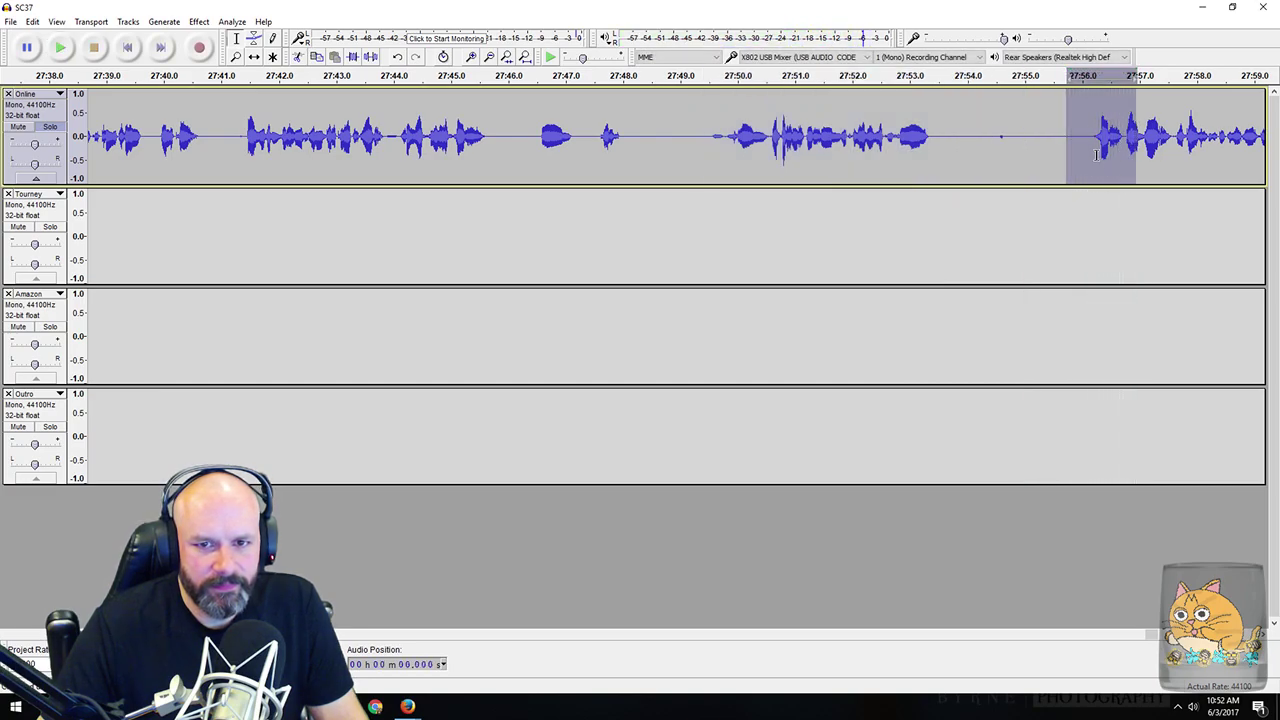
left_click_drag(544, 135, 963, 150)
key("space")
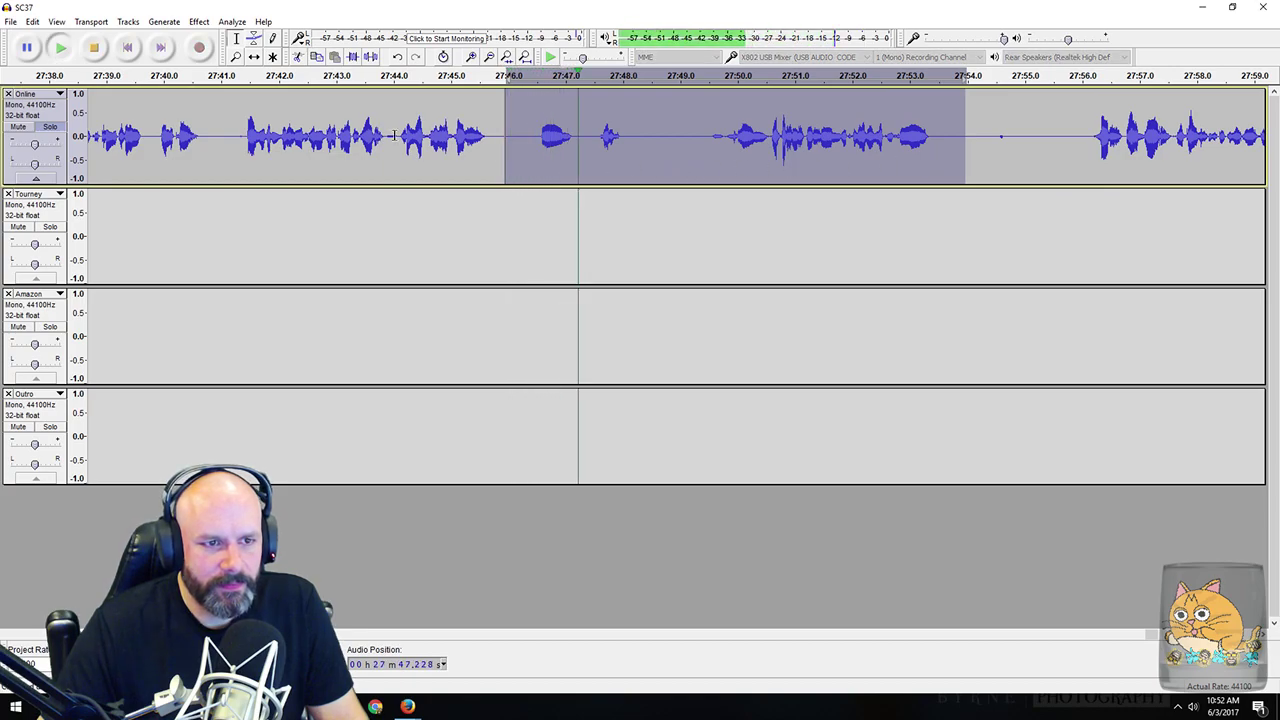
left_click_drag(362, 140, 523, 145)
key("space")
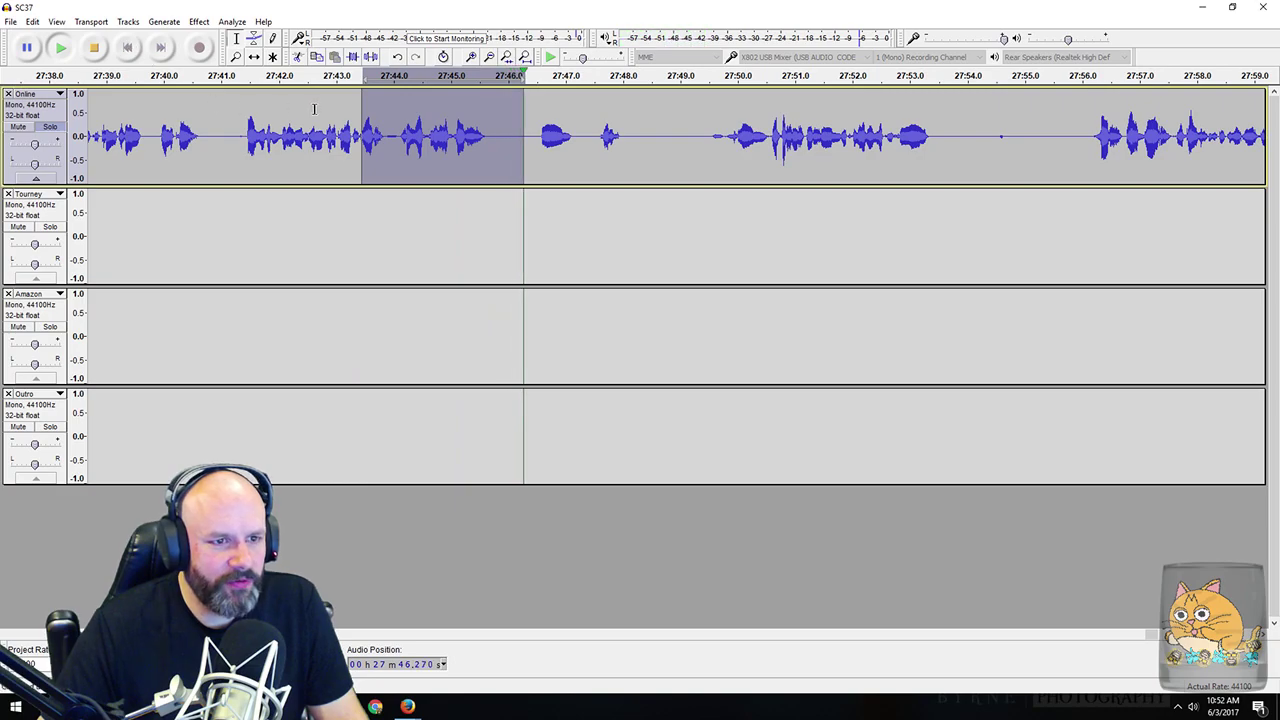
Step: Delete the Online track's audio from about 27:45.6 to 27:56.1 and play across the join
left_click(489, 137)
left_click_drag(489, 137, 1087, 153)
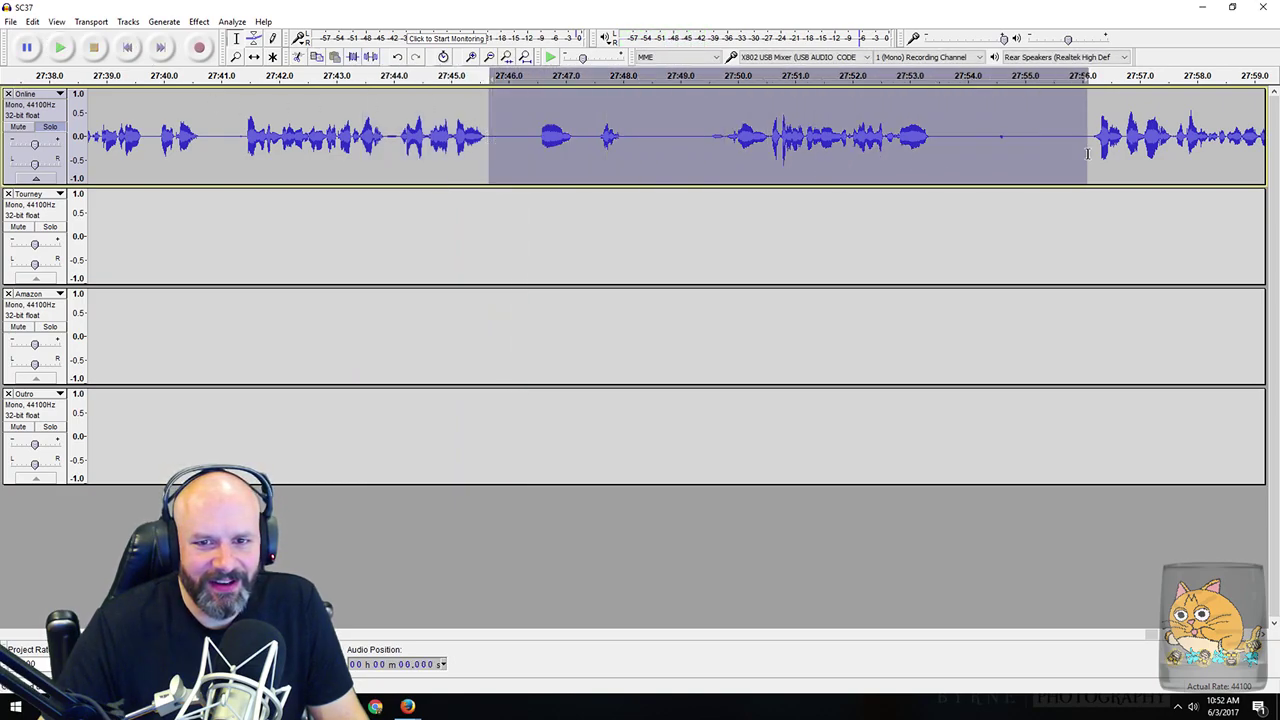
key("Delete")
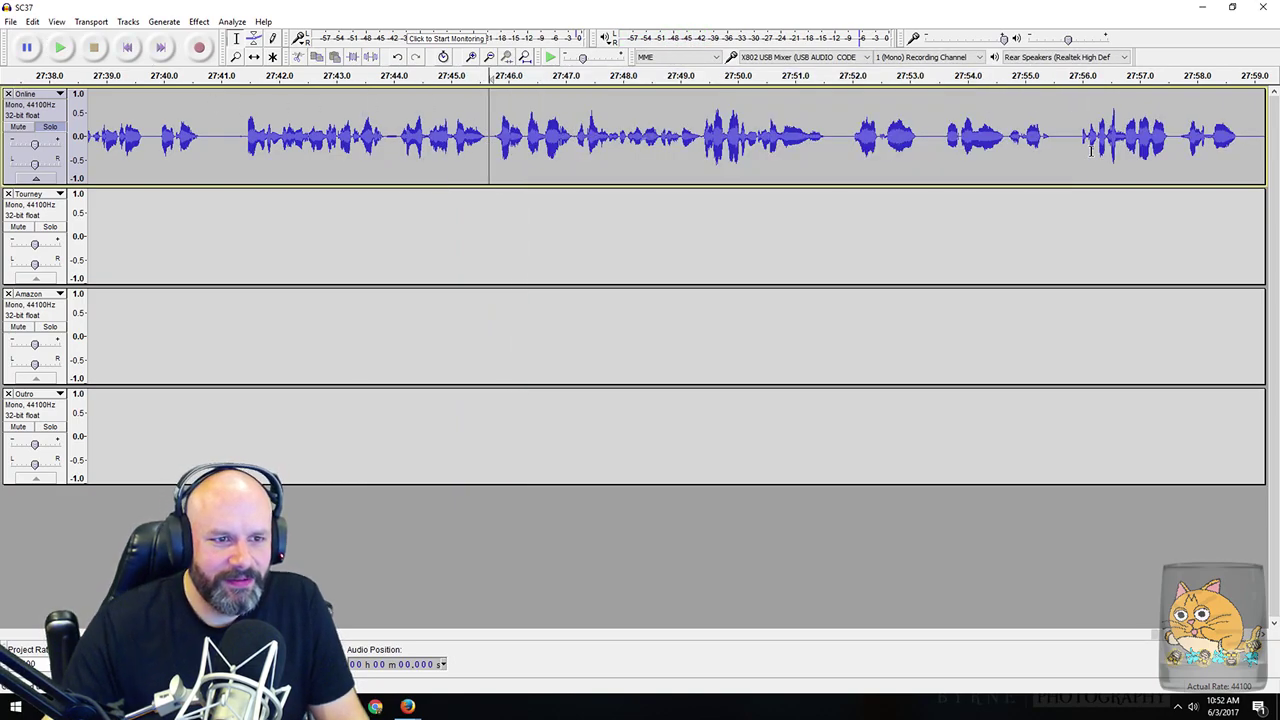
left_click_drag(428, 140, 596, 178)
key("space")
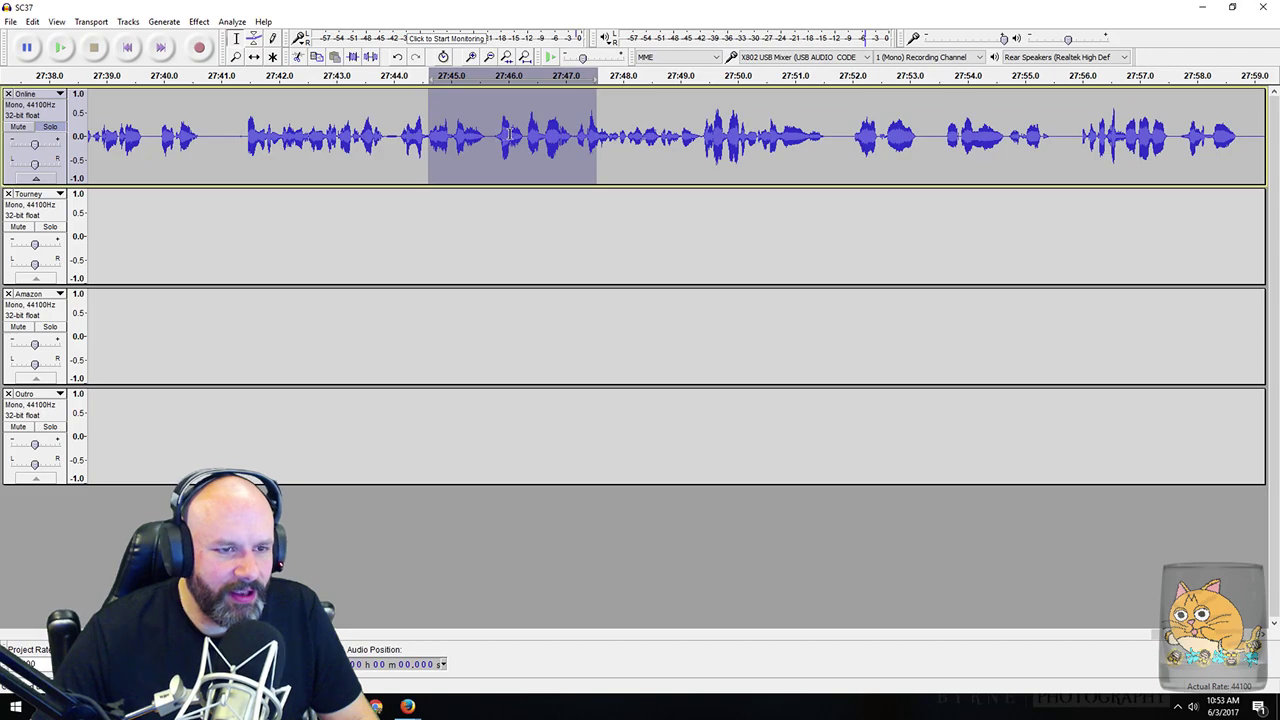
Step: Delete the Online track's audio from about 27:45.6 to 27:46.3 and play across the join from about 27:44.2 to 27:48
key("ctrl+1")
key("ctrl+1")
left_click_drag(563, 150, 406, 150)
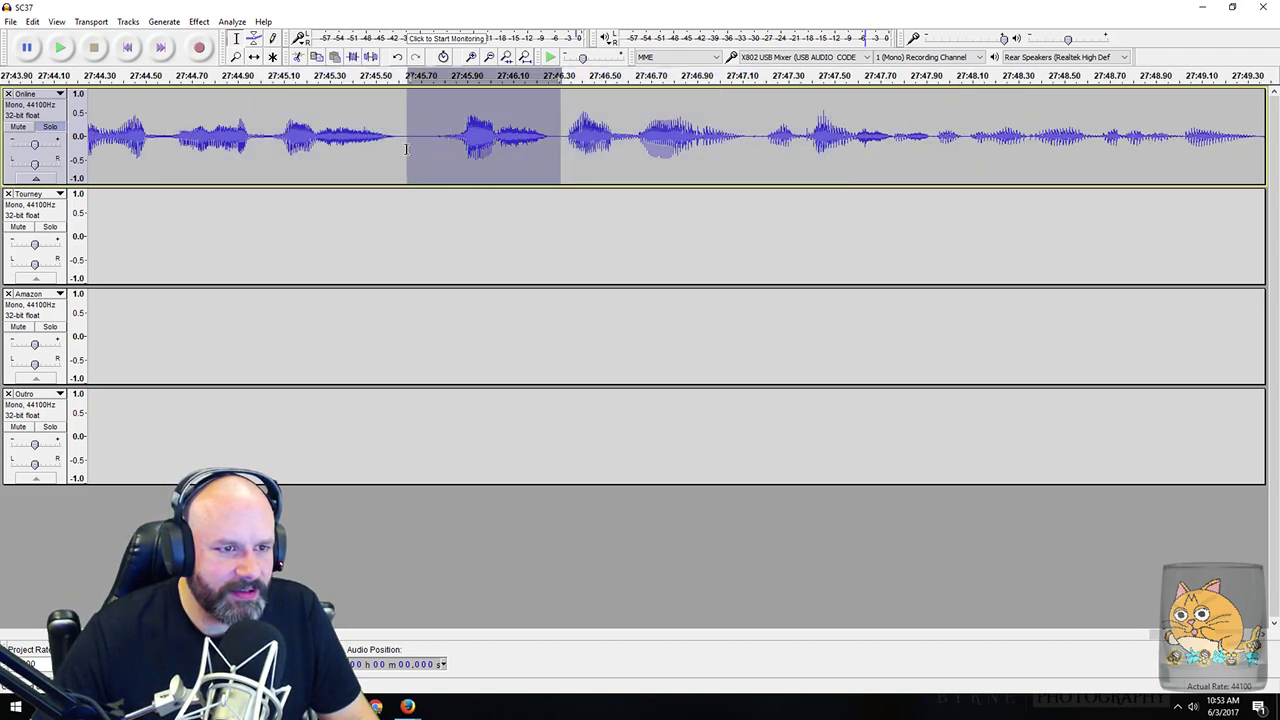
key("Delete")
key("ctrl+3")
key("ctrl+3")
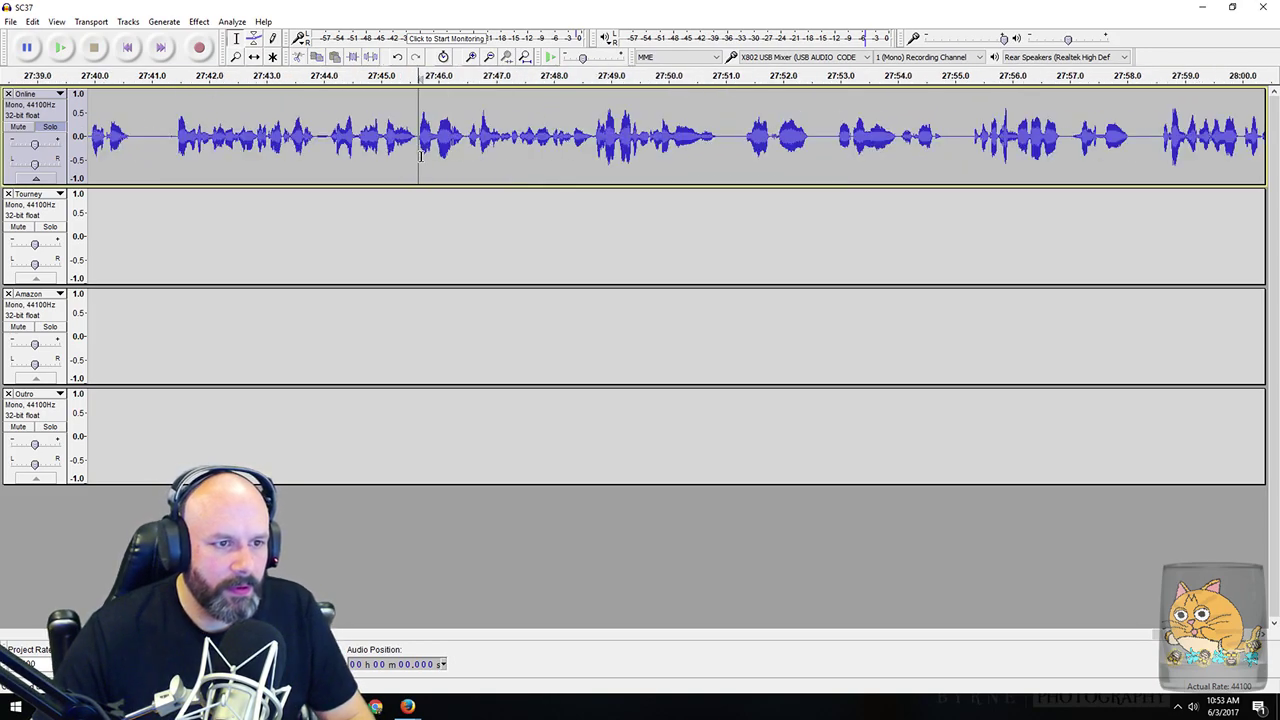
left_click_drag(334, 160, 550, 172)
key("space")
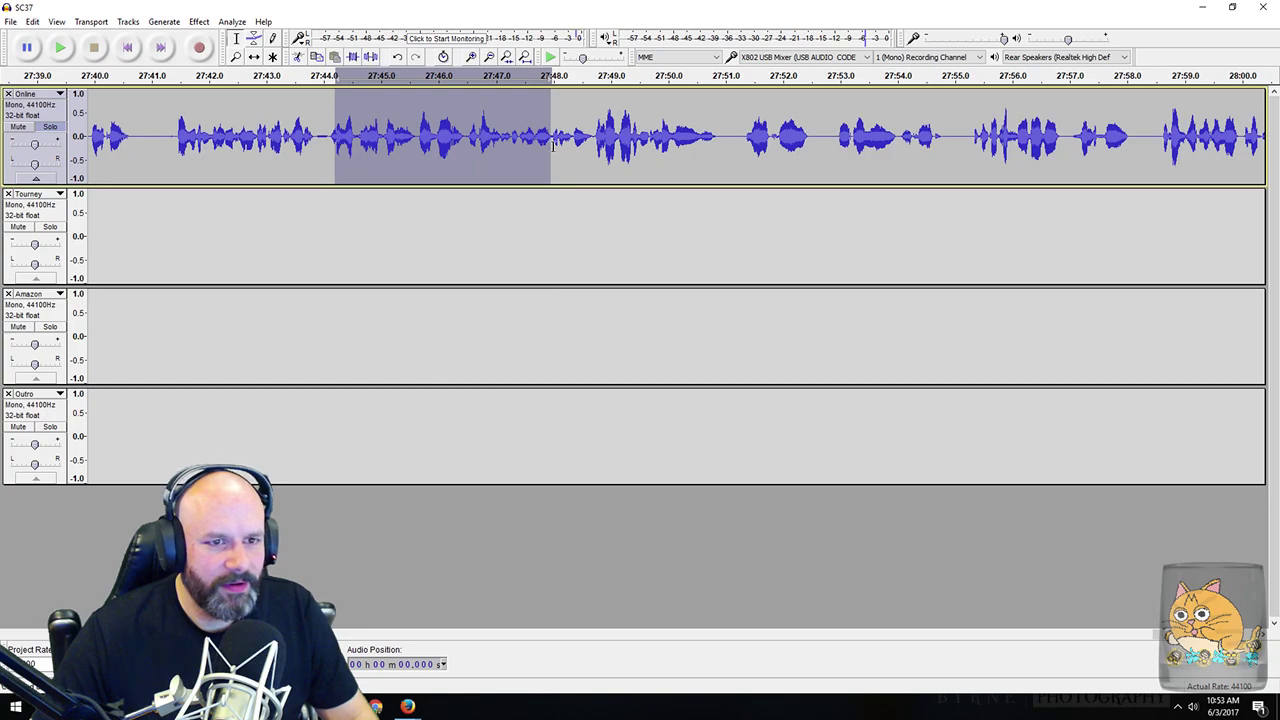
Step: Audition the Online track's short sounds and pause from about 28:04.3 to 28:07.5
scroll(648, 156, "right", 10)
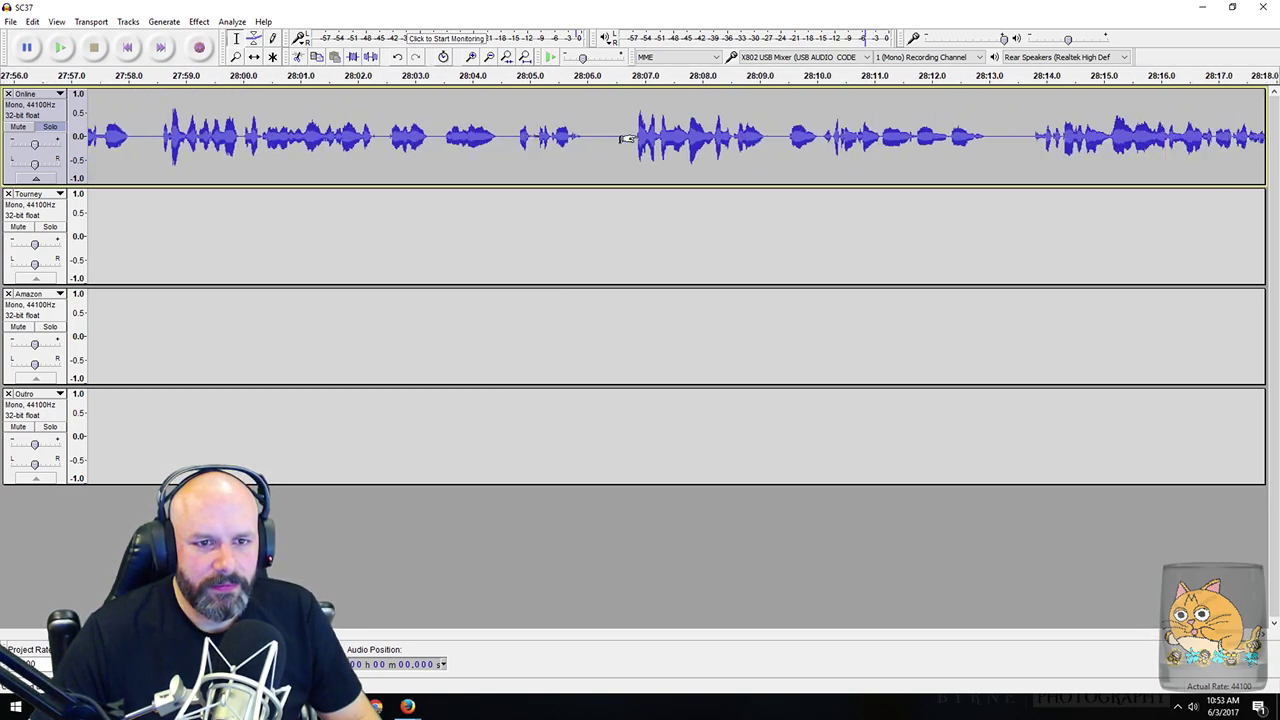
left_click_drag(458, 140, 640, 160)
key("space")
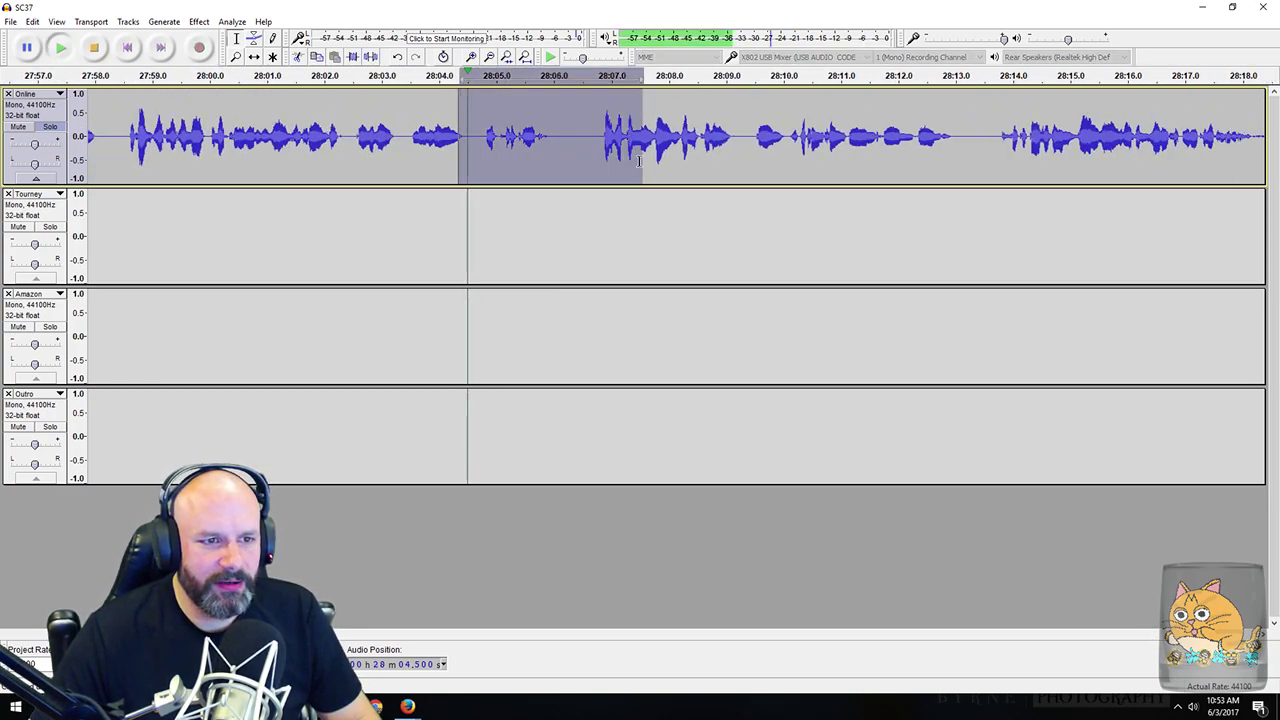
Step: Audition the isolated sound from about 28:18.6 to 28:19.7, and the wider Online passage from about 28:16.7 to 28:23
scroll(650, 150, "right", 5)
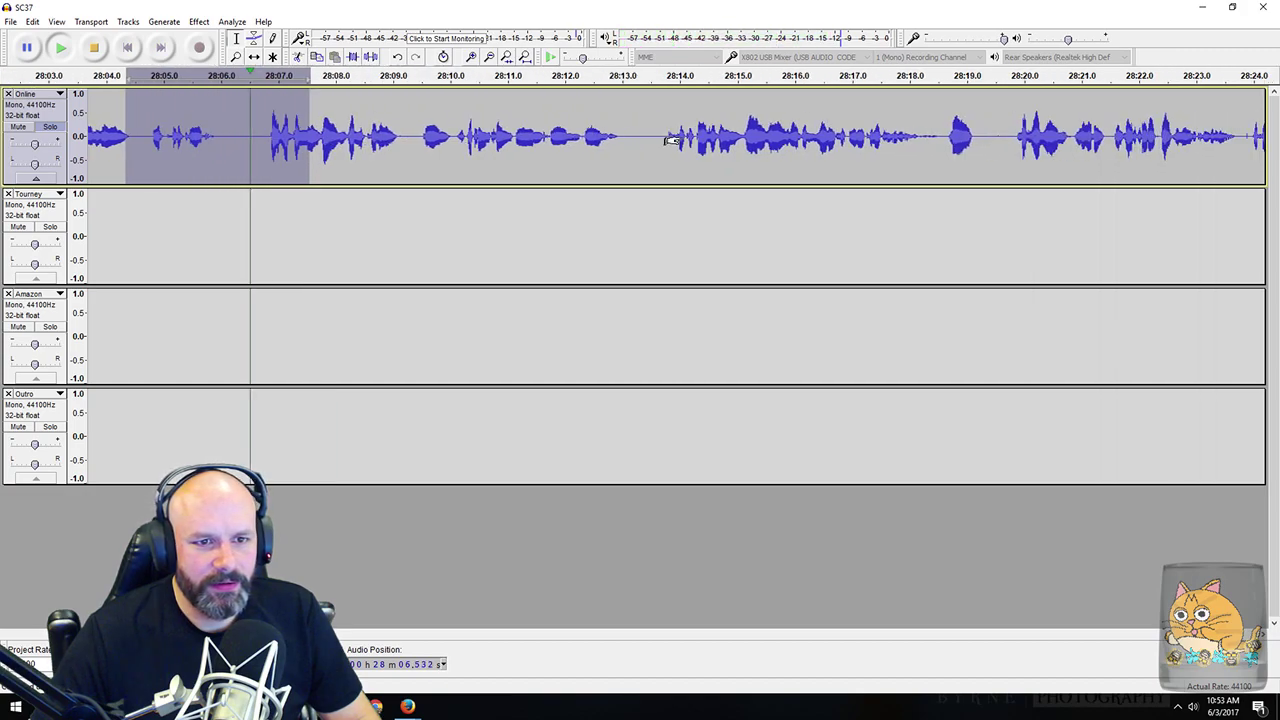
left_click_drag(756, 138, 816, 140)
key("space")
scroll(351, 126, "right", 3)
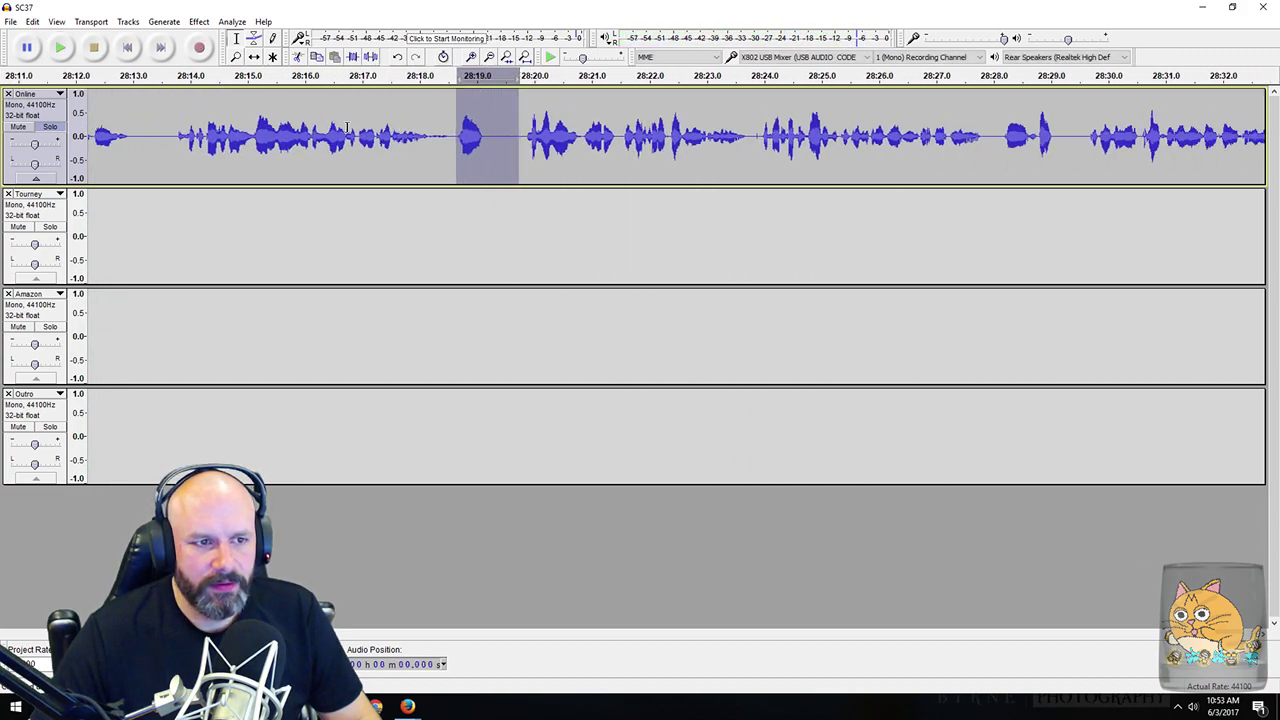
left_click_drag(347, 126, 708, 166)
key("space")
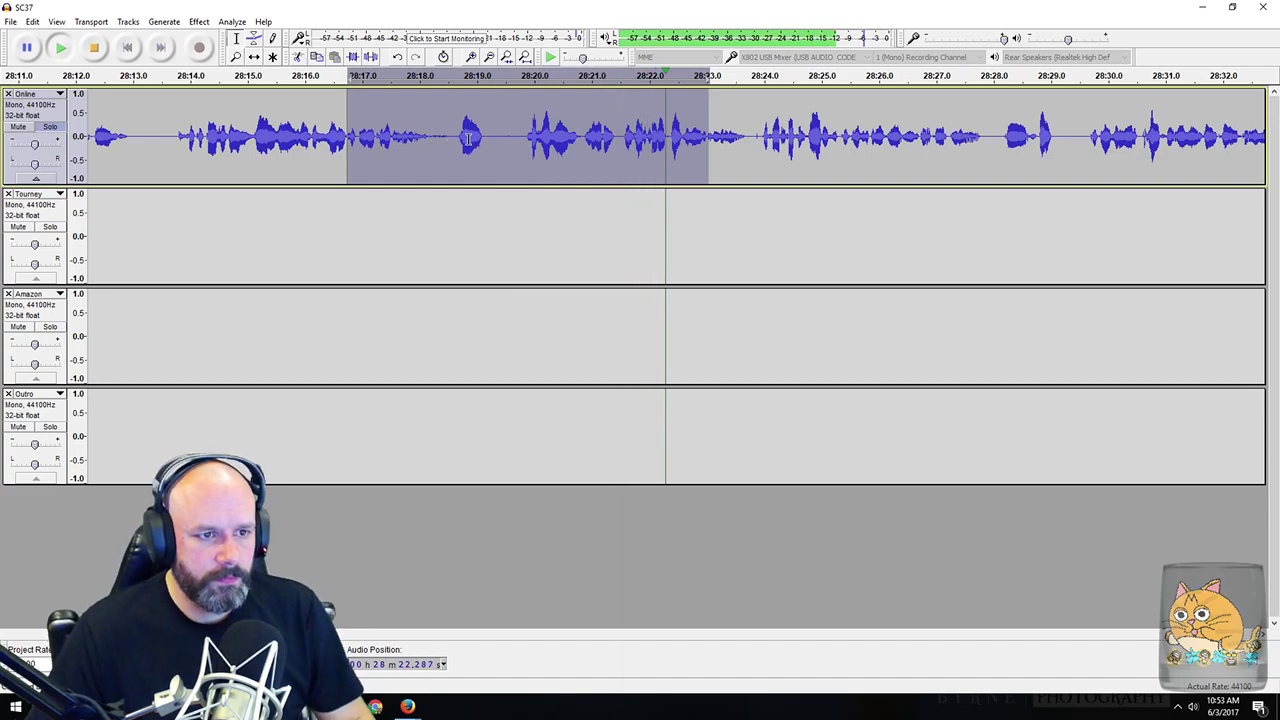
Step: Audition the Online track's widely spaced sounds from about 29:11.1 to 29:16.3
scroll(797, 166, "right", 10)
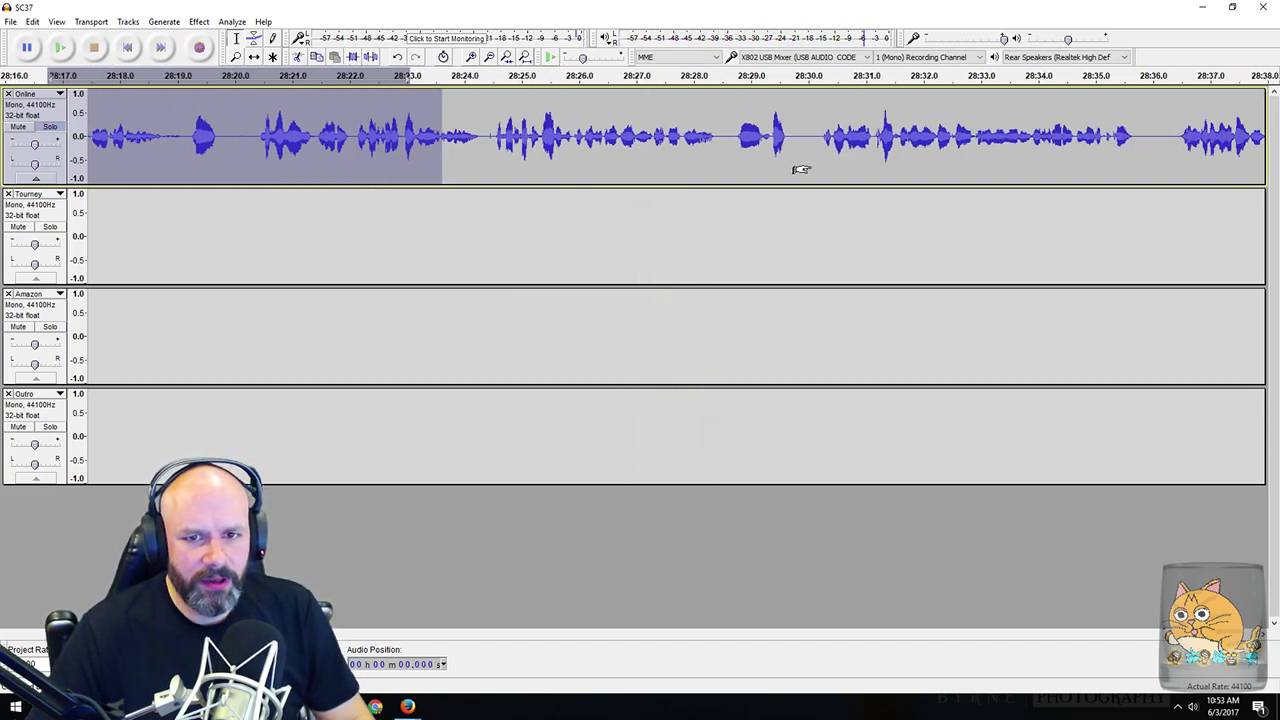
scroll(801, 169, "right", 2)
scroll(714, 150, "right", 20)
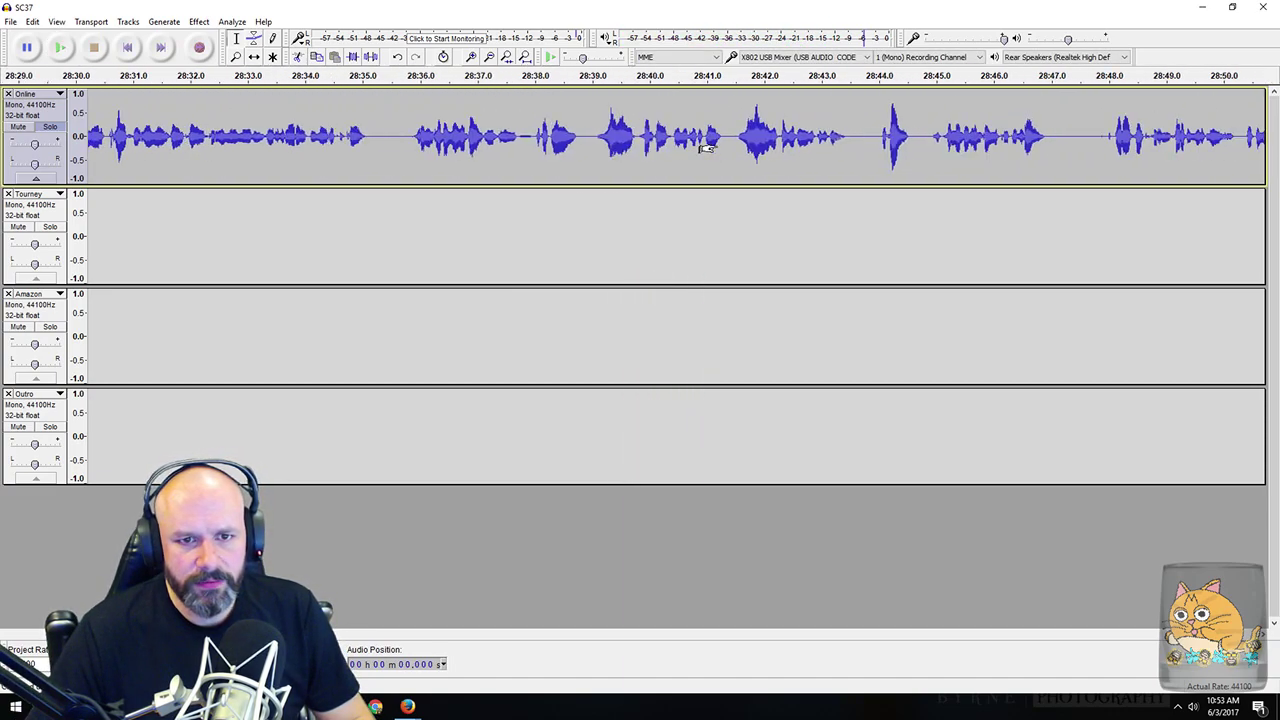
scroll(712, 166, "right", 15)
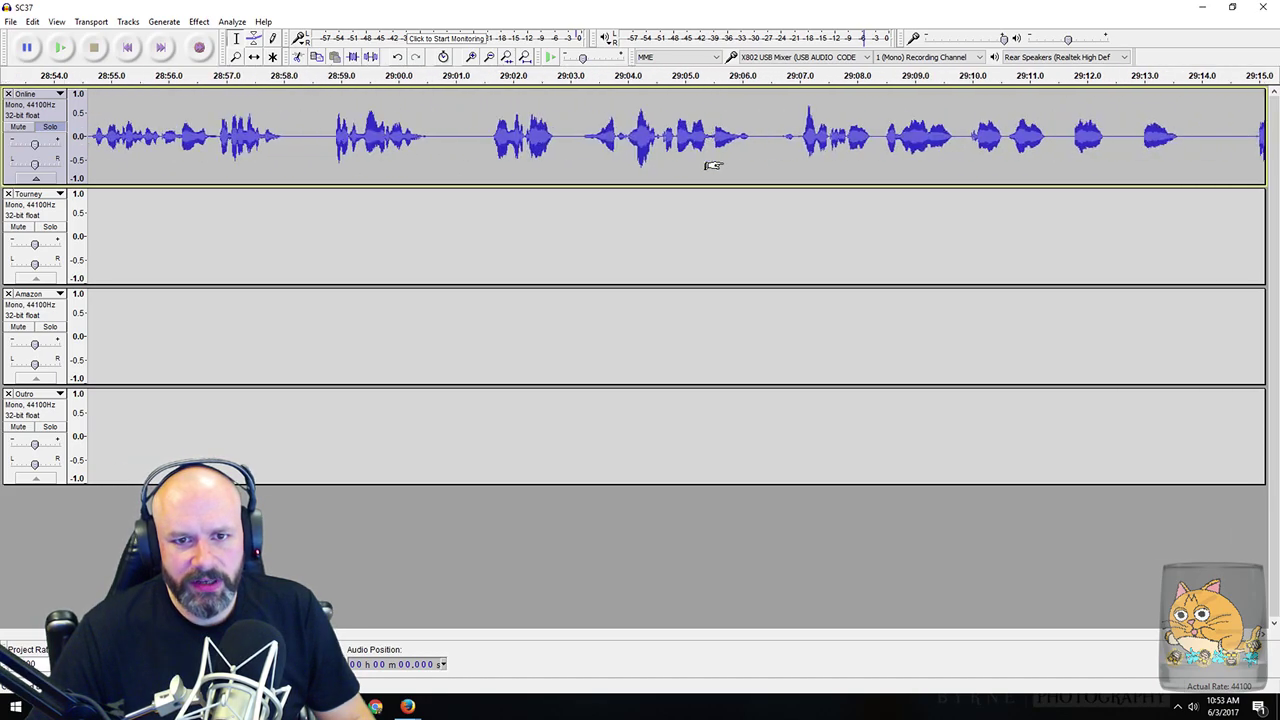
left_click_drag(636, 130, 934, 150)
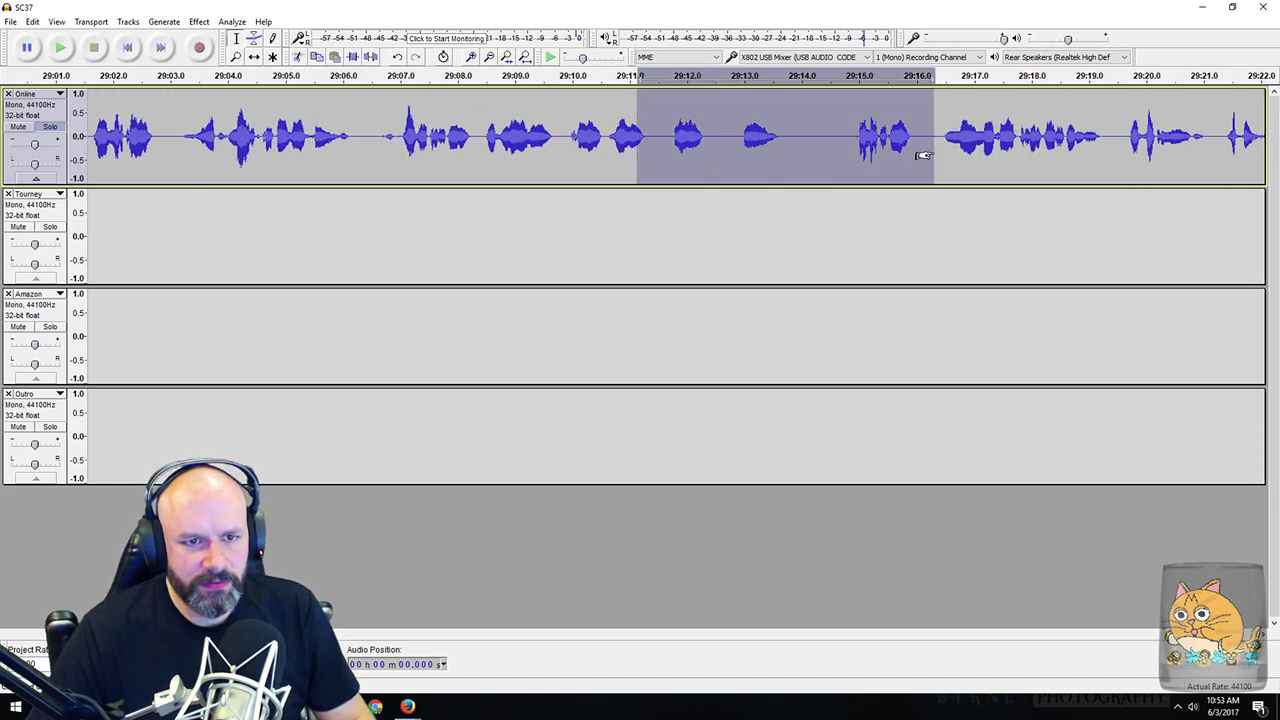
key("space")
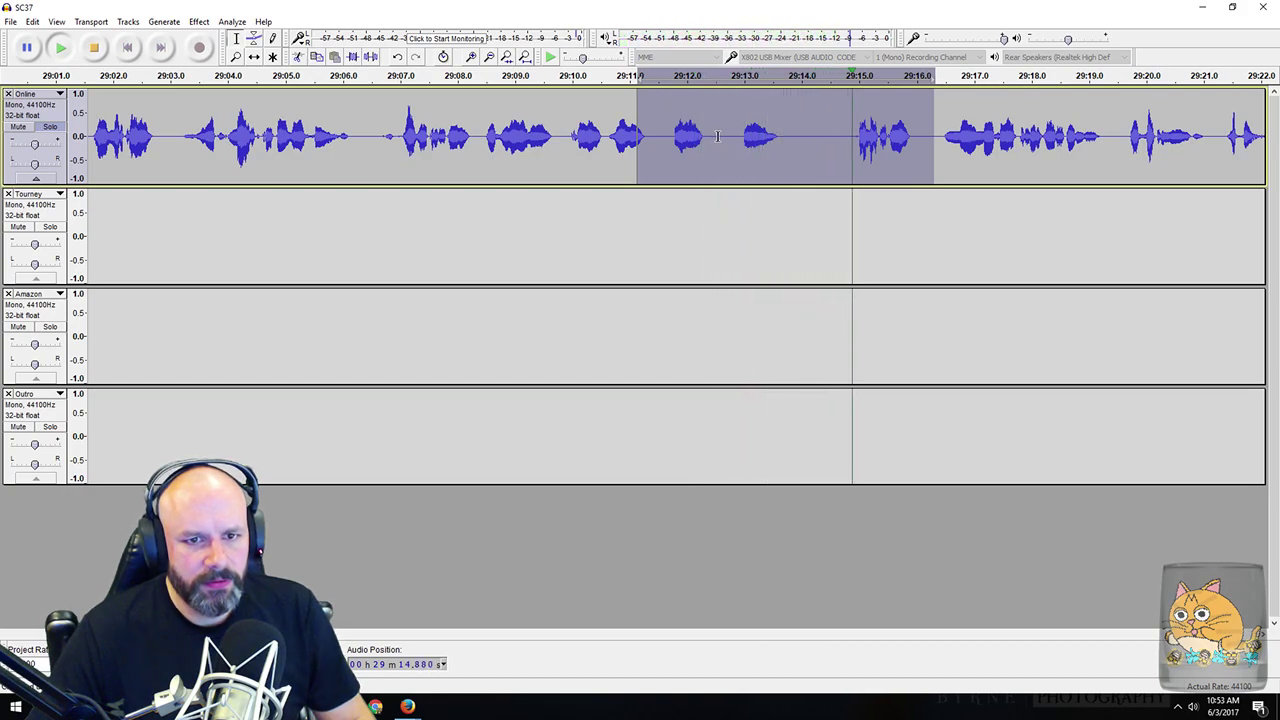
Step: Delete the Online track's audio from about 29:12.5 to 29:14.9 and play across the join from about 29:10.2 to 29:17
left_click_drag(716, 136, 804, 136)
left_click_drag(888, 135, 833, 145)
key("Delete")
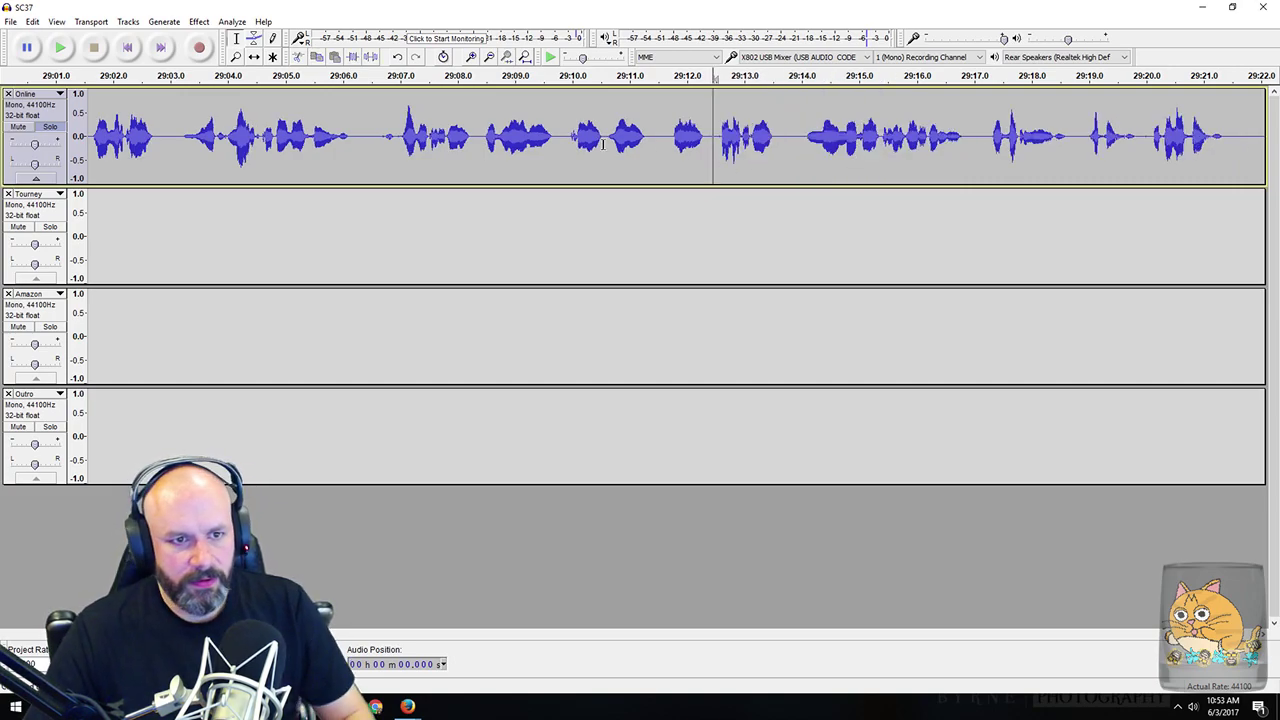
left_click_drag(586, 143, 978, 148)
key("space")
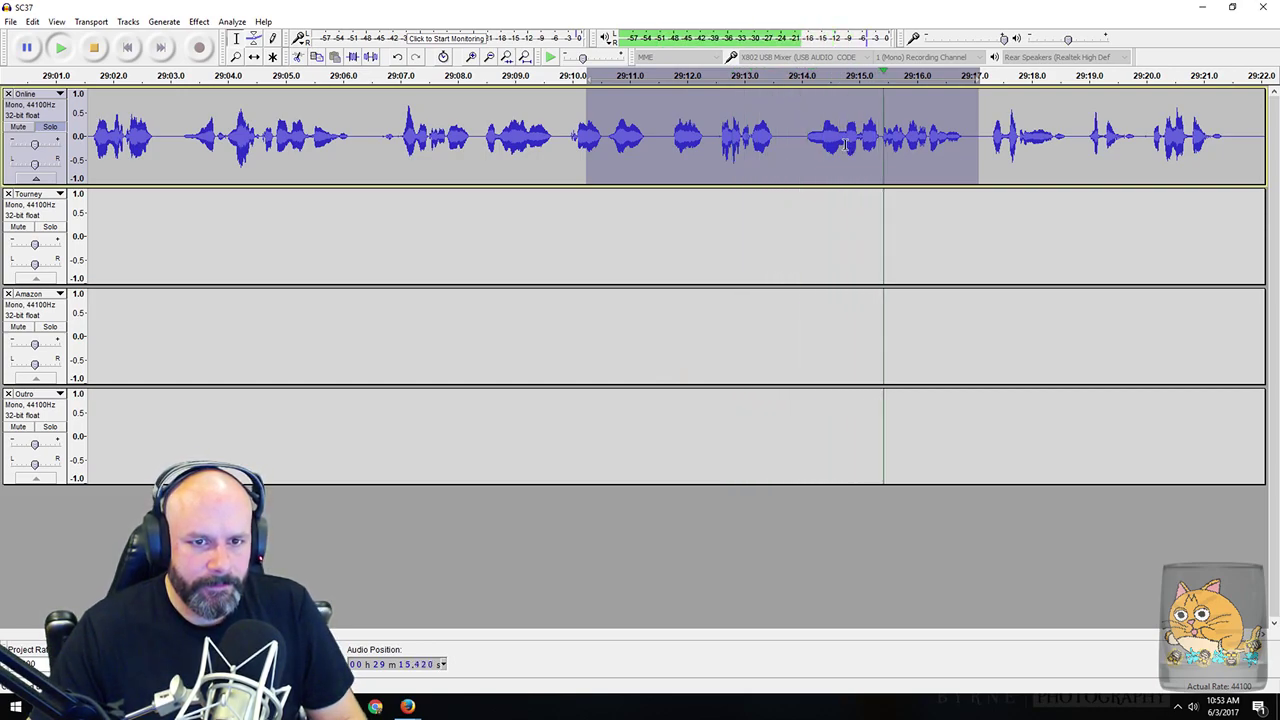
key("space")
Step: Review the rest of the Online track, return to the project start, and switch solo from the Online track to the Tourney track
scroll(840, 146, "right", 2)
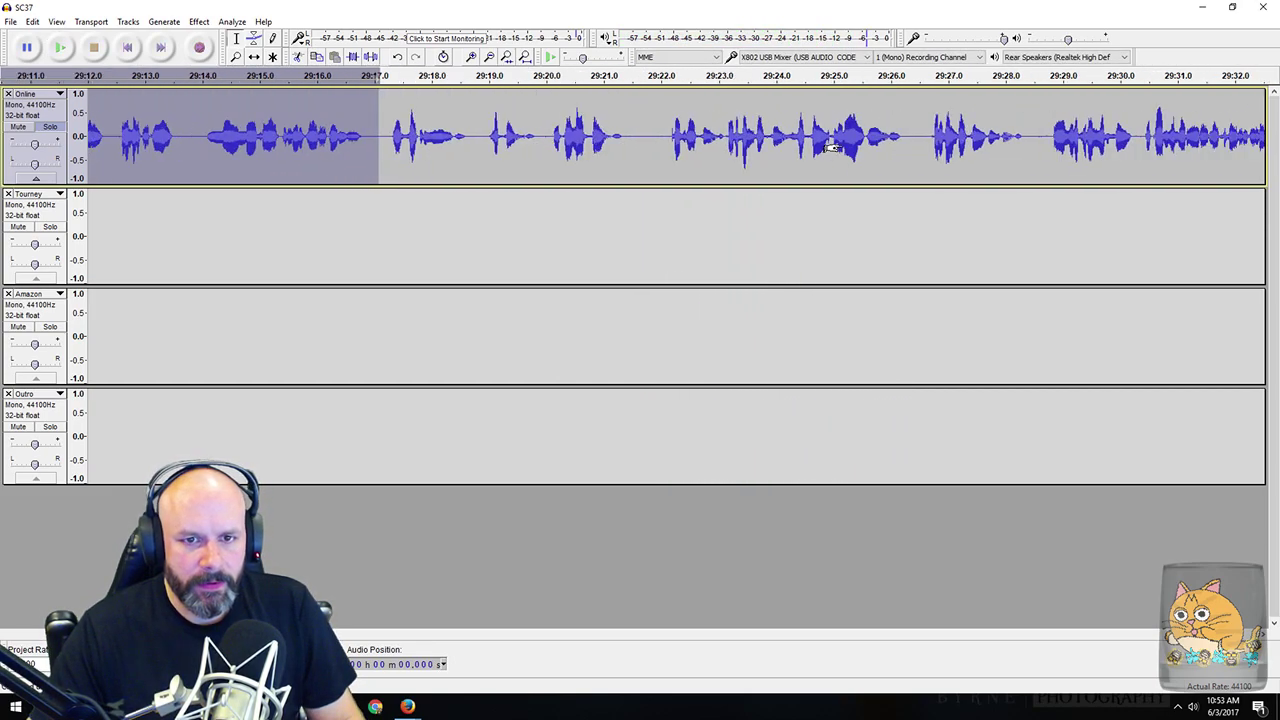
scroll(835, 146, "right", 6)
scroll(820, 141, "right", 5)
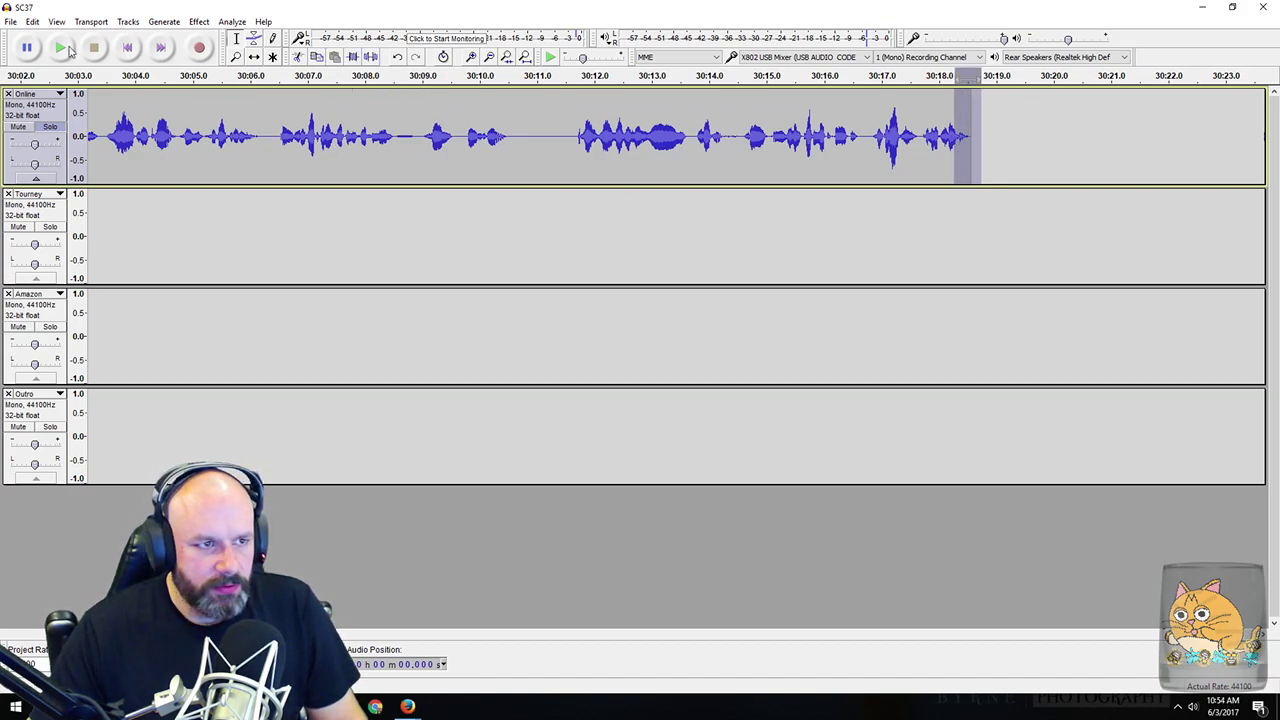
left_click(405, 149)
left_click(407, 242)
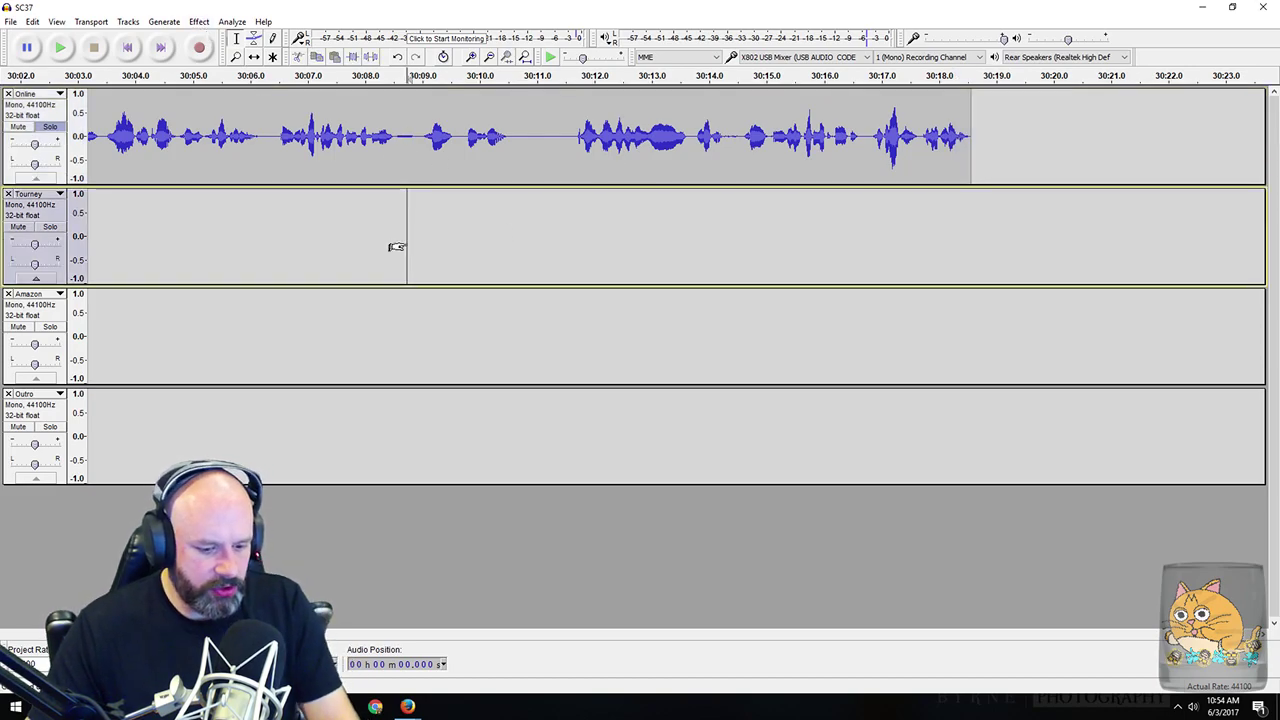
key("Home")
left_click(50, 128)
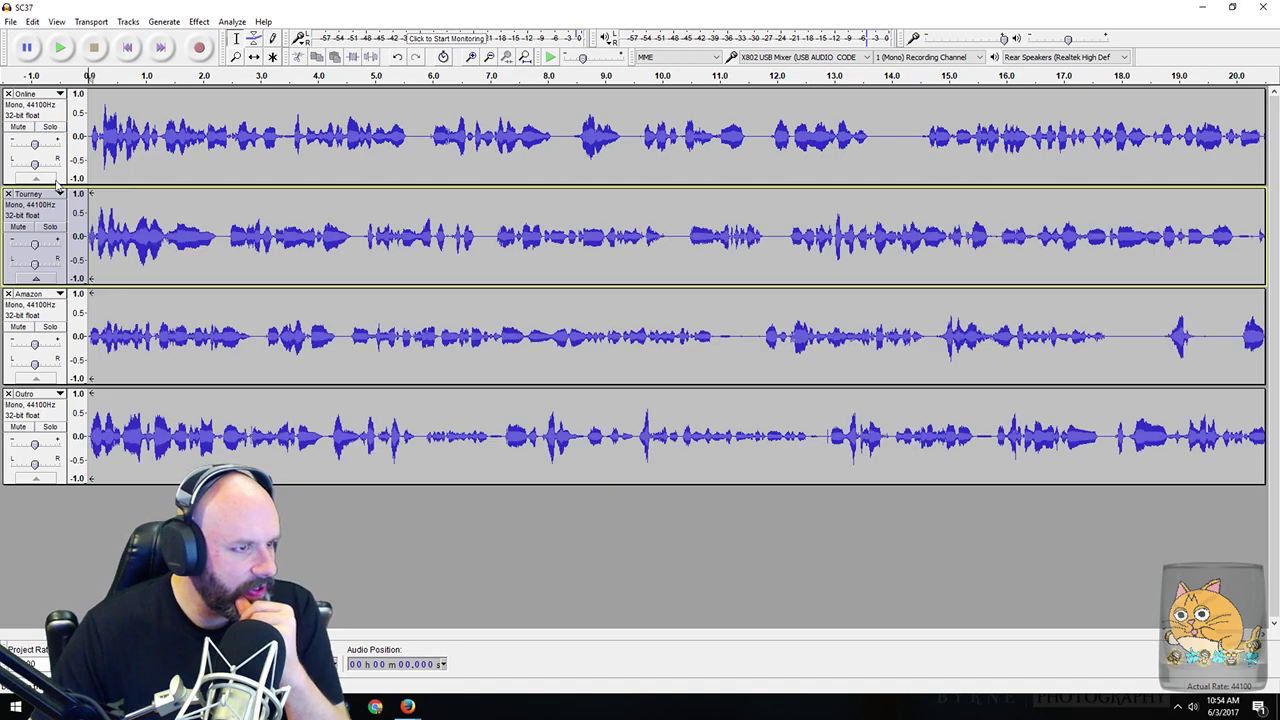
left_click(50, 227)
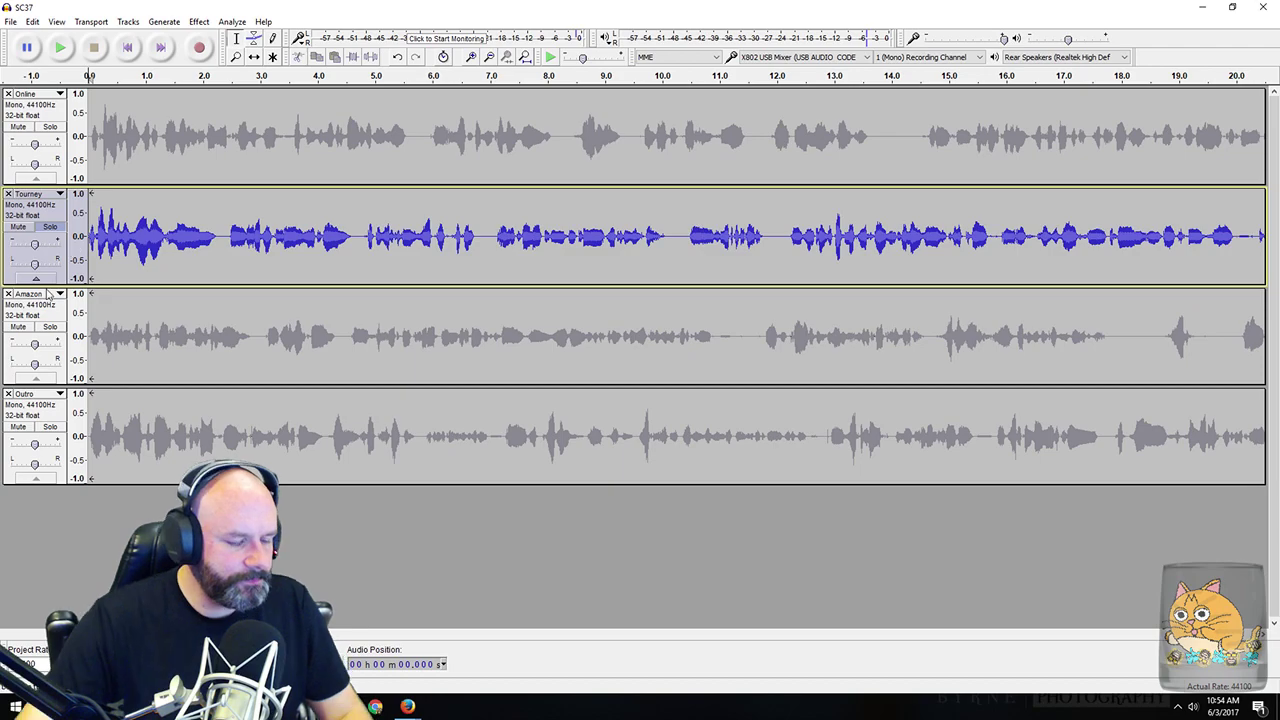
Step: Audition the Tourney track from about 35.7 to 37.2 seconds and delete the pause from about 35.6 to 36.1 seconds
scroll(163, 263, "right", 10)
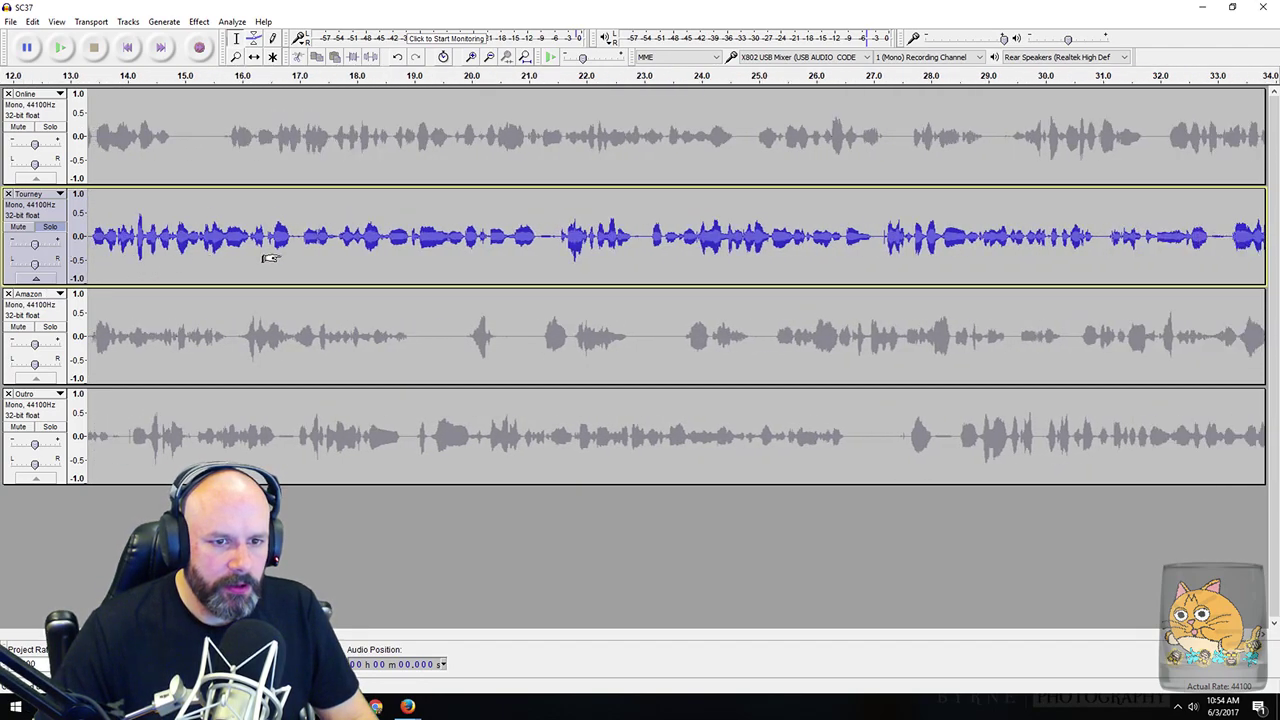
scroll(272, 259, "right", 8)
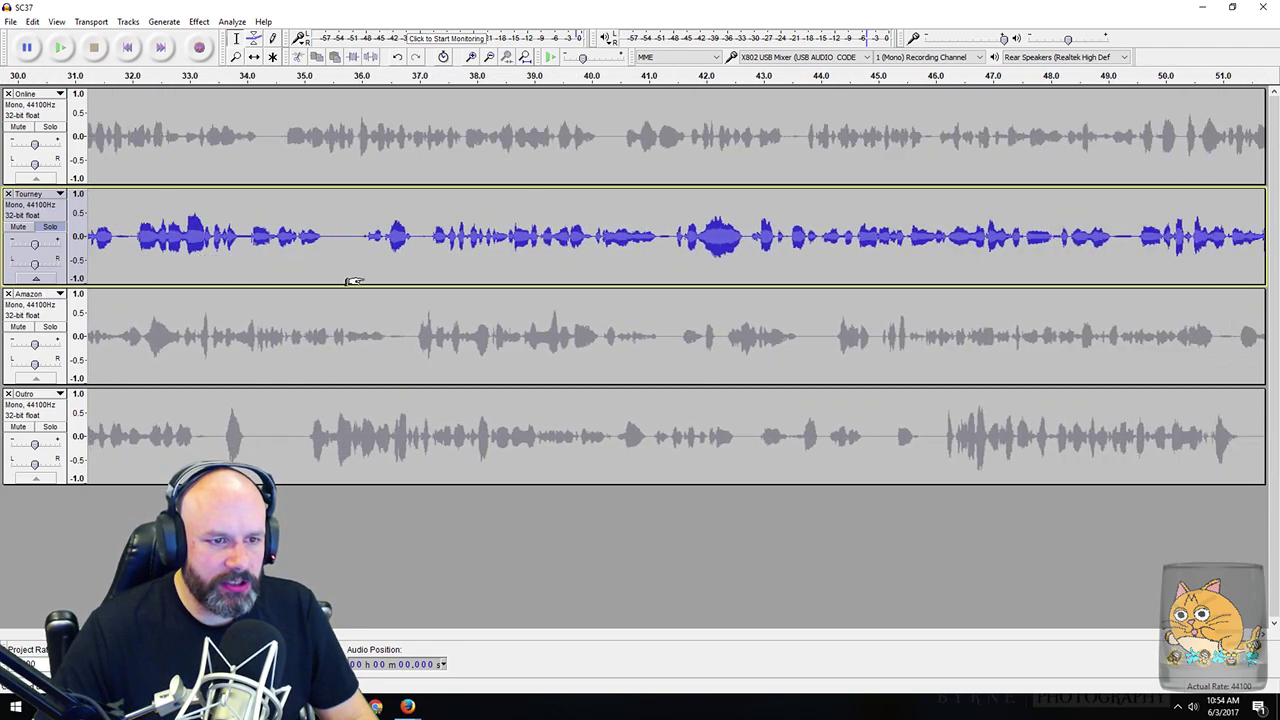
left_click_drag(346, 236, 430, 240)
key("space")
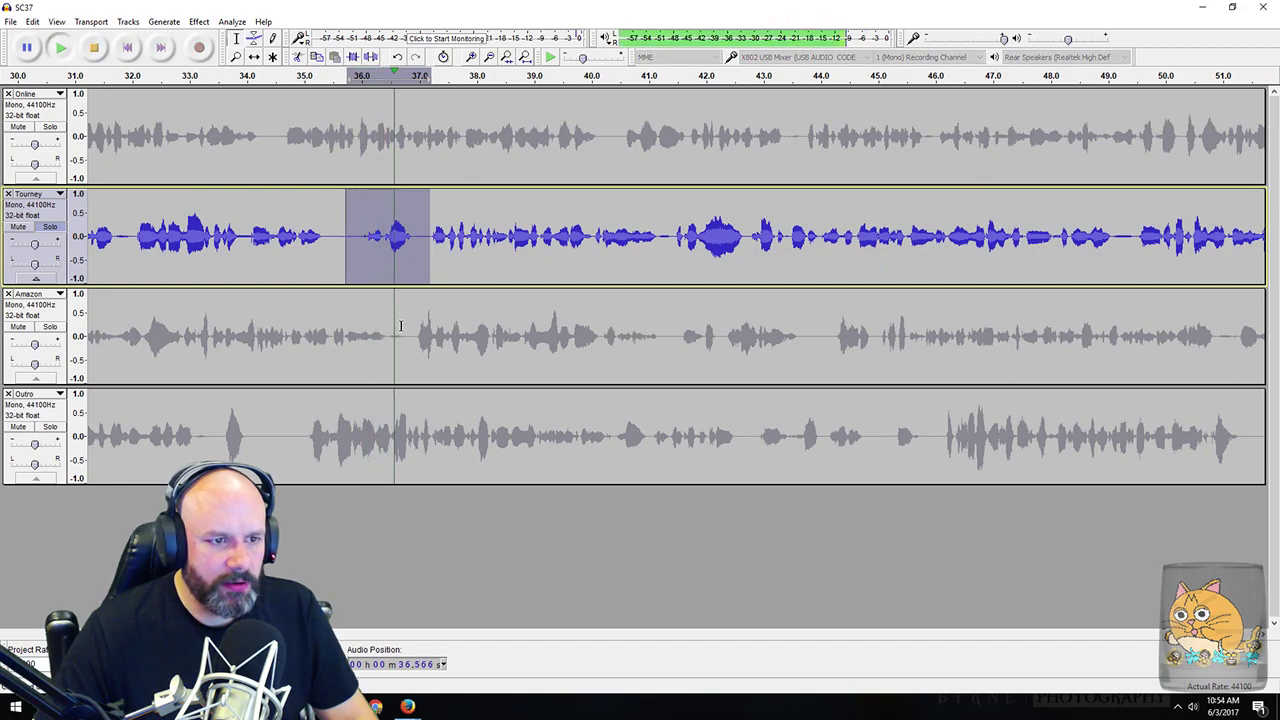
scroll(443, 251, "right", 3)
scroll(445, 251, "left", 2)
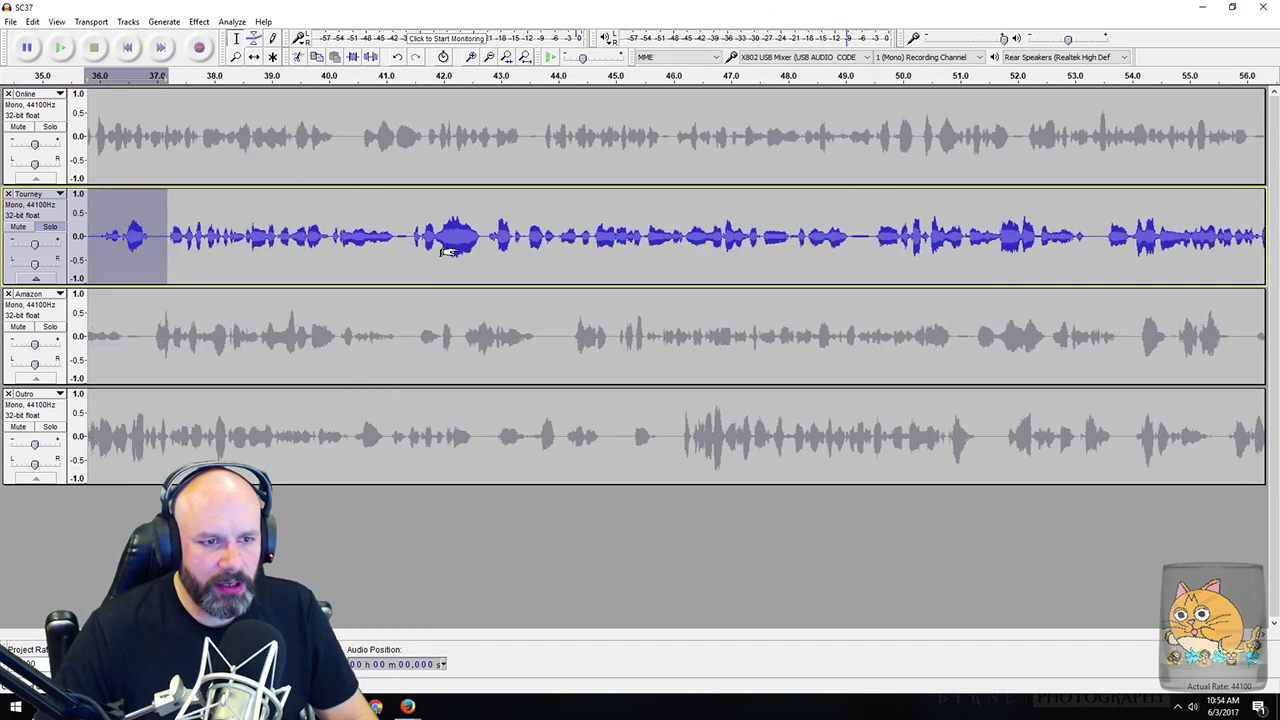
left_click(266, 241)
left_click_drag(277, 239, 306, 237)
Step: Audition the isolated sound near 1:35 in the Tourney track and delete the audio from about 1:34.2 to 1:35.6
scroll(290, 255, "right", 5)
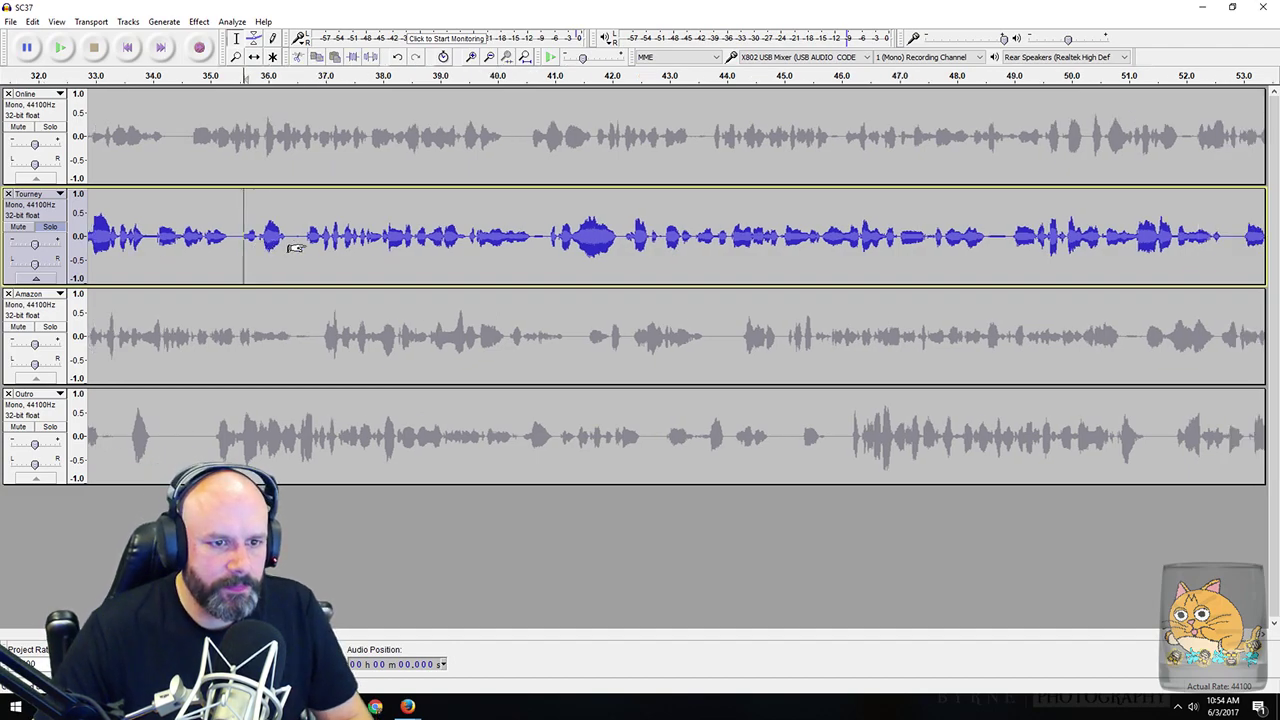
scroll(287, 258, "right", 5)
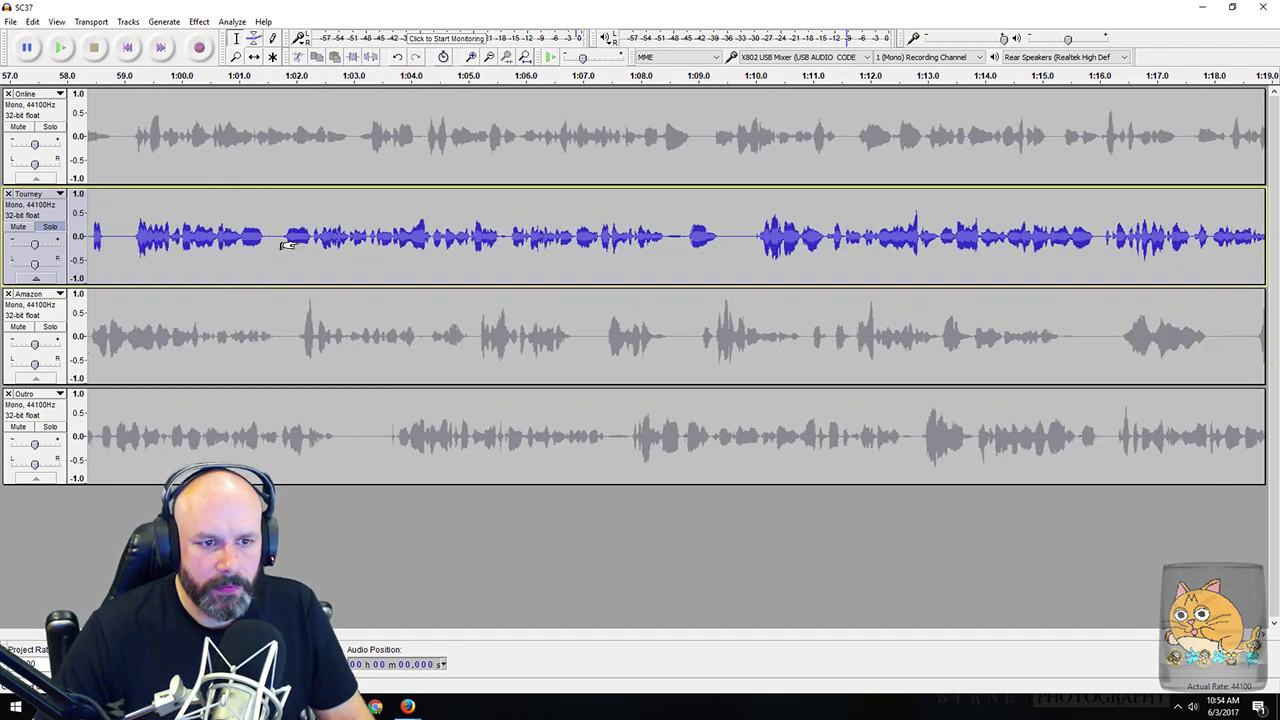
scroll(288, 250, "right", 5)
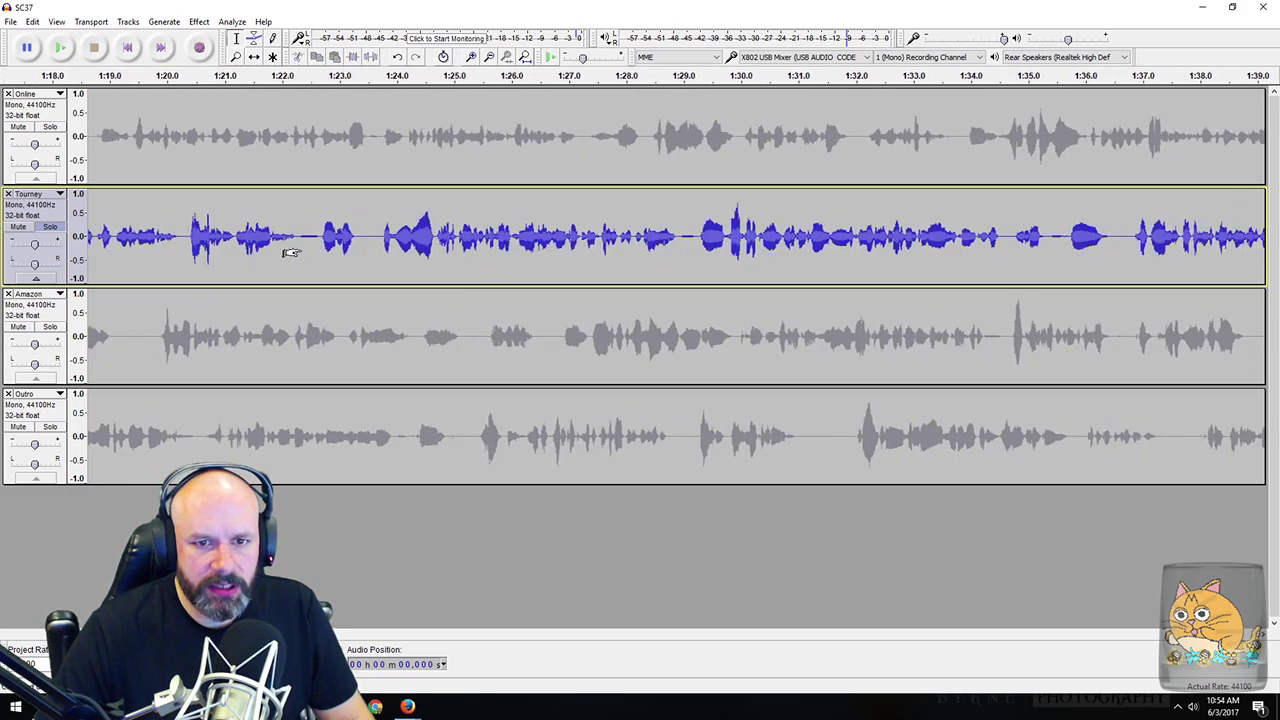
left_click_drag(551, 234, 646, 238)
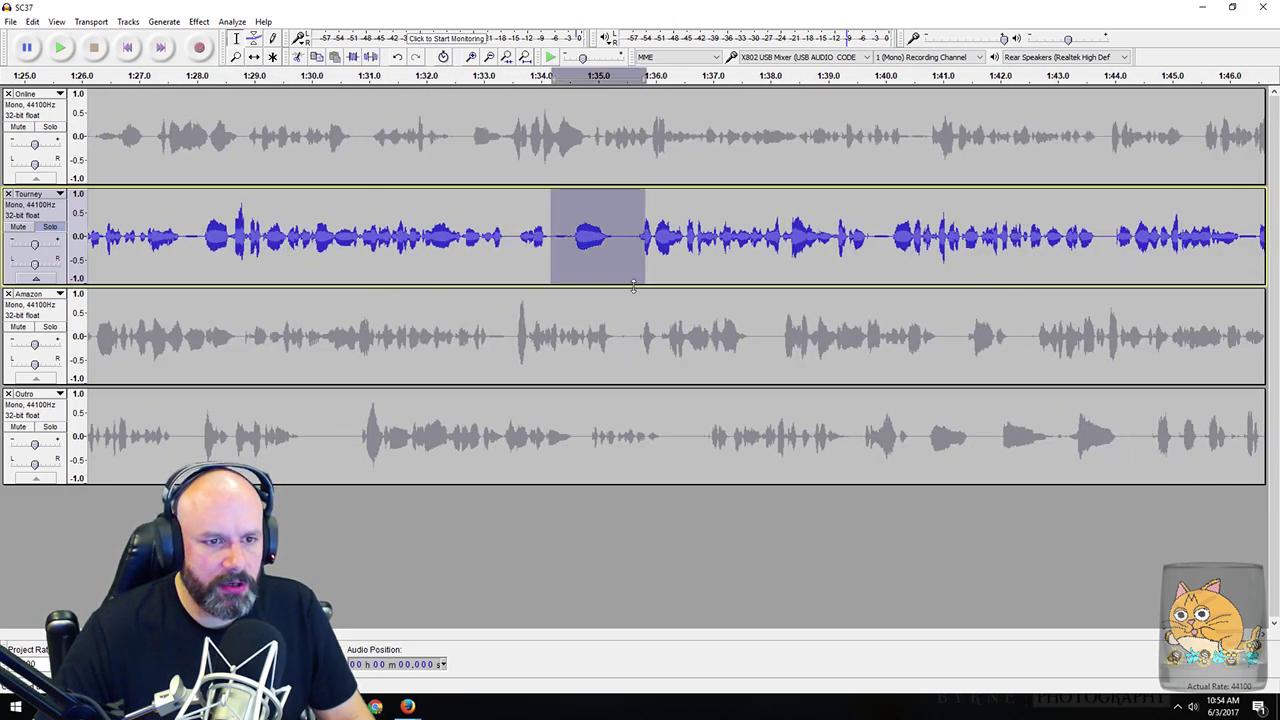
key("space")
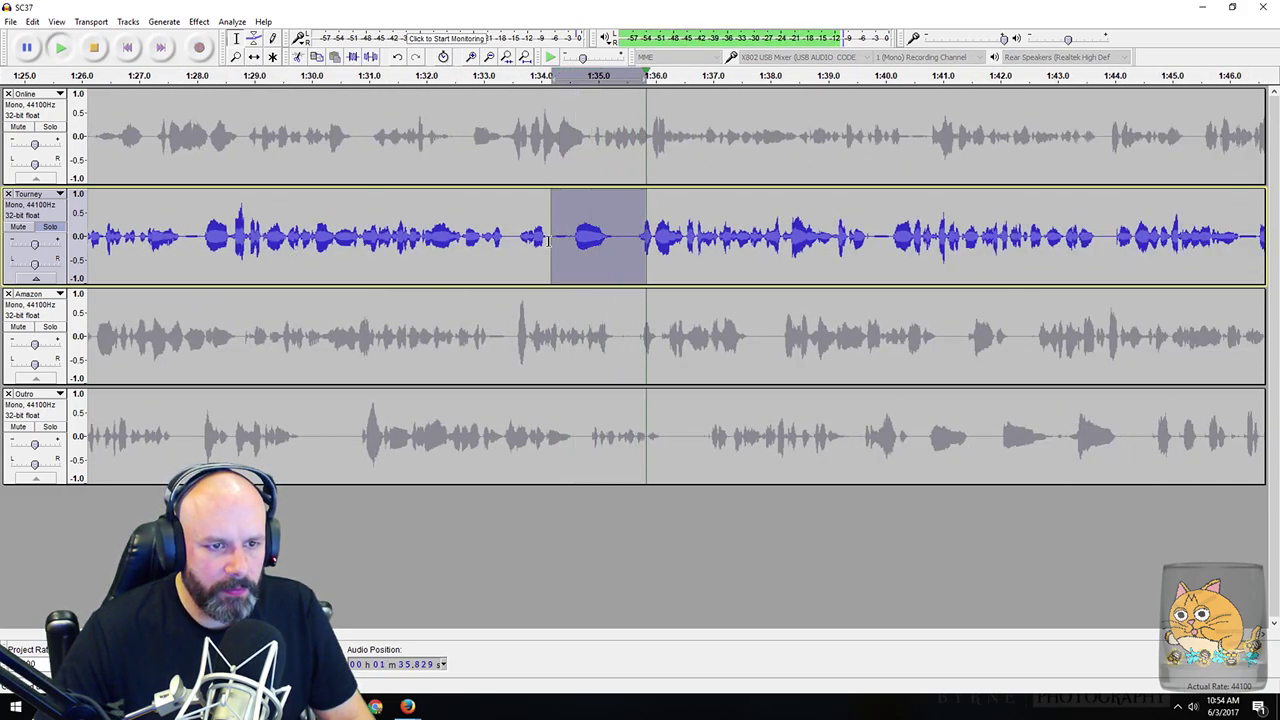
mouse_move(559, 262)
left_mouse_down()
mouse_move(603, 250)
mouse_move(549, 249)
left_mouse_up()
left_click(618, 242)
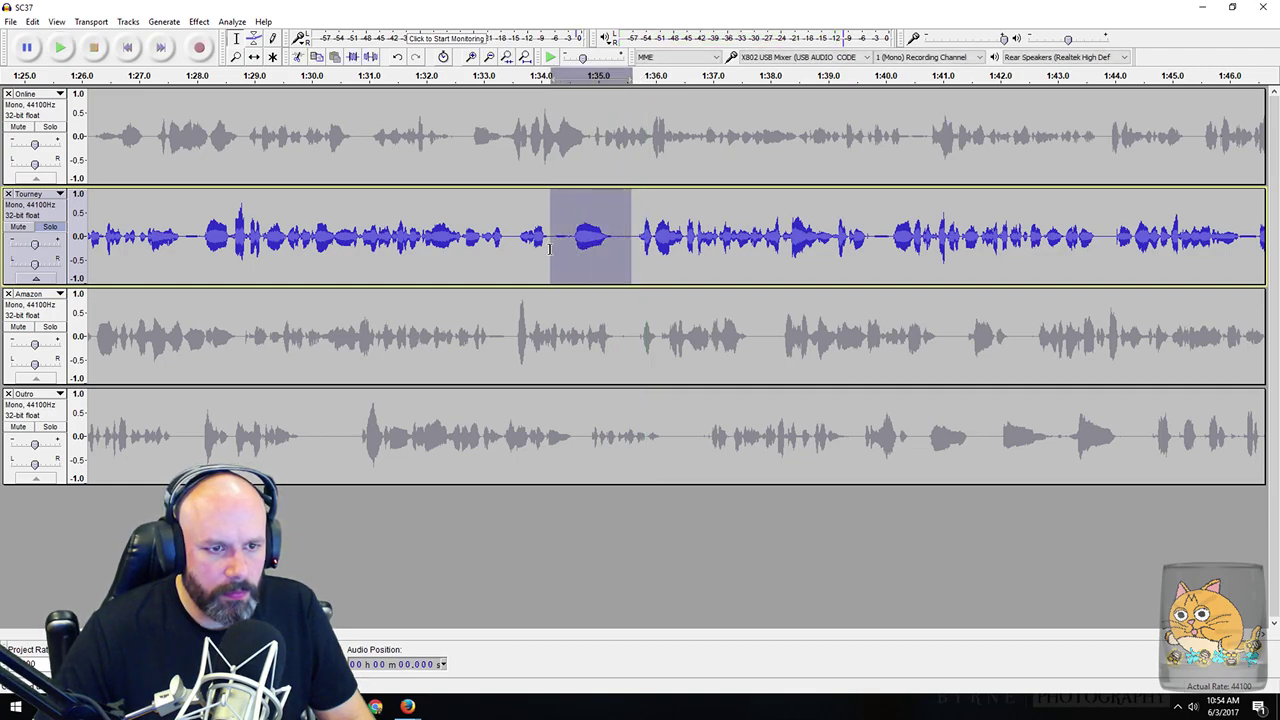
key("Delete")
Step: Delete the Tourney track's pauses from about 1:48.4 to 1:49.4 and from about 2:15.5 to 2:16.4
scroll(557, 270, "right", 10)
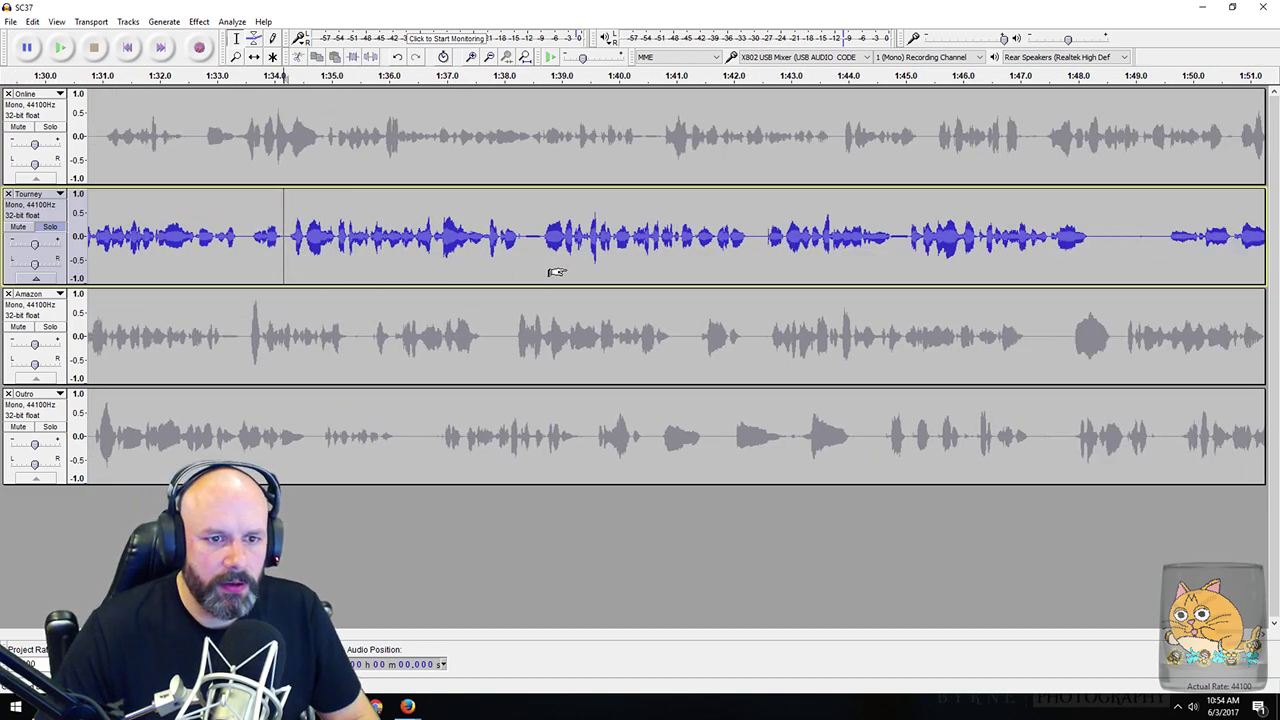
left_click_drag(491, 236, 526, 226)
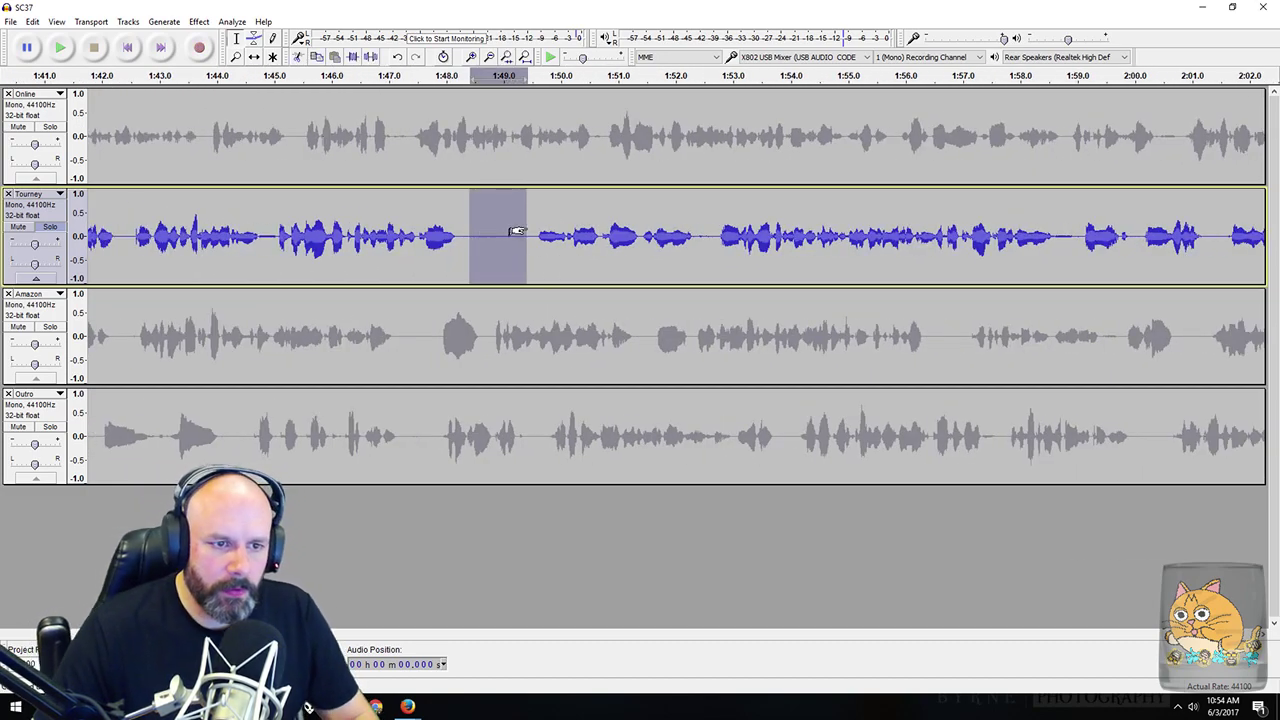
key("Delete")
scroll(514, 290, "right", 9)
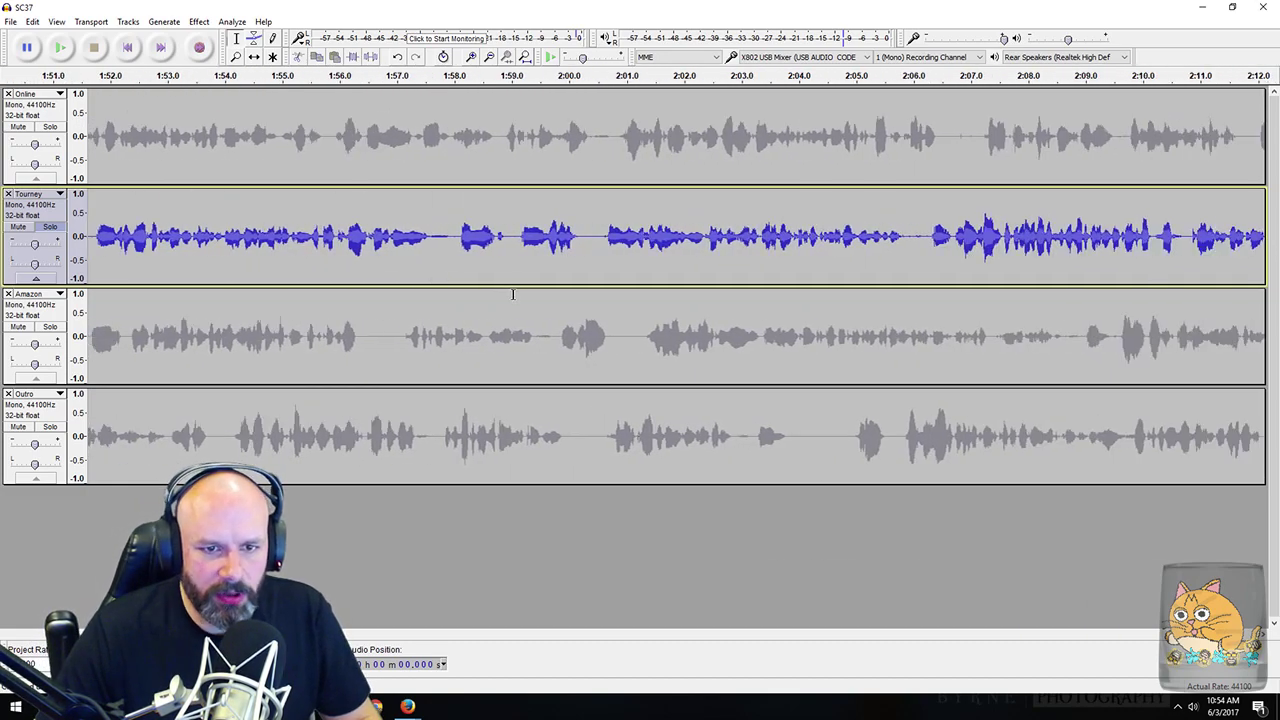
scroll(521, 298, "right", 7)
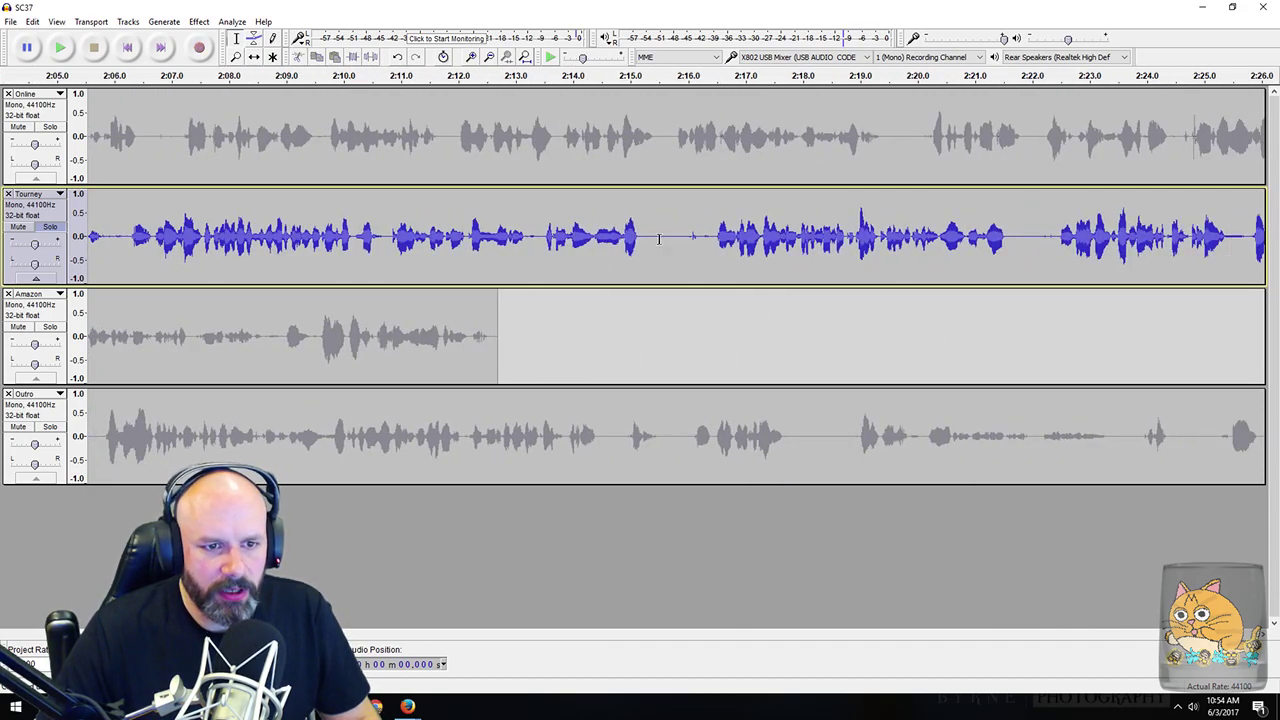
left_click_drag(659, 238, 695, 247)
key("Delete")
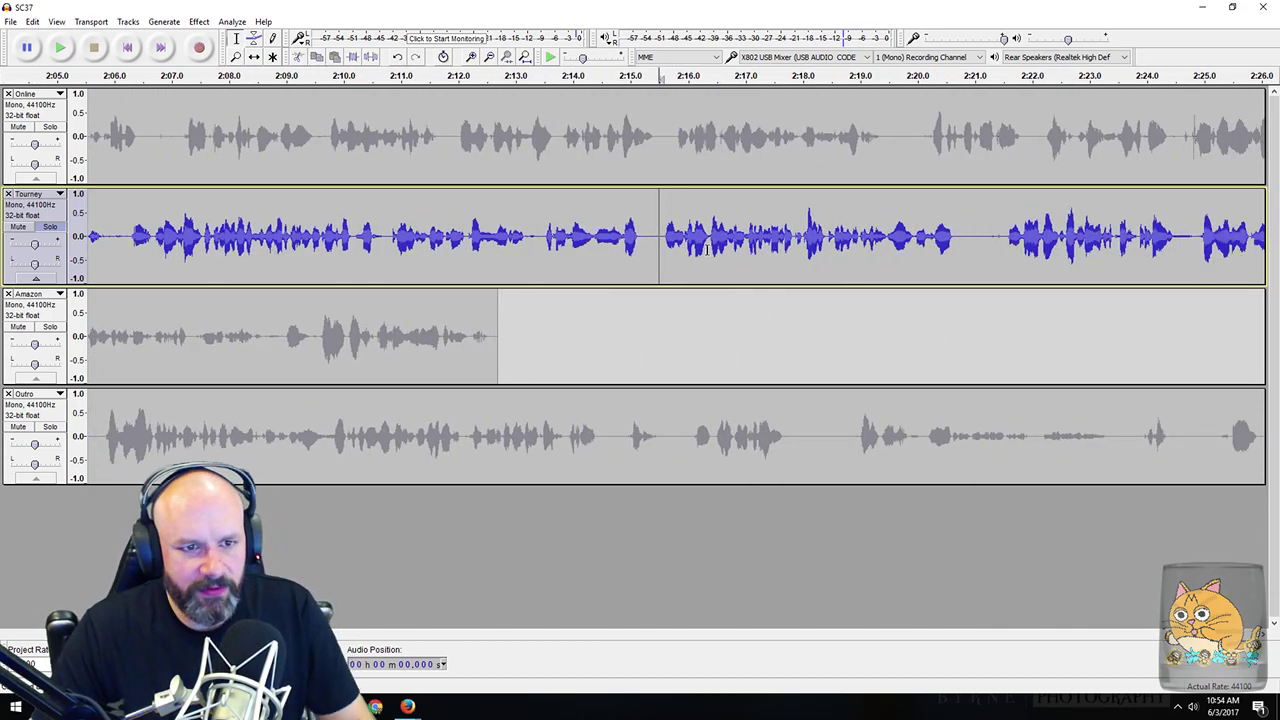
Step: Delete the Tourney track's pauses from about 2:21.0 to 2:21.4 and from about 2:46.7 to 2:47.1
scroll(629, 248, "right", 7)
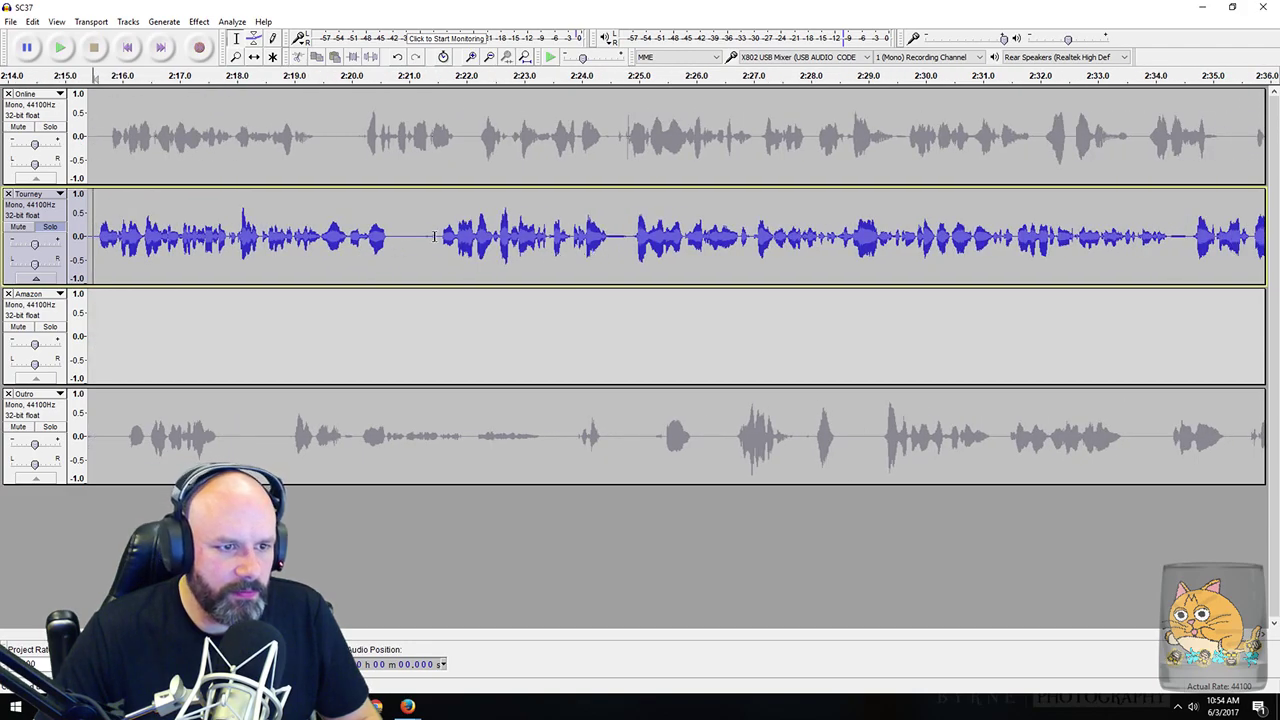
left_click_drag(405, 240, 433, 237)
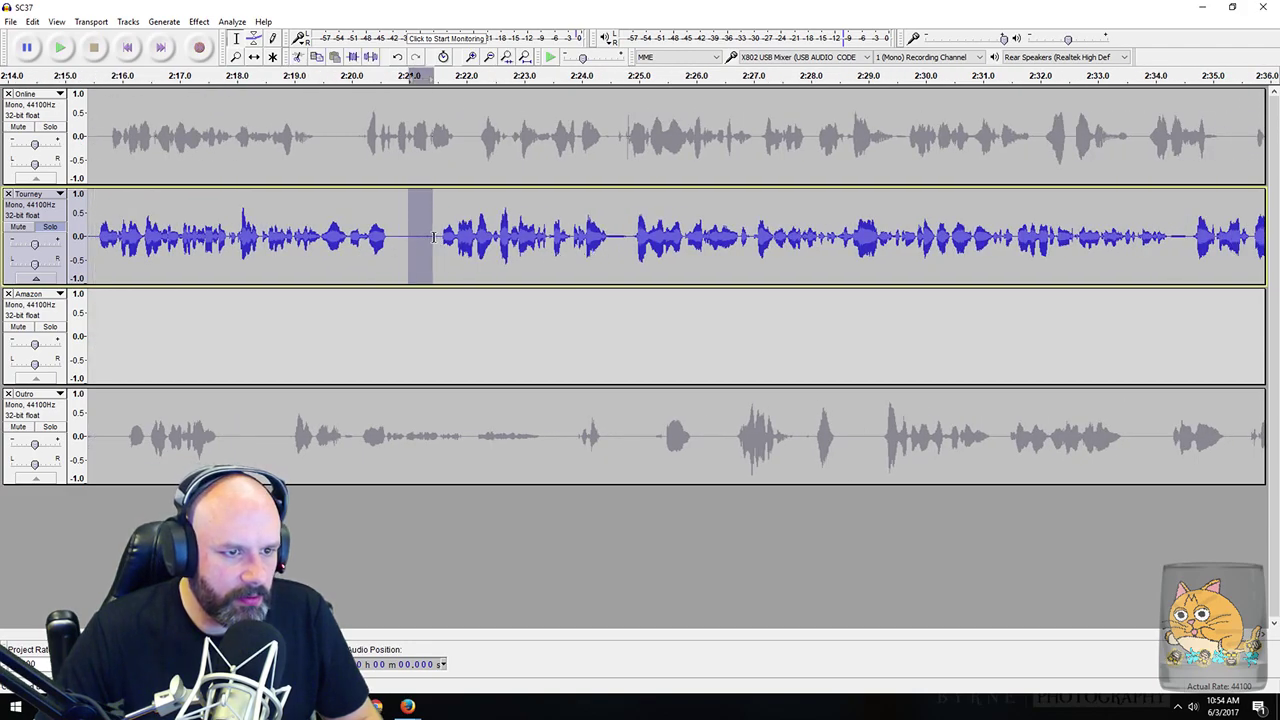
scroll(443, 270, "right", 15)
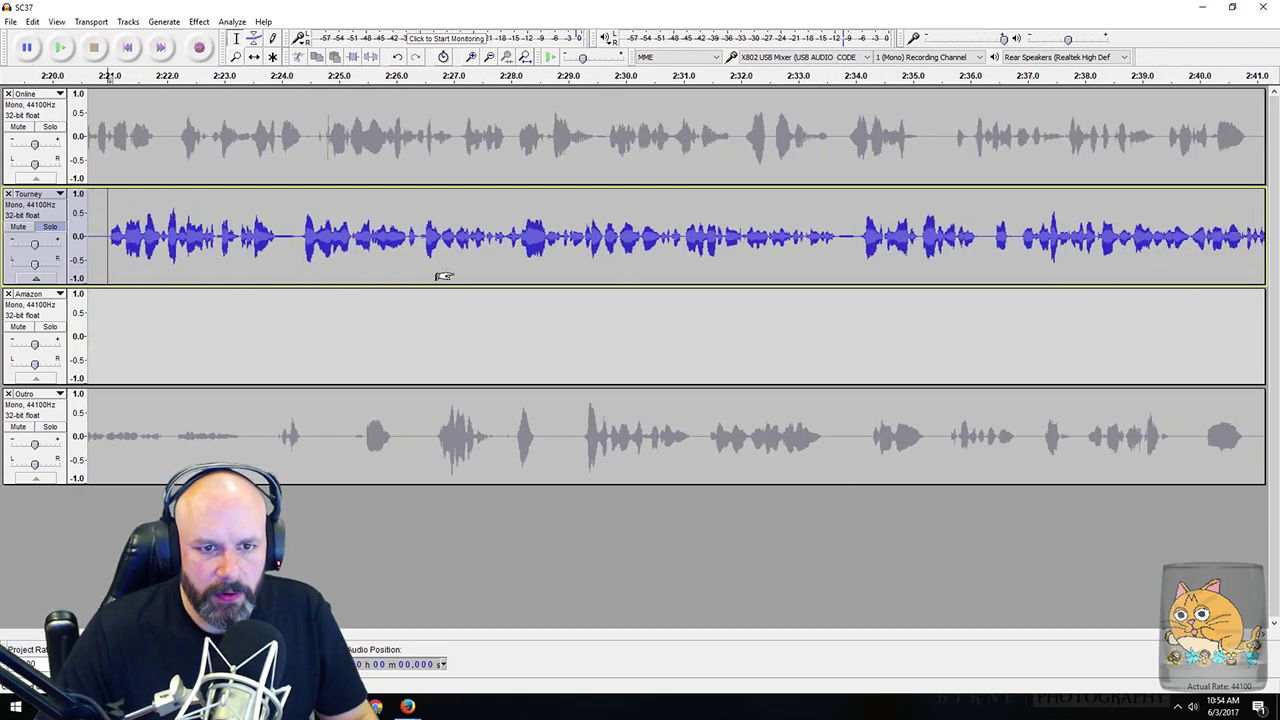
scroll(448, 284, "right", 5)
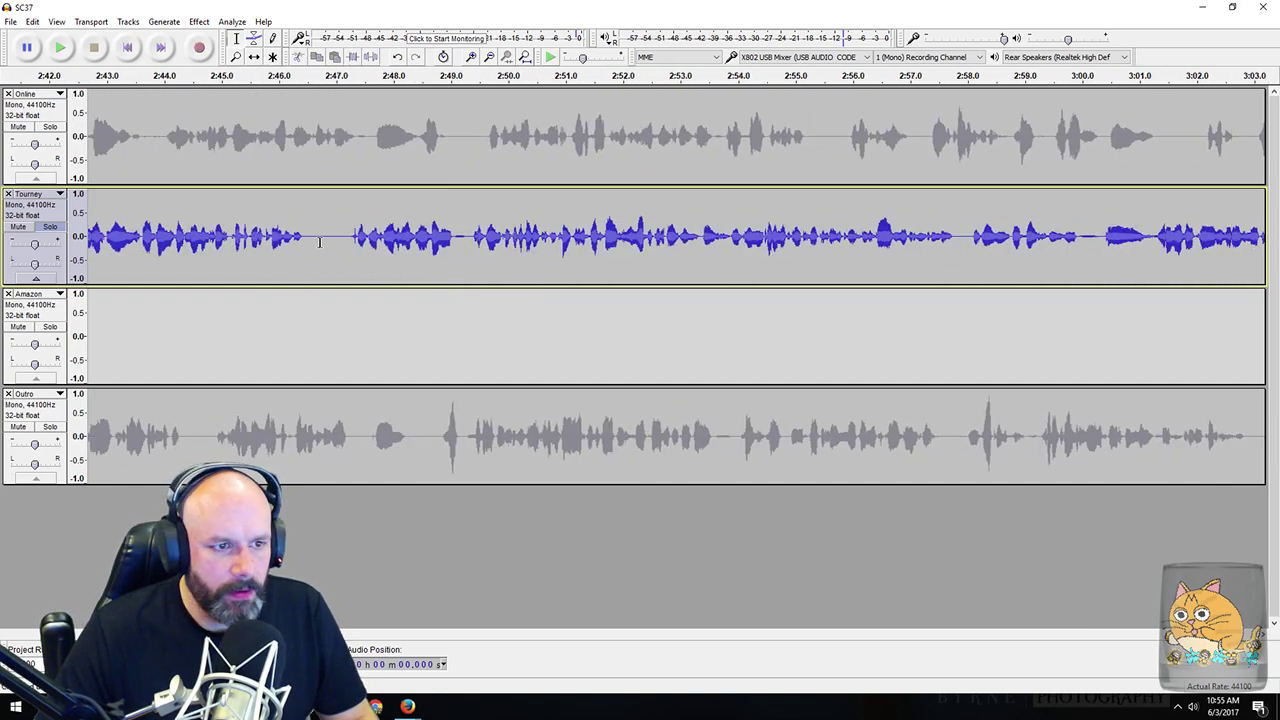
scroll(460, 255, "right", 11)
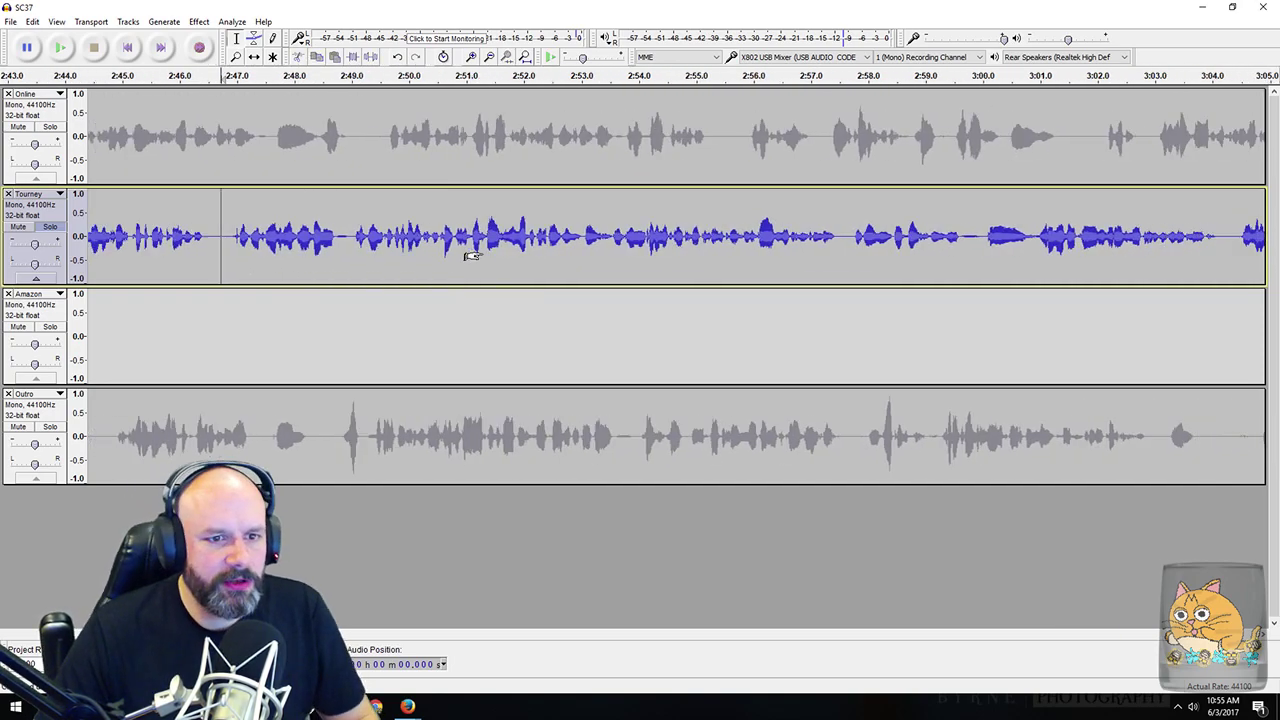
Step: Delete the pause from about 3:42.6 to 3:43.2 in the Tourney track
scroll(459, 261, "right", 11)
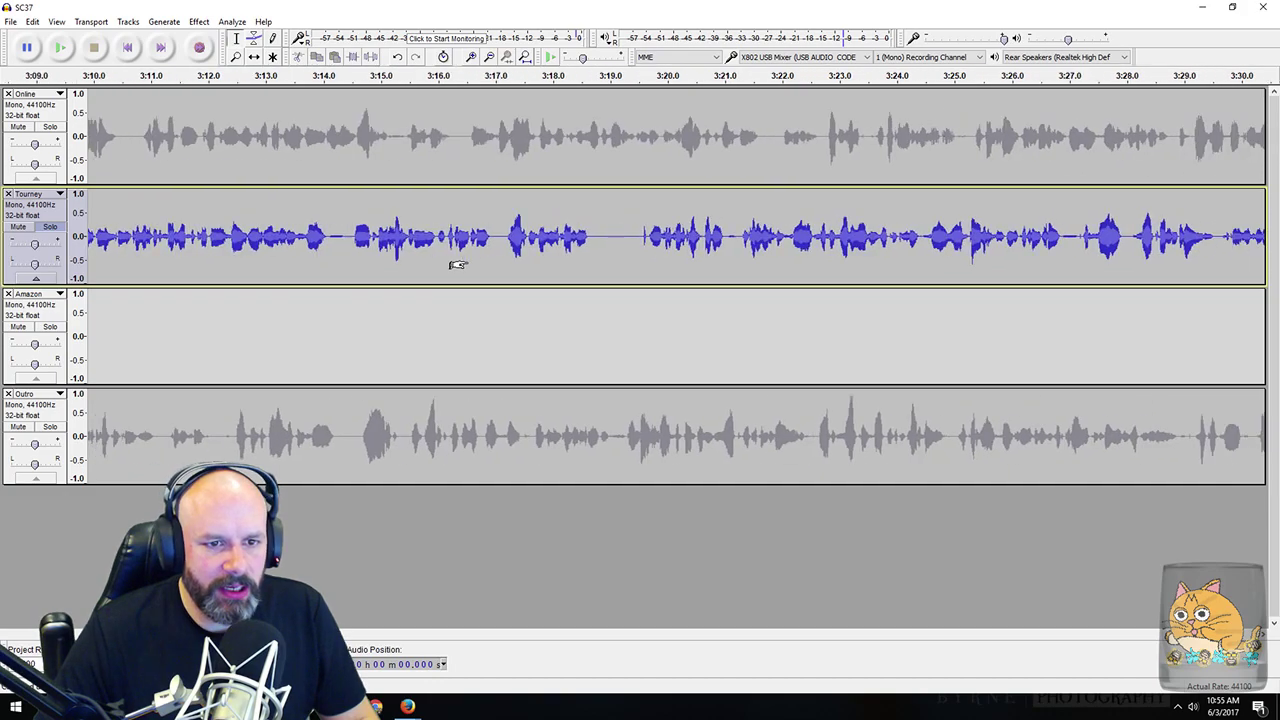
scroll(454, 261, "right", 16)
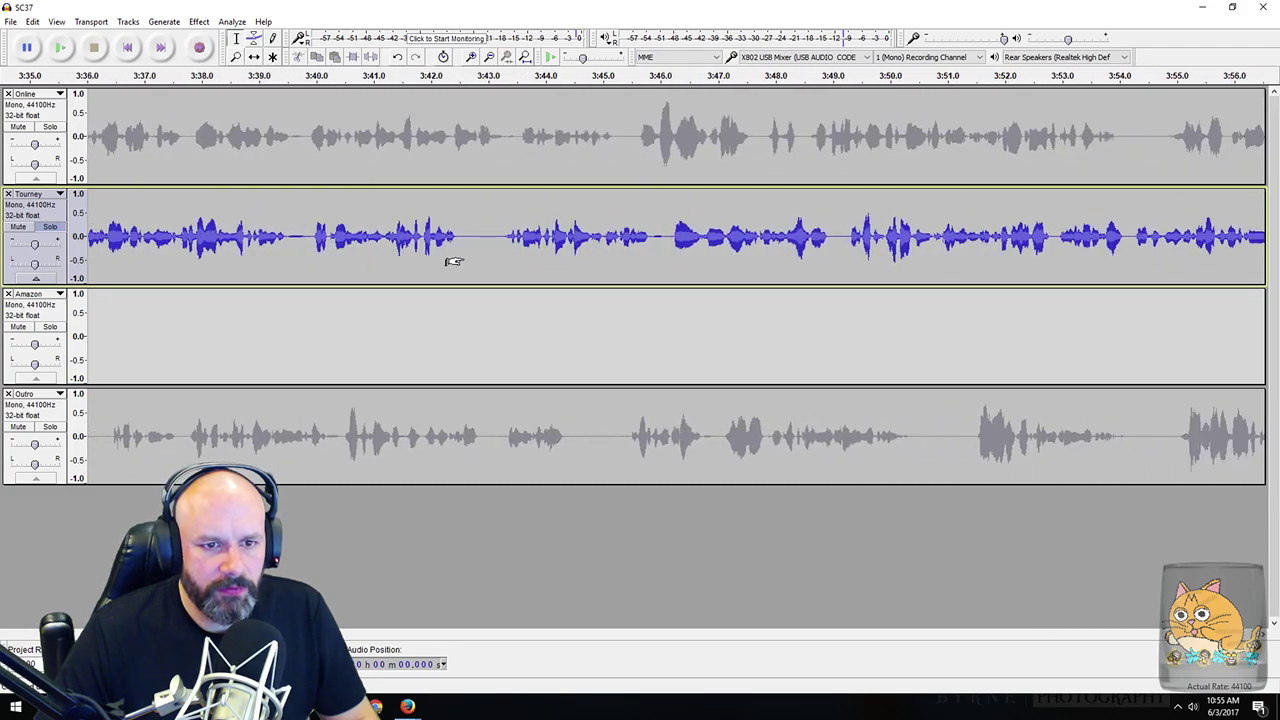
scroll(454, 261, "right", 1)
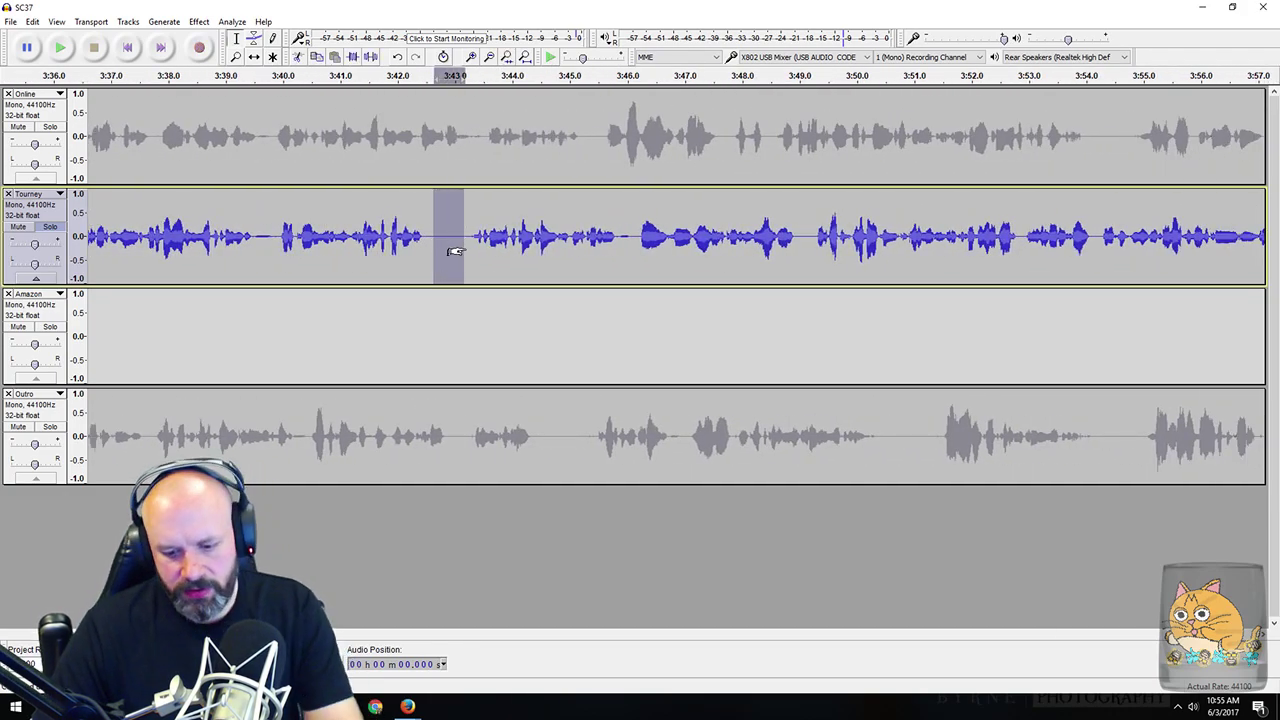
Step: Audition the Tourney track from about 4:41.4 to 4:42.6 and delete the pause from about 4:57.1 to 4:58.2
scroll(455, 250, "right", 16)
scroll(447, 235, "right", 20)
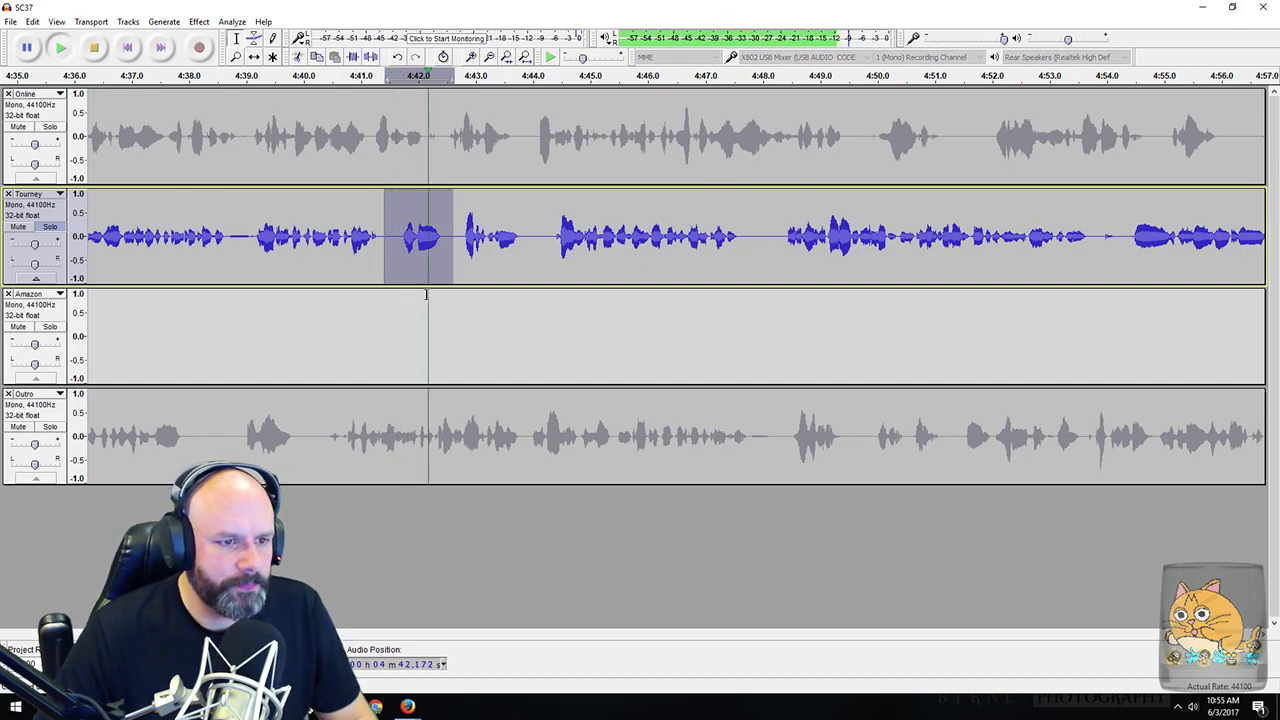
scroll(540, 255, "right", 14)
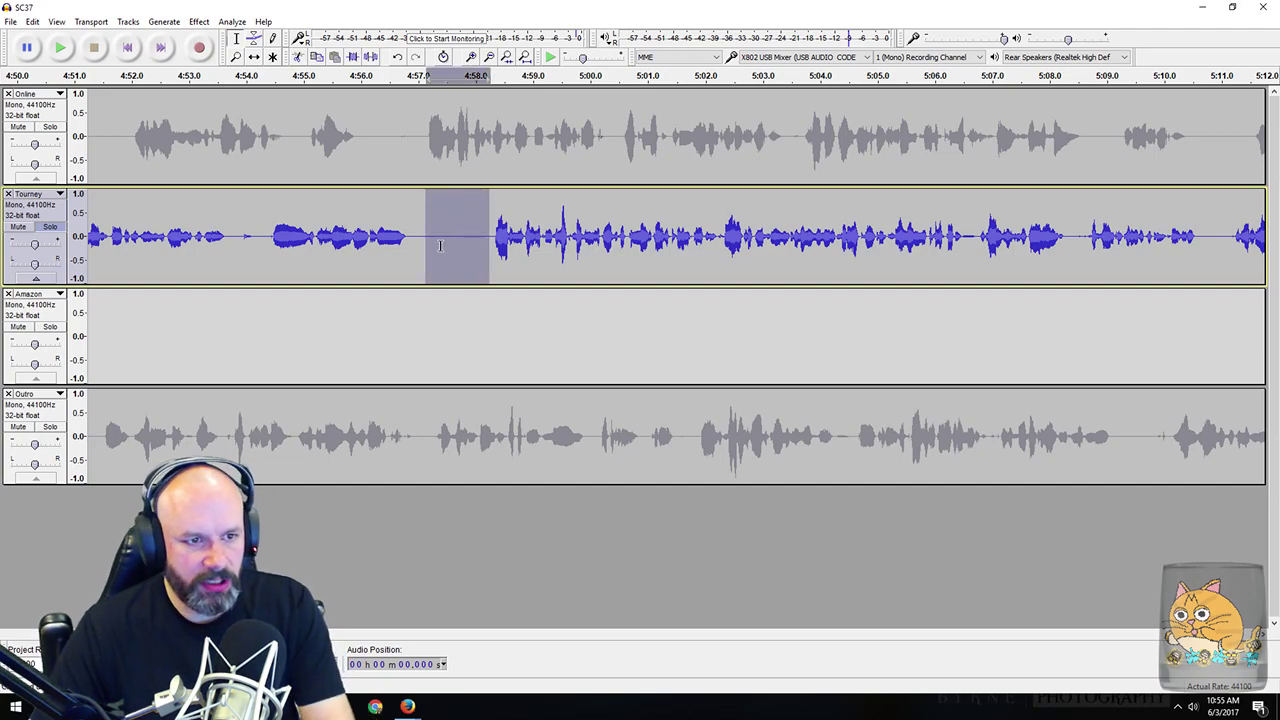
Step: Audition the isolated sound near 6:13.5 in the Tourney track and delete the audio from about 6:13.1 to 6:14.0
scroll(455, 258, "right", 20)
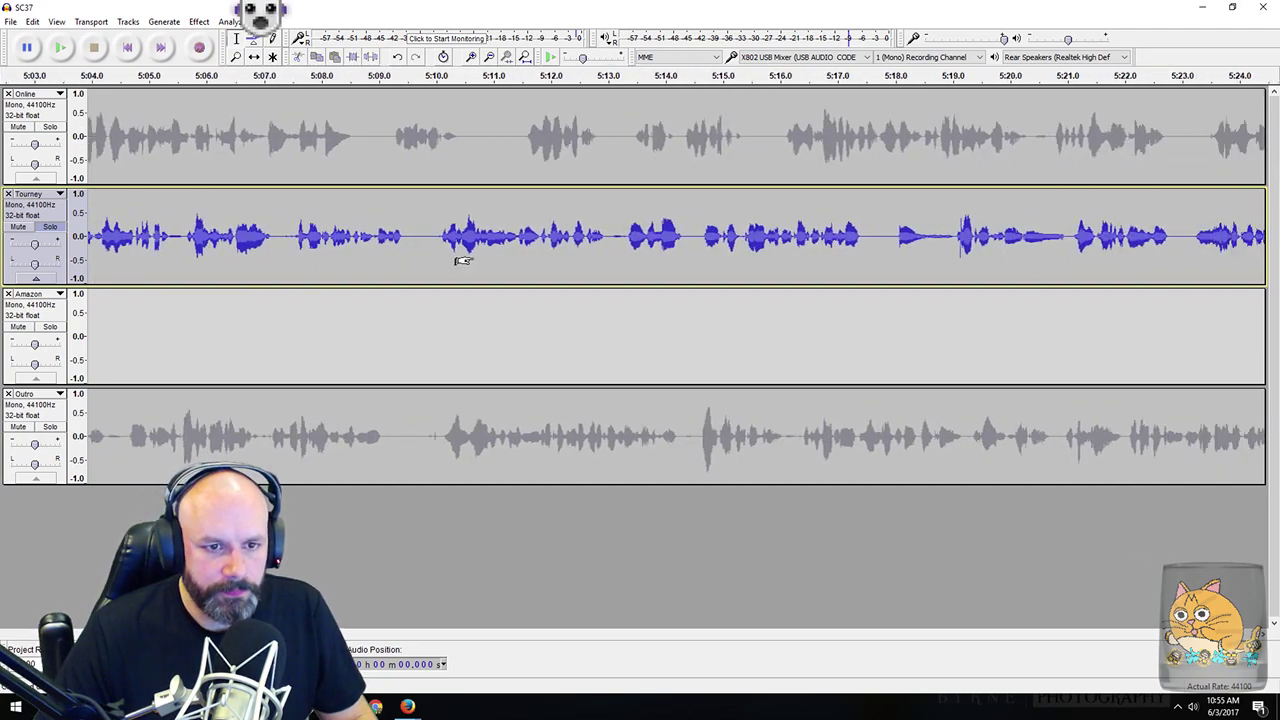
scroll(471, 260, "right", 20)
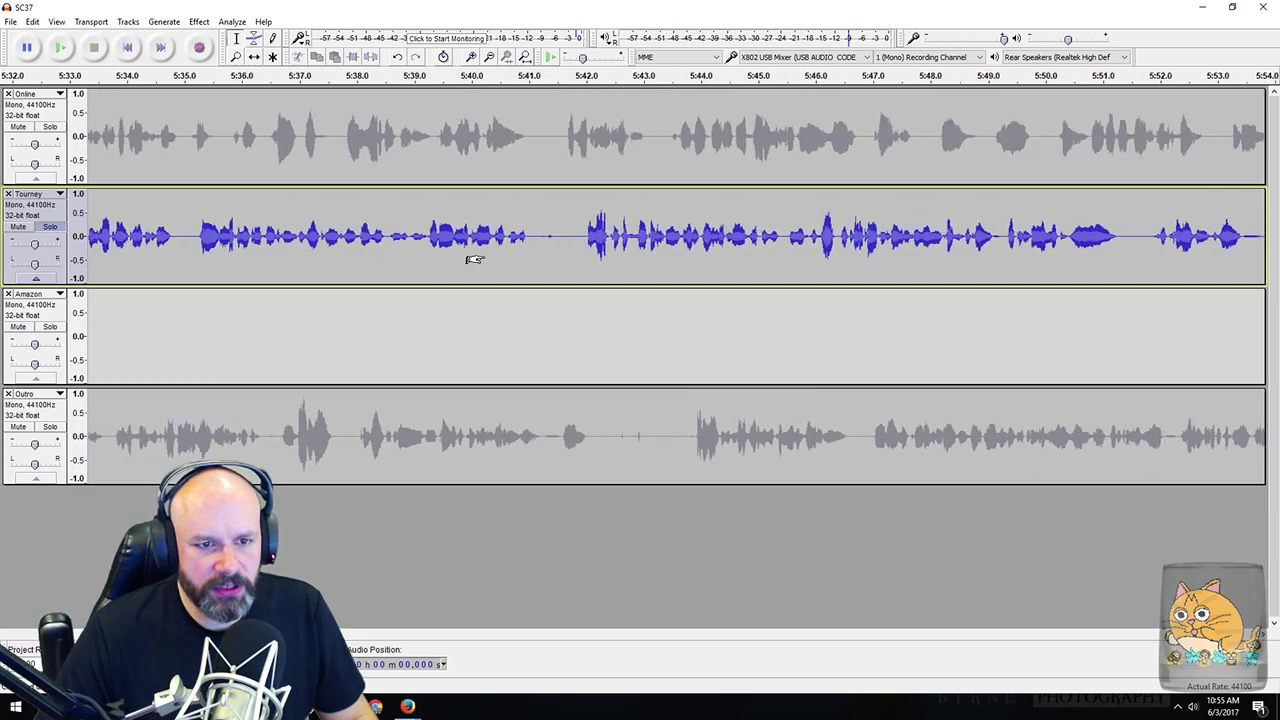
scroll(479, 260, "right", 13)
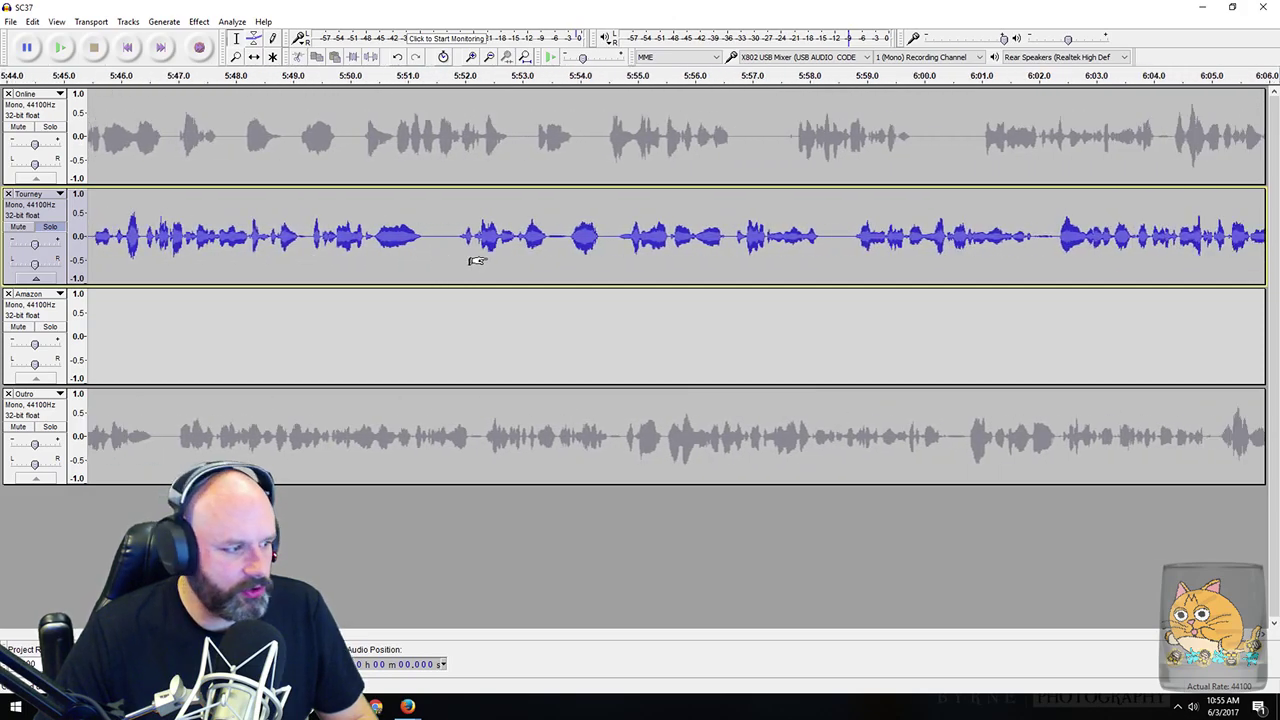
scroll(484, 259, "right", 11)
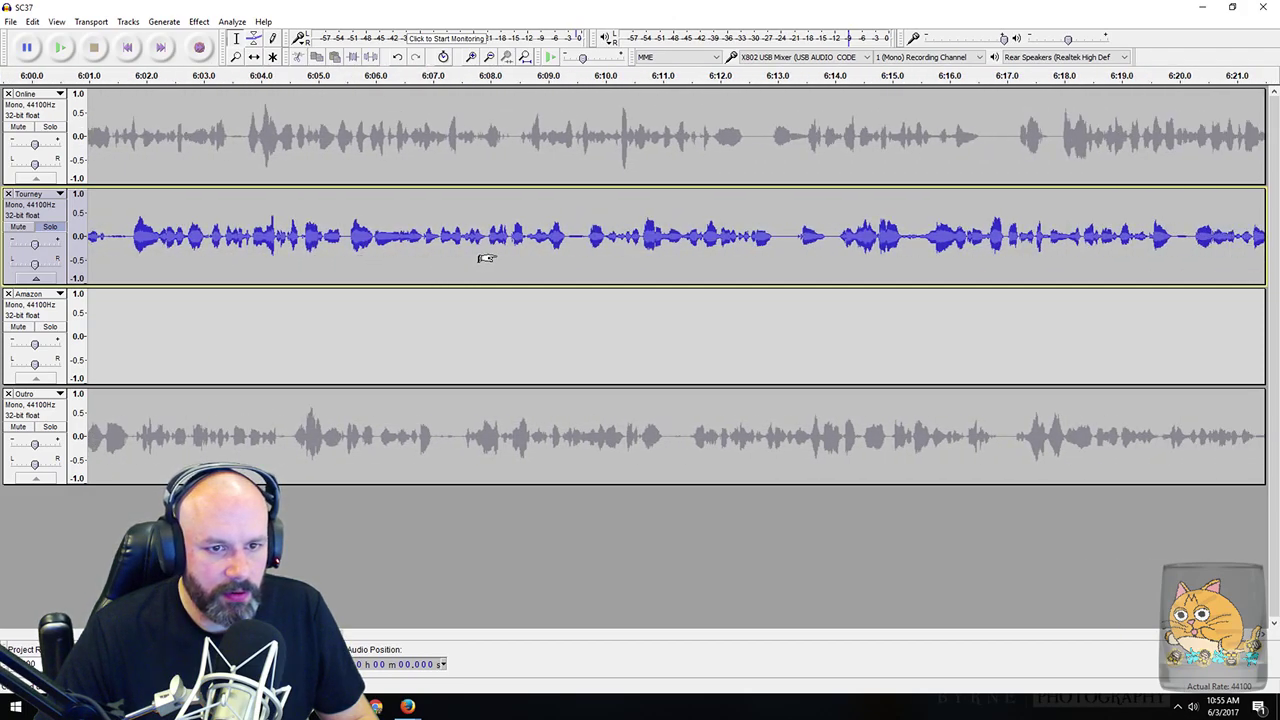
left_click_drag(392, 238, 437, 240)
key("space")
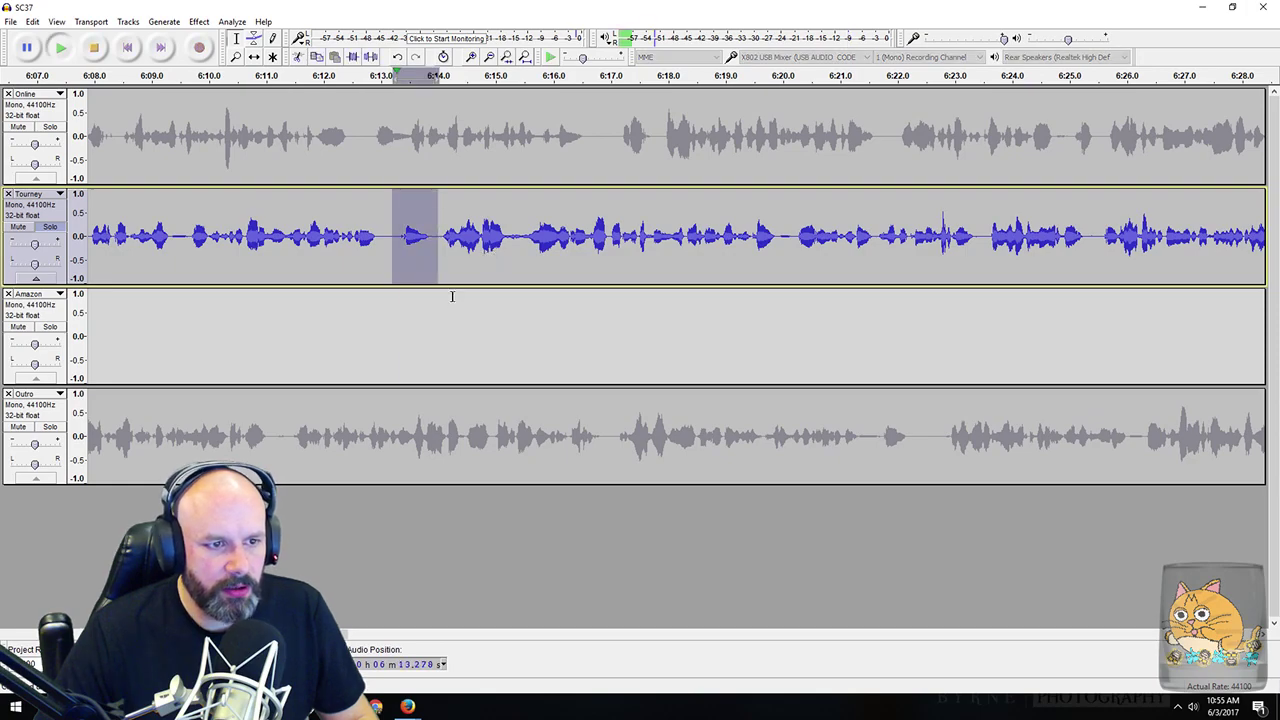
left_click(388, 240)
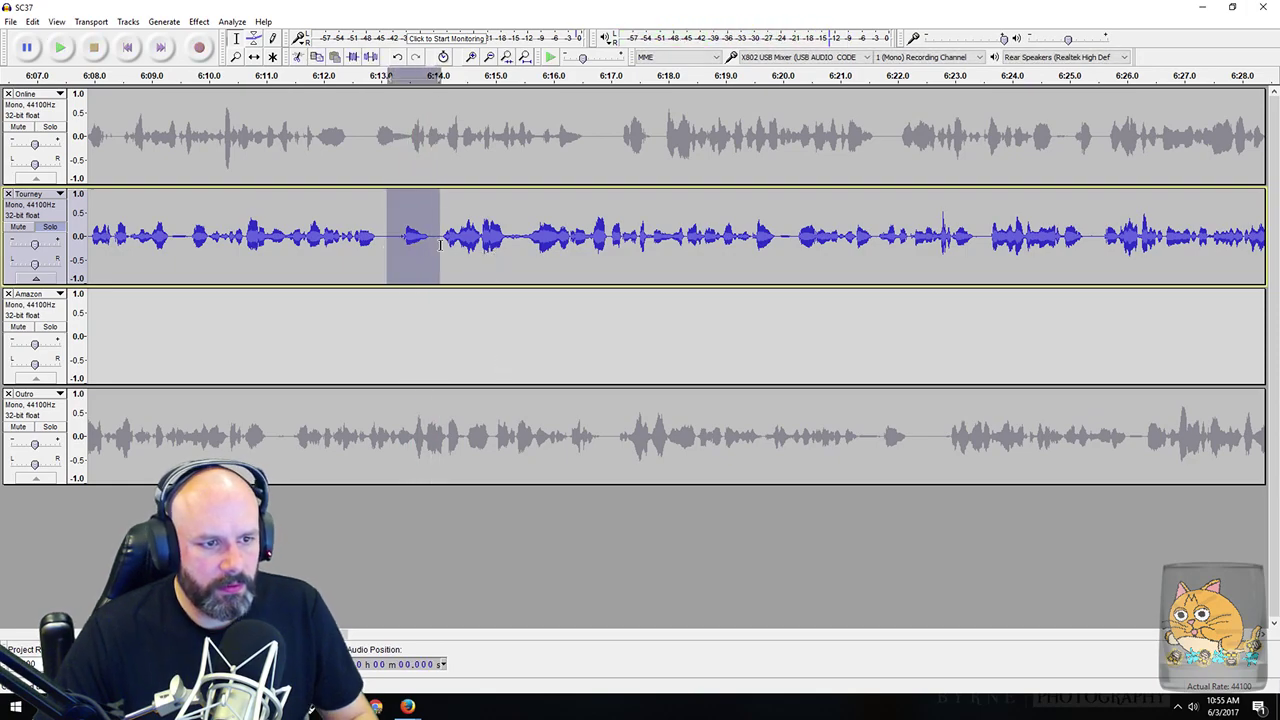
left_click(390, 240)
Step: Audition the Tourney track from about 7:13.8 to 7:15.8 and silence the faint noise from about 7:15.7 to 7:16.1
scroll(430, 240, "right", 12)
scroll(445, 242, "right", 17)
scroll(456, 248, "right", 10)
left_click_drag(348, 240, 463, 250)
key("space")
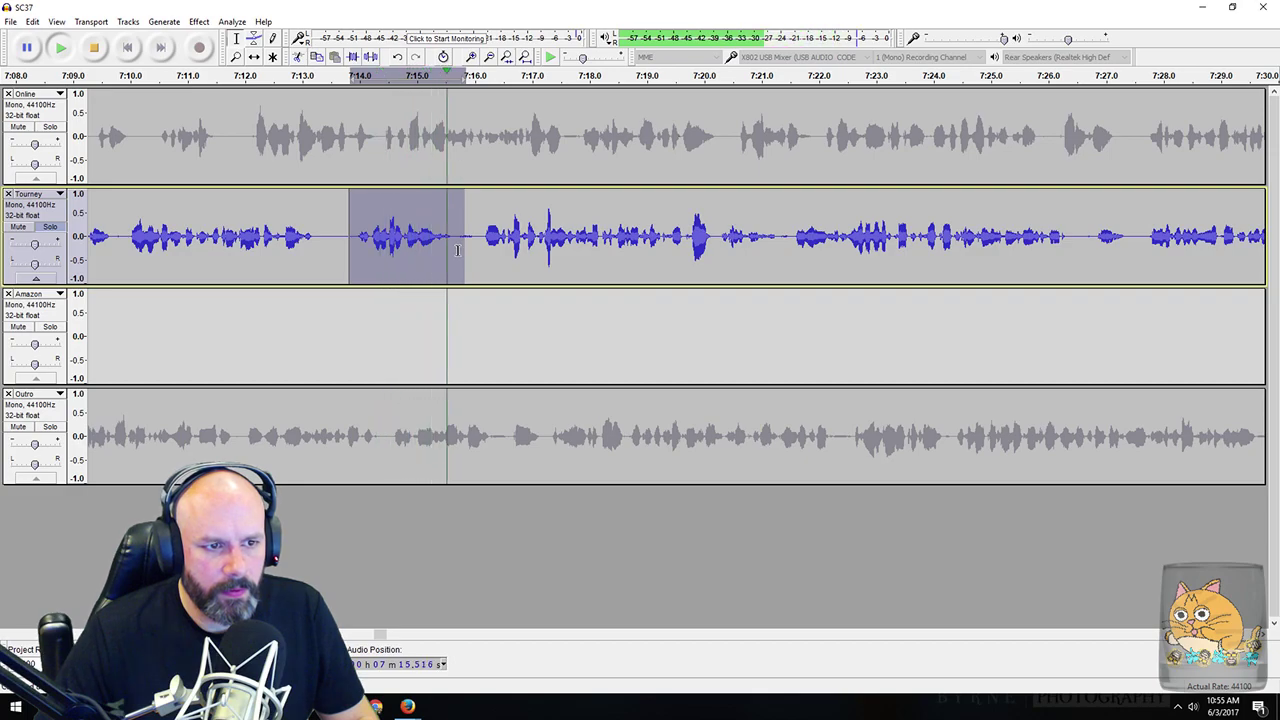
scroll(462, 247, "right", 2)
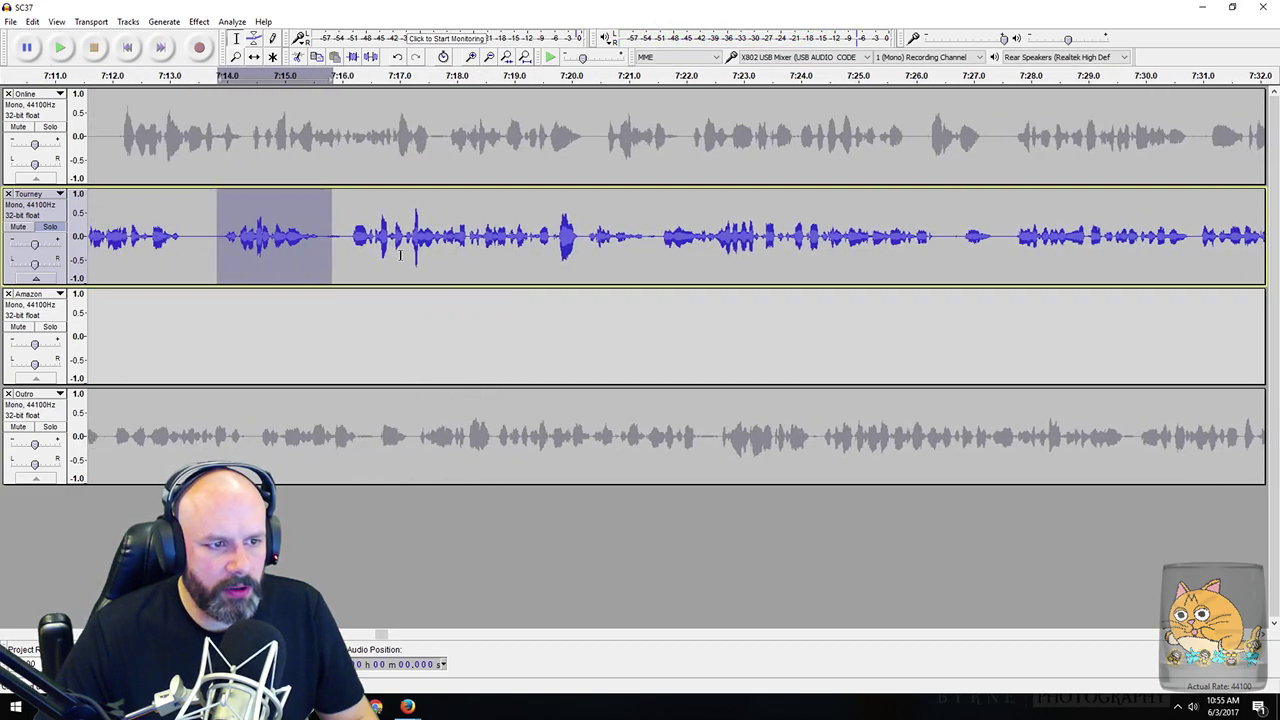
left_click_drag(322, 247, 347, 240)
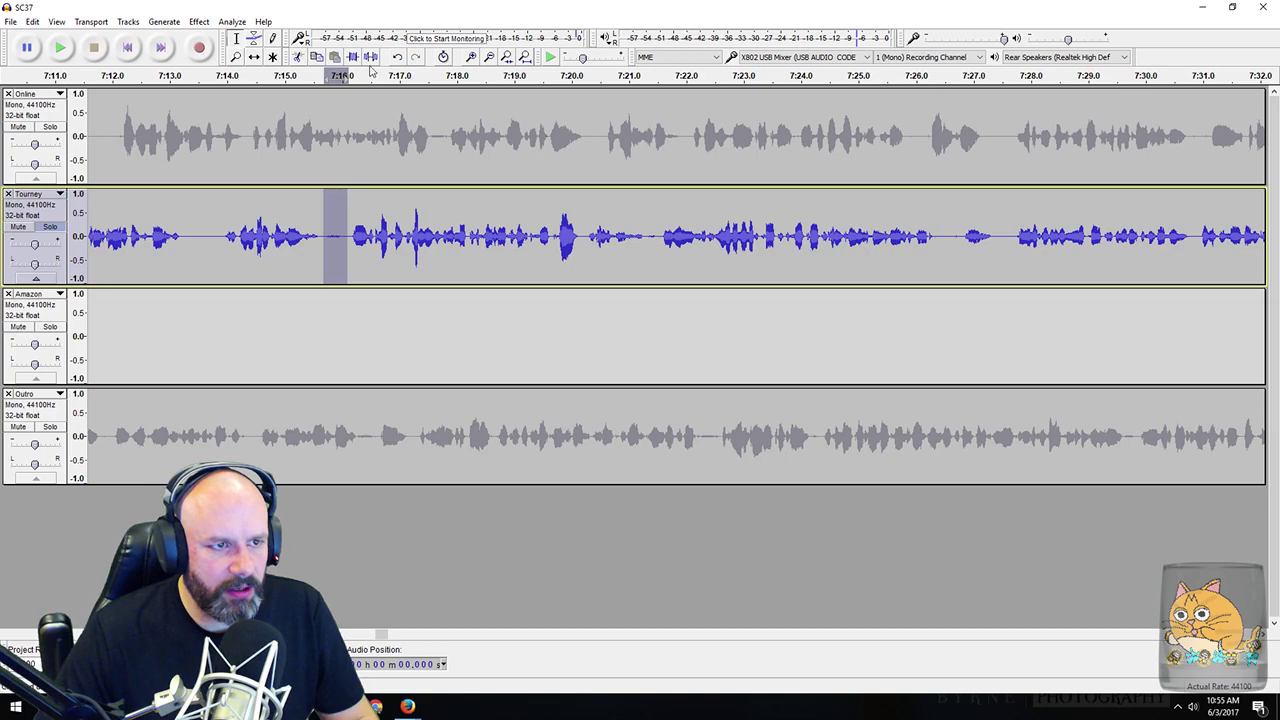
Step: Audition and delete the Tourney track's isolated sound from about 7:55.7 to 7:57.1, and audition the next sound from about 7:57.9 to 7:58.8
scroll(412, 225, "right", 10)
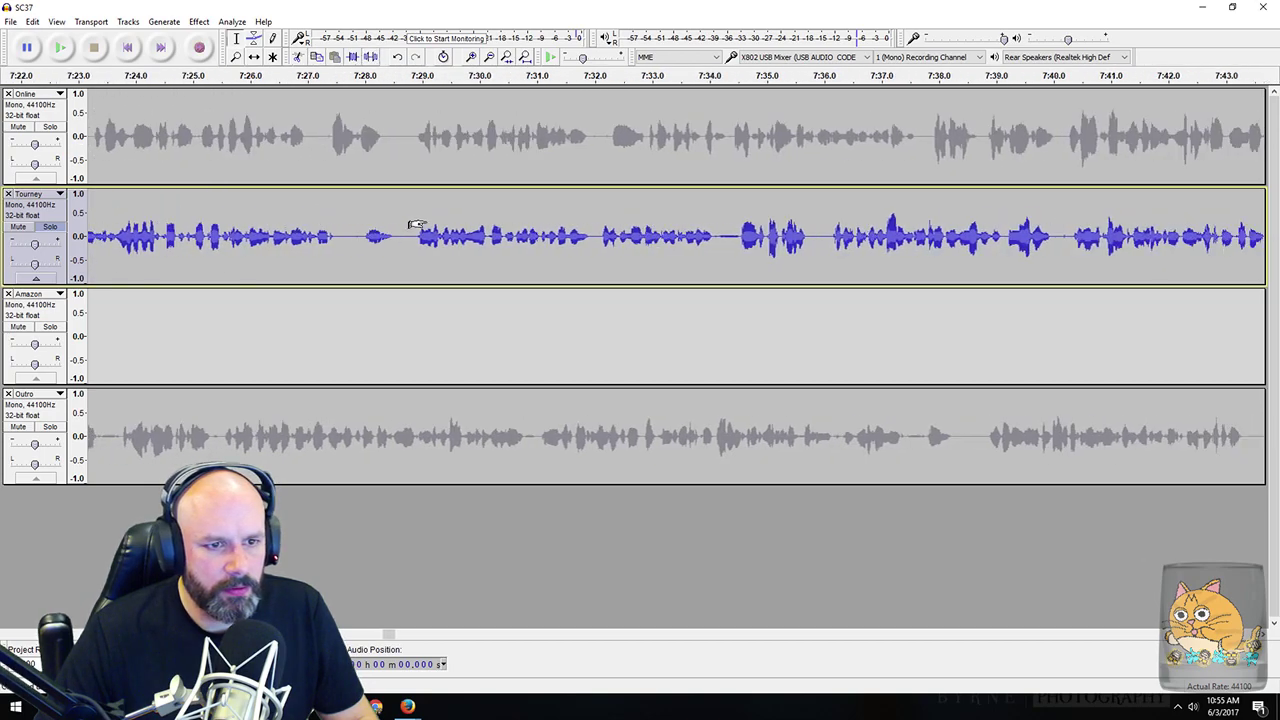
scroll(414, 225, "right", 1)
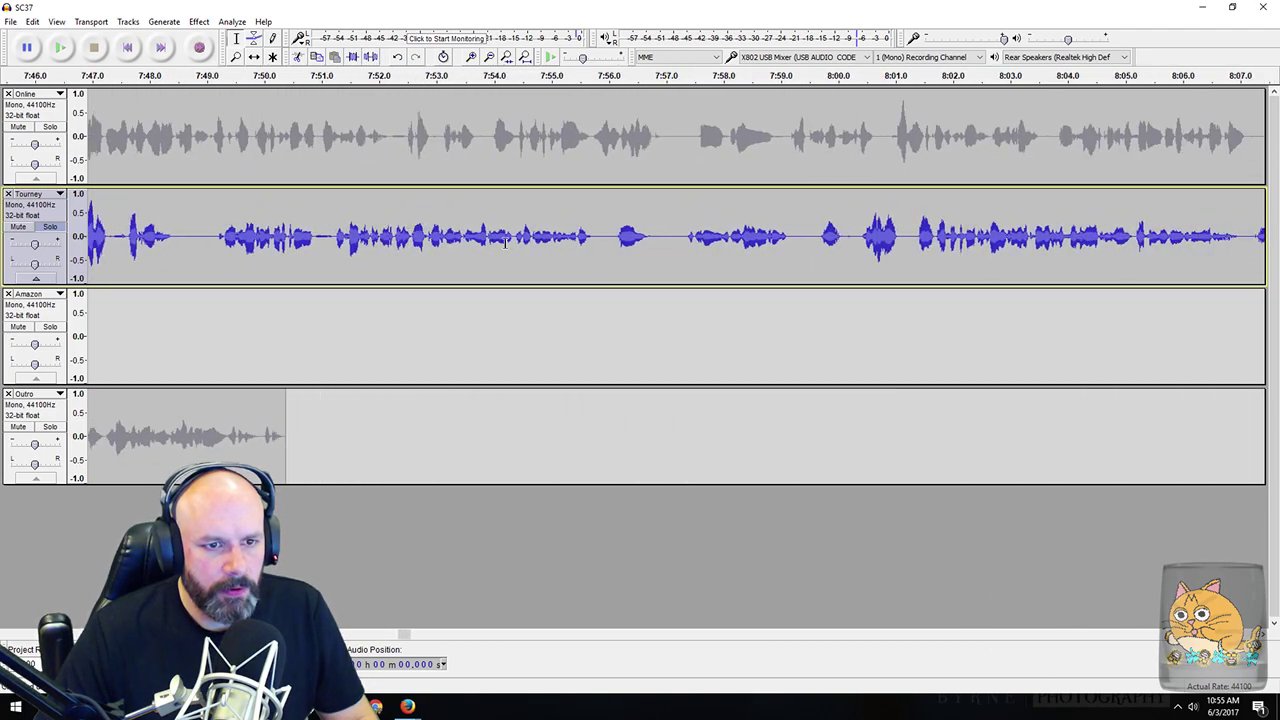
left_click_drag(614, 234, 674, 236)
key("space")
left_click_drag(590, 237, 769, 240)
key("Delete")
key("space")
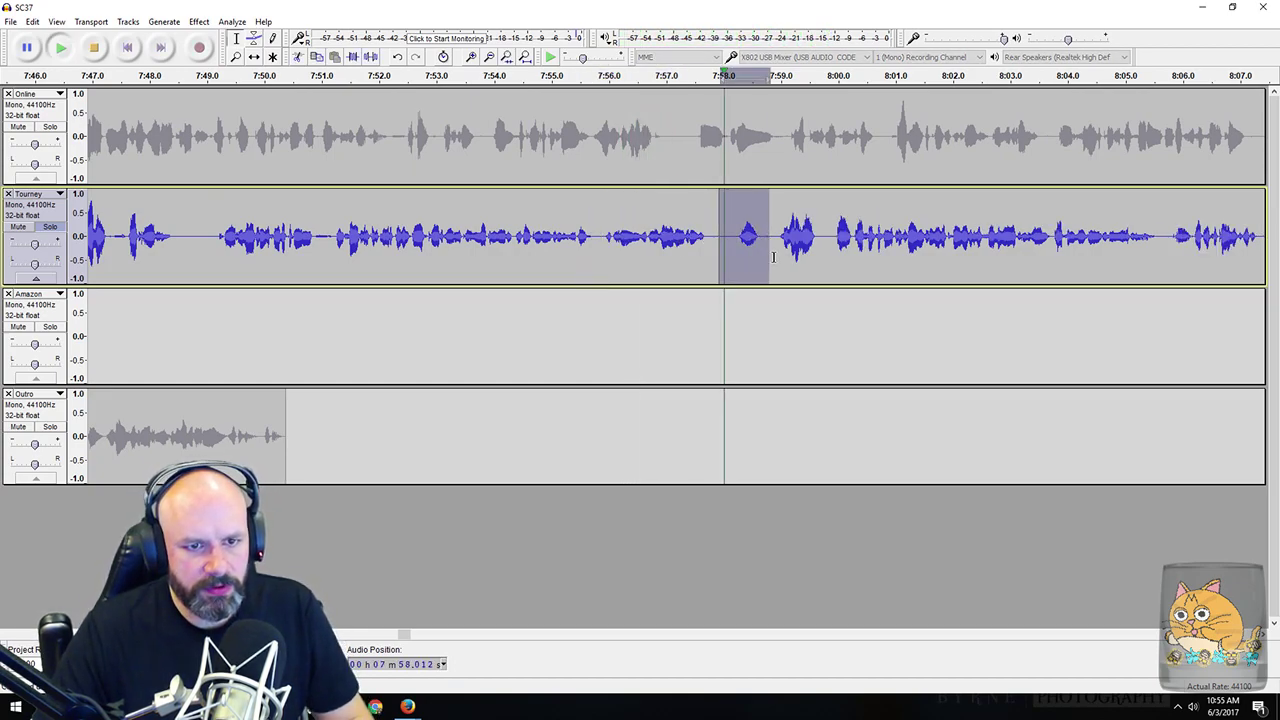
Step: Review the end of the Tourney track, switch solo from Tourney to the Amazon track, and return to the project start
scroll(700, 238, "right", 5)
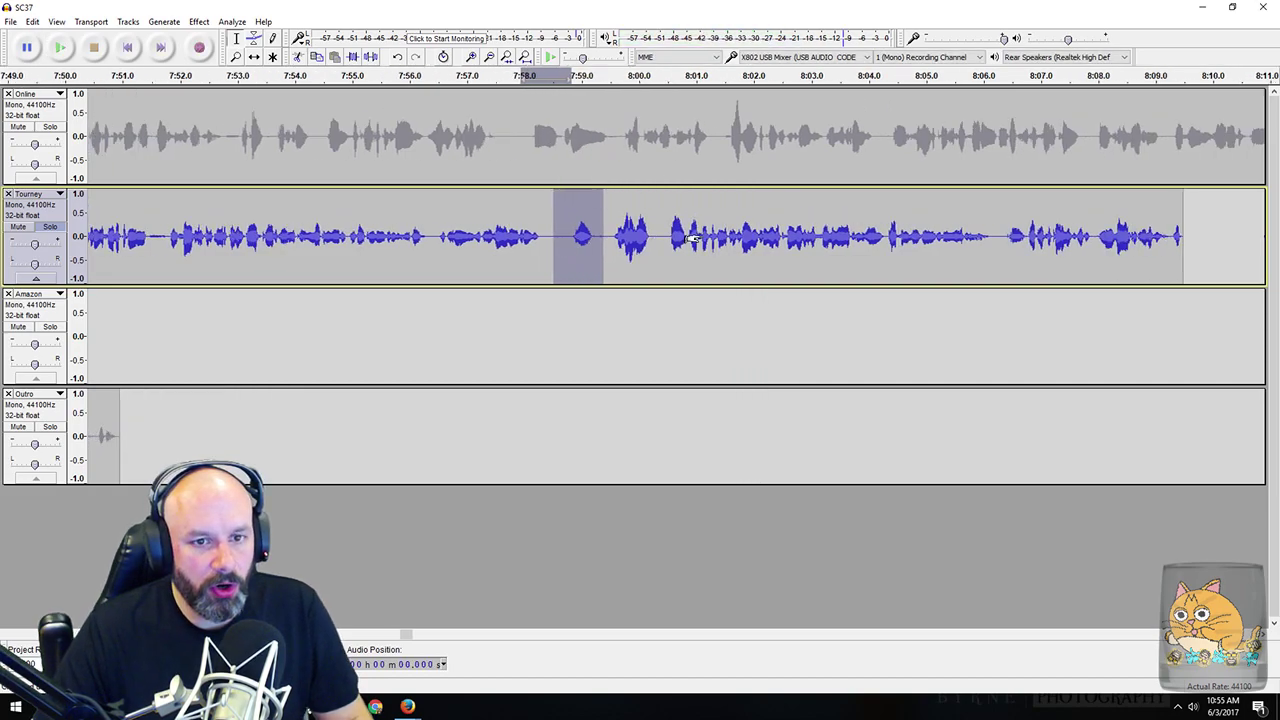
left_click(609, 323)
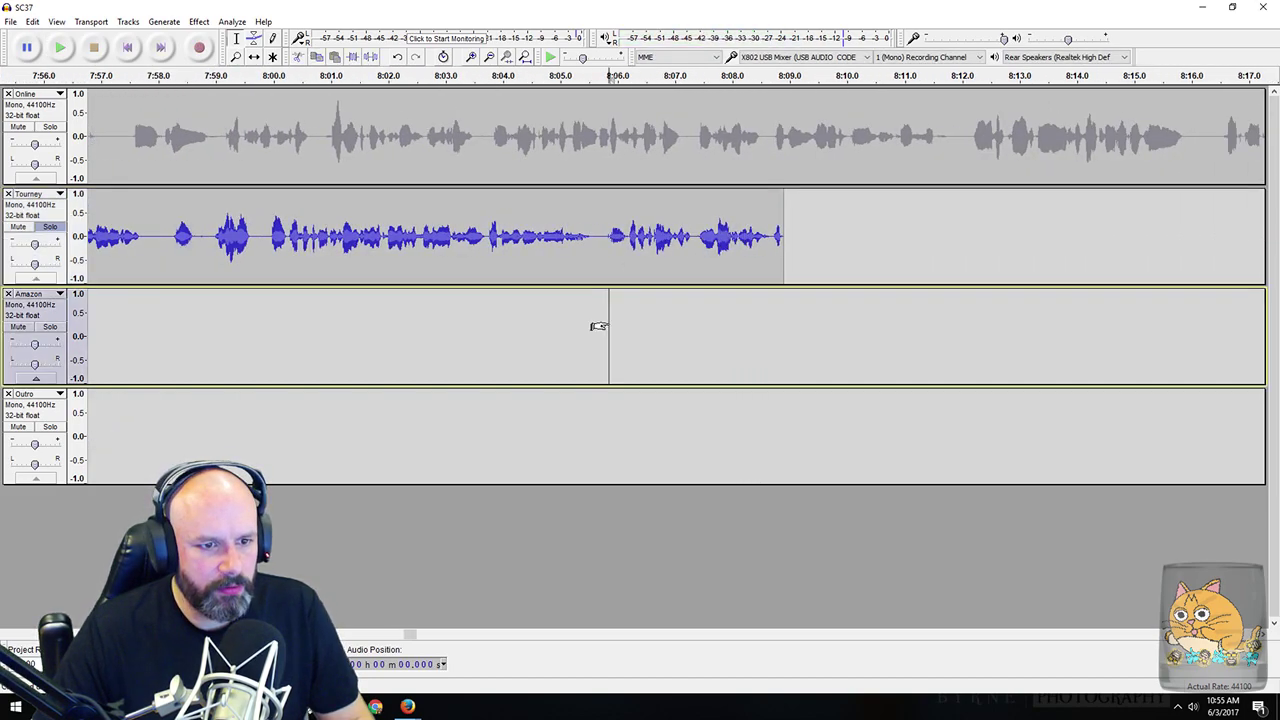
left_click(55, 227)
left_click(49, 327)
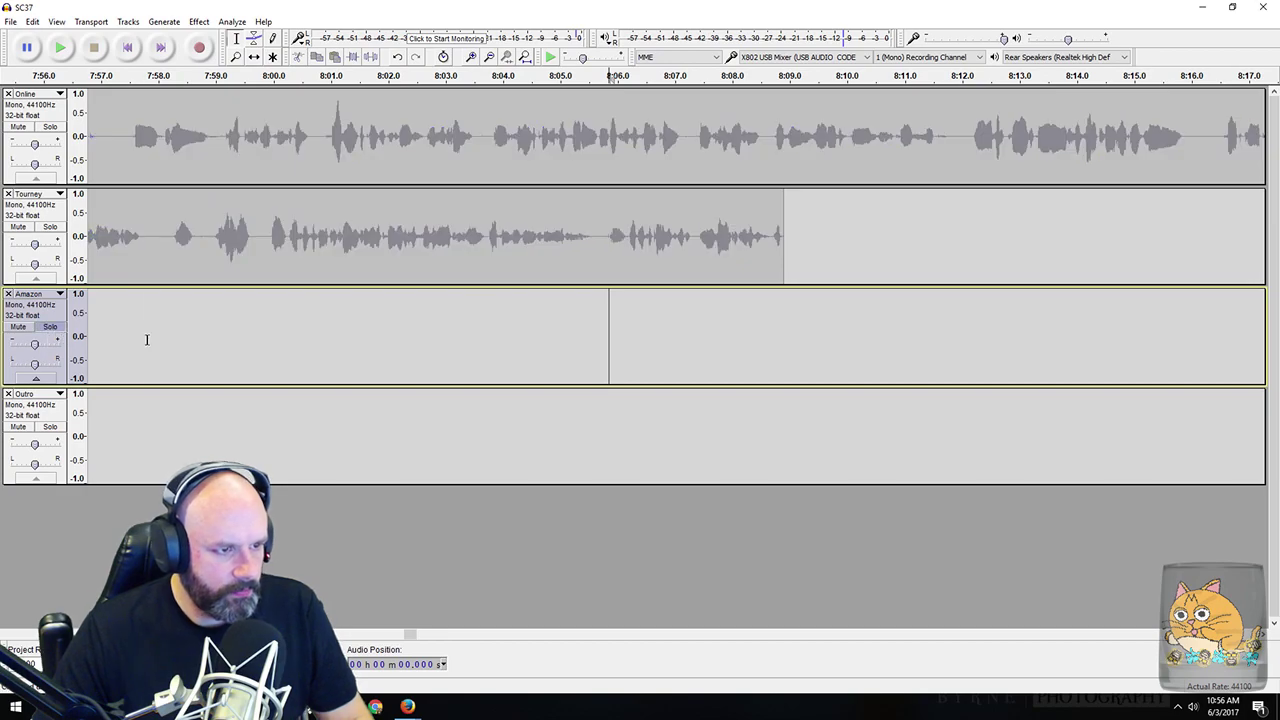
key("Home")
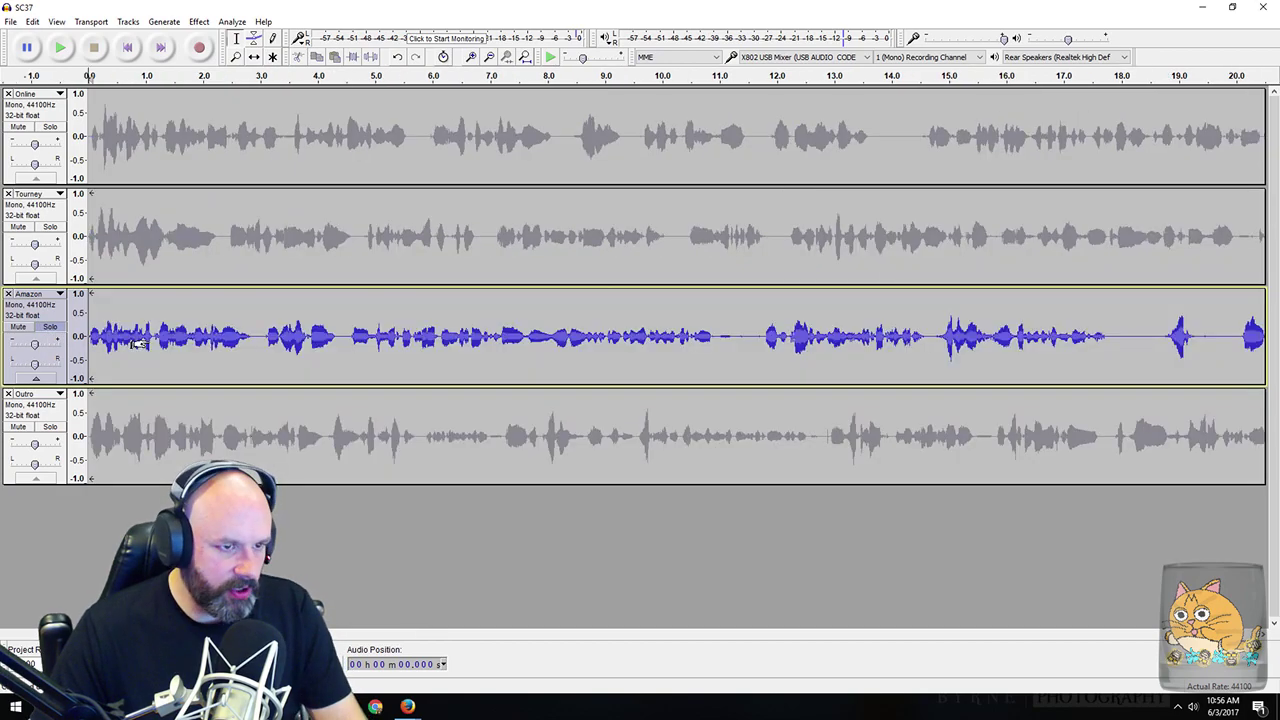
Step: Audition the Amazon track from about 18.1 to 19.6 seconds and delete the pause from about 17.9 to 18.5 seconds
scroll(248, 319, "right", 10)
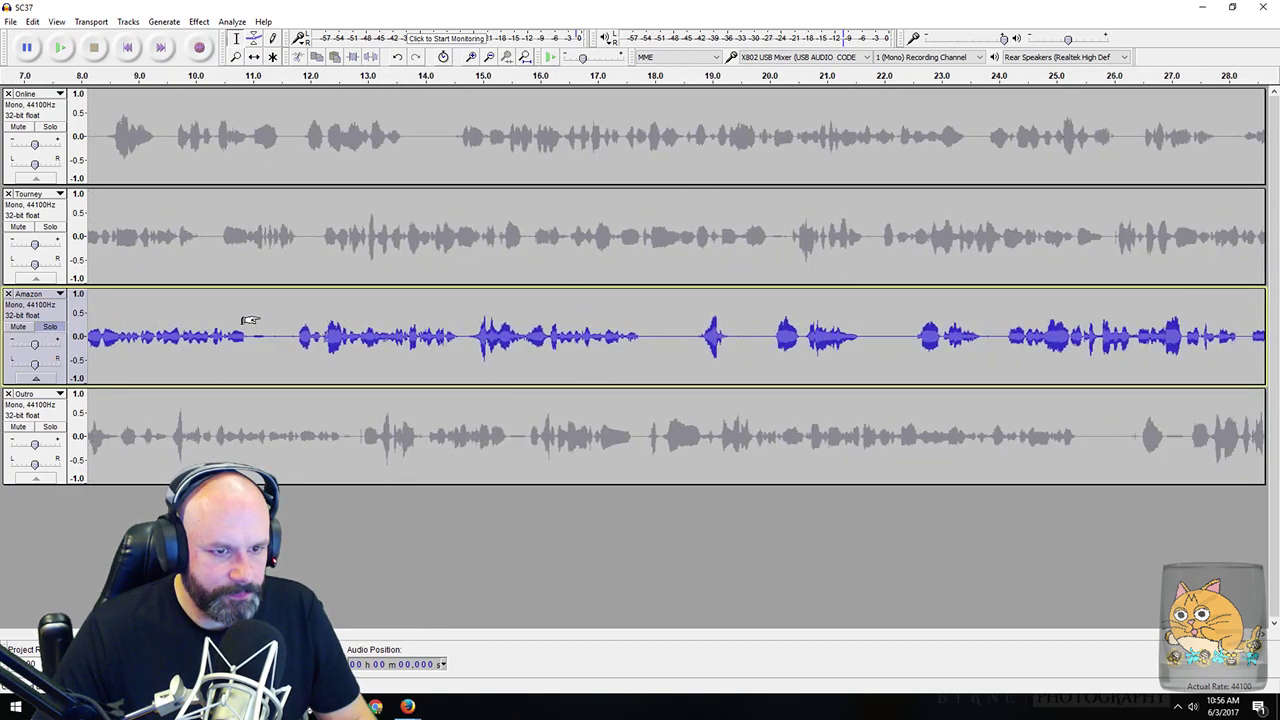
left_click_drag(608, 332, 617, 335)
key("space")
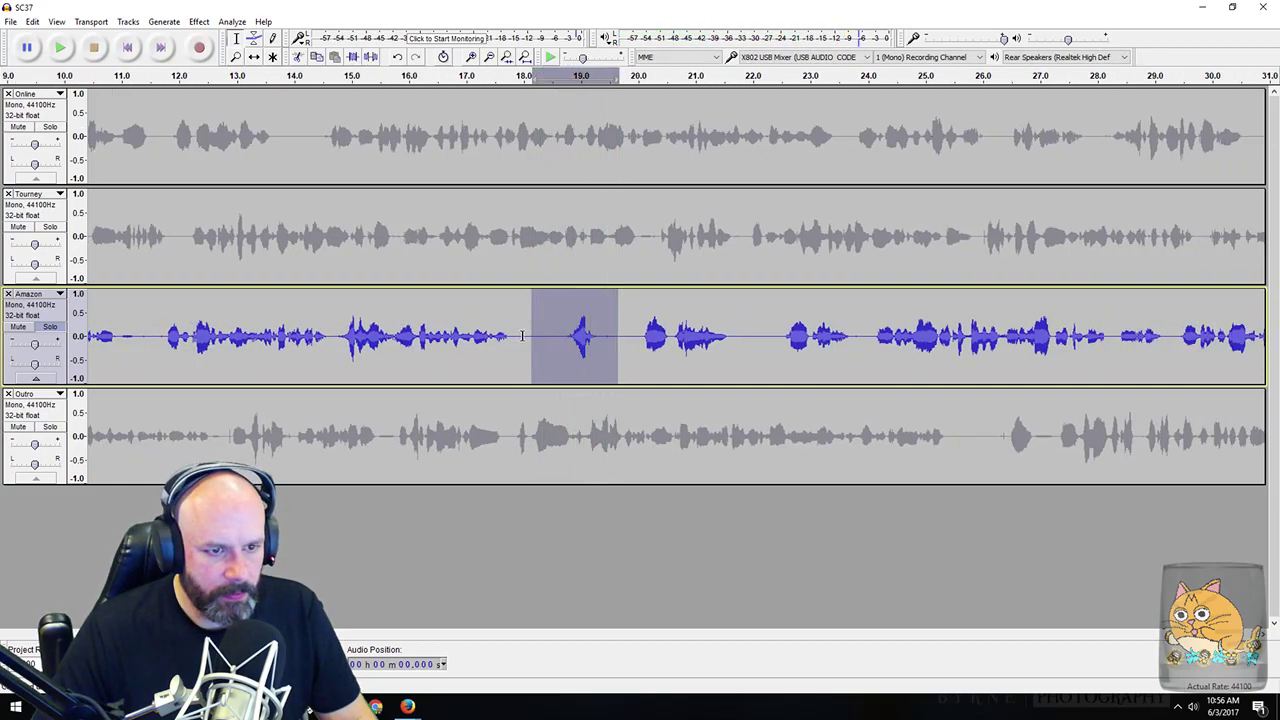
key("Delete")
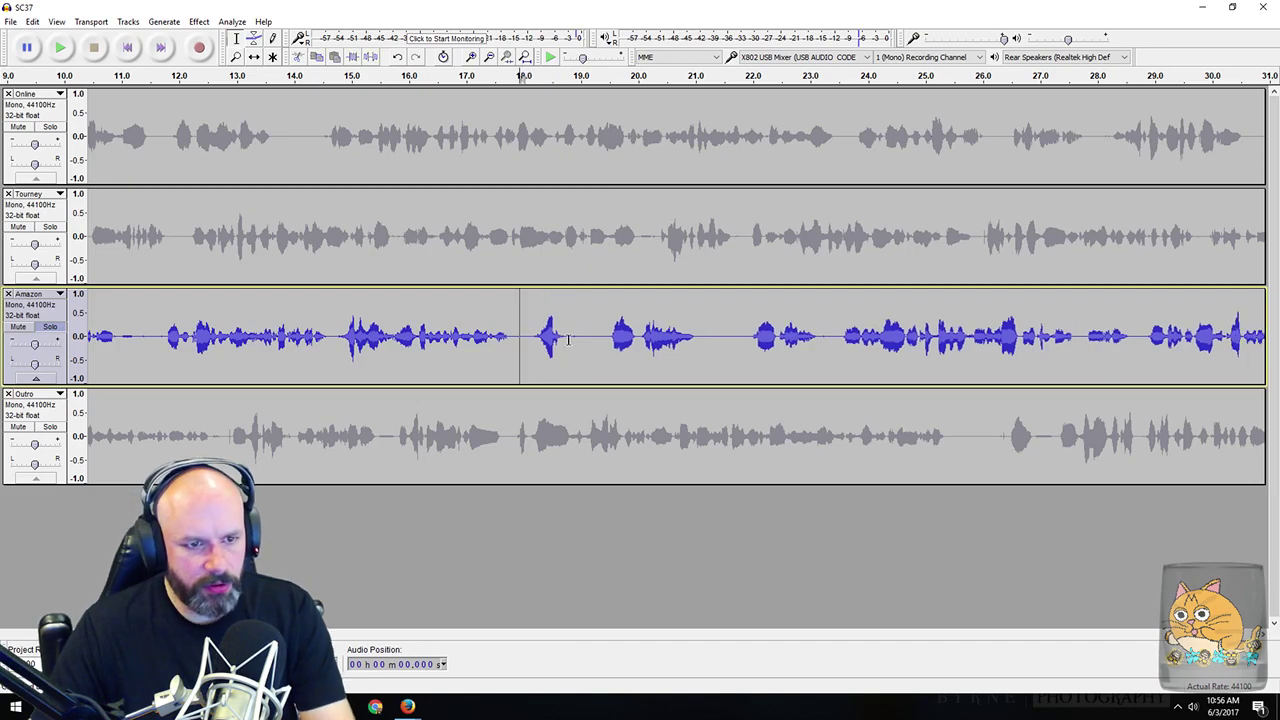
Step: Delete the Amazon track's pauses from about 18.8 to 19.3 seconds and from about 20.6 to 21.2 seconds
key("Delete")
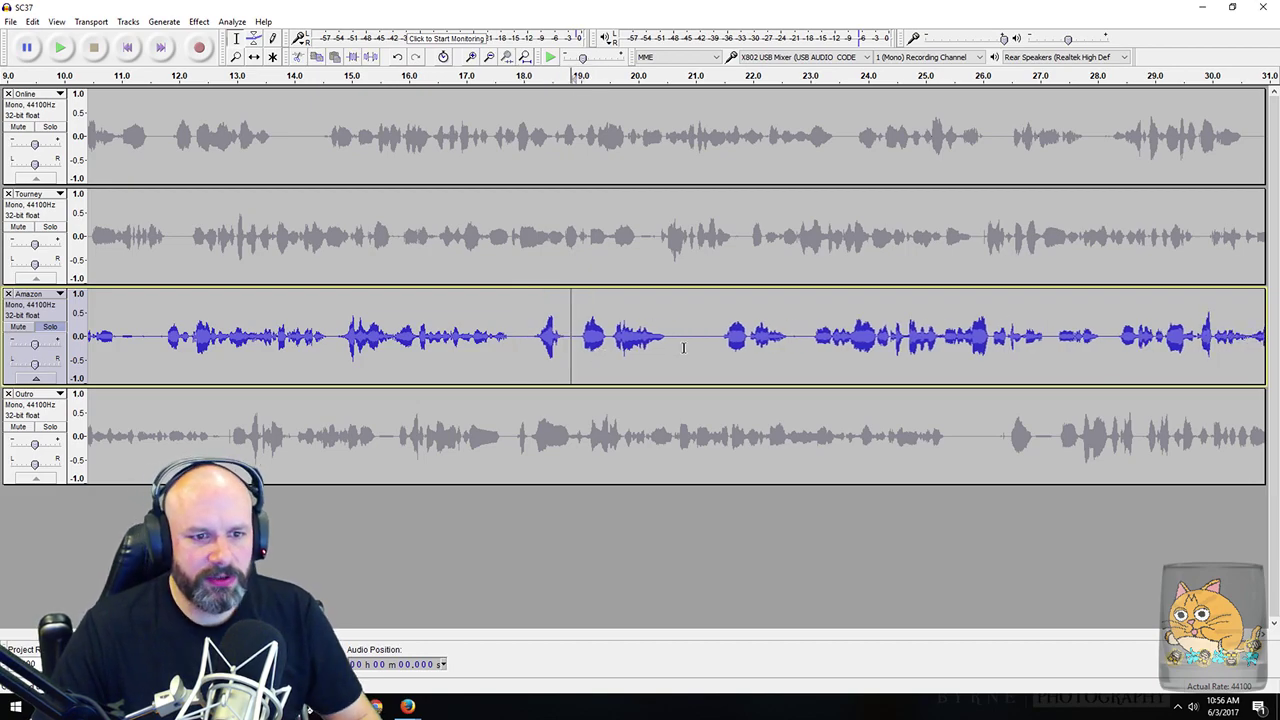
left_click_drag(703, 341, 704, 342)
key("Delete")
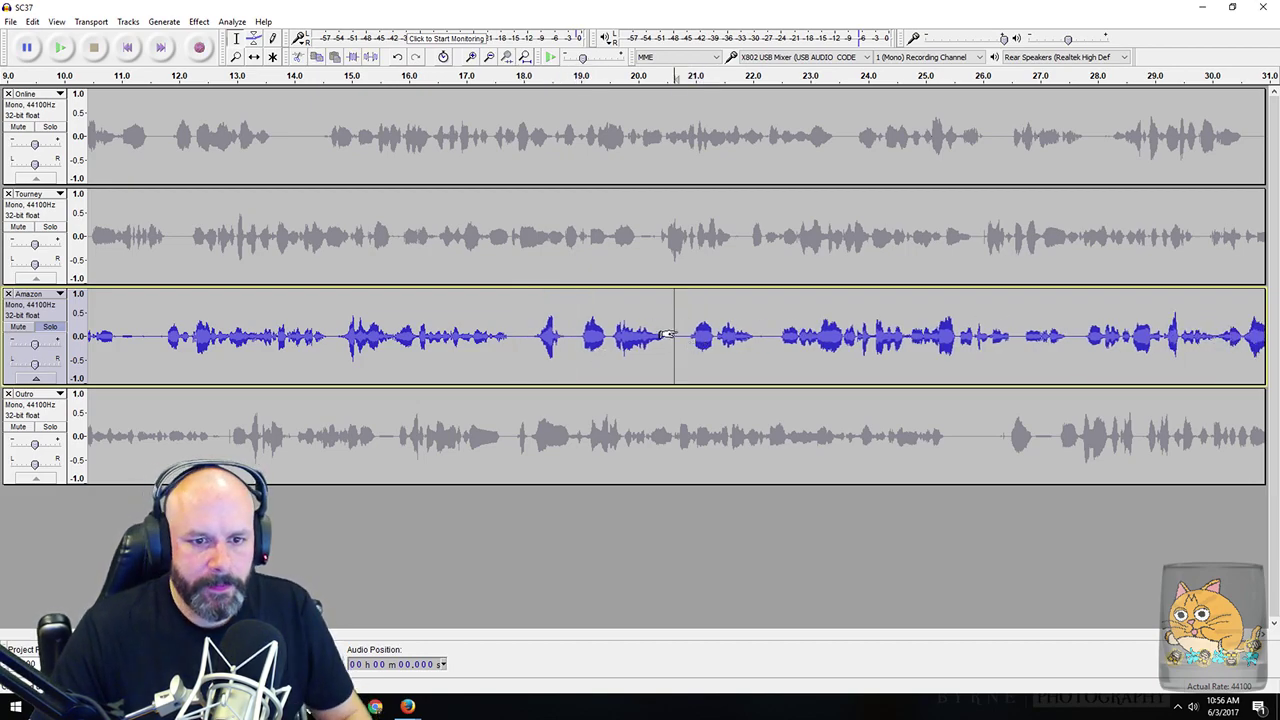
Step: Audition the Amazon track from about 1:14.4 to 1:17.9
scroll(668, 335, "right", 15)
scroll(652, 328, "right", 17)
scroll(668, 340, "right", 8)
left_click_drag(306, 360, 506, 370)
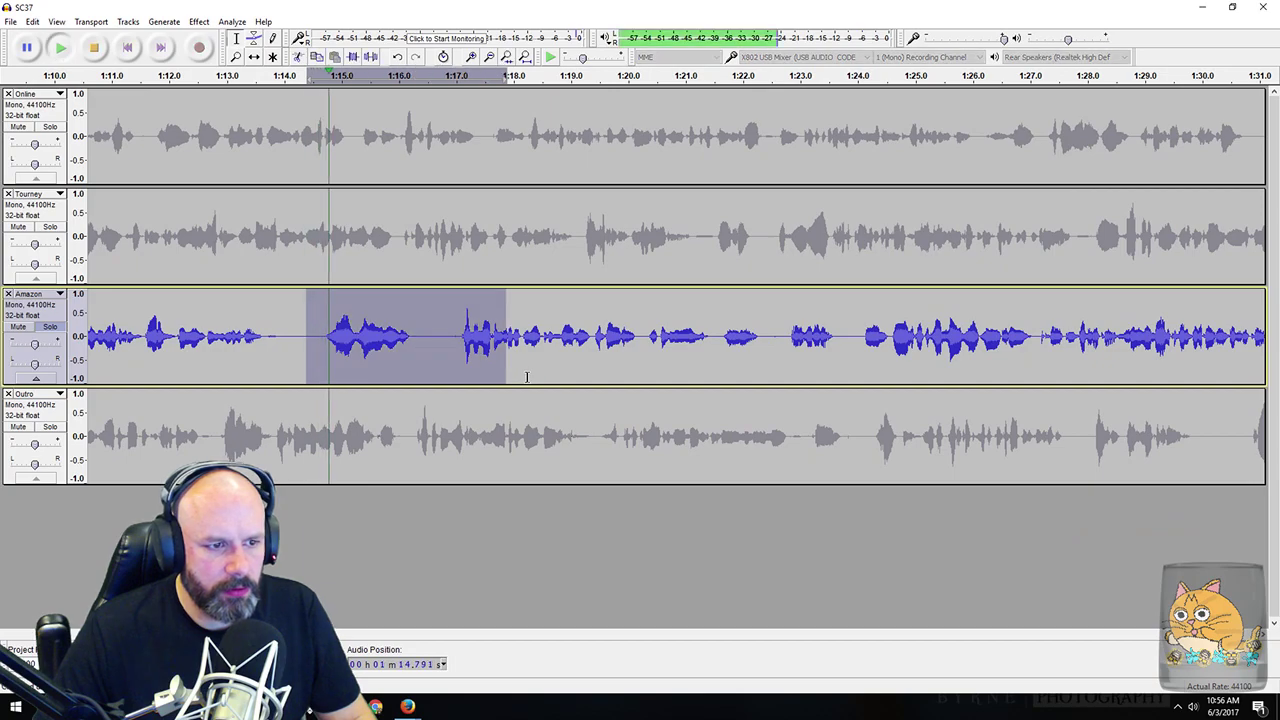
key("space")
Step: Audition the Amazon track from about 1:45.3 to 1:48.1 and delete the pause from about 1:45.5 to 1:46.1
scroll(640, 335, "right", 8)
scroll(648, 336, "right", 8)
left_click_drag(592, 340, 754, 366)
key("space")
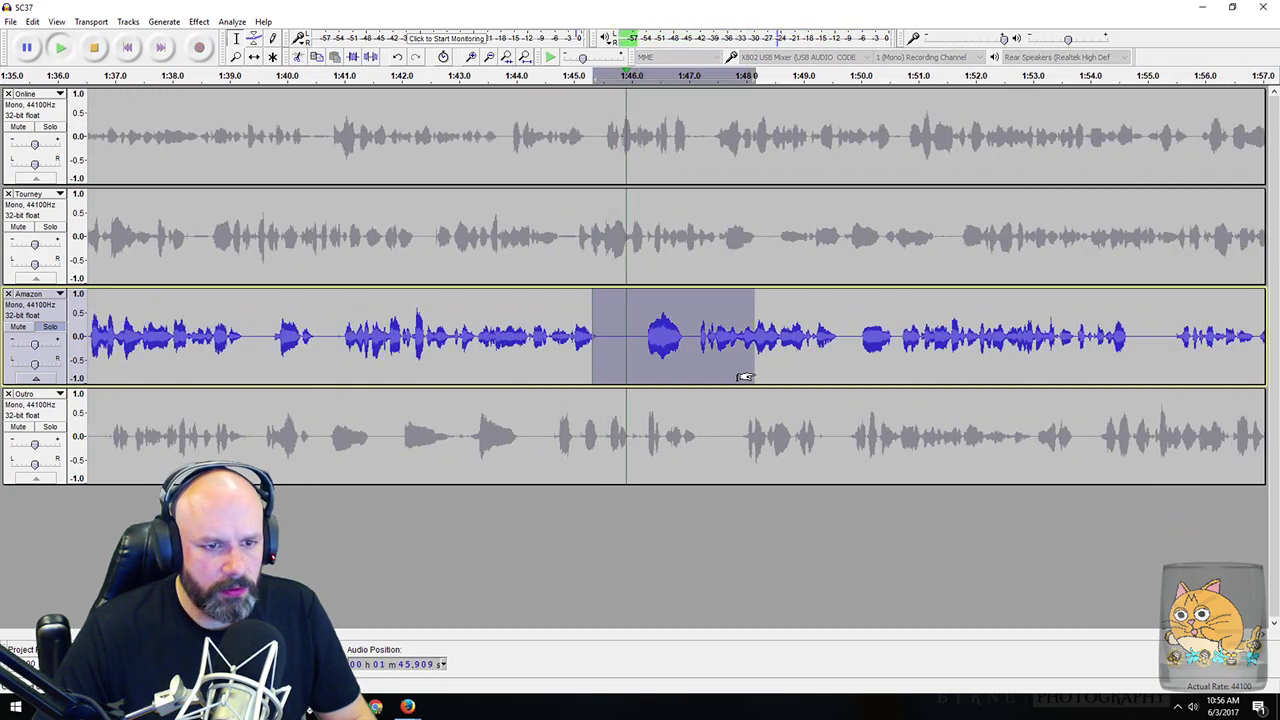
left_click(610, 333)
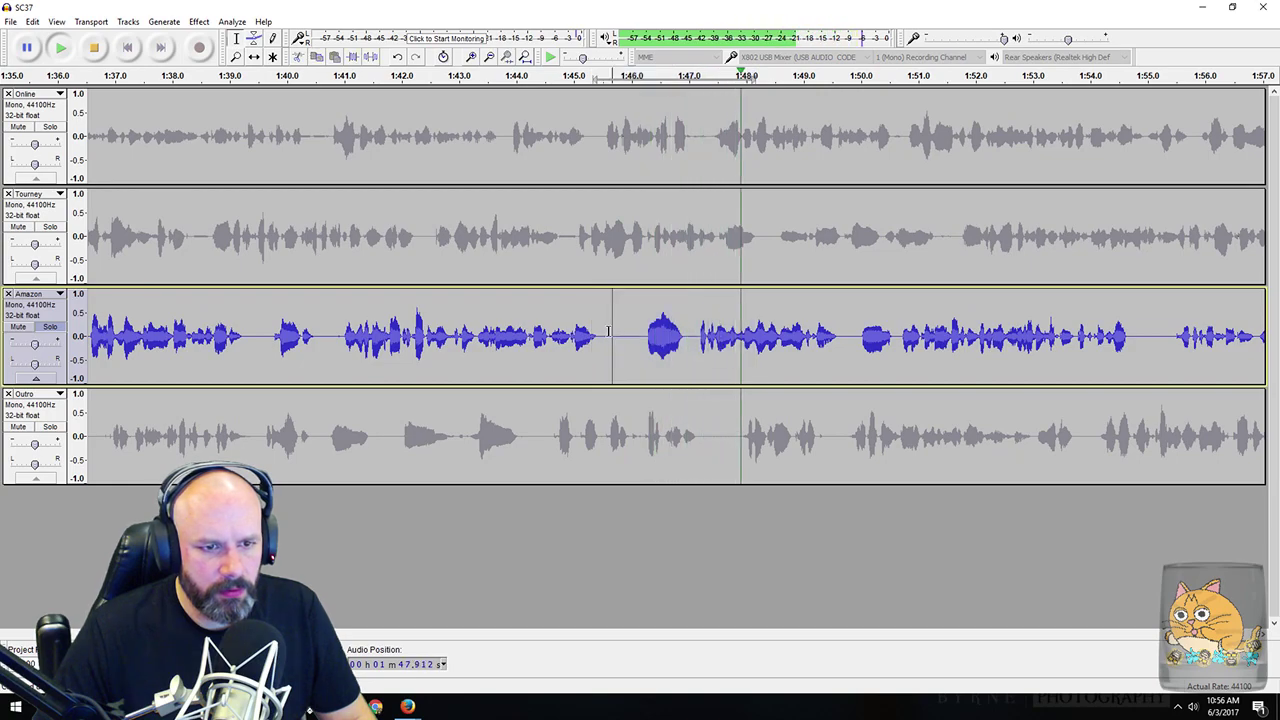
left_click_drag(604, 333, 640, 342)
key("Delete")
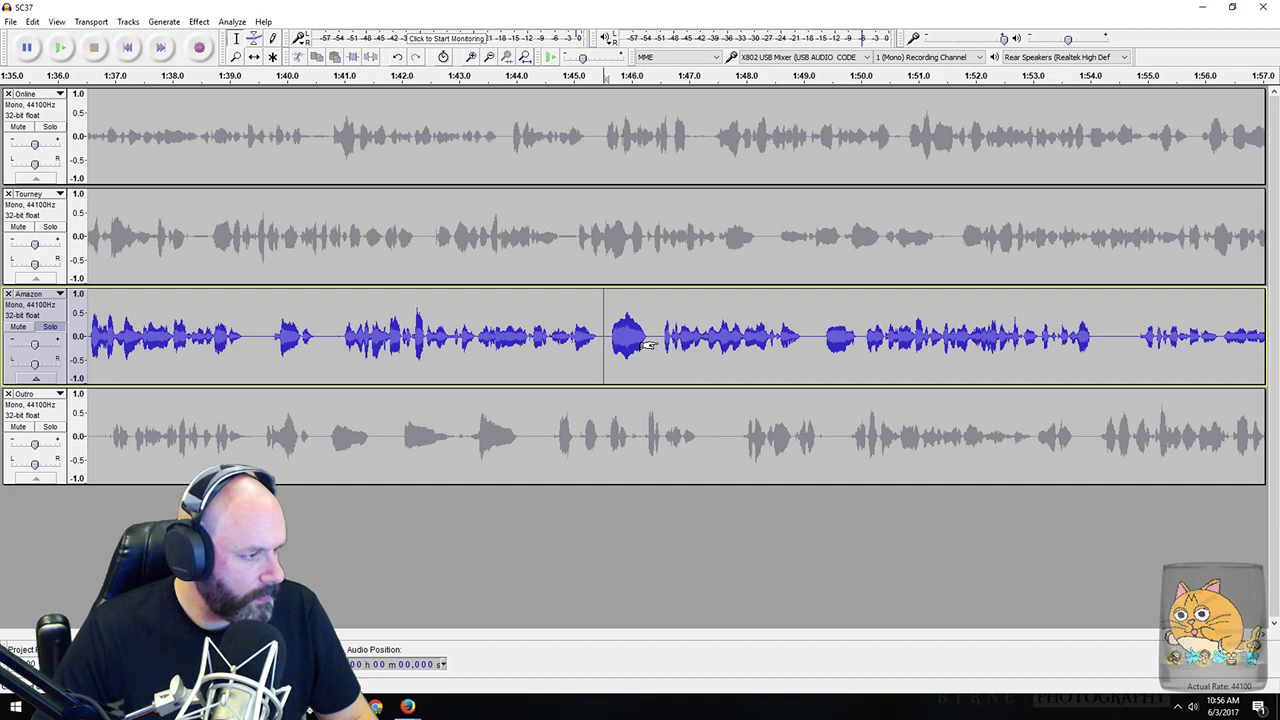
Step: Delete the Amazon track's pauses from about 1:54.3 to 1:54.6 and from about 1:56.8 to 1:57.1, auditioning the second spot
scroll(648, 343, "right", 6)
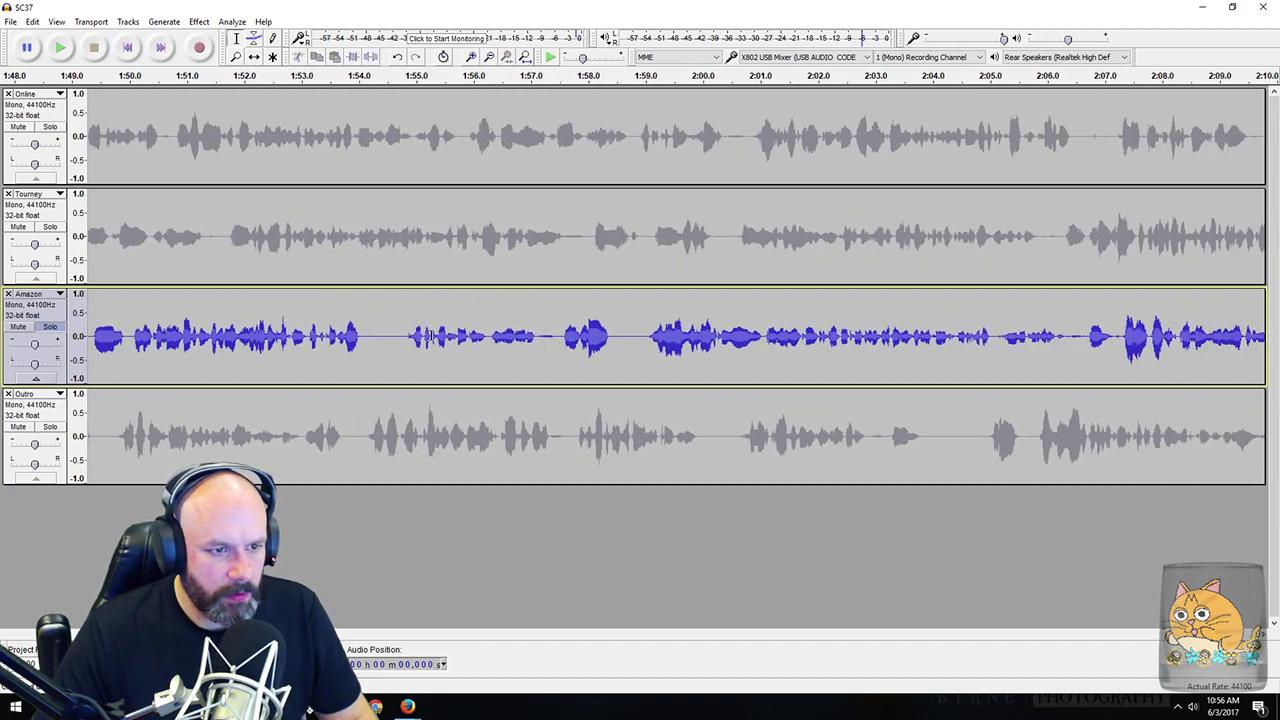
key("Delete")
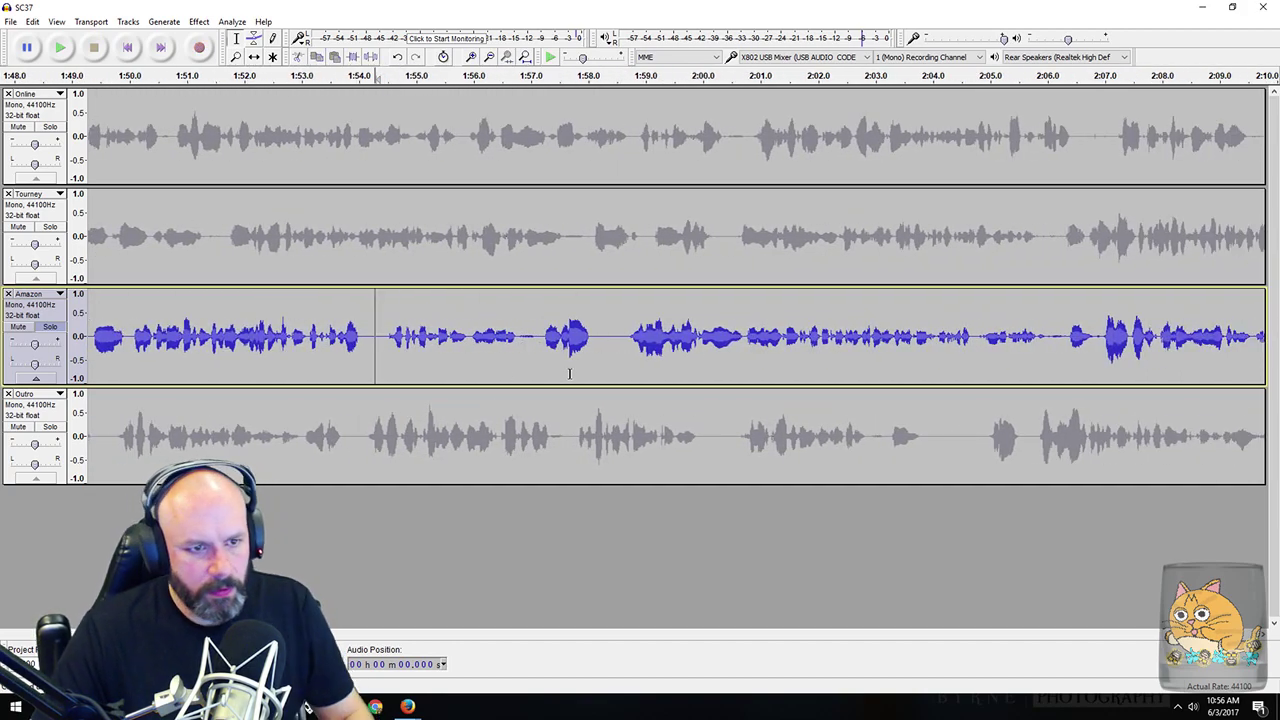
left_click_drag(517, 338, 549, 338)
key("space")
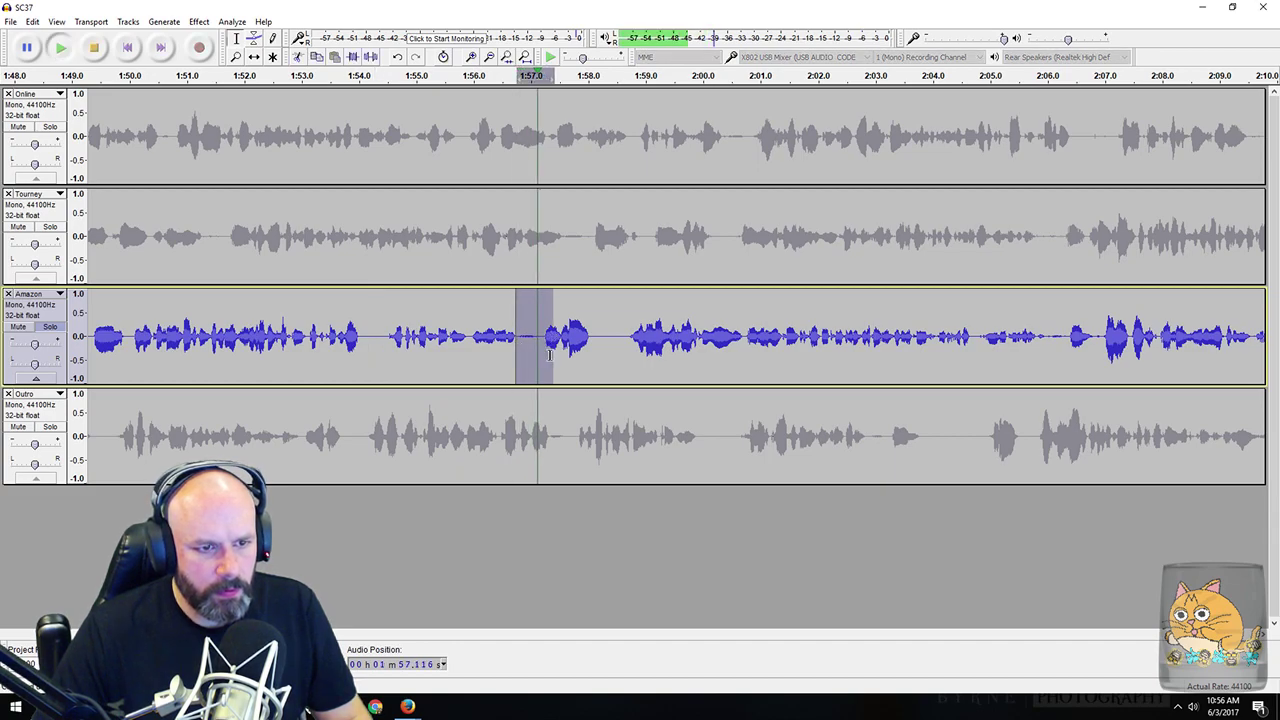
left_click(520, 338)
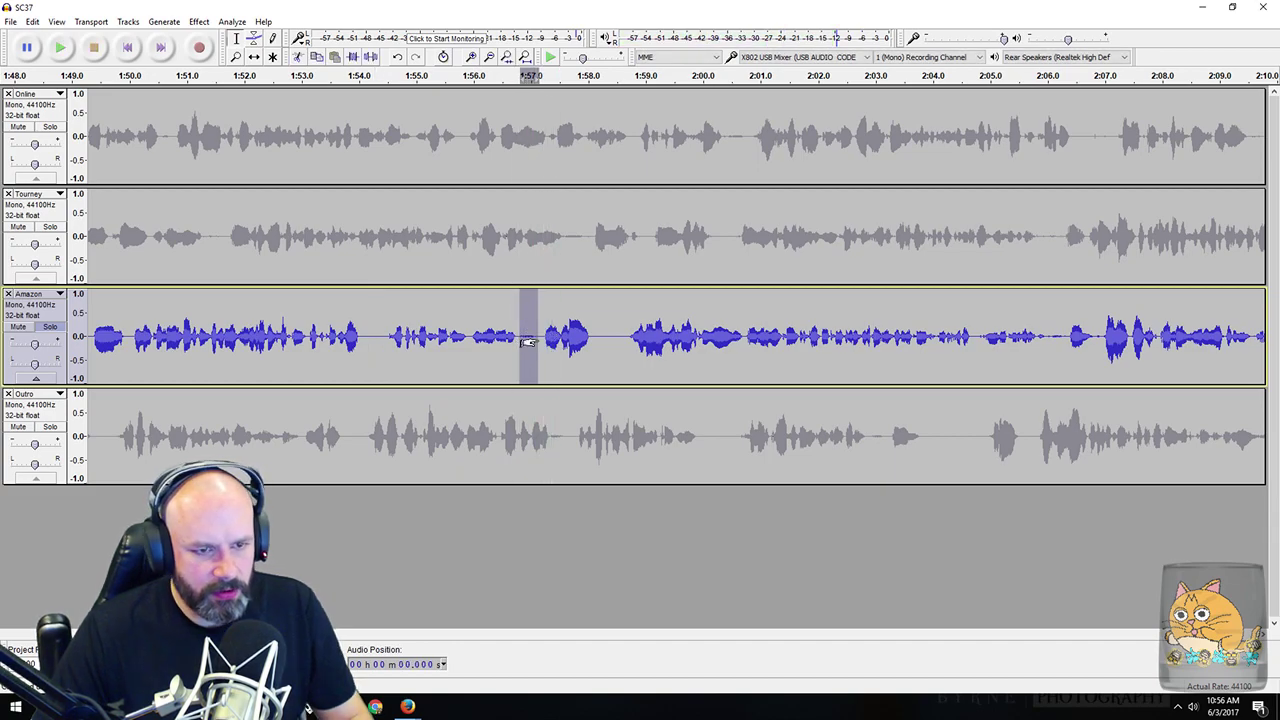
key("Delete")
key("space")
Step: Try to delete the Amazon passage from about 1:56.8 to 1:58.3, and undo that deletion
left_click_drag(510, 338, 605, 345)
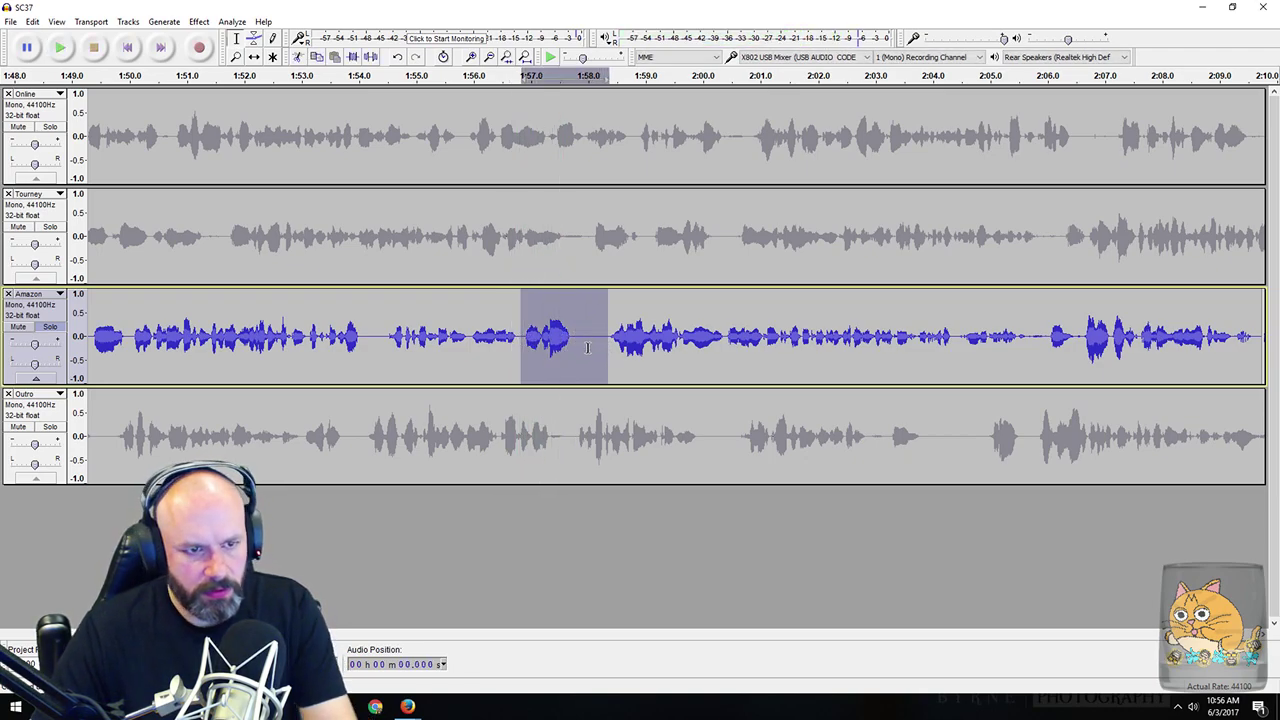
key("Delete")
key("c")
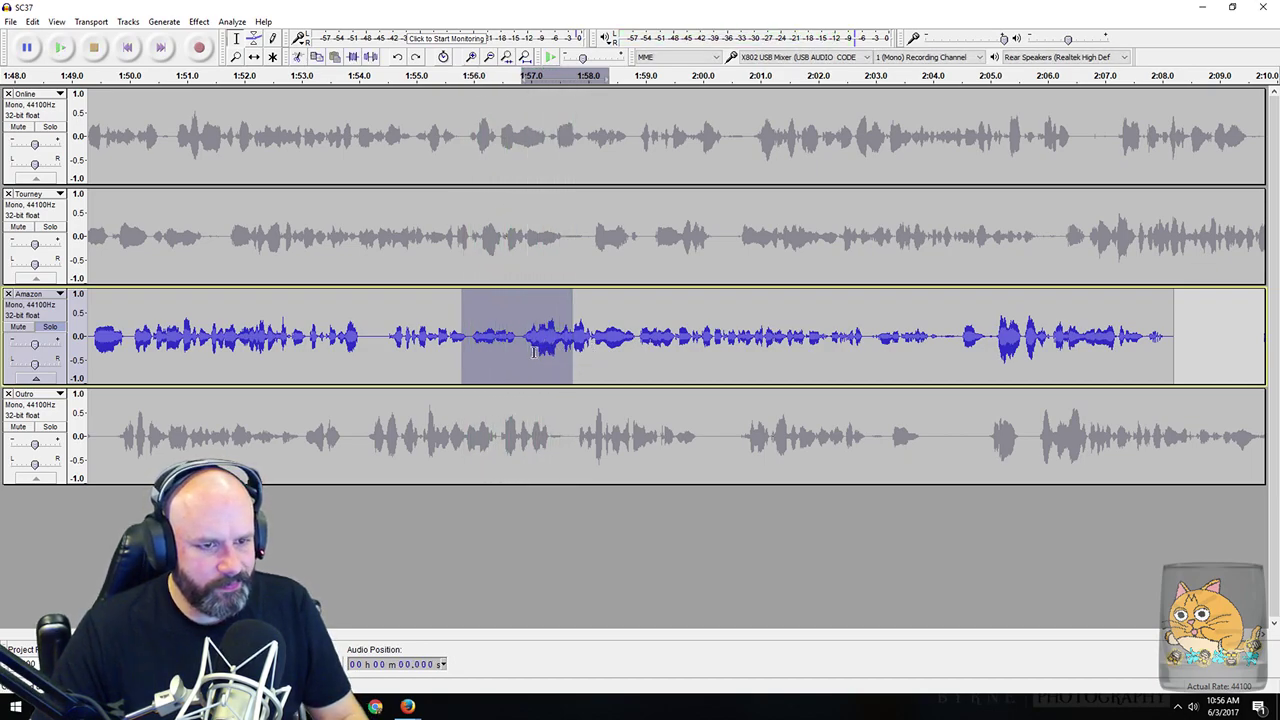
key("ctrl+z")
Step: Audition the Amazon track from about 1:55.9 to 1:59.7 and delete the pause from about 1:57.9 to 1:58.3
left_click_drag(466, 337, 686, 340)
key("space")
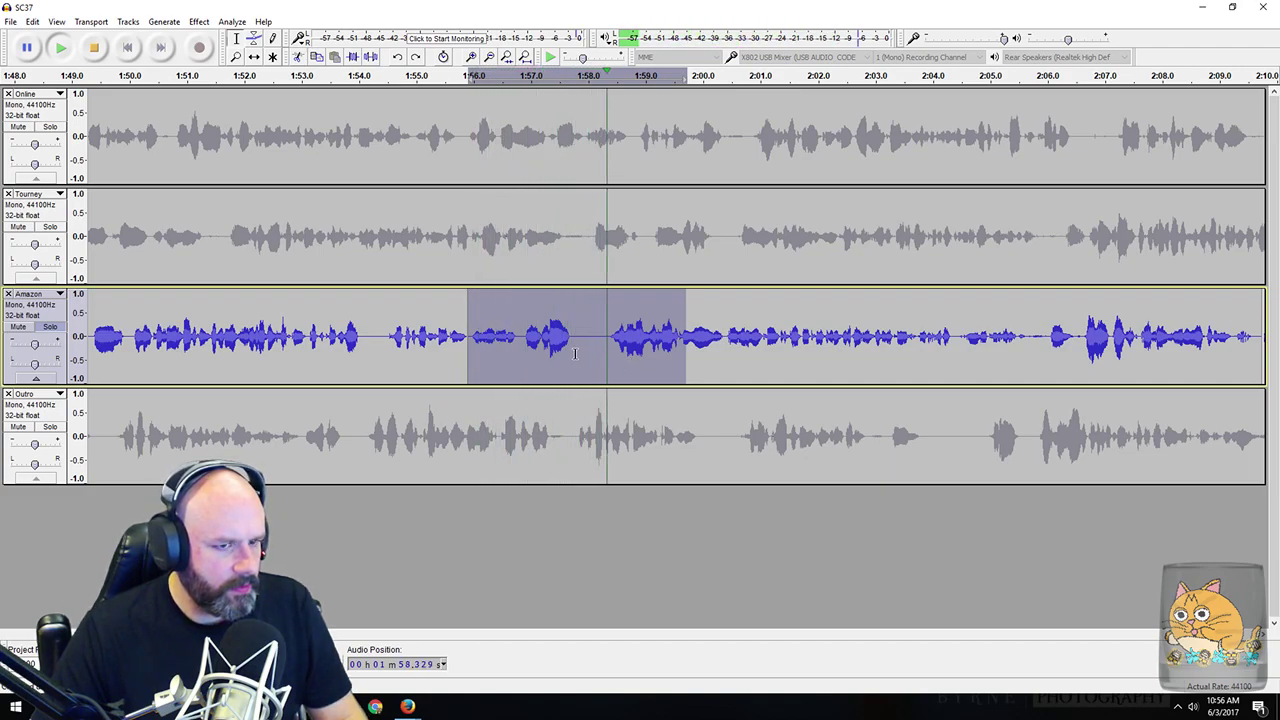
left_click_drag(584, 340, 590, 340)
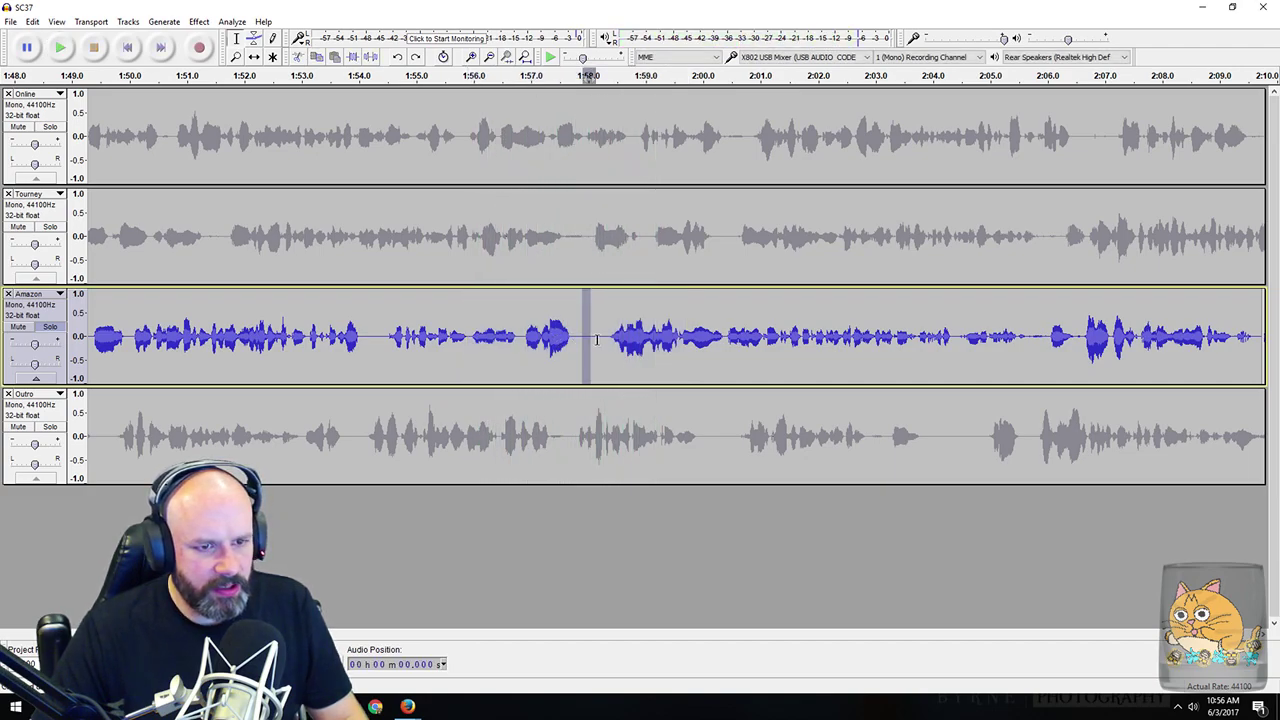
key("Delete")
Step: Unsolo the Amazon track, return to the project start and solo the Outro track
scroll(640, 345, "right", 5)
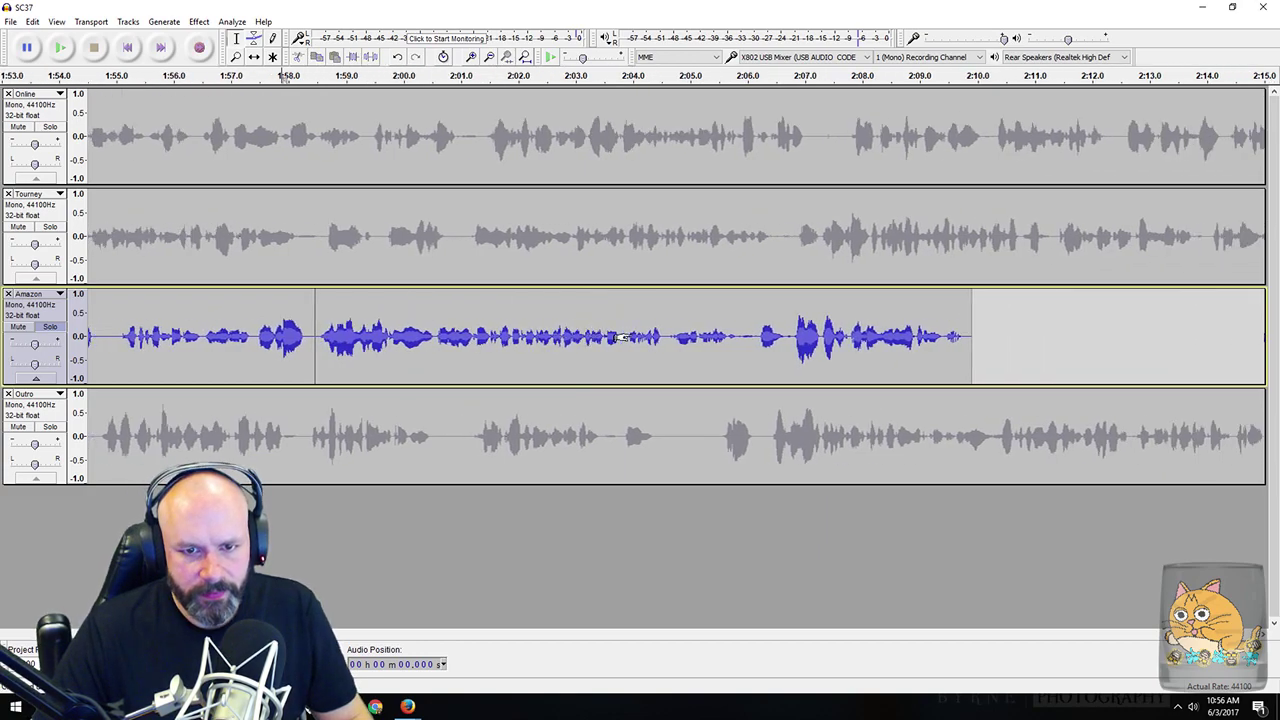
left_click(48, 328)
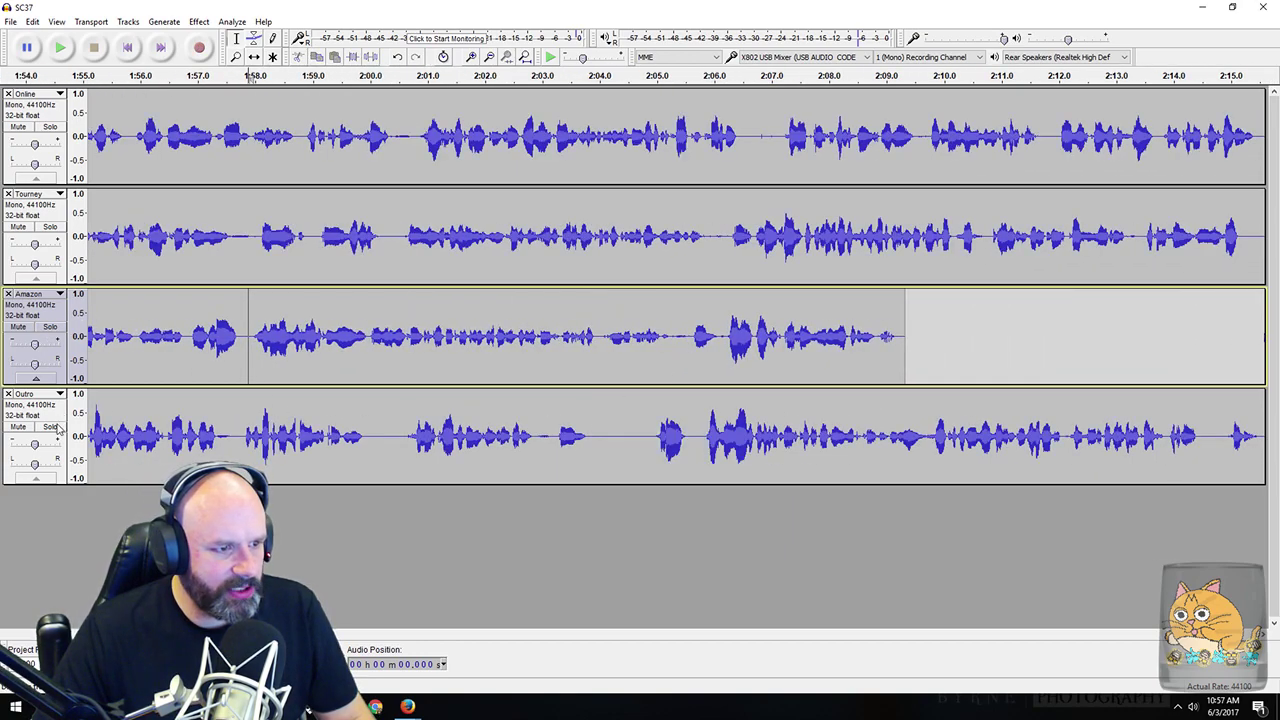
left_click(122, 436)
key("Home")
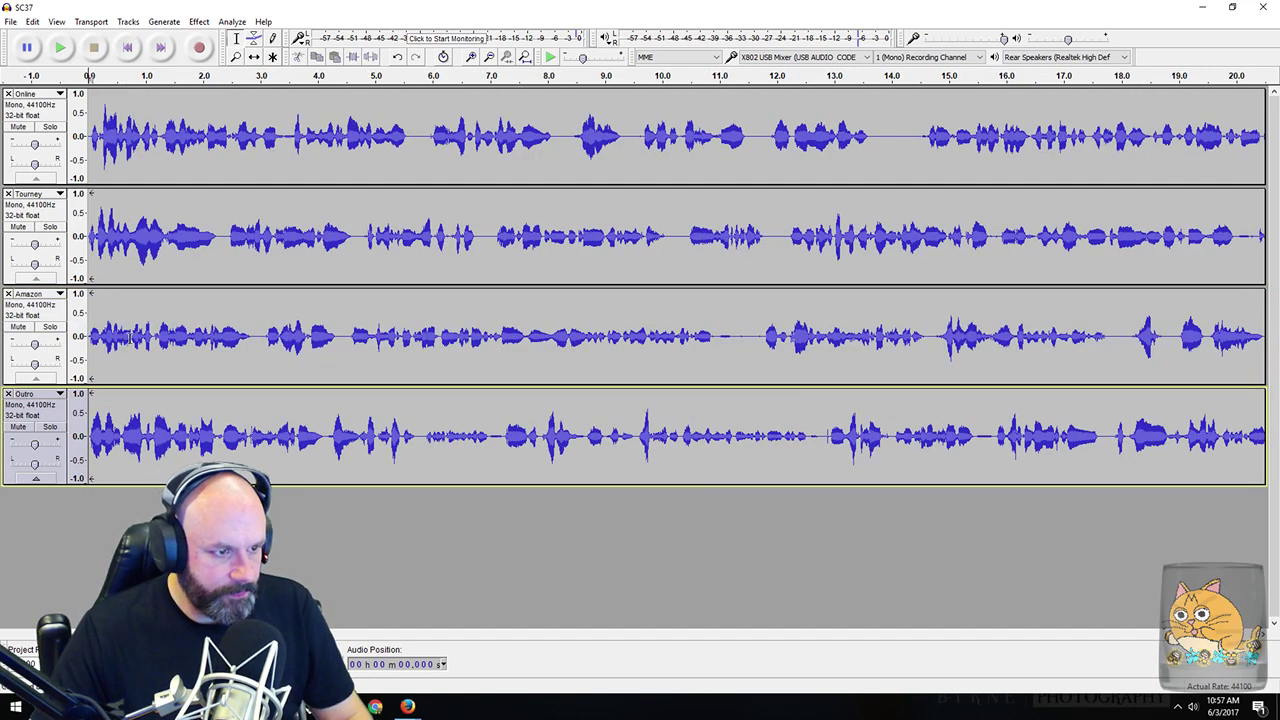
left_click(49, 427)
Step: Audition the Outro track's stray sound and delete it from about 25.8 to 27.2 seconds
scroll(375, 400, "right", 10)
left_click_drag(323, 437, 395, 447)
key("space")
key("space")
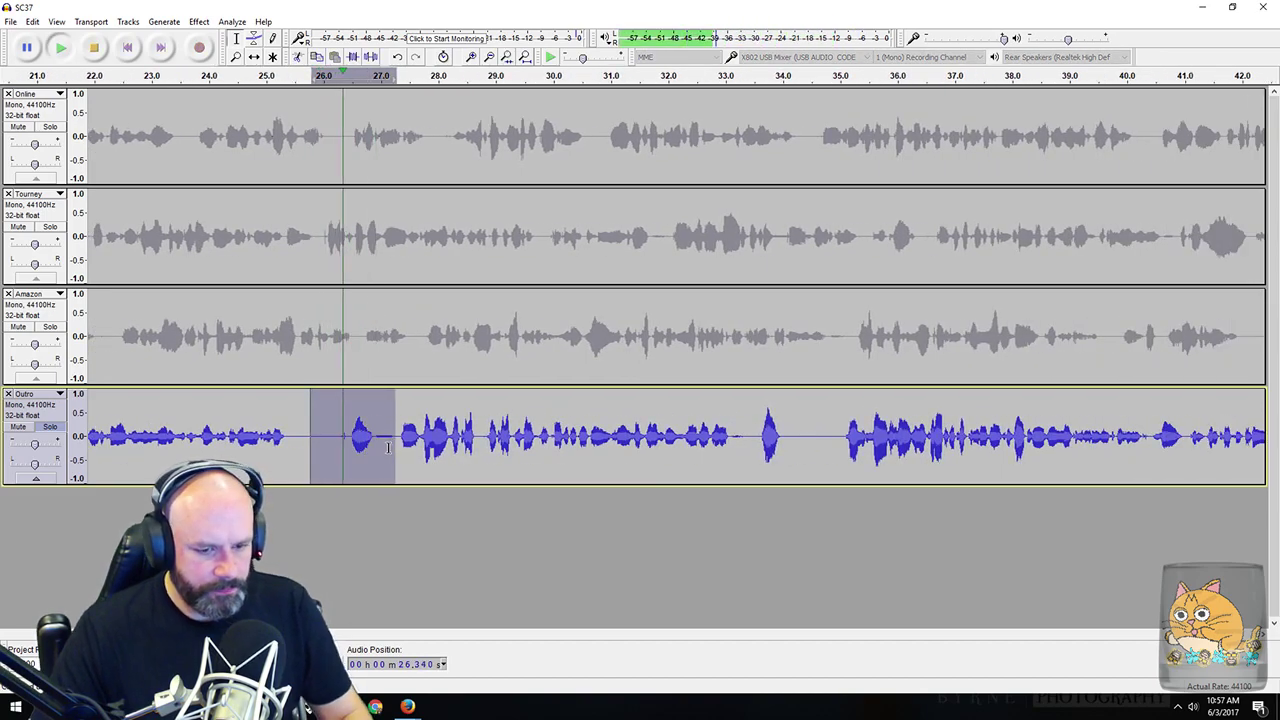
key("Delete")
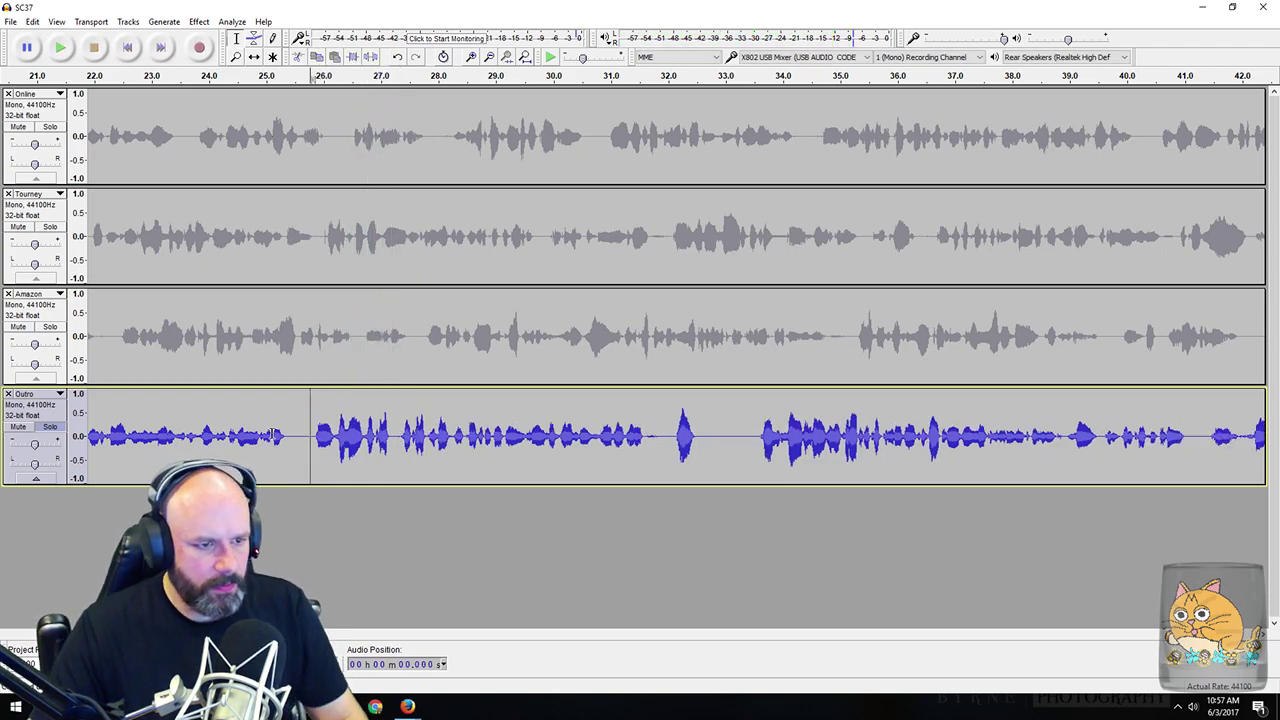
Step: Audition the Outro track from about 25.3 to 26.9 seconds and delete the pause from about 25.4 to 25.7 seconds
left_click_drag(285, 435, 375, 440)
key("space")
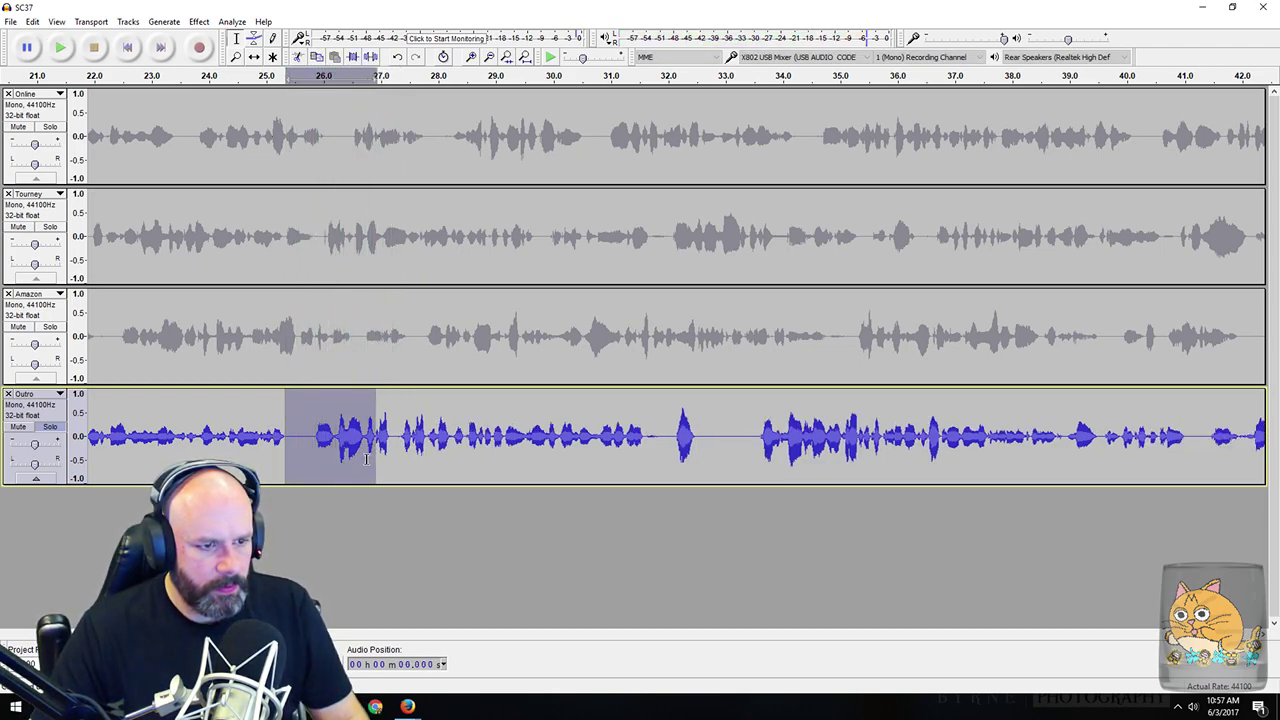
left_click(307, 441)
key("Delete")
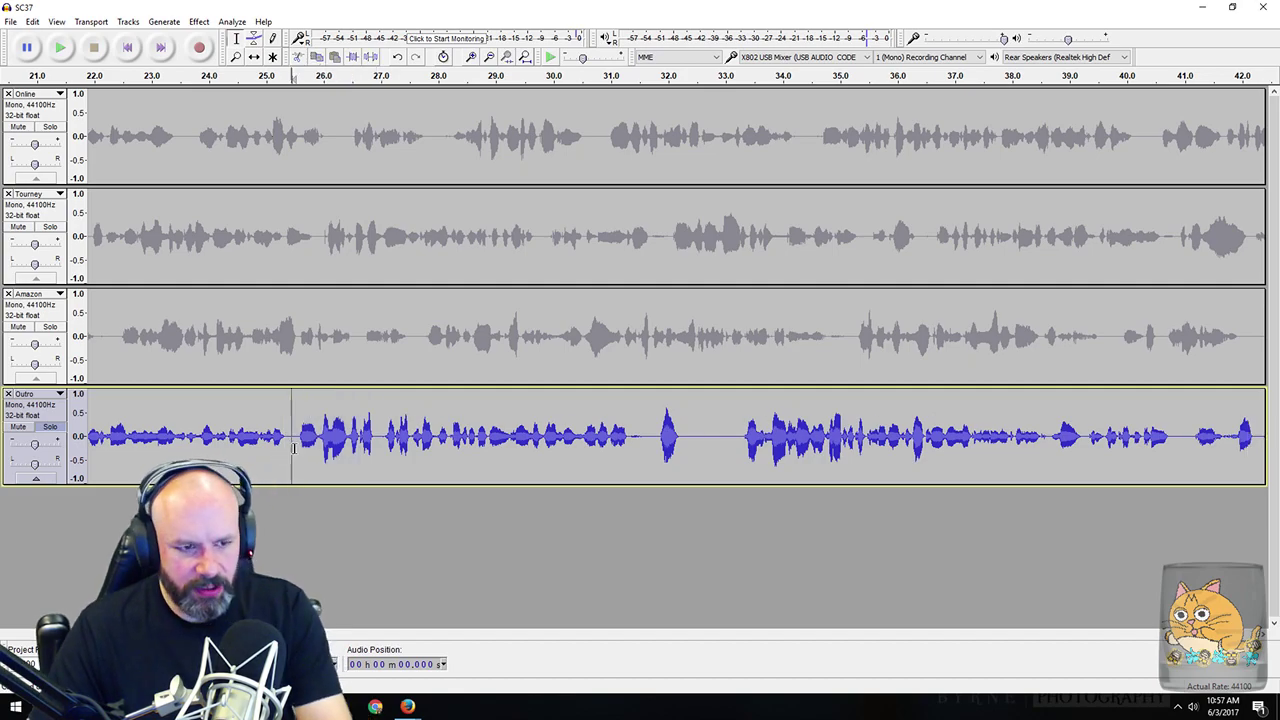
Step: Audition the Outro track around the isolated sound at about 32 seconds, covering about 28.1 to 35.6 seconds
left_click_drag(648, 438, 716, 478)
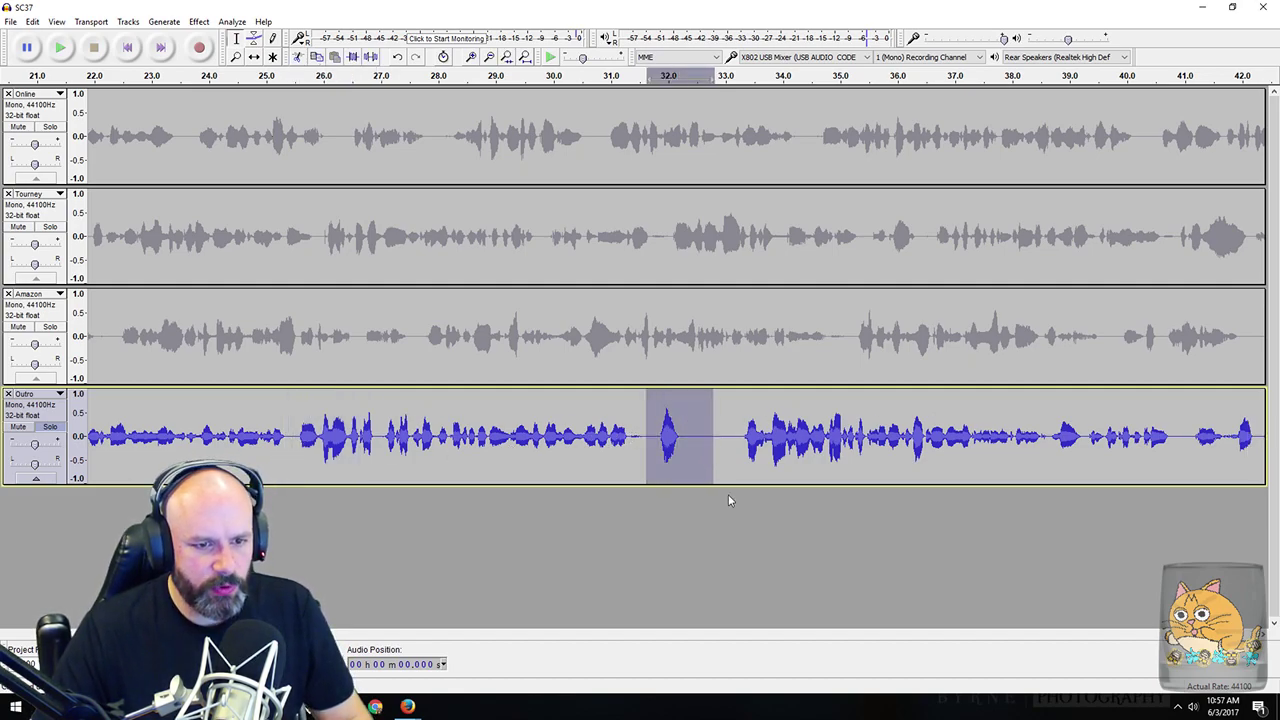
key("space")
left_click_drag(590, 437, 815, 458)
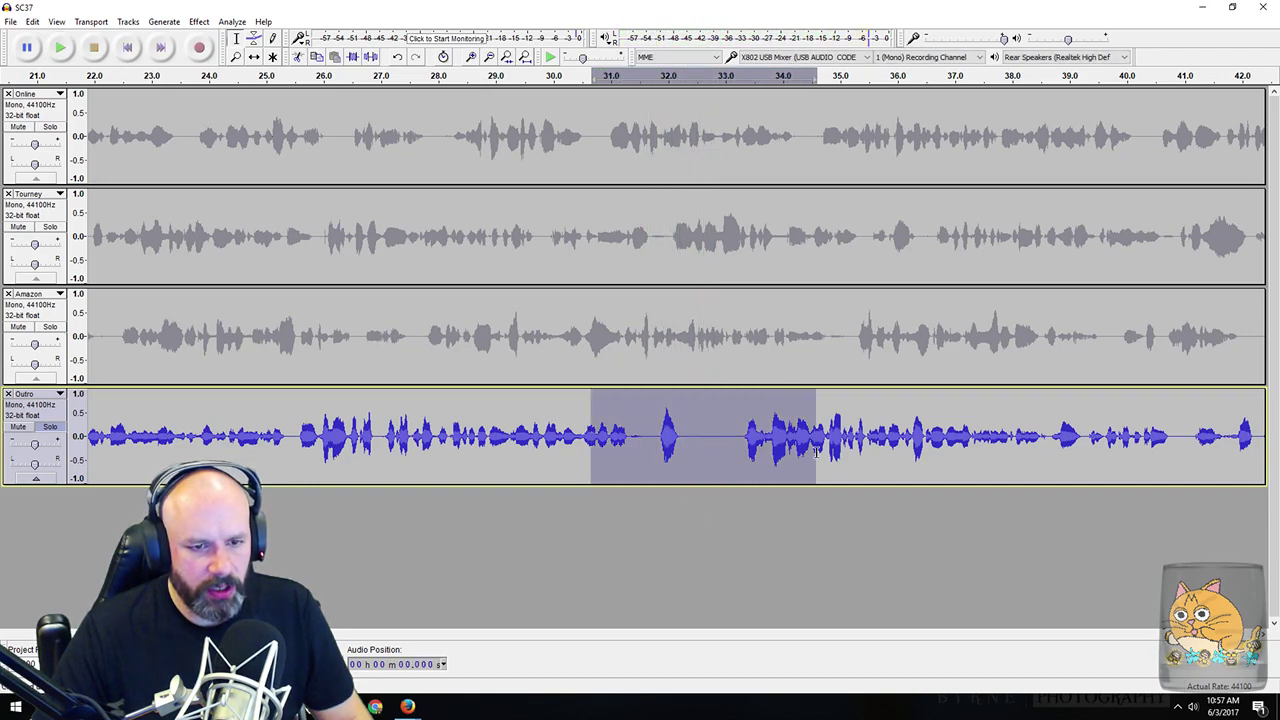
key("space")
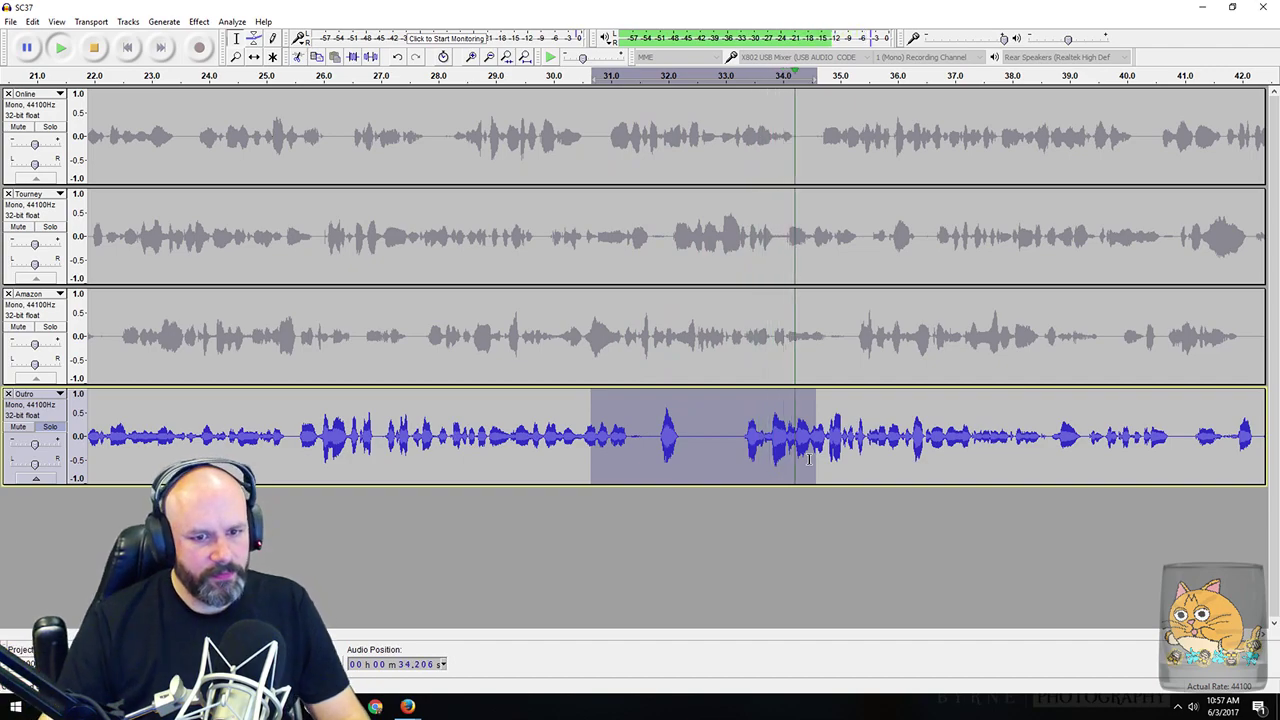
left_click_drag(530, 440, 708, 470)
key("space")
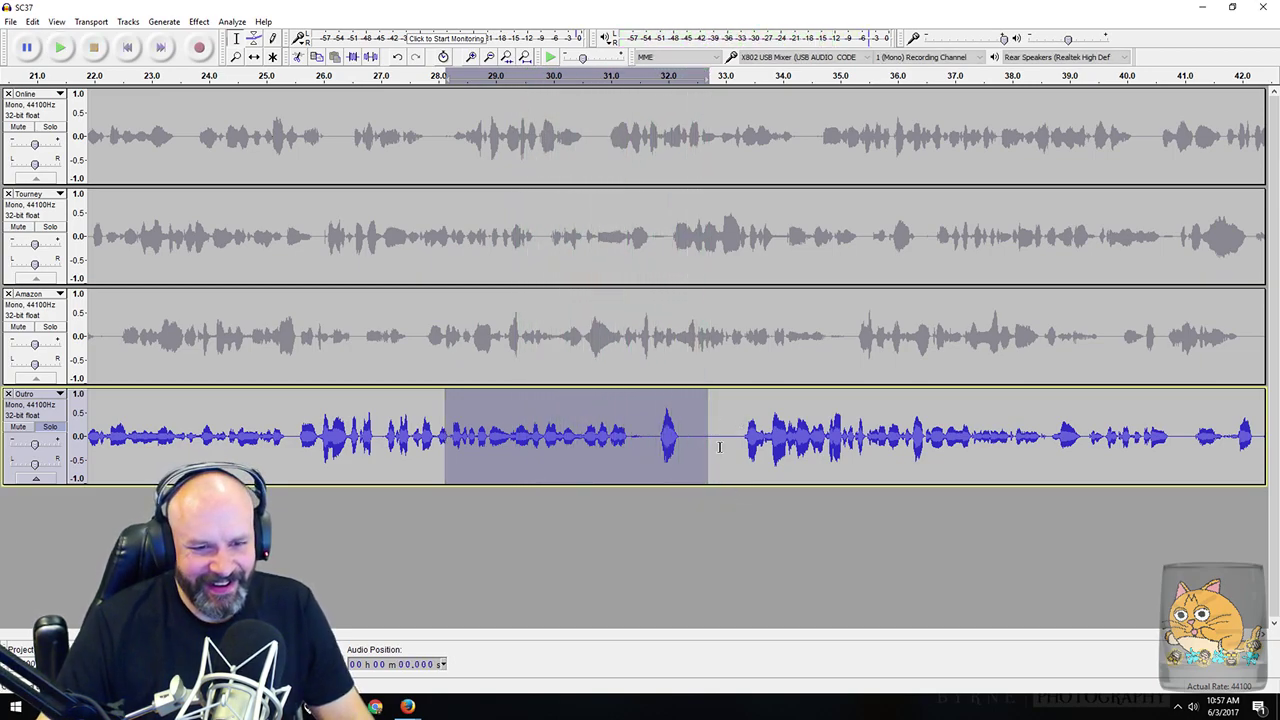
left_click_drag(720, 447, 878, 445)
key("space")
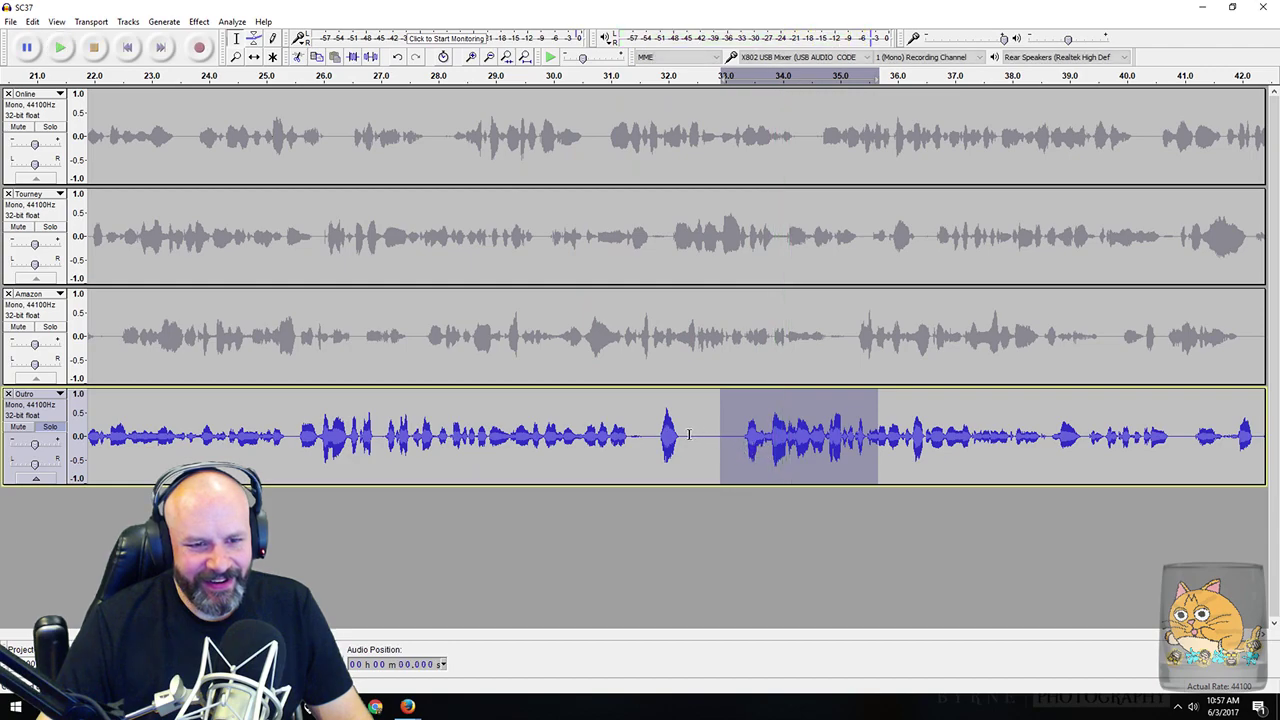
Step: Try deleting the Outro track's isolated sound at about 32 seconds with its neighbouring pauses, audition the result and undo both deletions
left_click_drag(692, 434, 747, 434)
left_click_drag(638, 434, 670, 455)
key("Delete")
key("Delete")
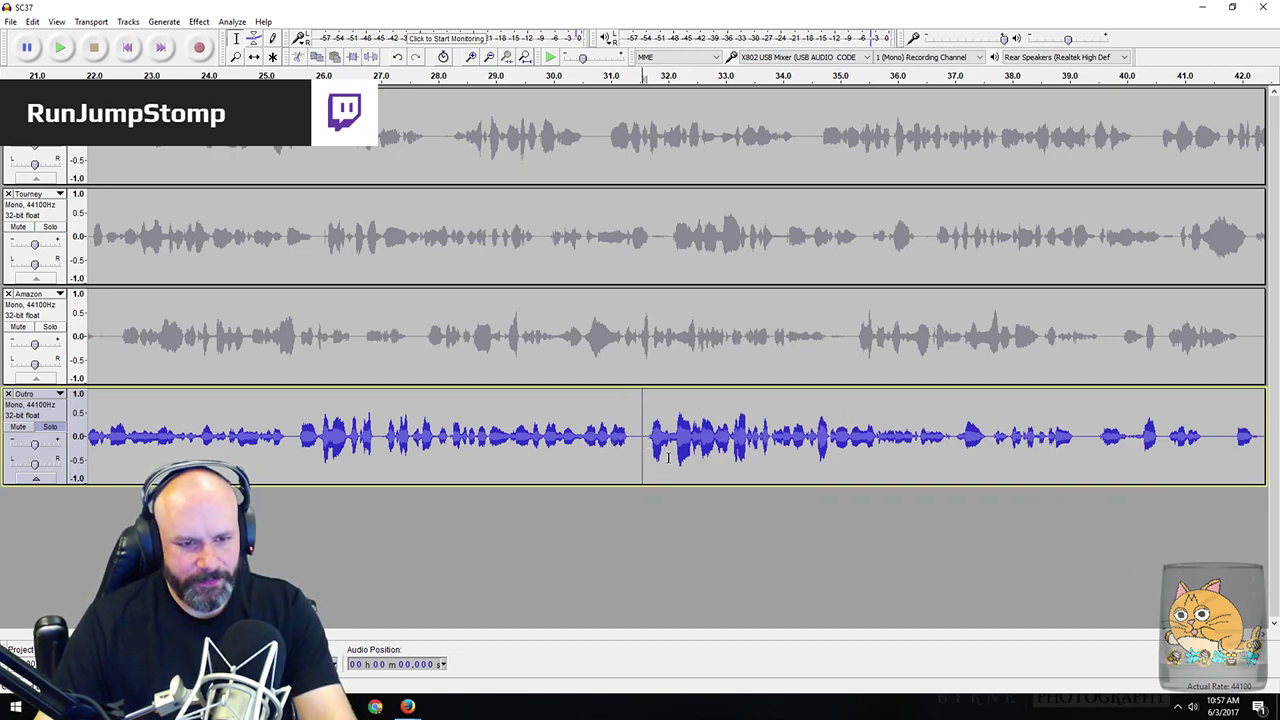
key("space")
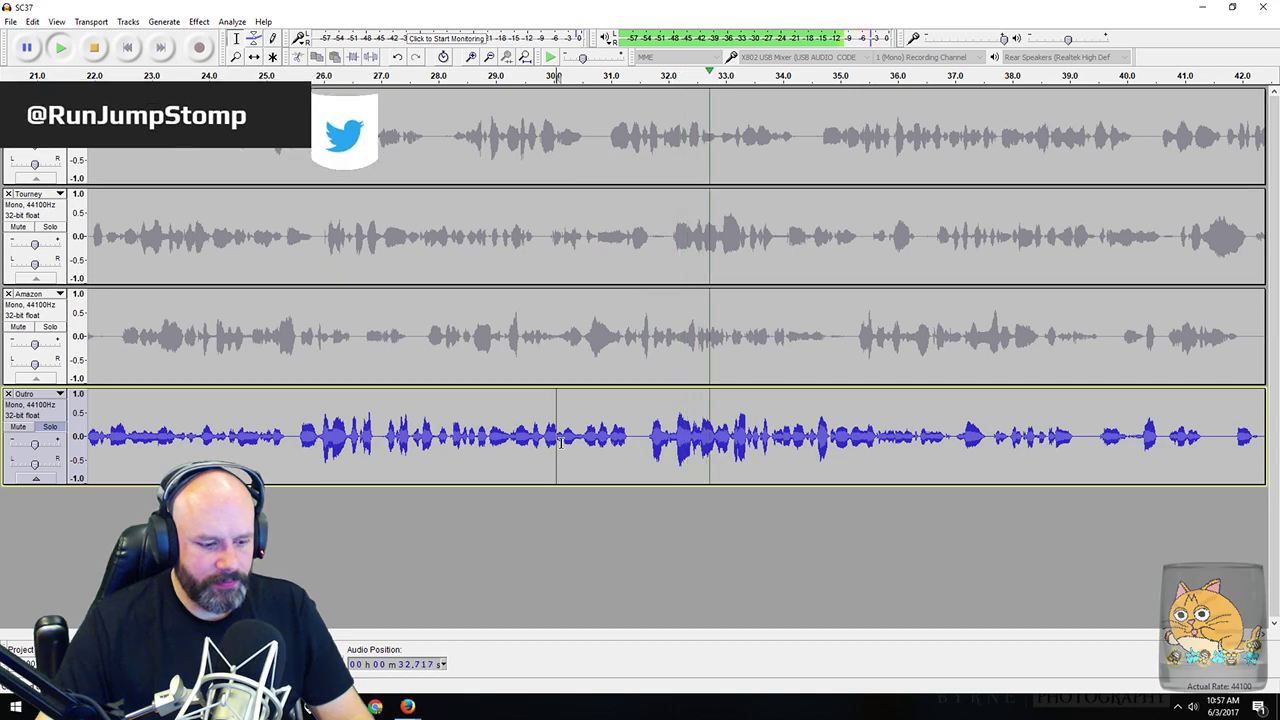
key("space")
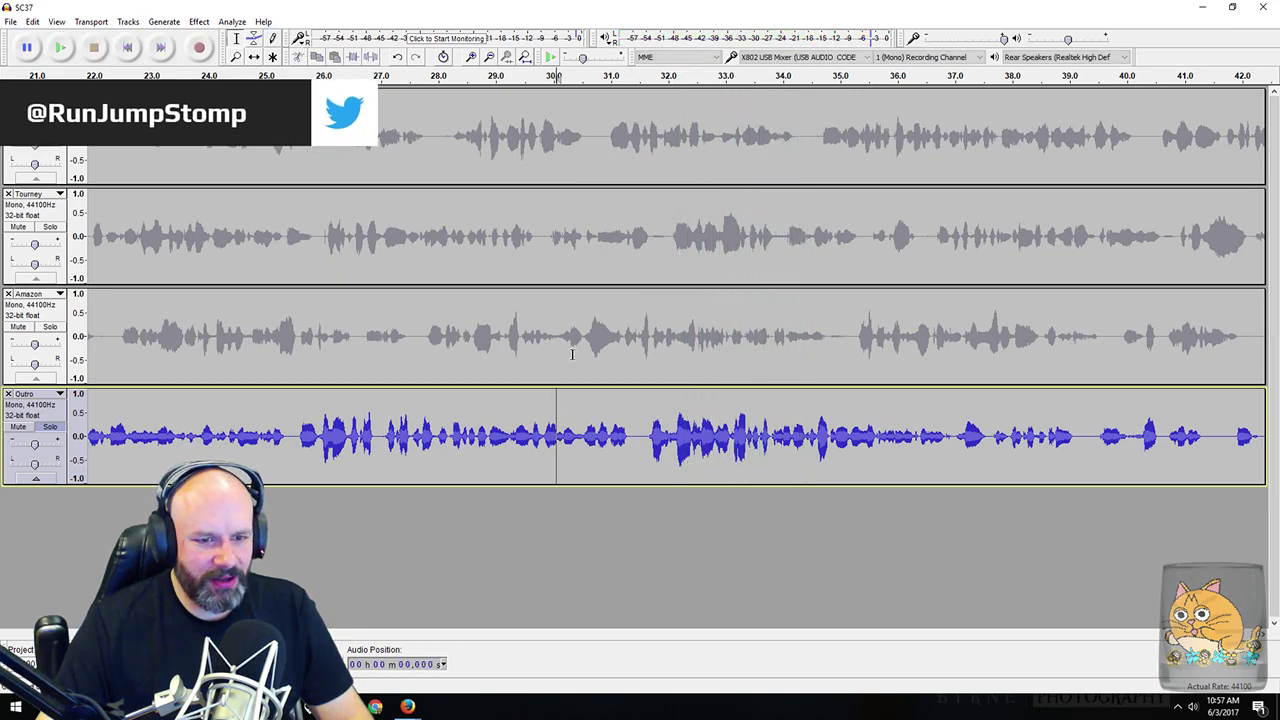
key("ctrl+z")
key("ctrl+z")
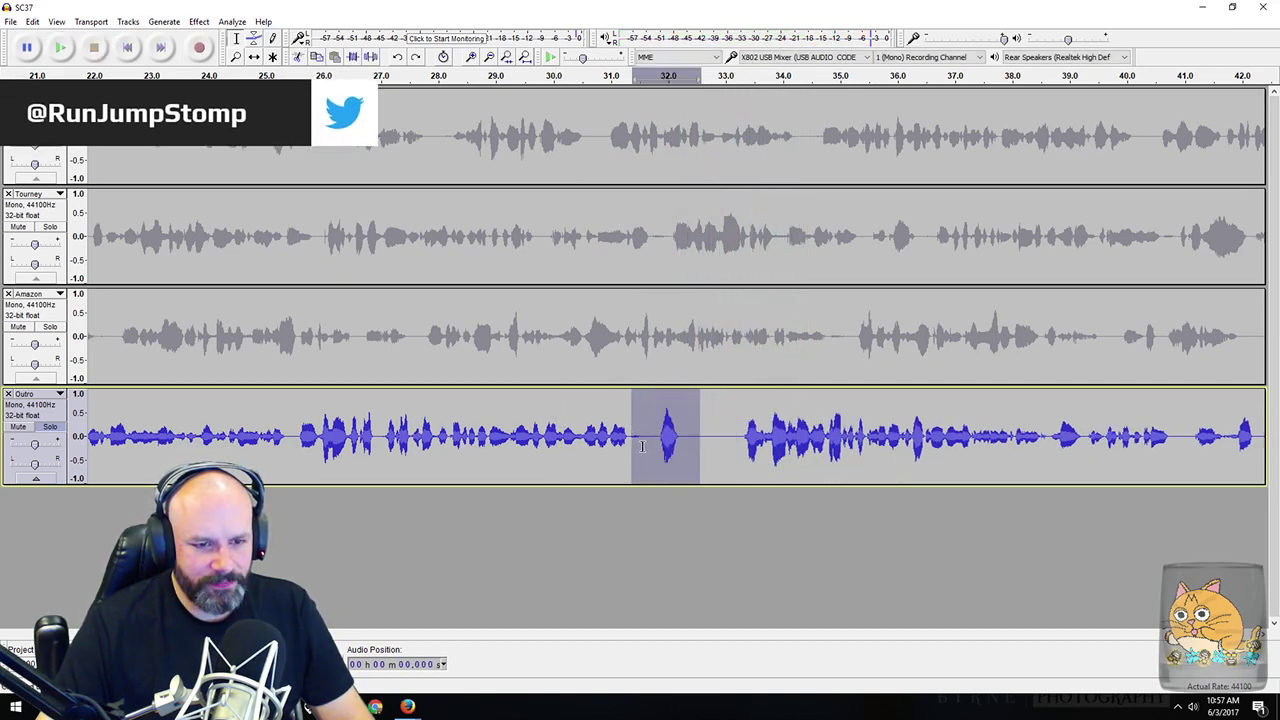
Step: Delete the Outro track's pauses from about 32.4 to 33.3 seconds and from about 31.3 to 31.6 seconds, auditioning between the cuts
left_click_drag(694, 440, 734, 443)
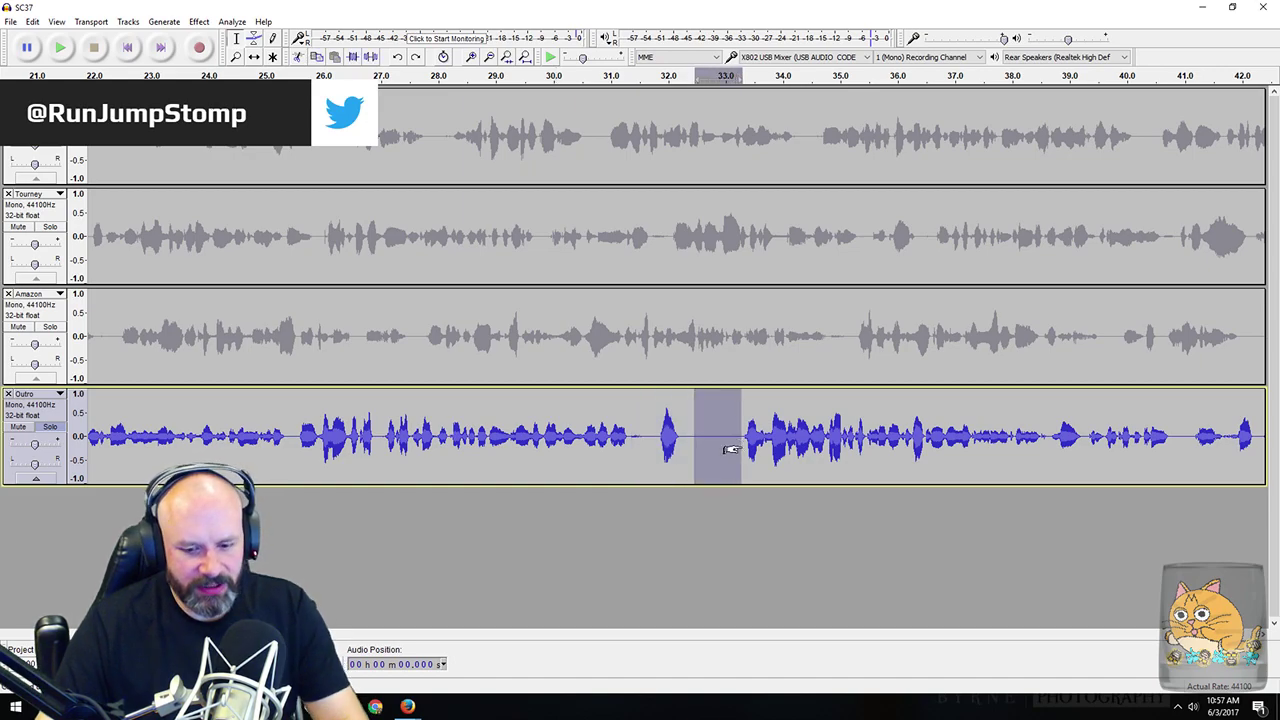
key("Delete")
left_click_drag(578, 445, 819, 450)
key("space")
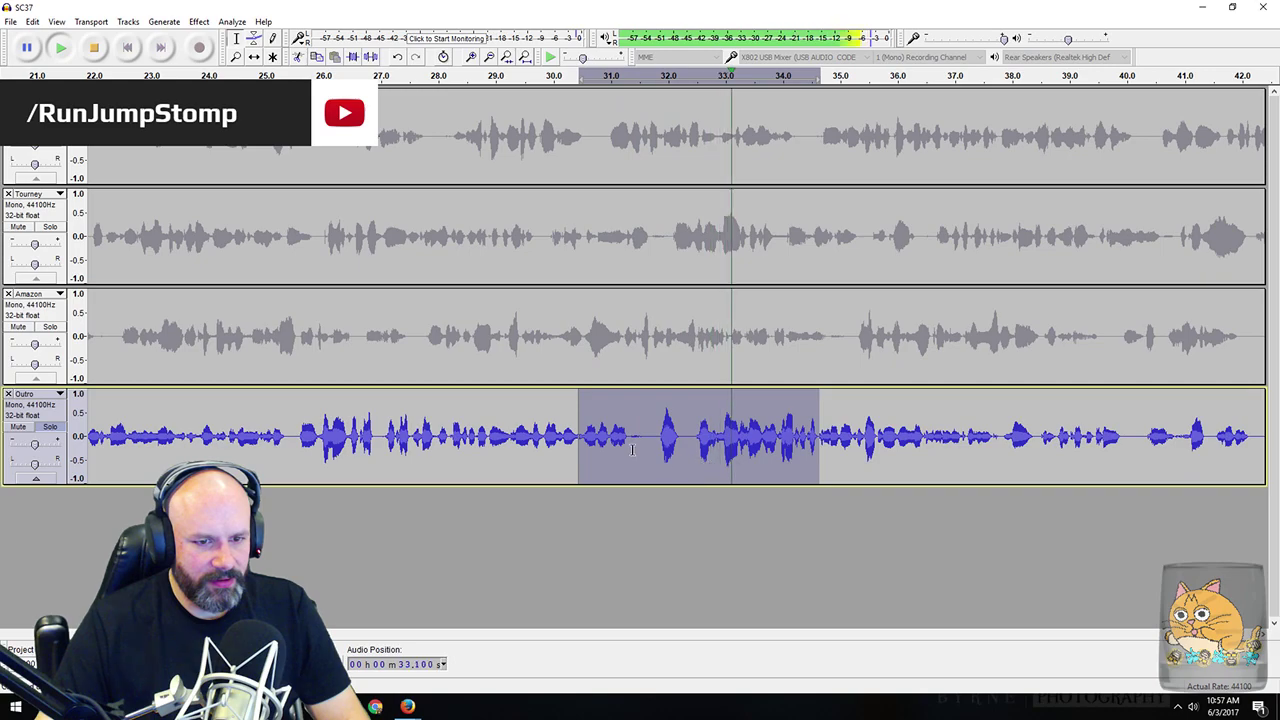
key("space")
mouse_move(648, 448)
left_mouse_down()
mouse_move(635, 450)
mouse_move(649, 443)
left_mouse_up()
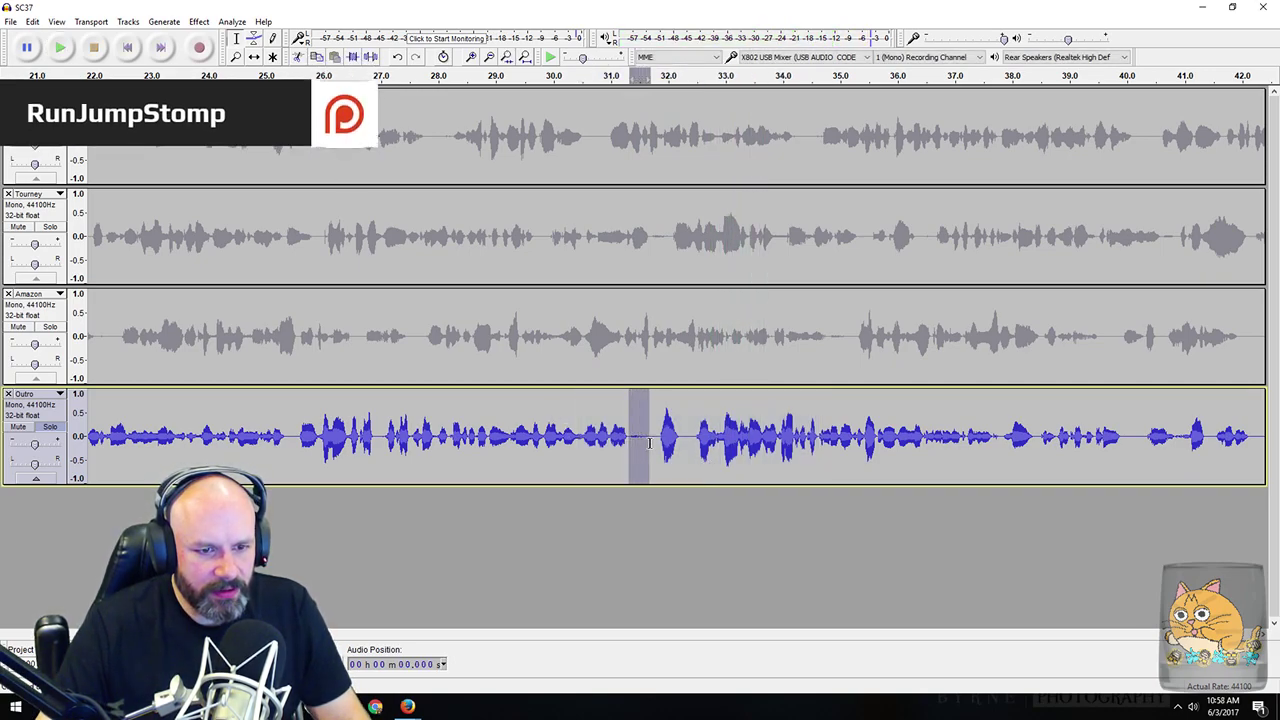
key("Delete")
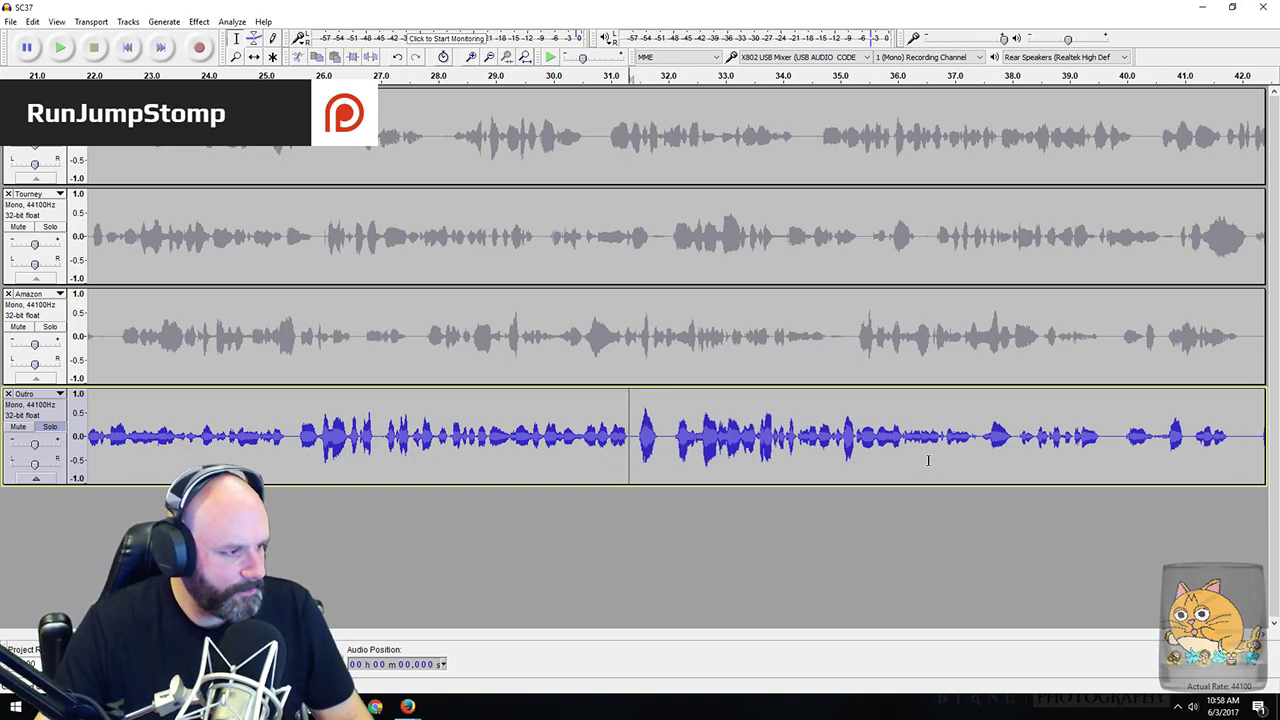
Step: Audition the Outro track from about 42.4 to 43.2 seconds and delete the stray sound from about 41.9 to 43.0 seconds
scroll(850, 425, "right", 5)
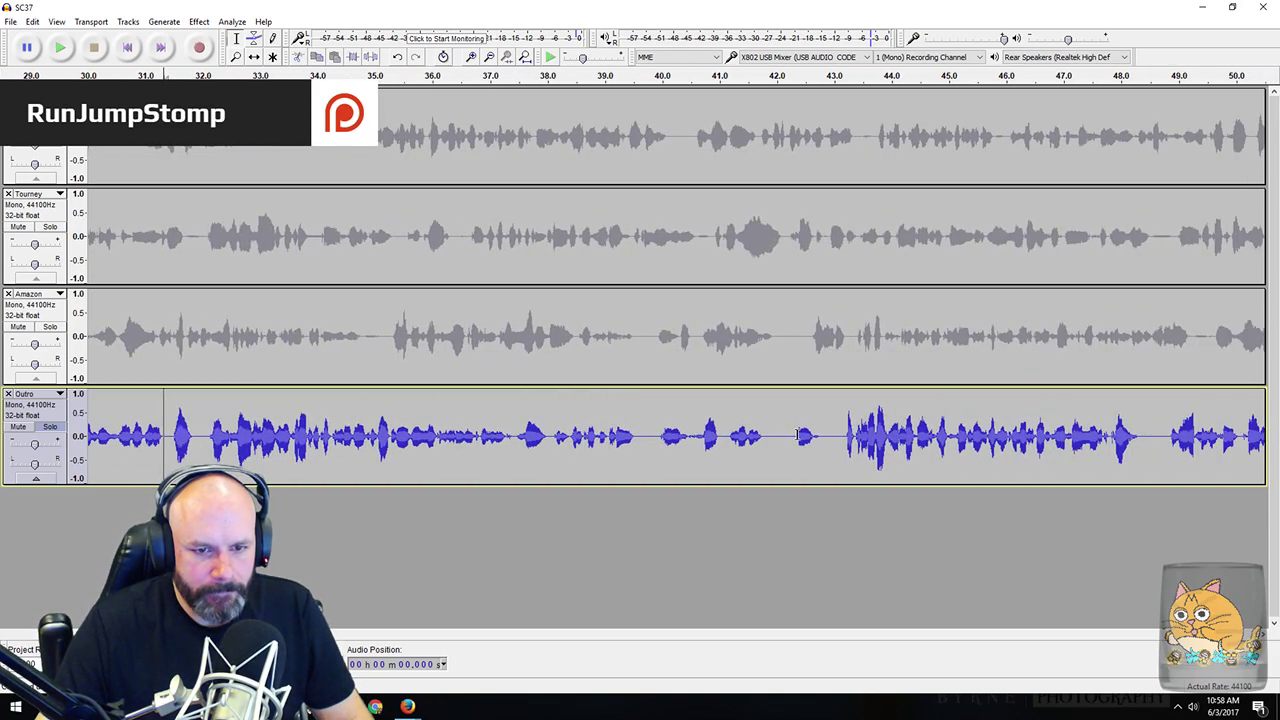
left_click_drag(797, 436, 849, 445)
key("space")
left_click_drag(771, 438, 832, 438)
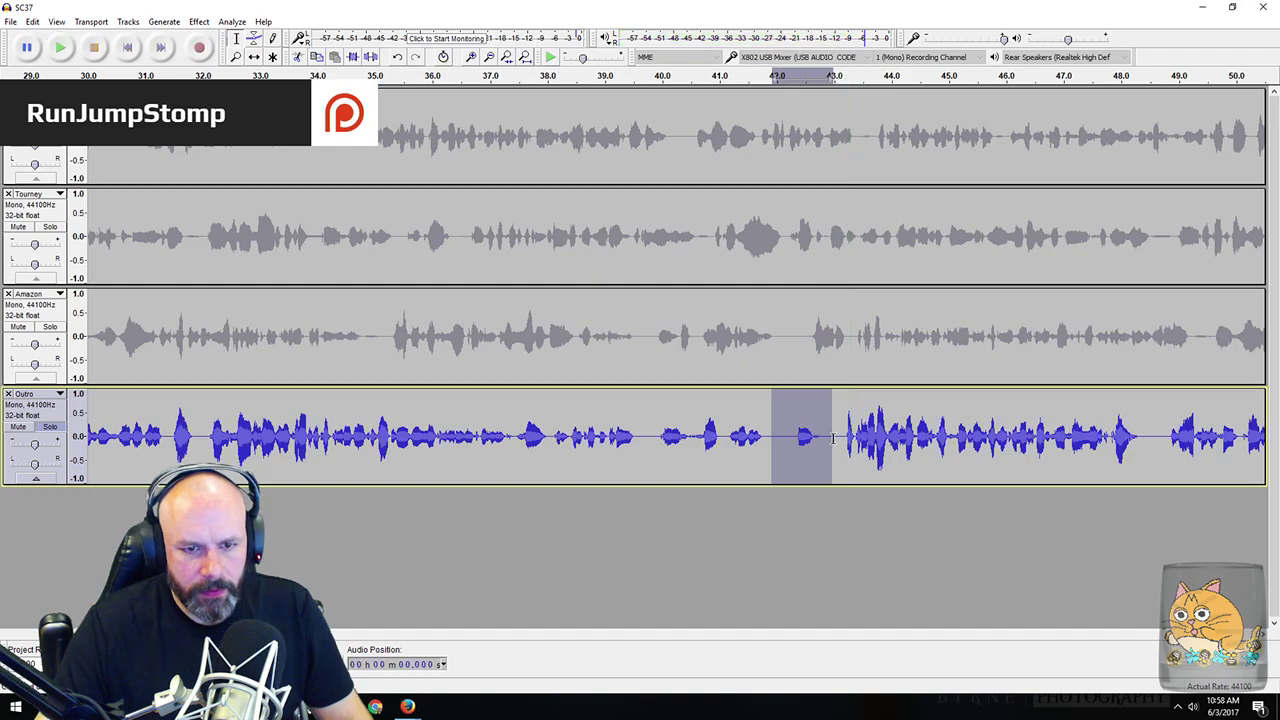
key("Delete")
Step: Delete the Outro track's pauses from about 58.8 to 59.3 seconds and from about 1:25.4 to 1:26.1
scroll(770, 440, "right", 14)
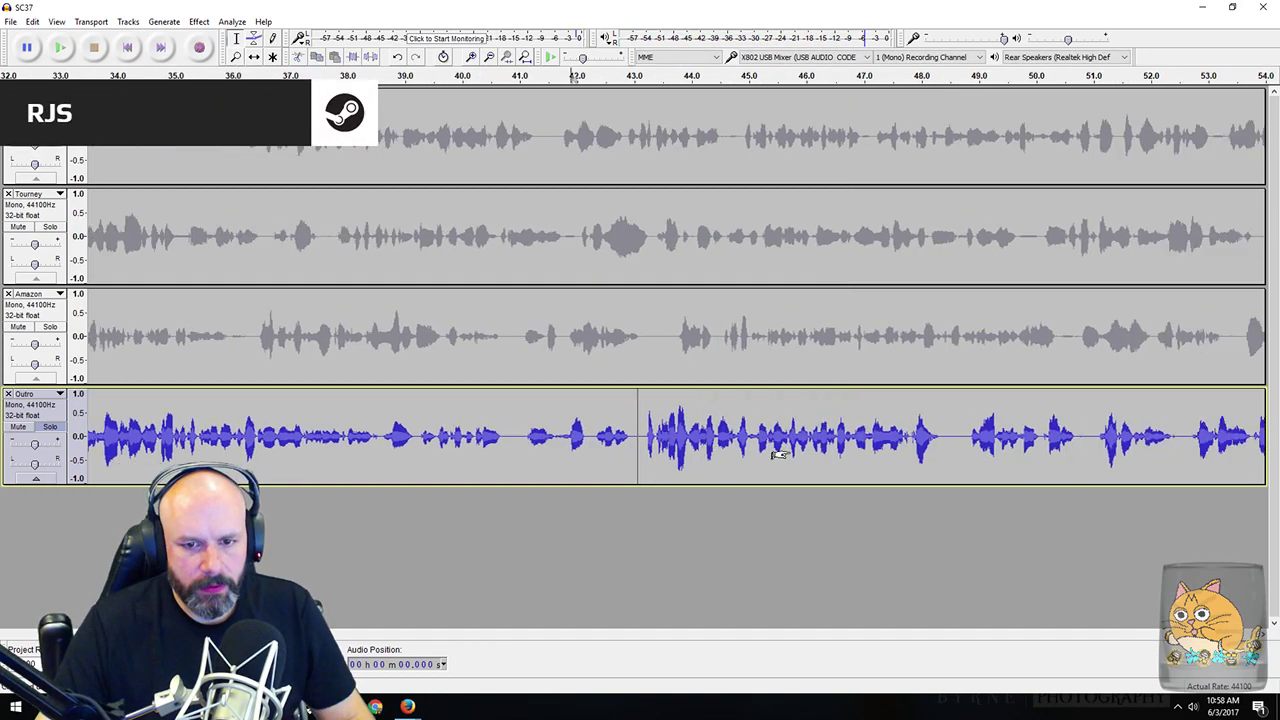
scroll(697, 437, "right", 2)
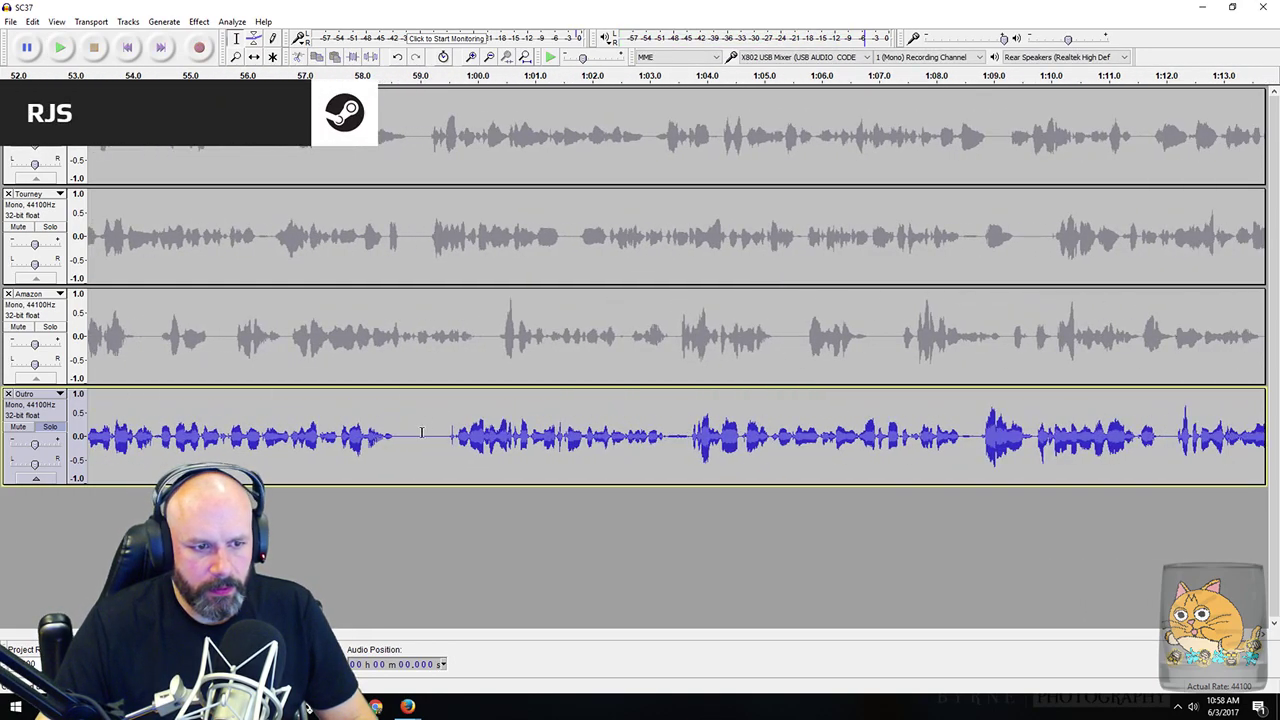
left_click_drag(409, 440, 439, 442)
key("Delete")
scroll(560, 455, "right", 12)
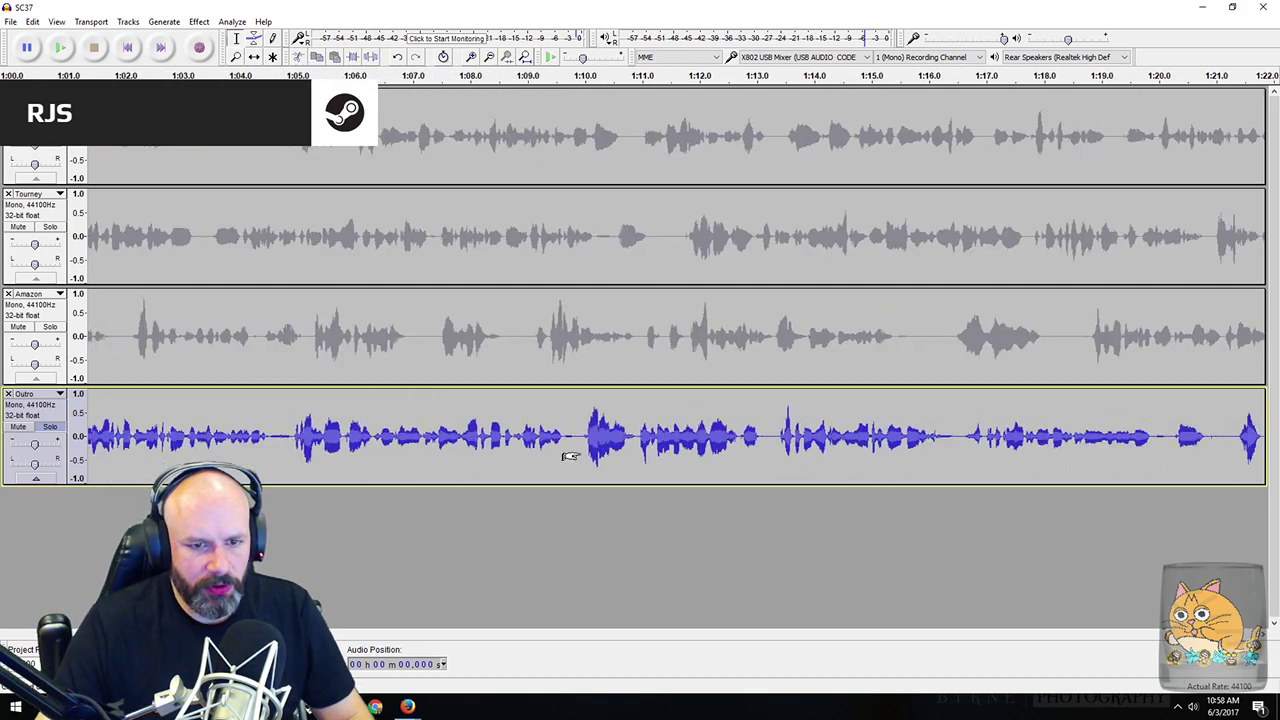
scroll(573, 445, "right", 6)
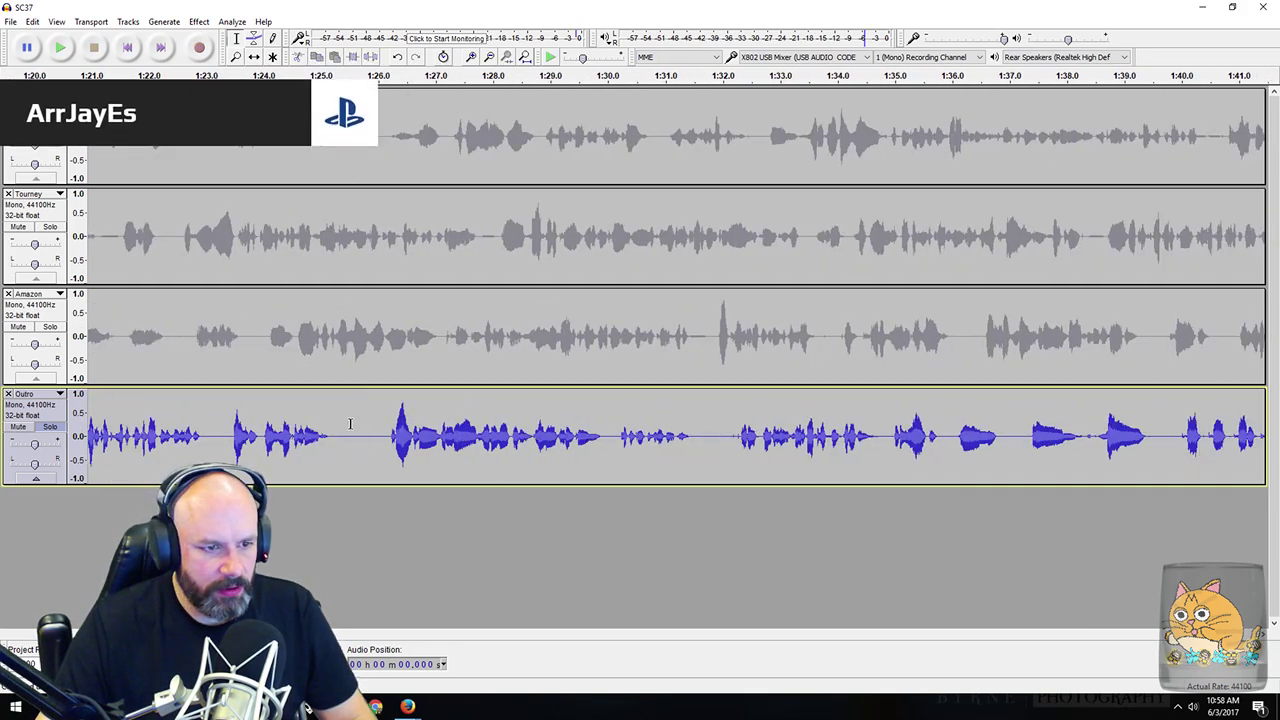
left_click_drag(381, 441, 384, 442)
key("Delete")
scroll(509, 445, "right", 7)
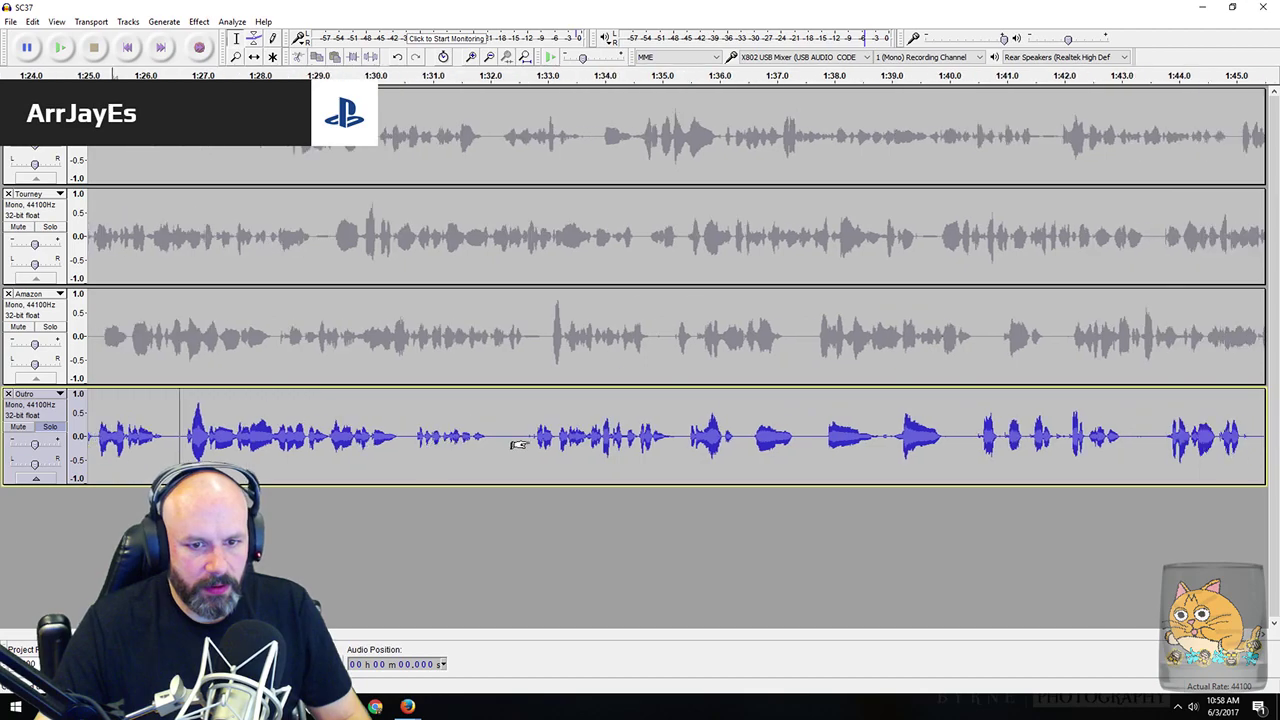
Step: Delete the Outro track's pause from about 2:12.7 to 2:13.2, then audition and delete the stray sound from about 2:18.9 to 2:20.7
scroll(524, 443, "right", 20)
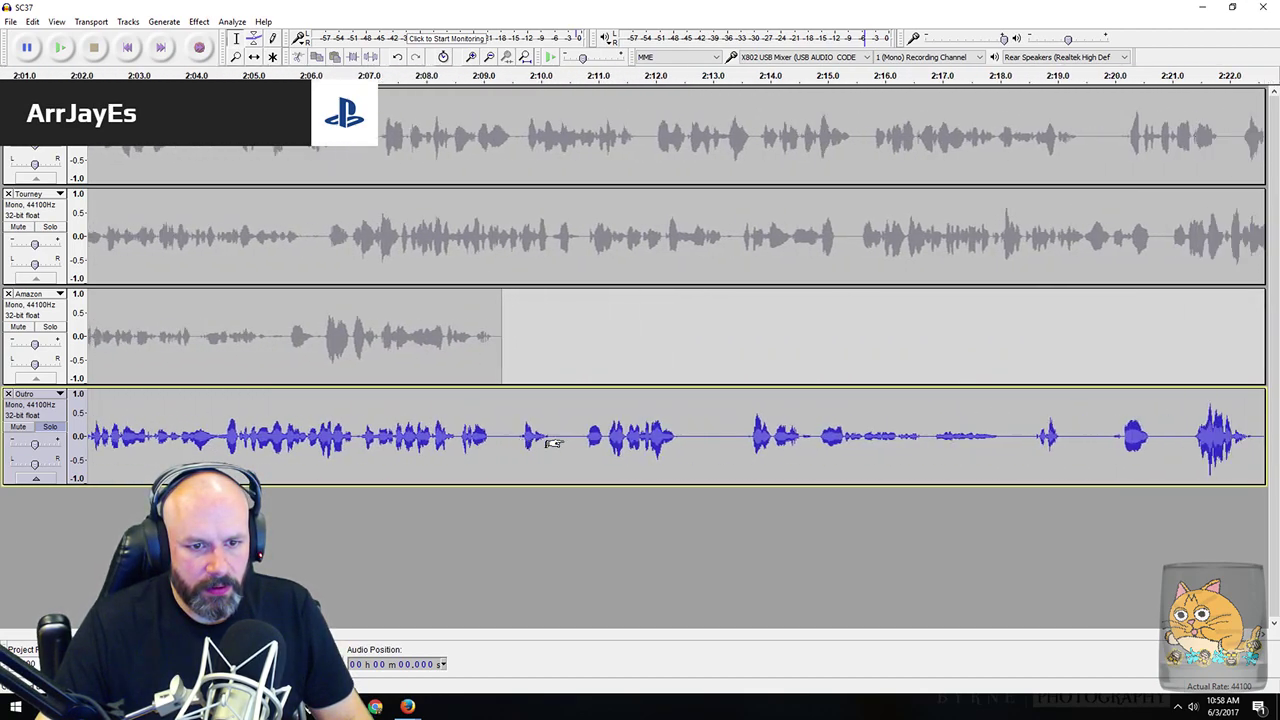
left_click_drag(565, 437, 592, 438)
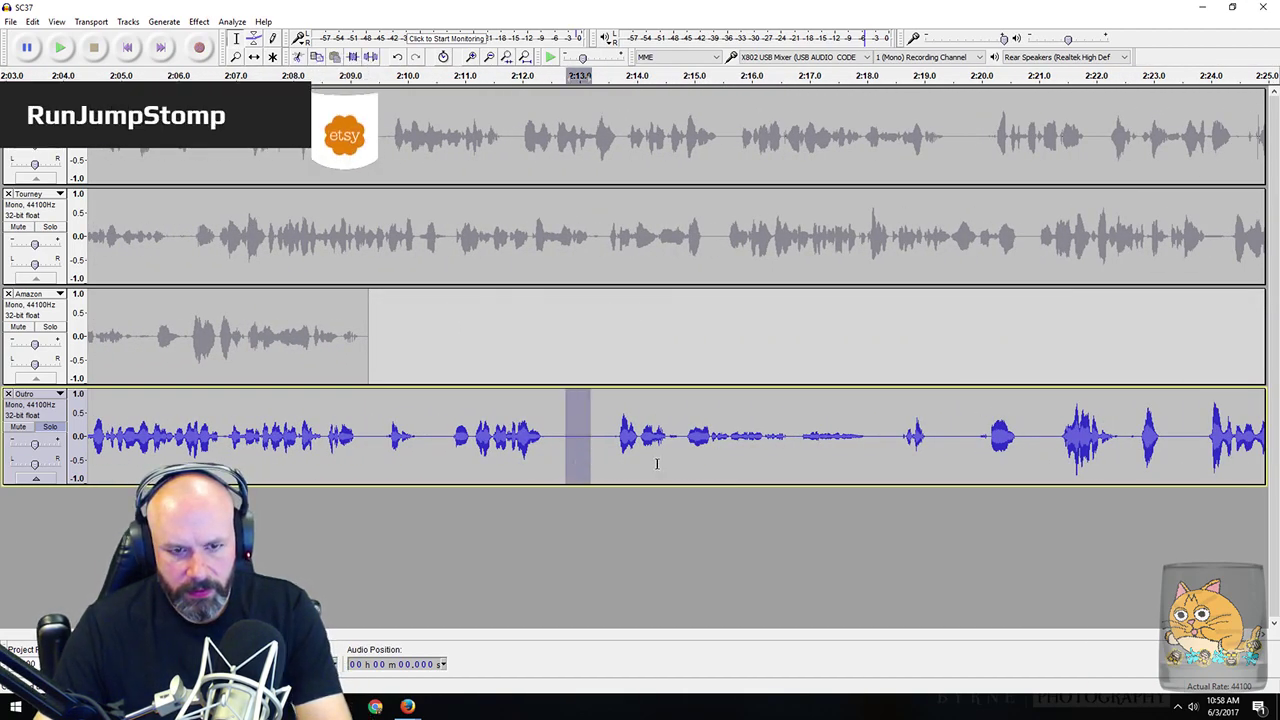
key("Delete")
left_click_drag(942, 440, 1021, 452)
key("space")
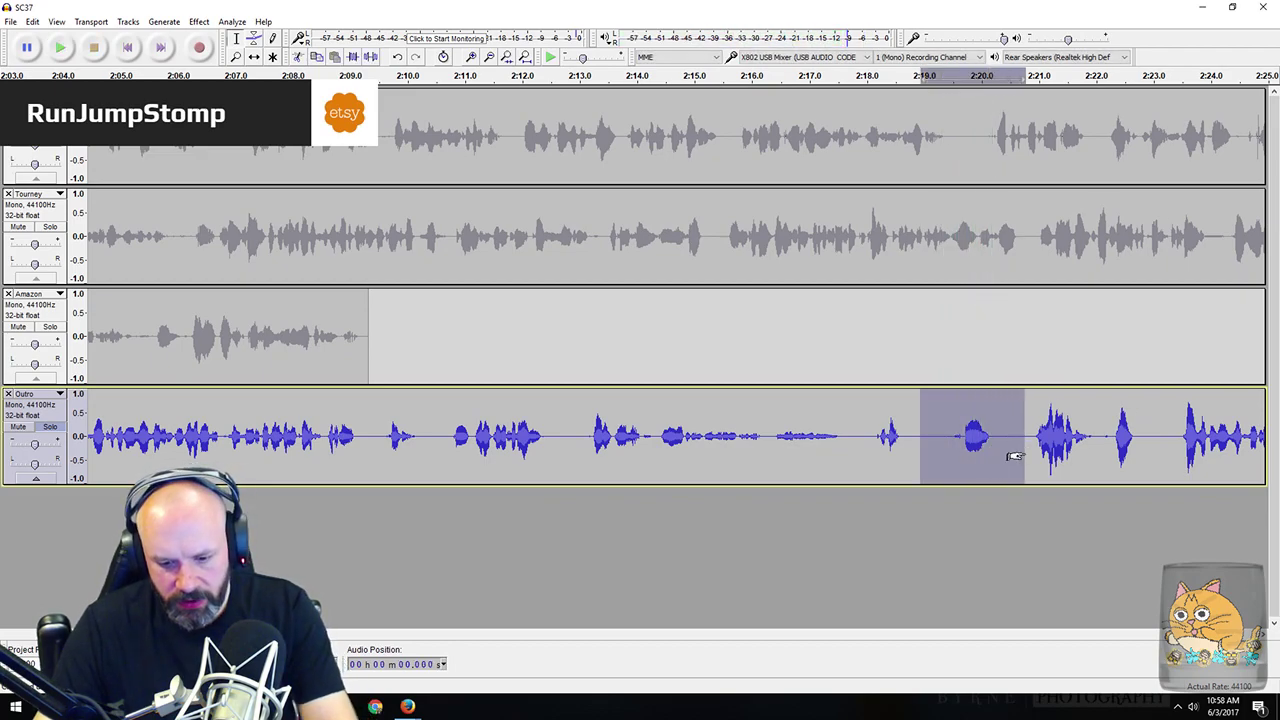
key("Delete")
Step: Try deleting the Outro track's section from about 2:17.7 to 2:21.5, undo the deletion, and audition the passage from about 2:13.5 to 2:21.5
left_click_drag(846, 437, 1058, 442)
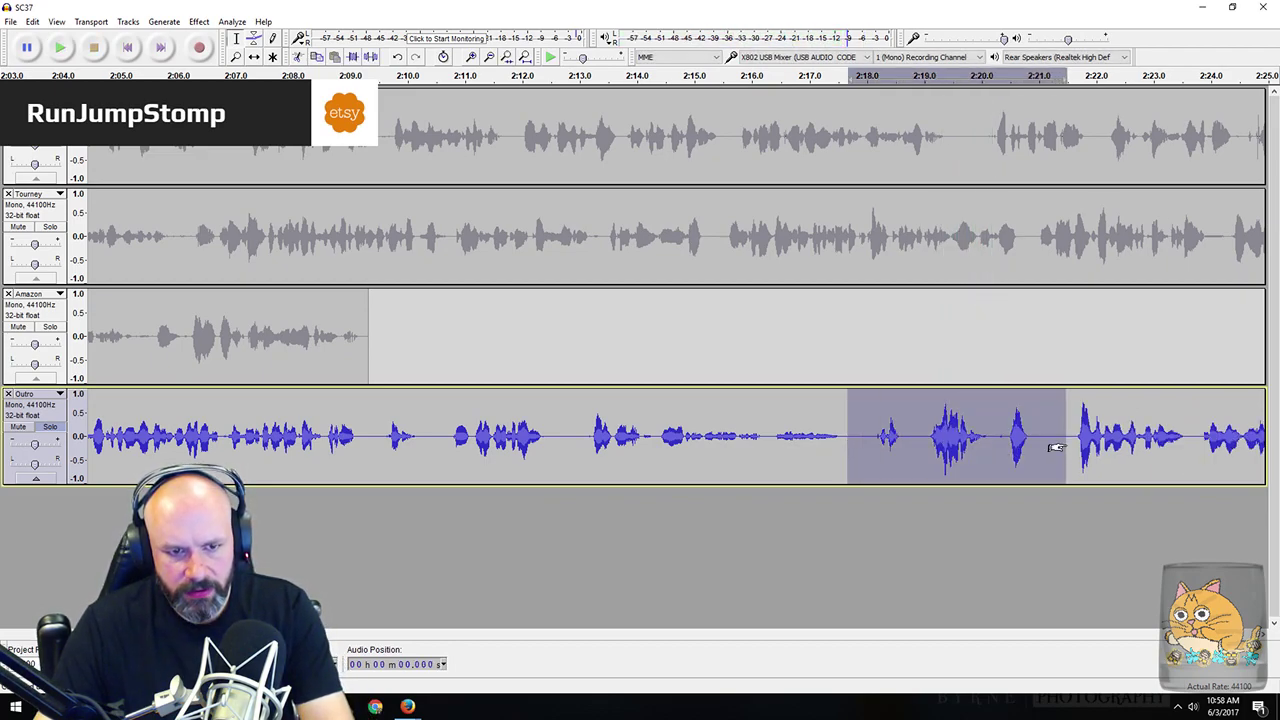
key("Delete")
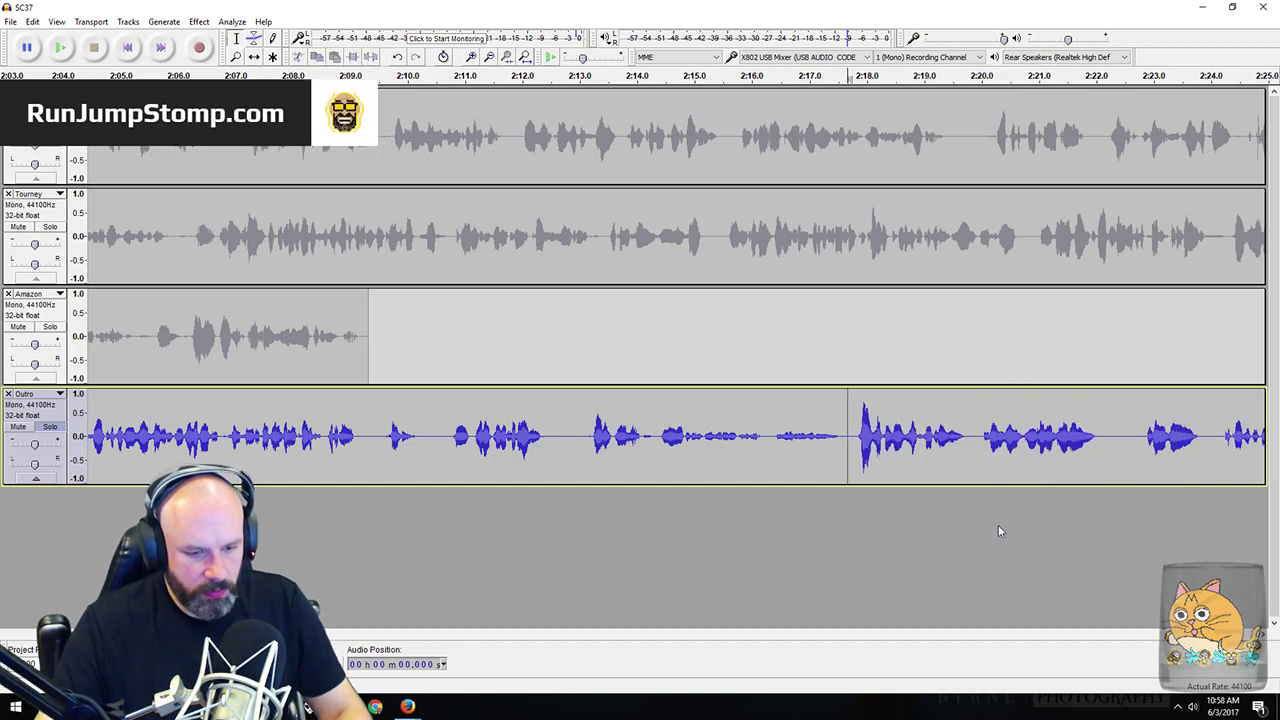
left_click_drag(1066, 440, 847, 440)
key("space")
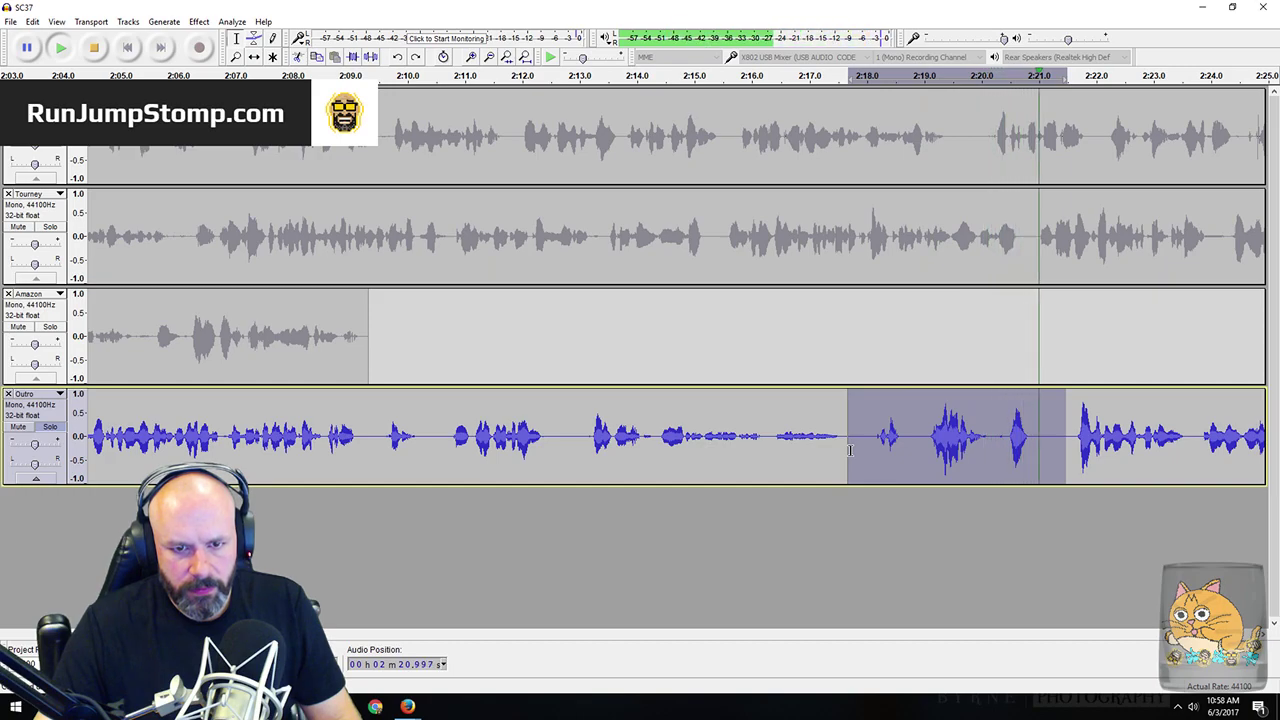
left_click_drag(607, 440, 887, 447)
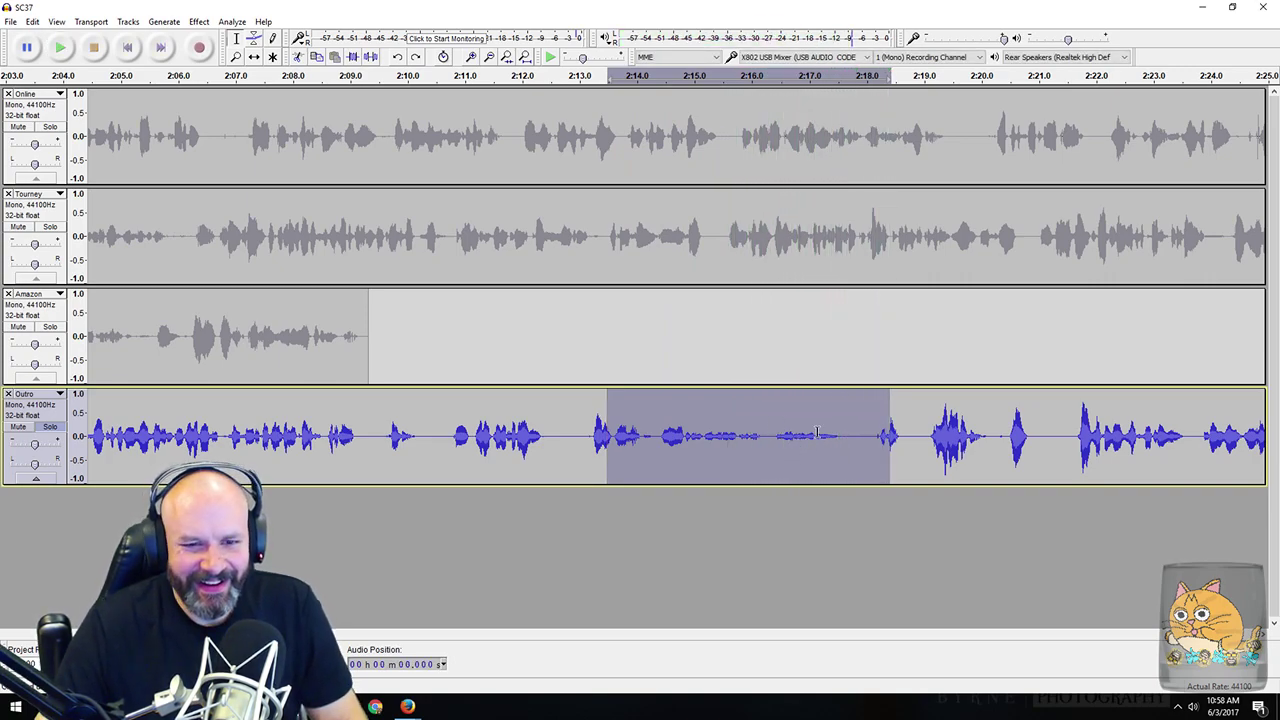
Step: Audition the Outro track's passages between about 2:30.1 and 2:37.2 and delete the pause from about 2:33.5 to 2:34.8
scroll(875, 438, "right", 10)
left_click_drag(842, 430, 932, 432)
key("space")
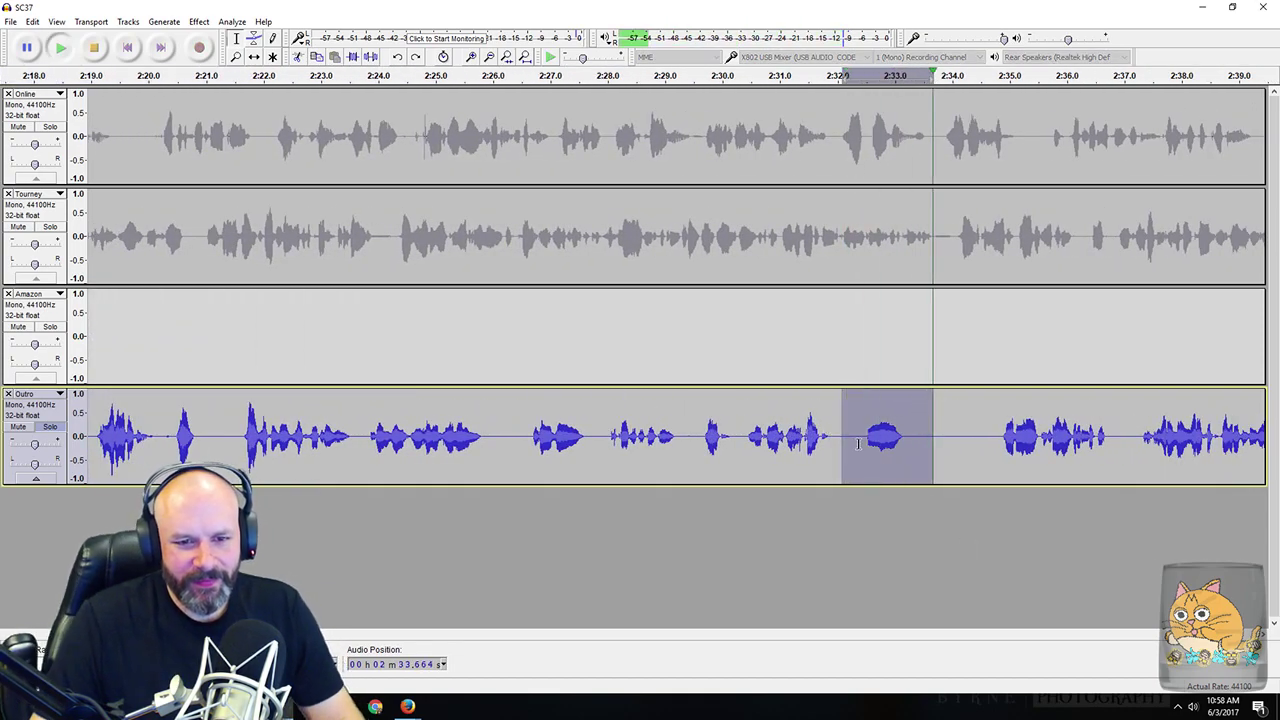
left_click_drag(767, 435, 957, 435)
key("space")
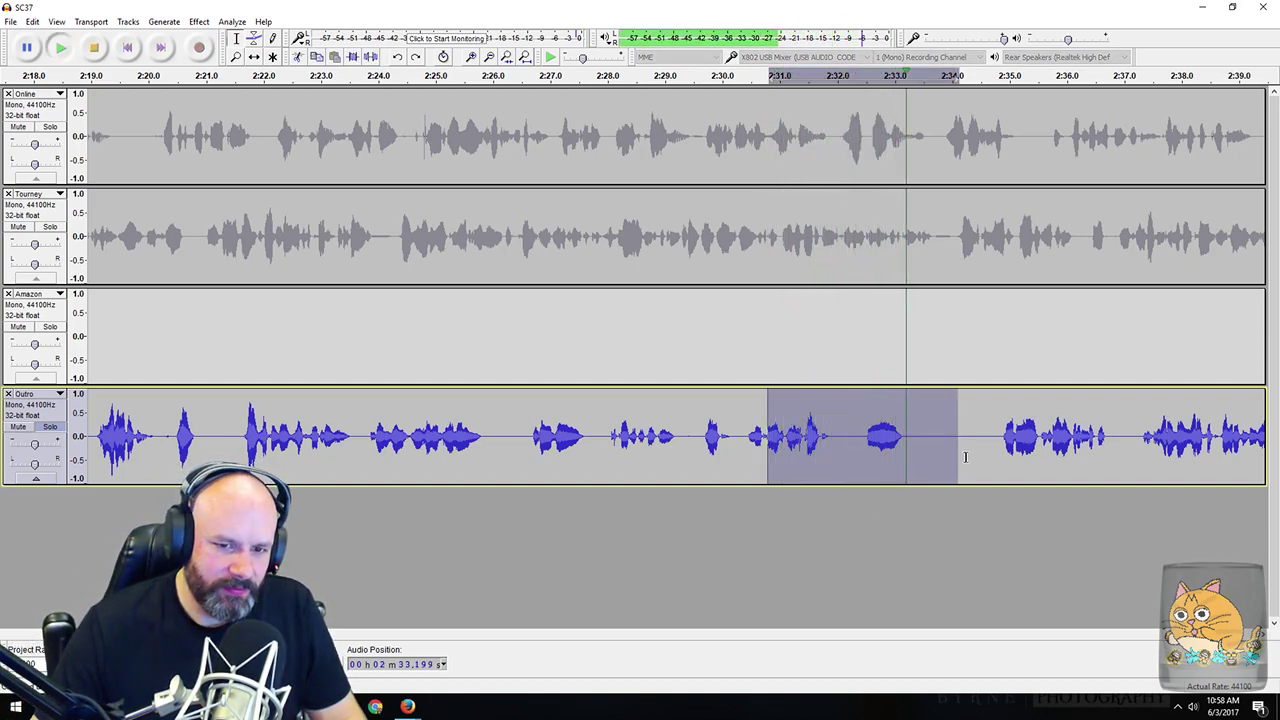
left_click_drag(728, 437, 1135, 443)
key("space")
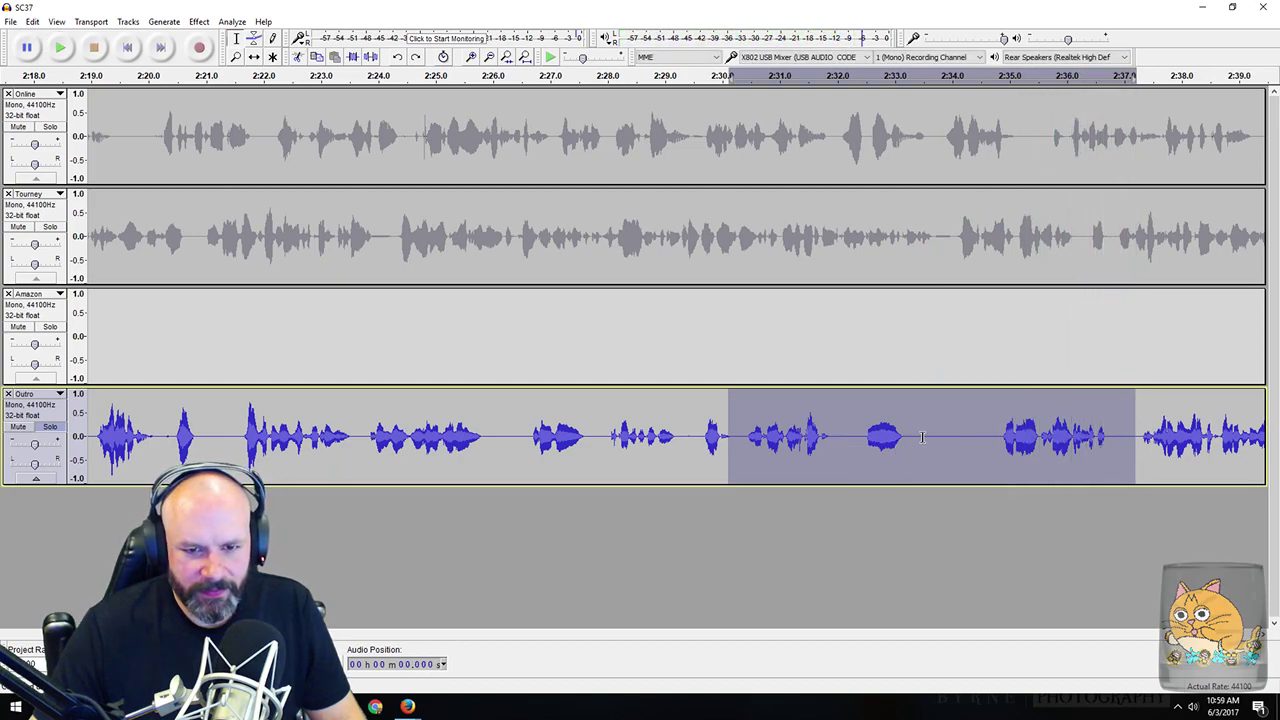
left_click_drag(923, 437, 989, 437)
key("Delete")
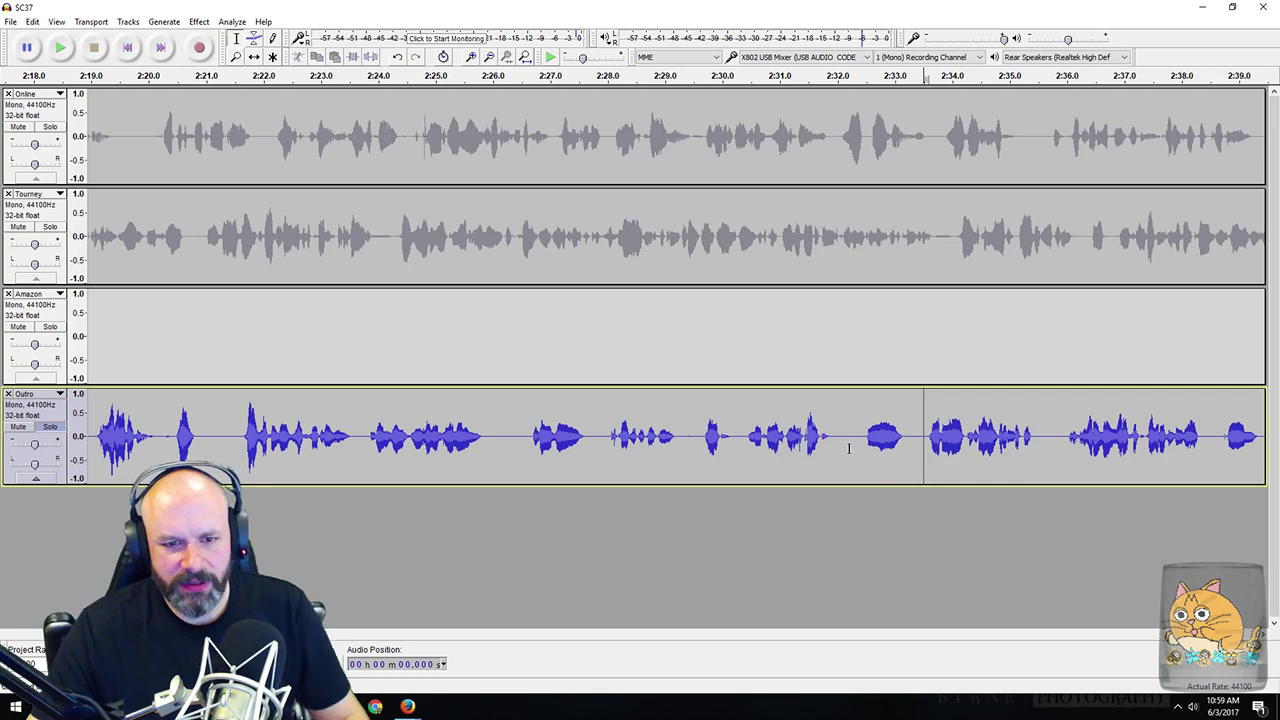
Step: Audition the Outro track from about 2:53.9 to 2:55.4 and delete the pause from about 2:54.9 to 2:55.8
scroll(917, 425, "right", 10)
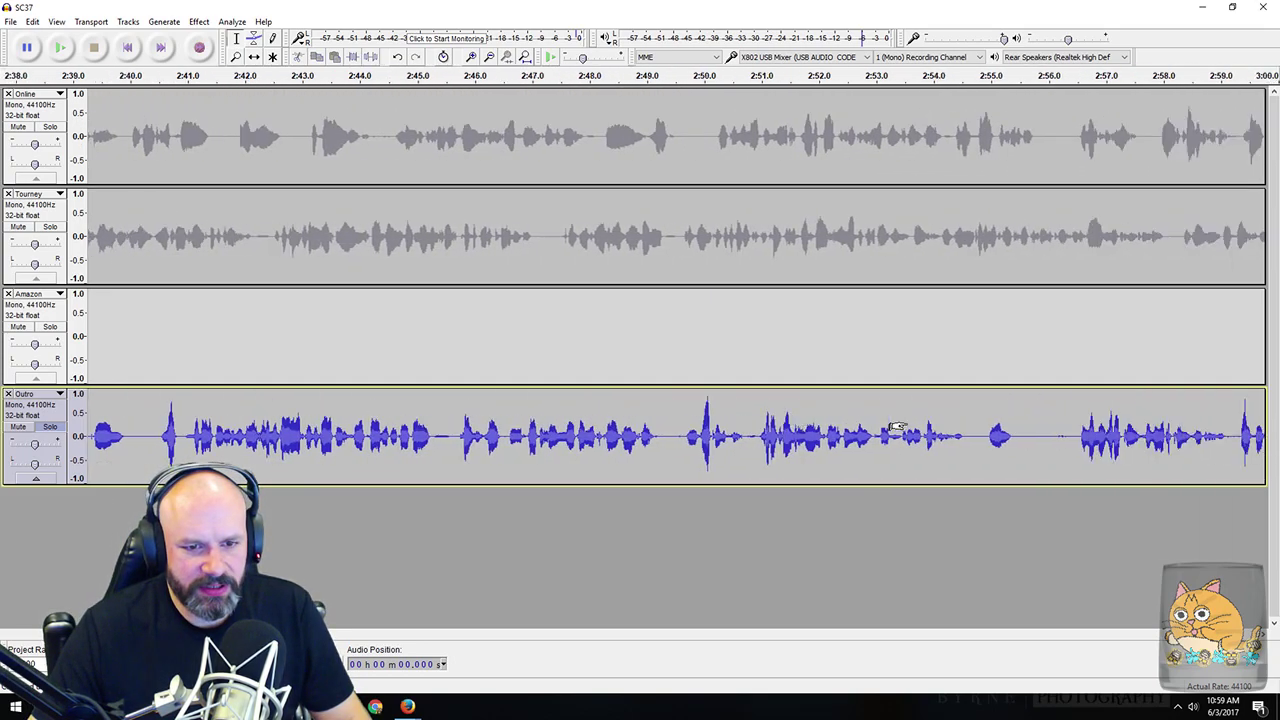
scroll(897, 427, "right", 2)
left_click_drag(362, 440, 450, 465)
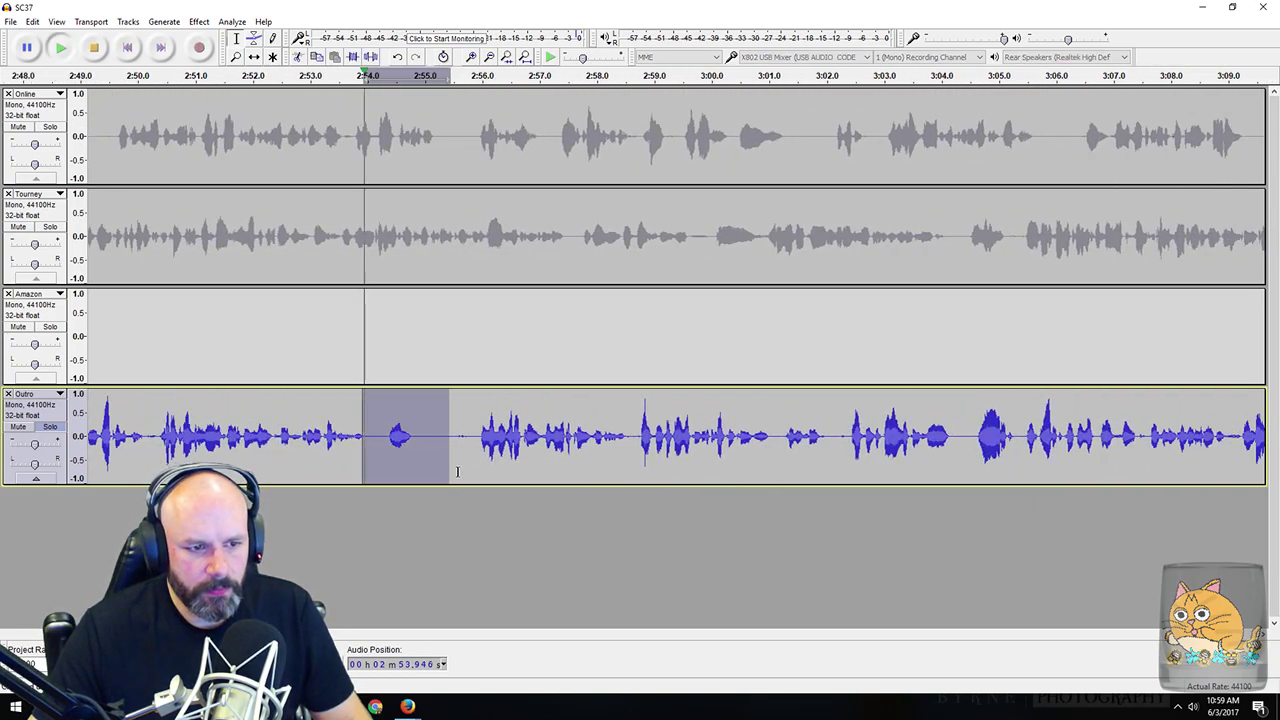
key("space")
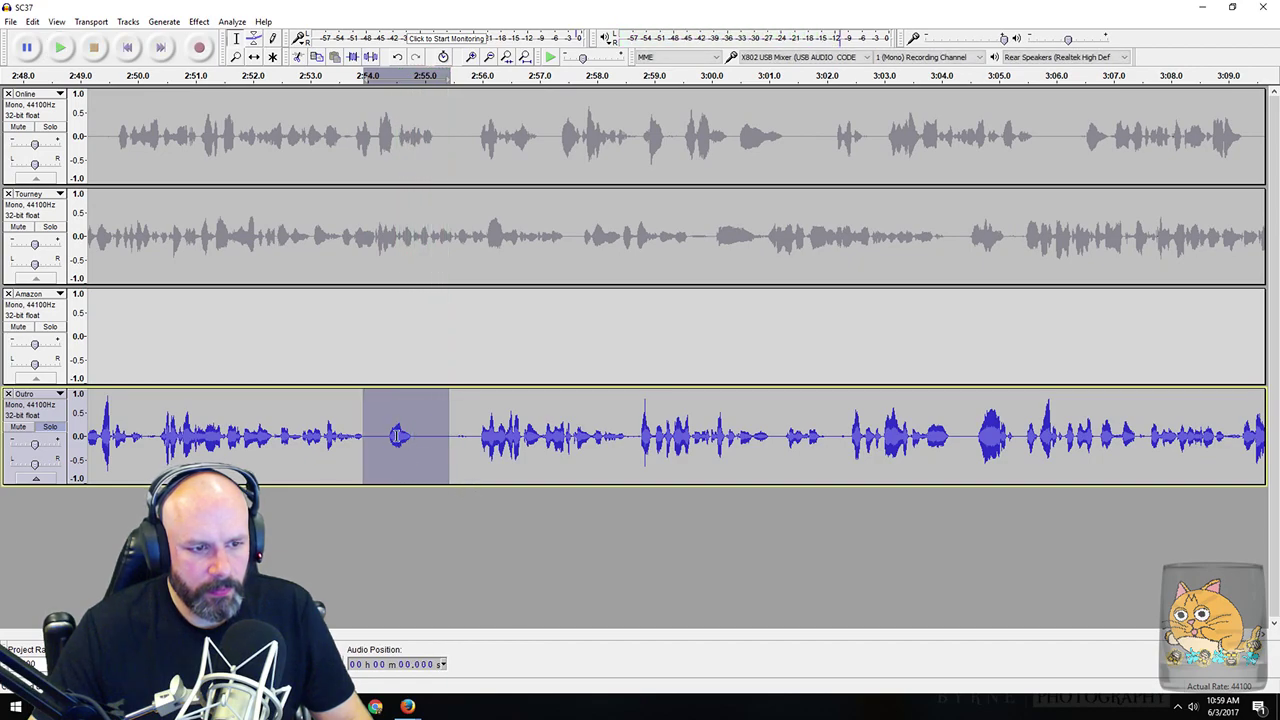
left_click_drag(420, 437, 468, 443)
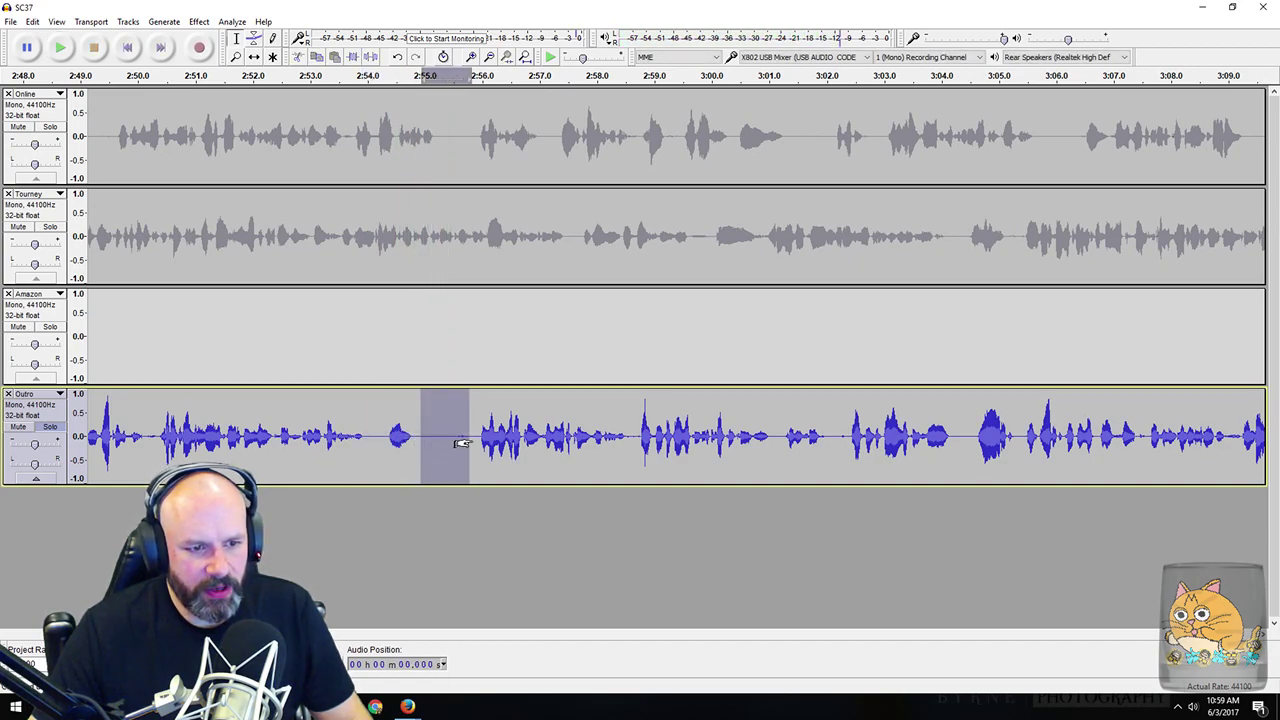
key("Delete")
Step: Shorten the Outro track's pause near 3:35.5 and delete the pauses from about 3:40.8 to 3:41.5 and from about 3:43.7 to 3:44.1
scroll(511, 449, "right", 15)
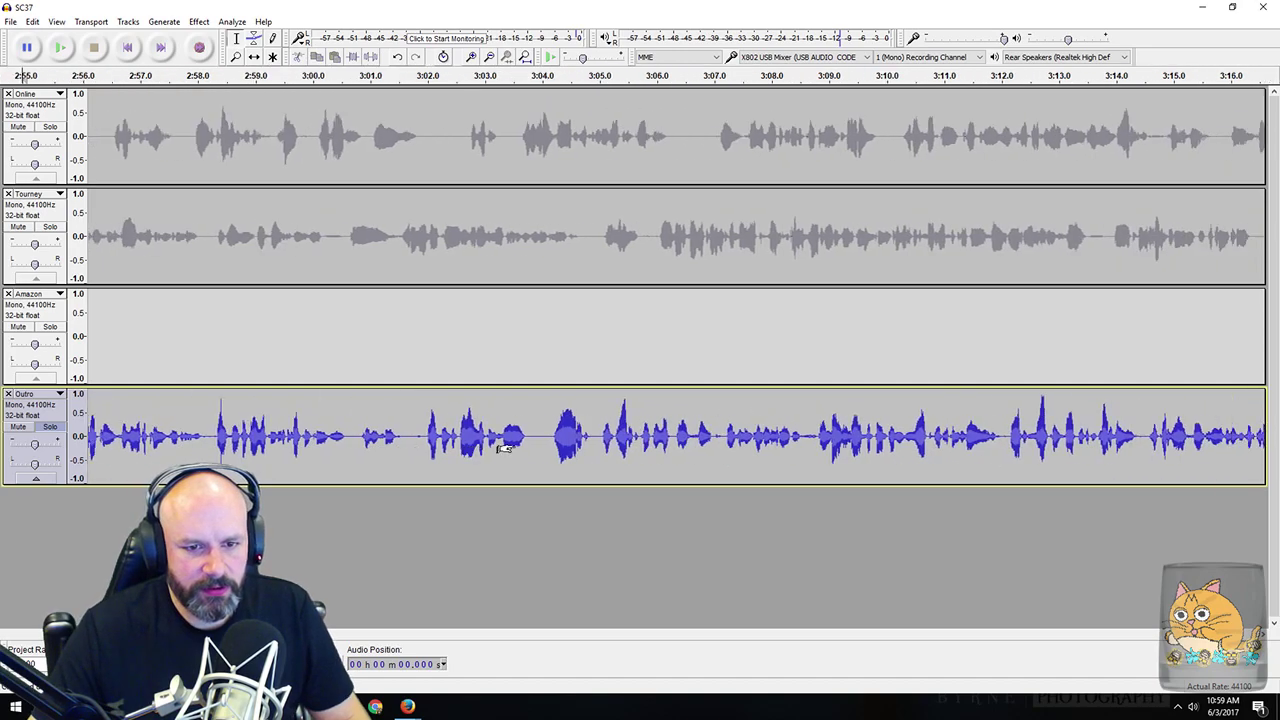
scroll(511, 449, "right", 5)
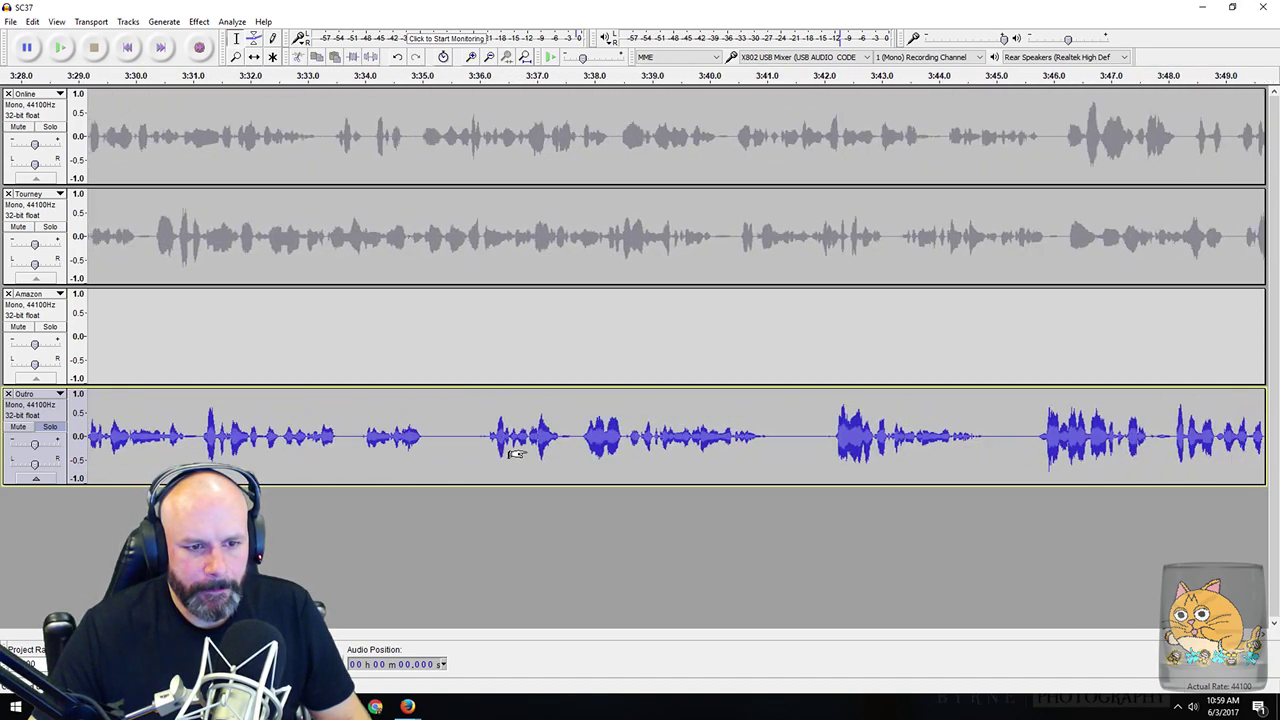
left_click_drag(395, 440, 461, 446)
key("Delete")
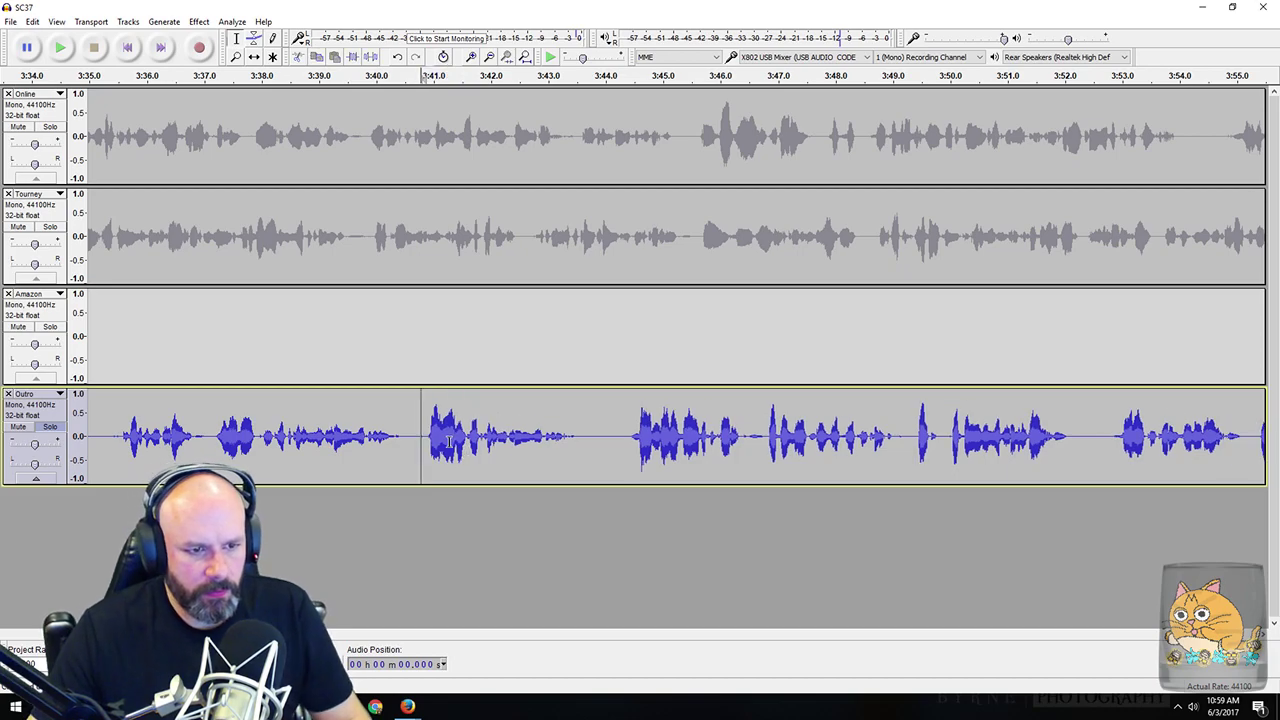
left_click_drag(590, 437, 614, 440)
key("Delete")
Step: Delete the Outro track's pause from about 4:27.1 to 4:27.8 and audition the joint from about 4:26.2 to 4:28.3
scroll(612, 455, "right", 10)
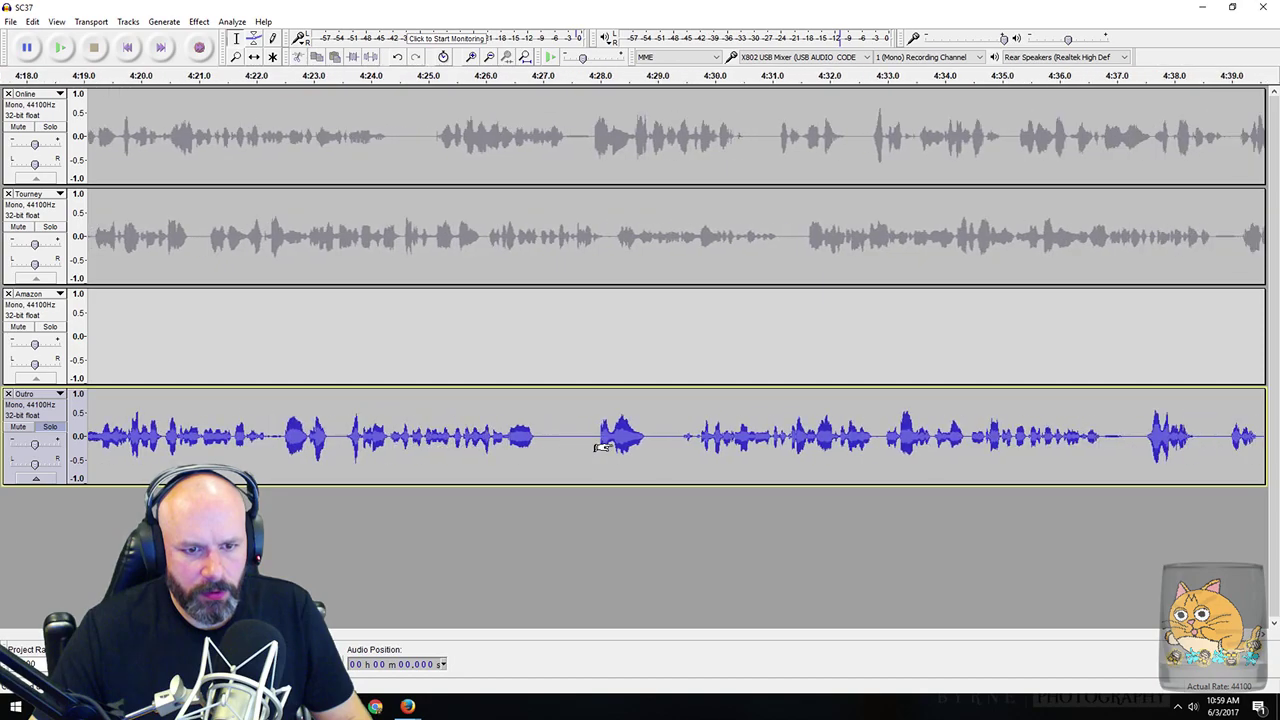
left_click_drag(550, 440, 589, 444)
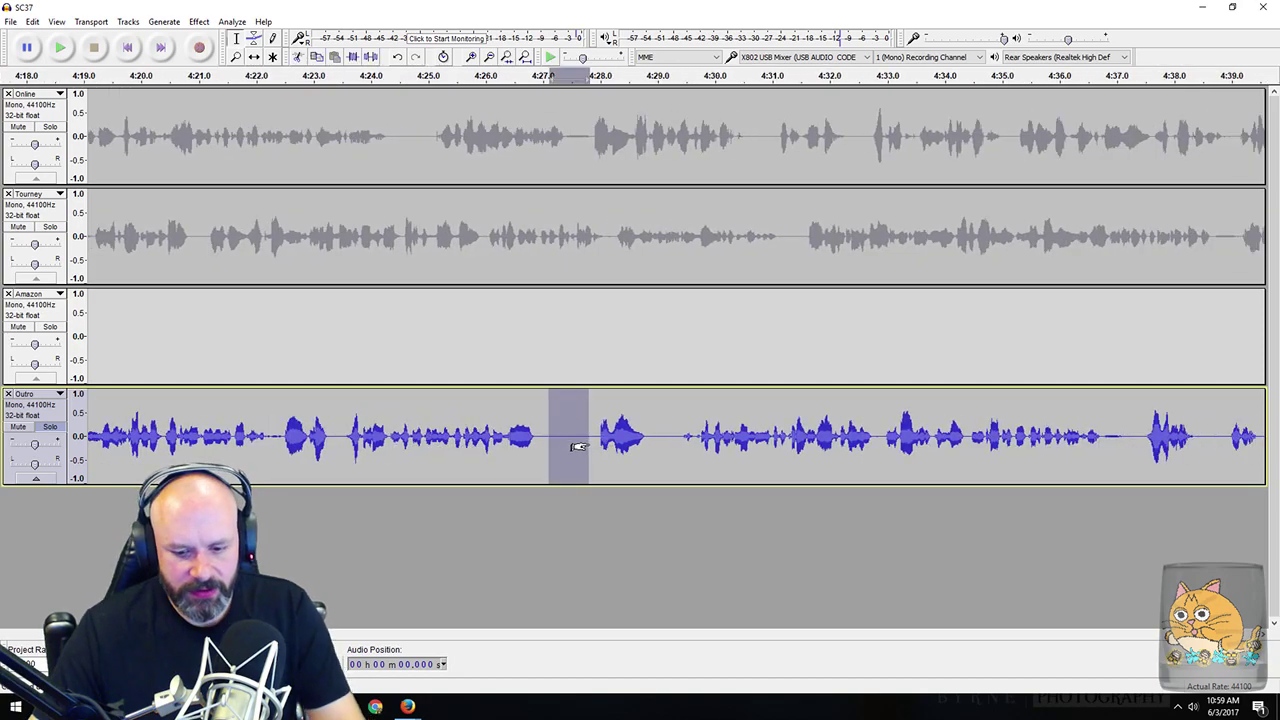
key("Delete")
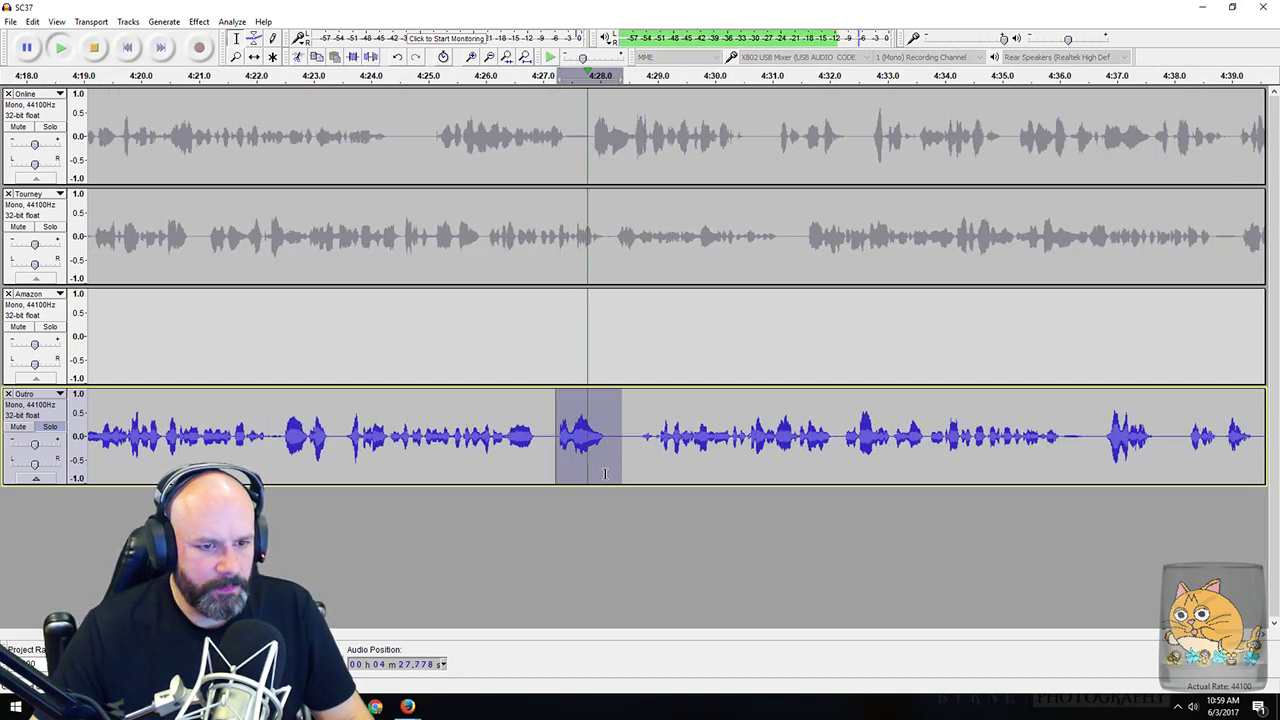
left_click_drag(620, 453, 496, 455)
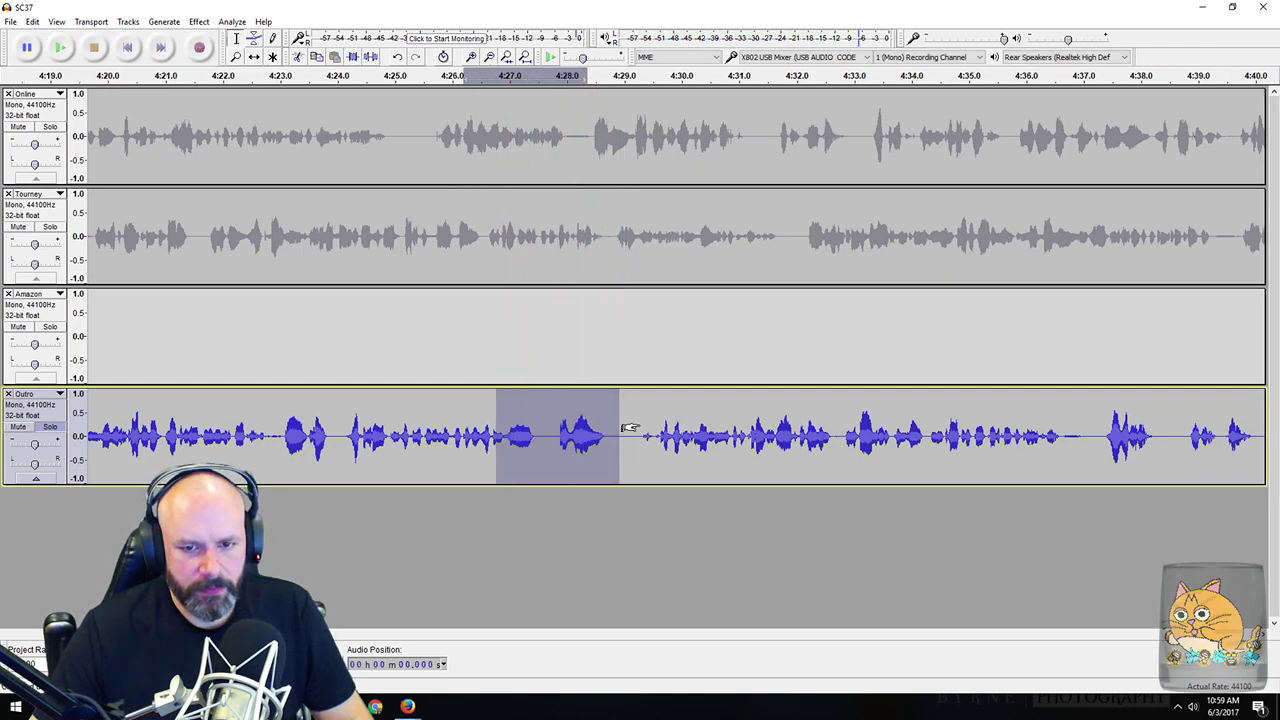
Step: Delete the Outro track's pause with faint clicks from about 5:30.0 to 5:31.6 and audition the result from about 5:28.1 to 5:33.0
scroll(600, 435, "right", 10)
scroll(622, 413, "right", 8)
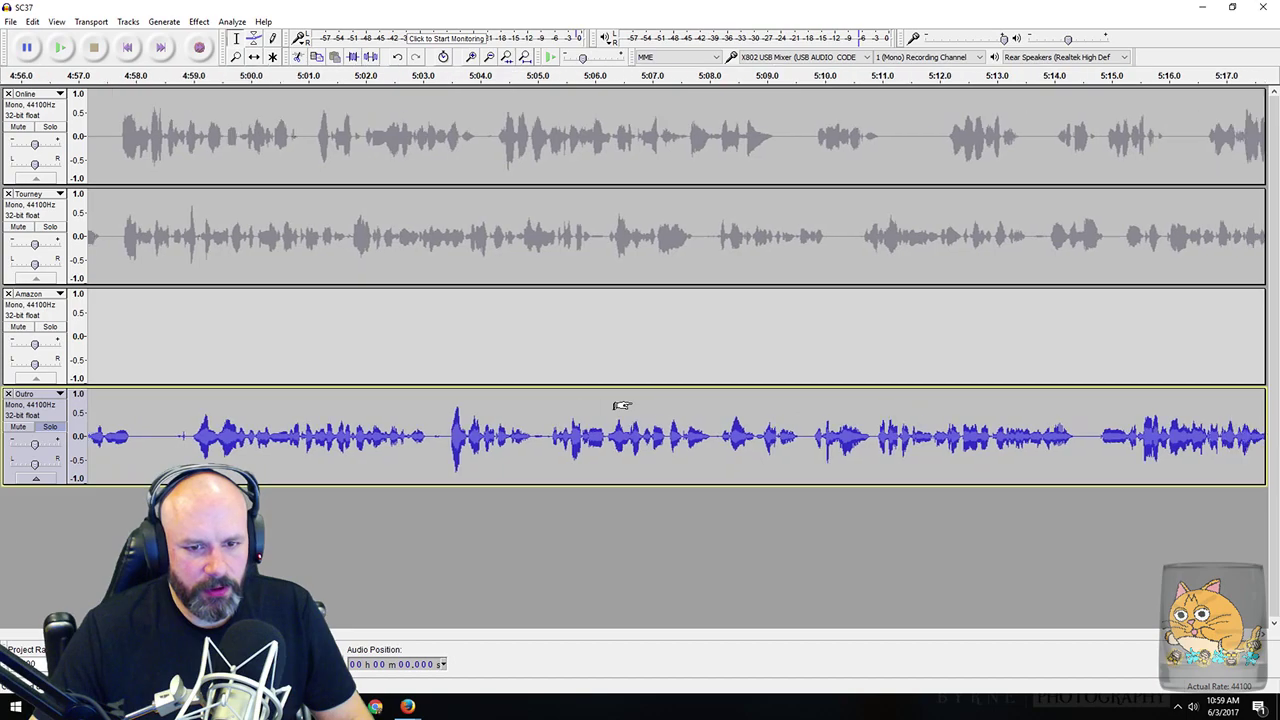
scroll(622, 409, "right", 2)
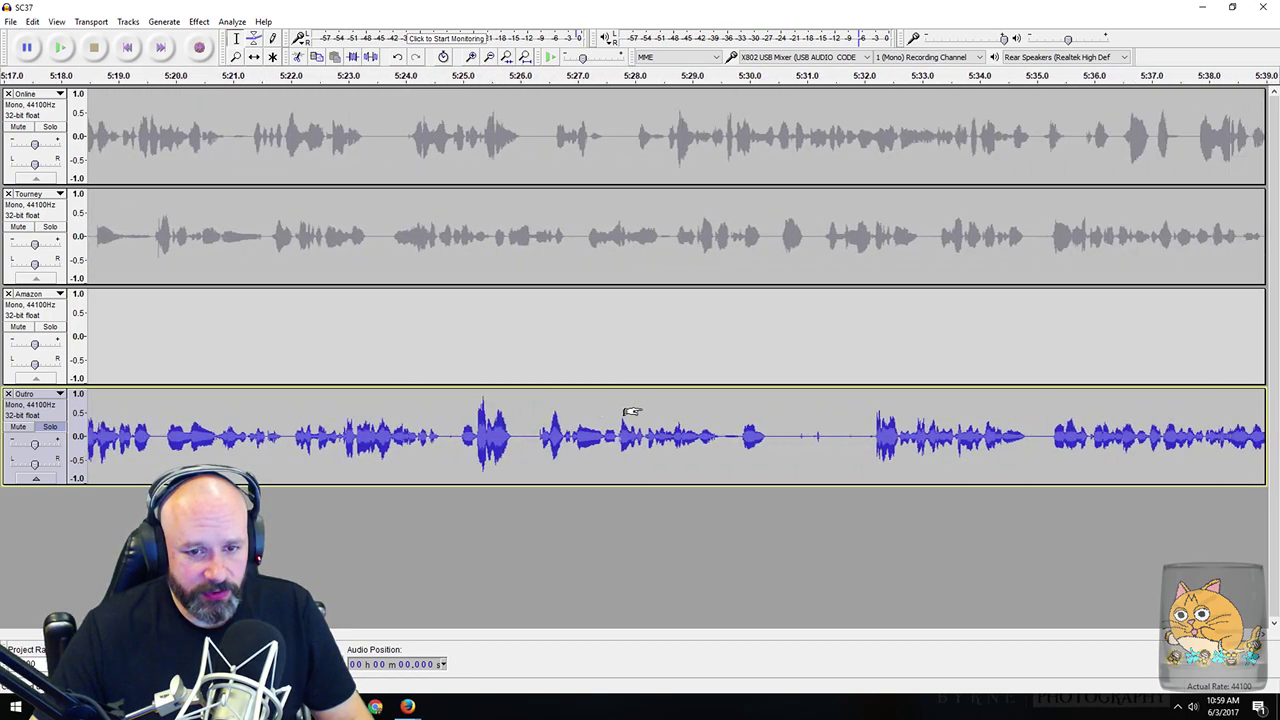
left_click_drag(716, 447, 808, 449)
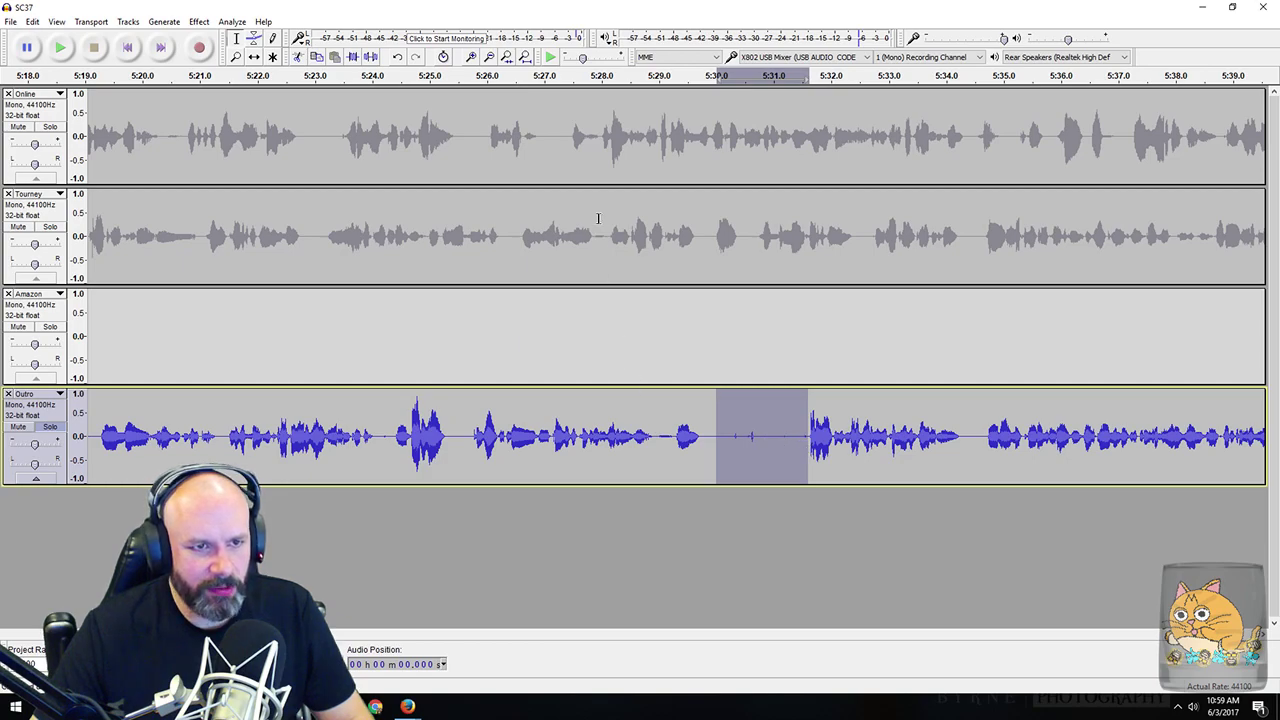
key("Delete")
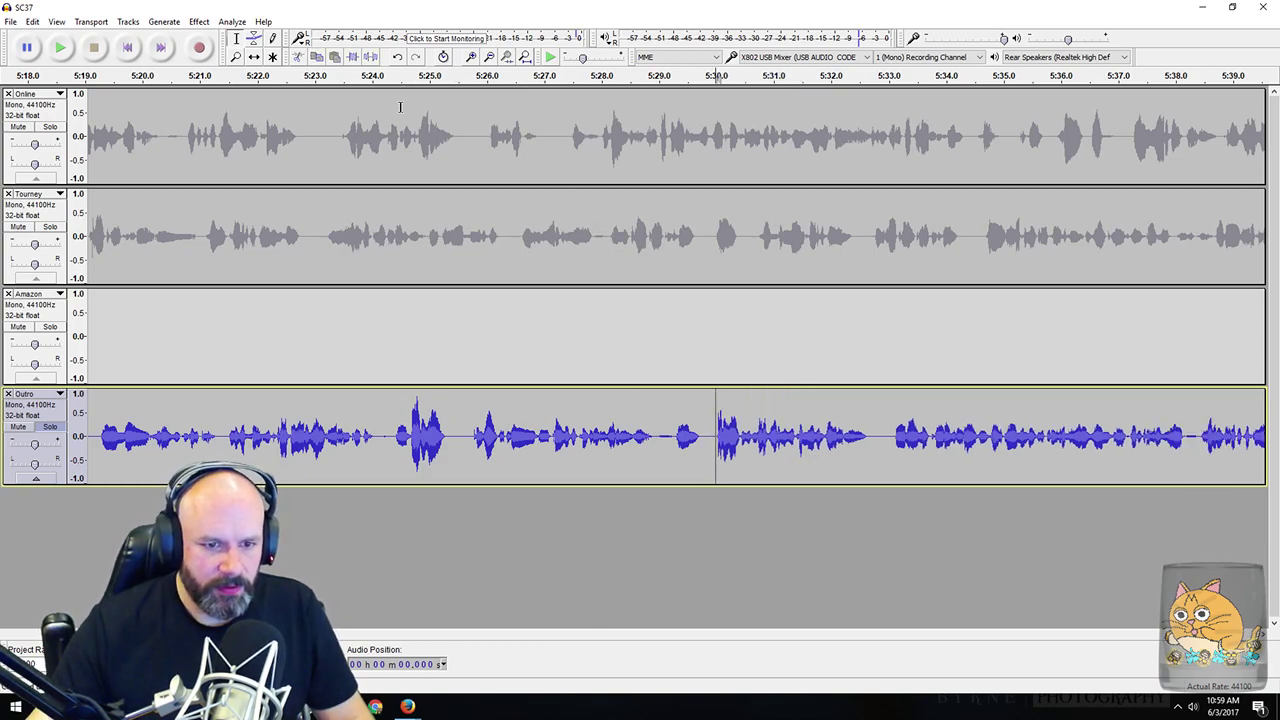
left_click_drag(606, 440, 888, 440)
key("space")
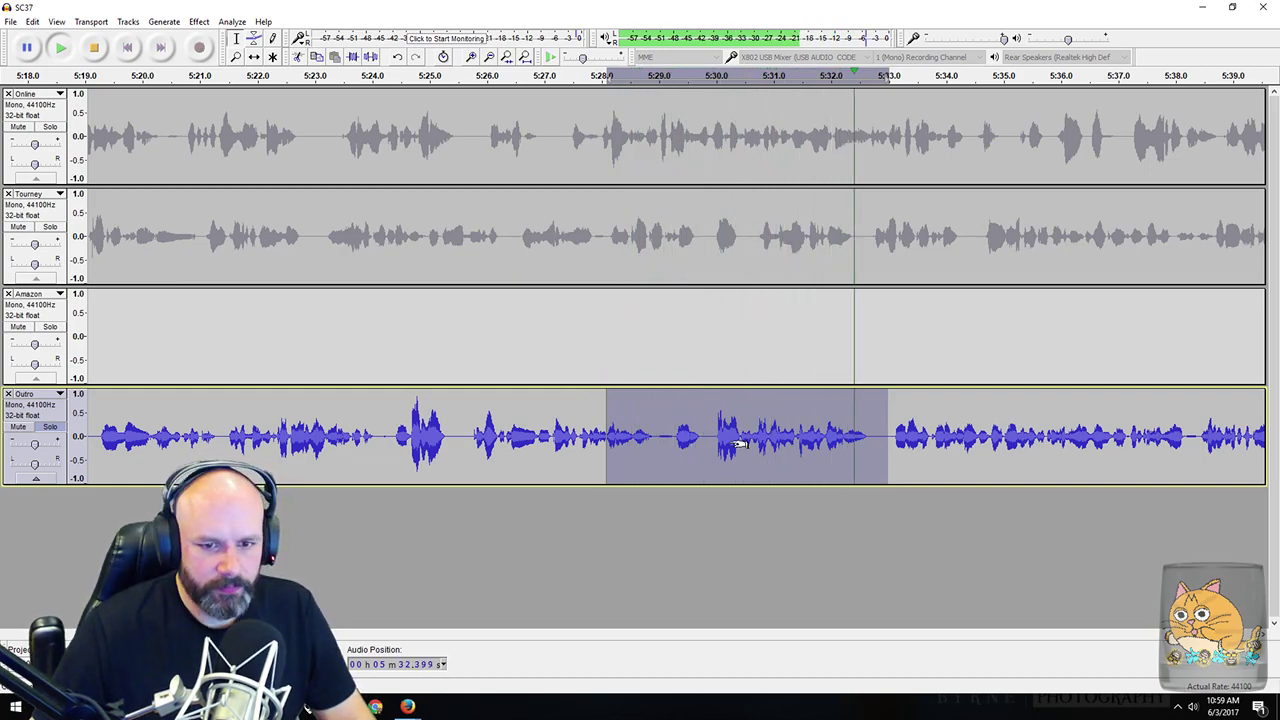
Step: Audition the Outro track's isolated sound near 6:08.5 and delete it with its surrounding pauses, from about 6:08.0 to 6:09.4
scroll(700, 452, "right", 10)
scroll(718, 450, "right", 15)
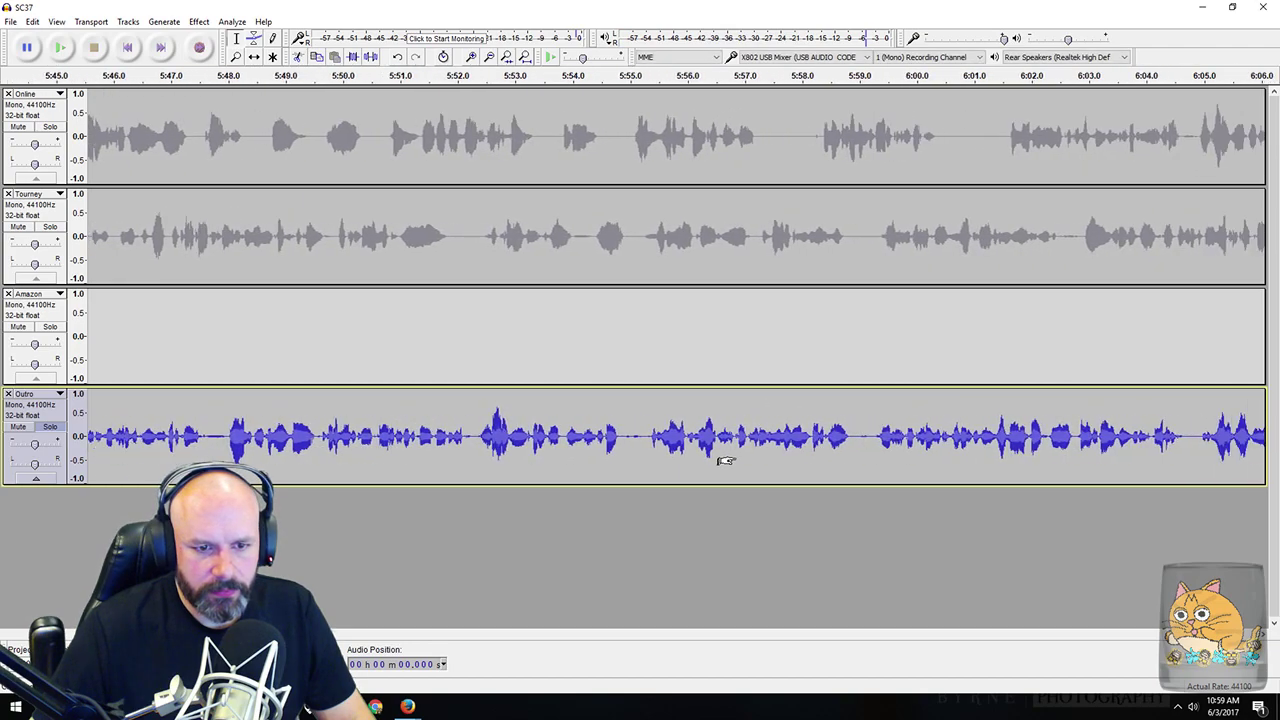
scroll(737, 477, "right", 5)
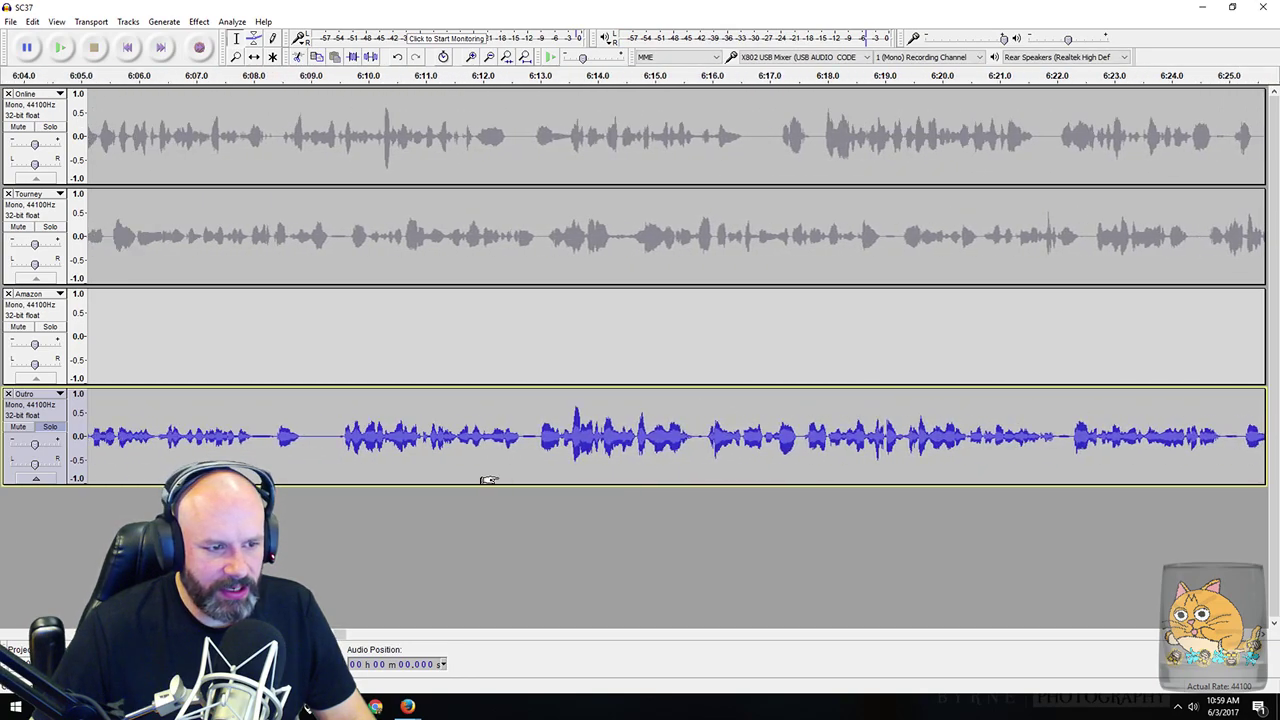
left_click_drag(254, 437, 331, 470)
key("space")
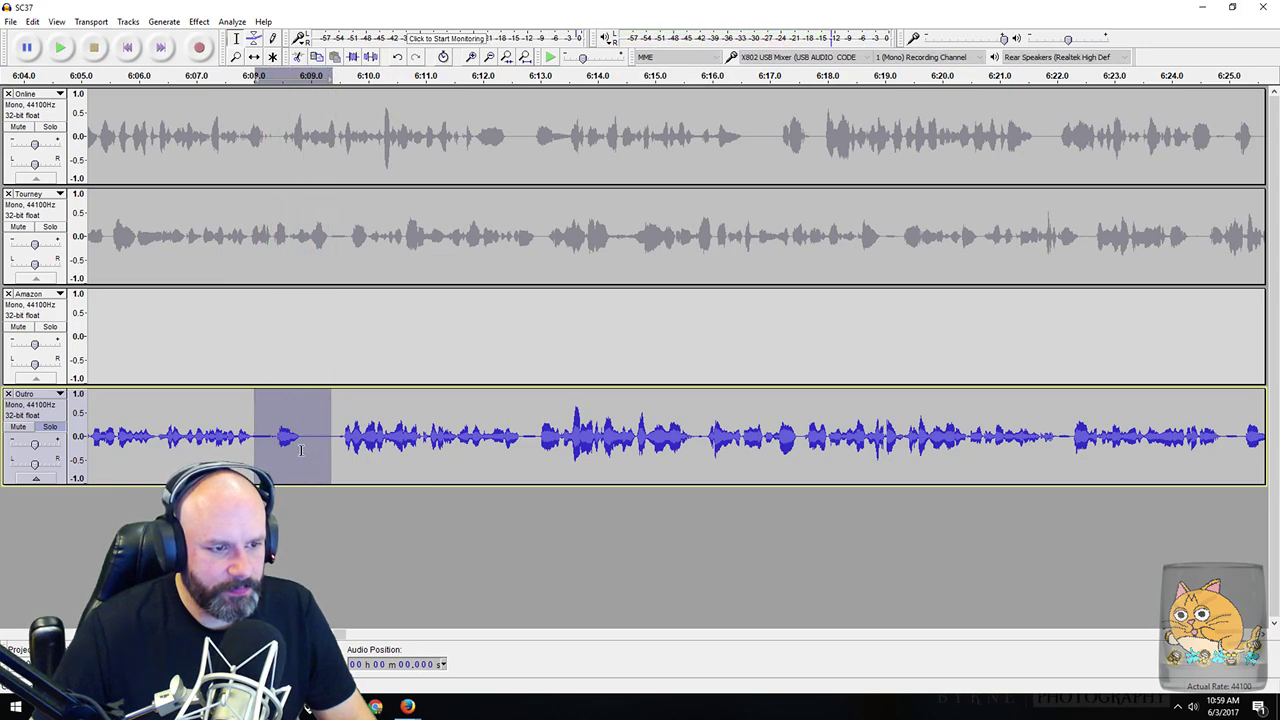
scroll(316, 465, "up", 2)
scroll(318, 457, "left", 3)
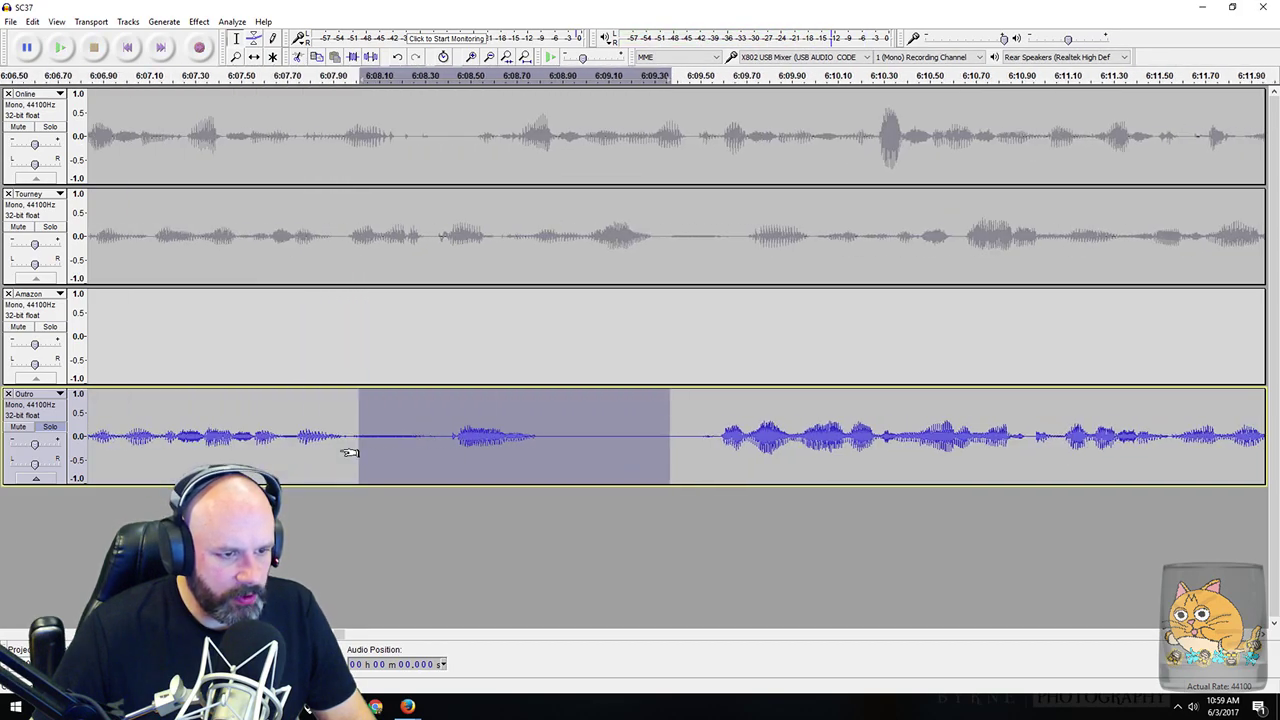
left_click_drag(316, 437, 650, 443)
key("Delete")
scroll(644, 443, "down", 2)
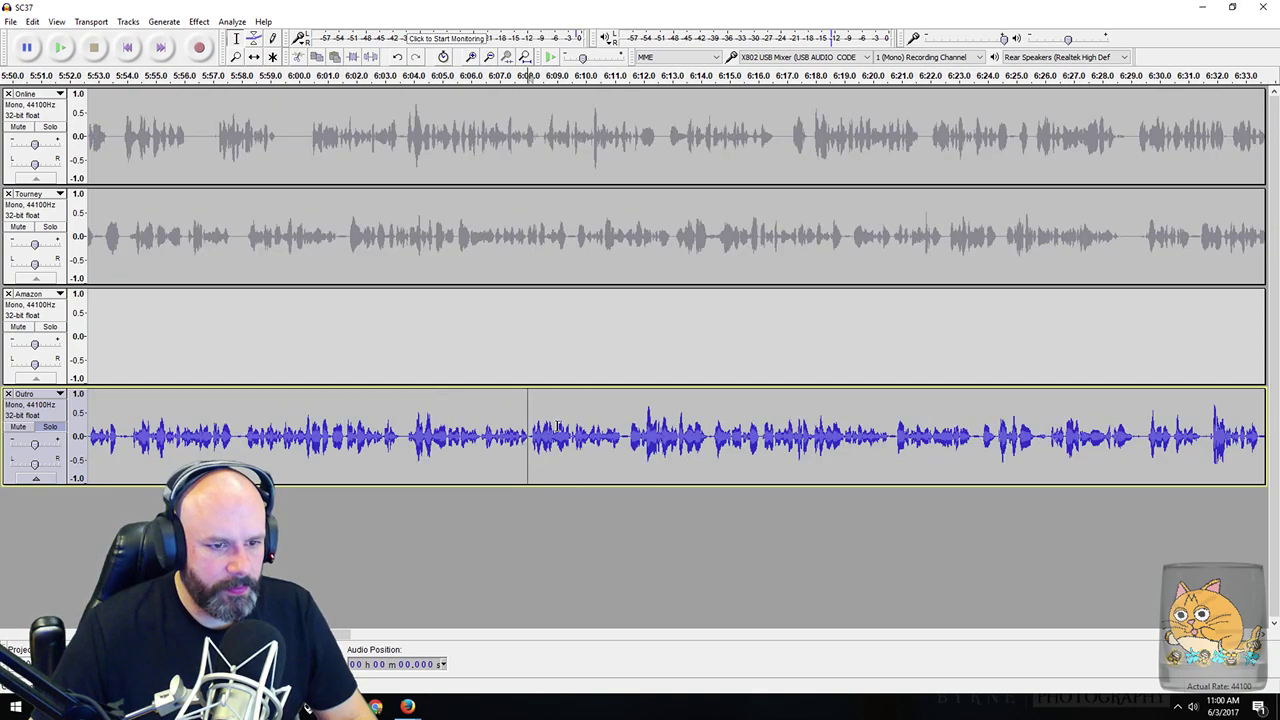
Step: Audition the Outro track's passages from about 6:49.5 to 6:51.2 and from about 6:48.4 to 6:53.9
scroll(567, 432, "right", 4)
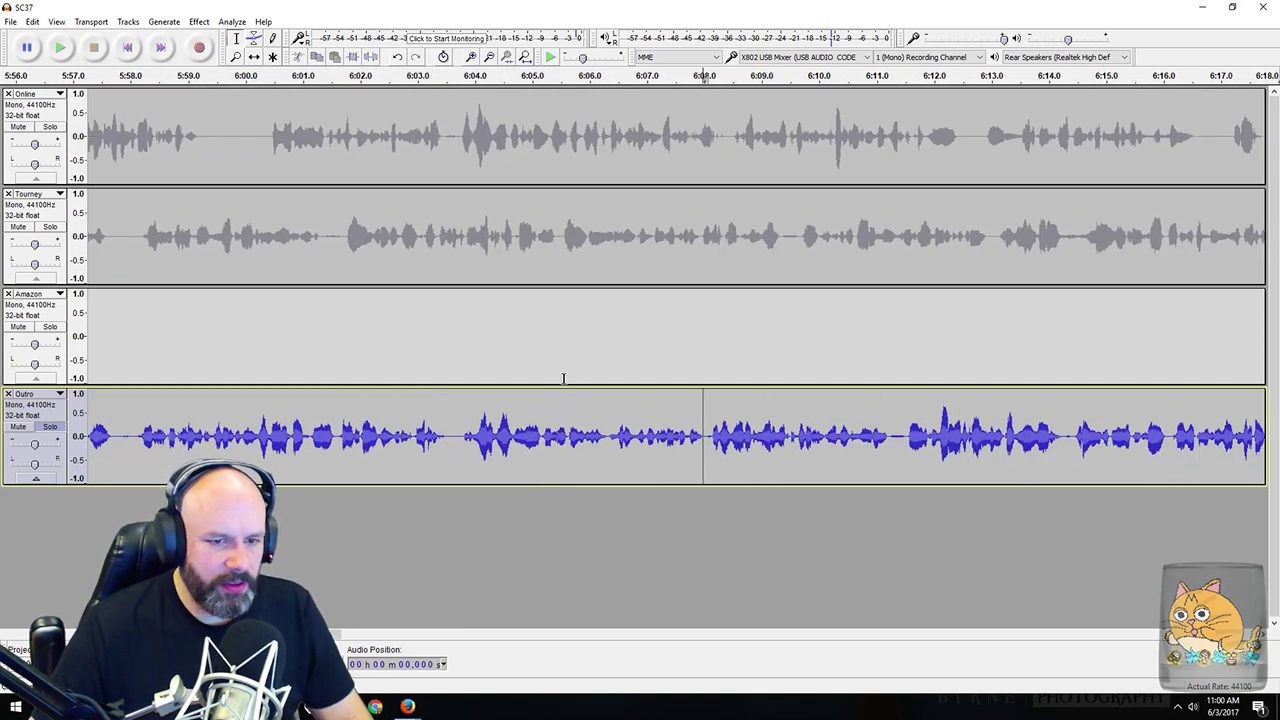
scroll(549, 398, "right", 17)
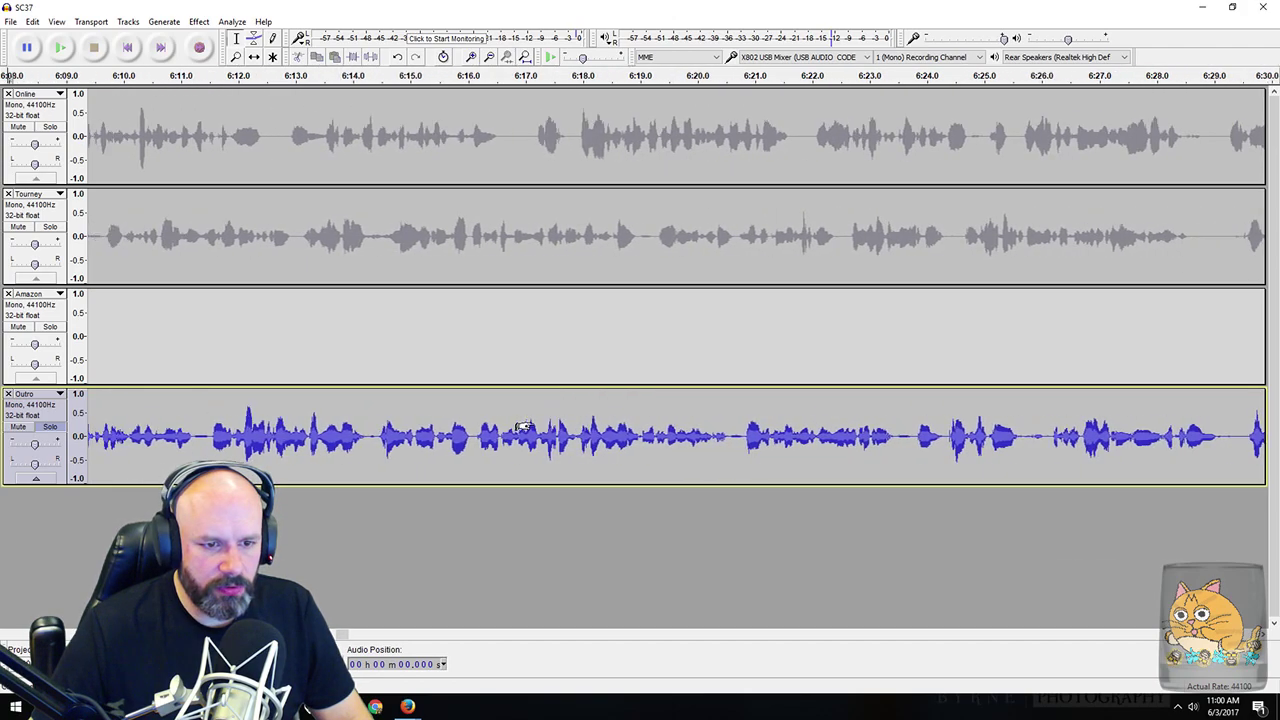
scroll(525, 427, "right", 17)
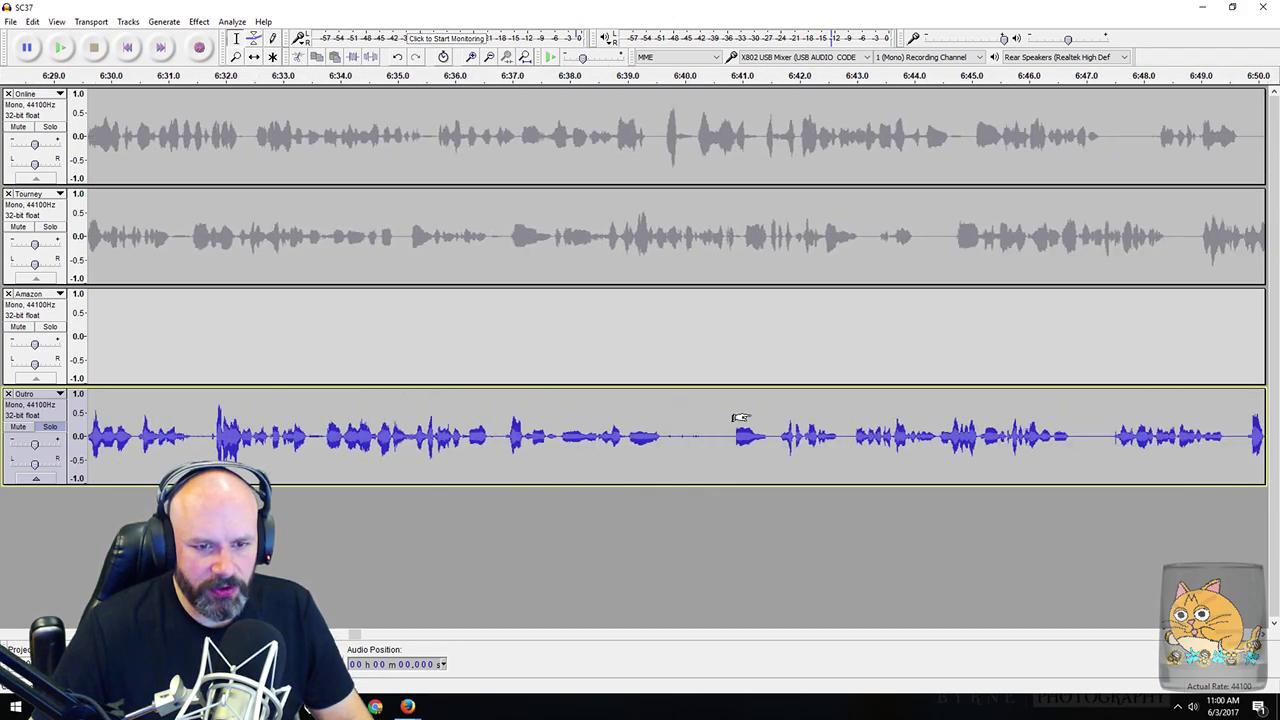
scroll(741, 420, "right", 9)
left_click_drag(319, 440, 395, 450)
key("space")
key("space")
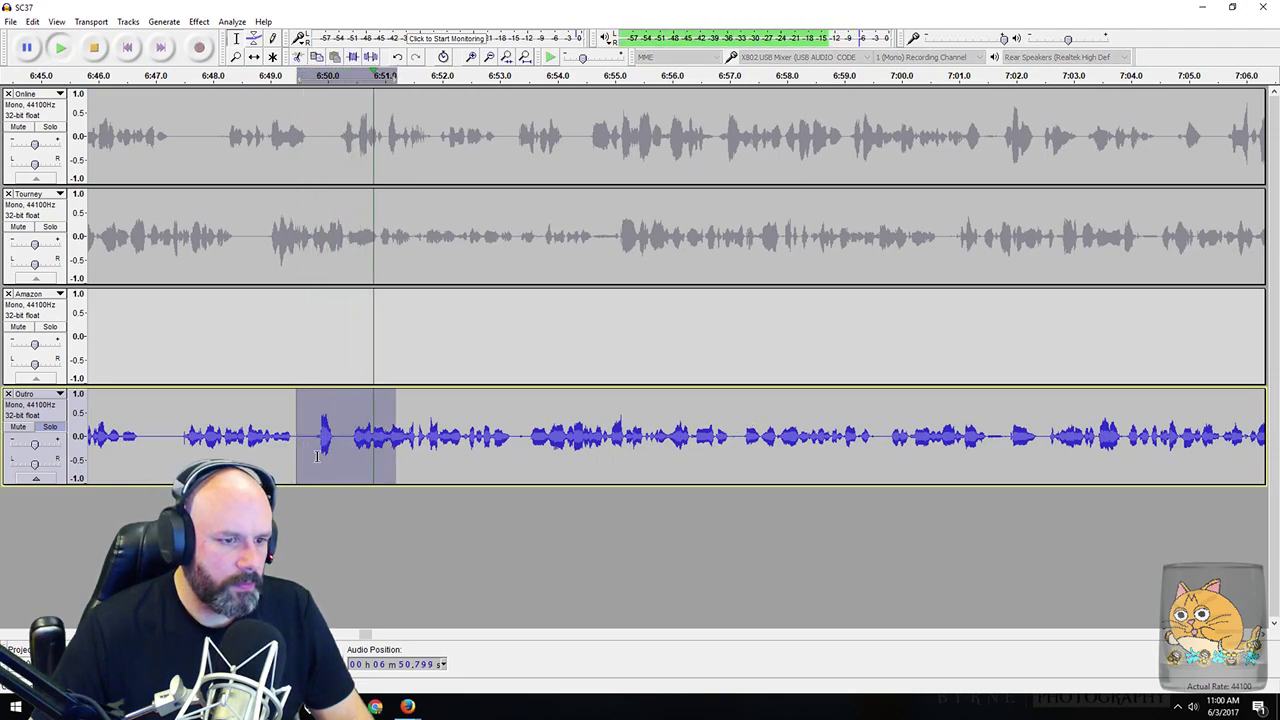
left_click_drag(237, 445, 552, 447)
key("space")
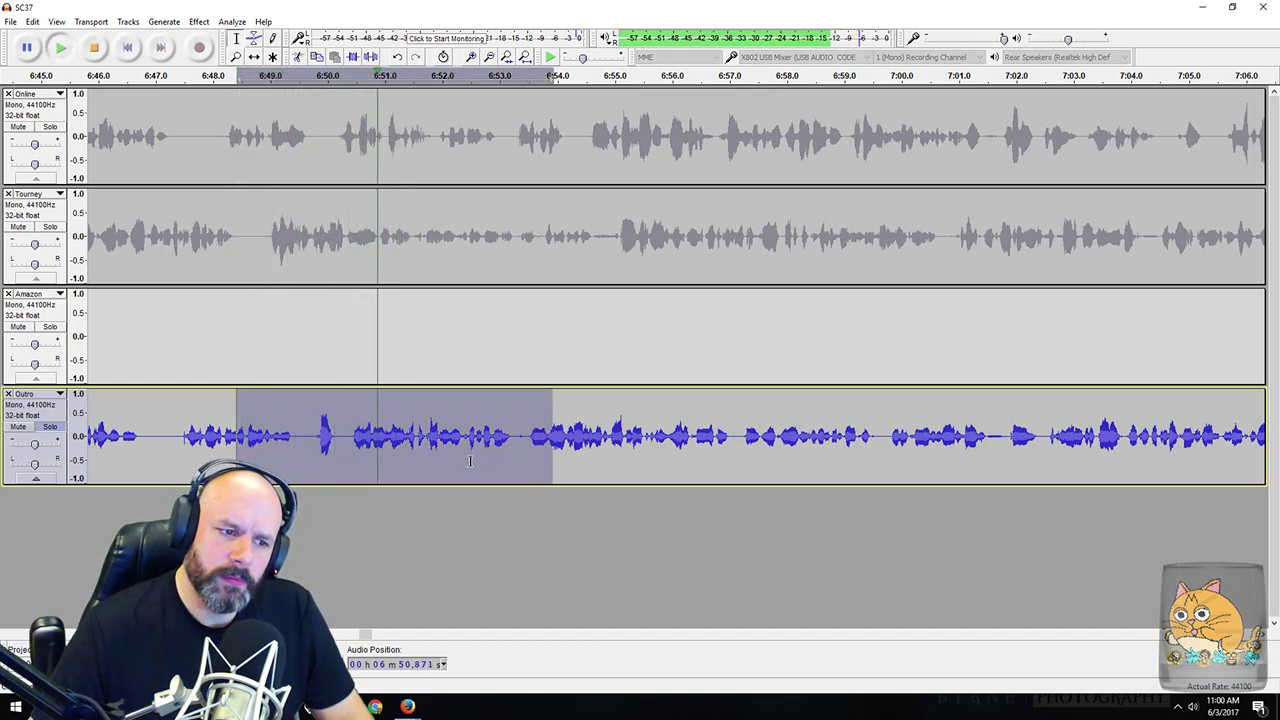
key("space")
Step: Check the Outro track through to its end, turn off its solo and save the project
scroll(497, 432, "right", 3)
scroll(497, 432, "right", 10)
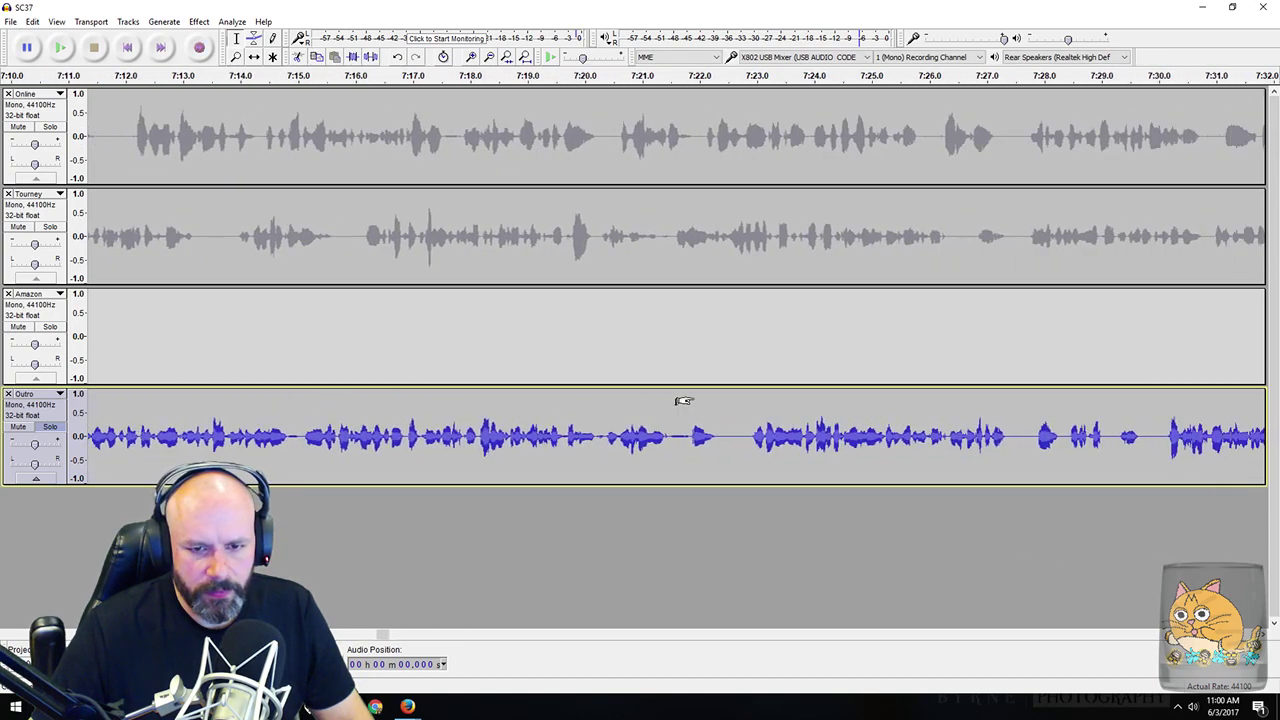
scroll(682, 402, "right", 5)
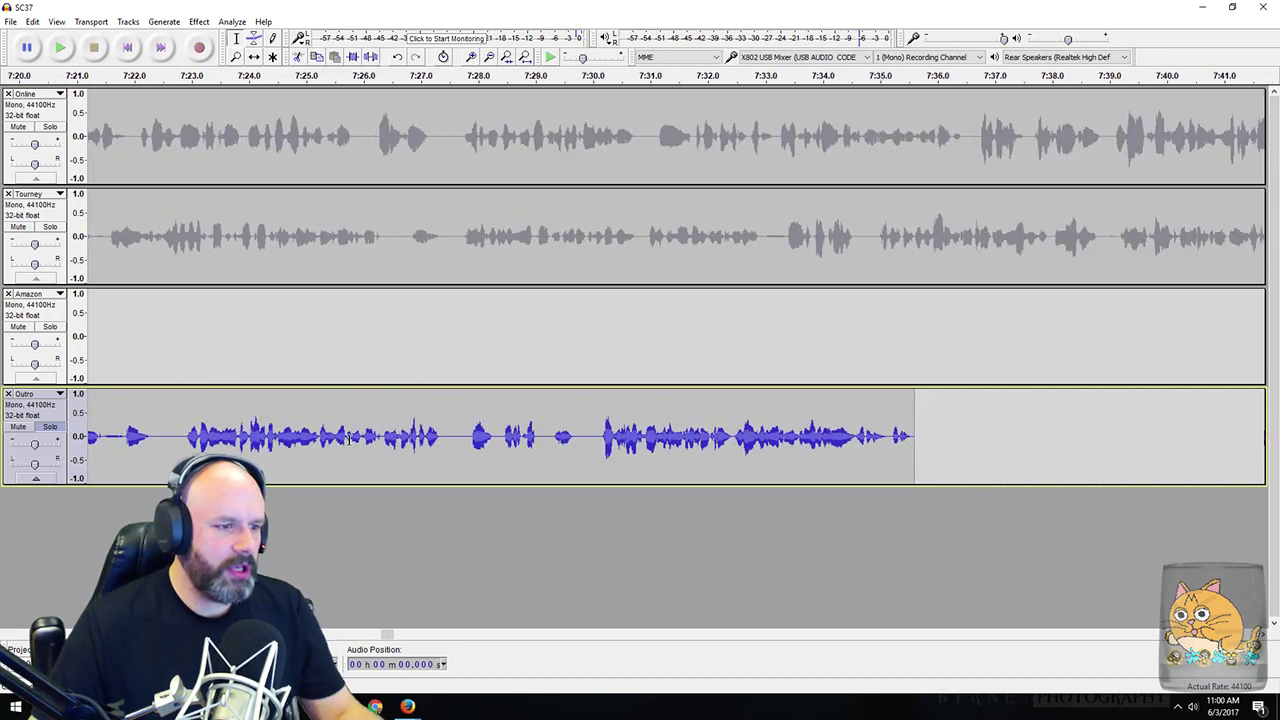
left_click(50, 427)
left_click(8, 22)
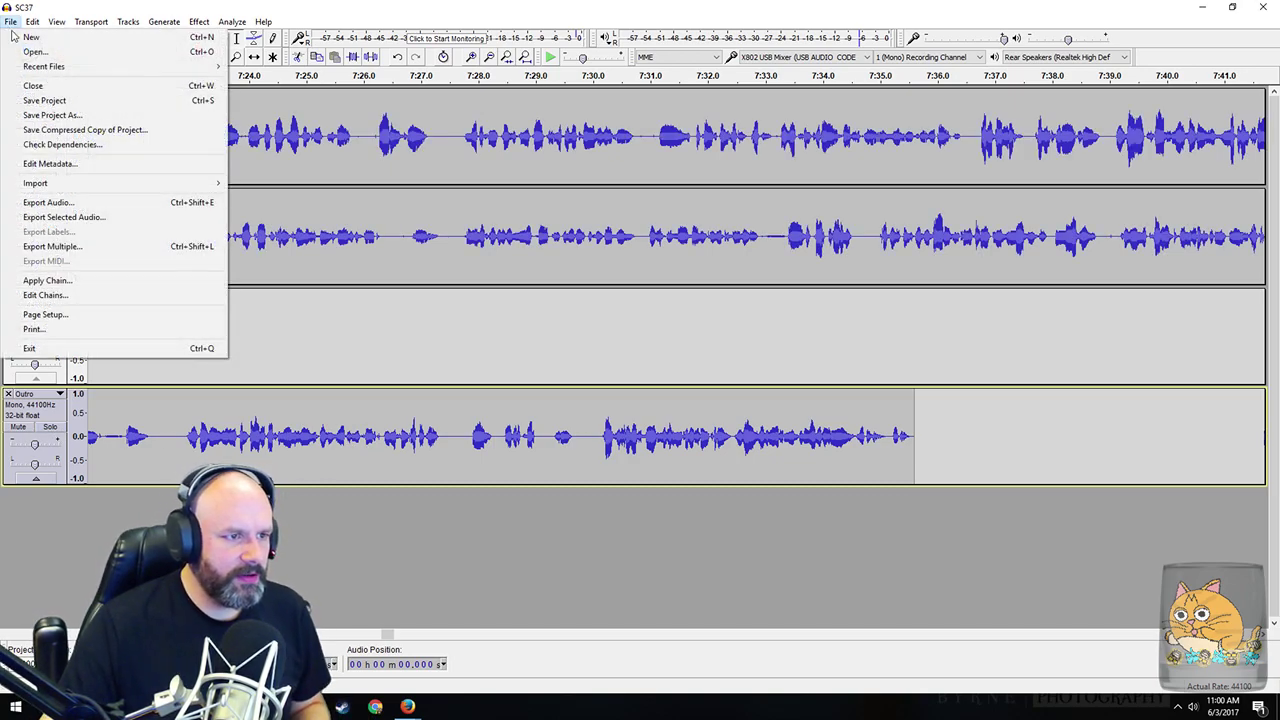
left_click(72, 98)
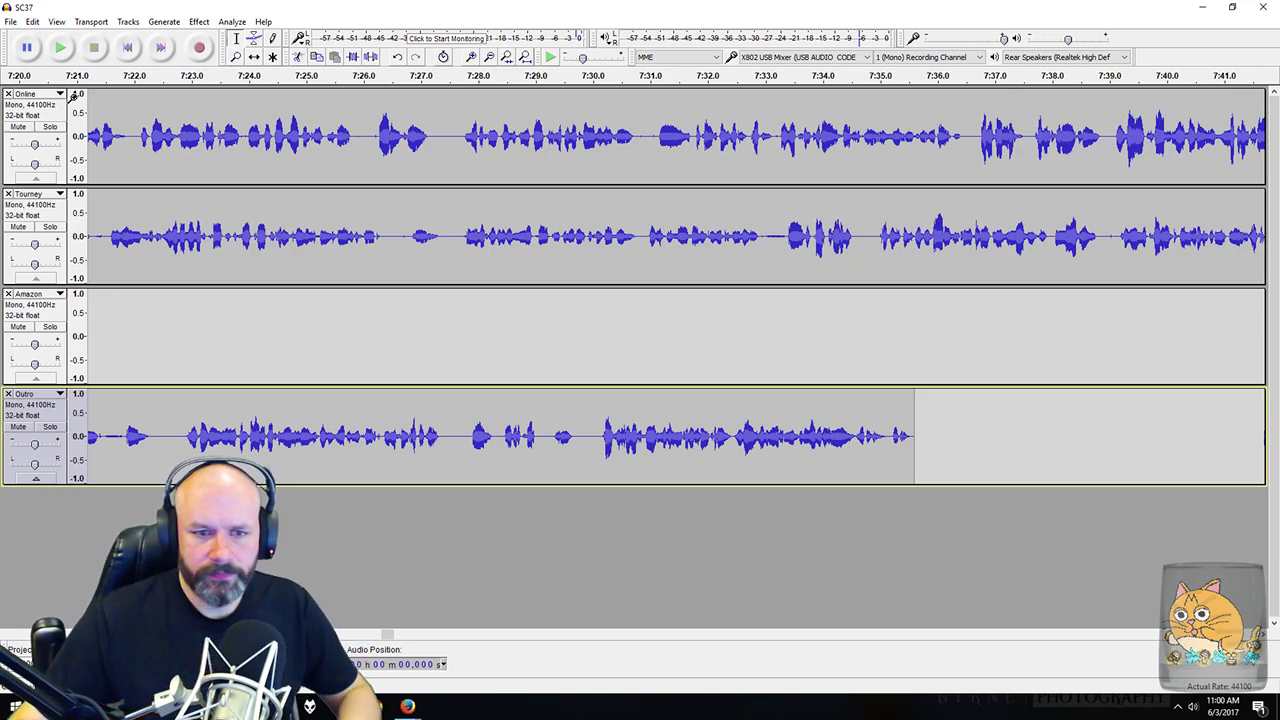
Step: Return to the project's start, switch to File Explorer, open Run Jump Stomp > Sounds > Soundboard > Nintendo and move its window clear of the tracks
left_click(245, 128)
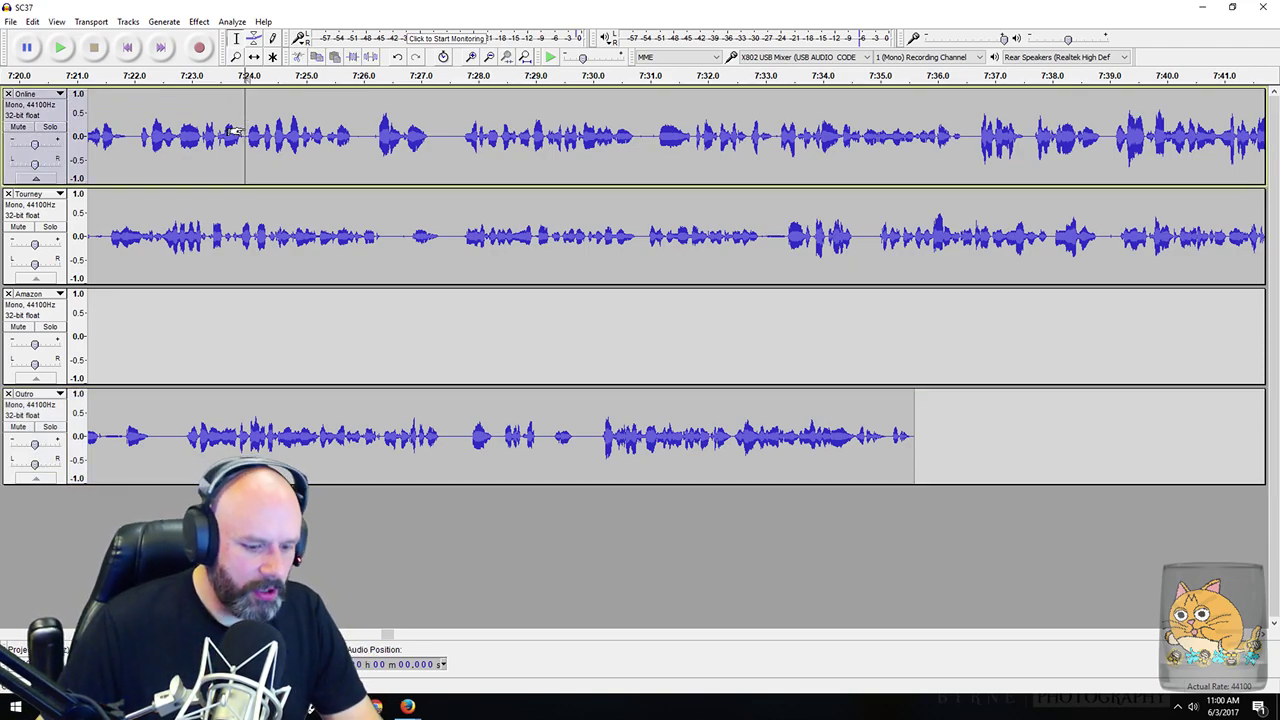
key("Home")
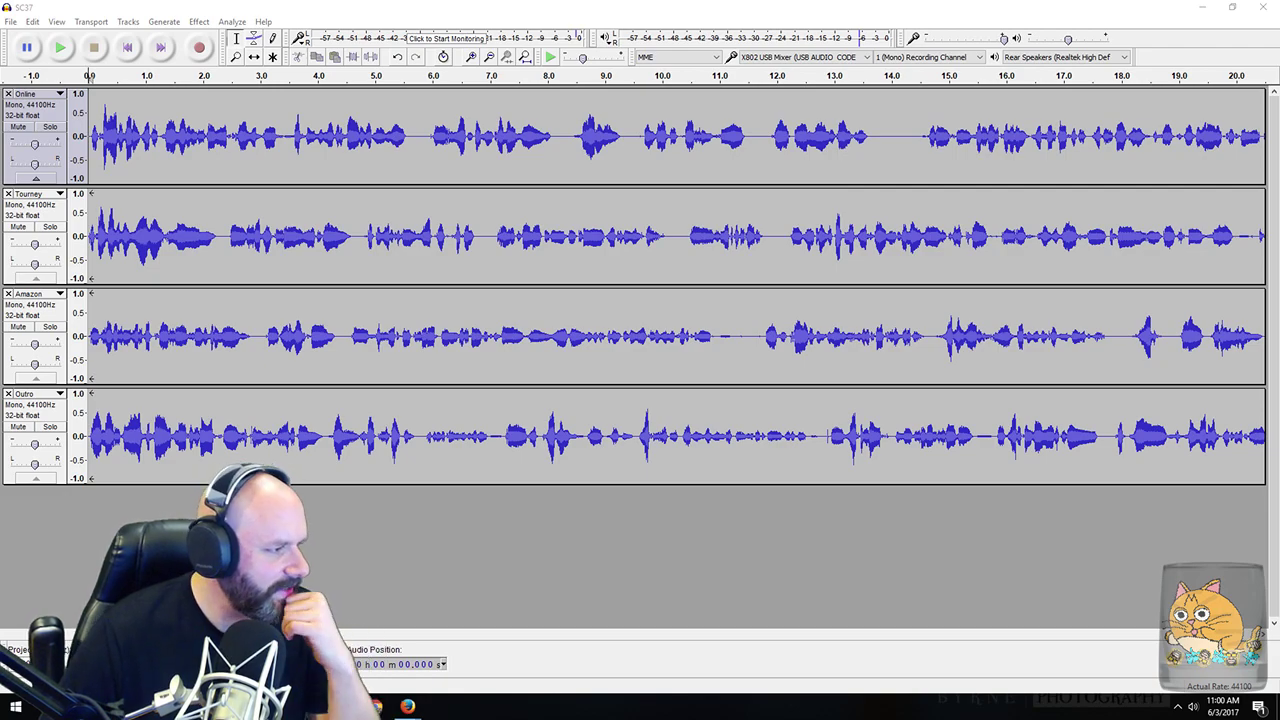
key("super+e")
left_click_drag(373, 172, 634, 130)
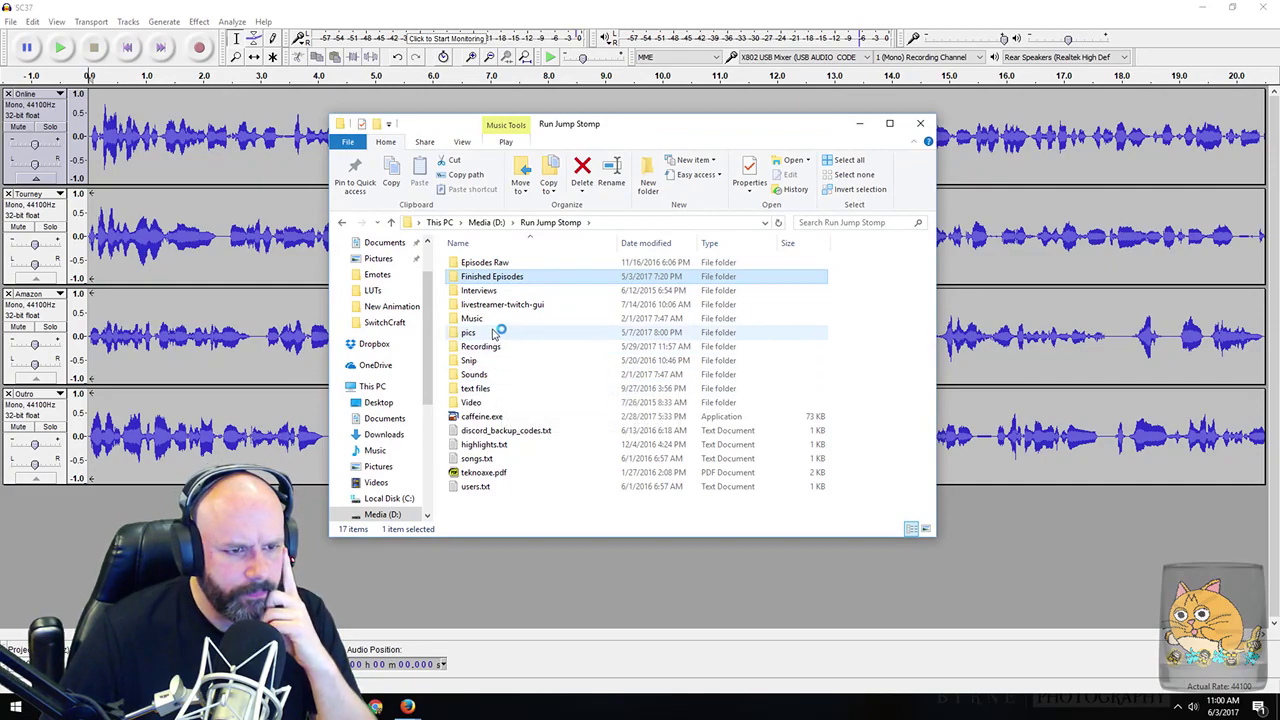
double_click(496, 377)
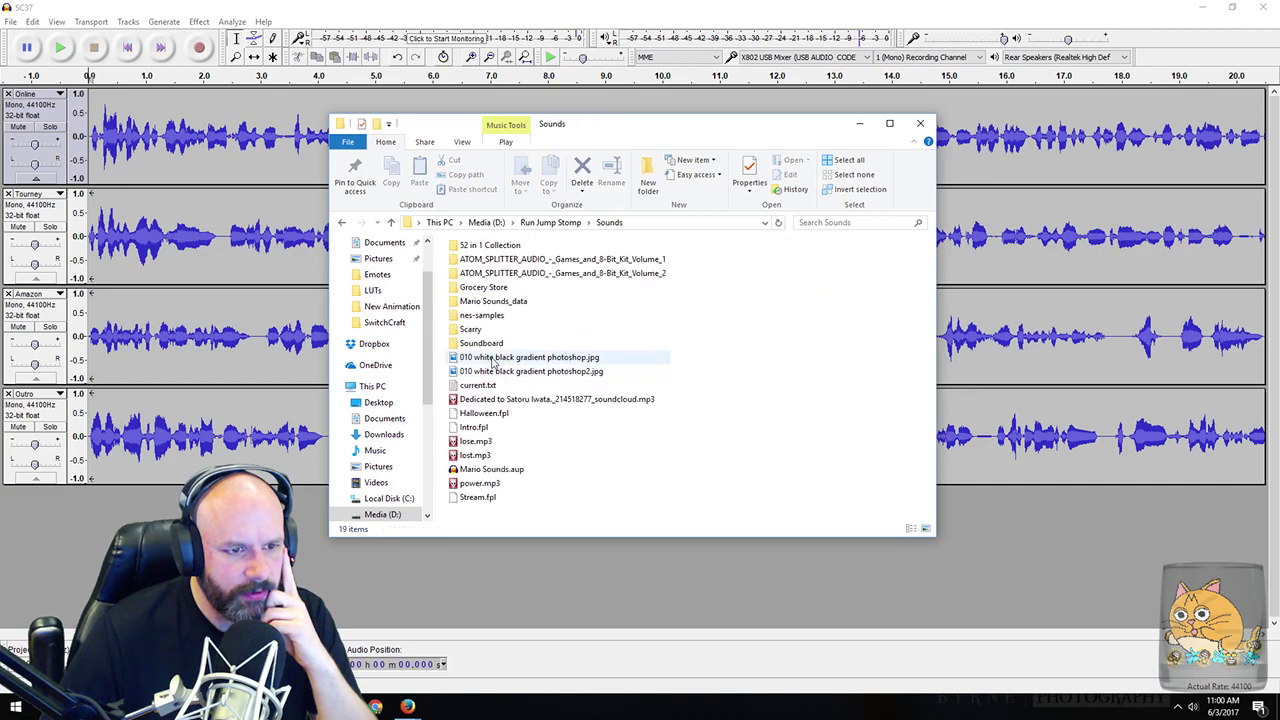
double_click(505, 343)
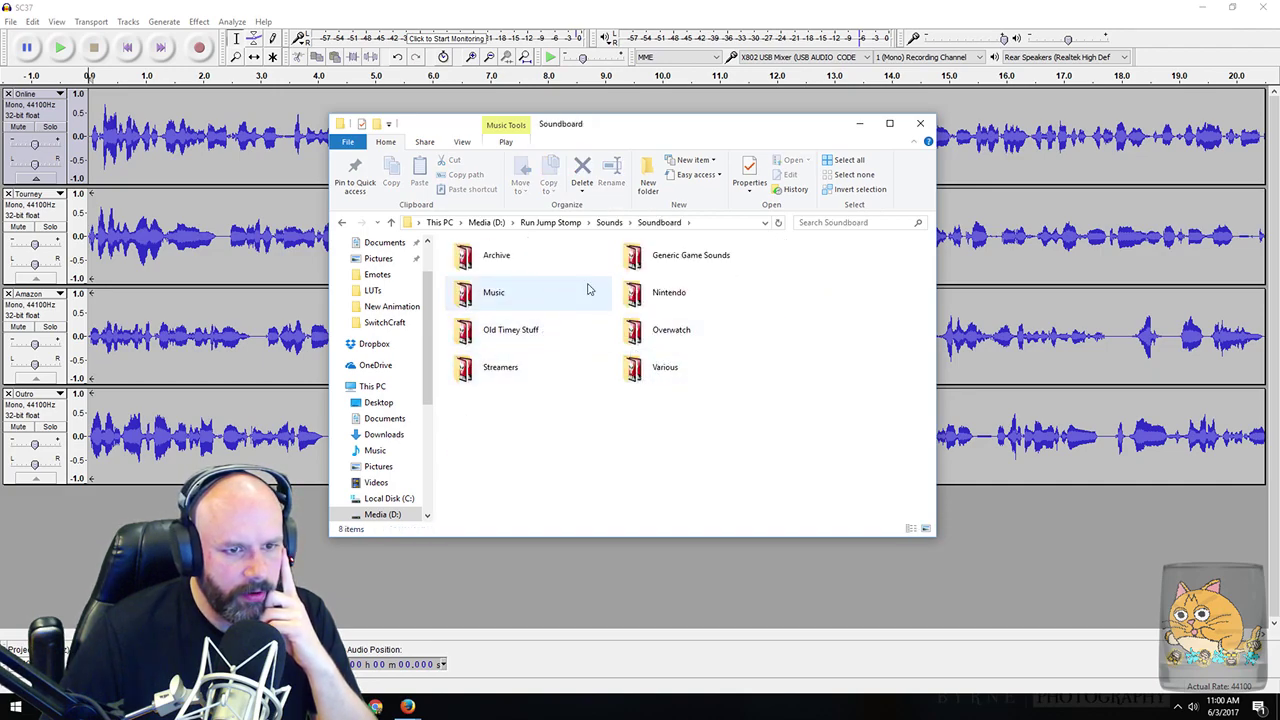
double_click(672, 292)
left_click_drag(633, 131, 1279, 172)
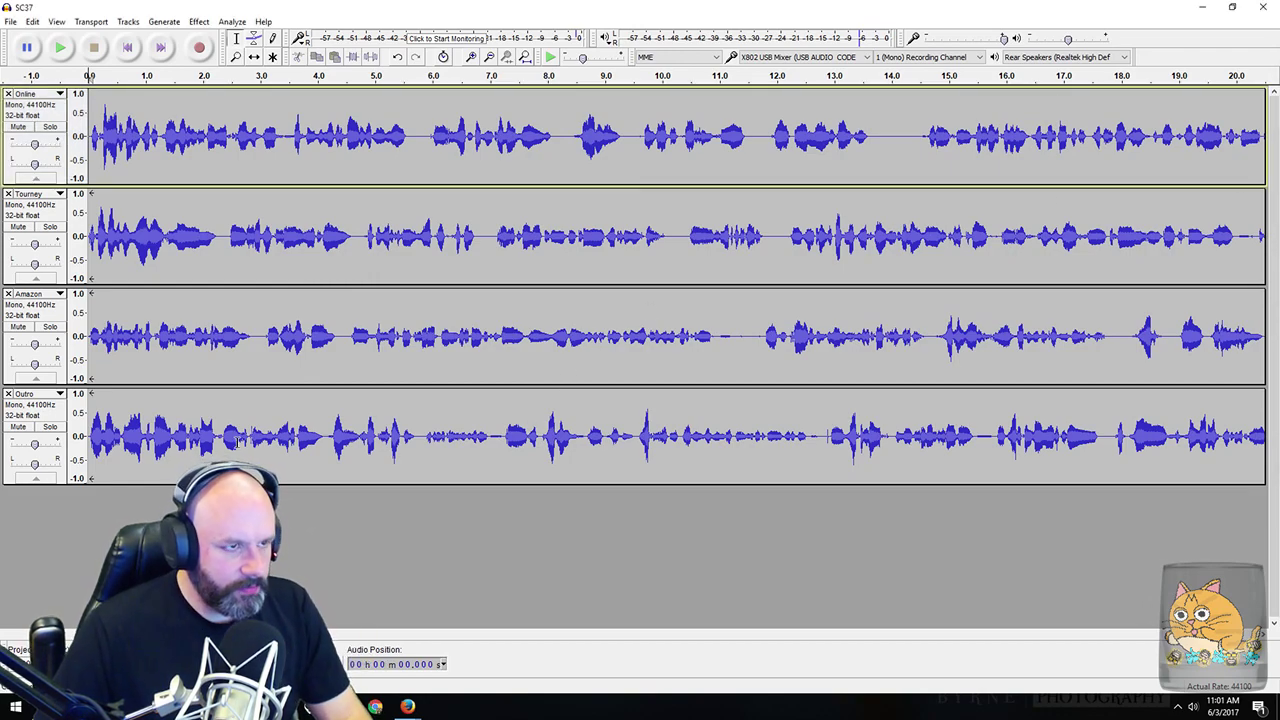
Step: Collapse all tracks and expand only the Online track
left_click(60, 21)
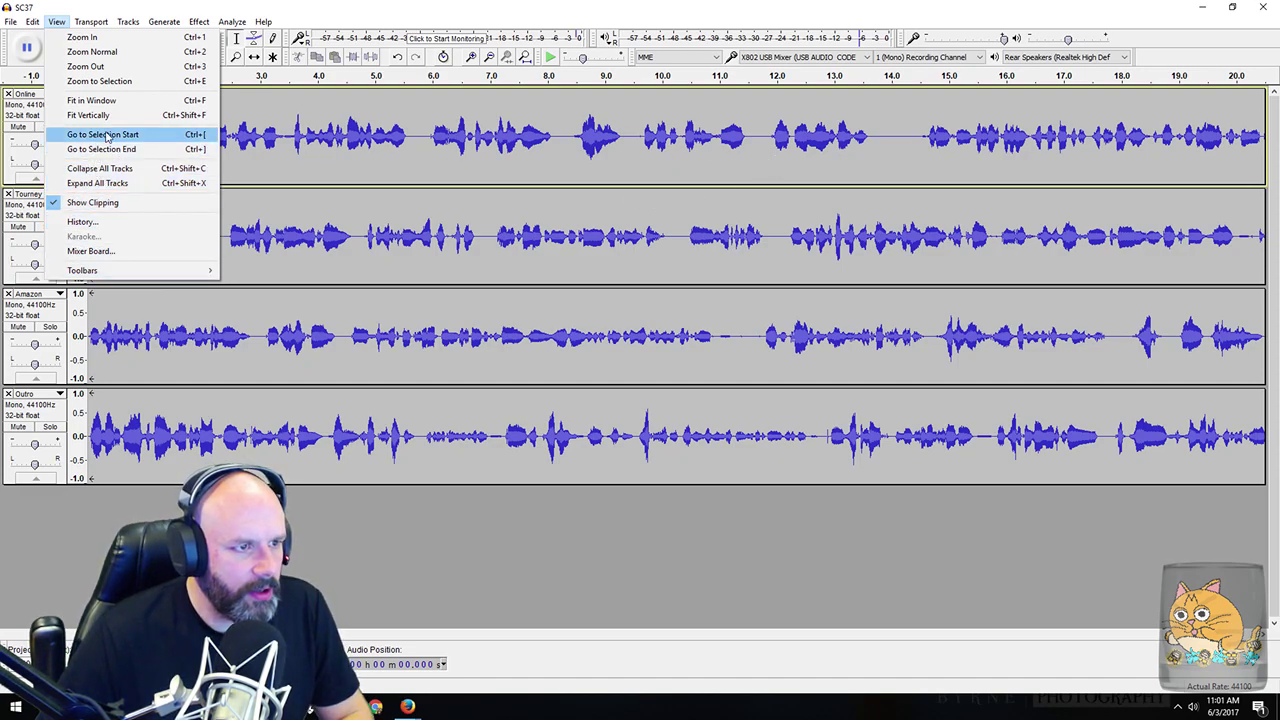
left_click(113, 172)
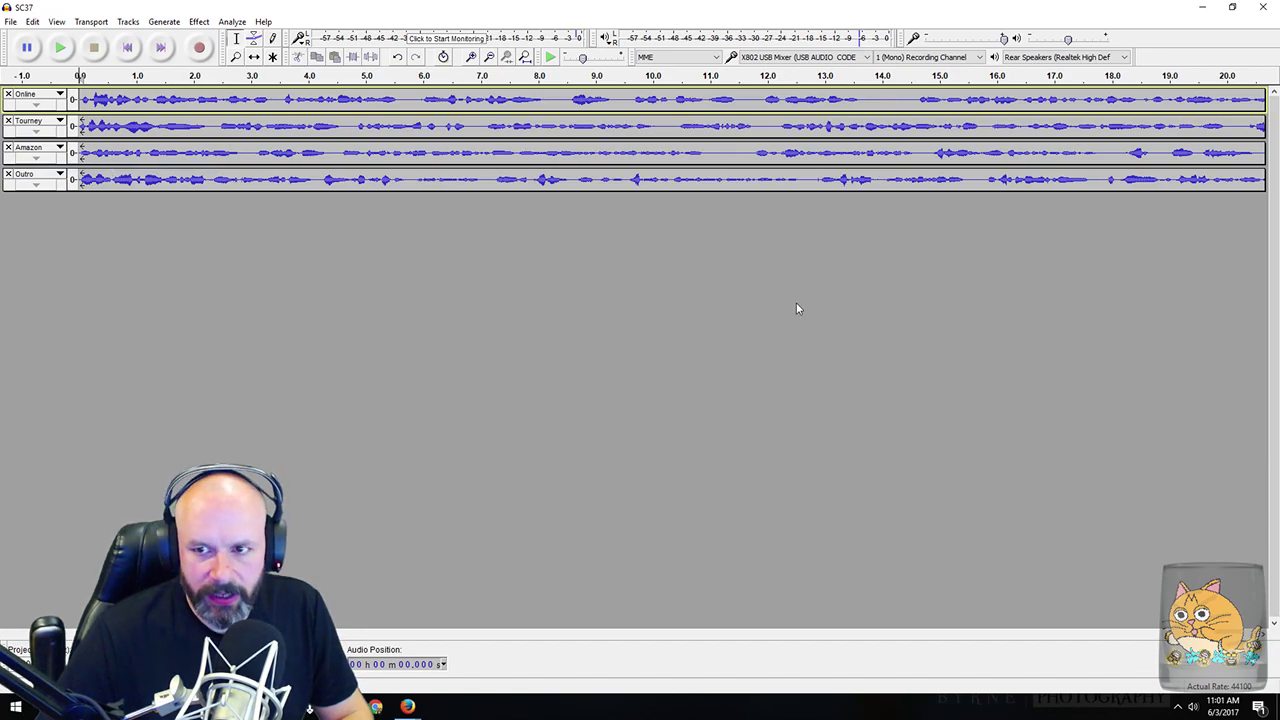
left_click(37, 108)
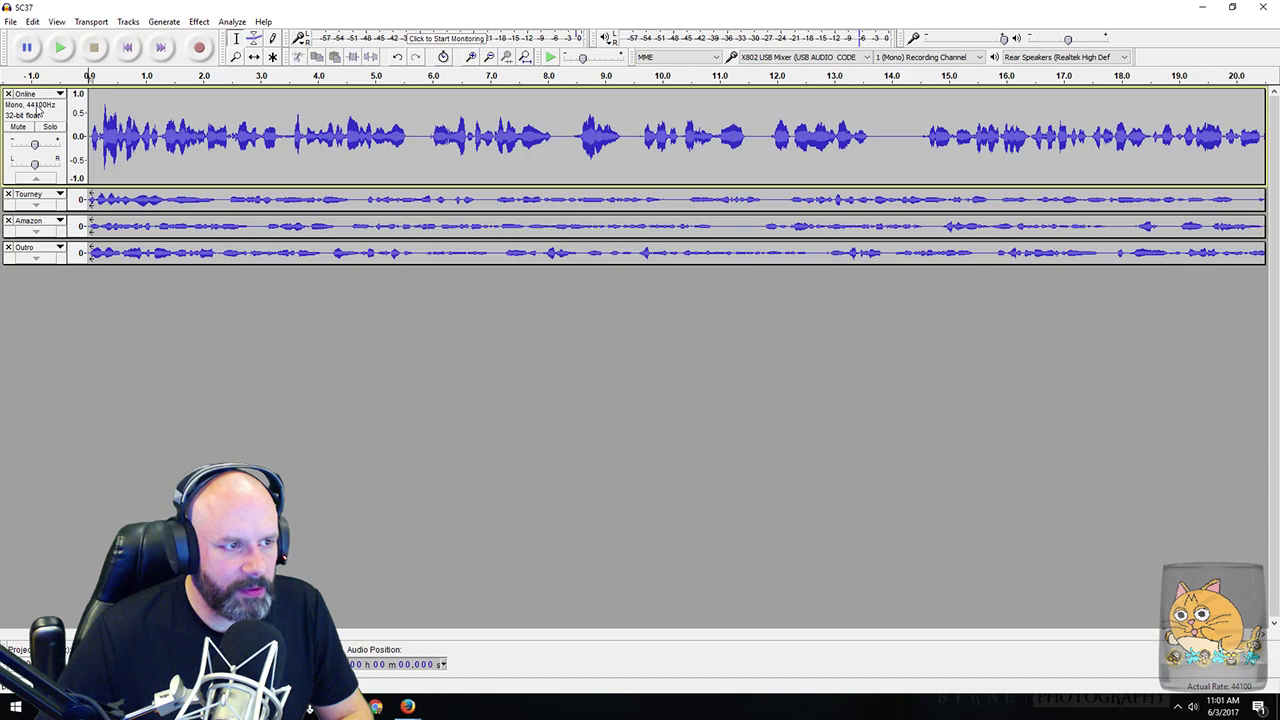
left_click(24, 178)
left_click(36, 108)
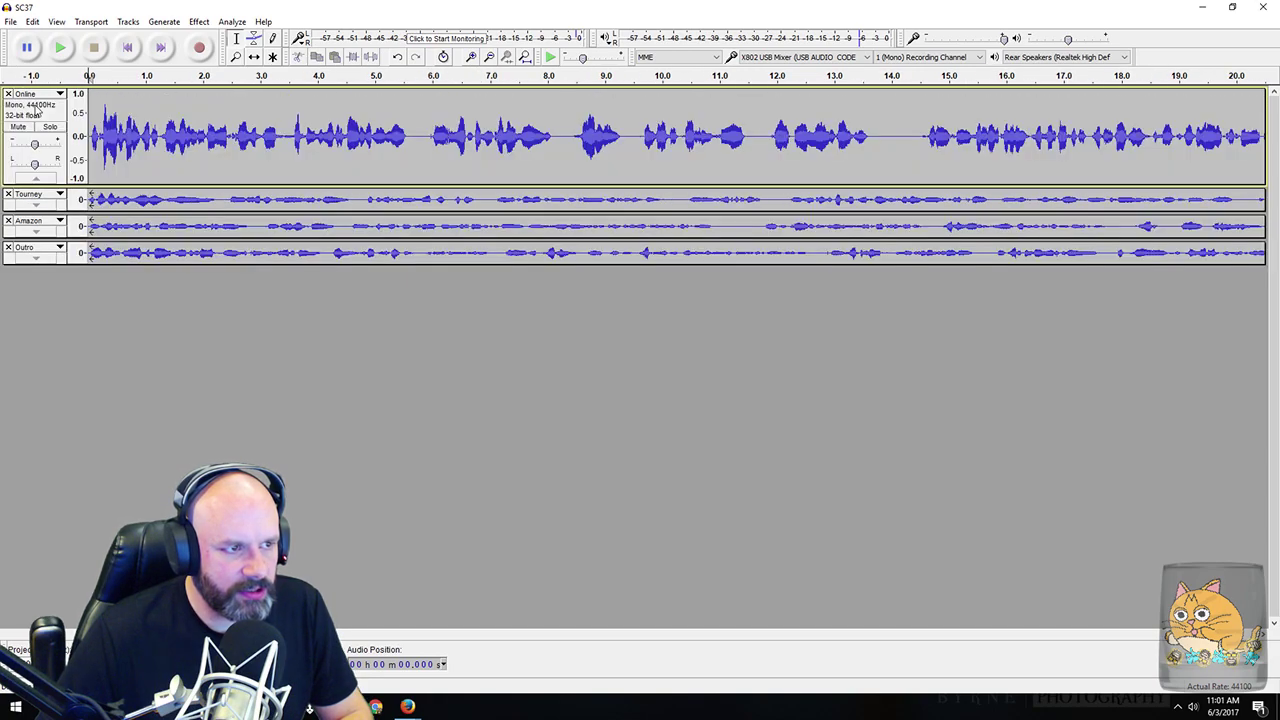
left_click(40, 180)
left_click(32, 108)
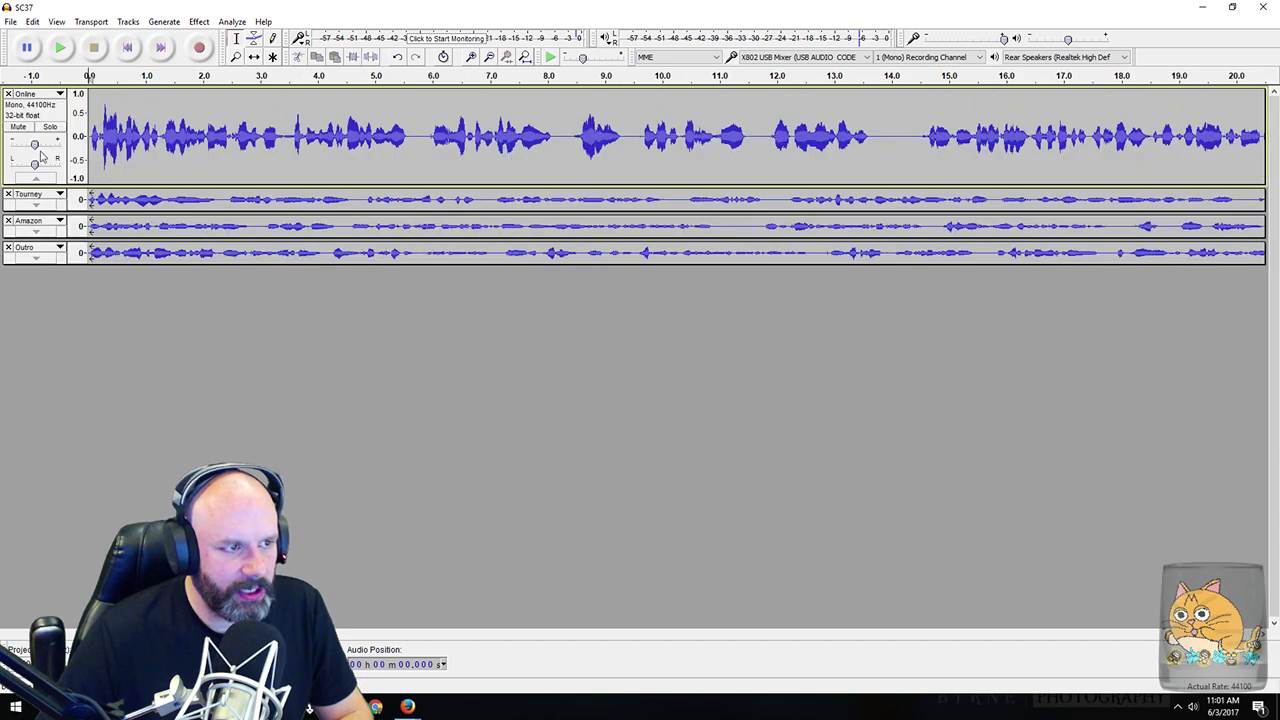
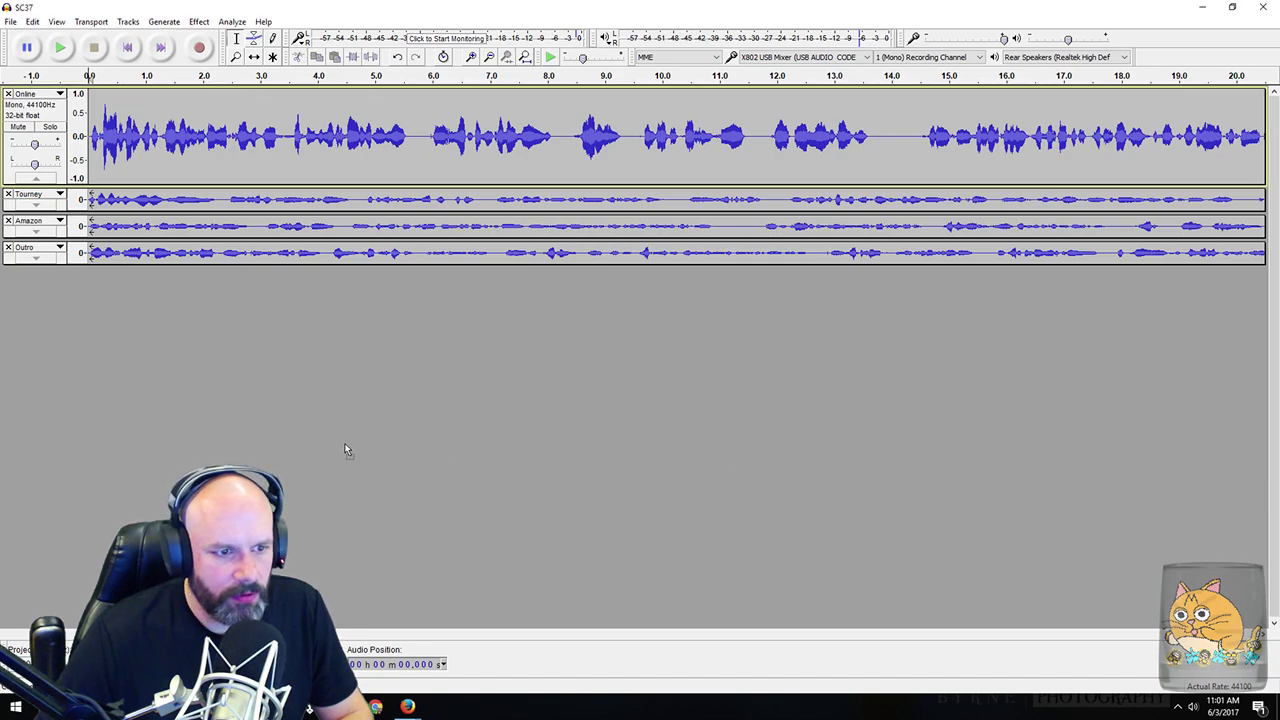
Step: Cut the audio from the imported Do The Mari track, close the emptied track and paste the clip at the end of the Online track
left_click(46, 298)
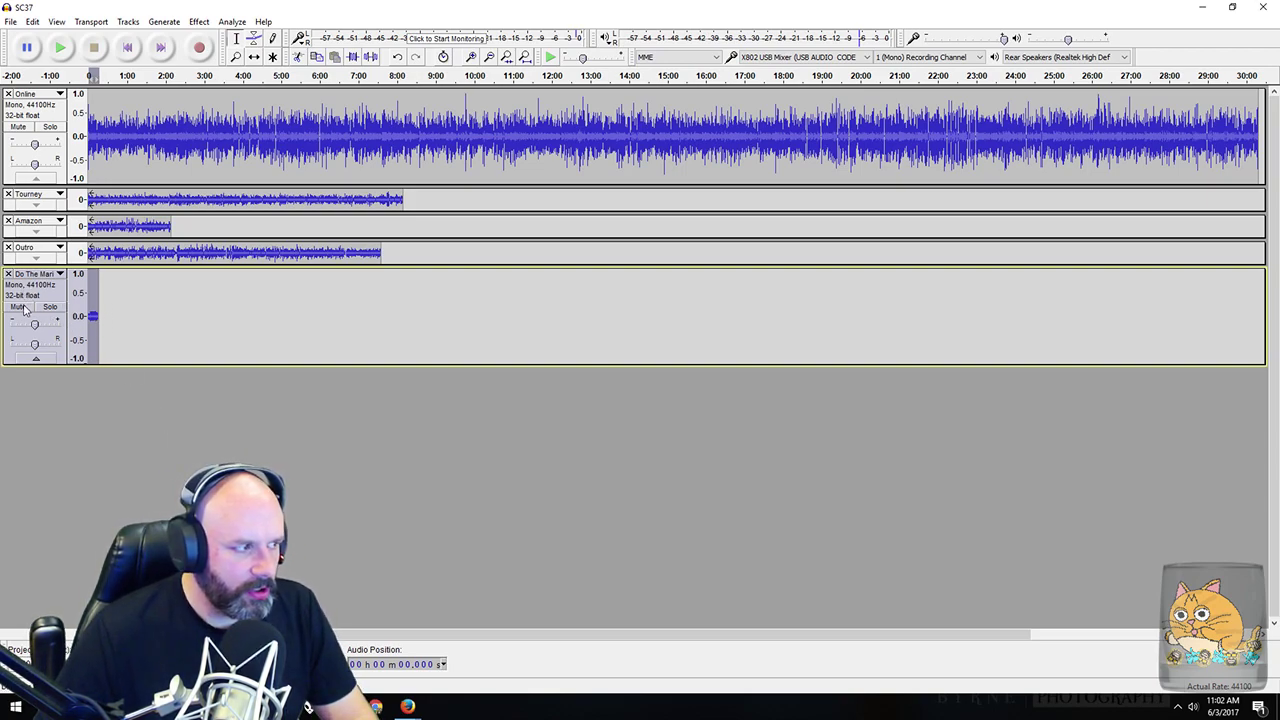
key("Delete")
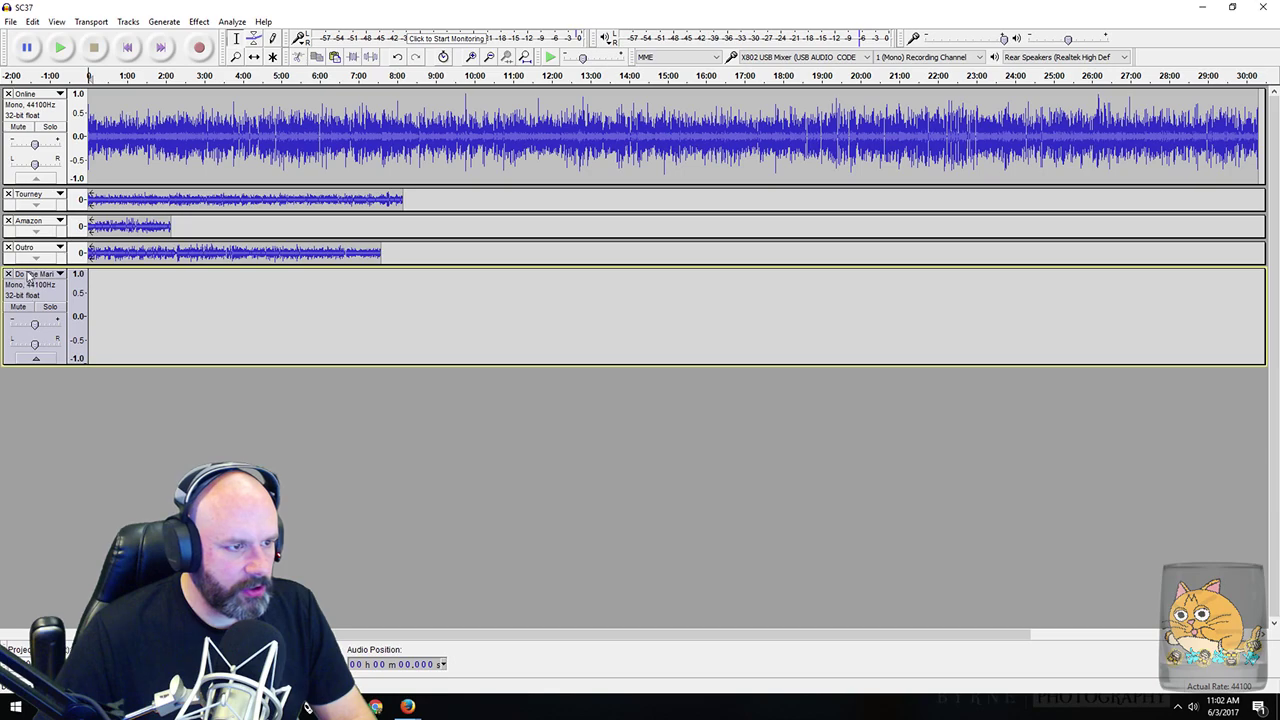
left_click(8, 273)
left_click(394, 137)
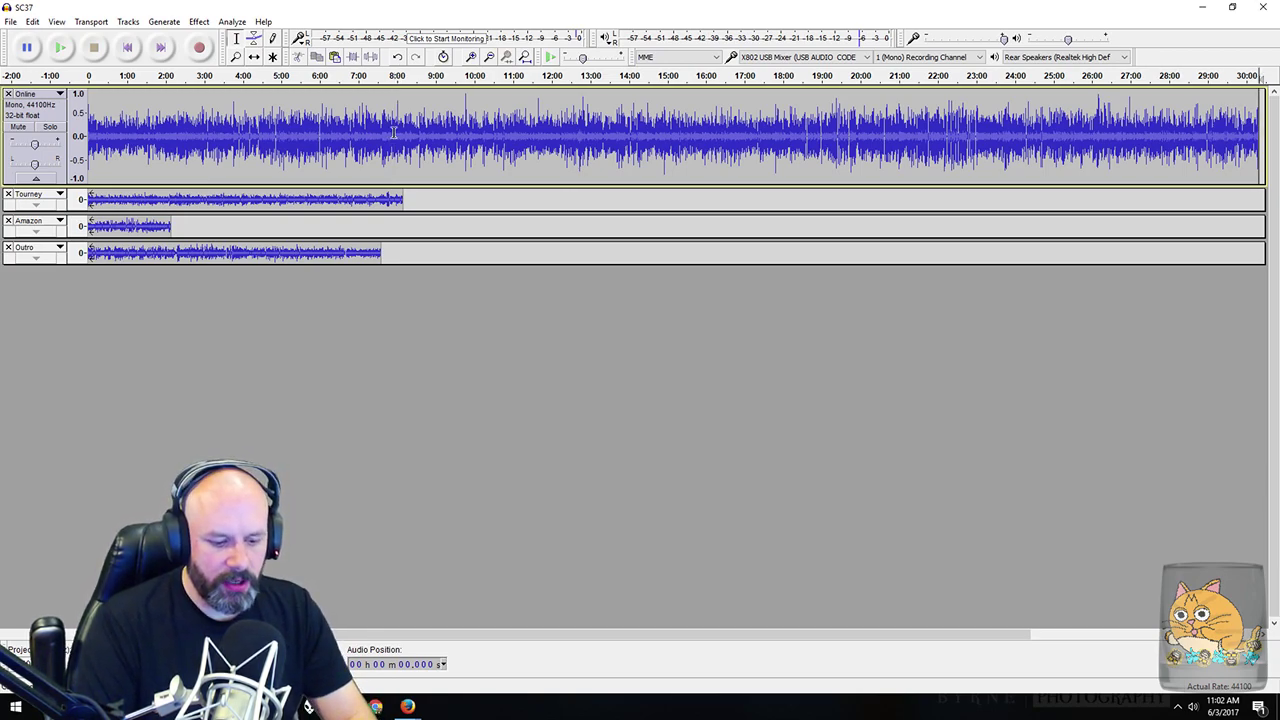
key("End")
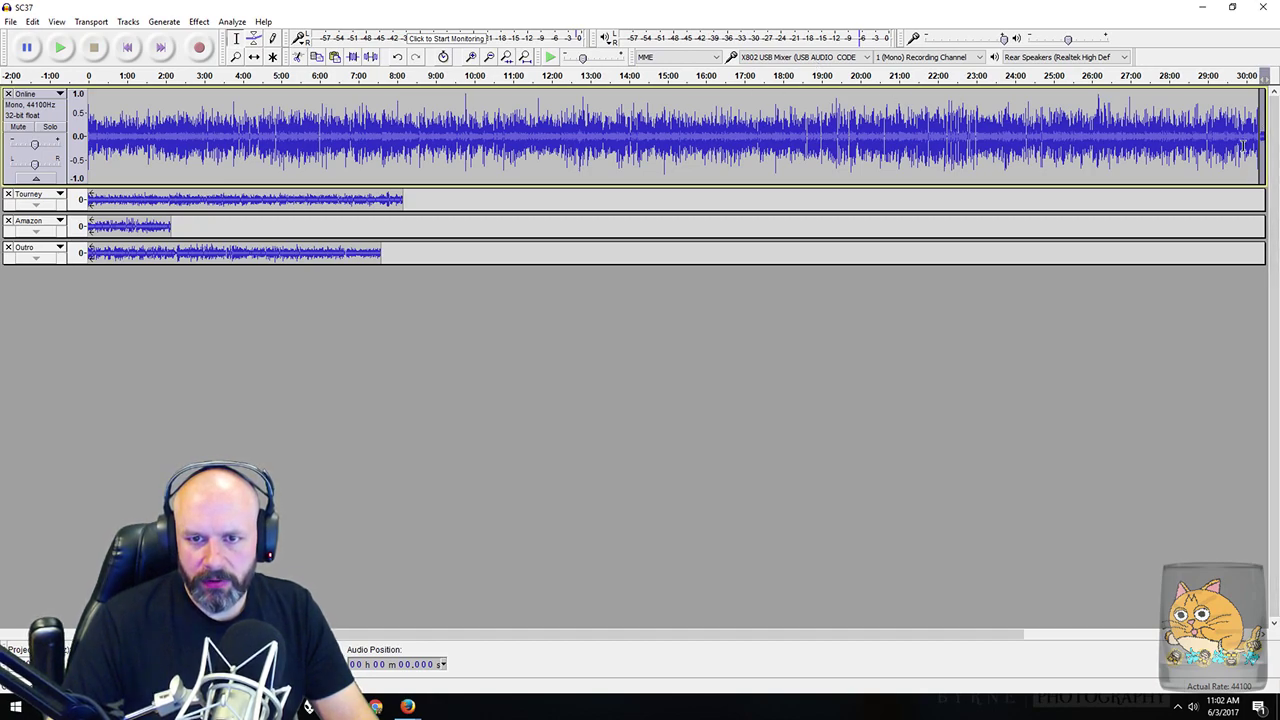
Step: Try amplifying the music clip at the Online track's end by 19.5 dB to a 0.0 dB peak, and undo it
scroll(1258, 135, "up", 8)
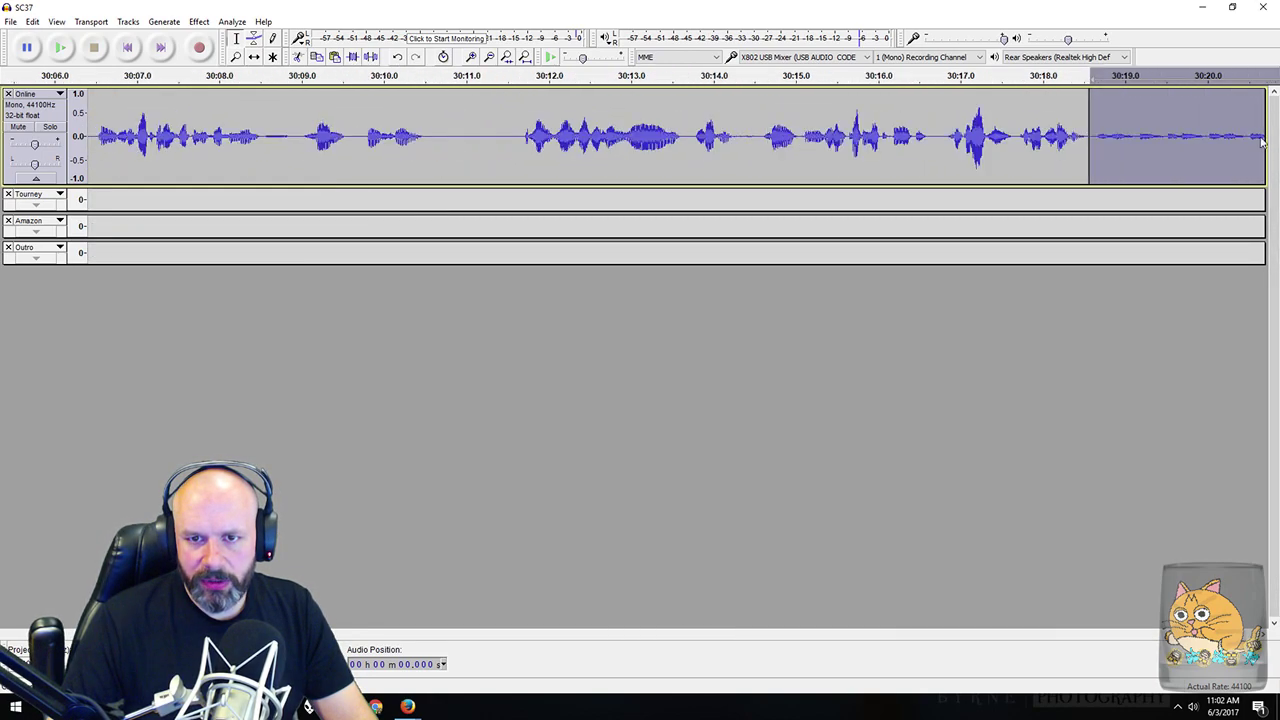
scroll(1040, 134, "down", 4)
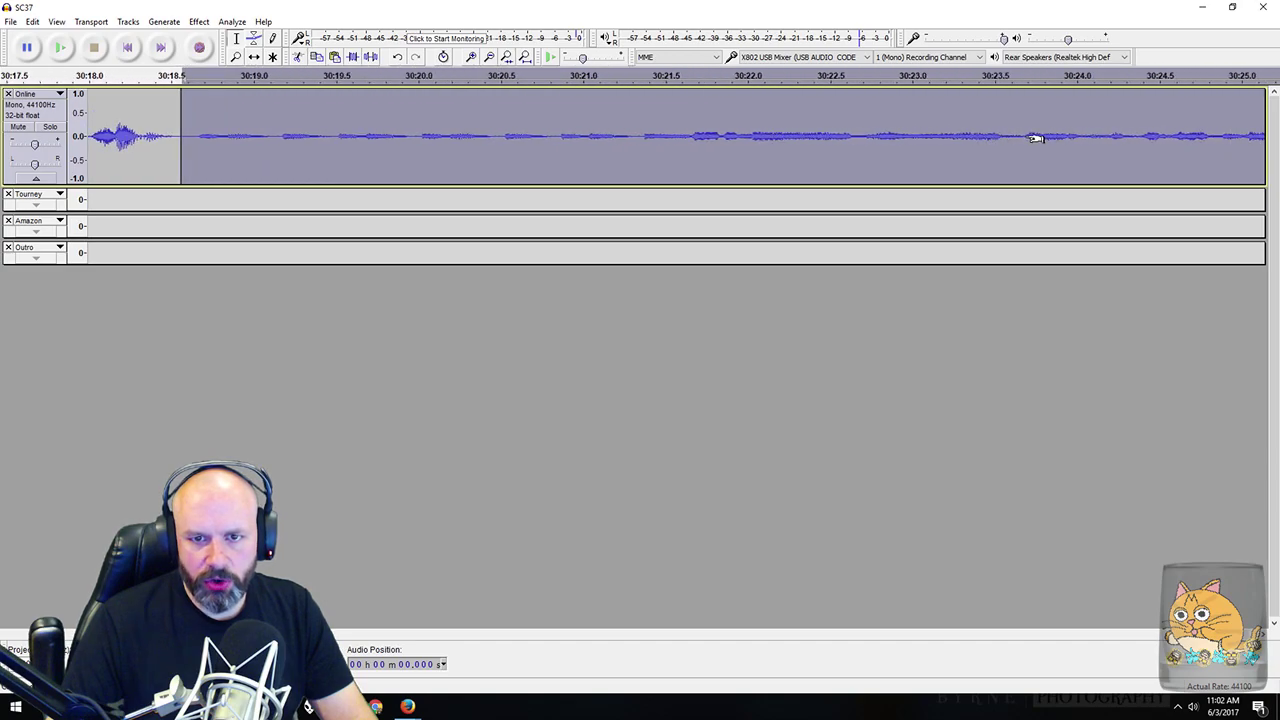
scroll(980, 138, "down", 3)
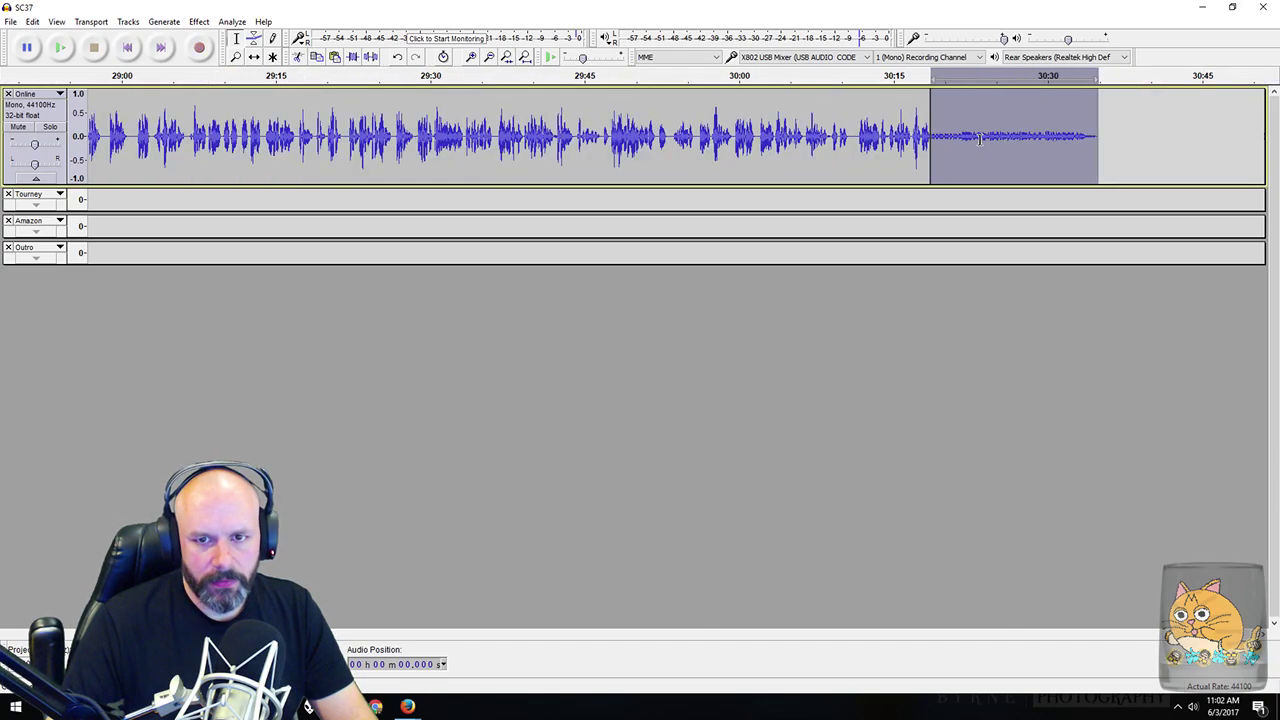
left_click(1031, 135)
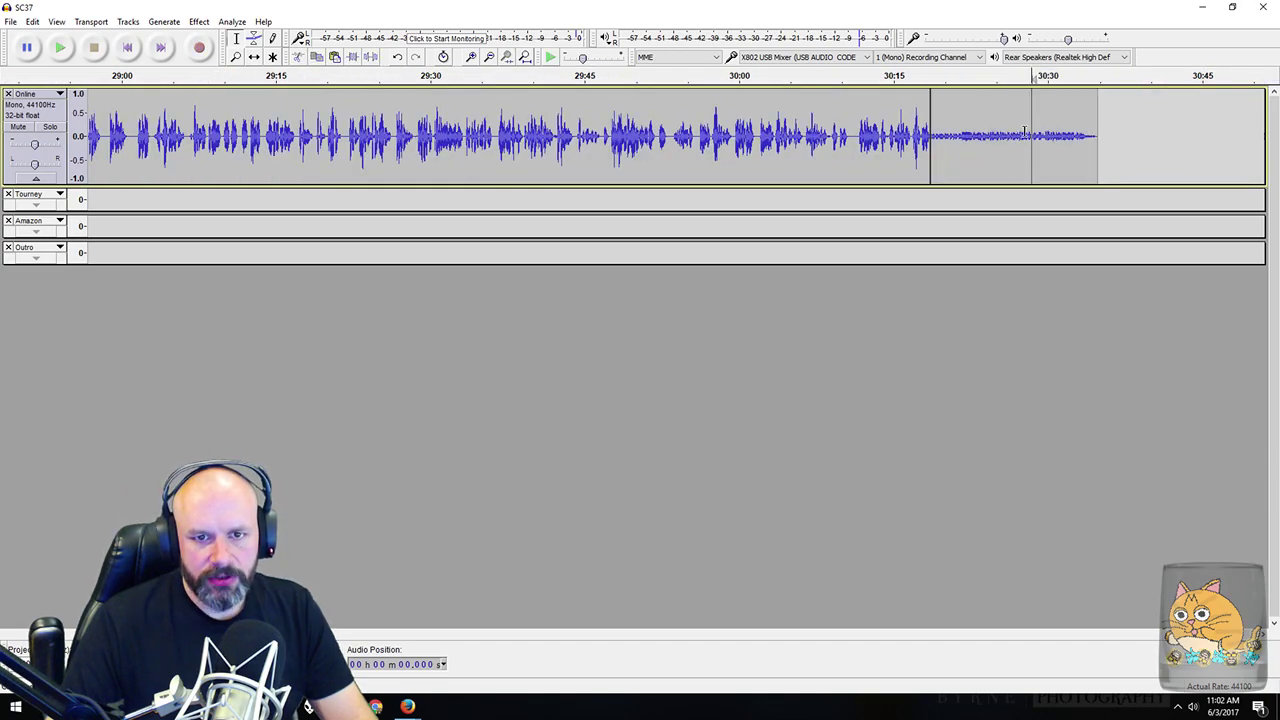
double_click(1024, 131)
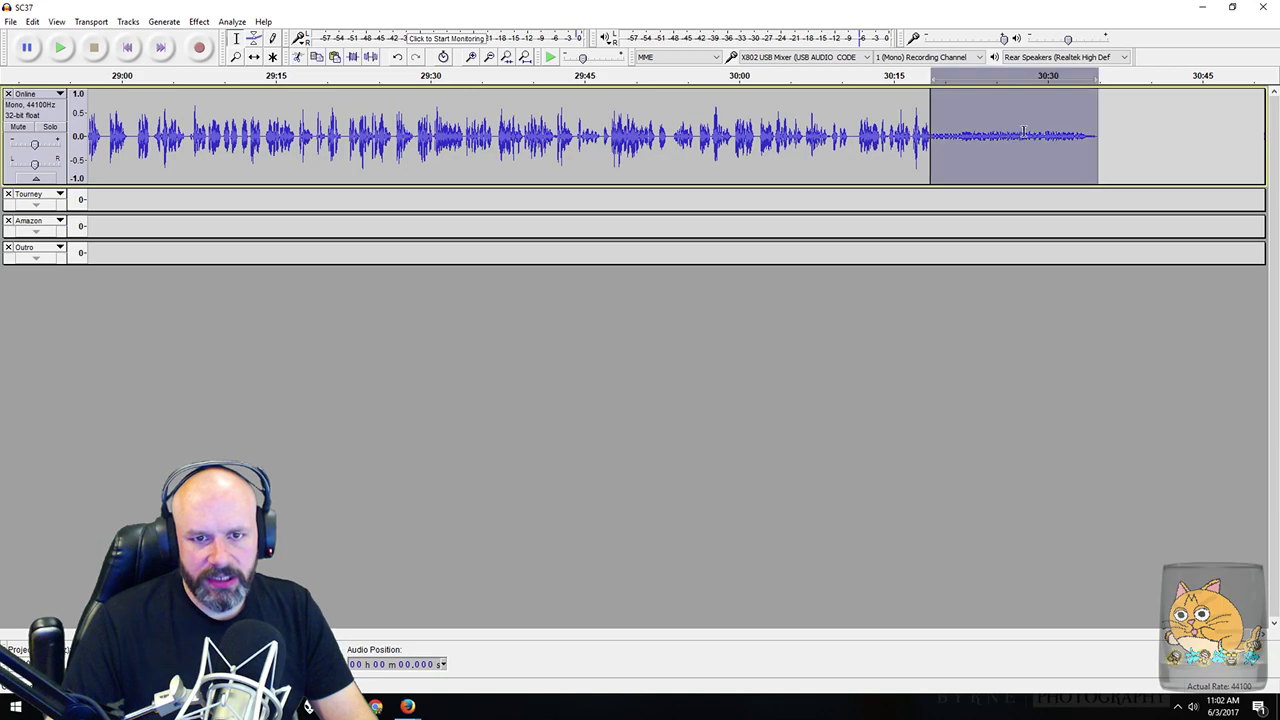
left_click(199, 22)
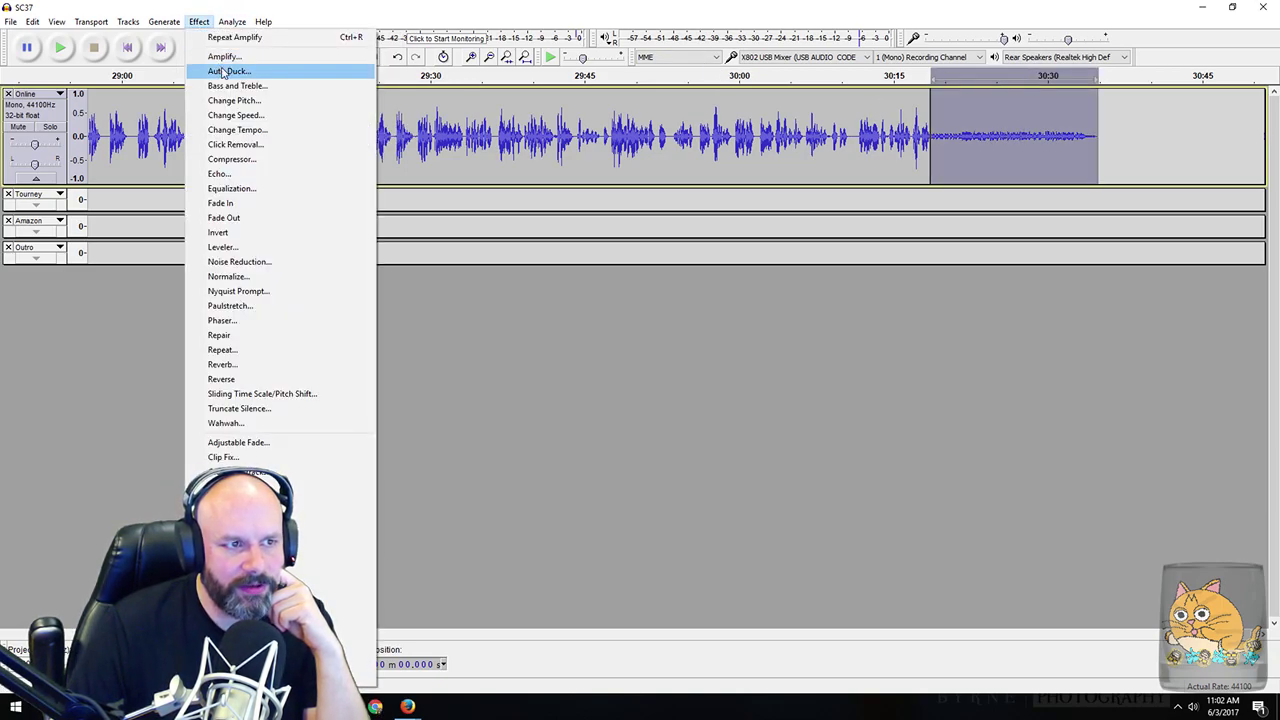
left_click(224, 56)
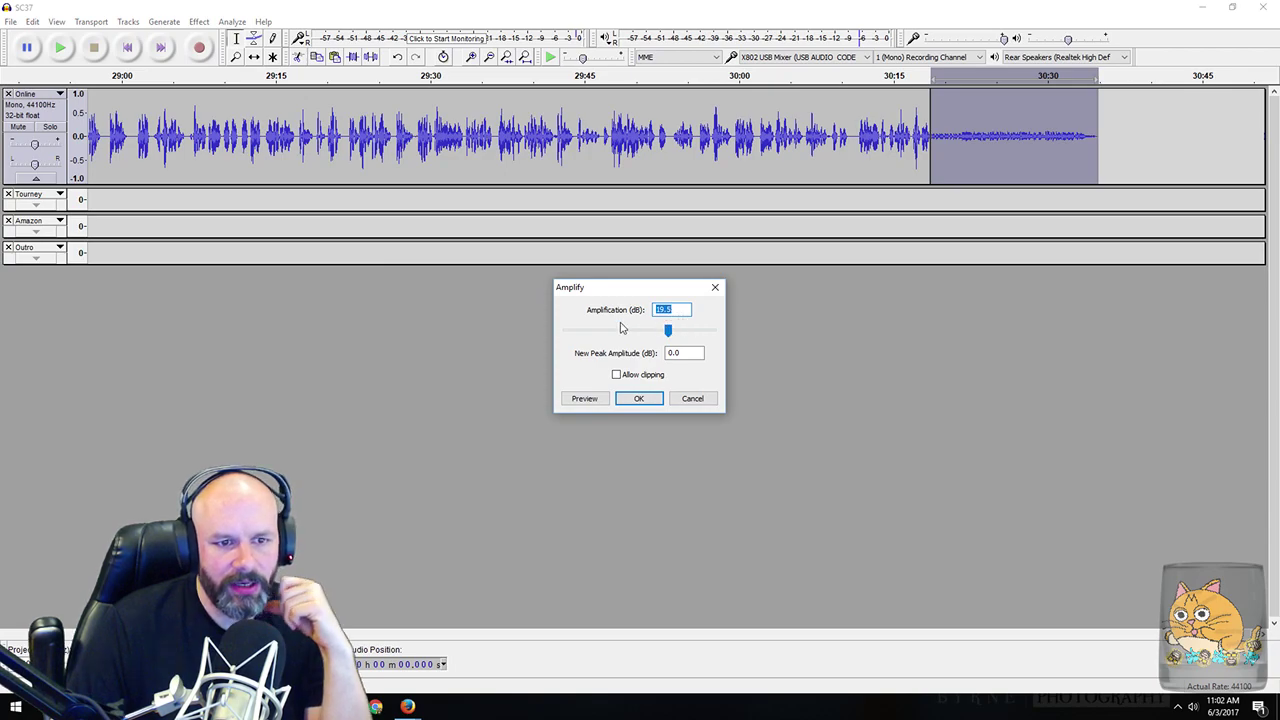
left_click(643, 400)
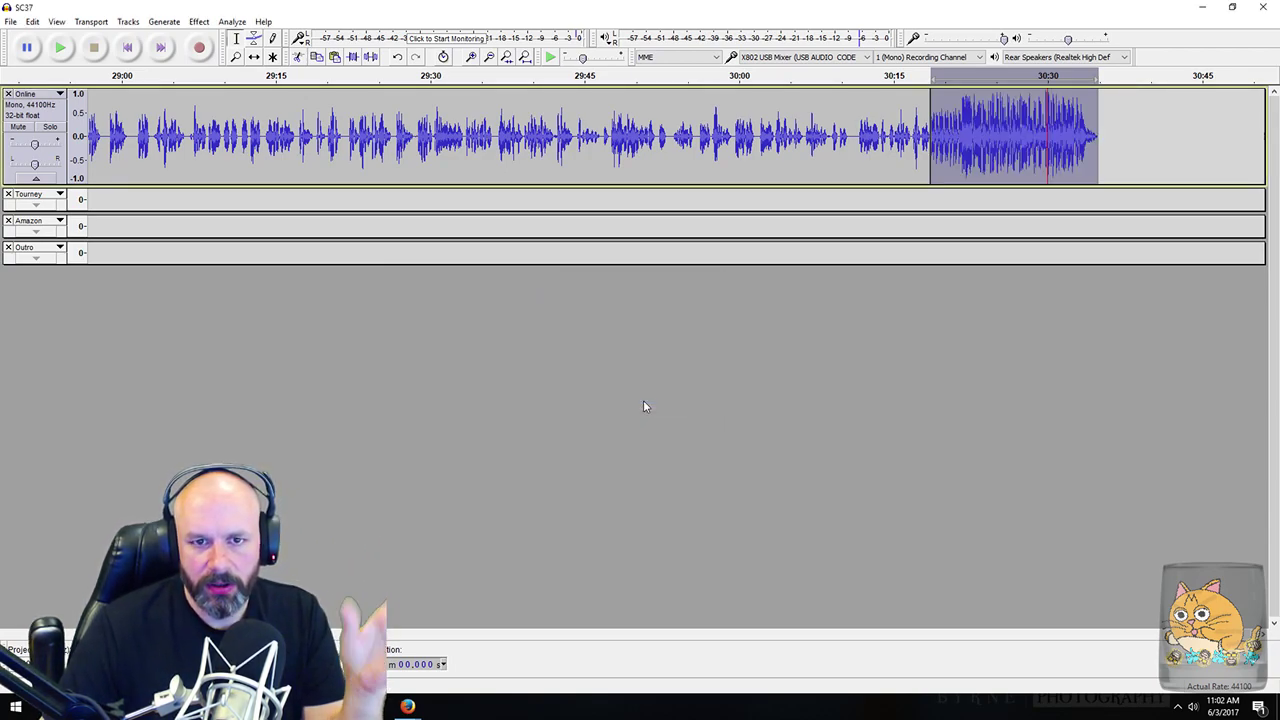
key("ctrl+z")
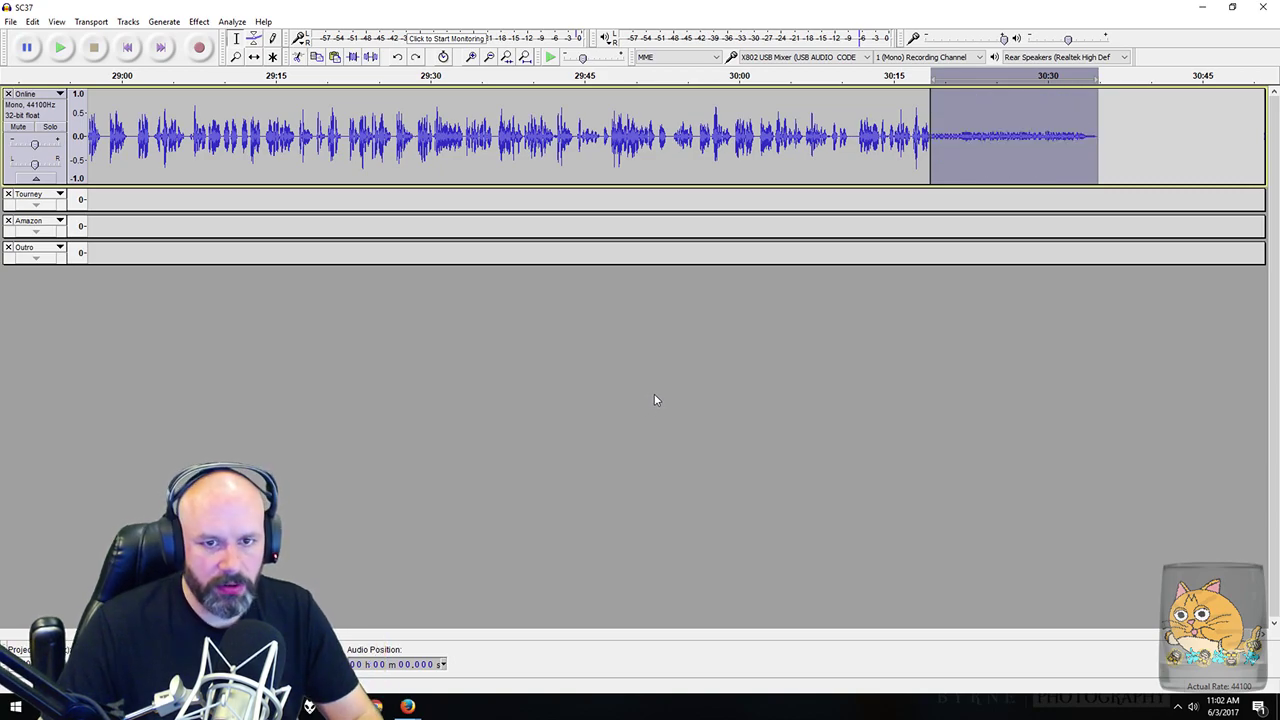
Step: Amplify the music clip at the Online track's end to better match the speech, and play back the soloed transition
left_click(199, 21)
left_click(215, 60)
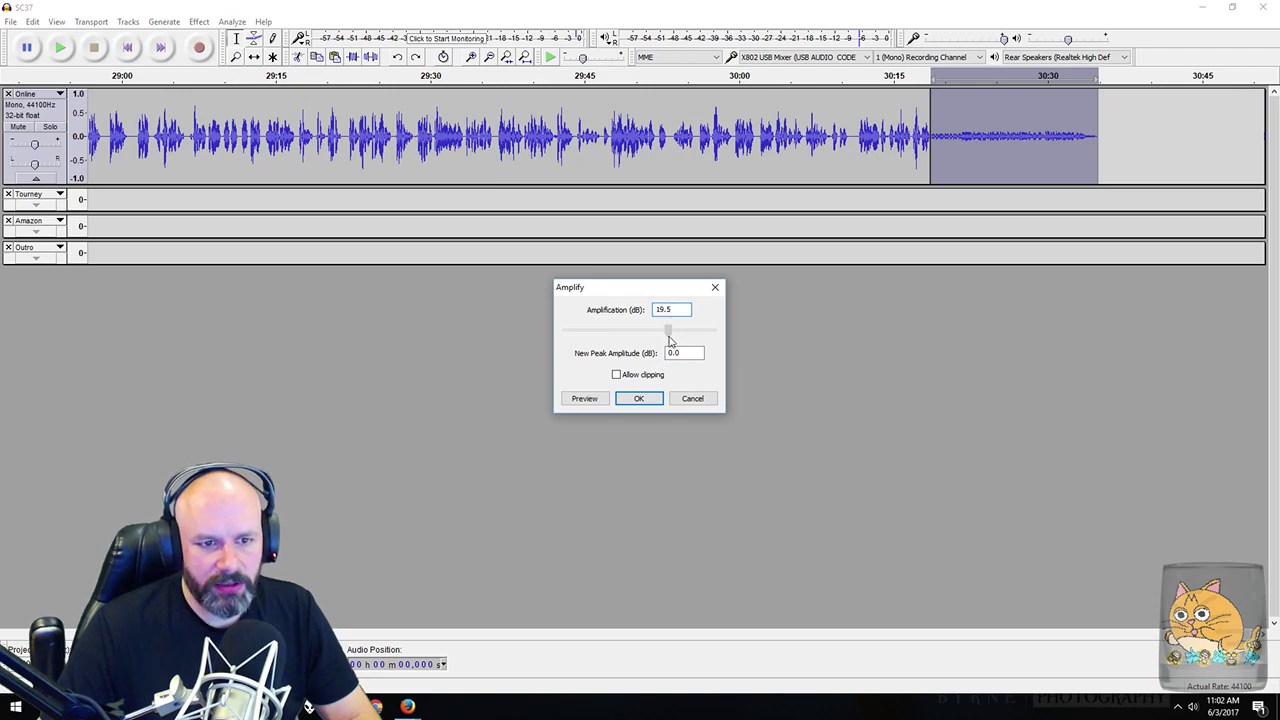
left_click(640, 399)
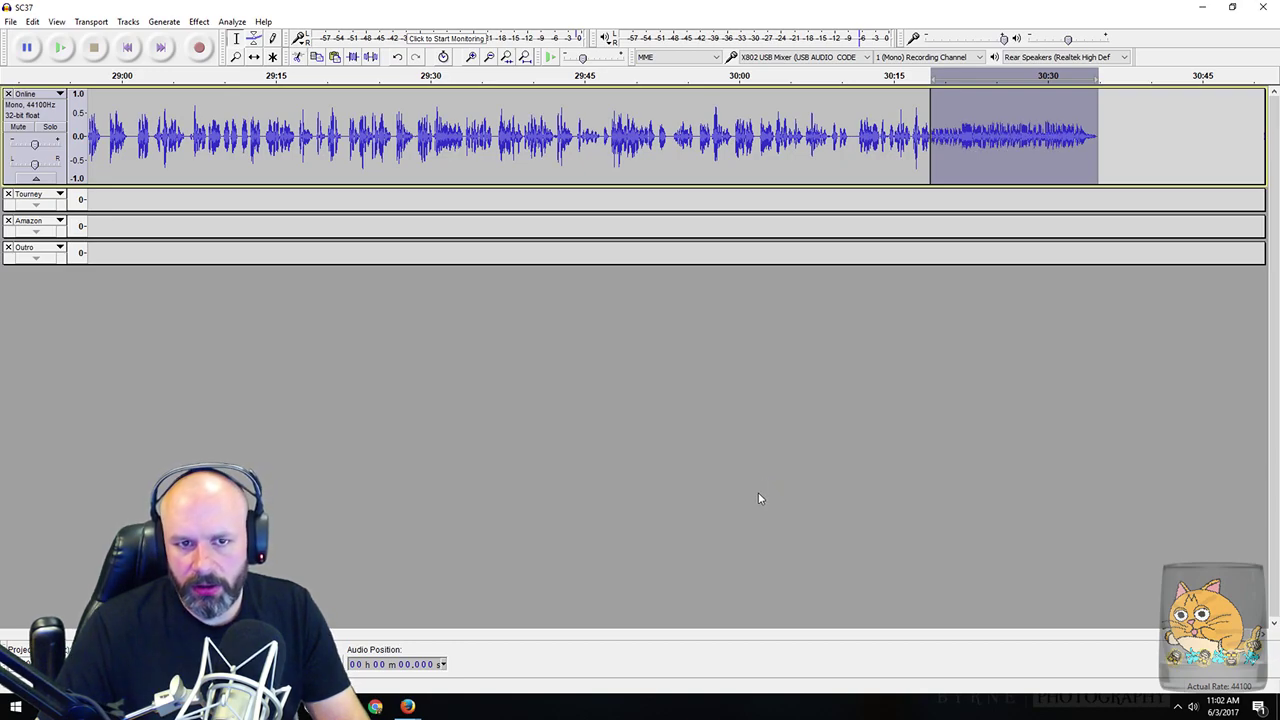
left_click(868, 82)
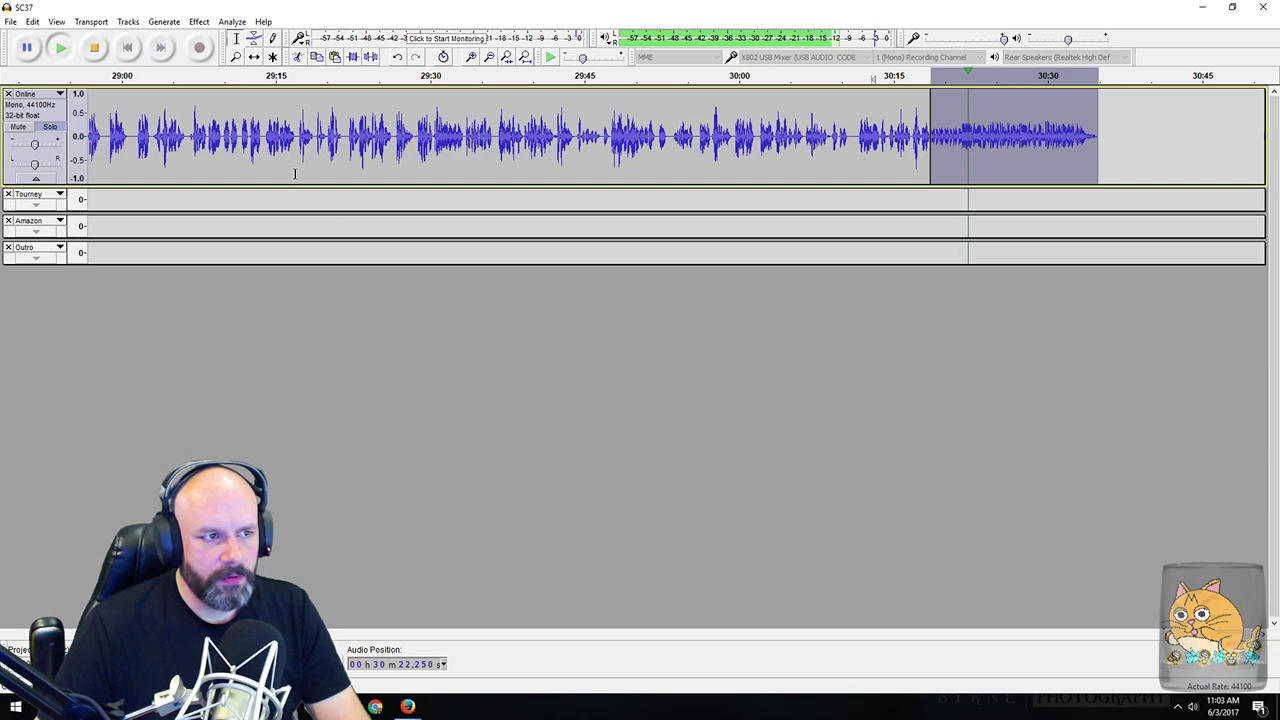
left_click(93, 47)
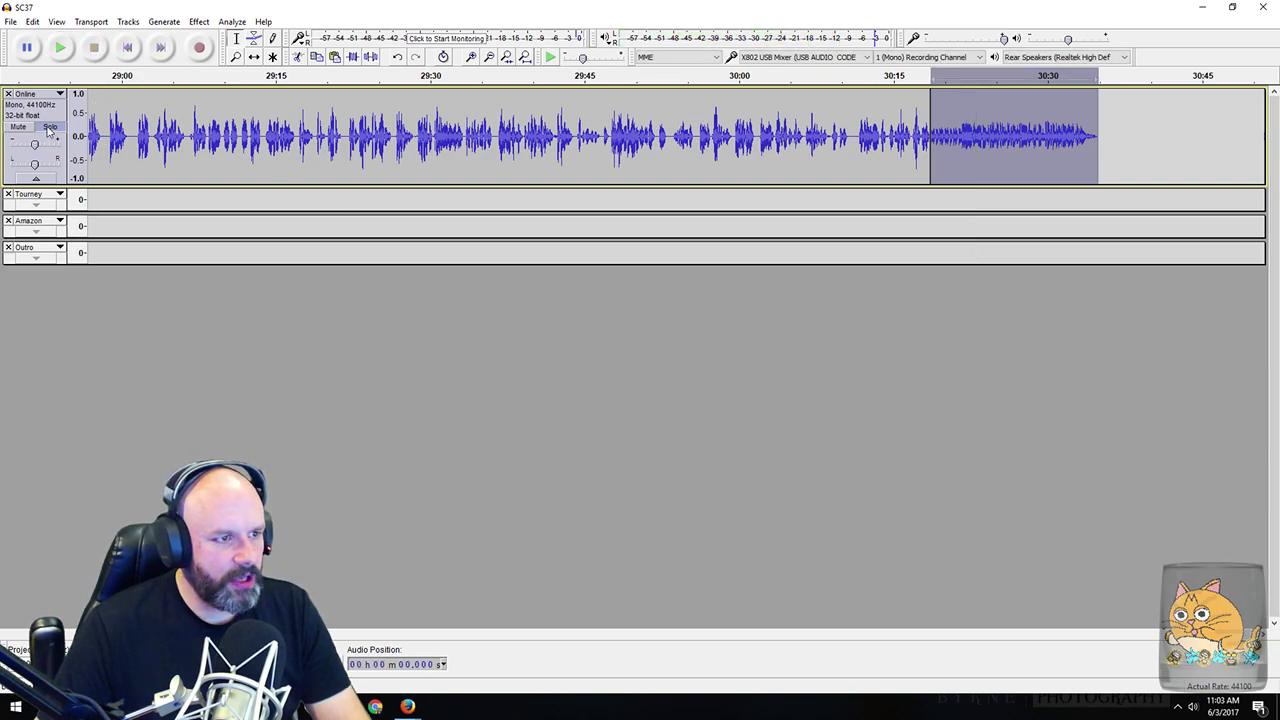
Step: Collapse the Online track, expand the Tourney track and place the cursor at the end of its audio
left_click(36, 178)
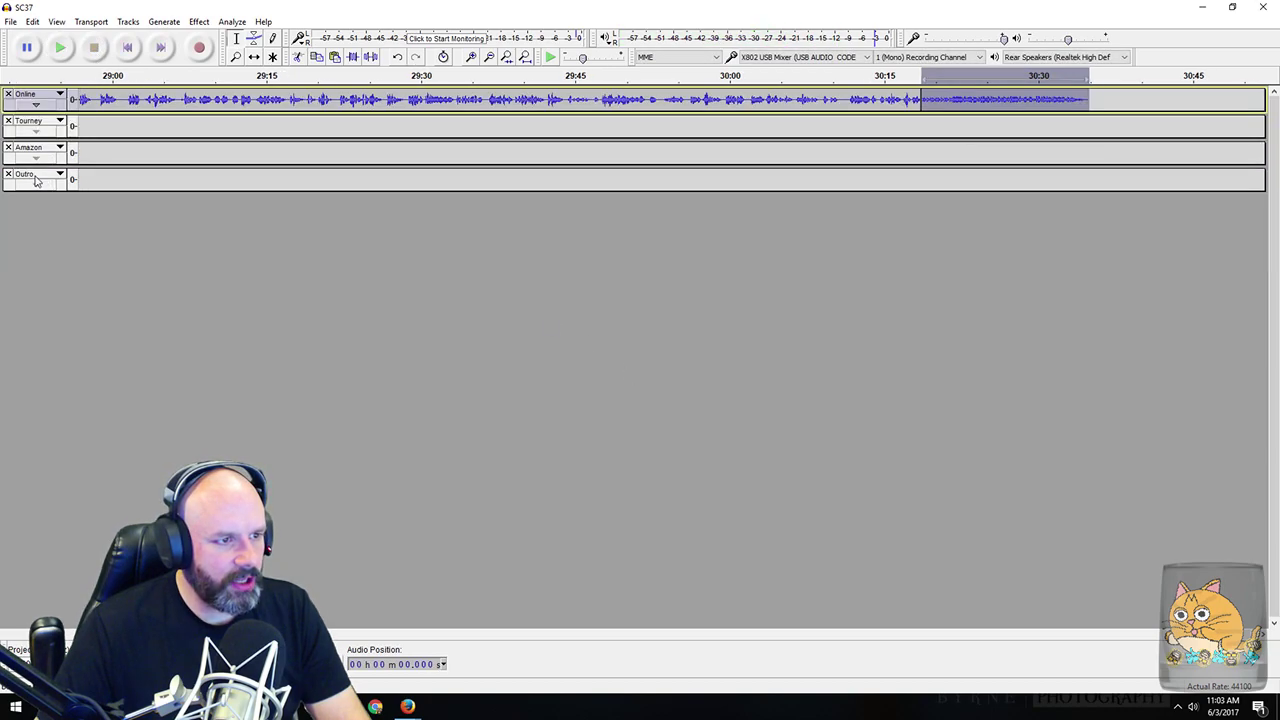
left_click(40, 132)
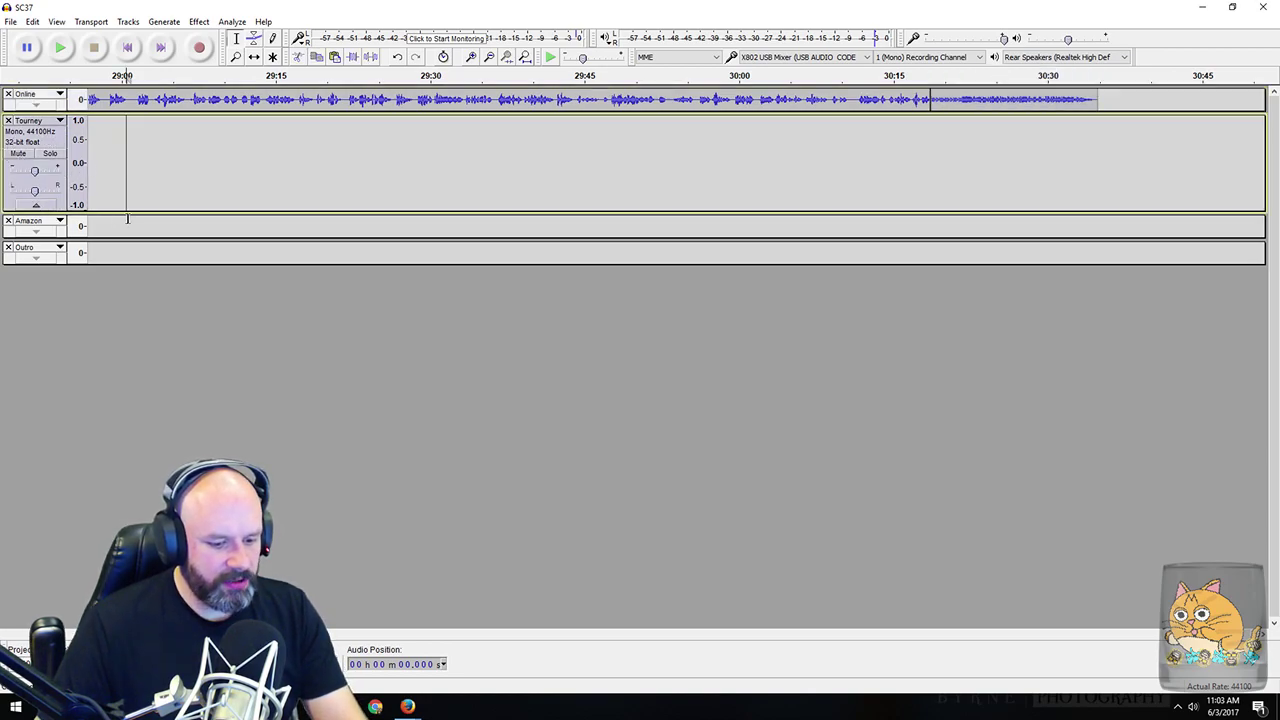
key("k")
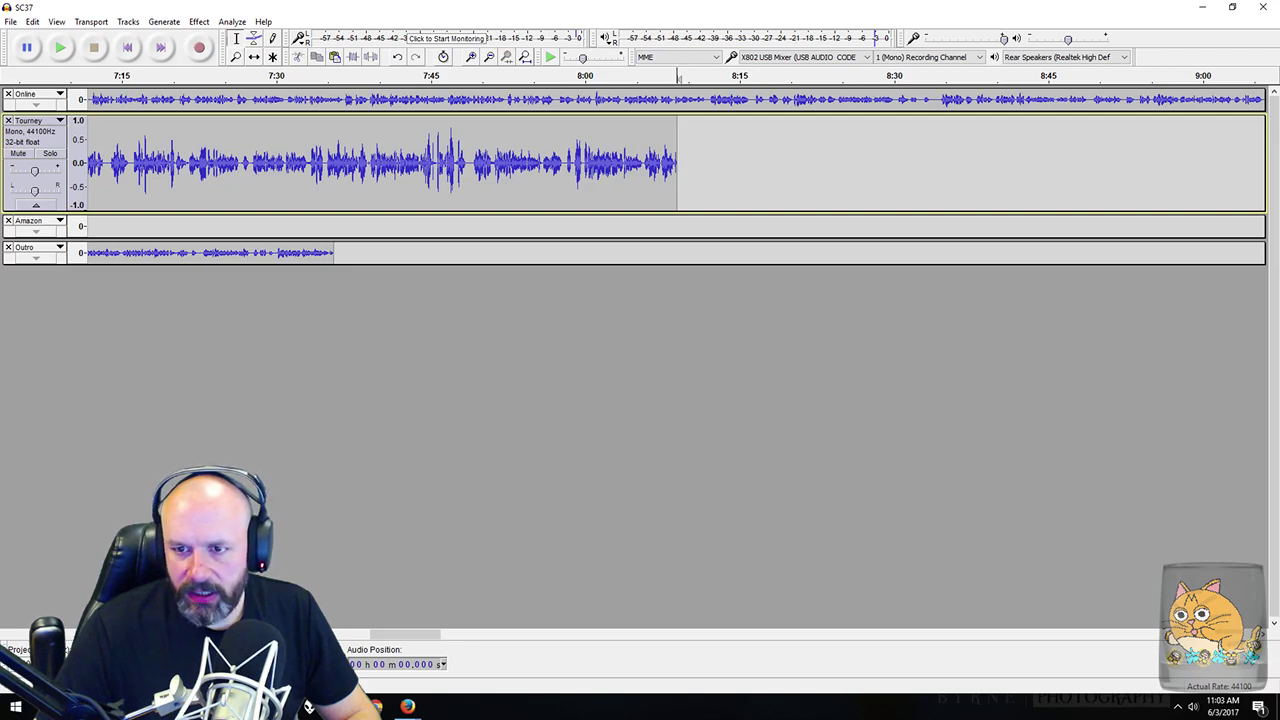
Step: Import the KungFu sound, cut its audio, close the emptied track and paste the clip at the end of the Tourney track
left_click_drag(308, 706, 262, 434)
left_click(36, 294)
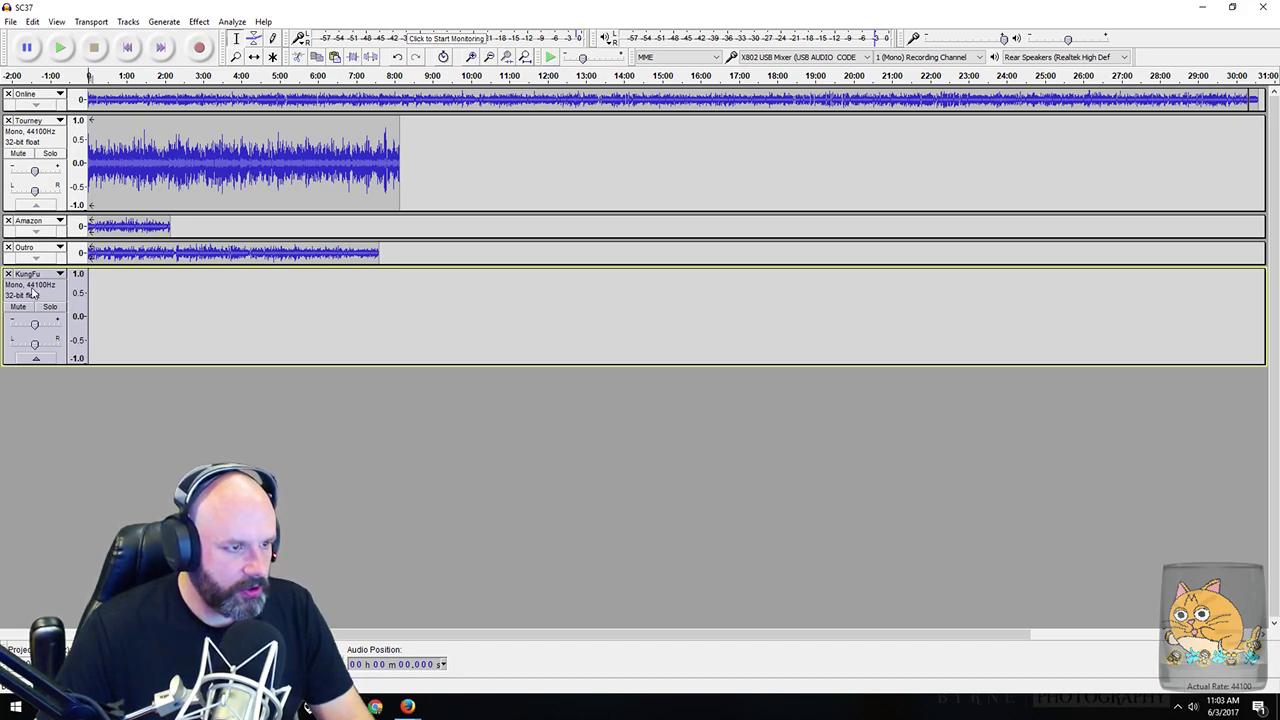
left_click(8, 275)
left_click(461, 163)
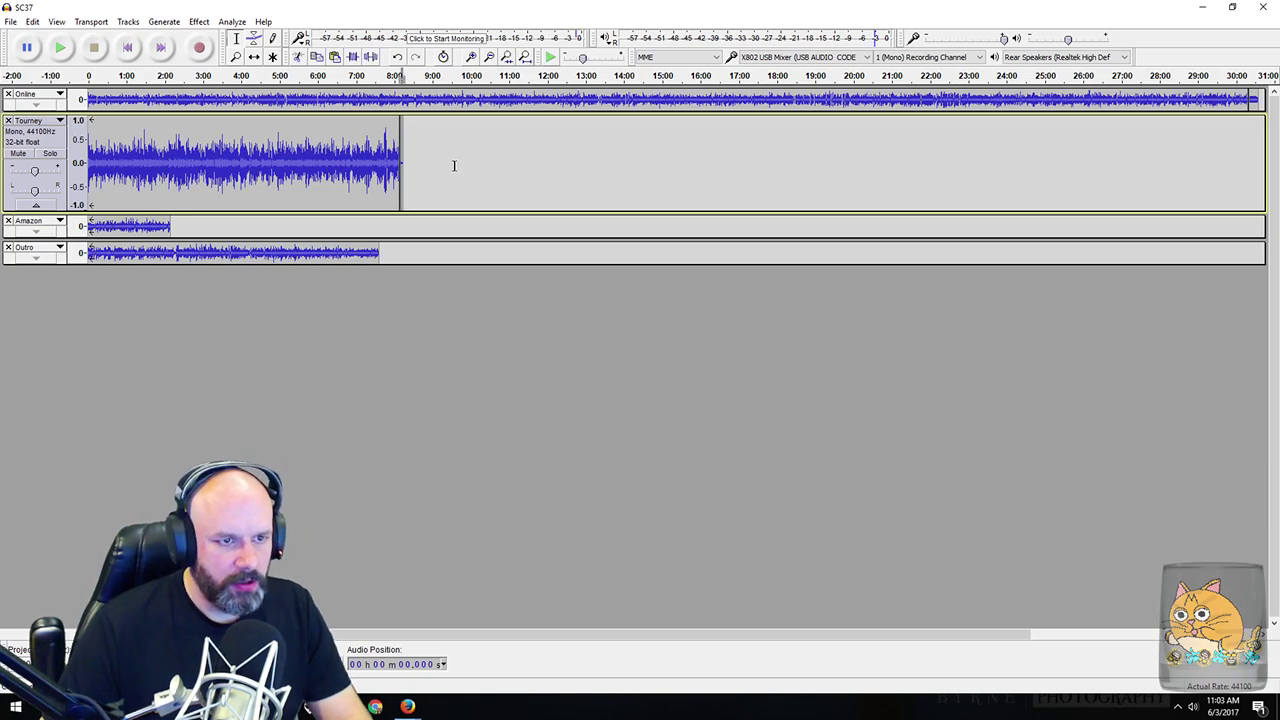
Step: Select the pasted KungFu clip at the end of the Tourney track and amplify it
key("ctrl+1")
key("ctrl+1")
key("ctrl+1")
key("ctrl+1")
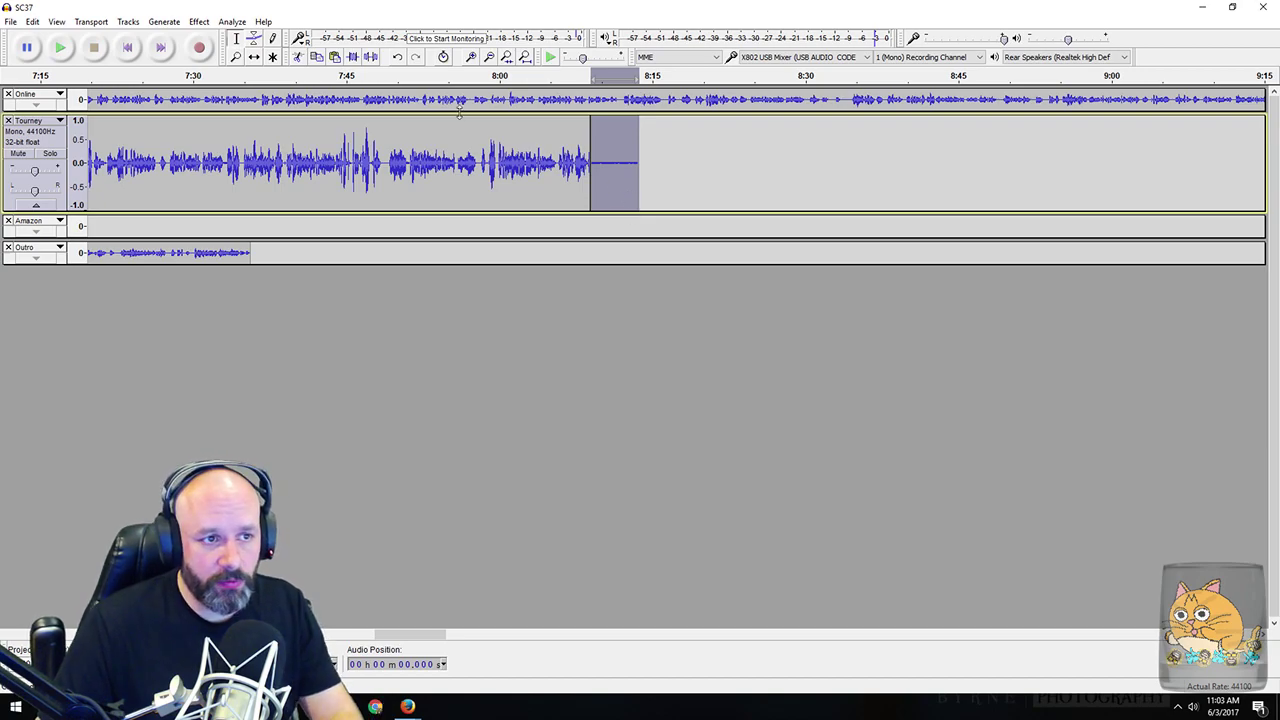
left_click(200, 22)
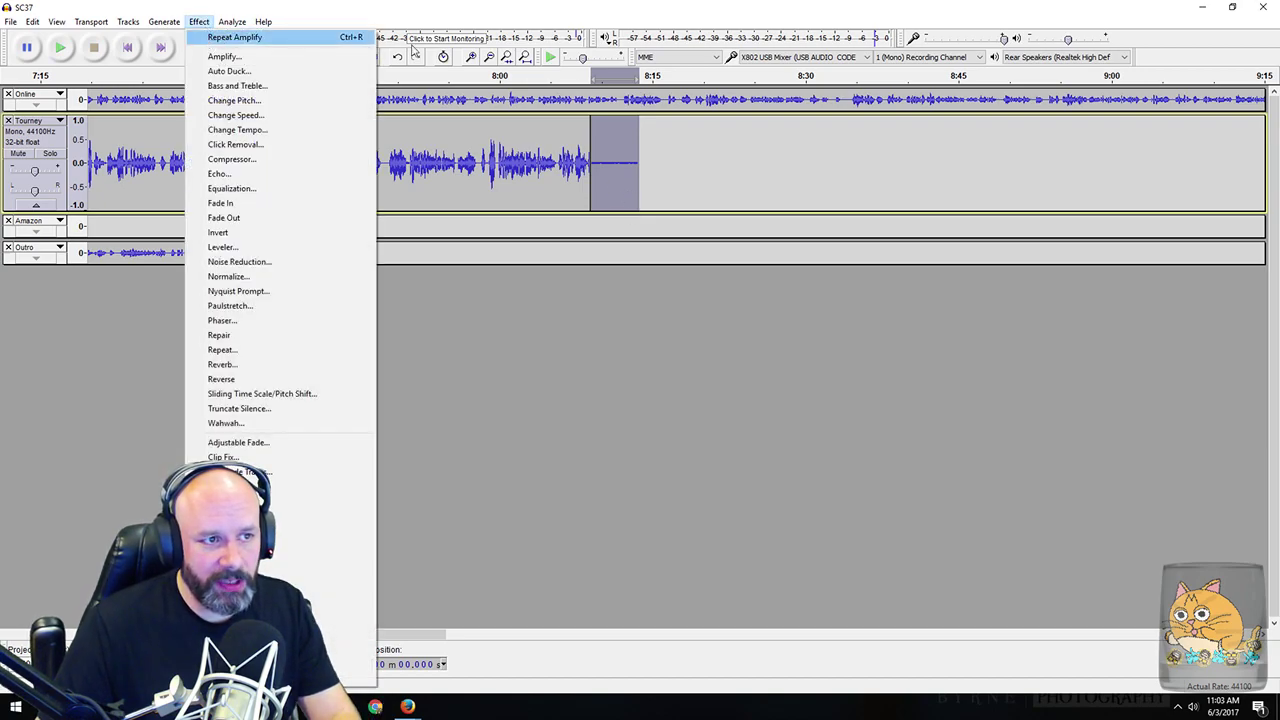
left_click(807, 350)
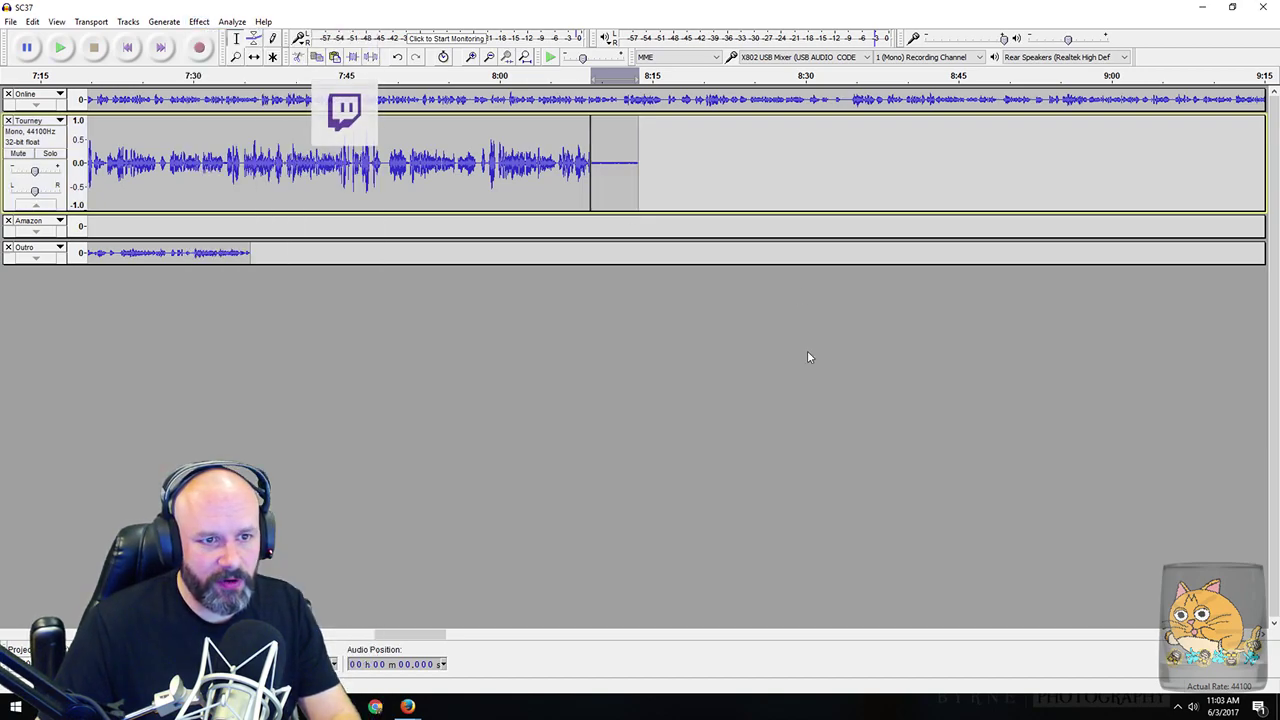
double_click(627, 166)
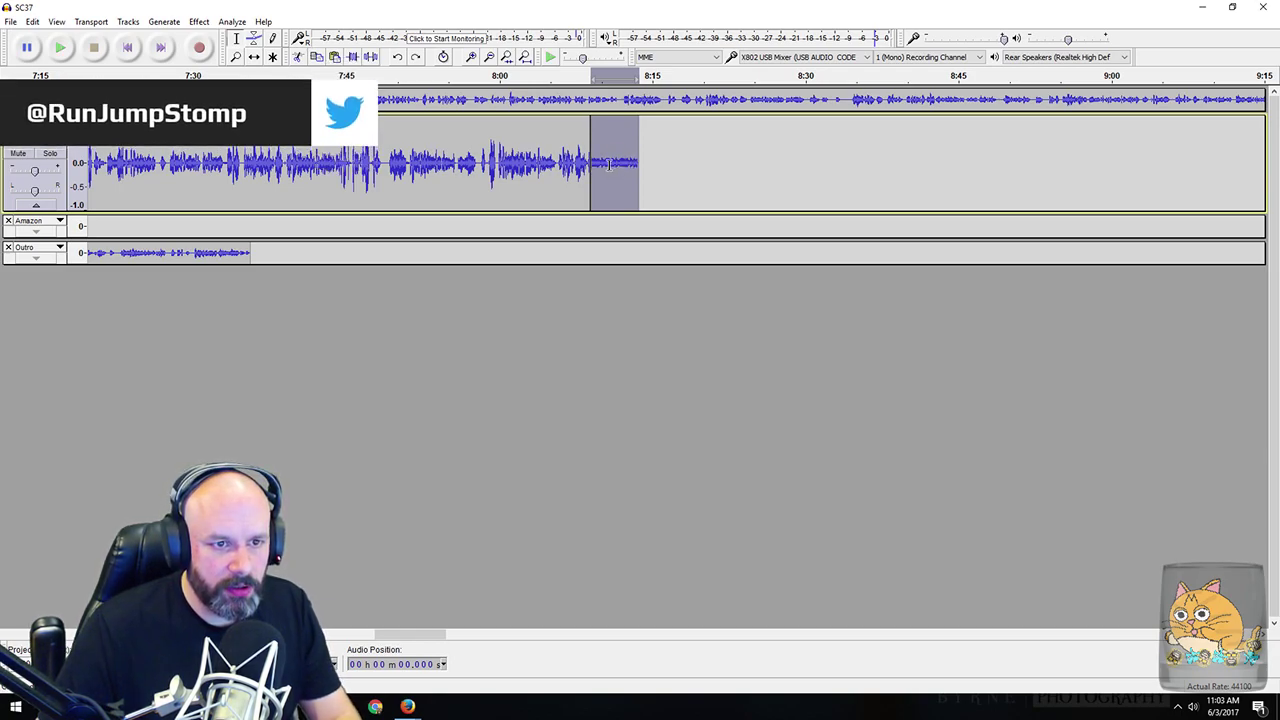
Step: Solo the Tourney track and play back its transition from speech into the KungFu music
left_click(50, 155)
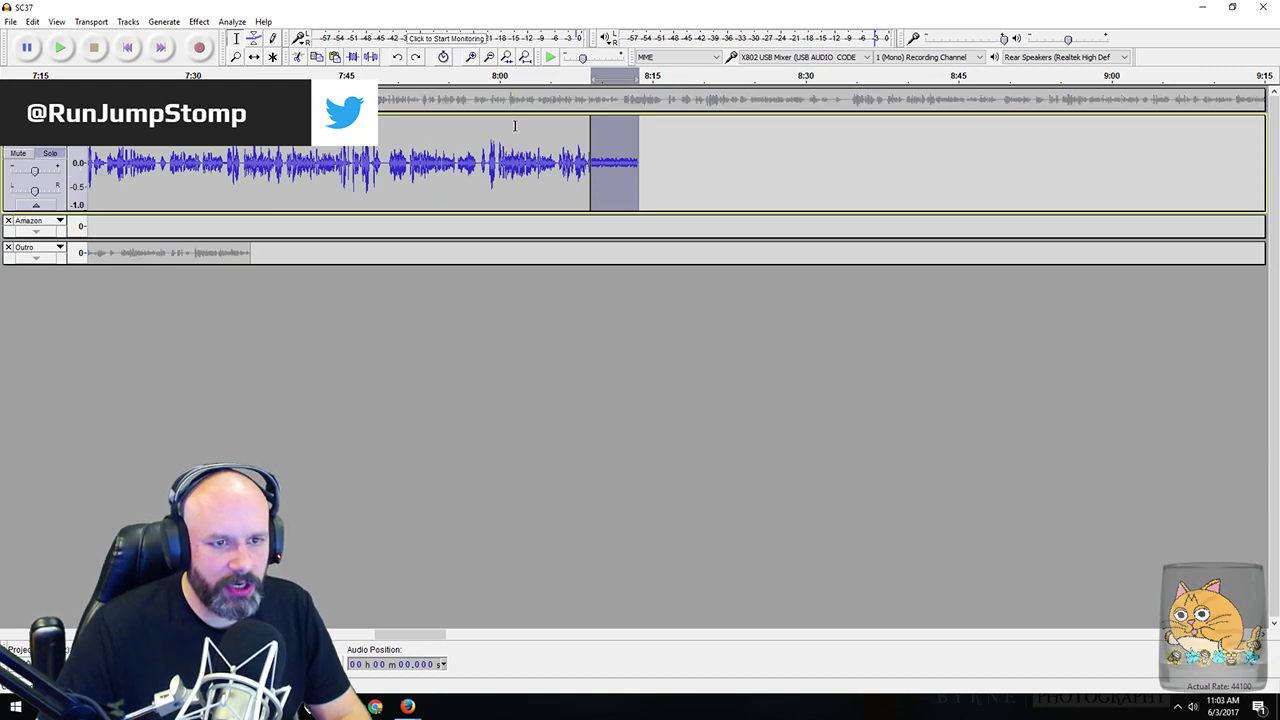
left_click(579, 80)
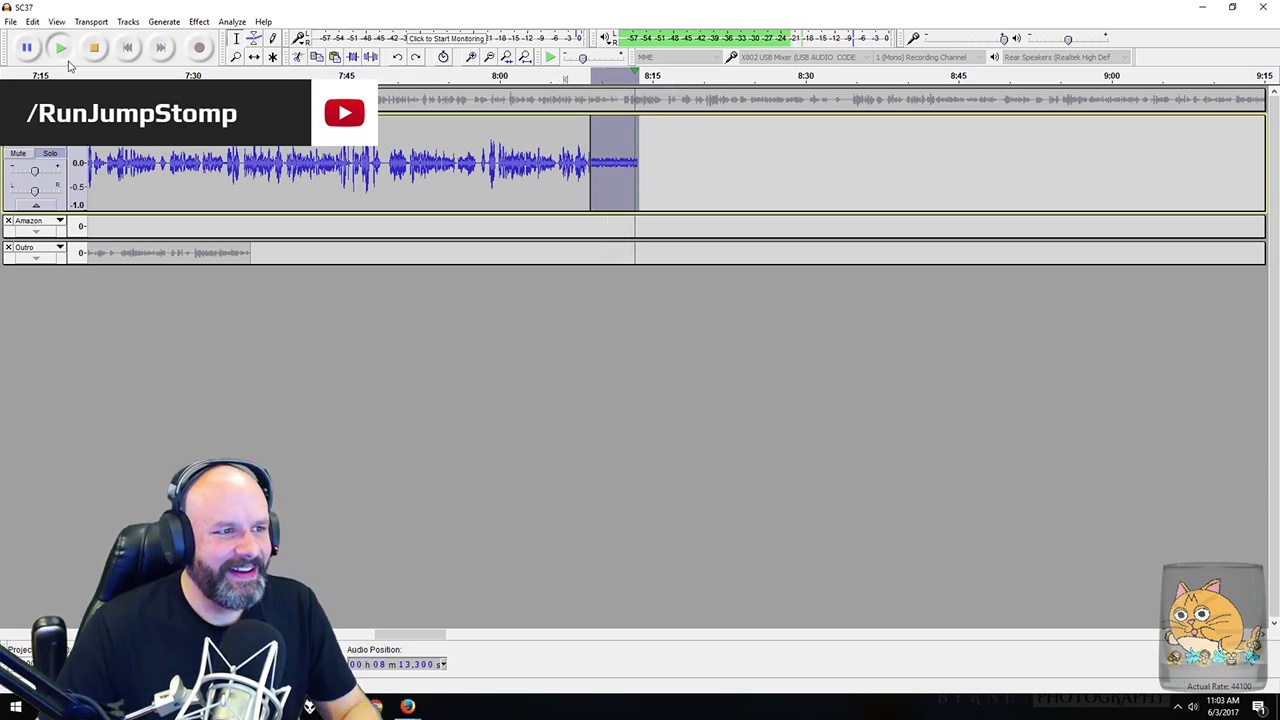
key("space")
key("ctrl+1")
key("ctrl+1")
key("ctrl+1")
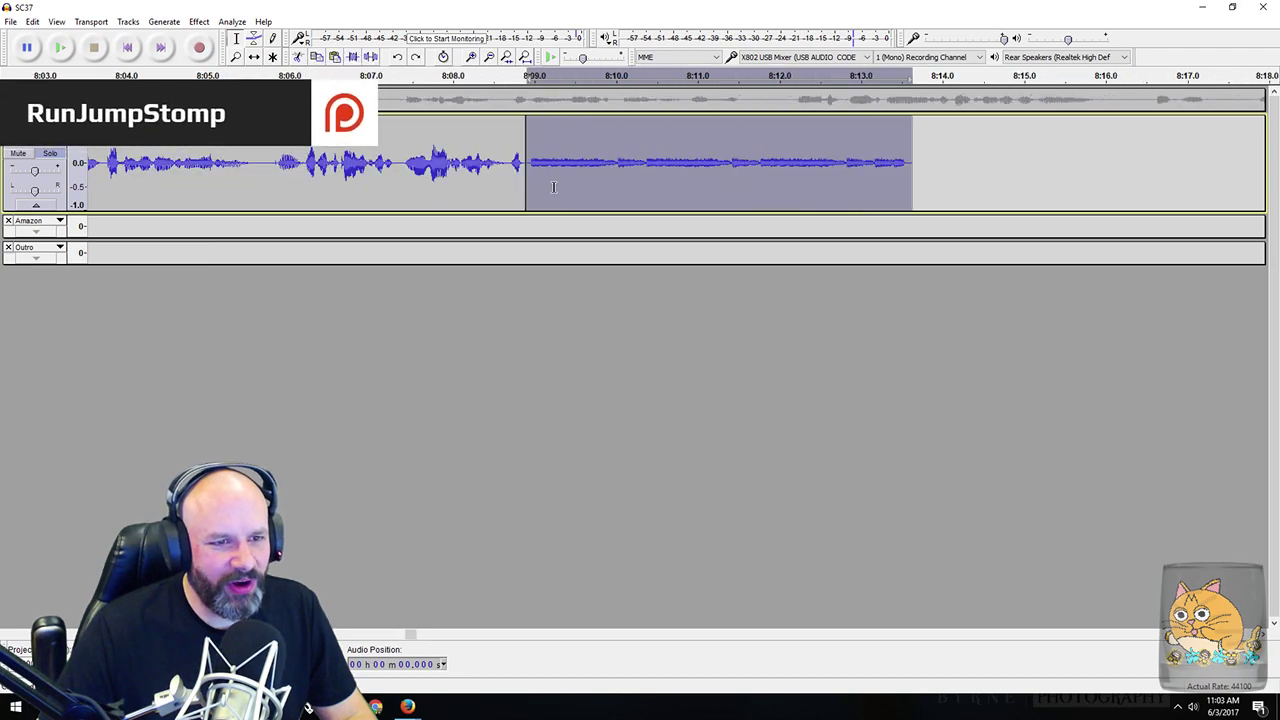
Step: Delete the short sound just before the music on the Tourney track, replay the transition and unsolo the track
left_click_drag(507, 158, 524, 170)
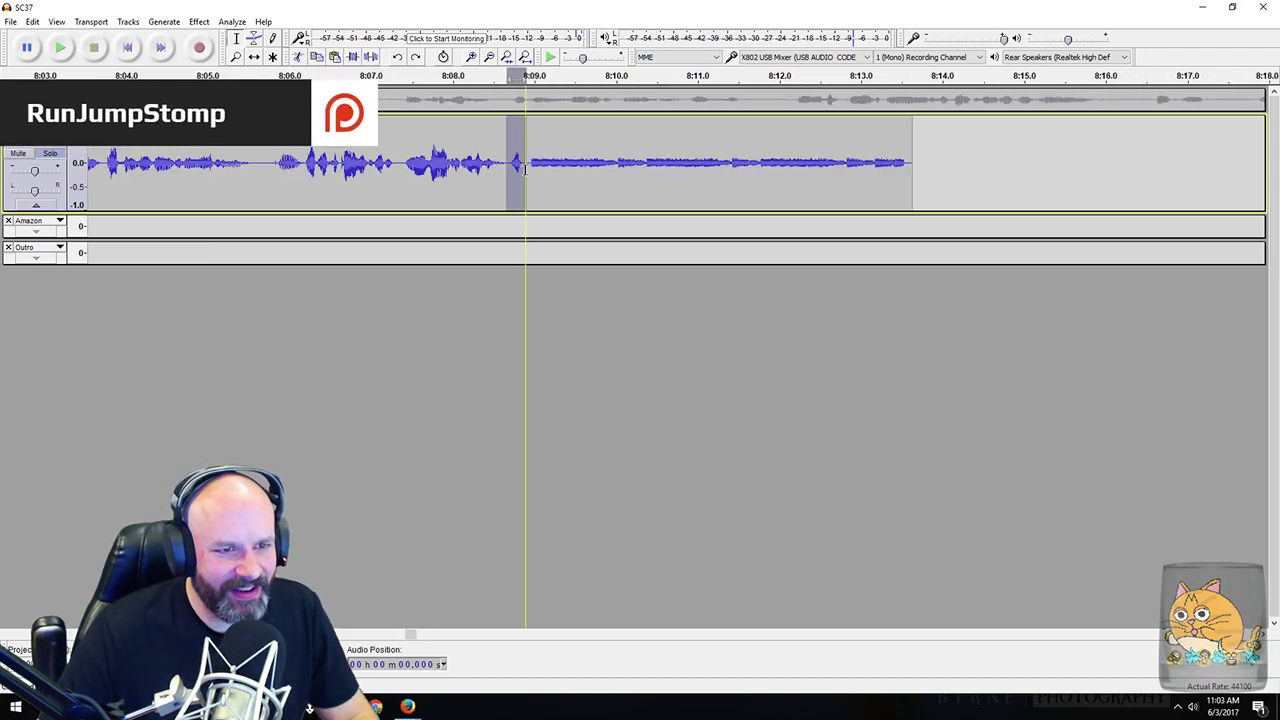
key("Delete")
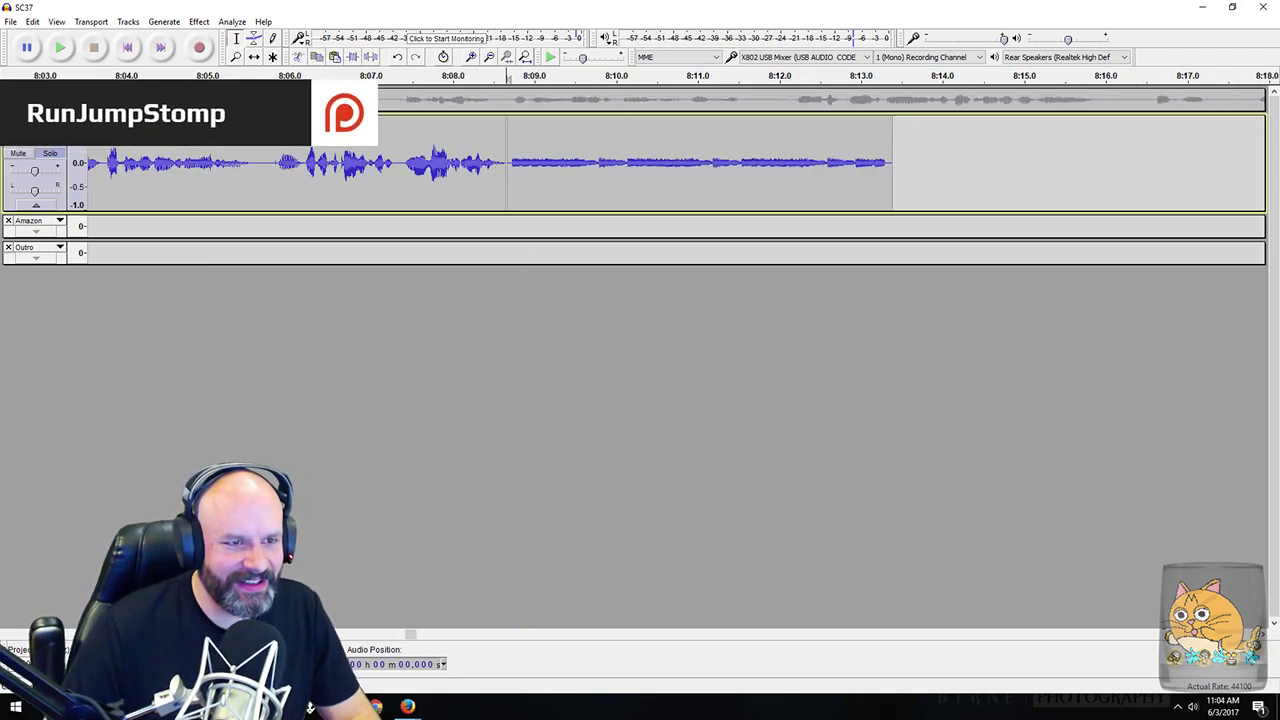
left_click(390, 77)
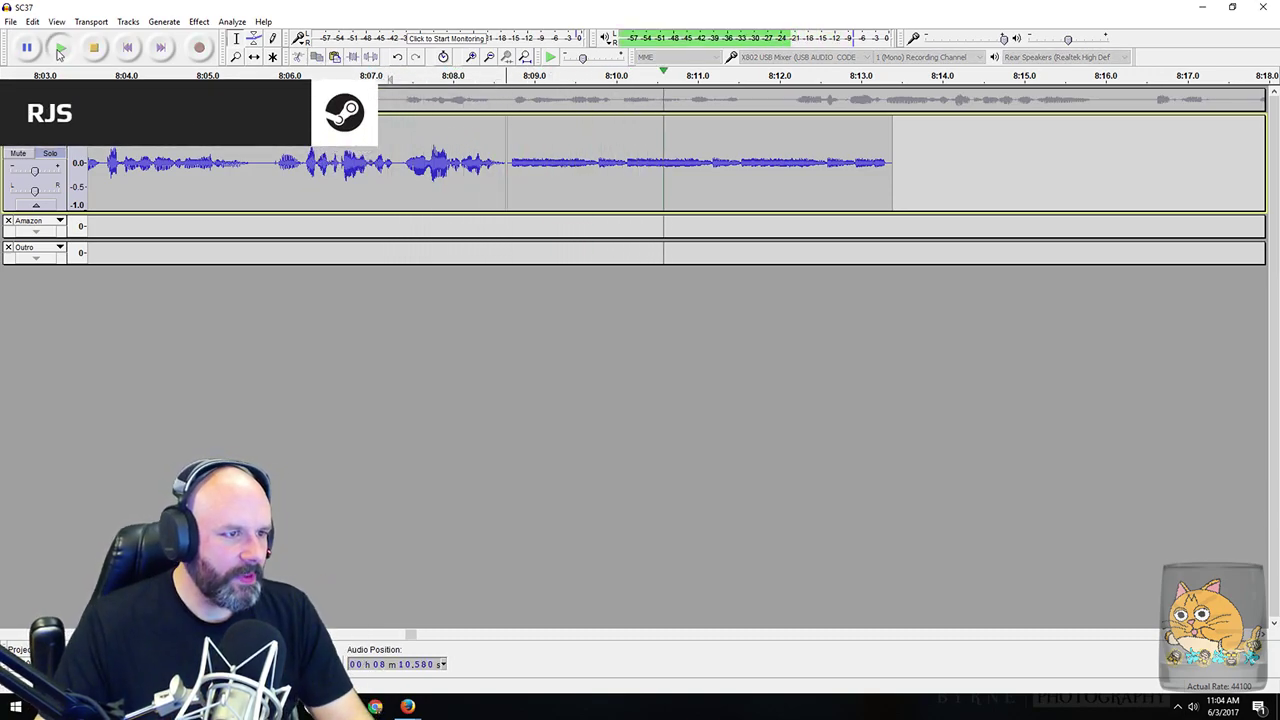
left_click(95, 48)
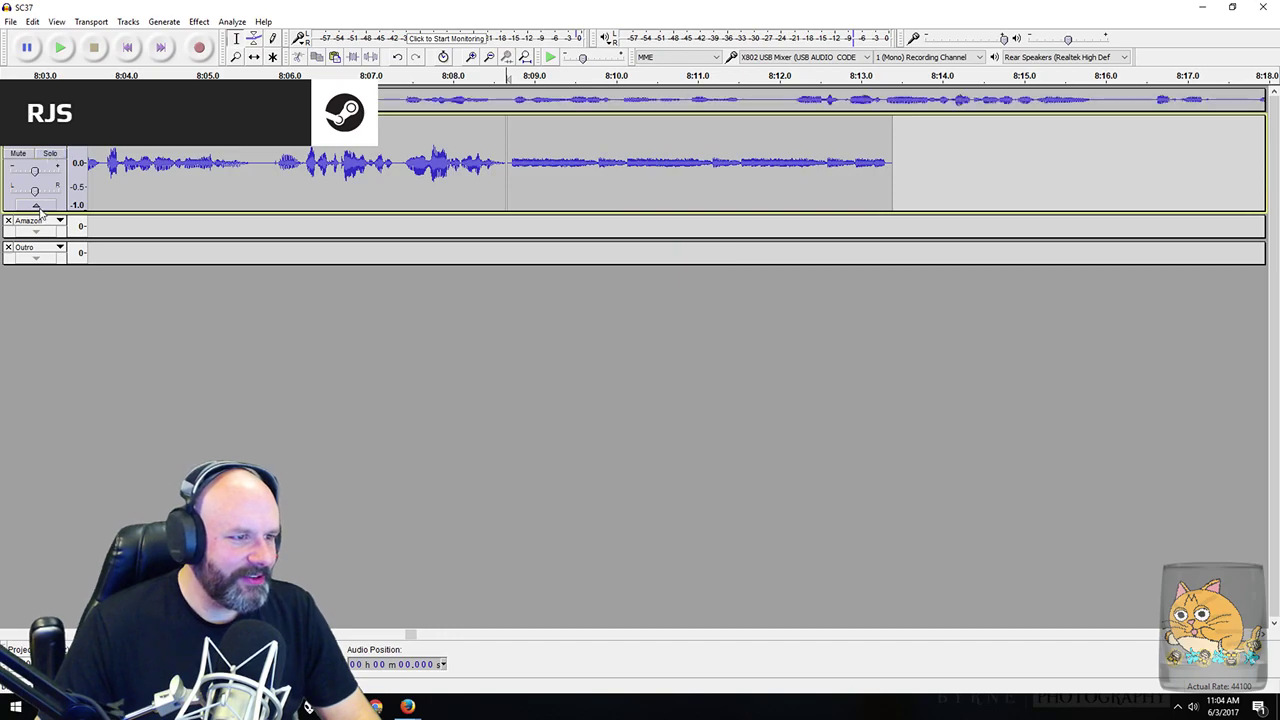
Step: Collapse Tourney, expand Amazon, import the Mega Man sound, move its audio to the Amazon track's end and close its emptied track
left_click(36, 205)
left_click(36, 160)
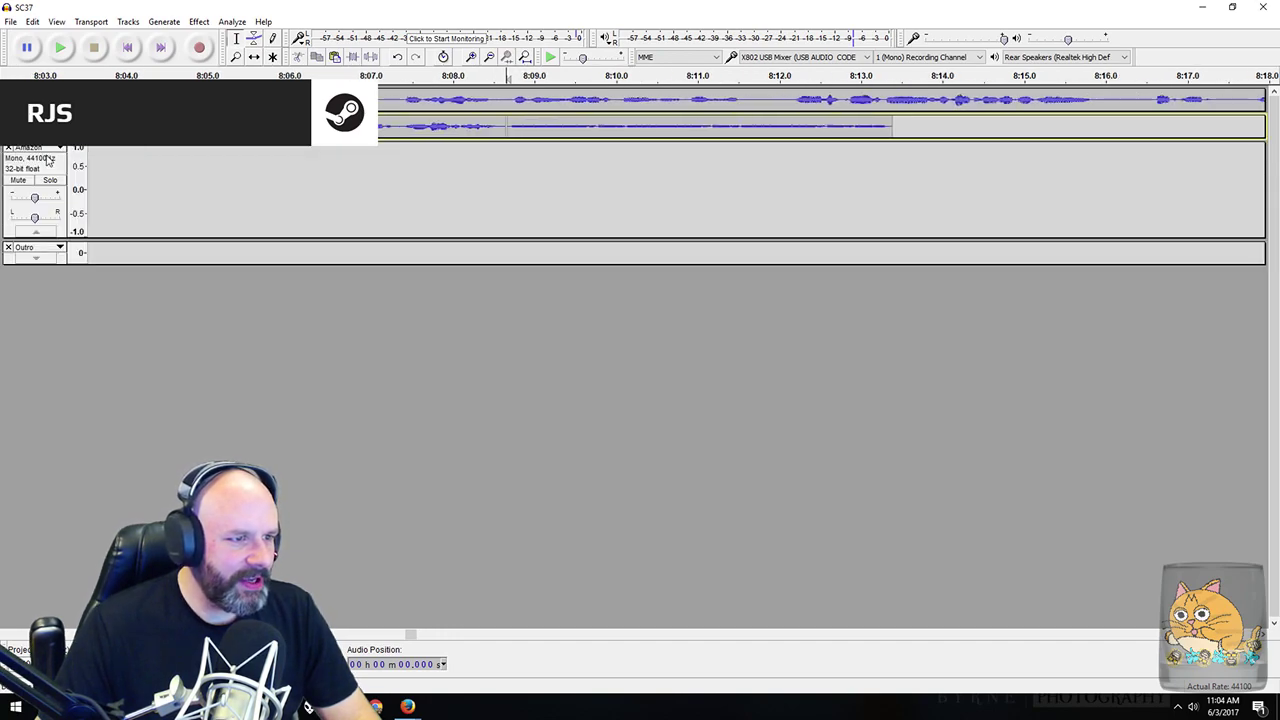
key("k")
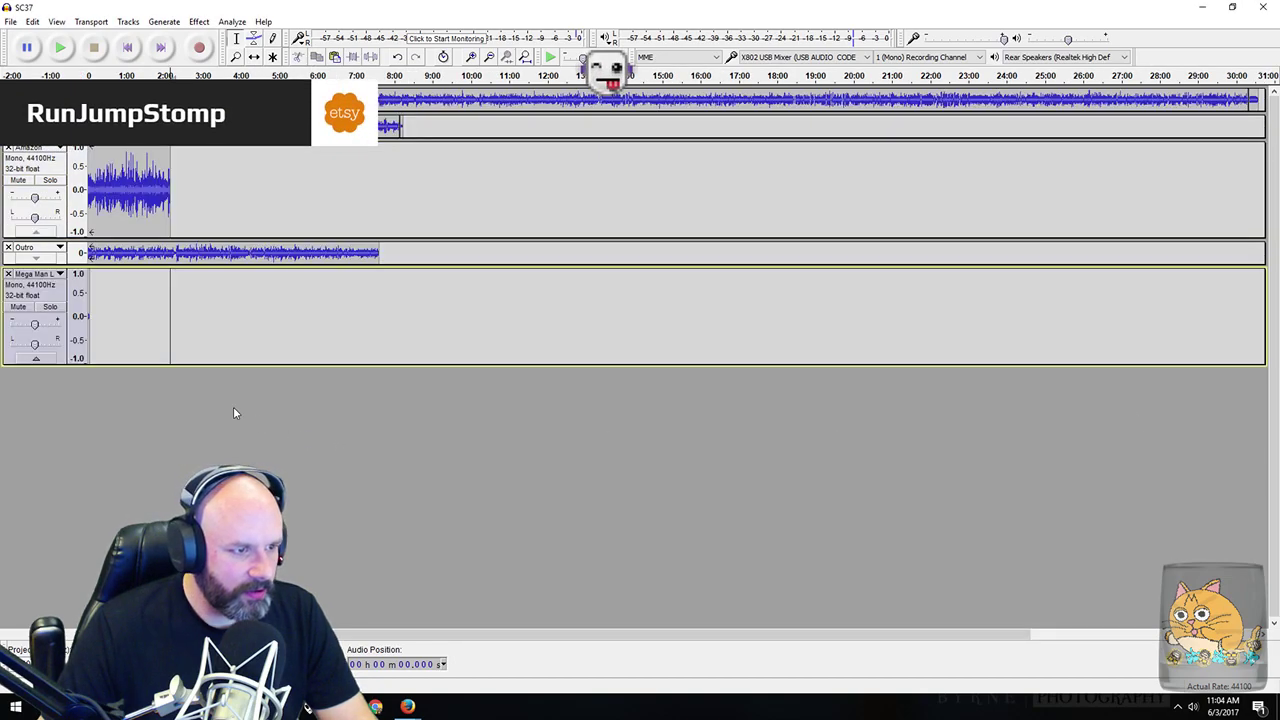
left_click(157, 210)
key("ctrl+z")
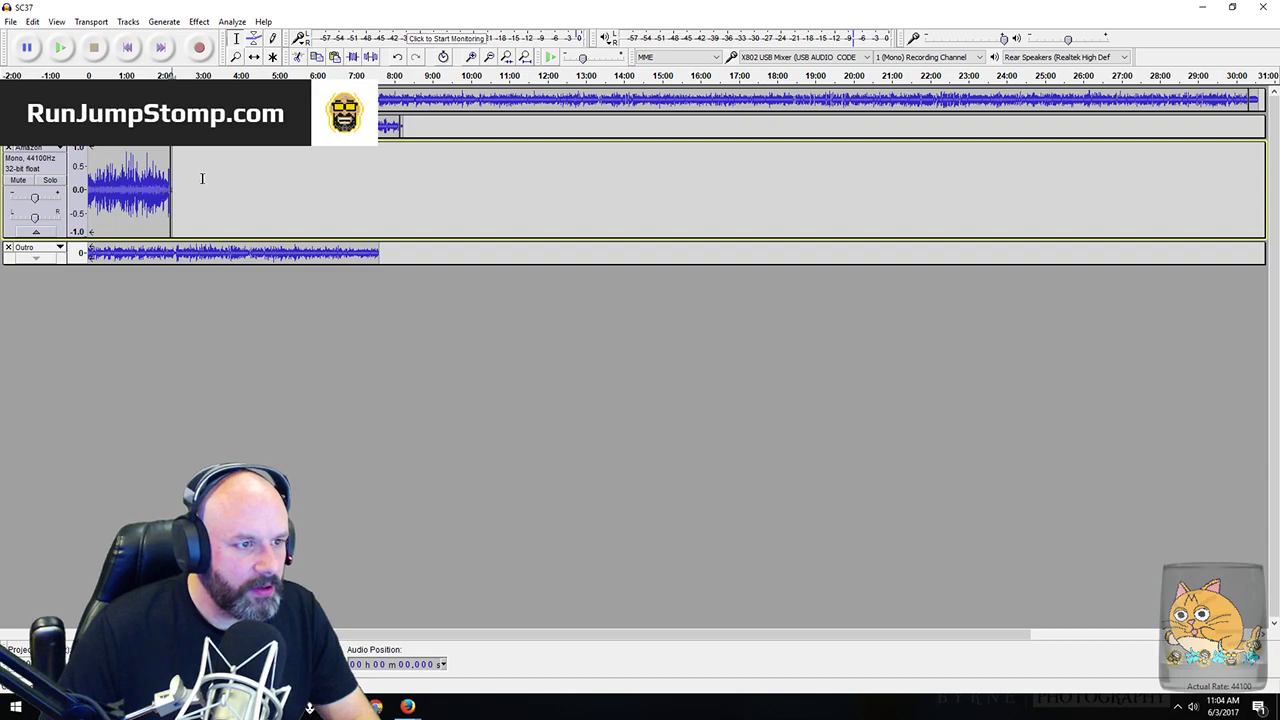
Step: Solo the Amazon track and play its ending through the pasted Mega Man clip
scroll(180, 191, "up", 6, "ctrl")
scroll(378, 191, "left", 4)
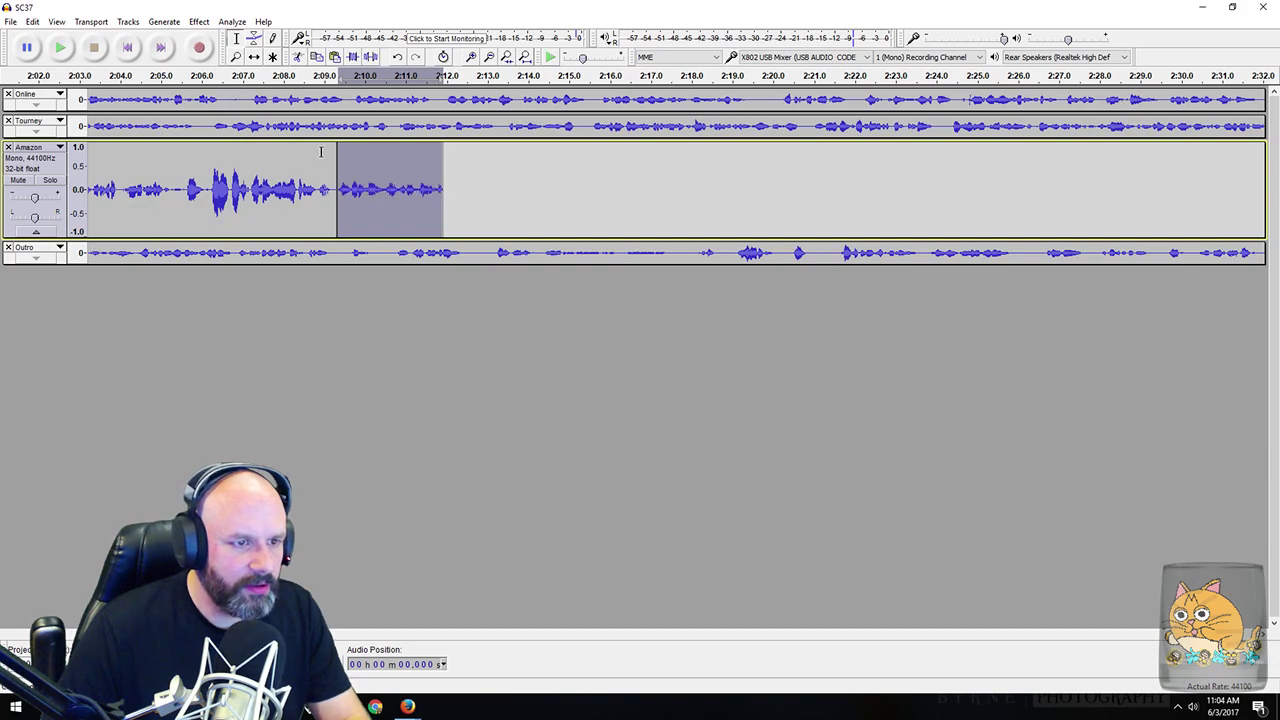
left_click(50, 180)
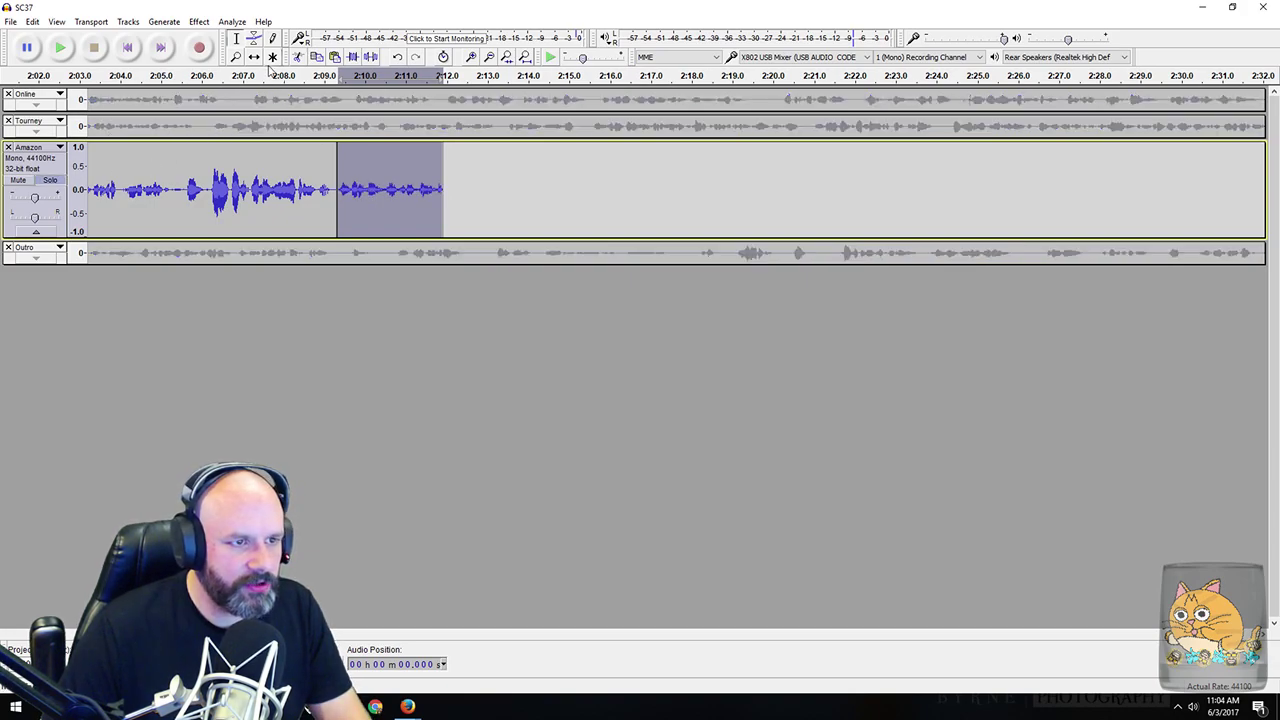
left_click(270, 76)
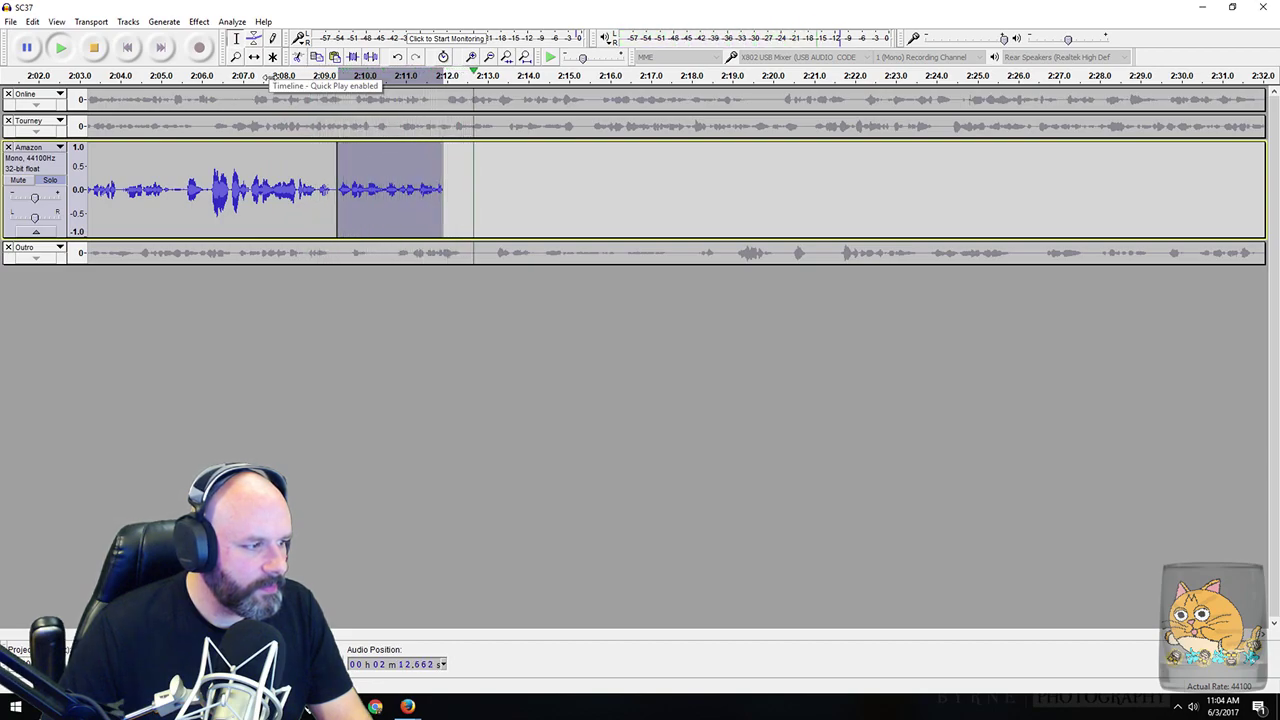
key("space")
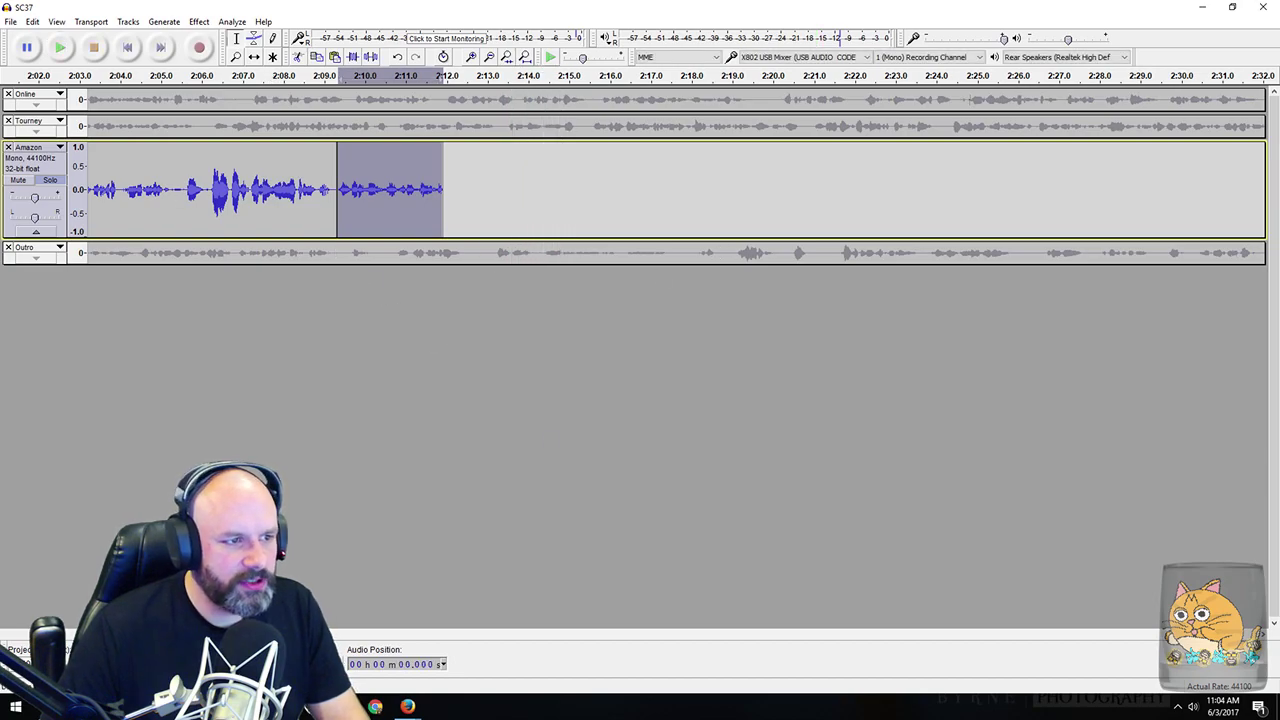
Step: Unsolo the Amazon track and play the Online track's transition from speech into music
key("ctrl+3")
key("ctrl+3")
key("ctrl+3")
key("ctrl+3")
key("ctrl+3")
key("ctrl+3")
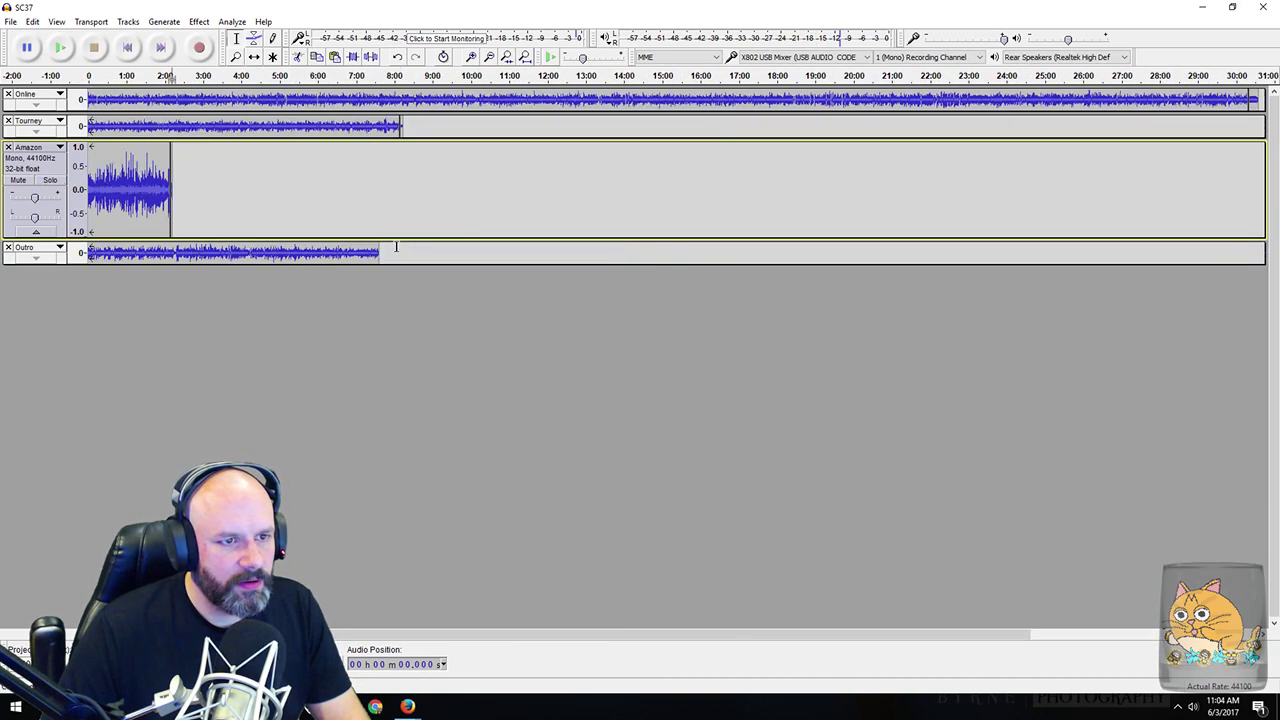
scroll(650, 103, "right", 5)
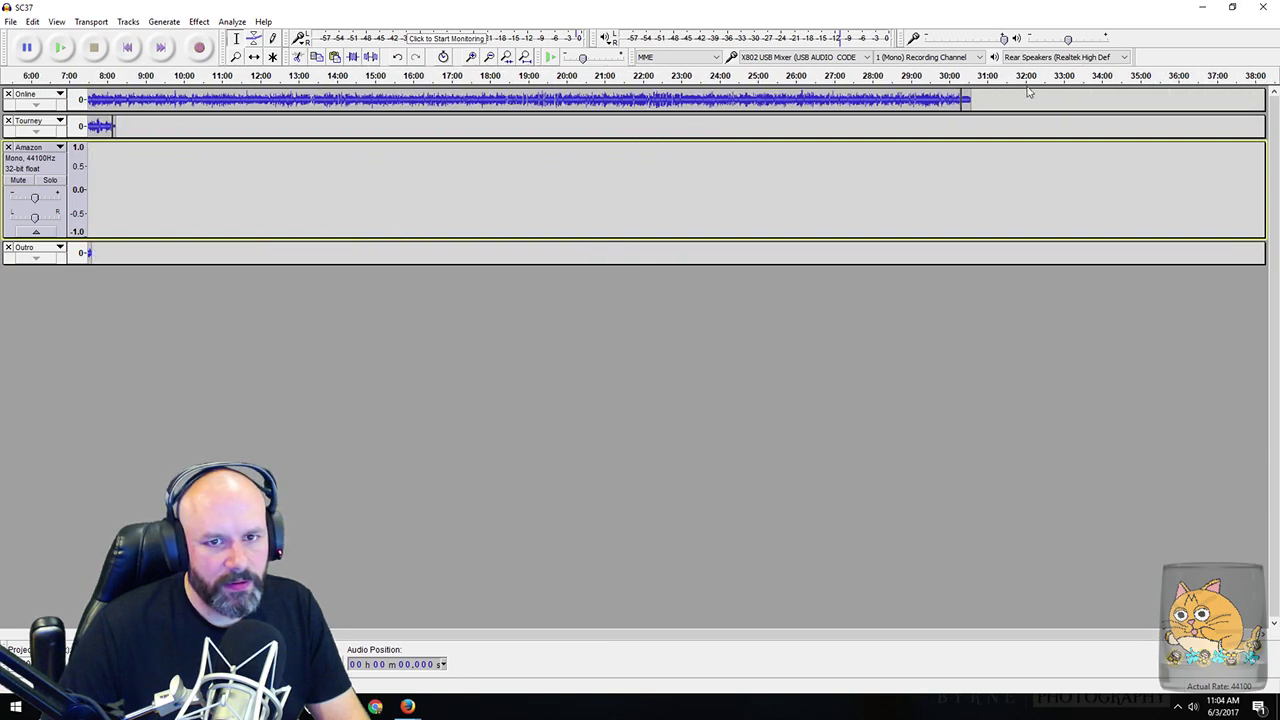
scroll(979, 96, "up", 5, "ctrl")
left_click(607, 76)
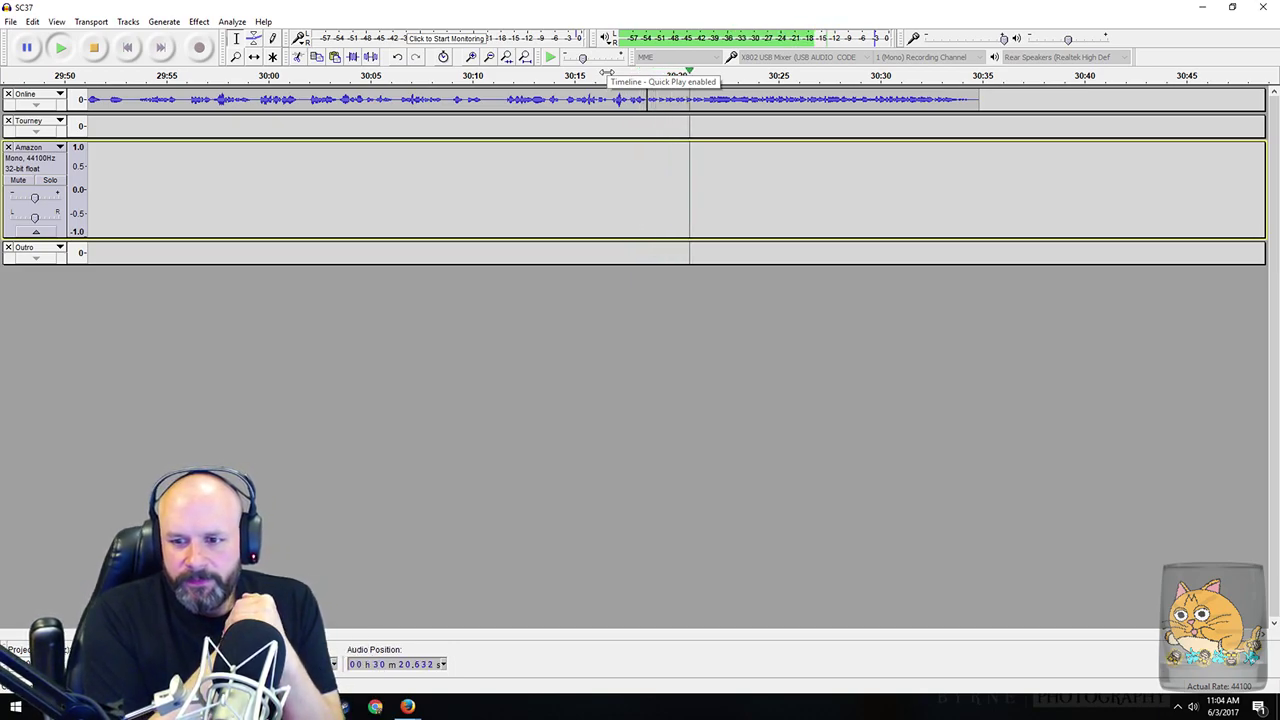
left_click(93, 48)
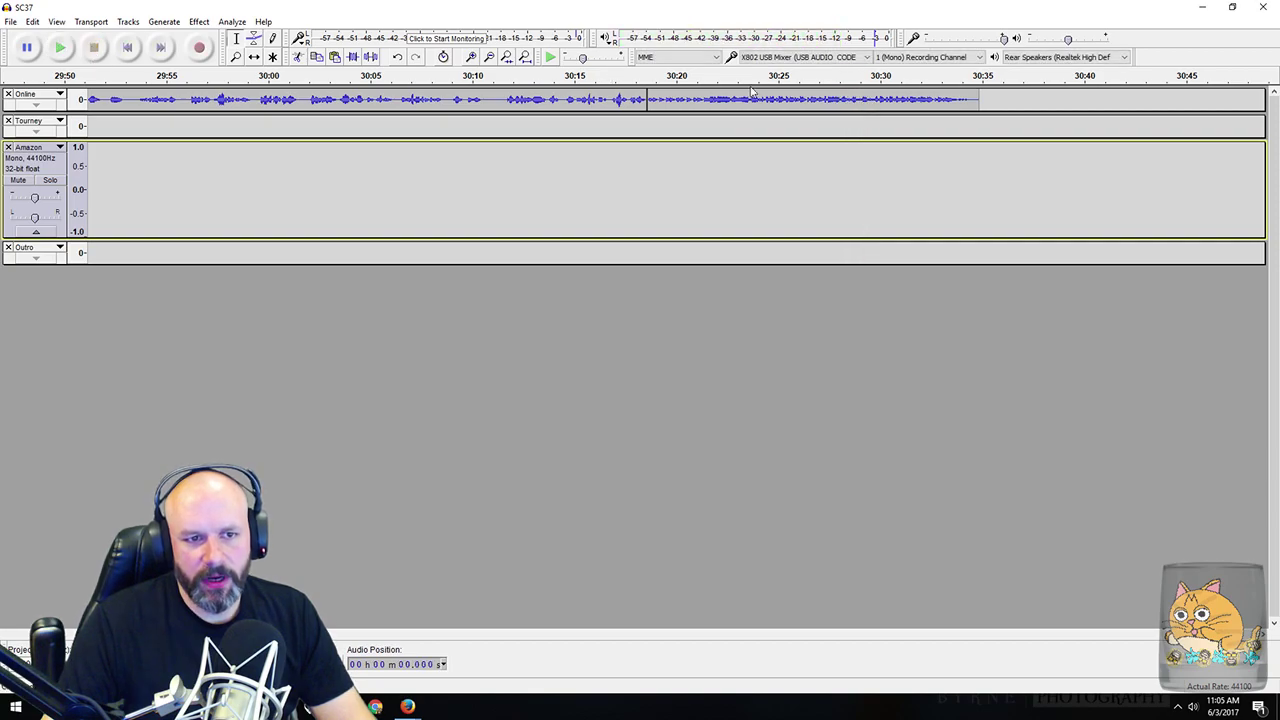
Step: Play the Online track's closing music from about 30:22 onward to find a point for ending it
scroll(772, 100, "up", 3)
left_click_drag(386, 100, 527, 108)
key("space")
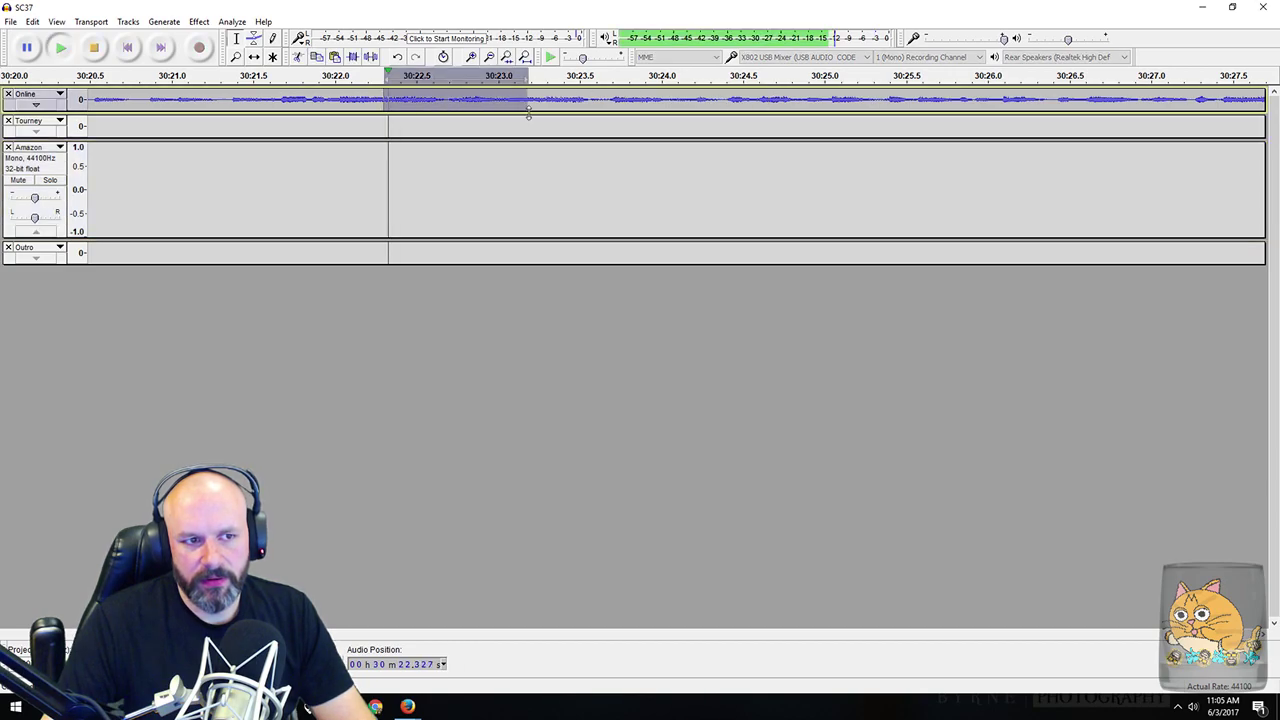
left_click(589, 99)
key("space")
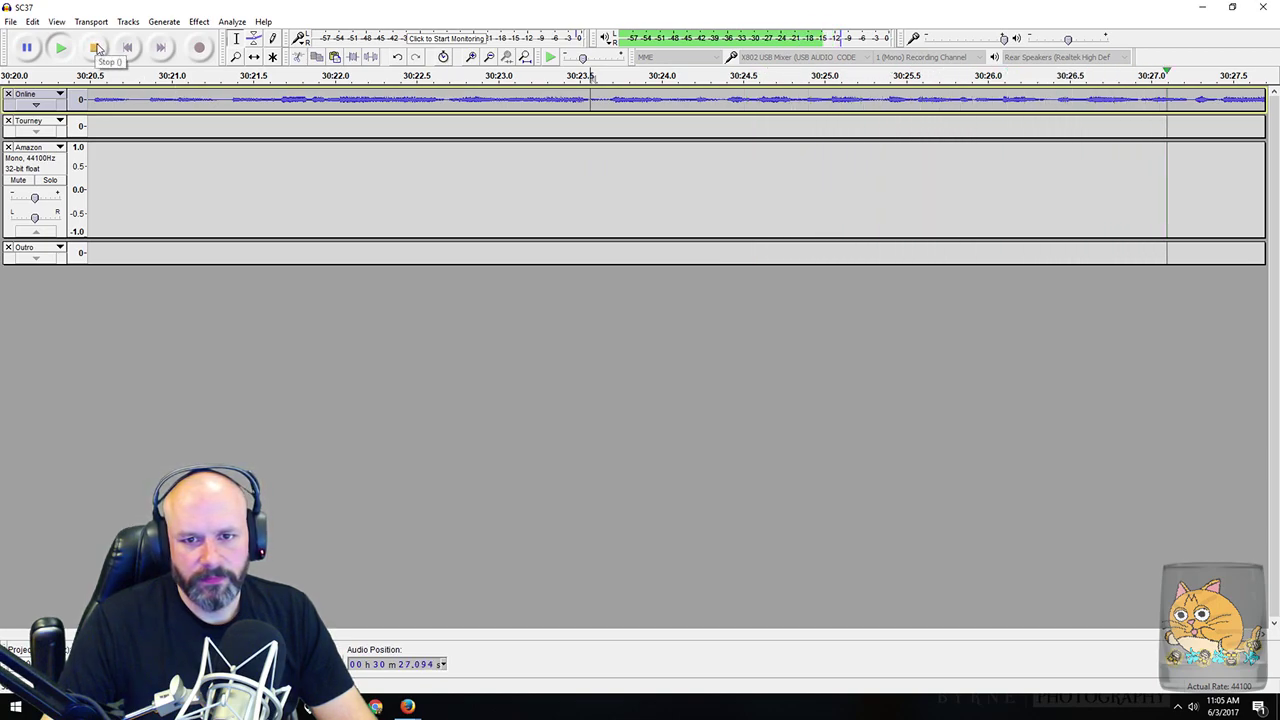
left_click(95, 48)
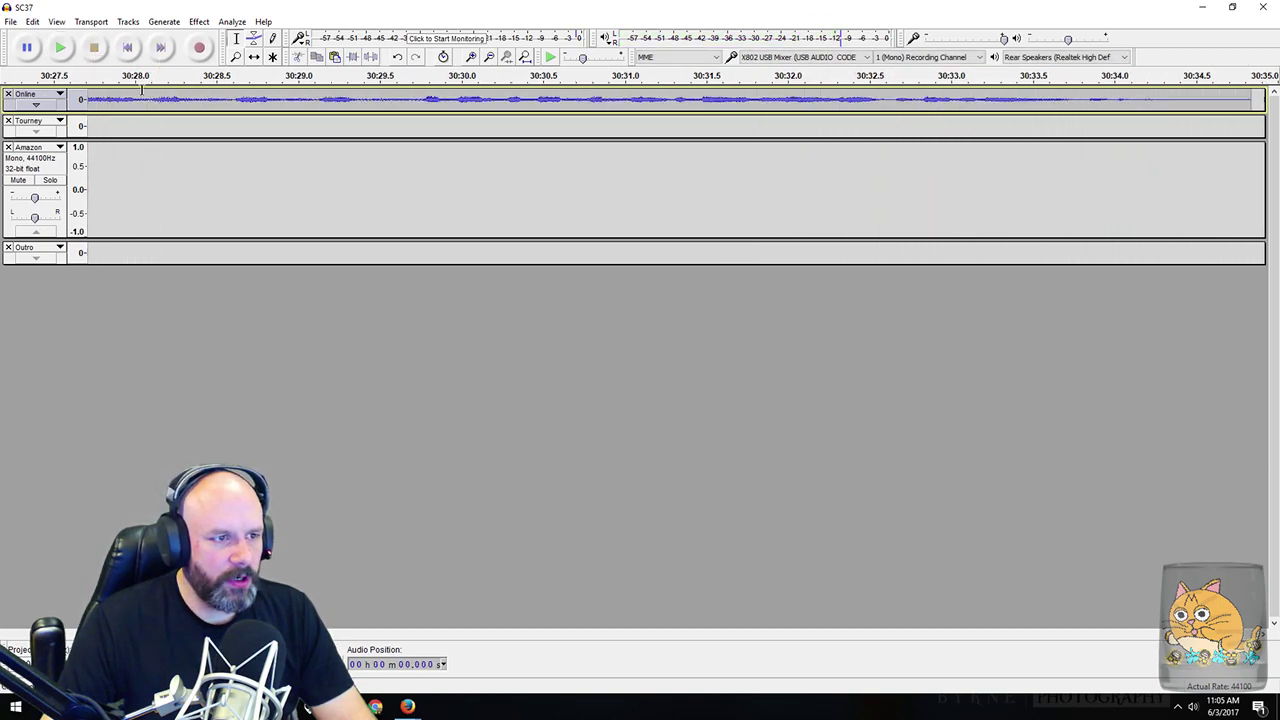
Step: Replay the Online track's music near 30:28 and delete everything from about 30:28 to the track's end
left_click_drag(105, 100, 242, 100)
key("space")
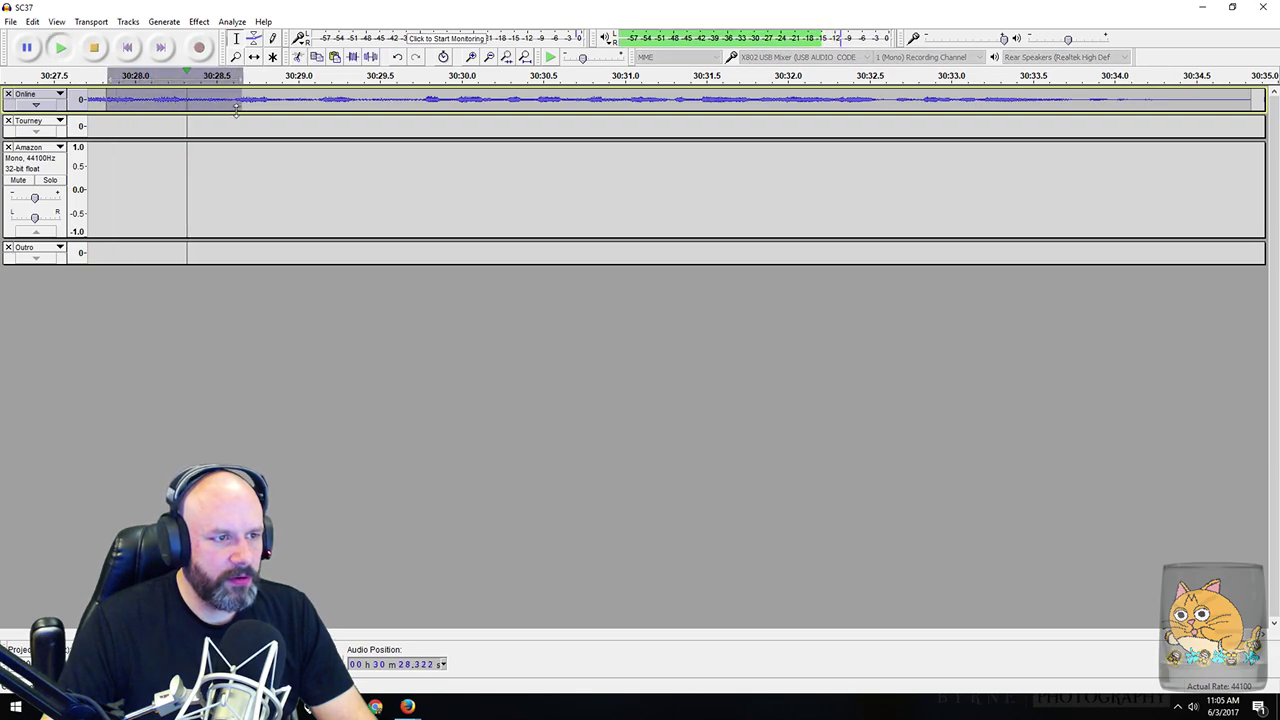
left_click(144, 100)
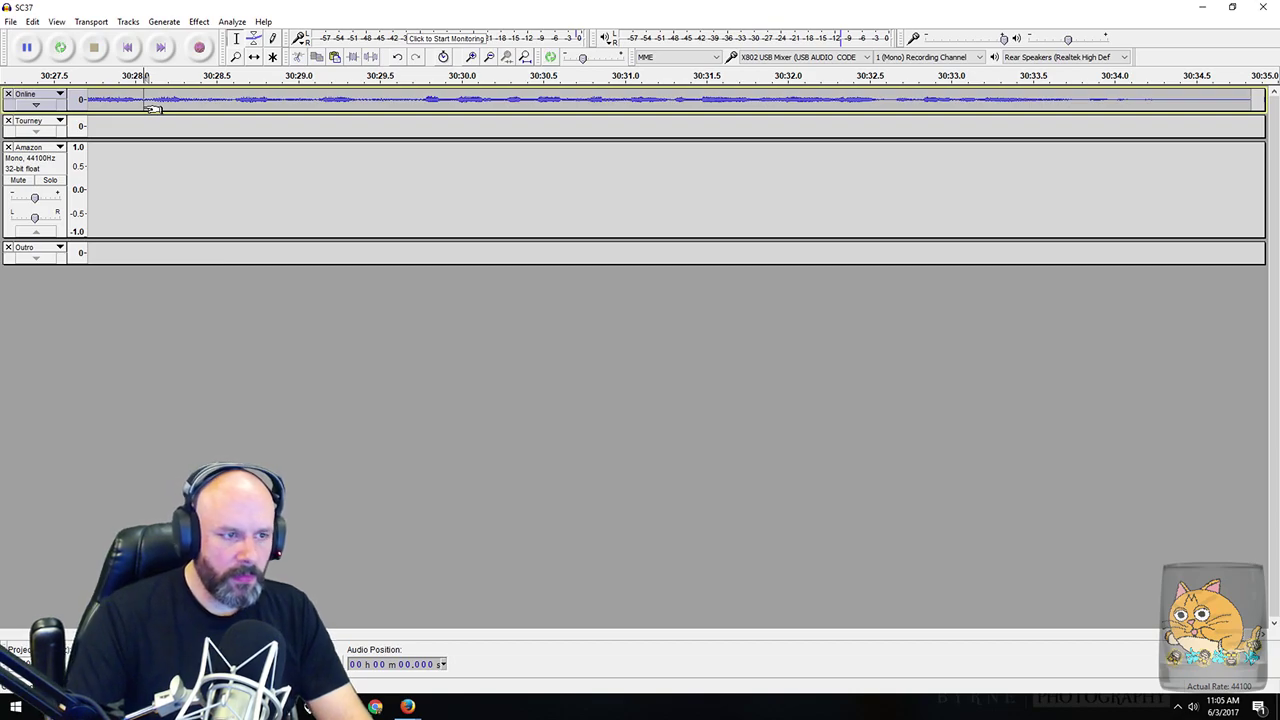
key("shift+End")
key("Delete")
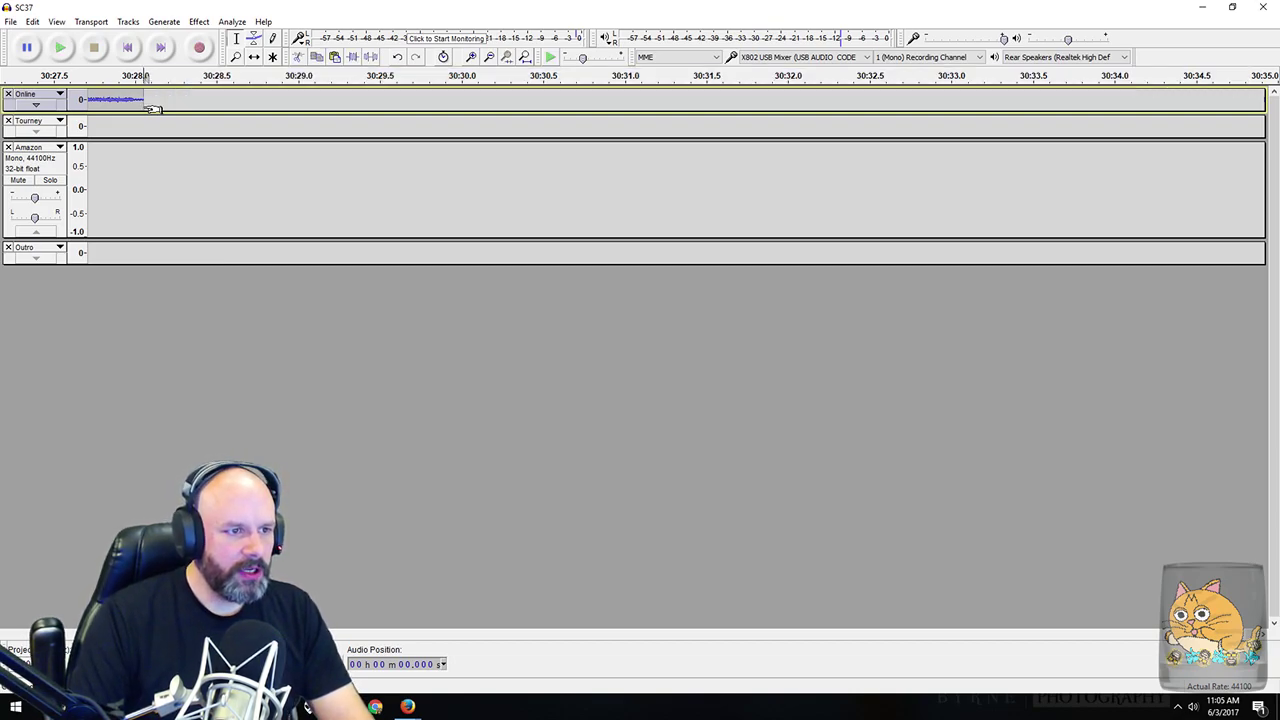
Step: Expand the Online track and apply a Fade Out to about the last 1.2 seconds of its music
left_click_drag(150, 104, 109, 112)
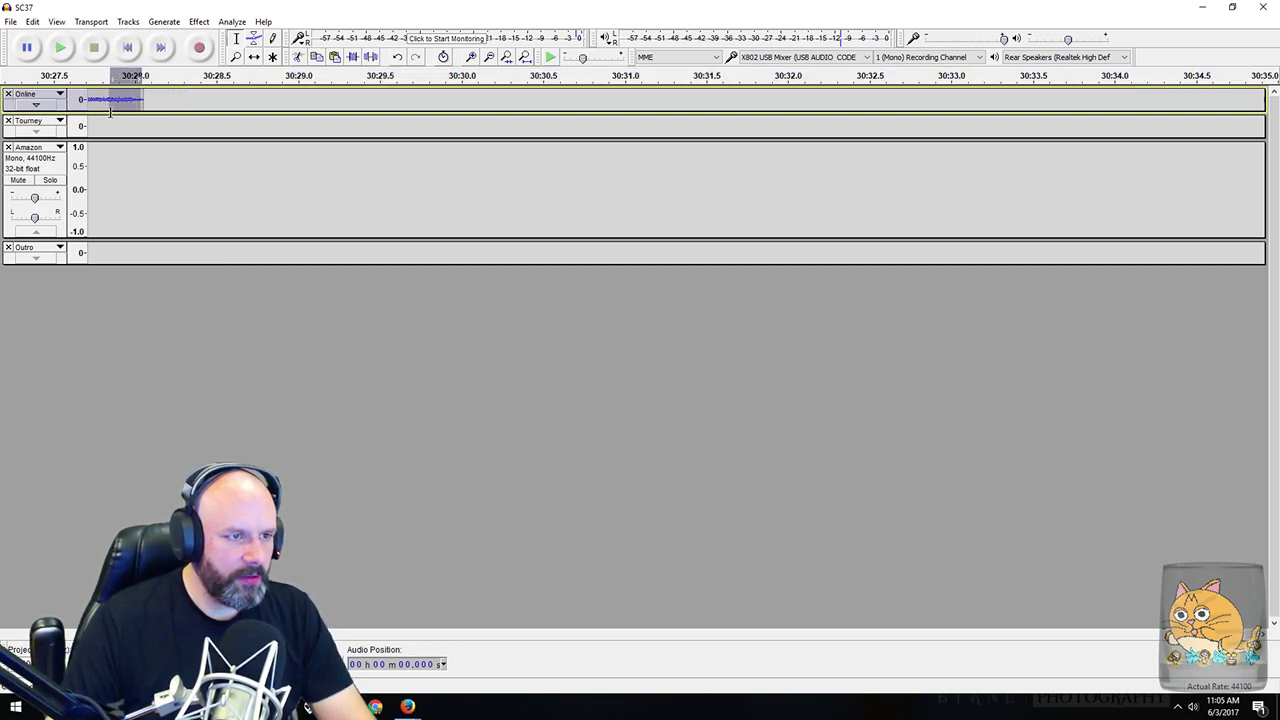
scroll(184, 115, "down", 4)
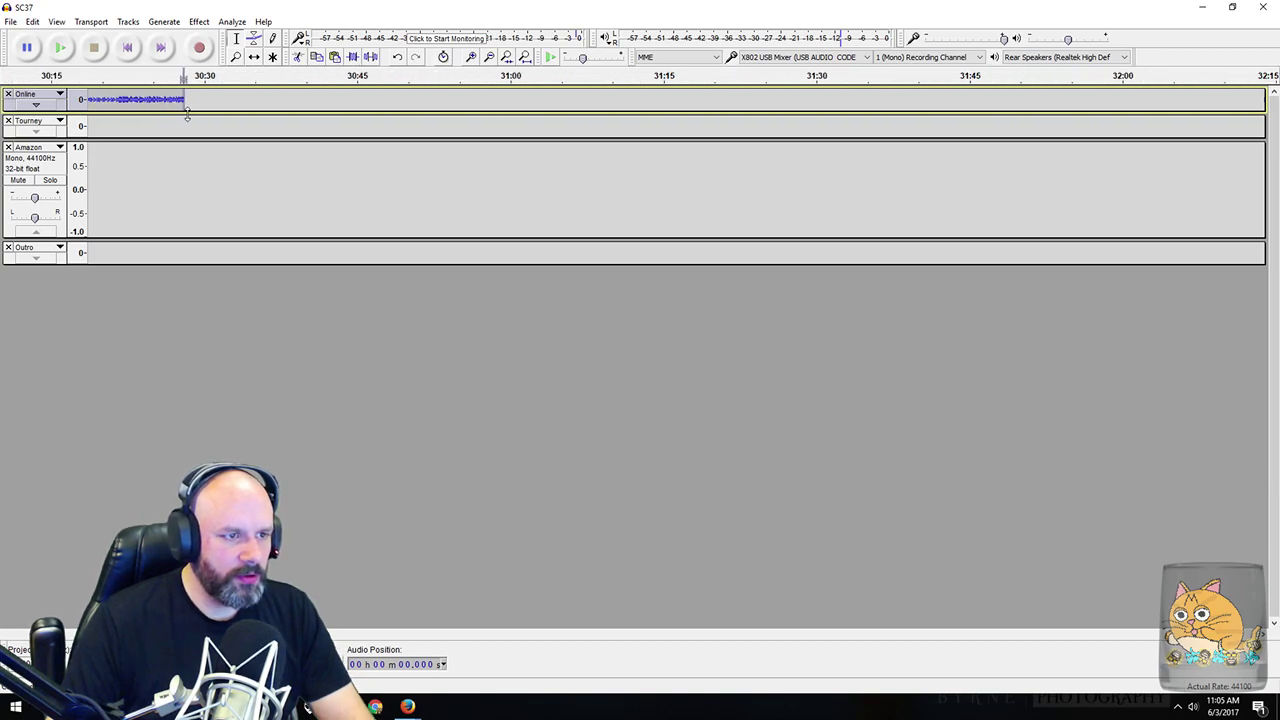
left_click(181, 103)
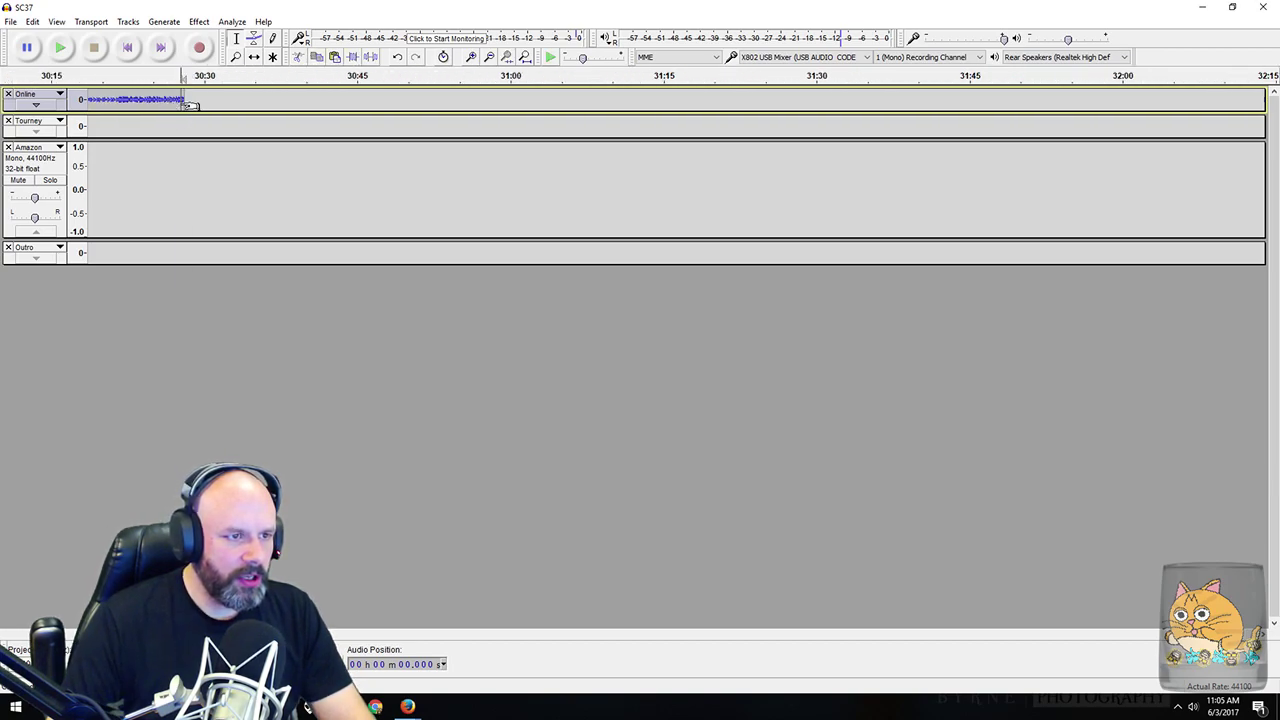
left_click(32, 104)
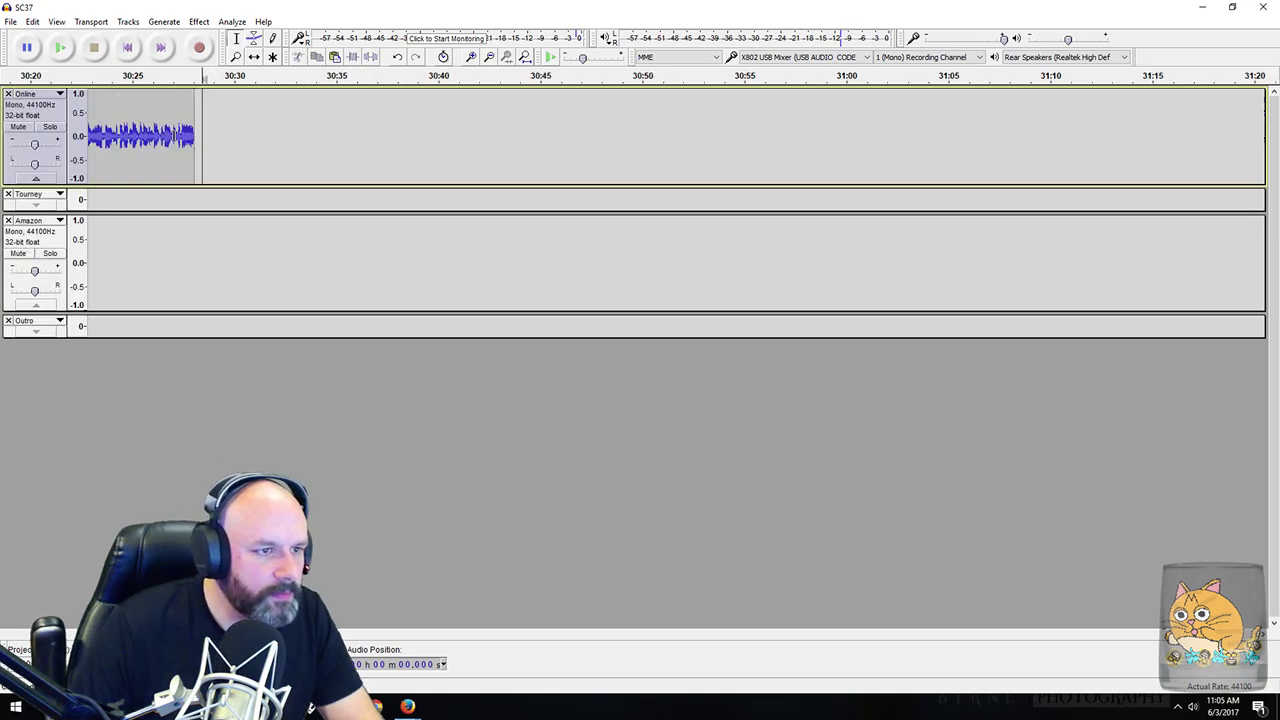
scroll(184, 140, "up", 3)
mouse_move(274, 134)
left_mouse_down()
mouse_move(208, 140)
mouse_move(253, 149)
left_mouse_up()
left_click(256, 135)
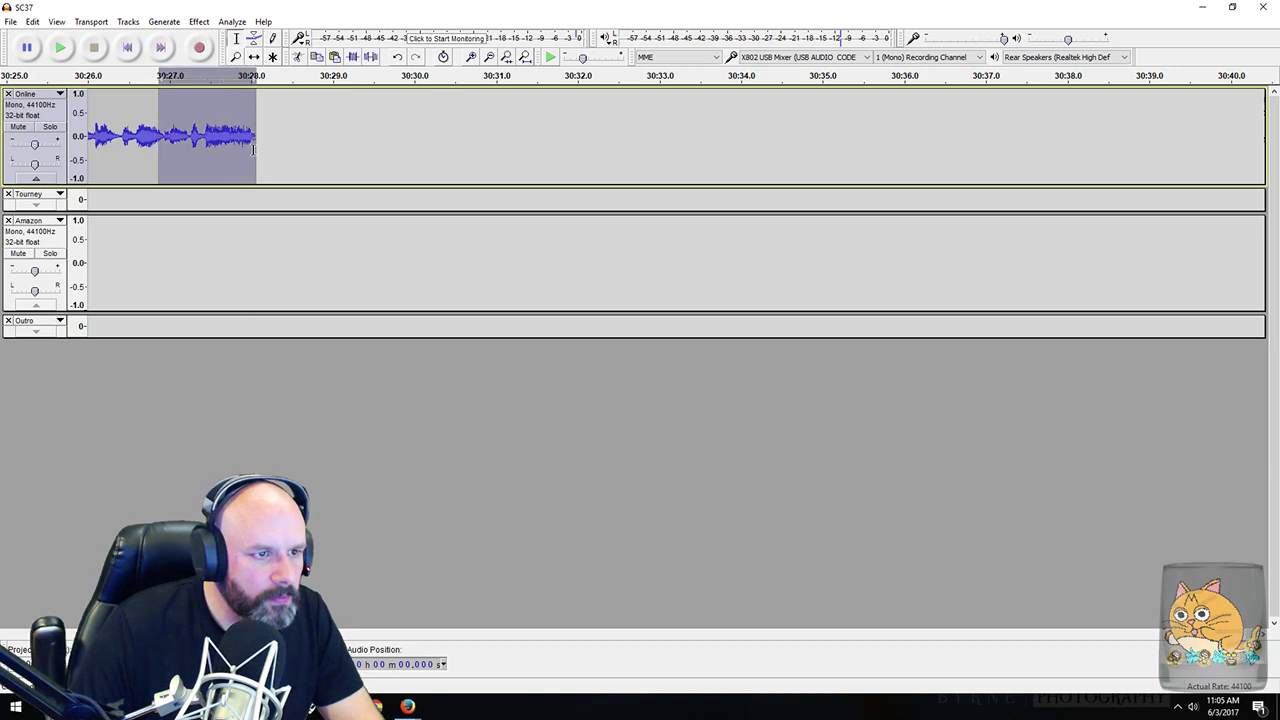
left_click(199, 22)
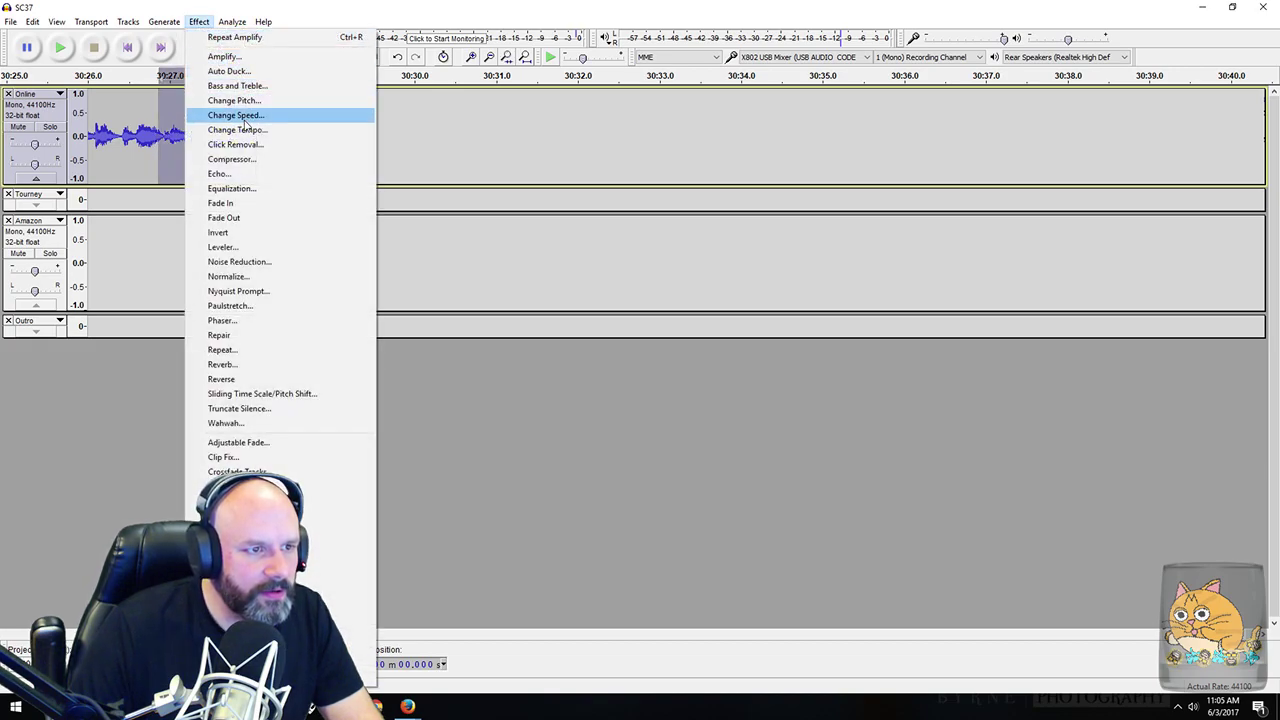
left_click(235, 218)
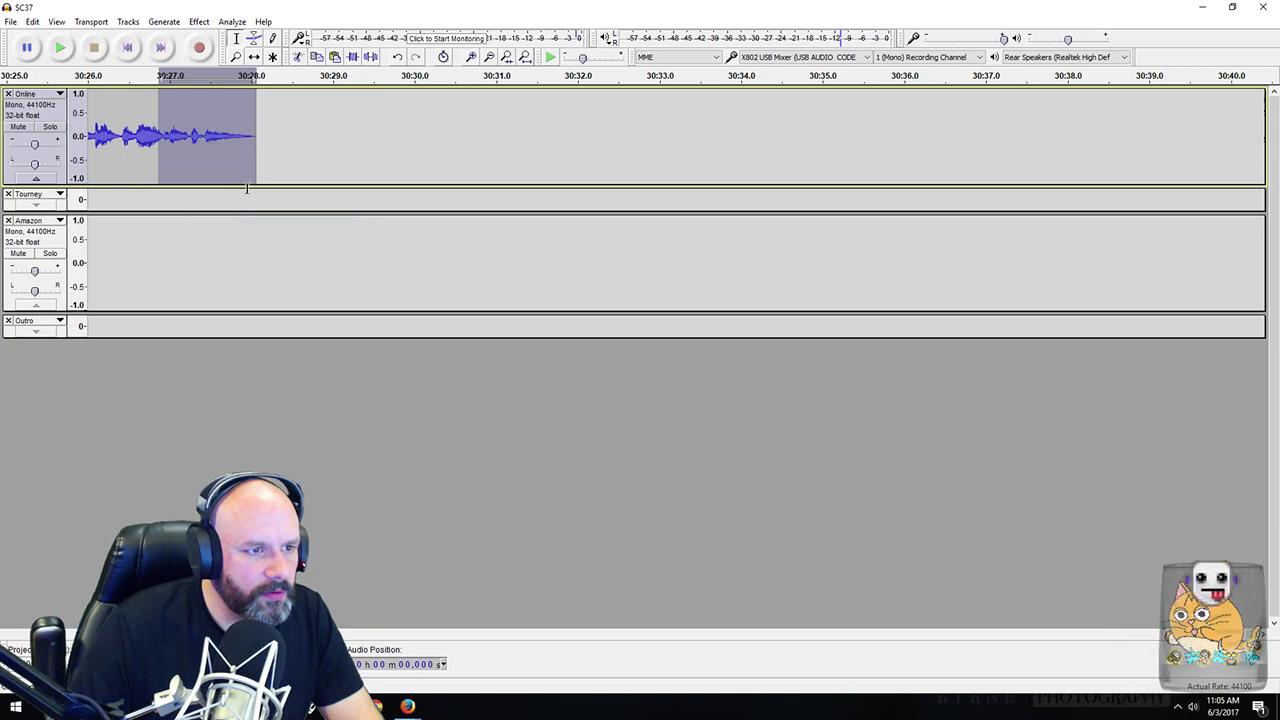
Step: Collapse the Online track and return to the beginning of the timeline on the Amazon track
key("ctrl+3")
key("ctrl+3")
key("ctrl+3")
key("ctrl+3")
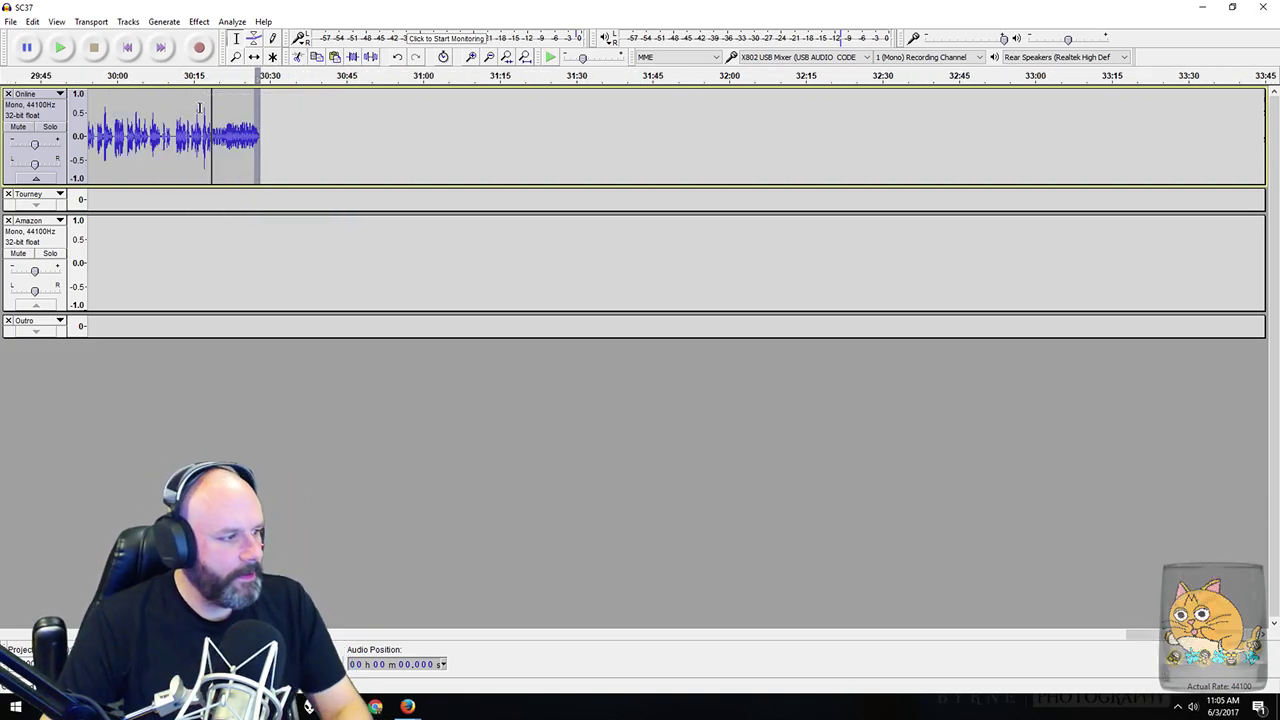
left_click(203, 78)
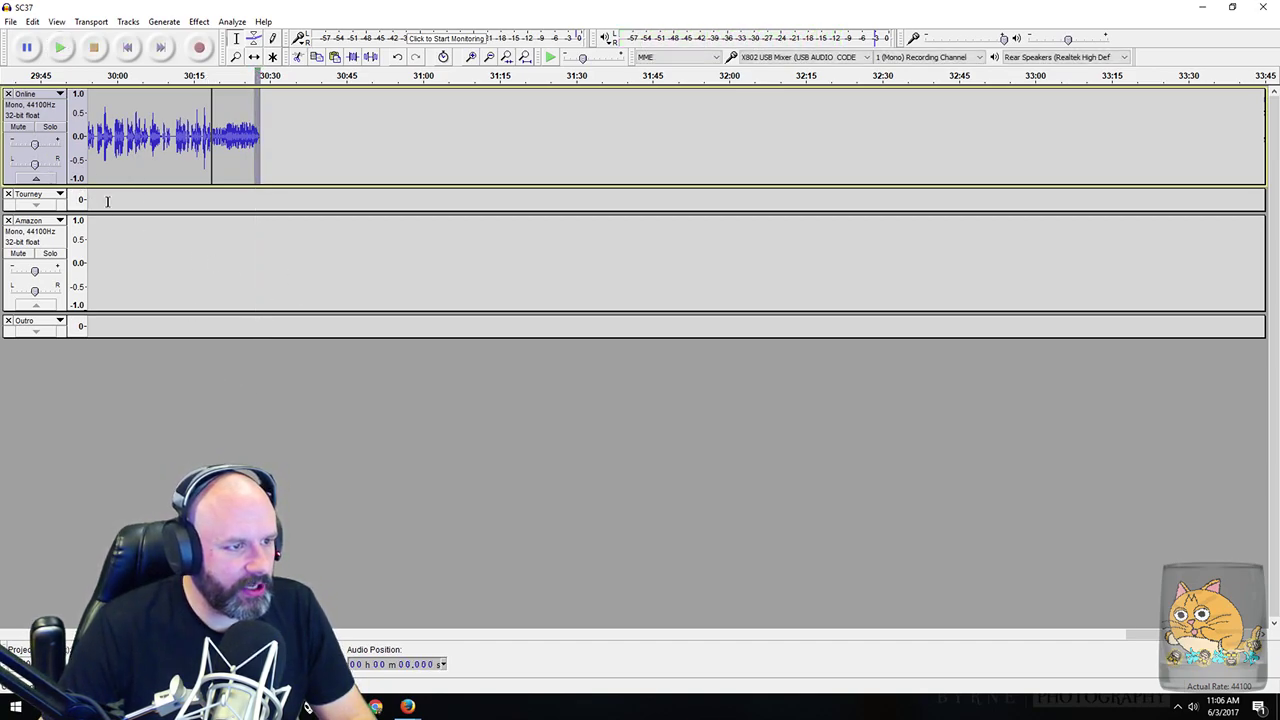
left_click(36, 180)
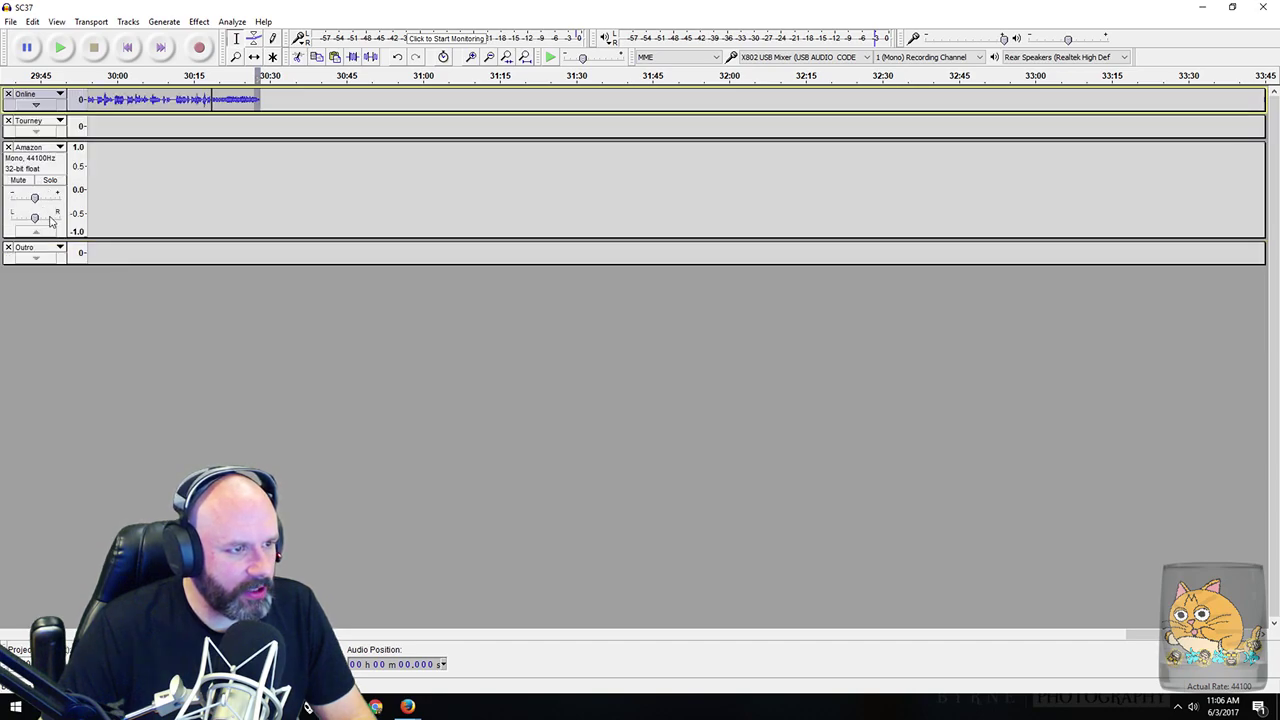
left_click(150, 180)
key("Home")
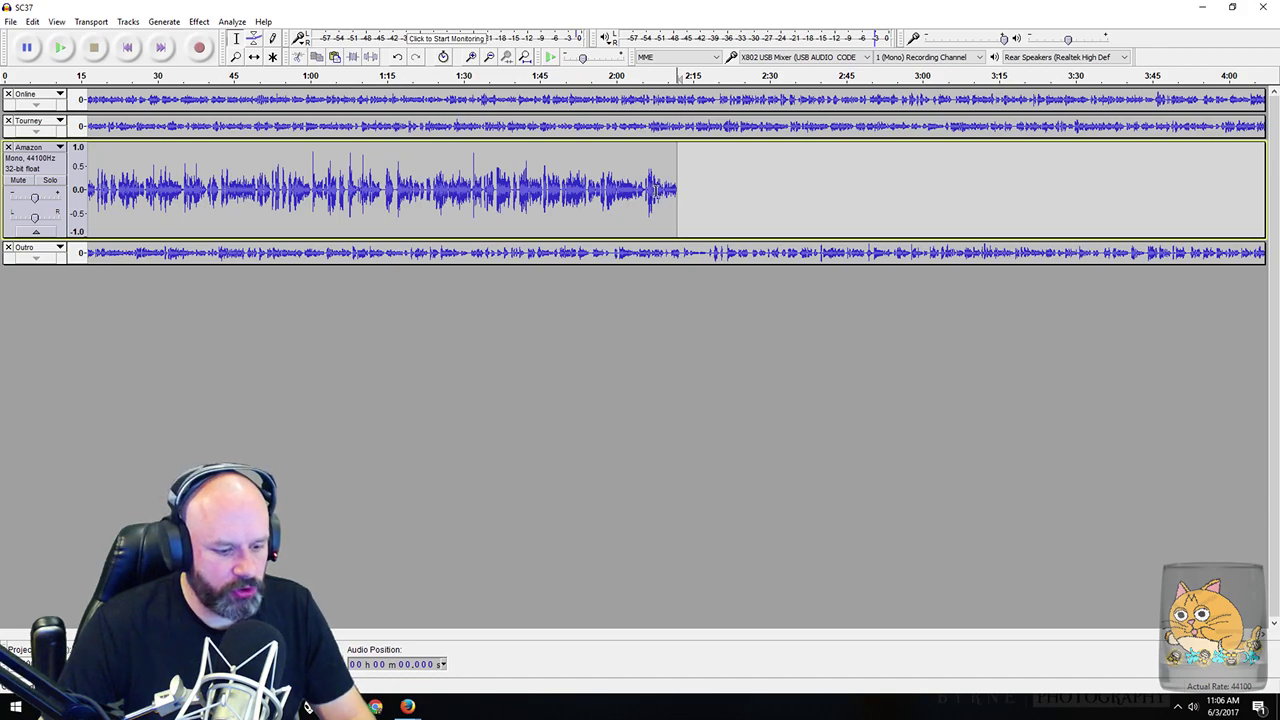
Step: Solo the Amazon track, play its ending from about 2:08 through the music clip, and unsolo it
double_click(669, 179)
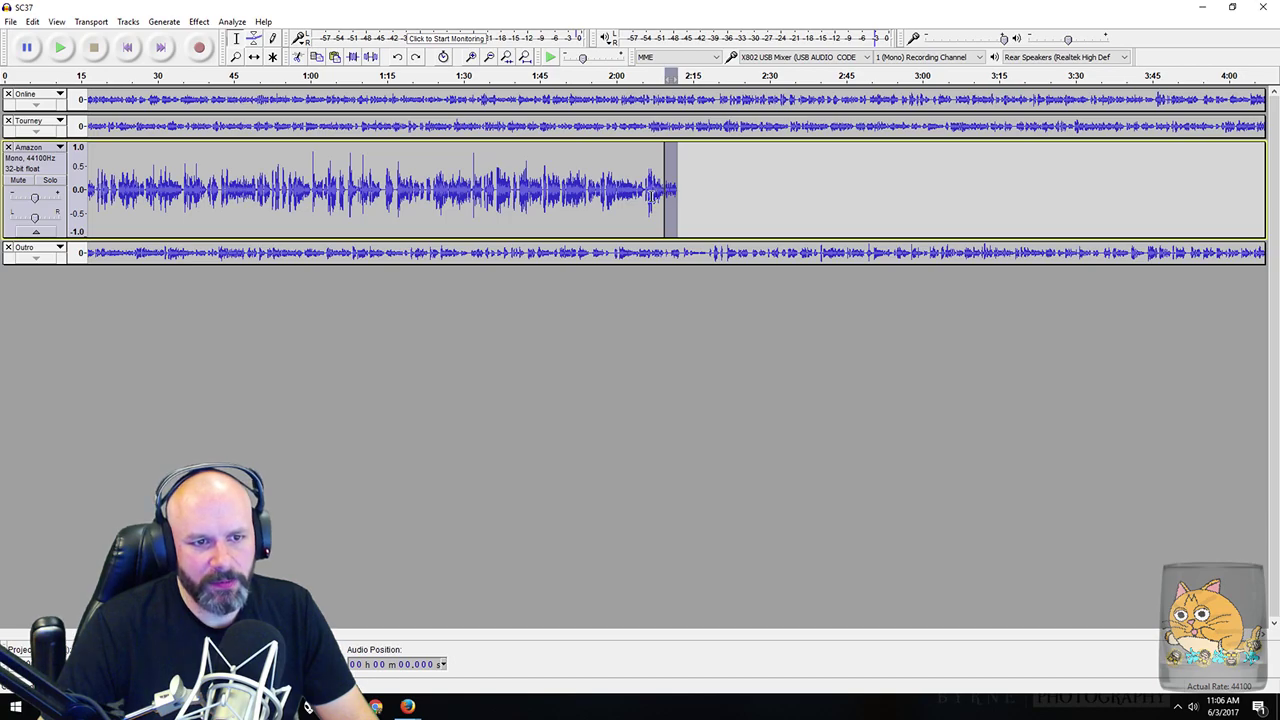
left_click(656, 197)
double_click(667, 181)
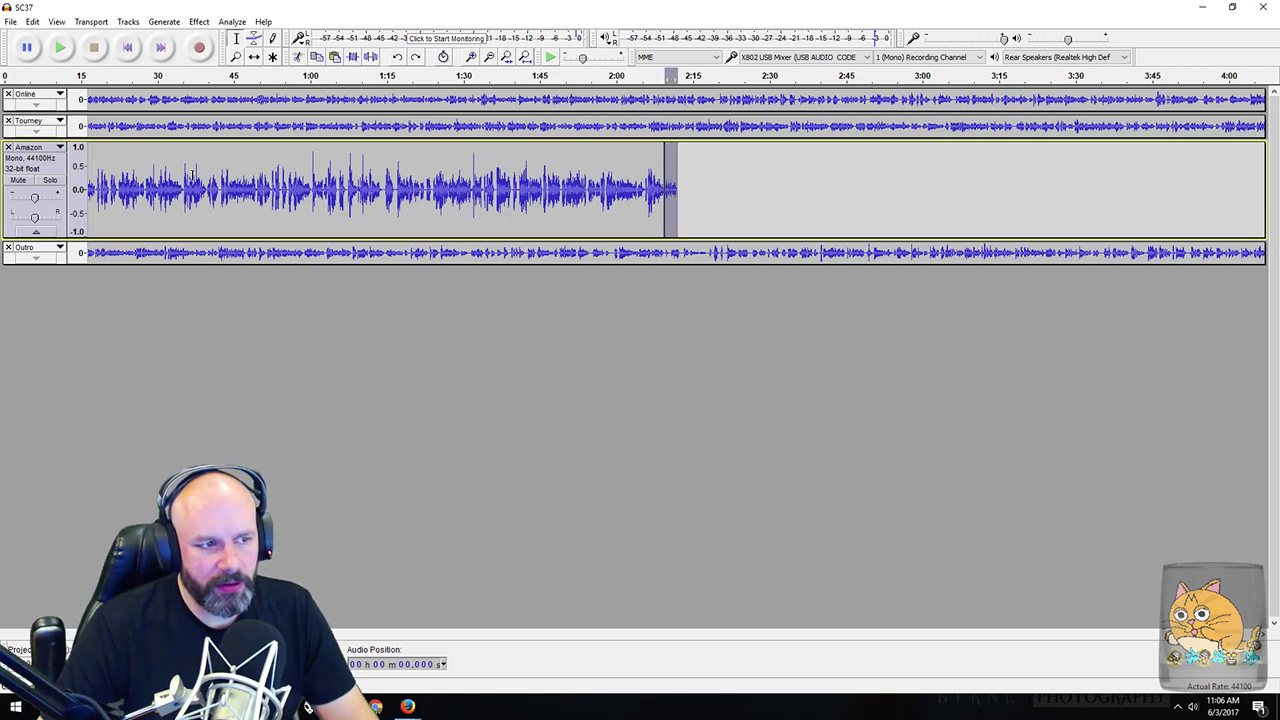
left_click(50, 180)
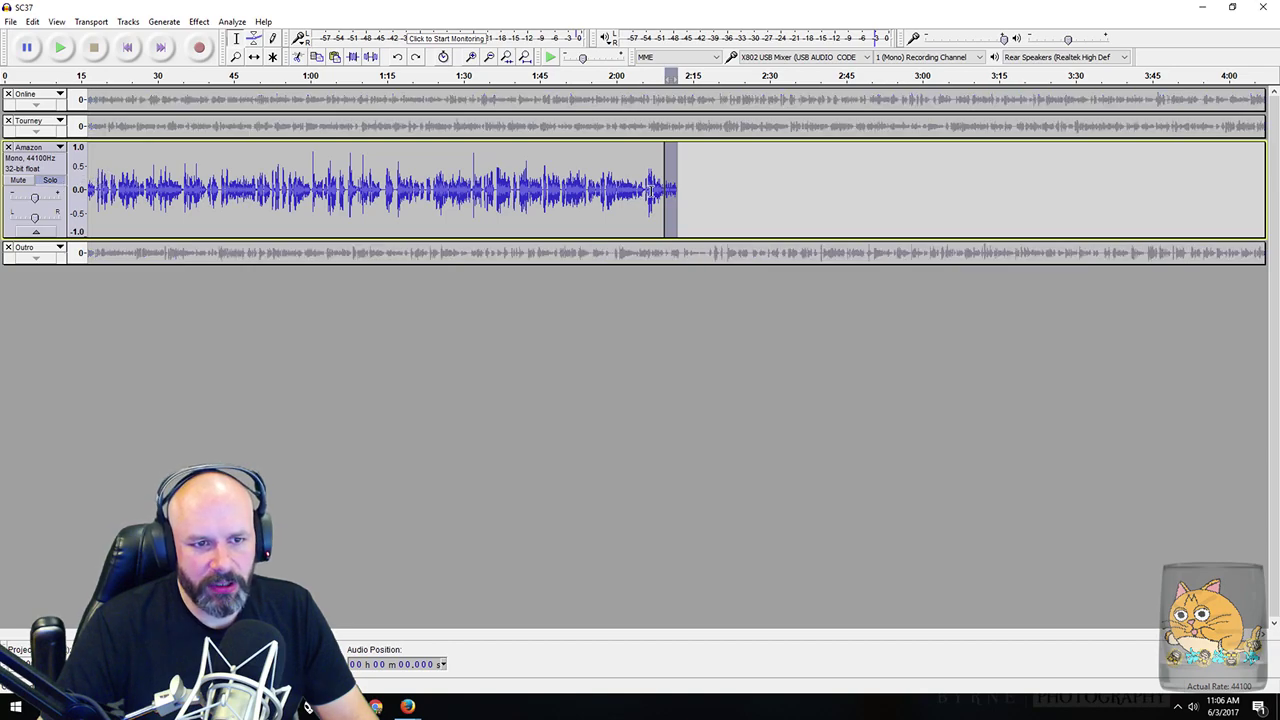
key("ctrl+1")
key("ctrl+1")
left_click_drag(622, 197, 720, 219)
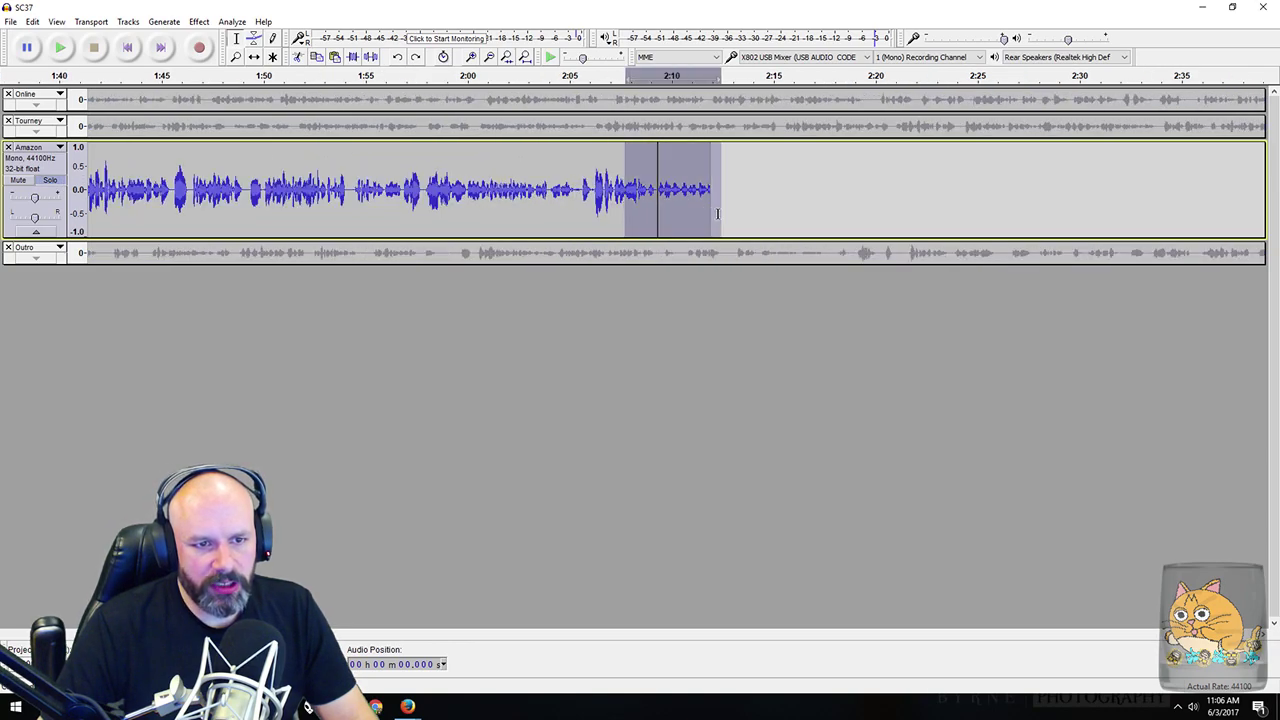
key("space")
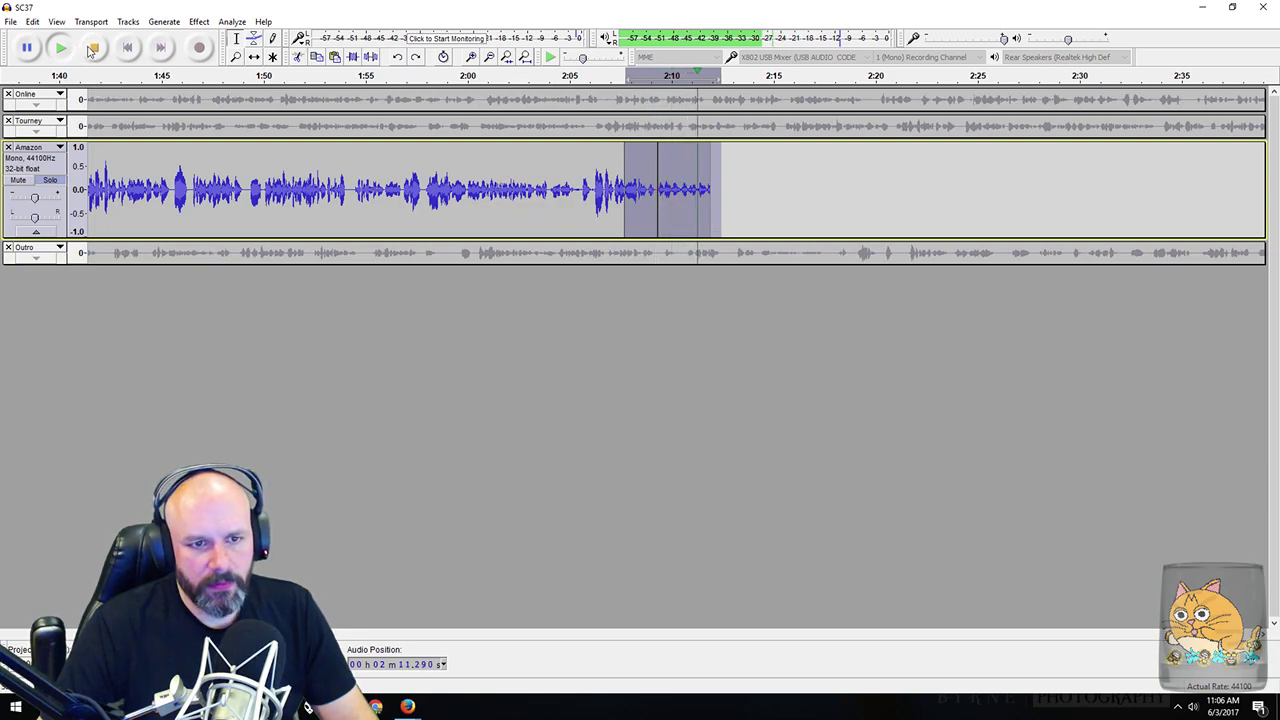
left_click(92, 48)
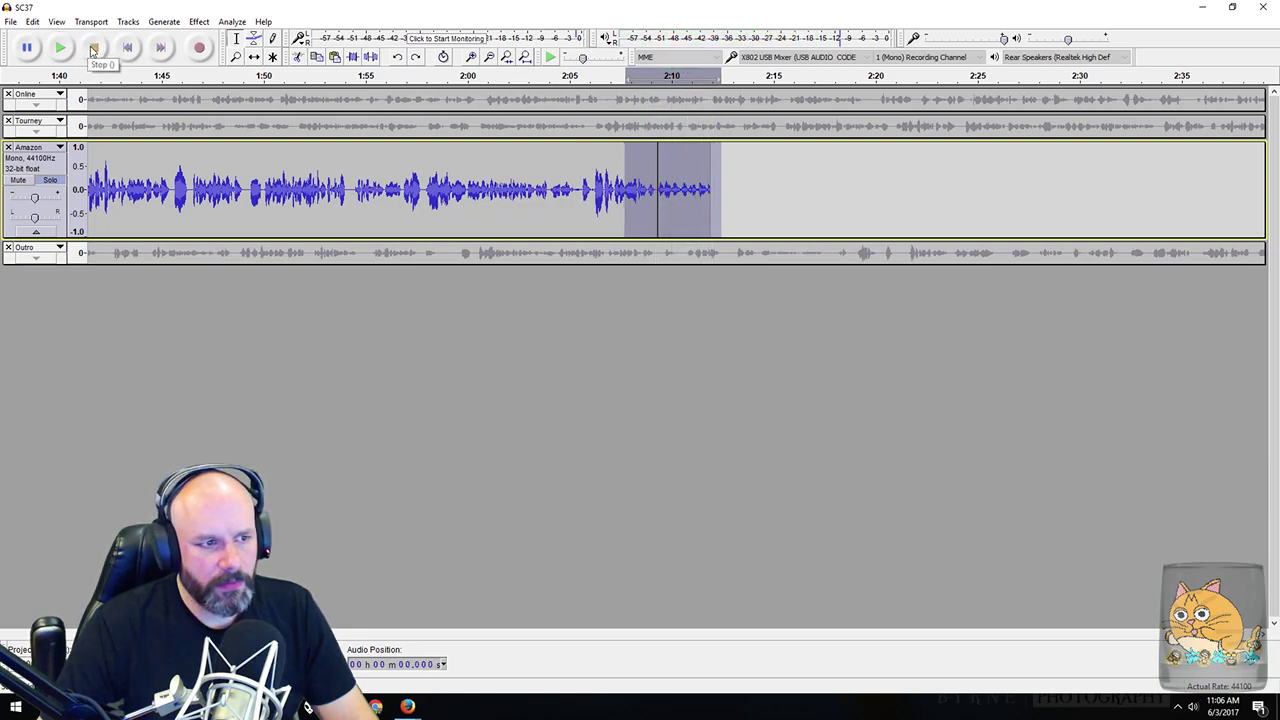
left_click(47, 188)
left_click(50, 180)
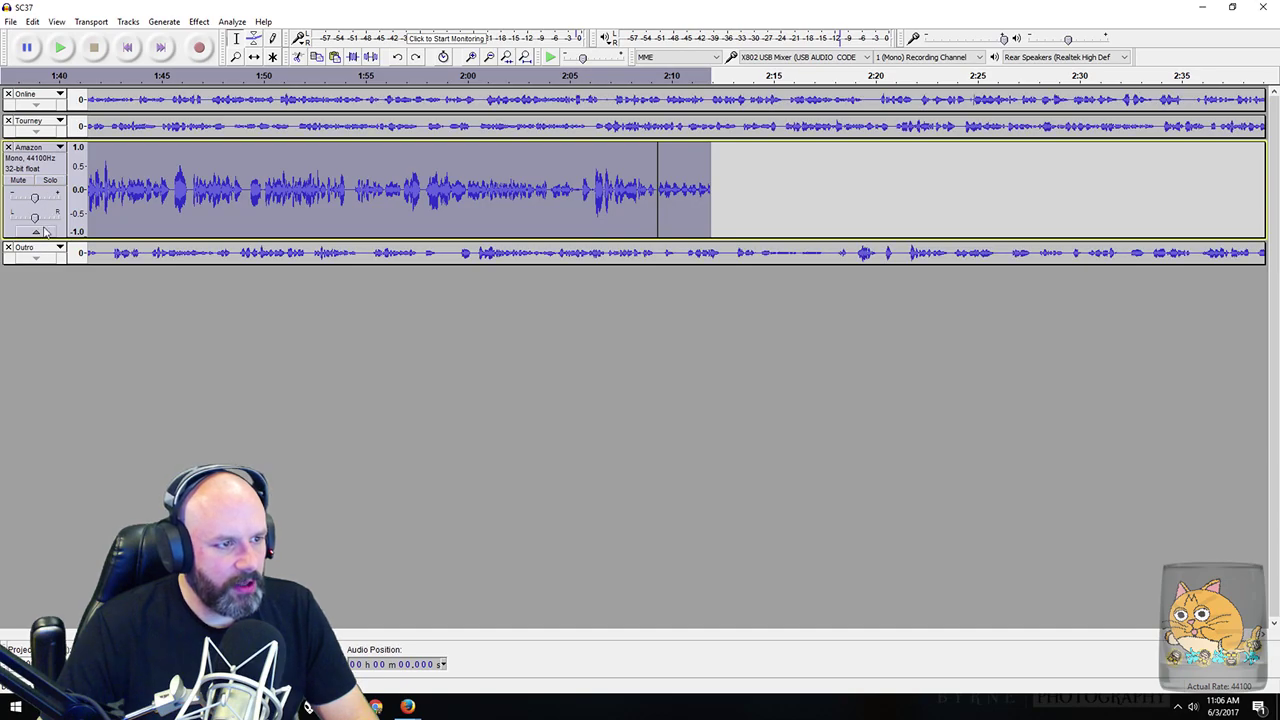
Step: Collapse the Amazon track, expand the Outro track, and expand all tracks in the project
left_click(43, 230)
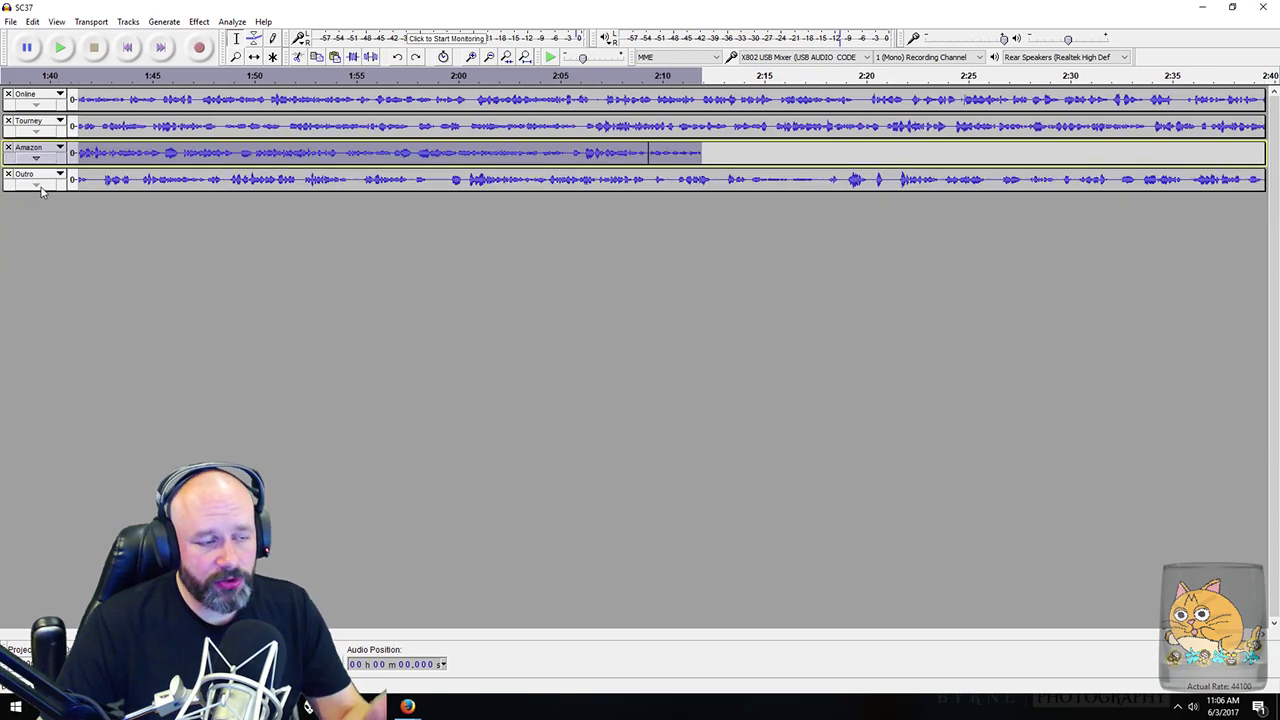
left_click(40, 190)
left_click(176, 227)
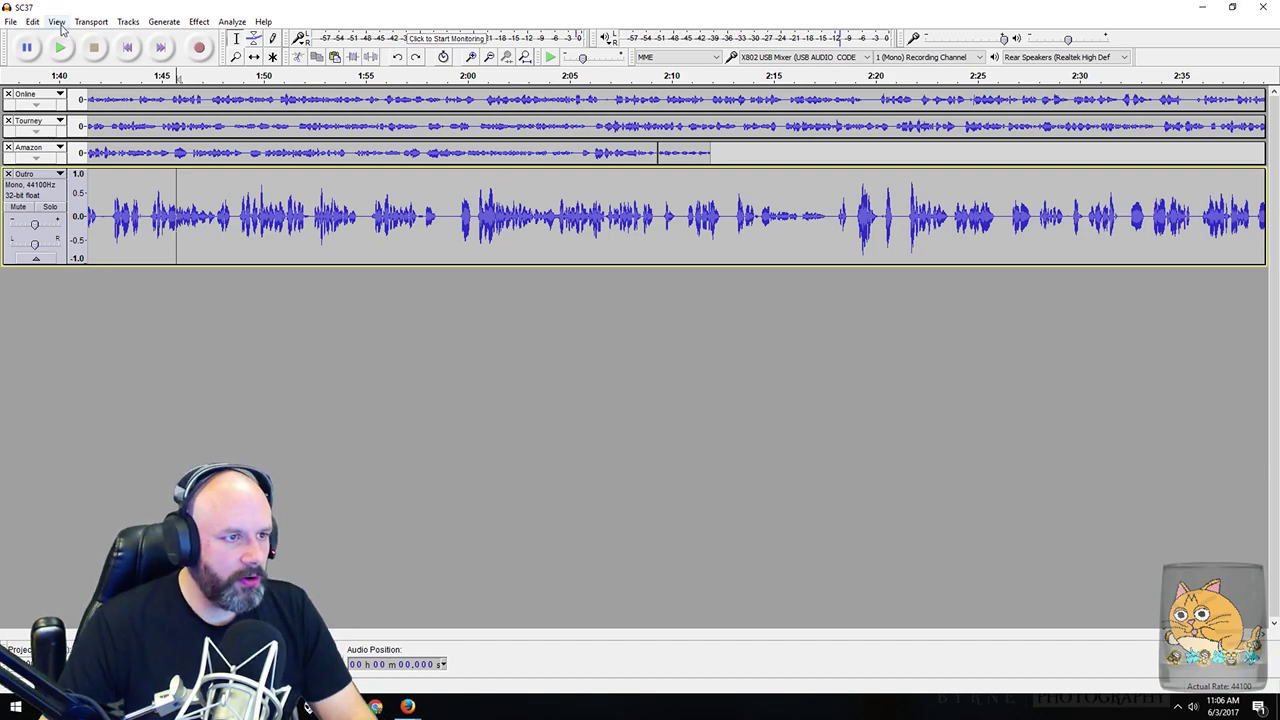
left_click(57, 21)
left_click(97, 183)
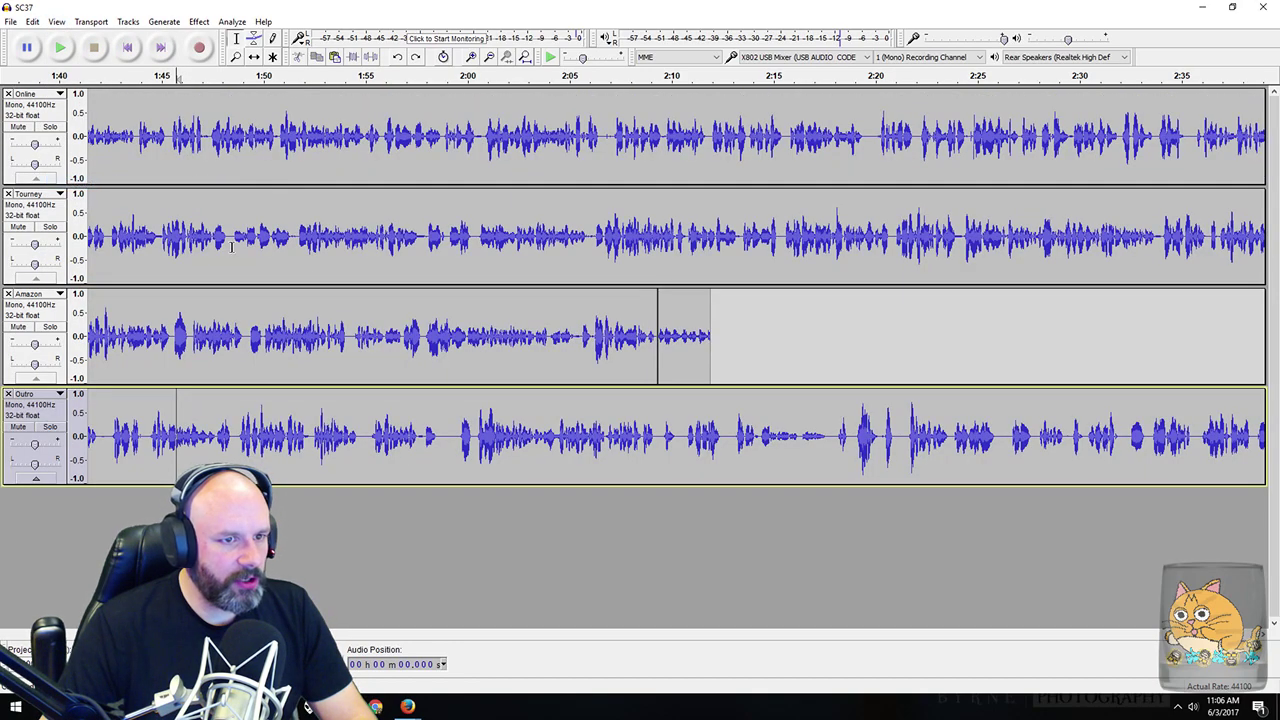
Step: Select all tracks, save the project and align the tracks end to end
key("ctrl+a")
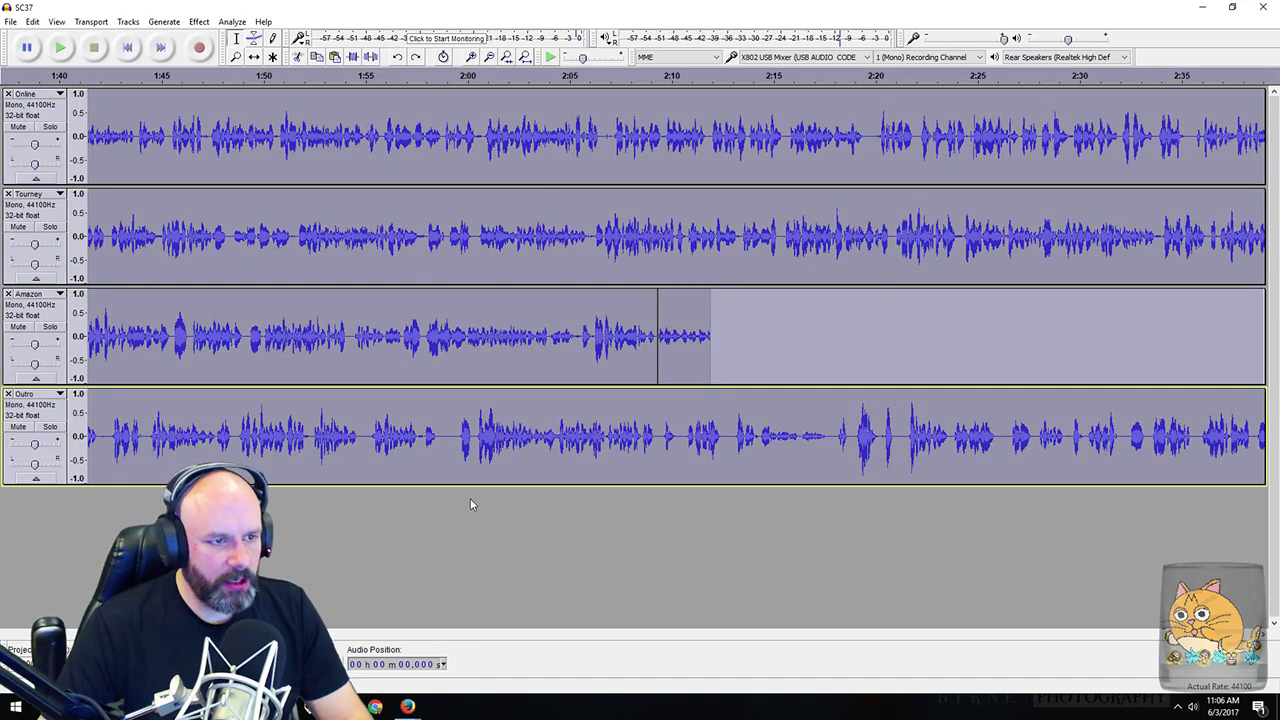
left_click(128, 21)
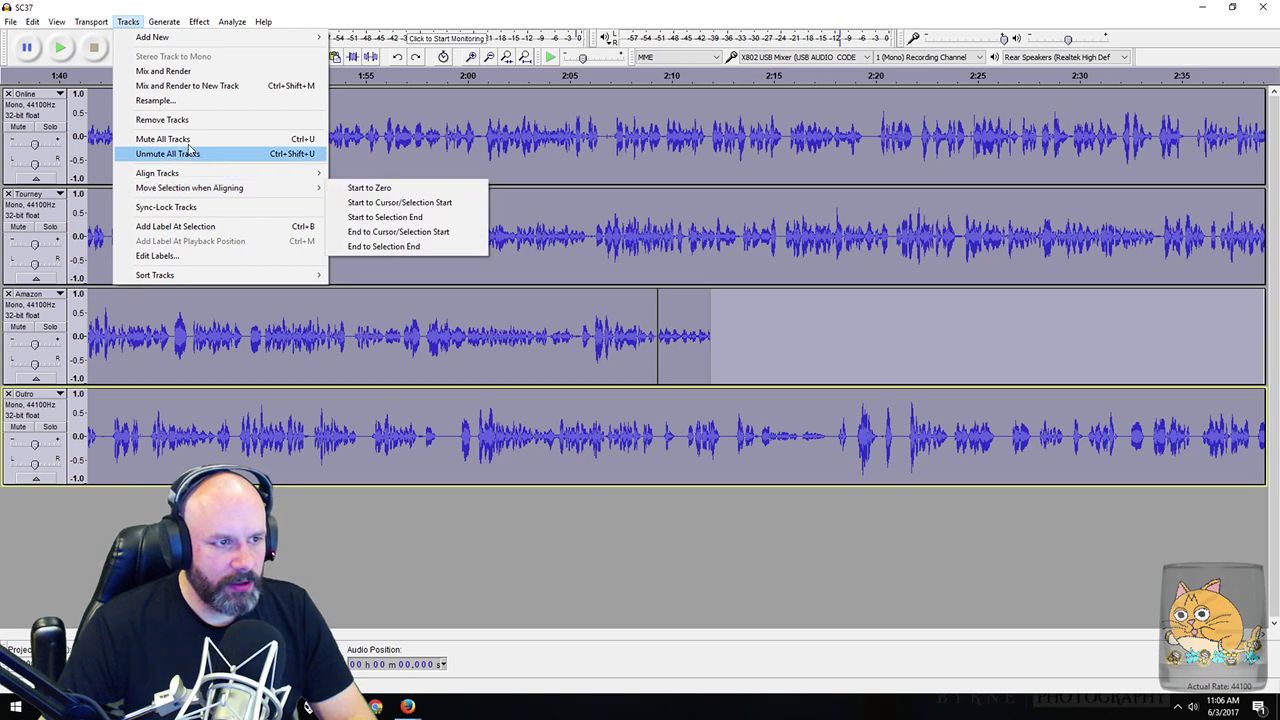
left_click(10, 21)
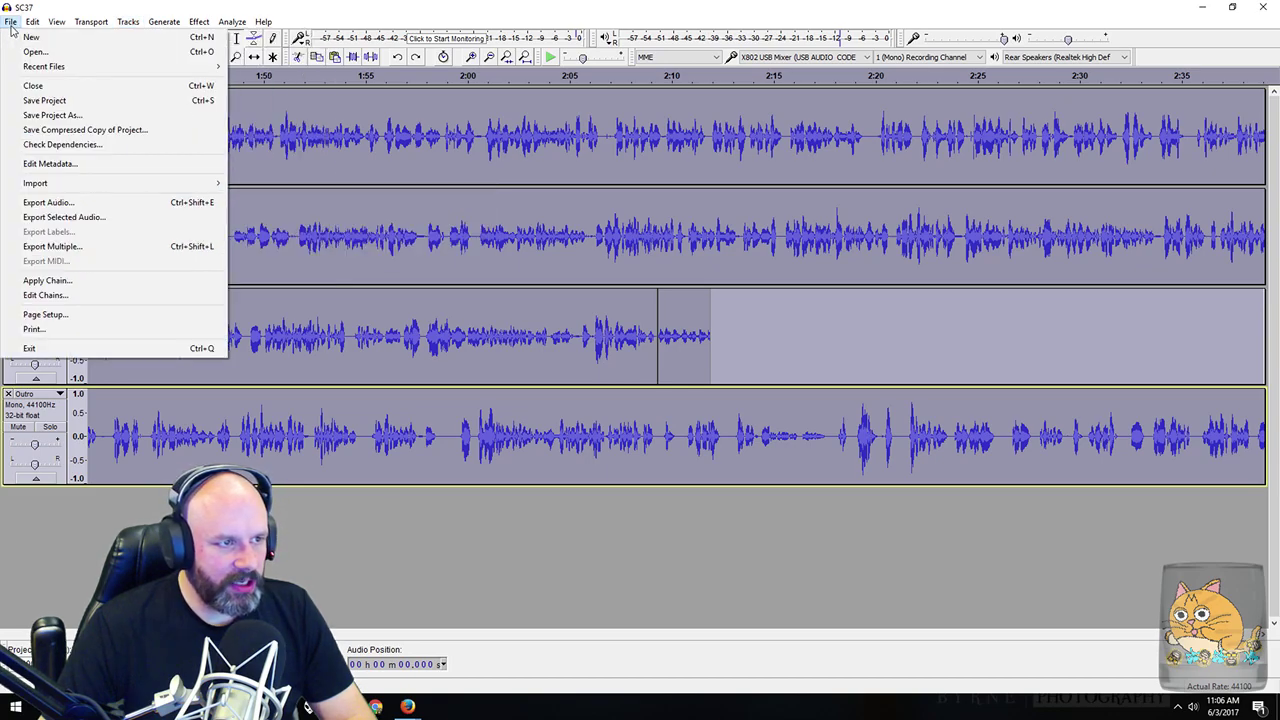
left_click(45, 100)
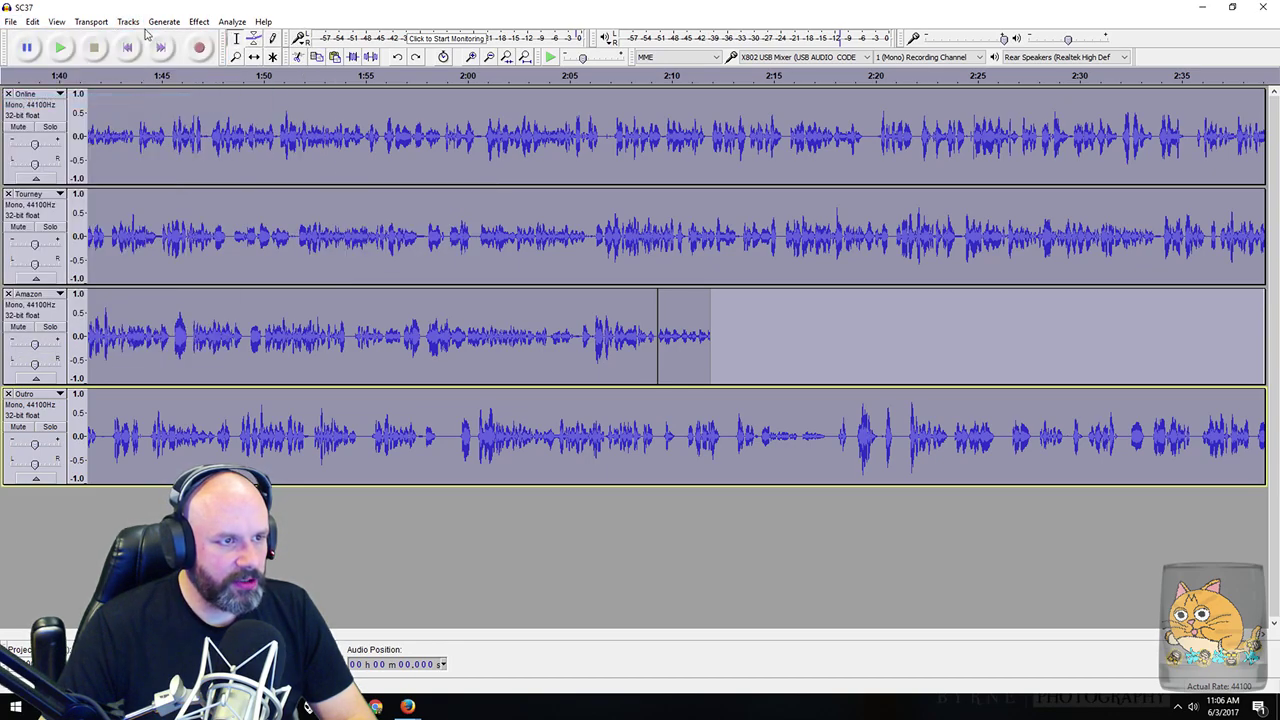
left_click(128, 21)
mouse_move(300, 178)
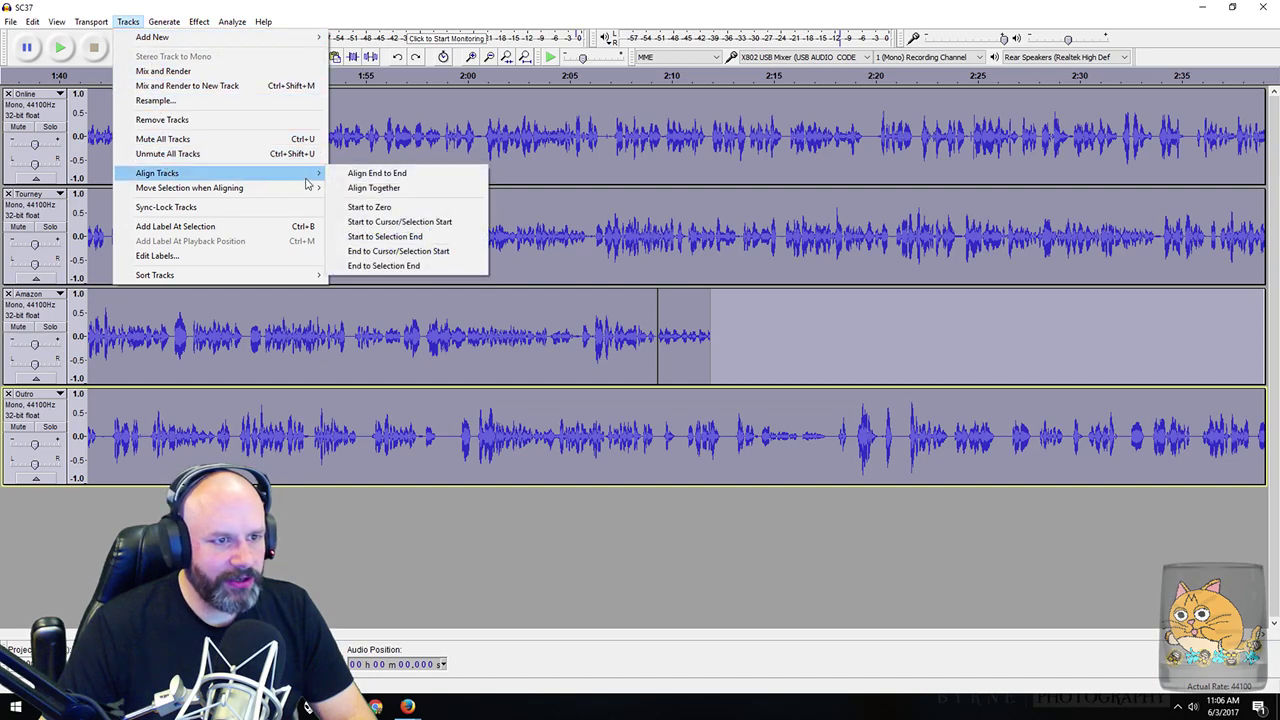
left_click(358, 175)
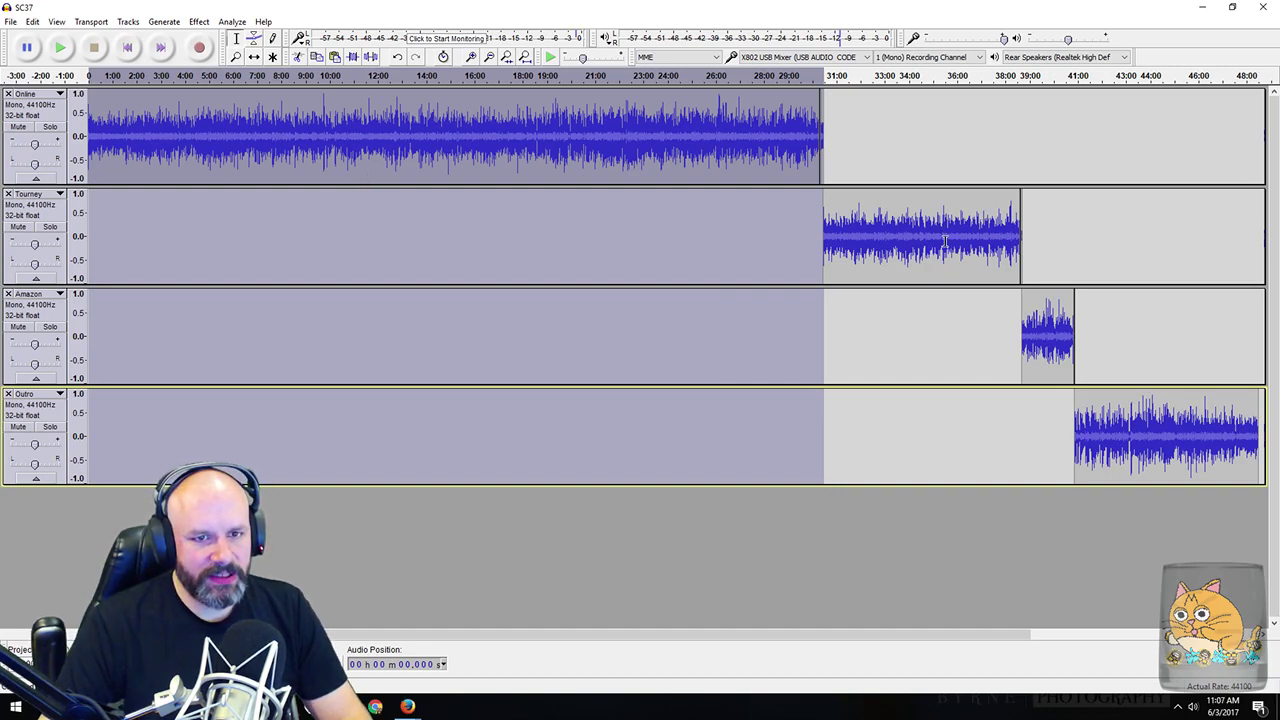
Step: Mix and render all tracks to a new track, and select the resulting Mix track
left_click(895, 534)
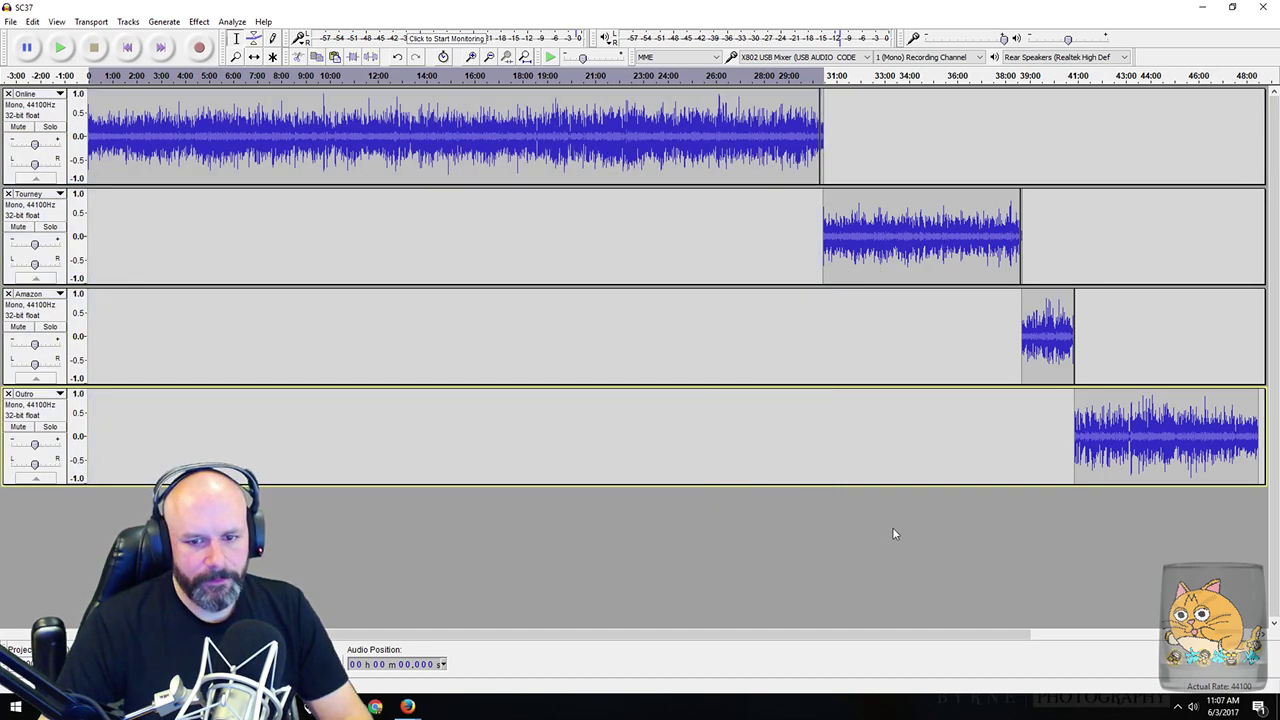
key("ctrl+a")
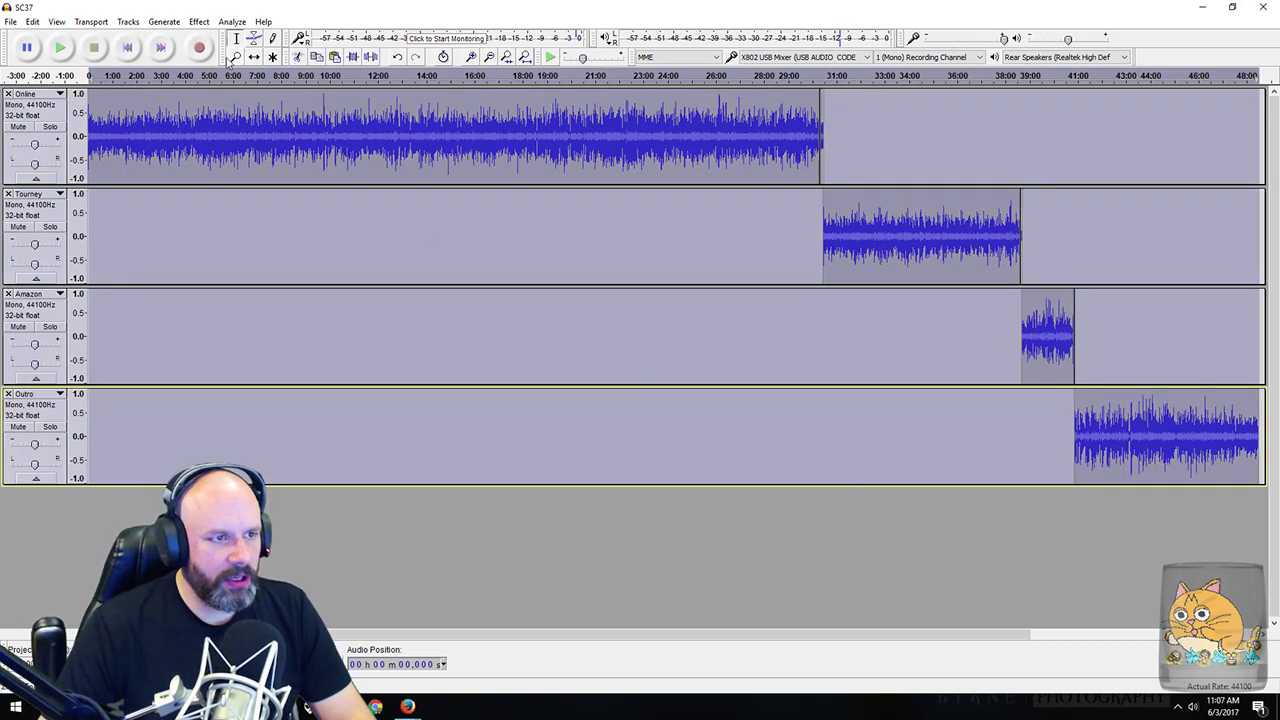
left_click(126, 22)
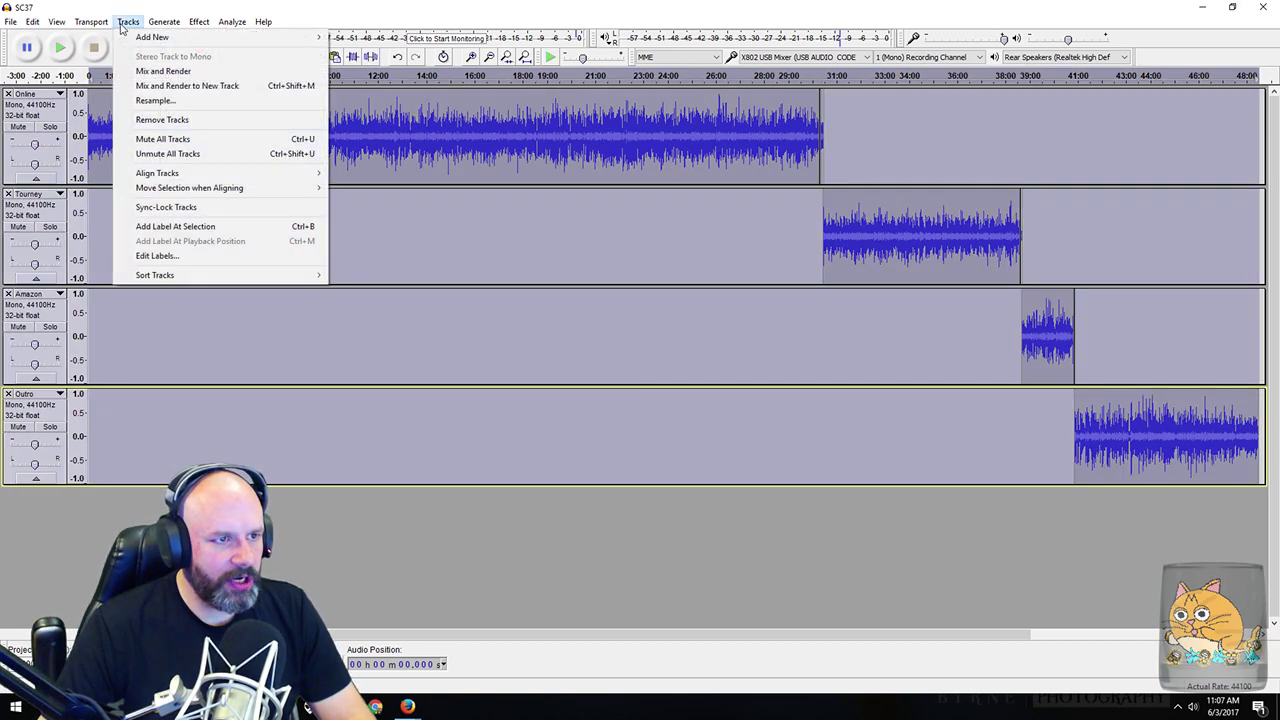
left_click(155, 90)
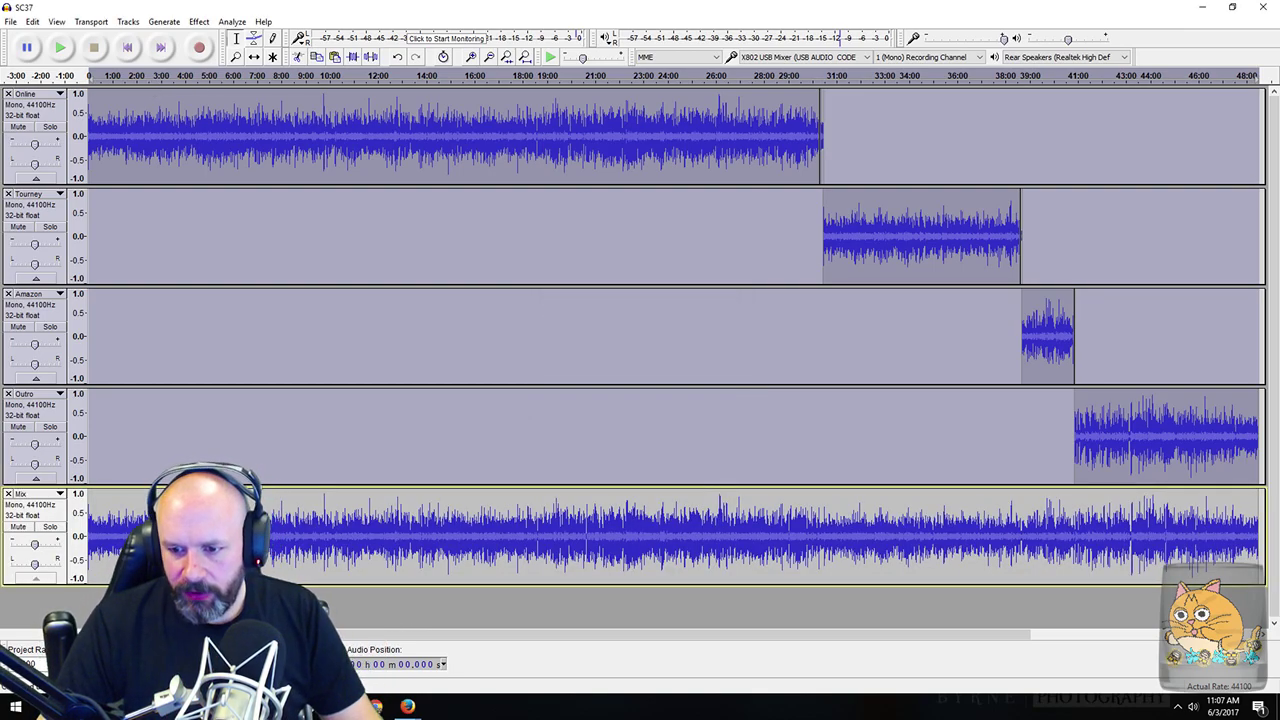
left_click(36, 515)
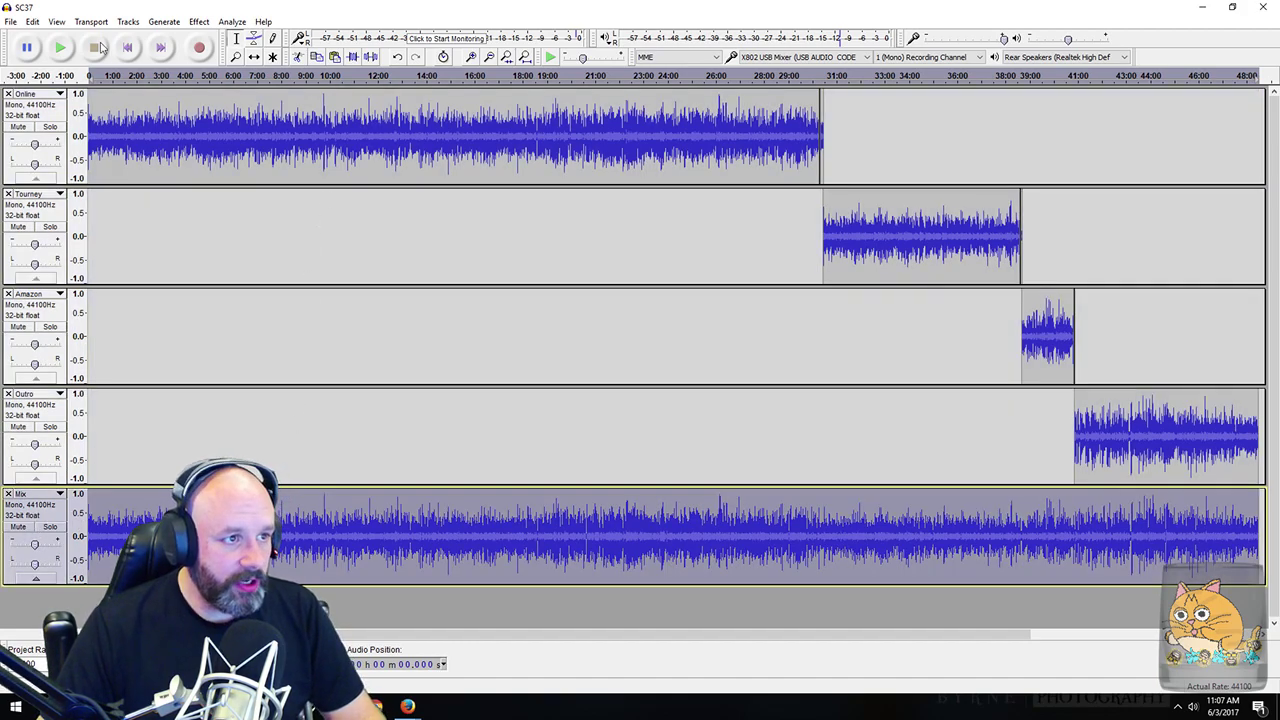
Step: Open the recent project Switchcraft Template.aup and go to the start of its timeline
left_click(11, 23)
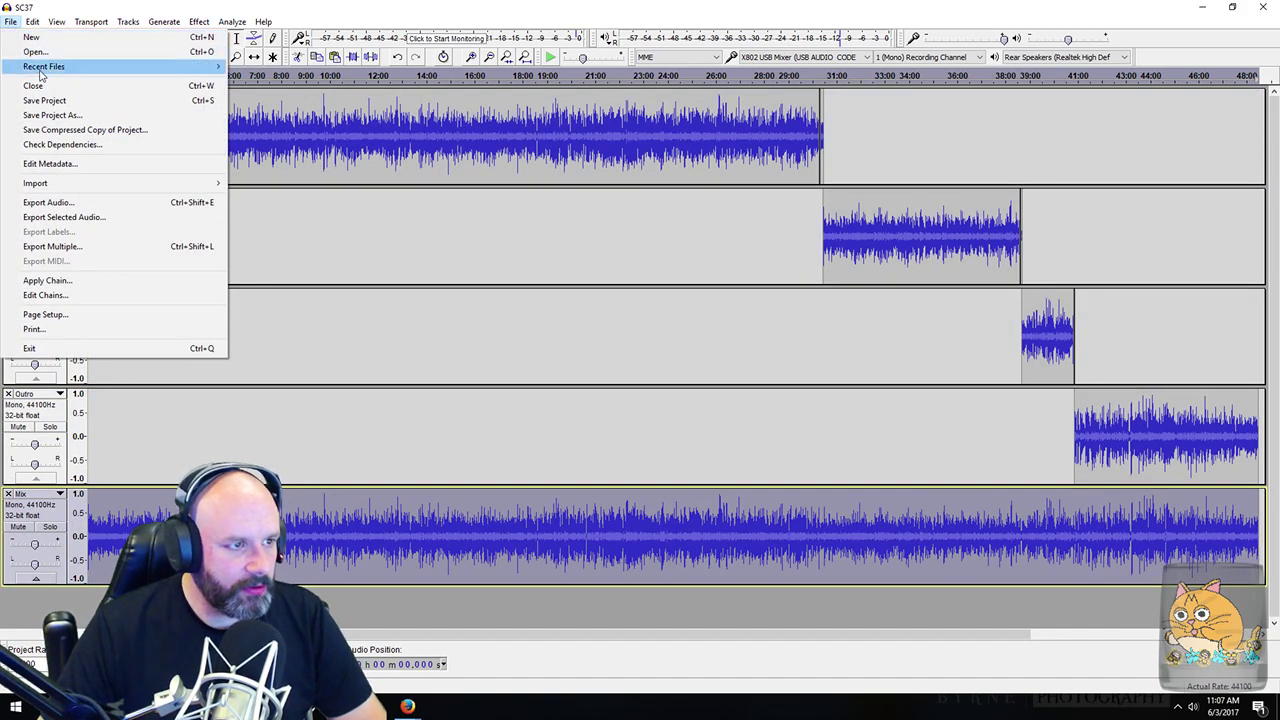
mouse_move(41, 72)
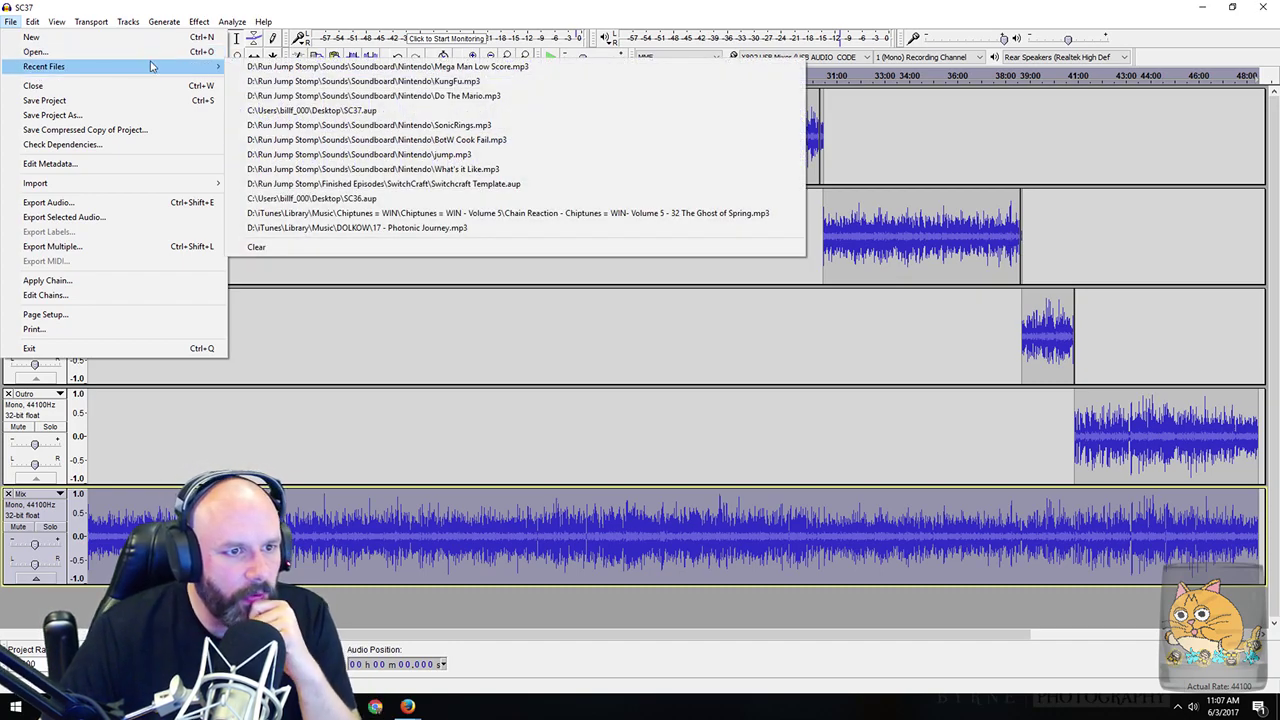
mouse_move(200, 66)
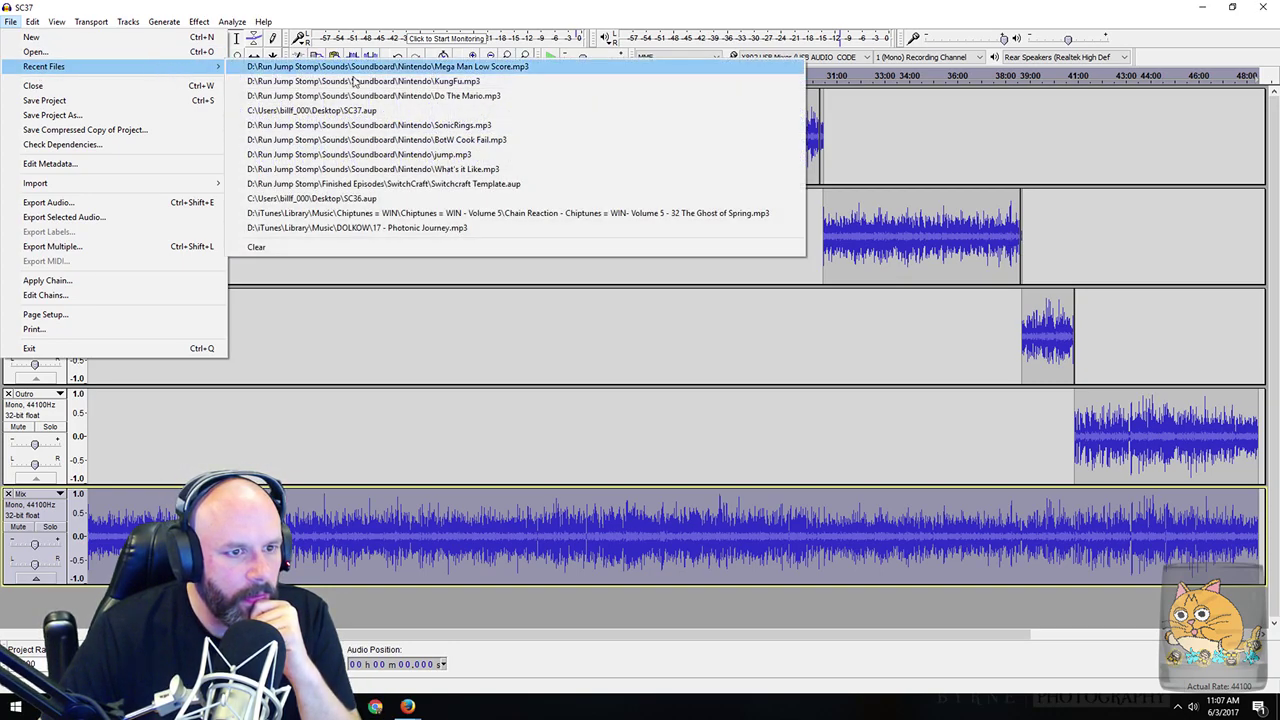
left_click(487, 186)
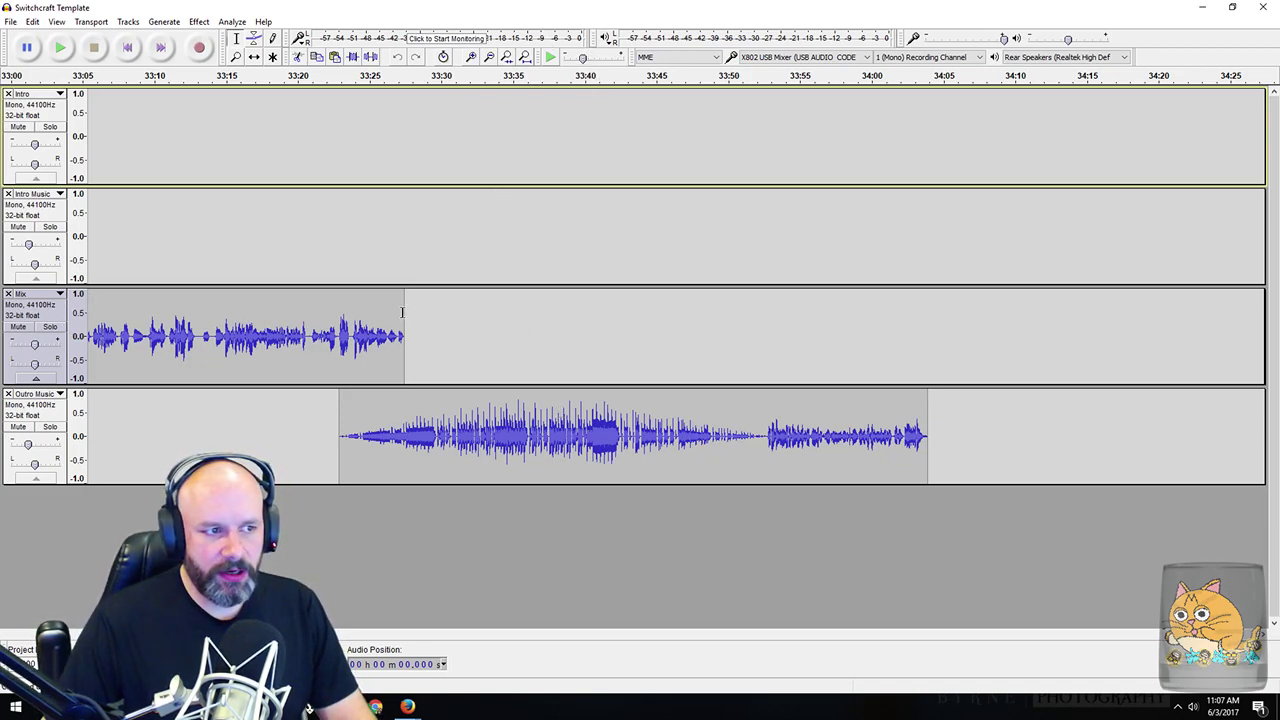
left_click(127, 47)
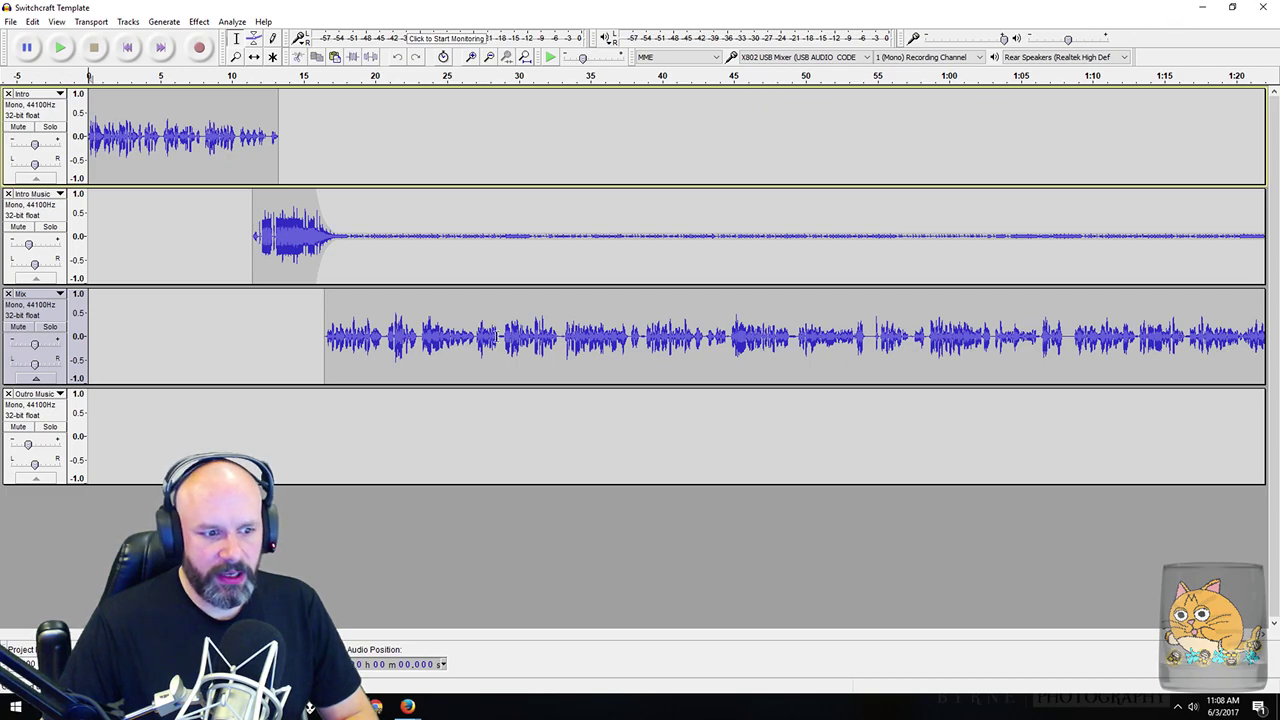
Step: Copy the Mix track from the SC37 project and return to the Switchcraft Template project
left_click(395, 630)
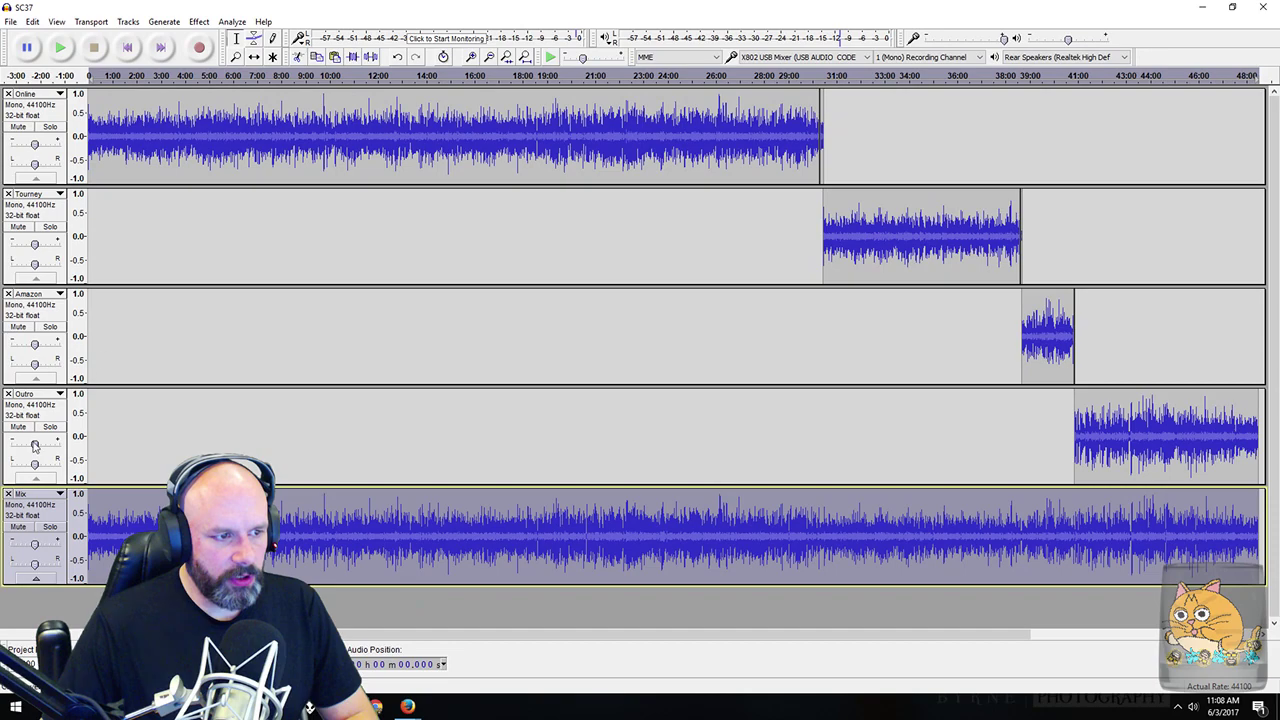
left_click(52, 510)
left_click(40, 508)
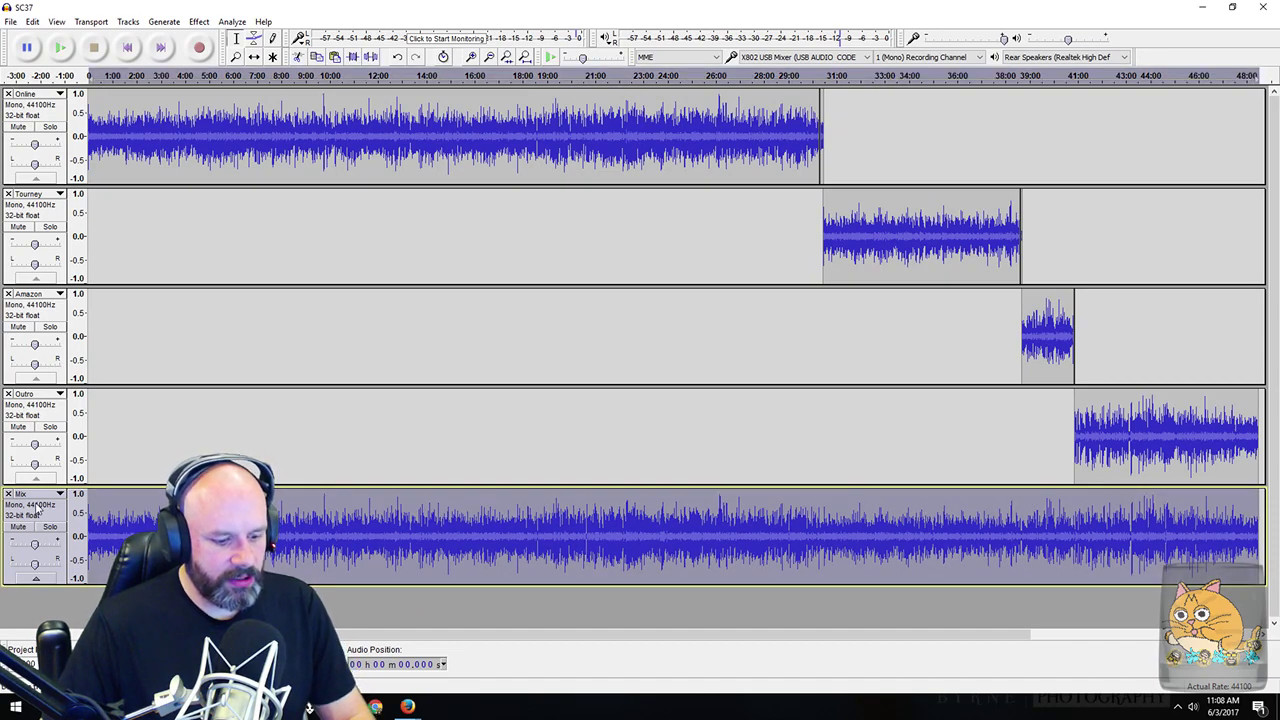
left_click(310, 708)
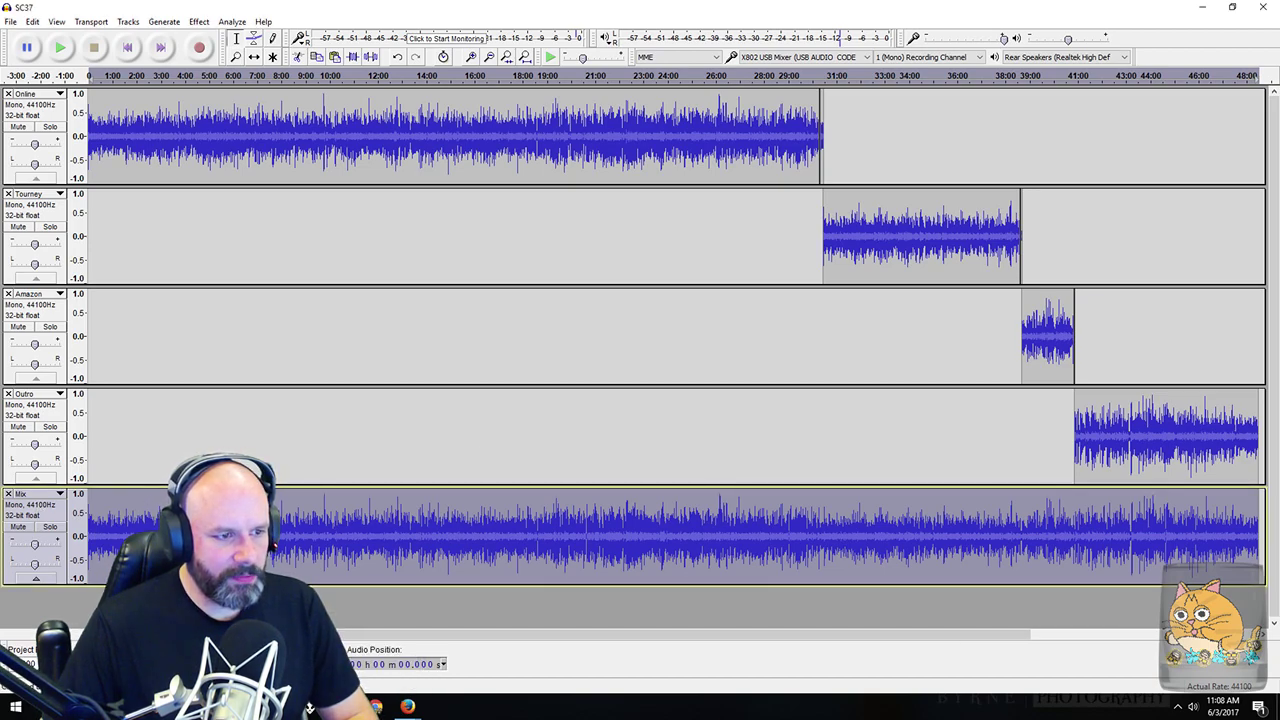
left_click(366, 625)
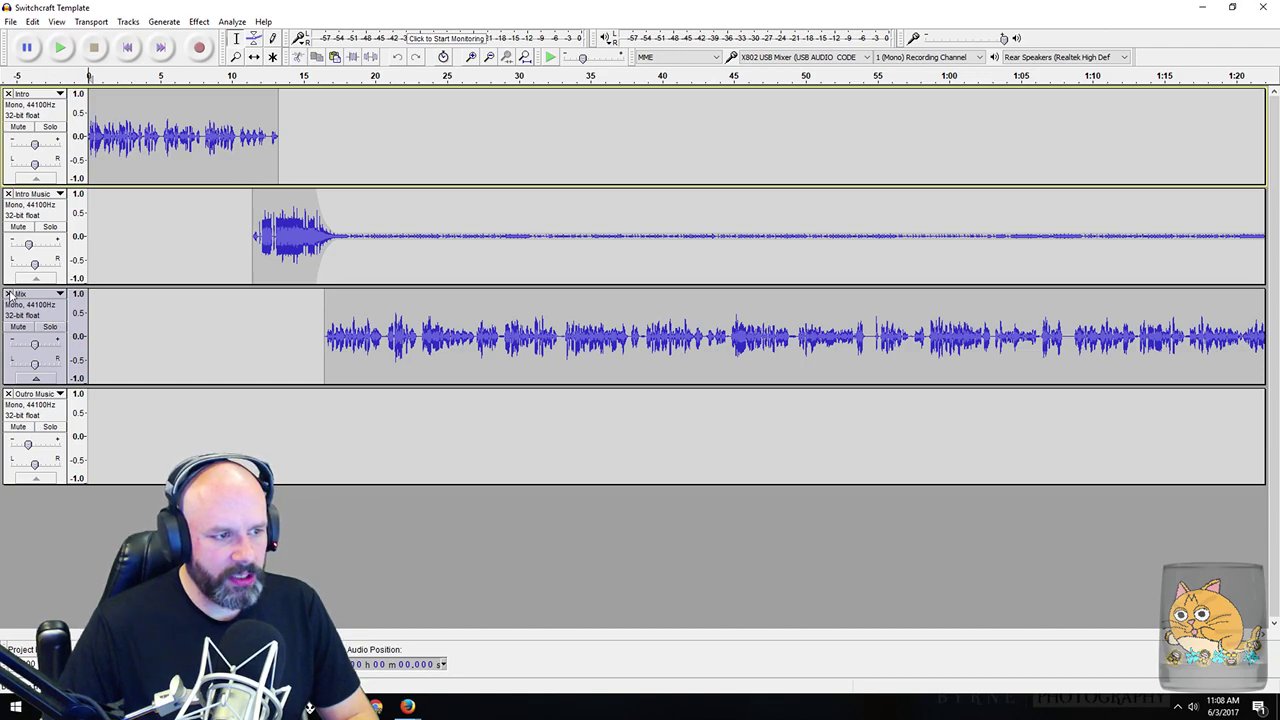
Step: Replace the template's old Mix track with the copied SC37 mix and move the Outro Music track below it
left_click(8, 294)
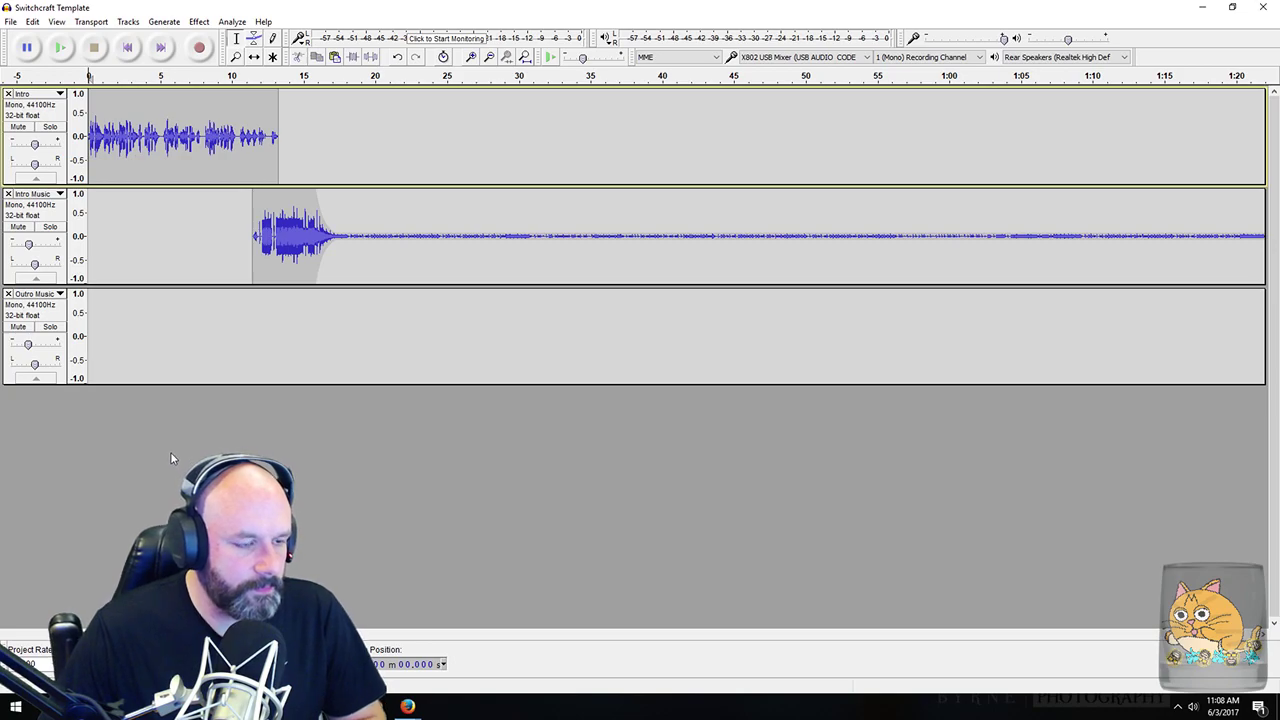
key("ctrl+z")
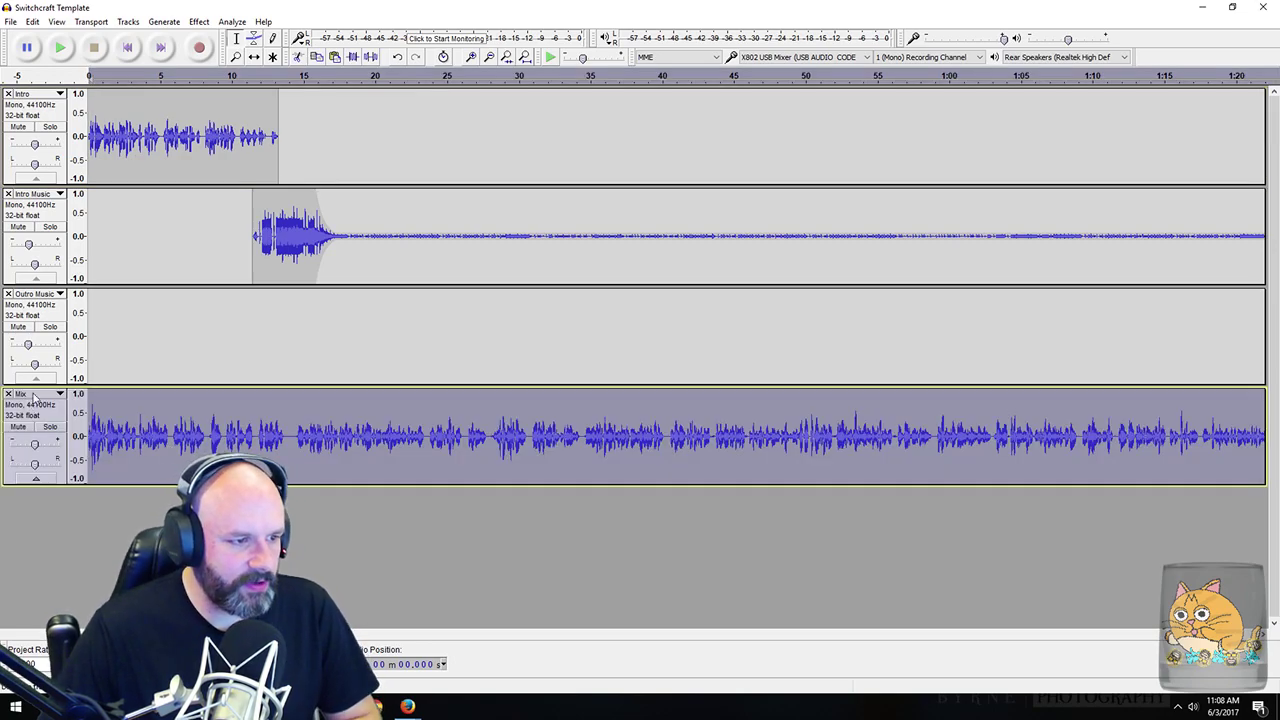
left_click(35, 294)
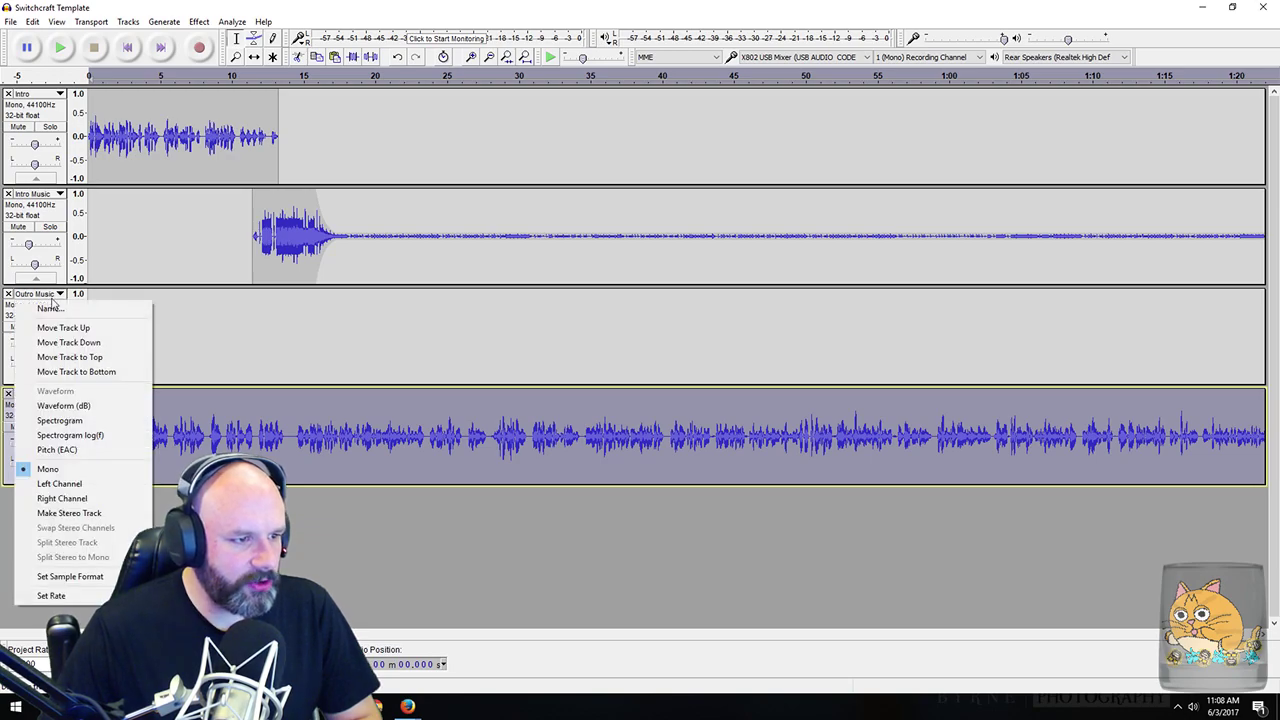
left_click(69, 343)
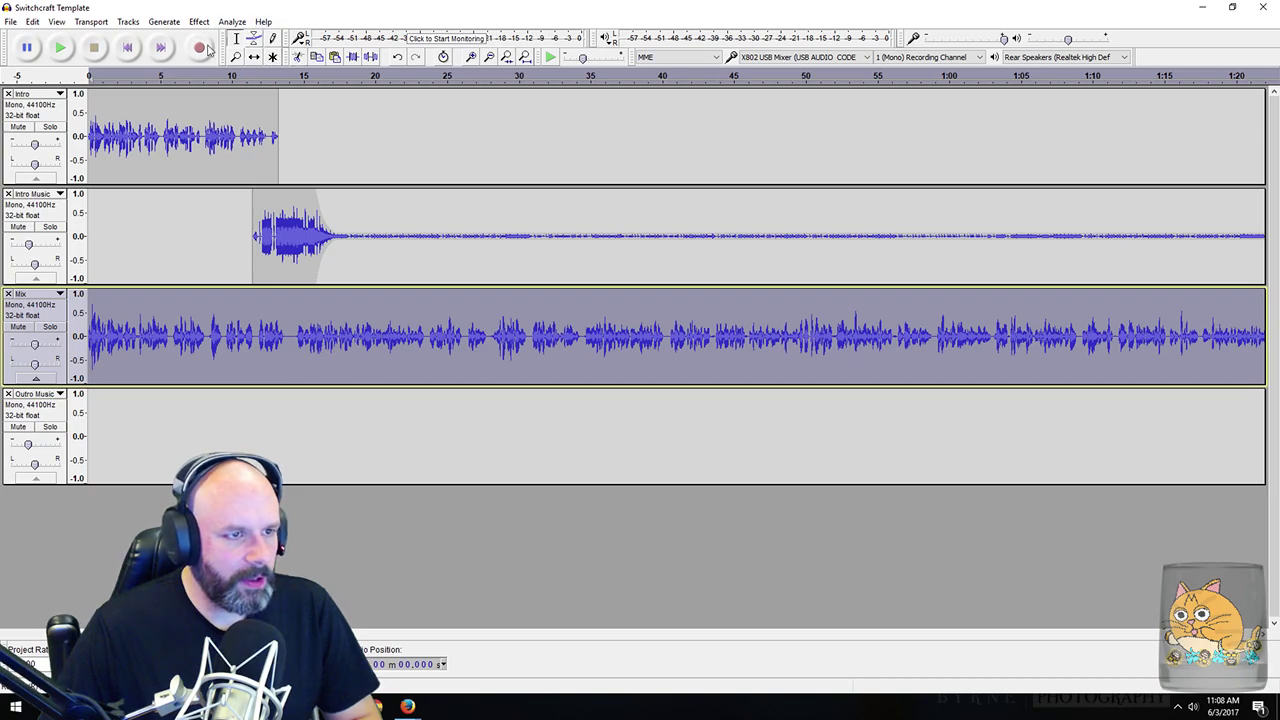
Step: Add Hetsu Song as a new track, try a volume swell near its start with the Envelope tool, and remove the track
left_click(256, 38)
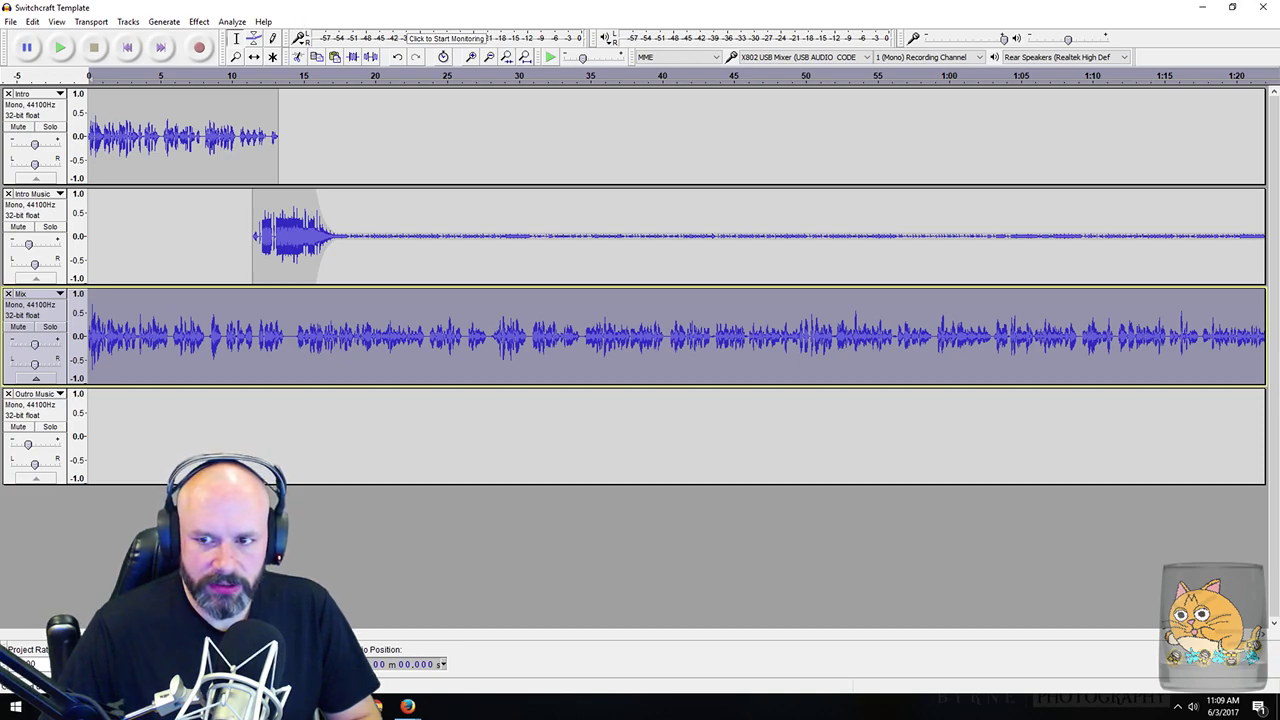
left_click_drag(506, 580, 430, 565)
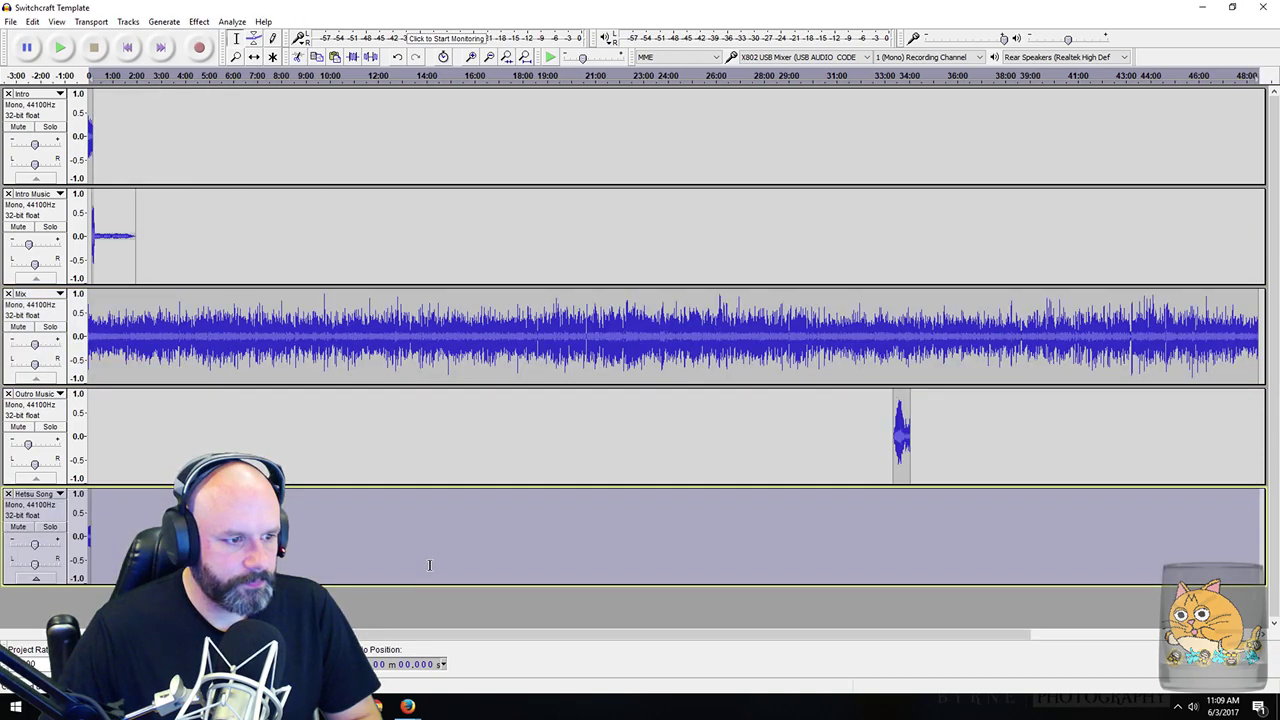
scroll(300, 530, "up", 6)
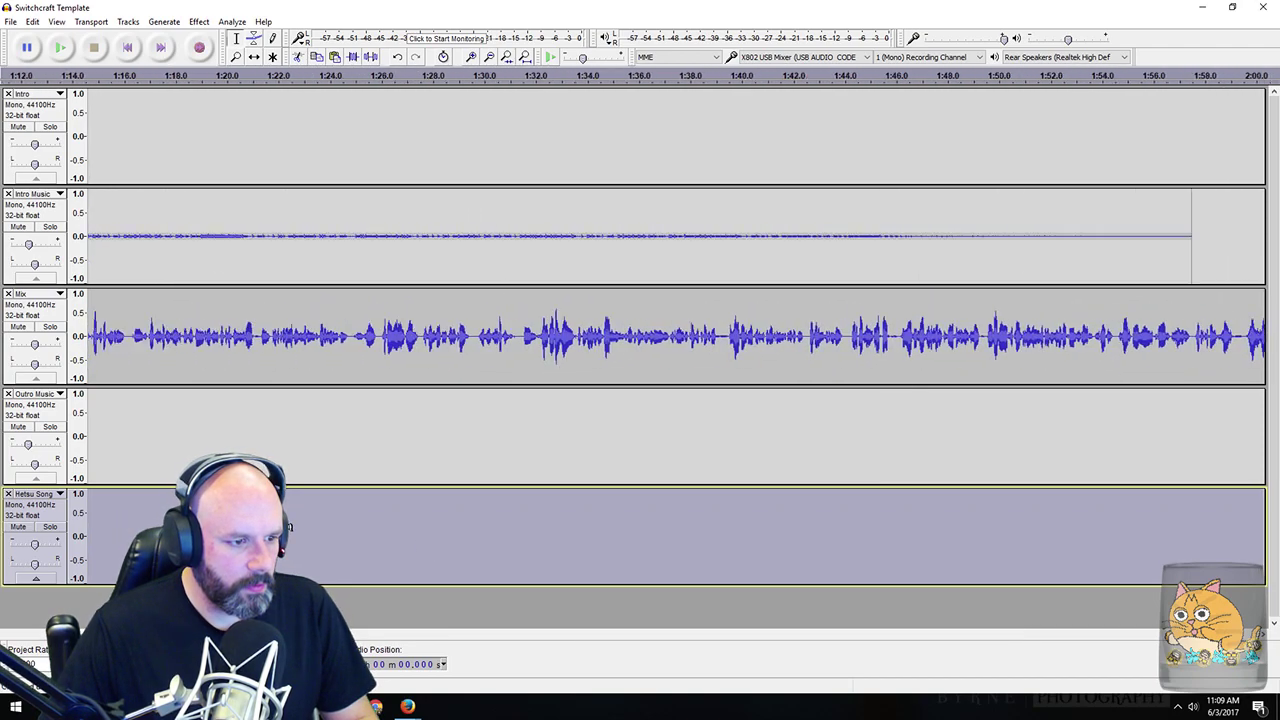
scroll(289, 527, "left", 3)
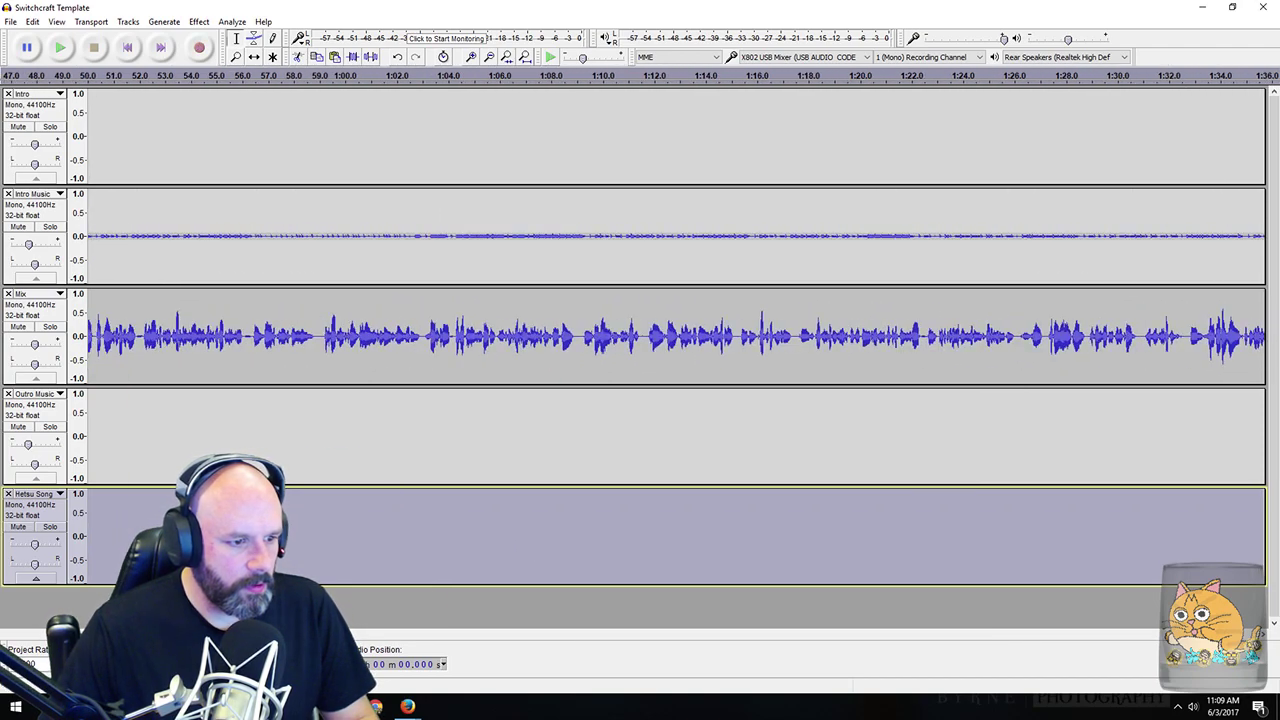
left_click(127, 47)
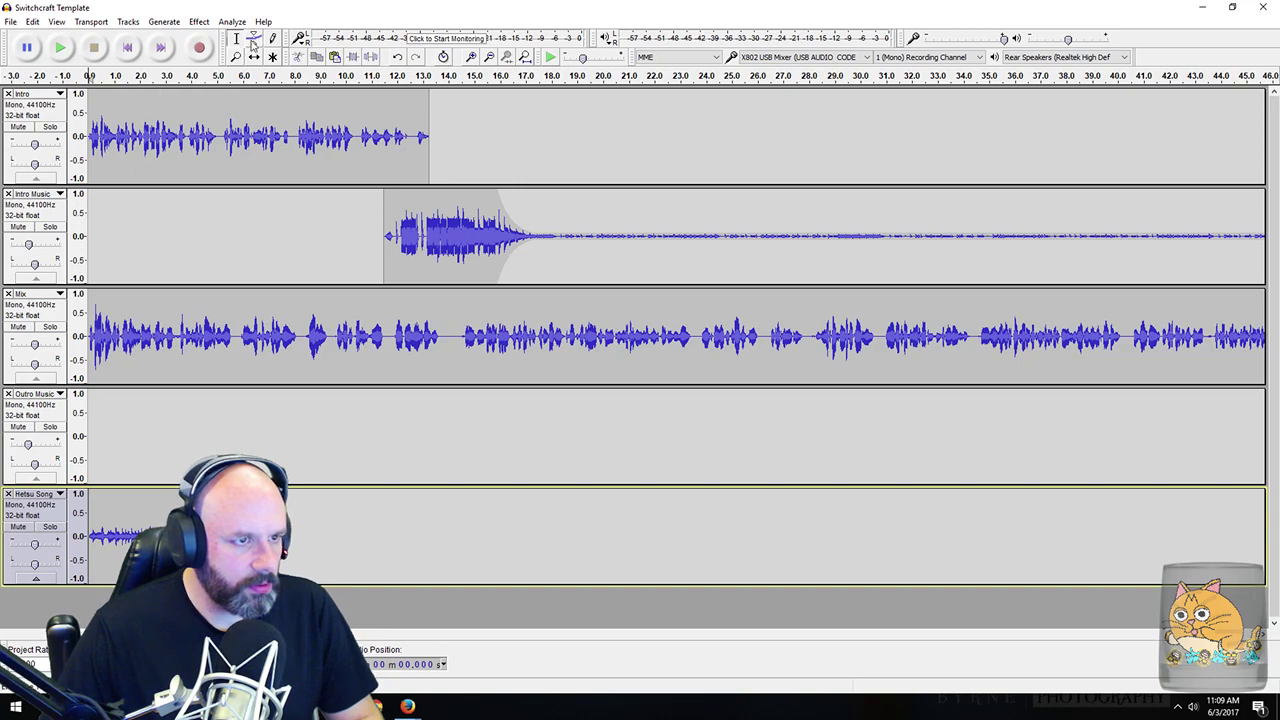
key("ctrl+a")
left_click_drag(112, 494, 148, 500)
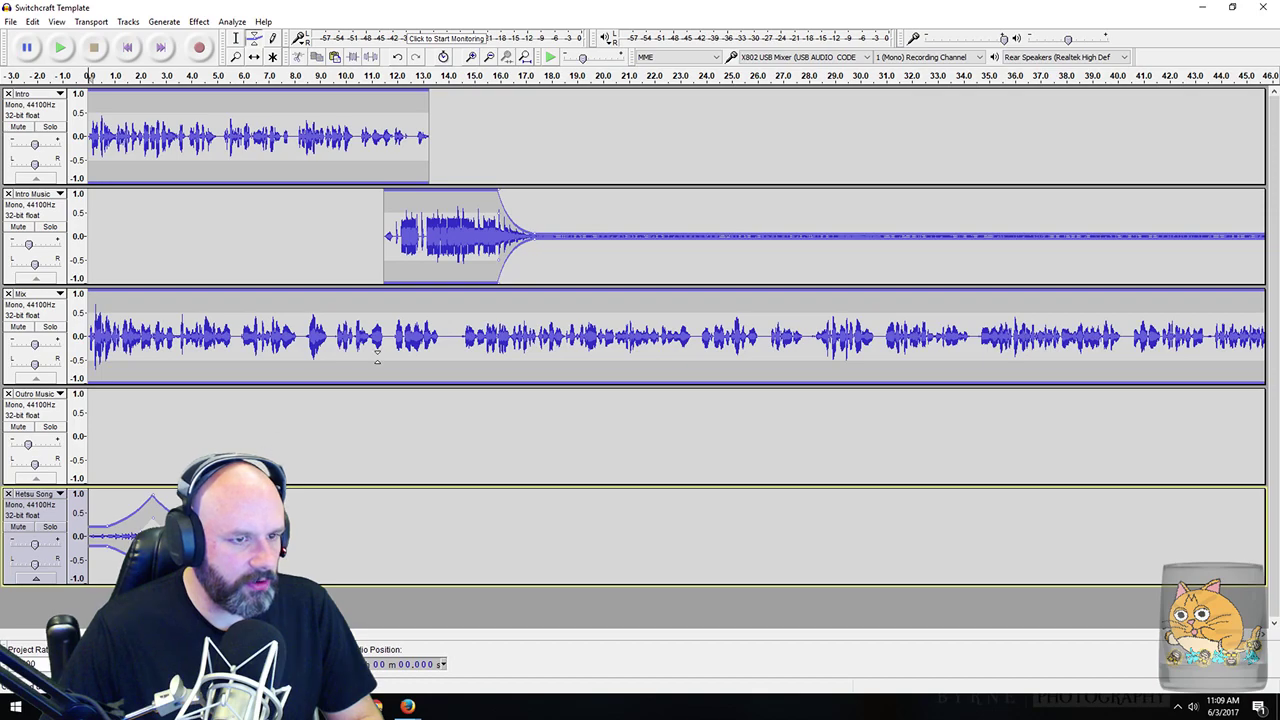
left_click(8, 494)
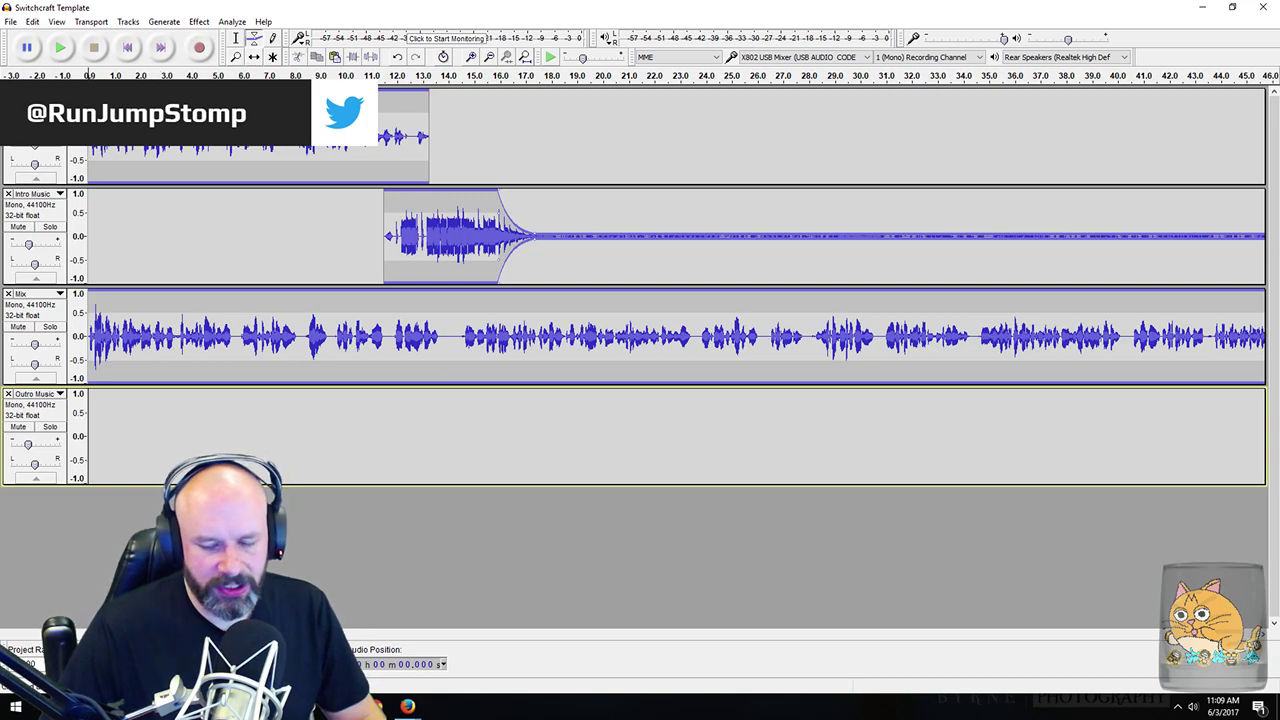
Step: Shift the Mix track along the timeline to start at about 21 seconds, after the intro music has faded down
left_click(253, 58)
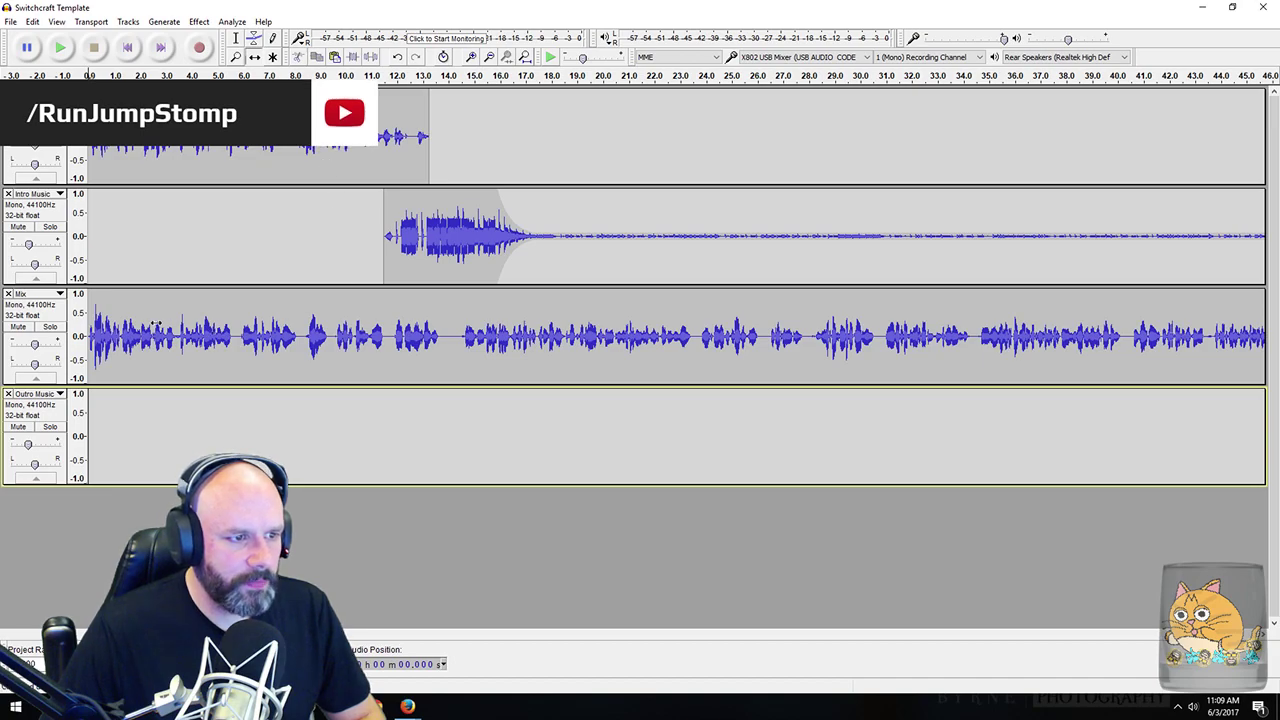
left_click_drag(158, 325, 710, 358)
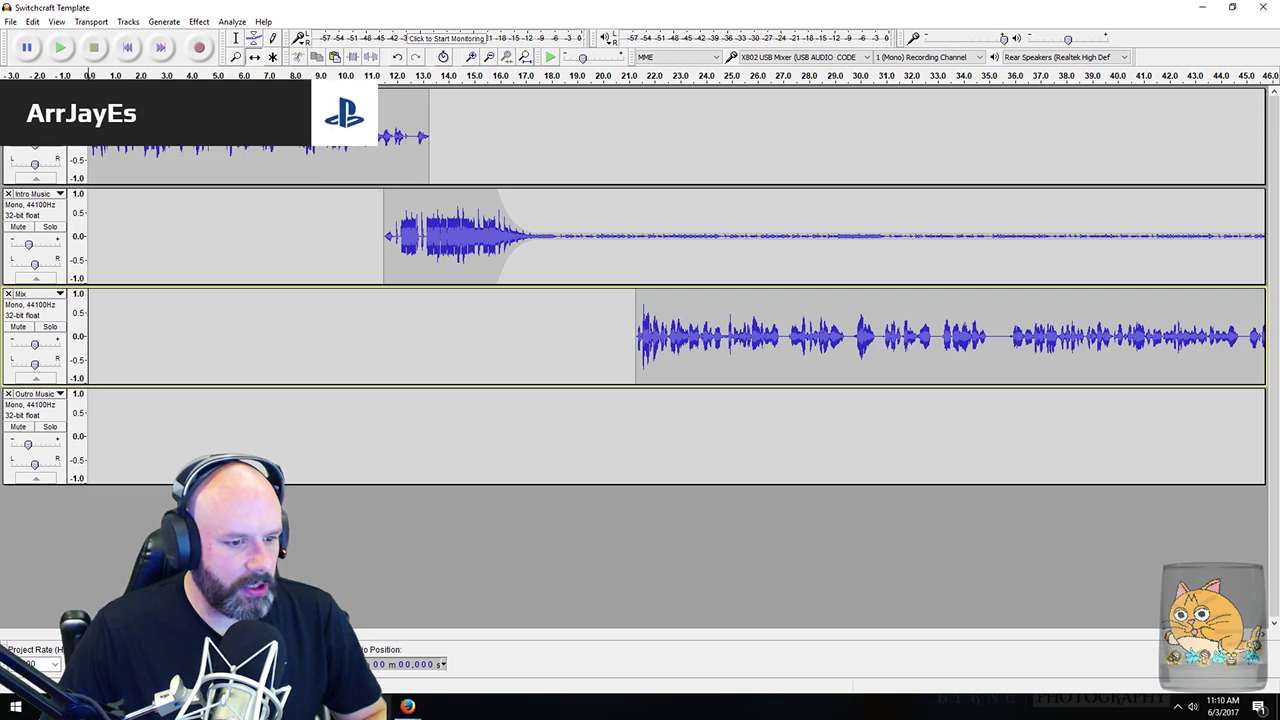
Step: Switch to Firefox and review the SC37 show notes in Google Docs, from the news topics to the support links
left_click(420, 708)
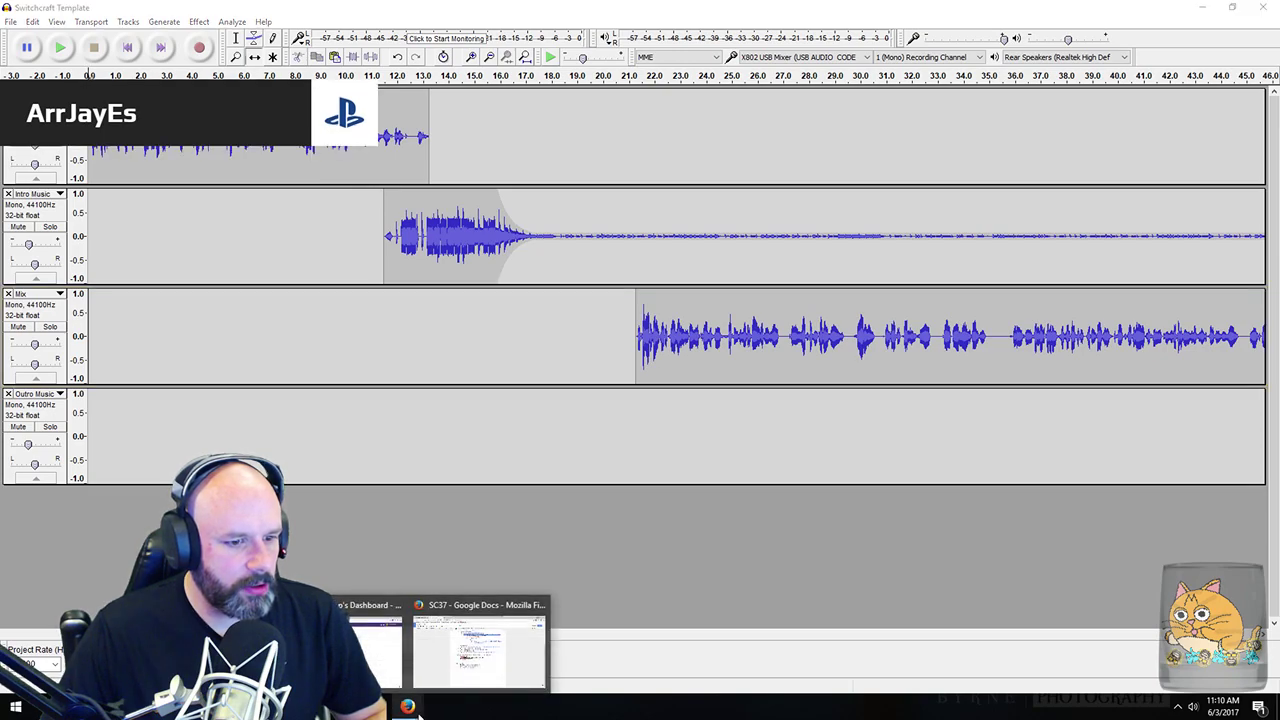
left_click(440, 650)
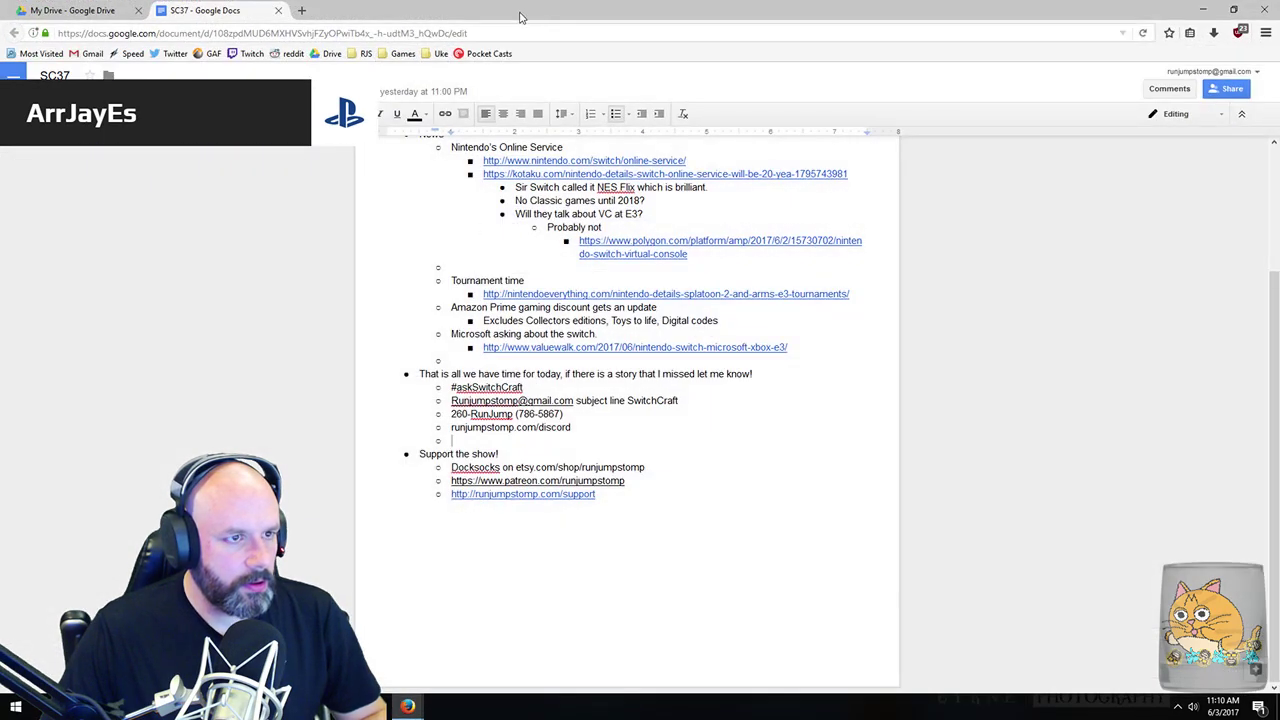
key("alt+Tab")
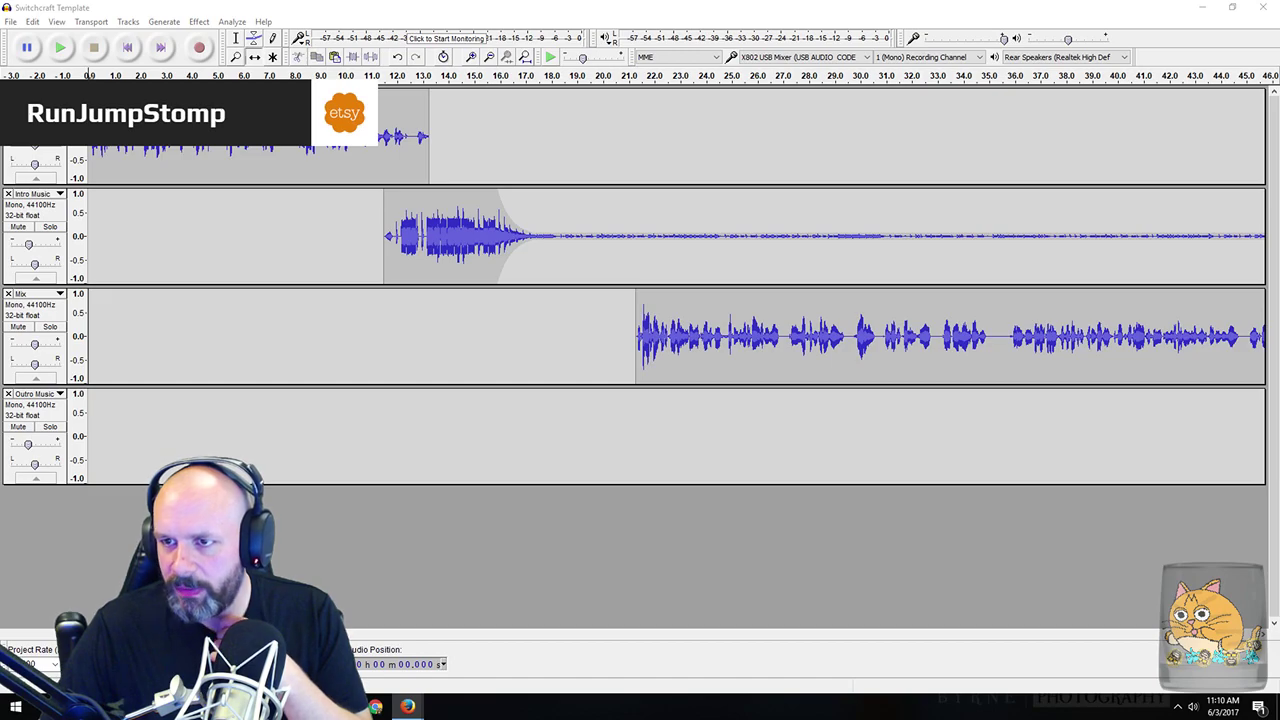
key("alt+Tab")
scroll(492, 160, "down", 3)
scroll(530, 250, "up", 2)
scroll(567, 337, "down", 2)
scroll(567, 337, "down", 1)
key("alt+Tab")
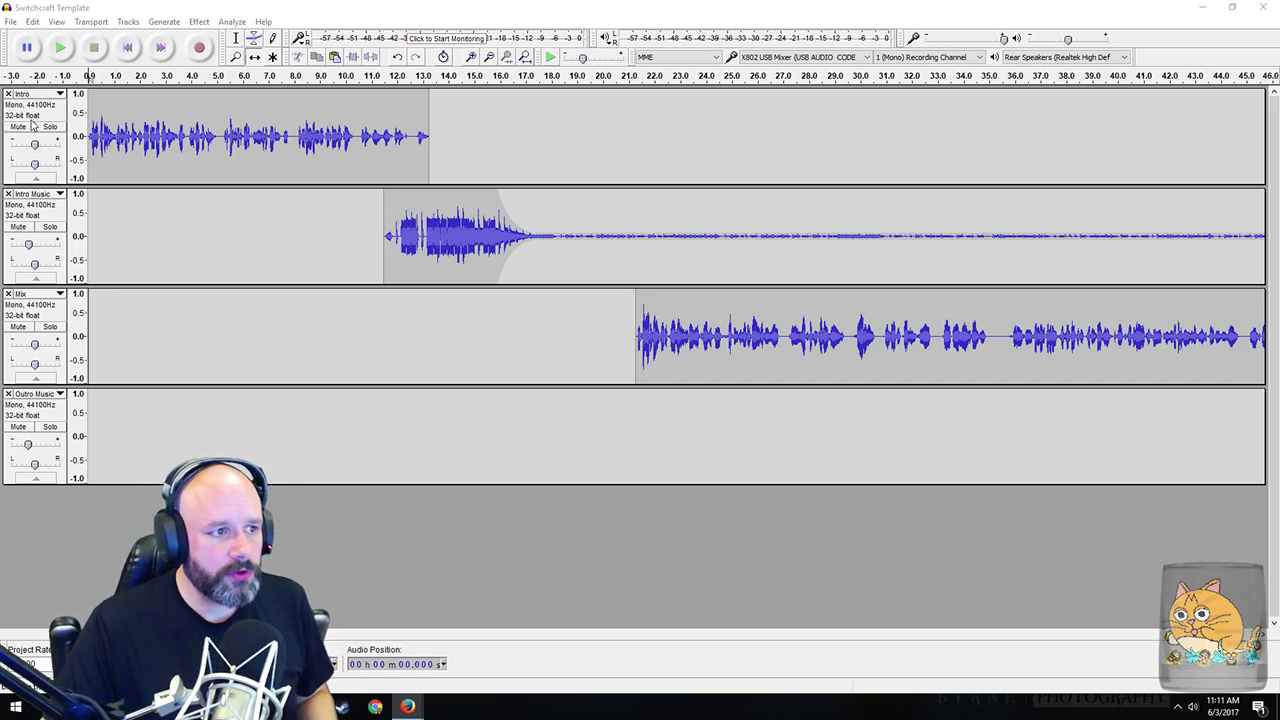
key("alt+Tab")
Step: Remove the template's old Intro track and mute all remaining tracks
left_click(8, 94)
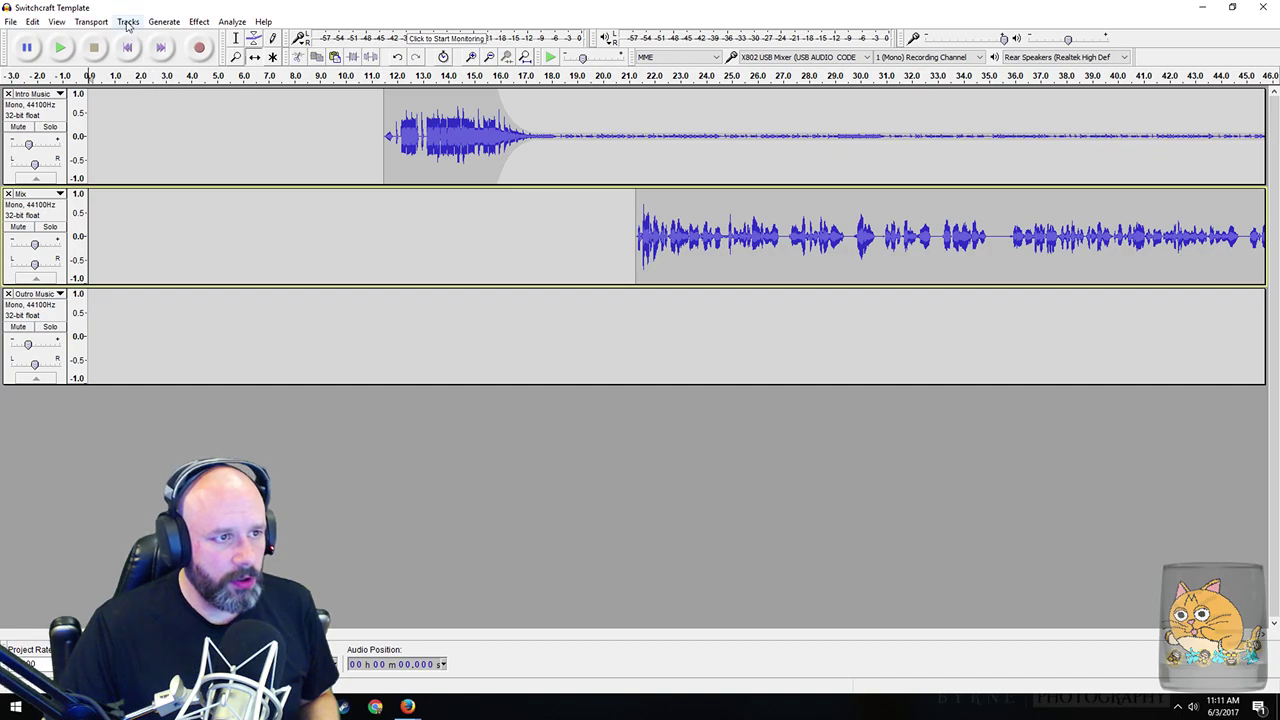
left_click(128, 22)
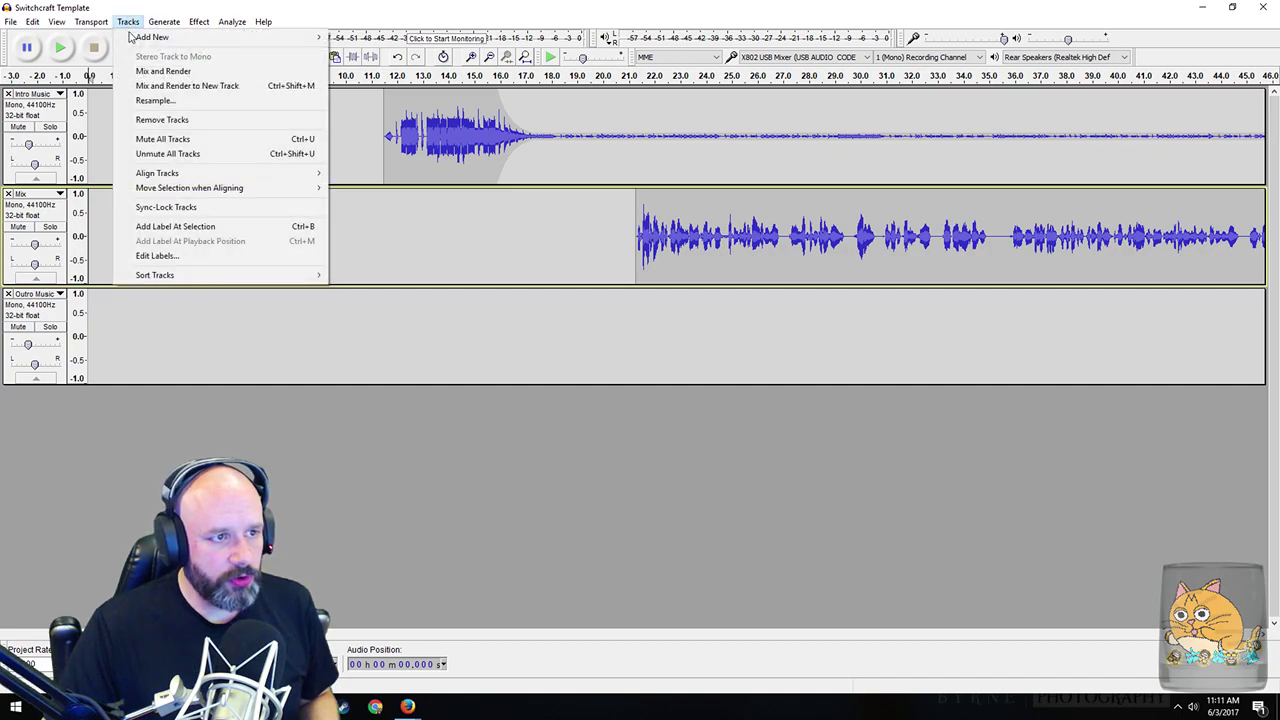
left_click(170, 139)
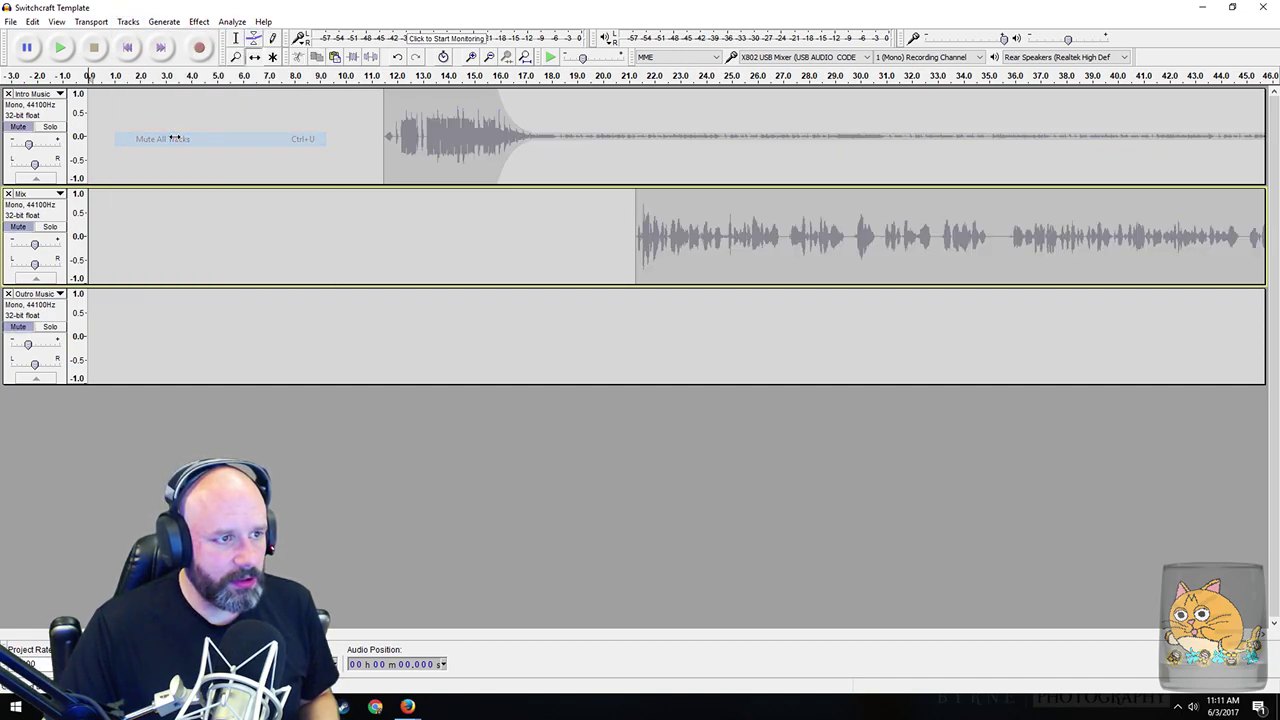
left_click(197, 50)
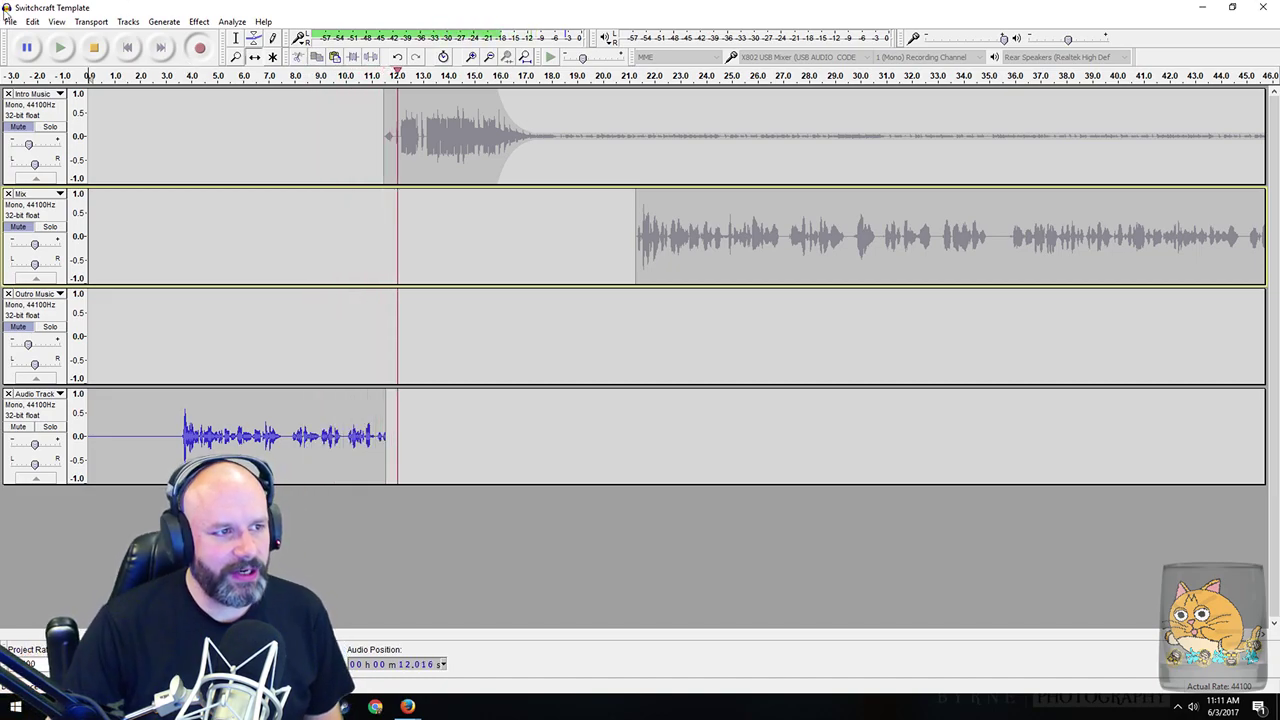
left_click(104, 49)
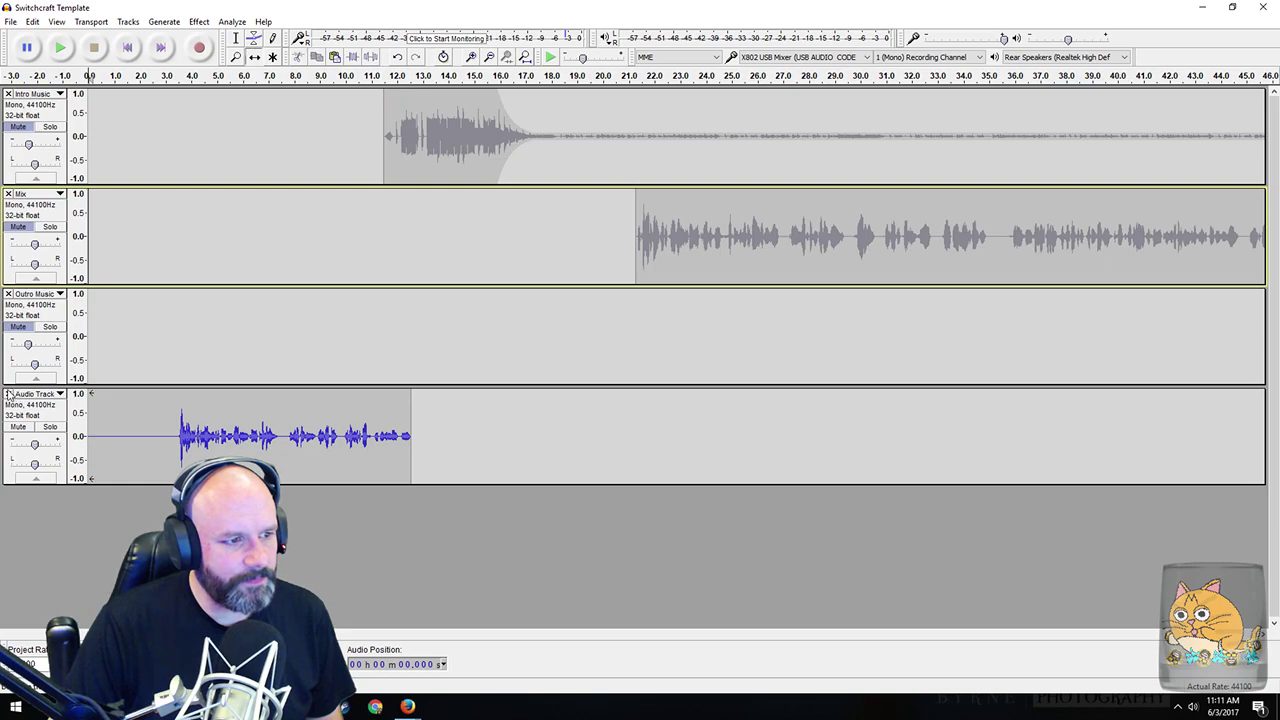
left_click(8, 394)
Step: Record a new spoken intro about 16 seconds long and apply Noise Reduction, using its silent lead-in as the noise profile
left_click(199, 48)
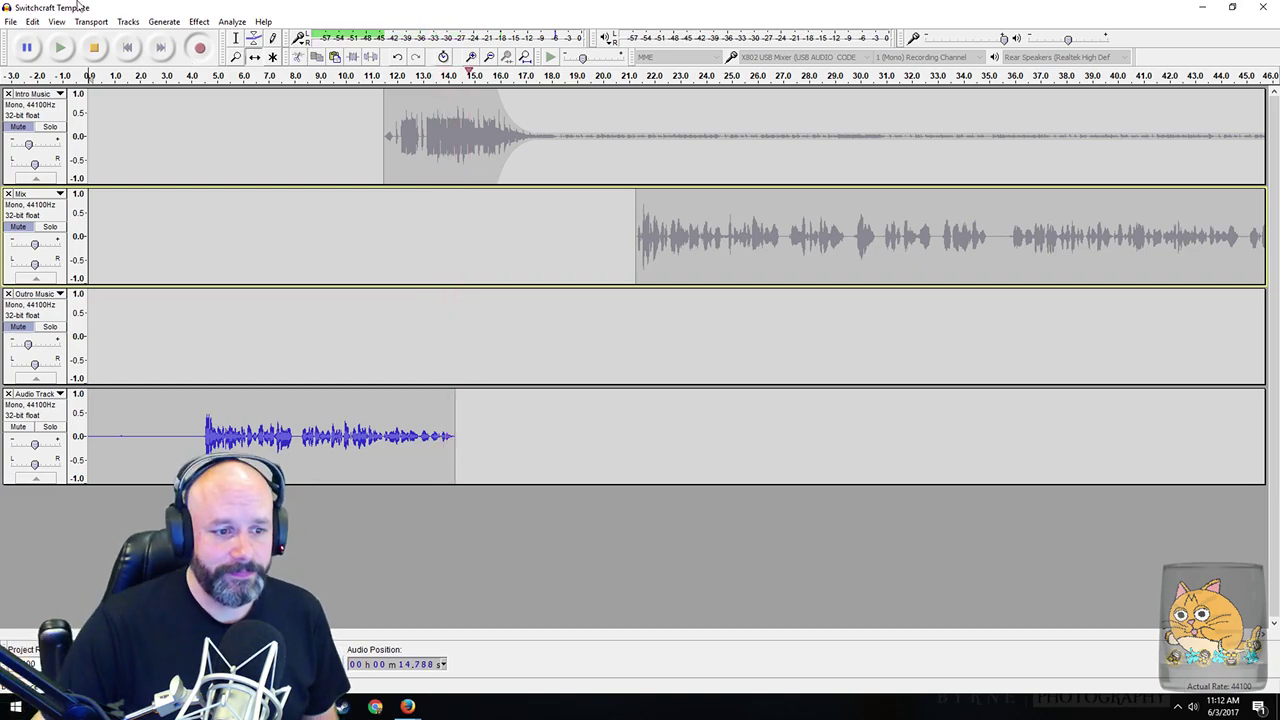
key("space")
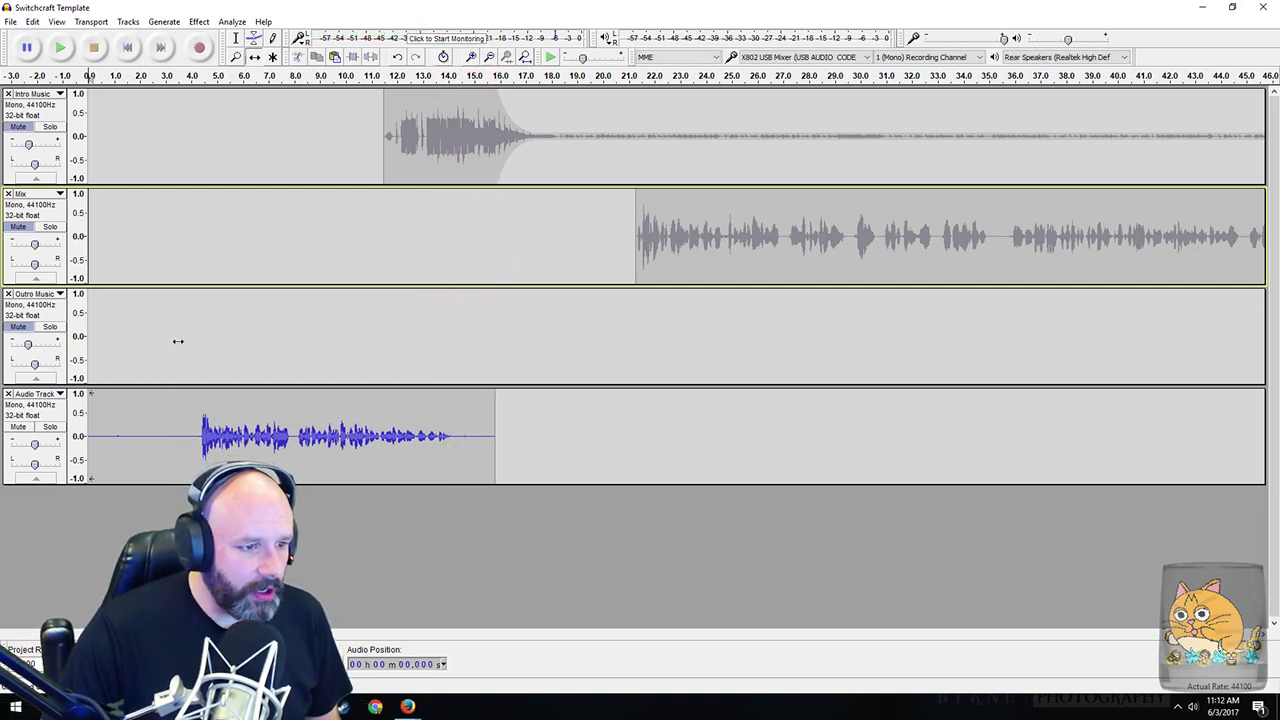
left_click_drag(200, 432, 90, 436)
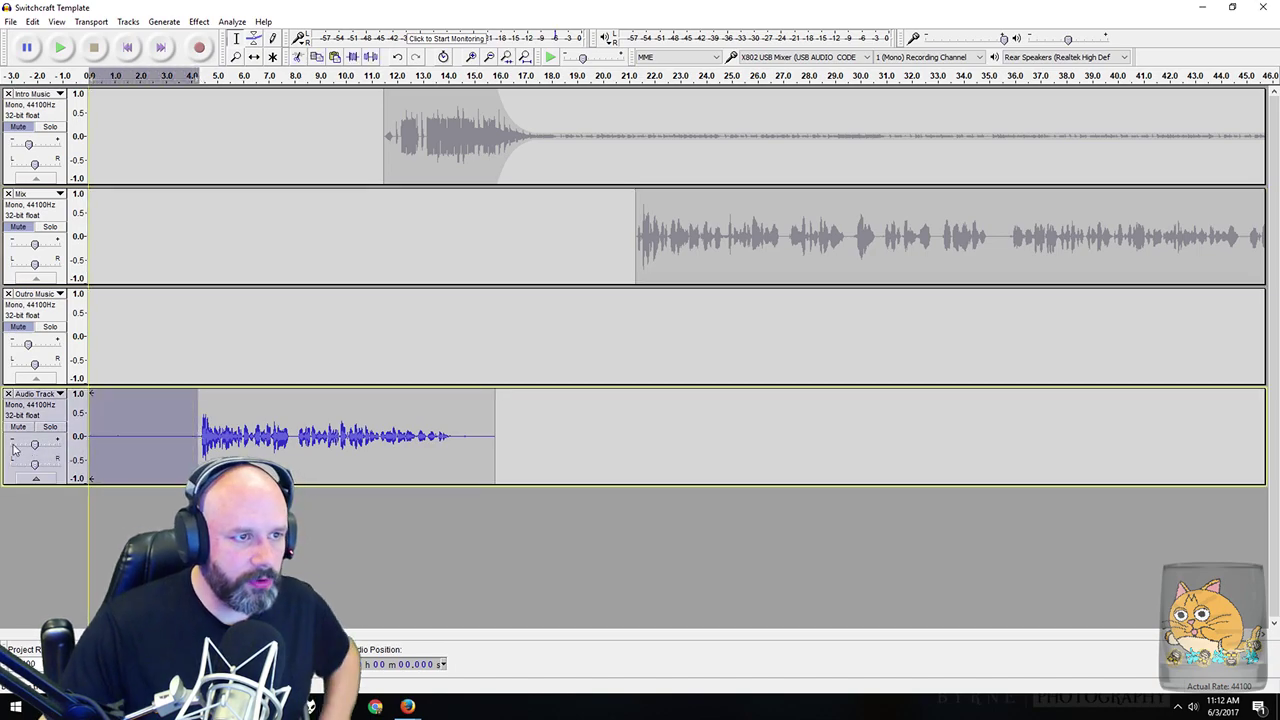
left_click(199, 21)
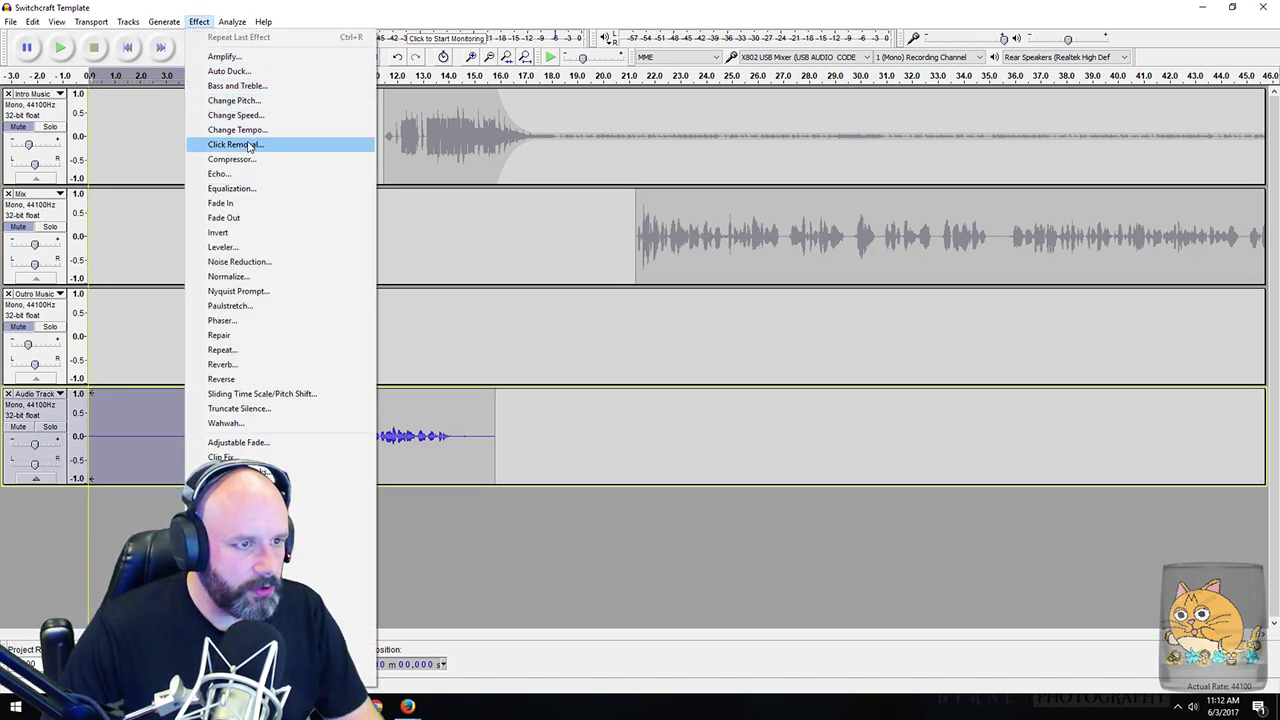
left_click(250, 261)
left_click(661, 288)
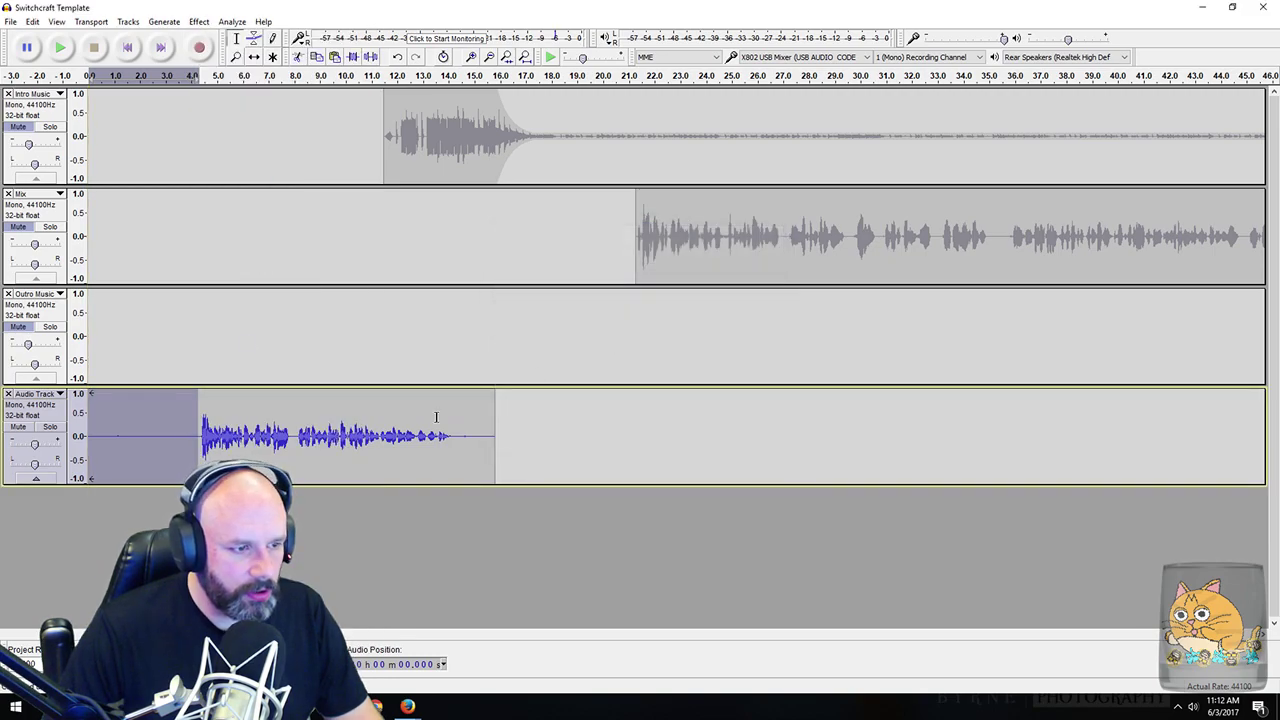
left_click(30, 404)
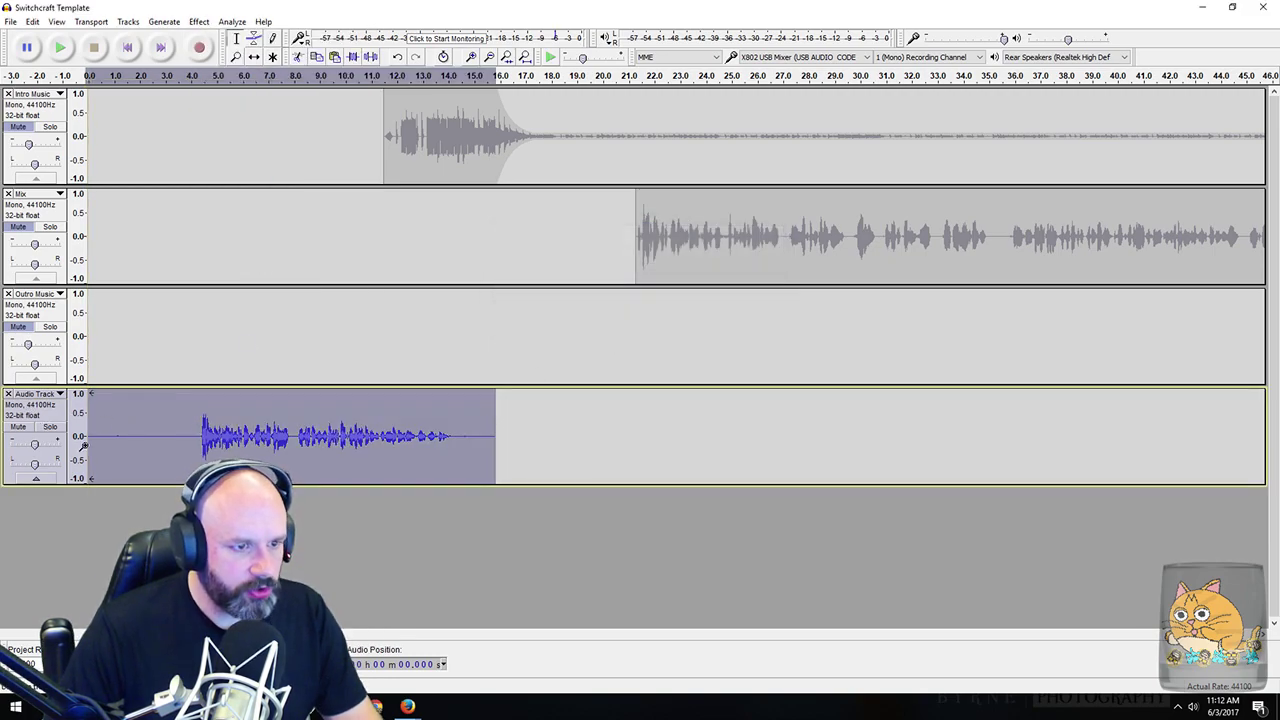
Step: Trim the silence from the beginning and the end of the new intro recording
left_click_drag(198, 435, 58, 457)
key("Delete")
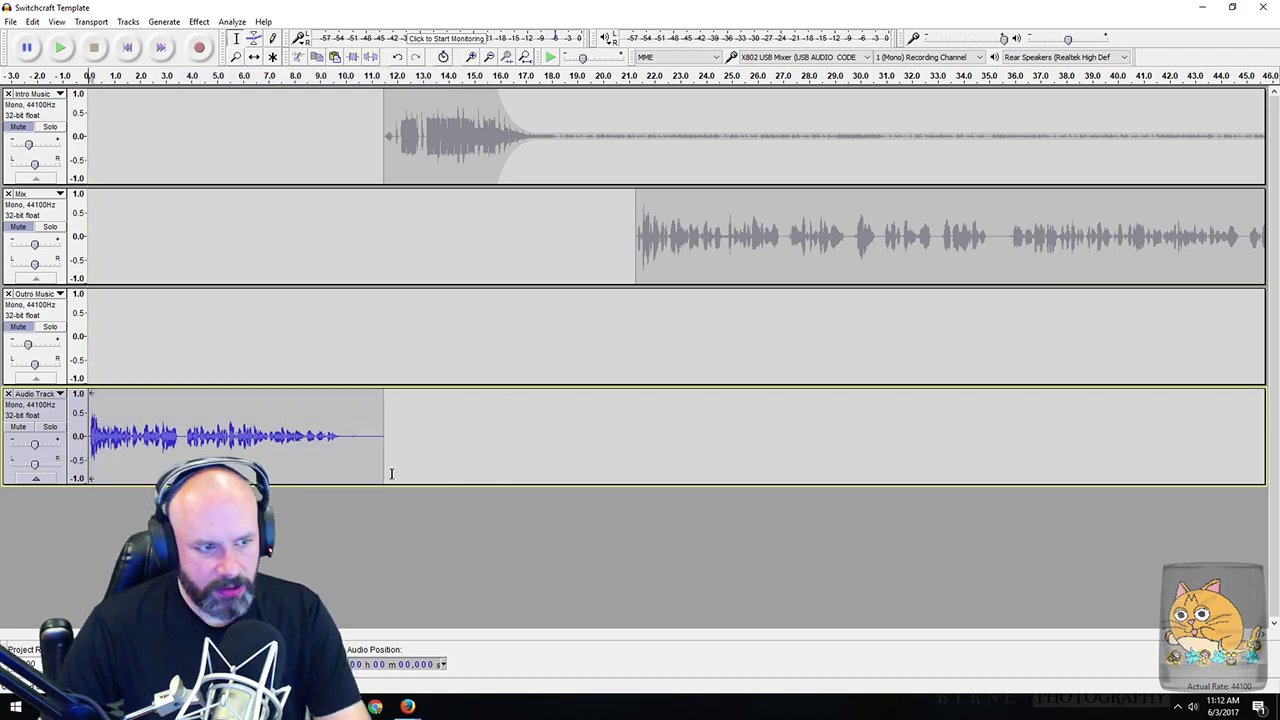
left_click_drag(341, 432, 387, 441)
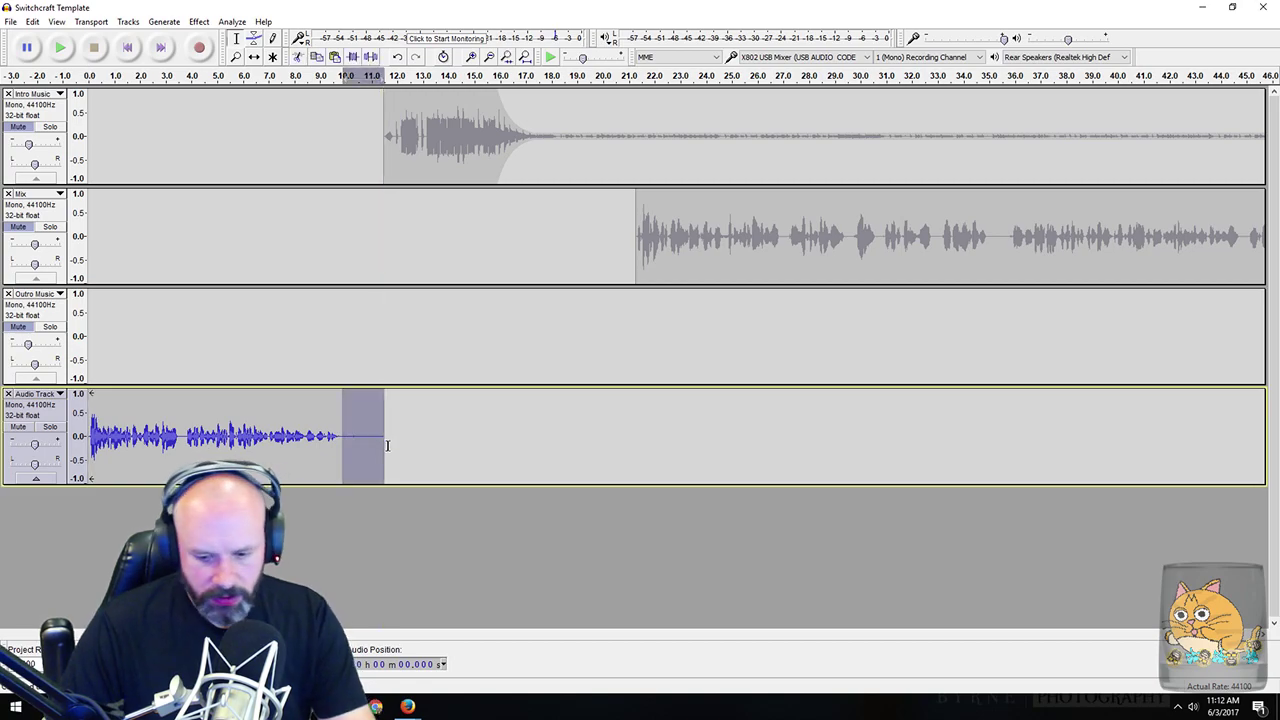
key("Delete")
Step: Name the new recording's track Intro and move it above all other tracks
left_click(57, 395)
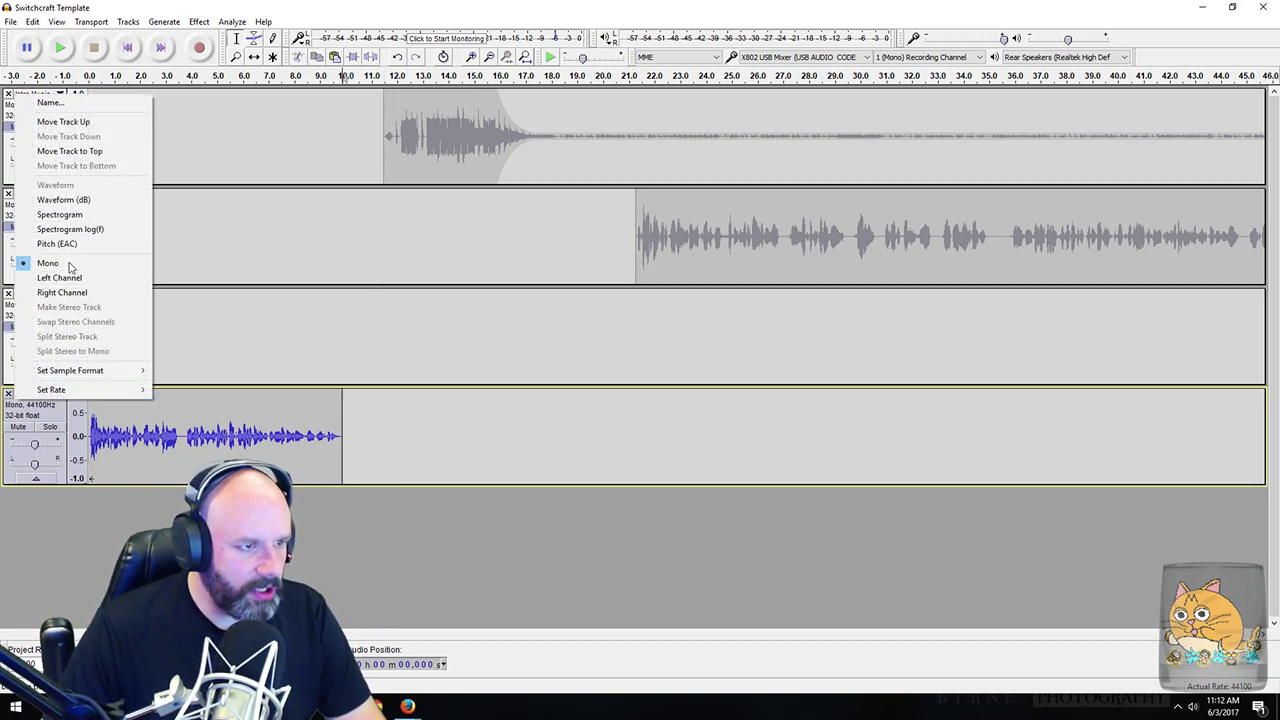
left_click(50, 104)
type("Intro")
key("Return")
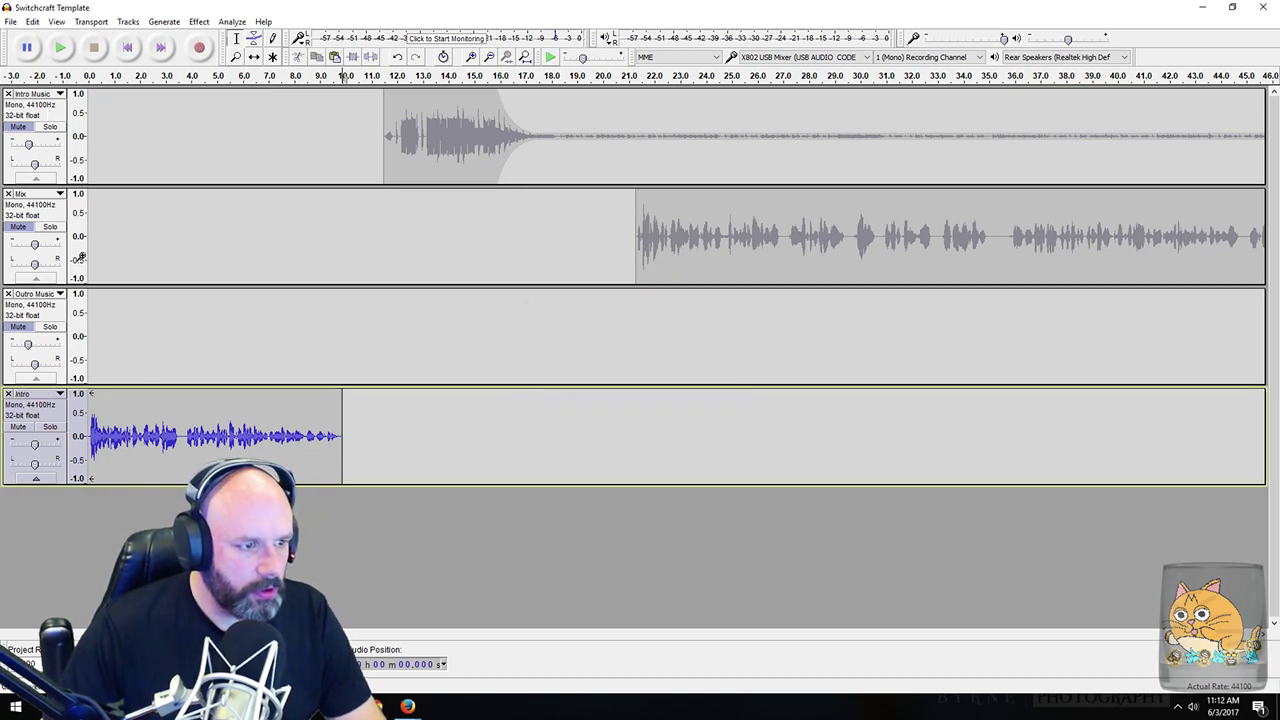
left_click(48, 394)
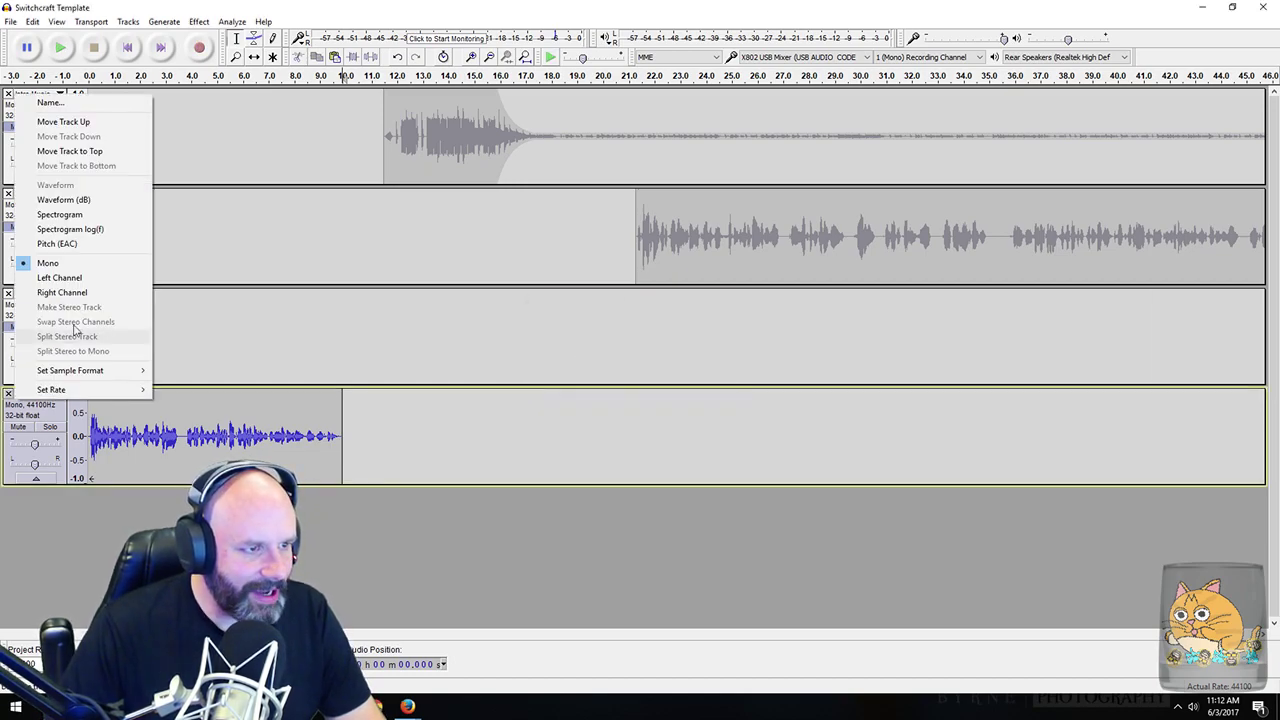
left_click(69, 151)
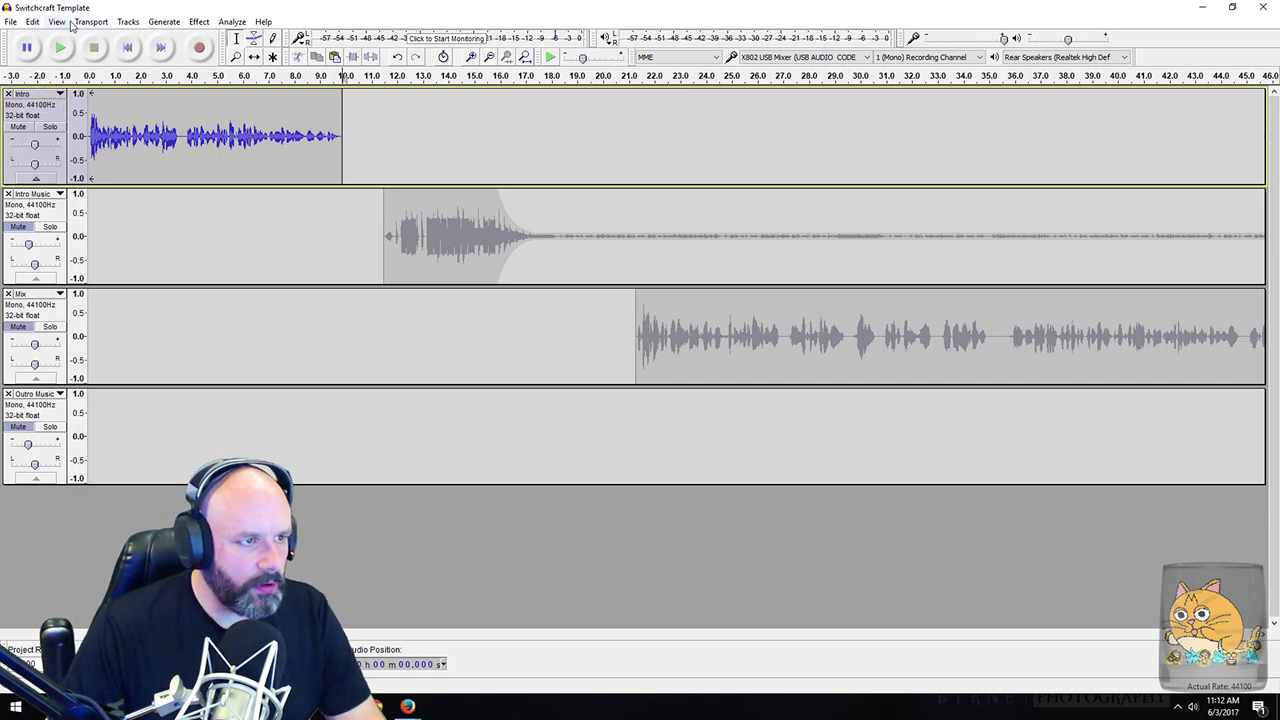
Step: Unmute all tracks and cut the short pause from about 3.5 to 3.9 seconds in the Intro track
left_click(128, 21)
left_click(167, 154)
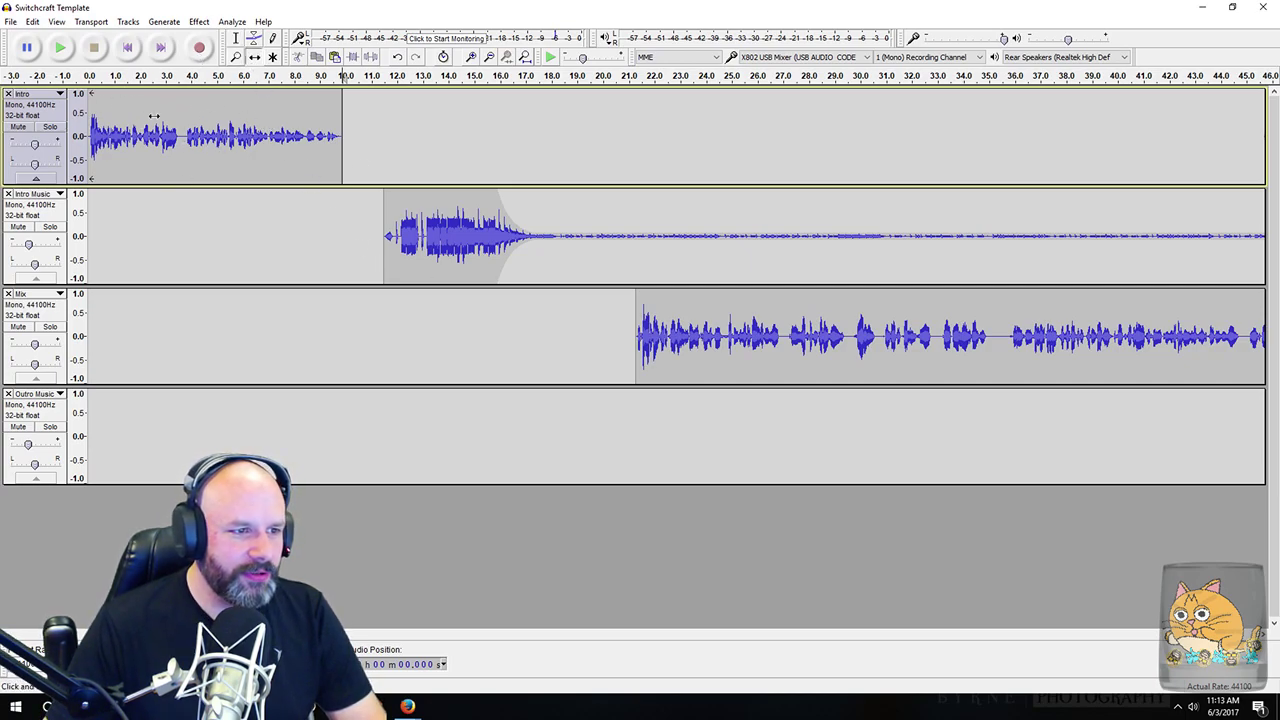
scroll(180, 115, "up", 3)
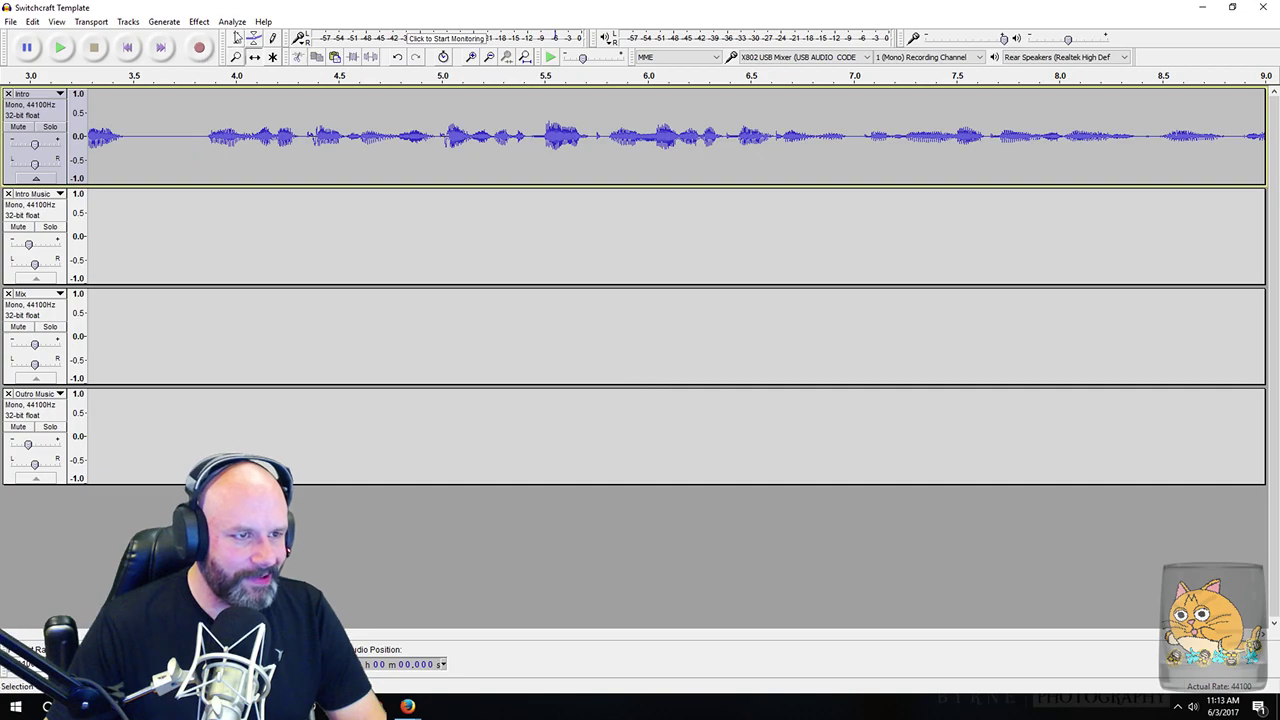
left_click_drag(205, 135, 135, 140)
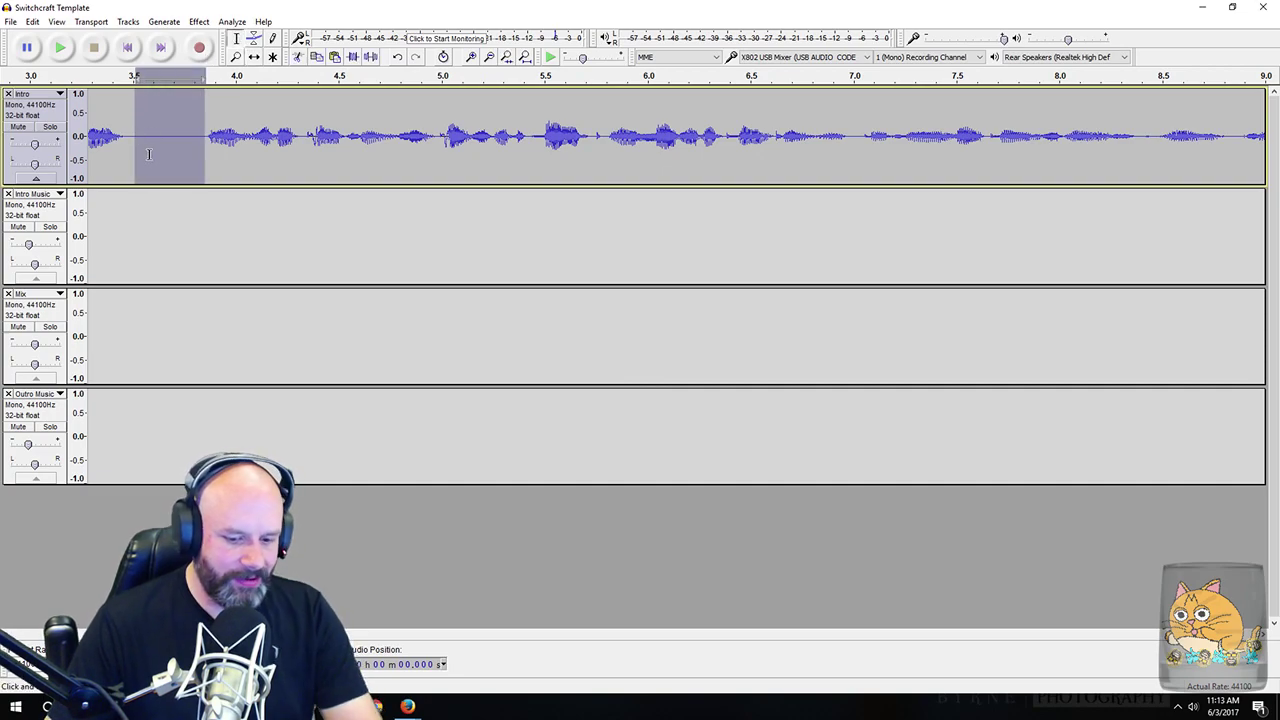
key("Delete")
Step: Shift the Intro Music track to start at about 8.3 seconds, under the end of the Intro, and audition the transition
scroll(178, 147, "down", 3)
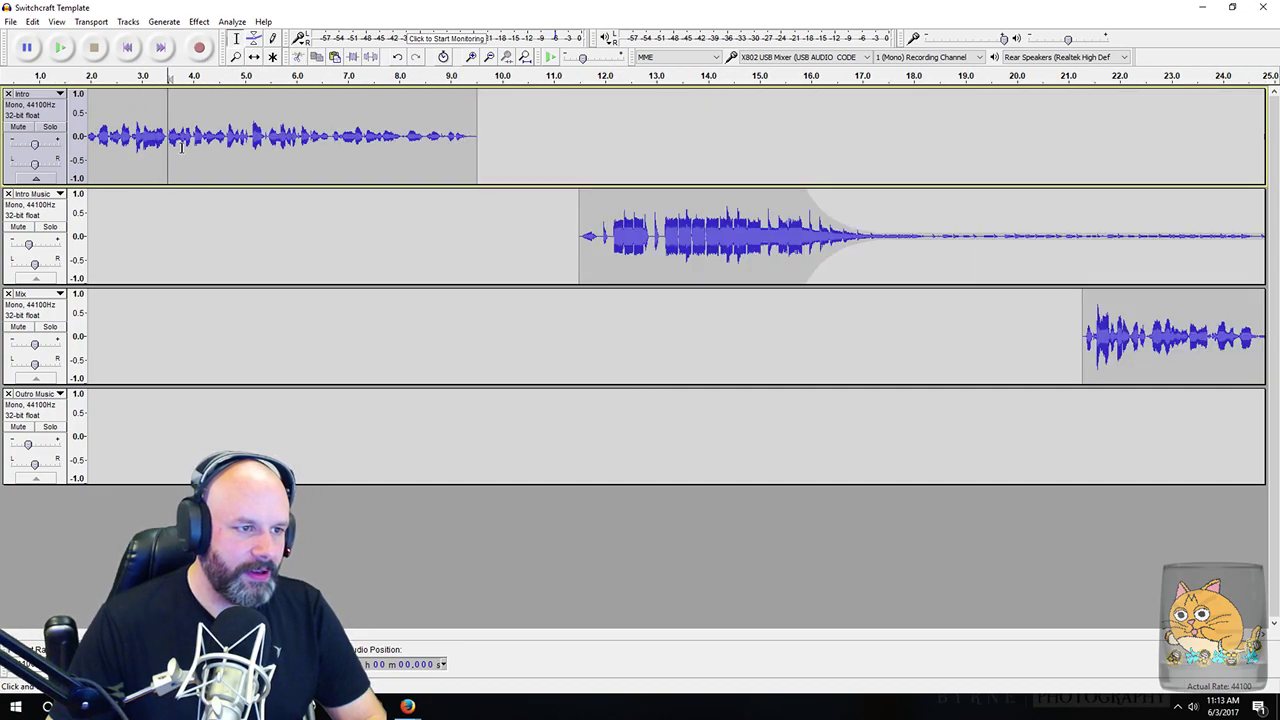
scroll(184, 148, "up", 1)
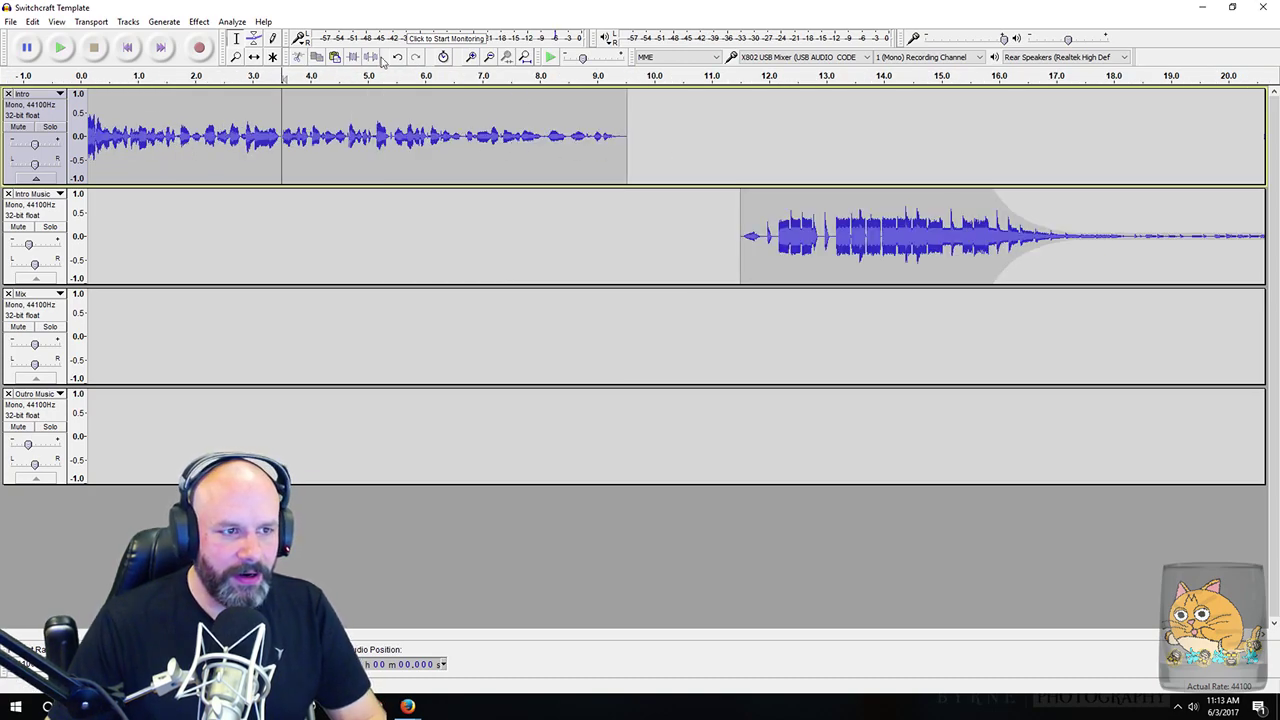
left_click(273, 57)
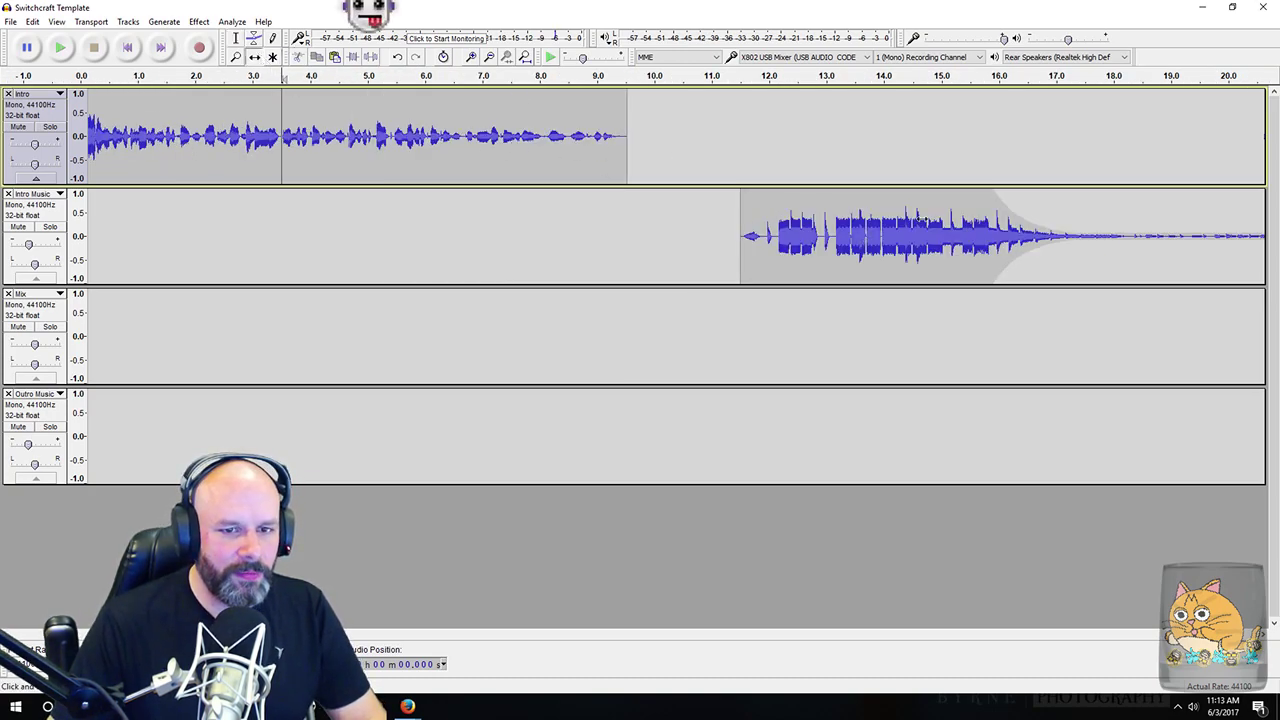
left_click_drag(847, 224, 743, 240)
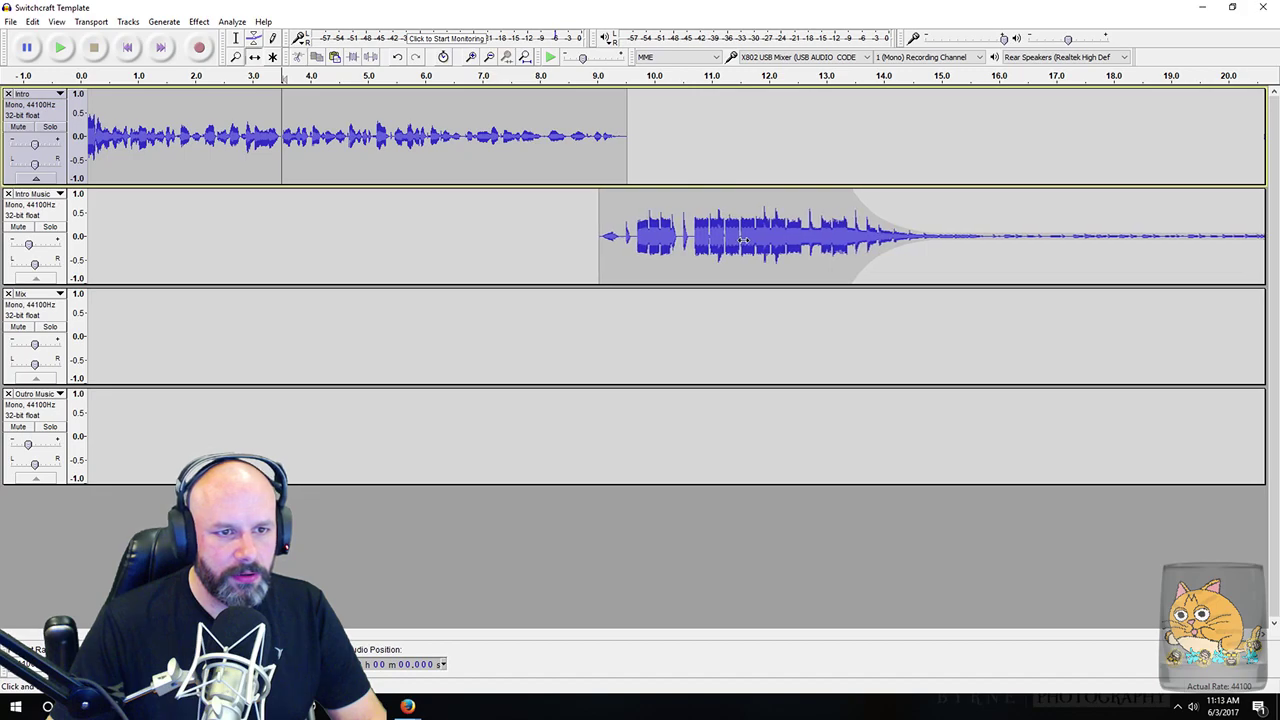
left_click(540, 76)
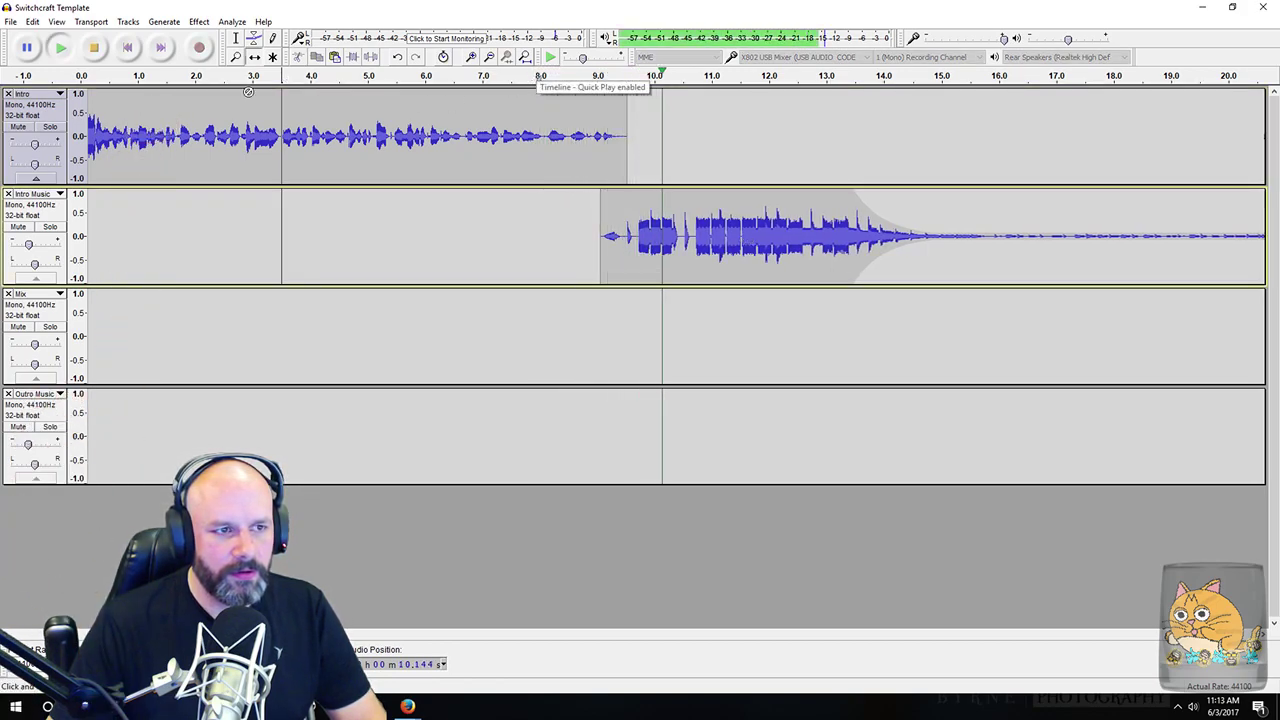
key("space")
left_click_drag(678, 238, 637, 236)
left_click(448, 77)
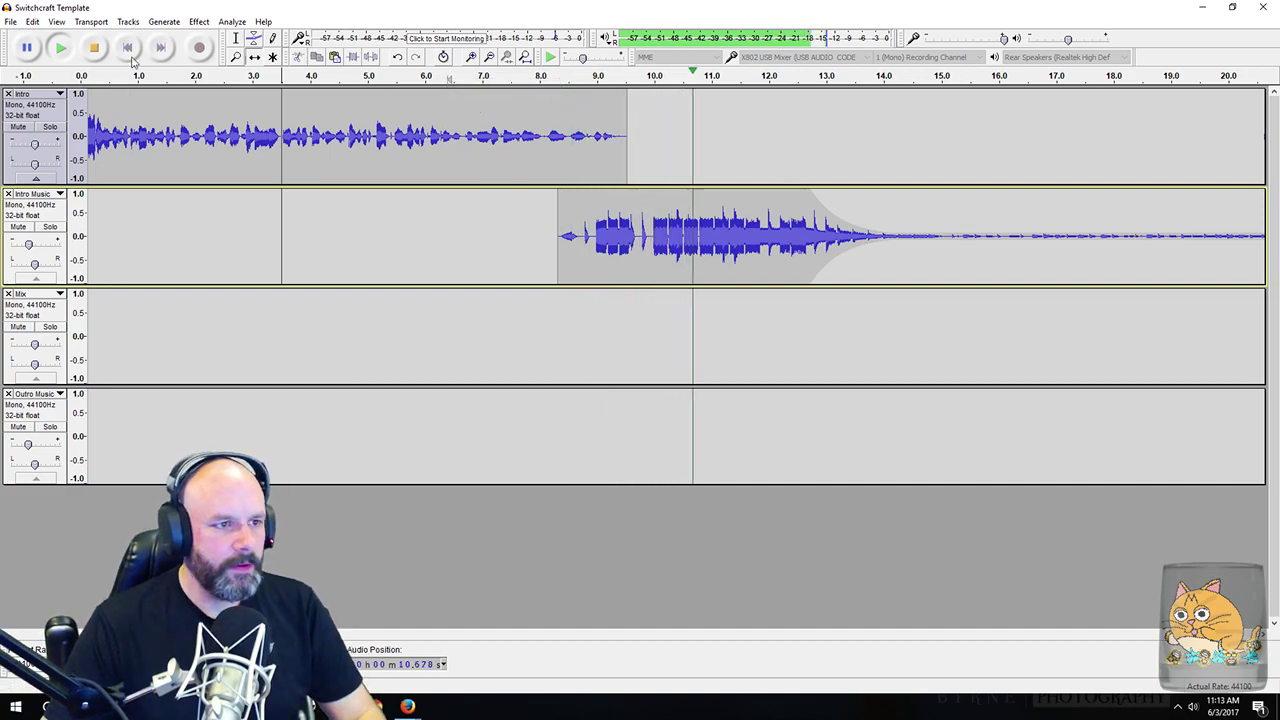
key("space")
Step: Shift the Mix track earlier to start at about 13.3 seconds, where the intro music fades down
key("ctrl+f")
scroll(560, 317, "down", 3, "ctrl")
scroll(557, 317, "up", 5, "ctrl")
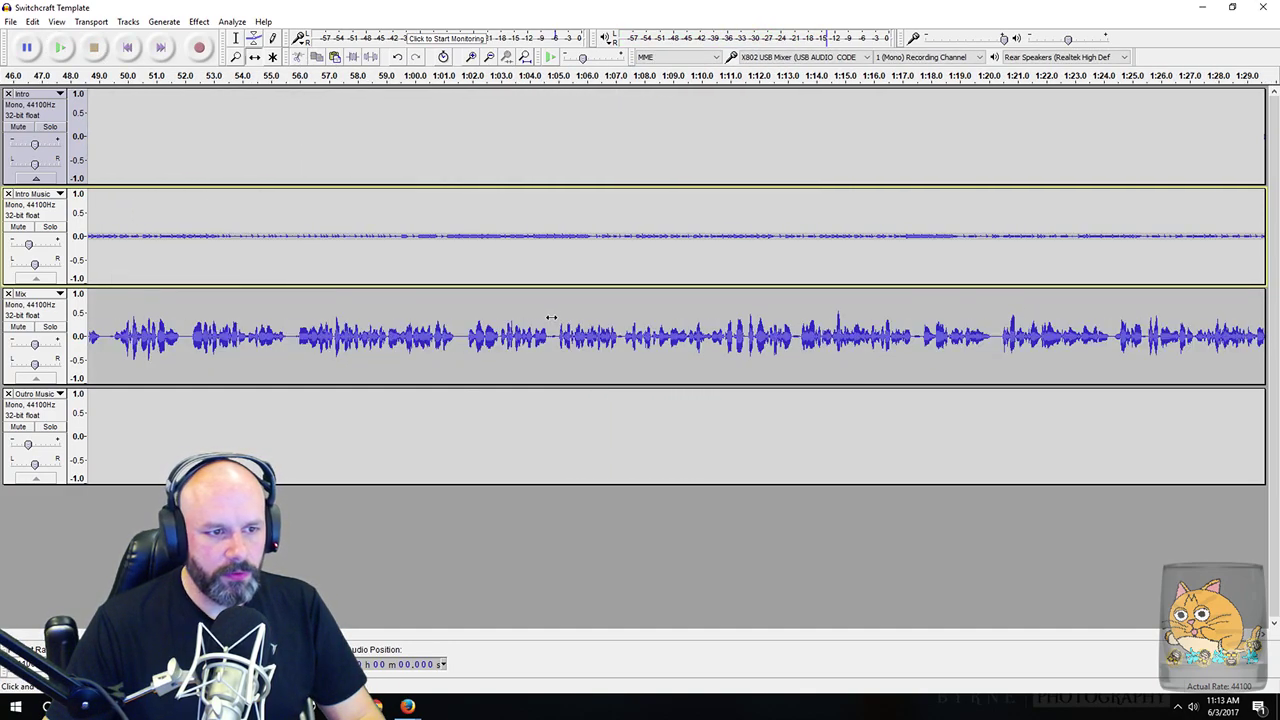
scroll(506, 317, "left", 10)
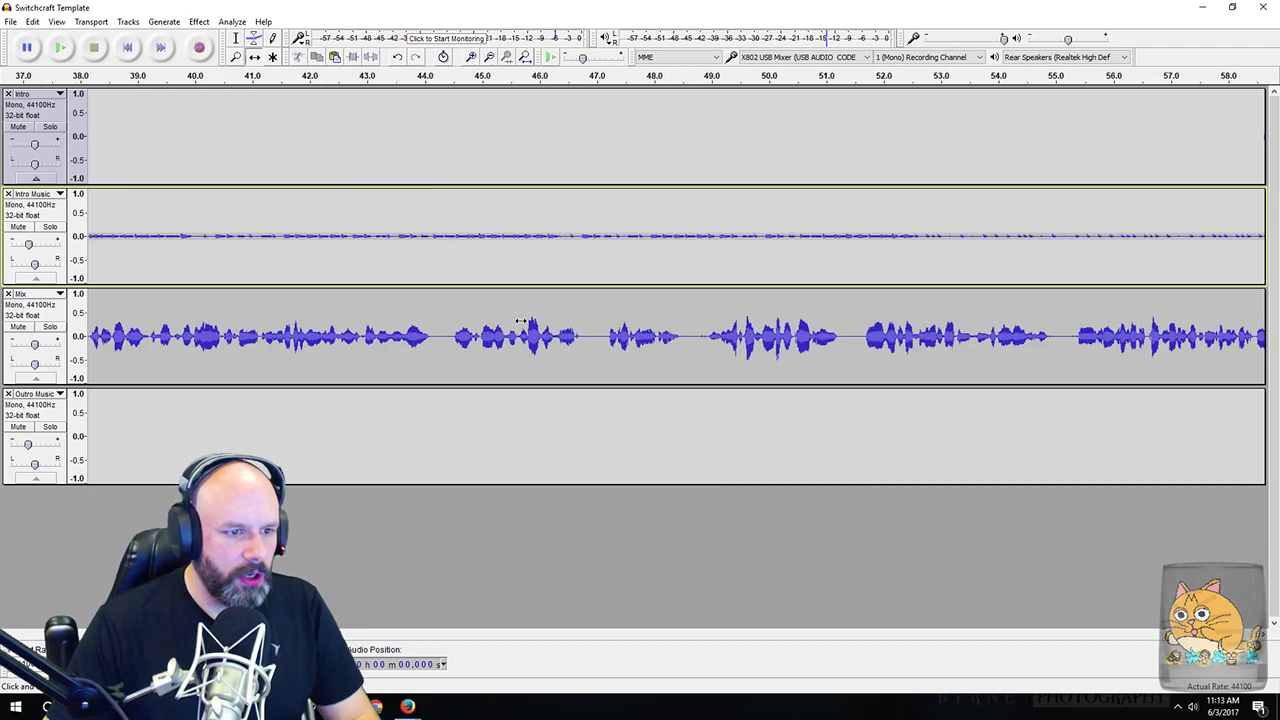
scroll(520, 321, "left", 15)
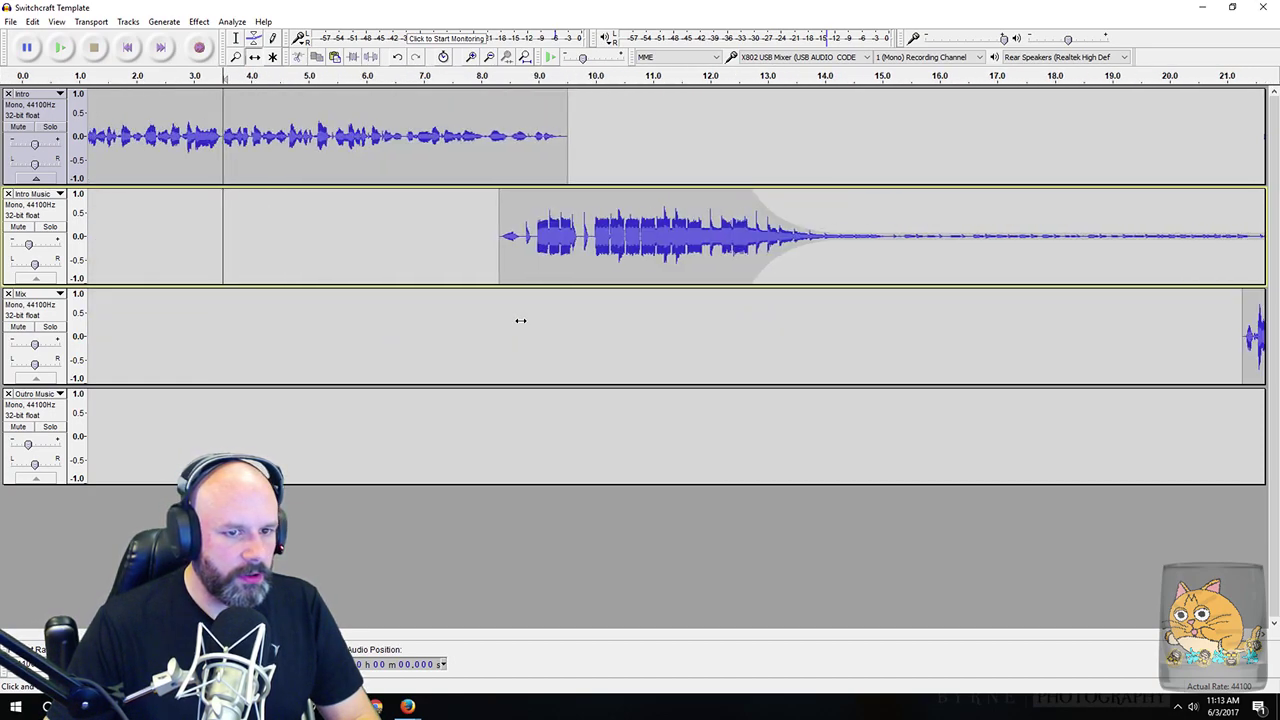
scroll(791, 350, "right", 1)
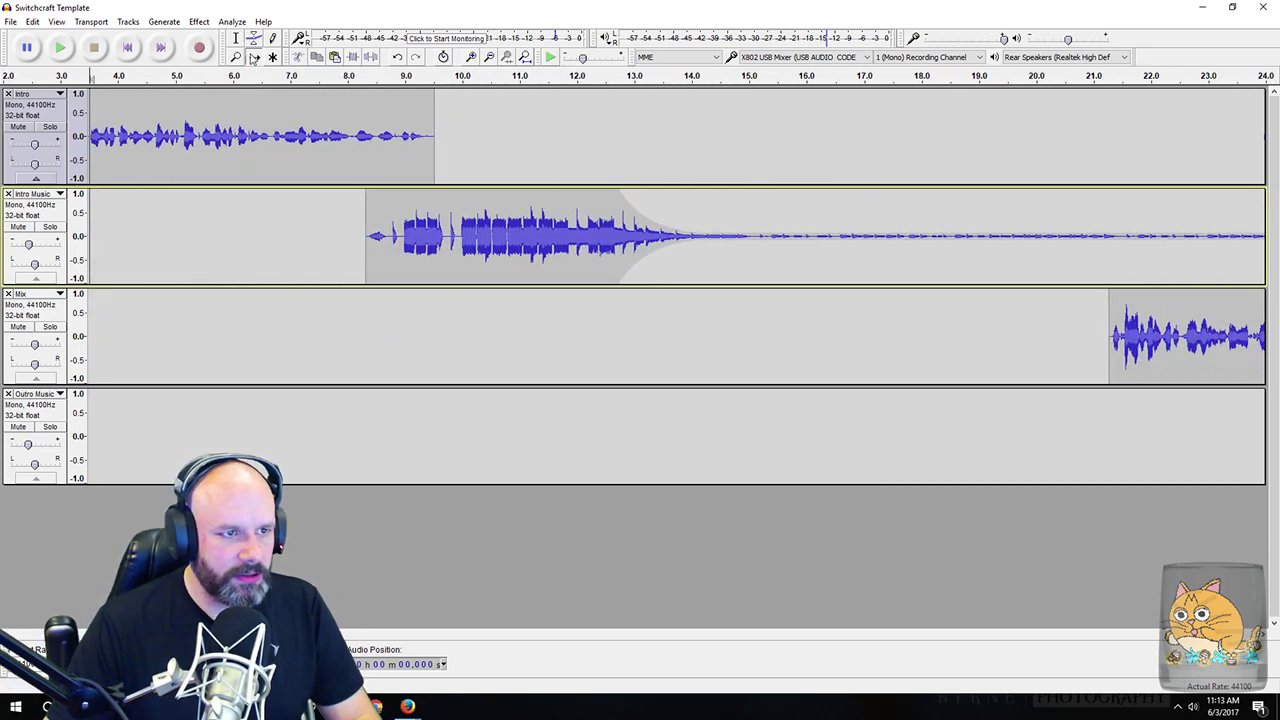
left_click_drag(1188, 350, 733, 346)
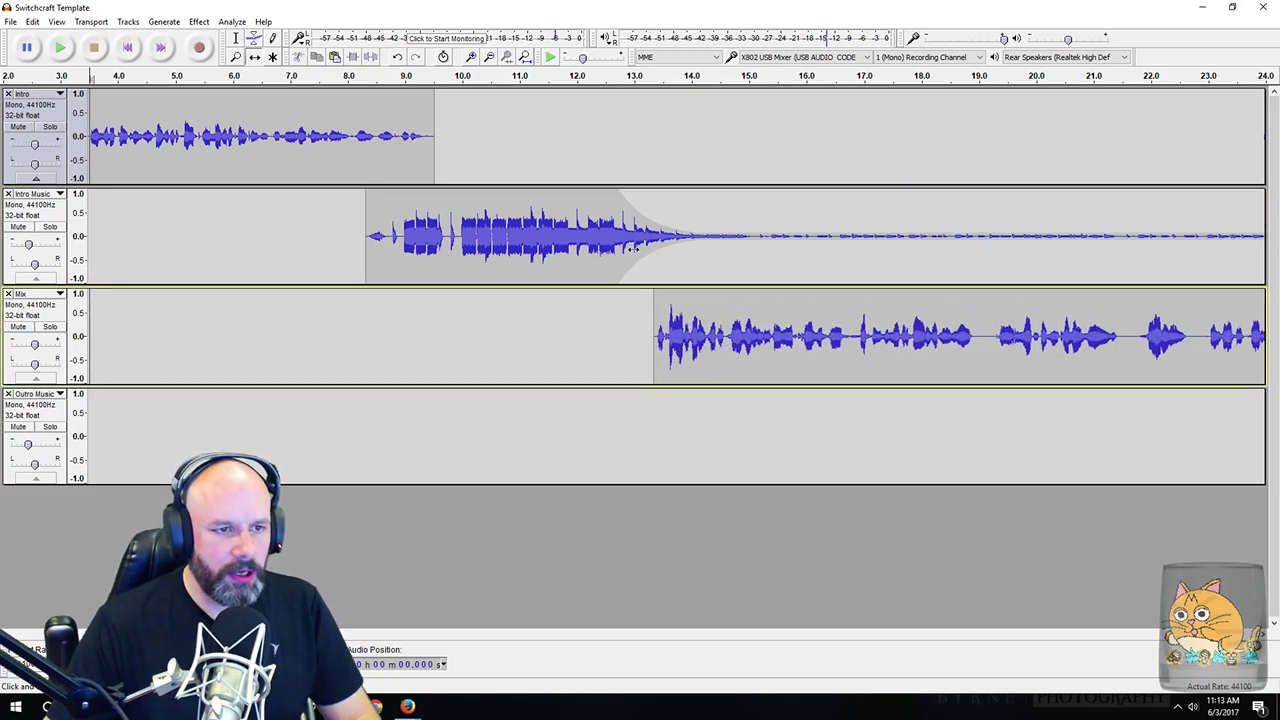
Step: Apply a Fade In to the very start of the Mix track, up to about 13.5 seconds
left_click(236, 38)
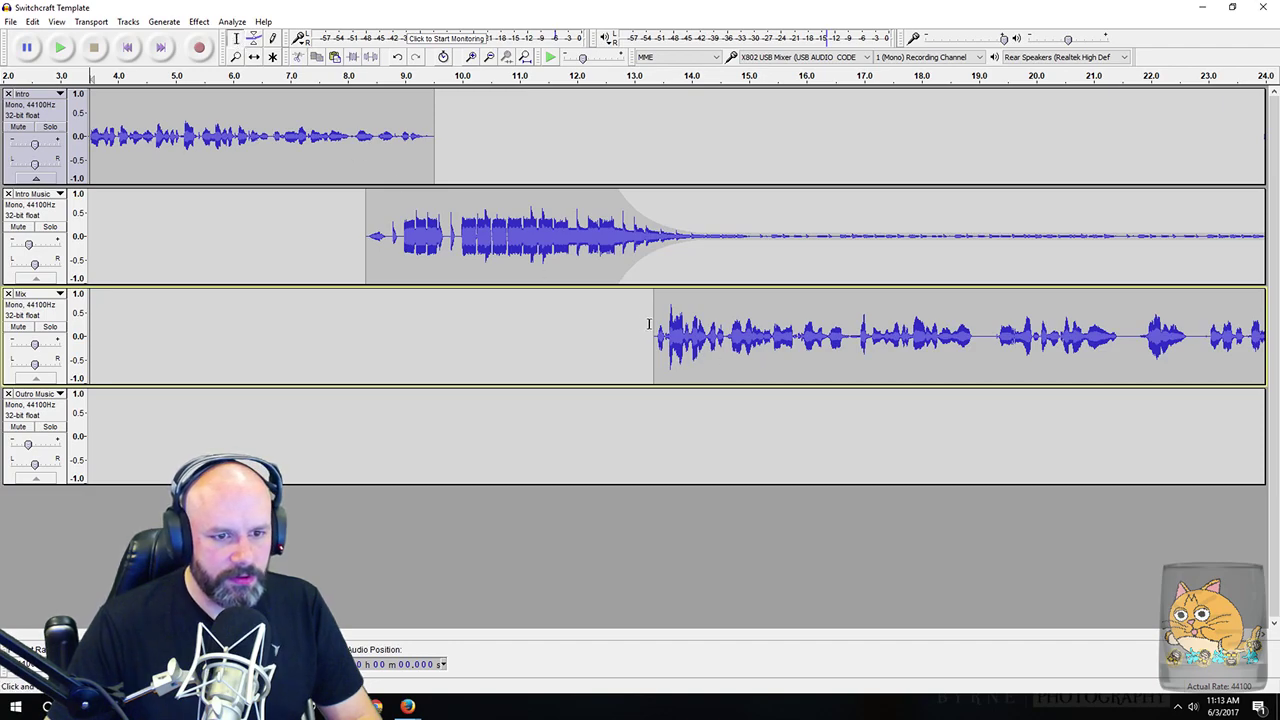
left_click_drag(647, 328, 661, 333)
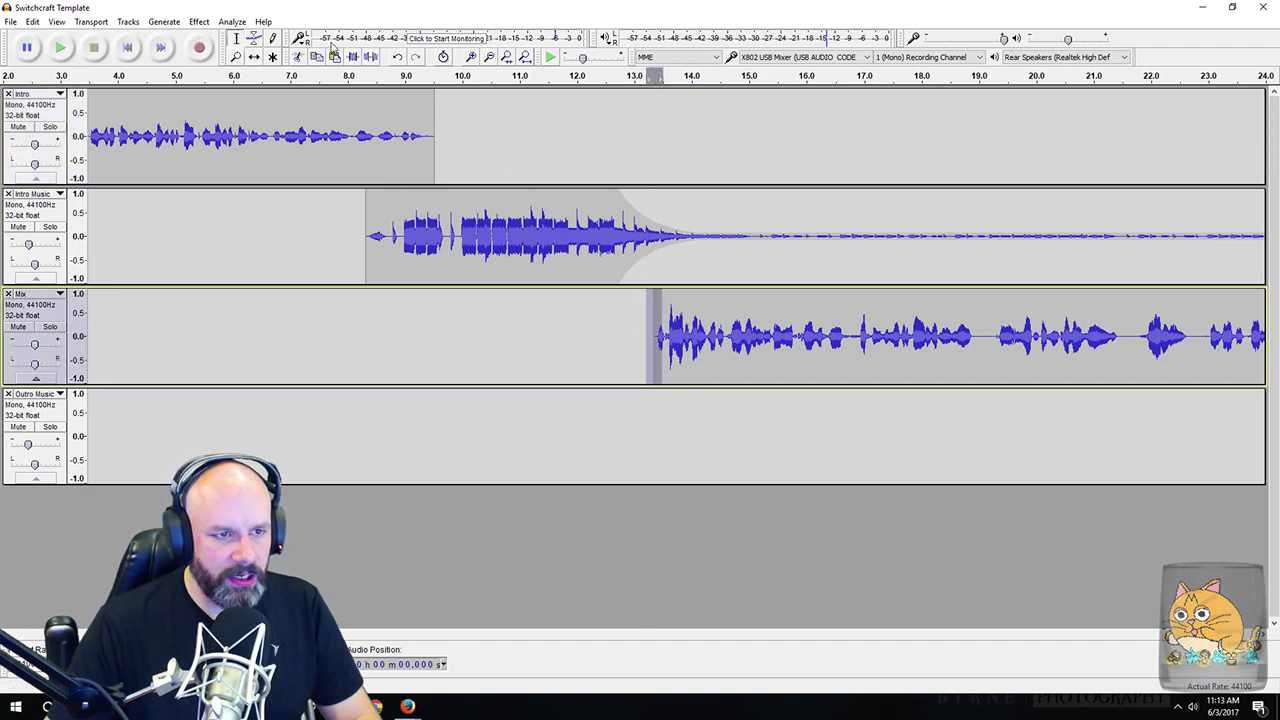
left_click(199, 21)
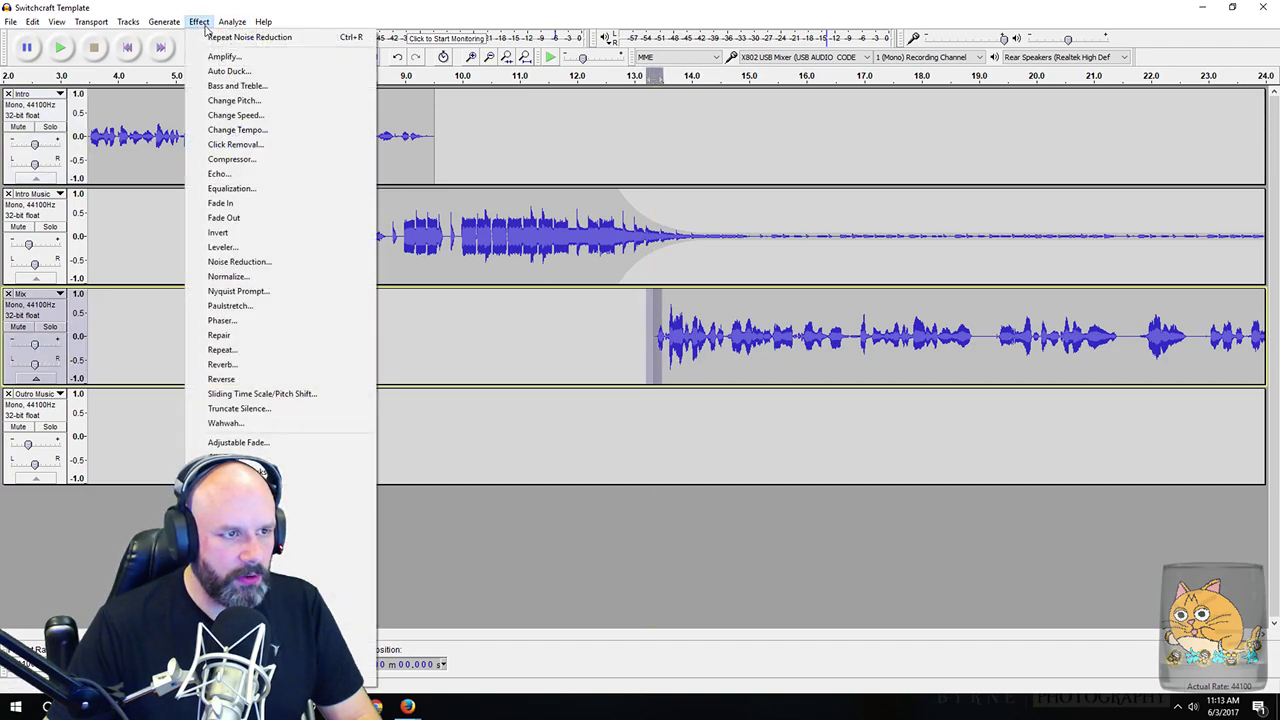
left_click(222, 203)
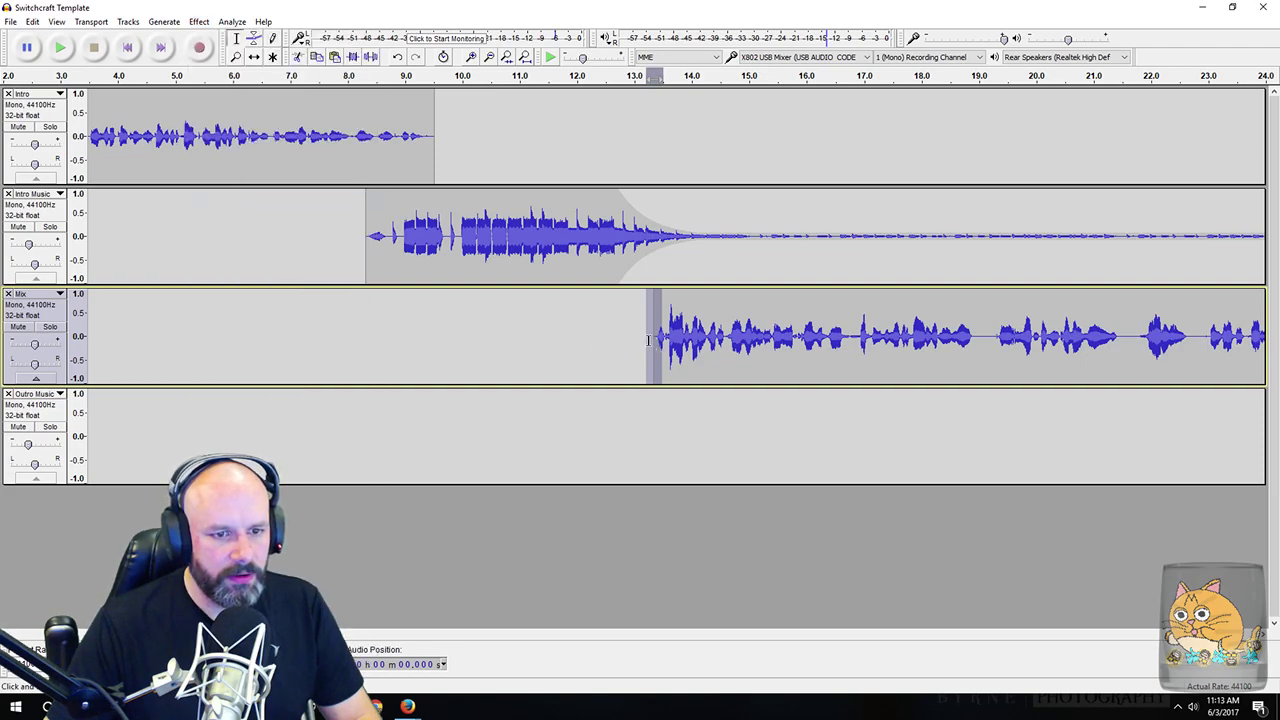
Step: Shift the Mix track slightly earlier to start at about 13.0 seconds and audition its transition from the intro music
left_click(255, 57)
left_click_drag(717, 323, 707, 322)
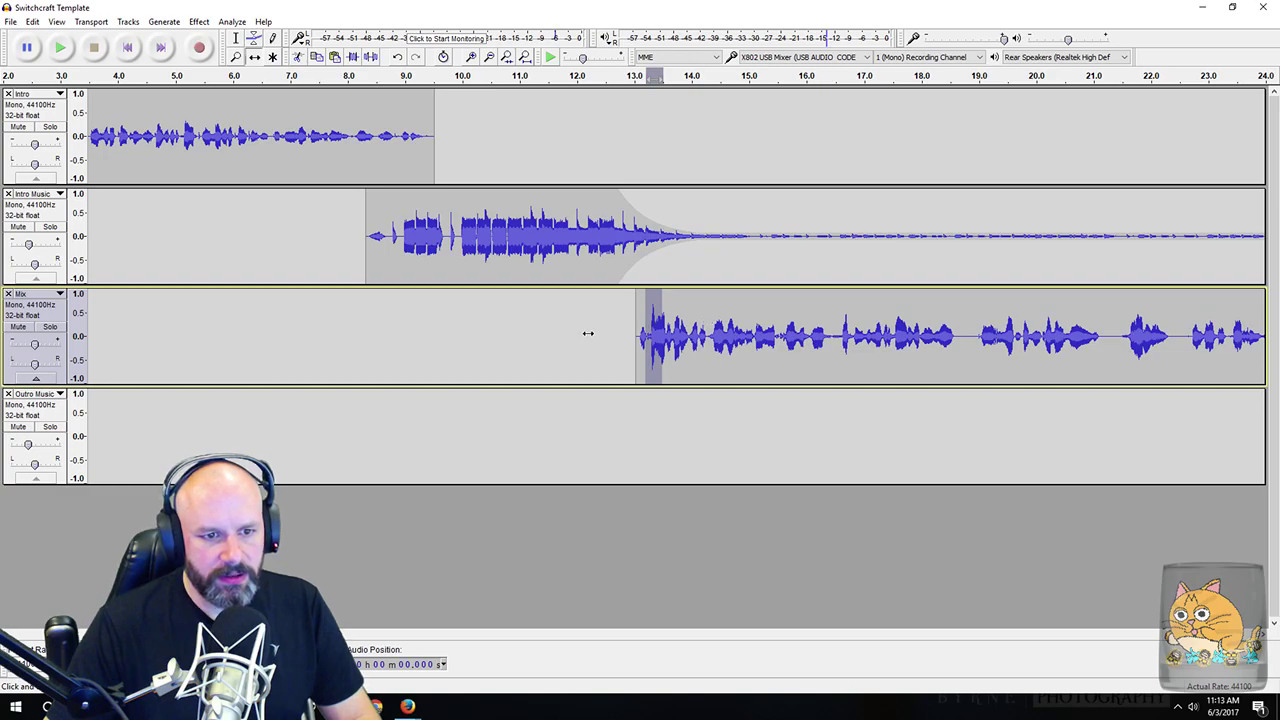
left_click(236, 38)
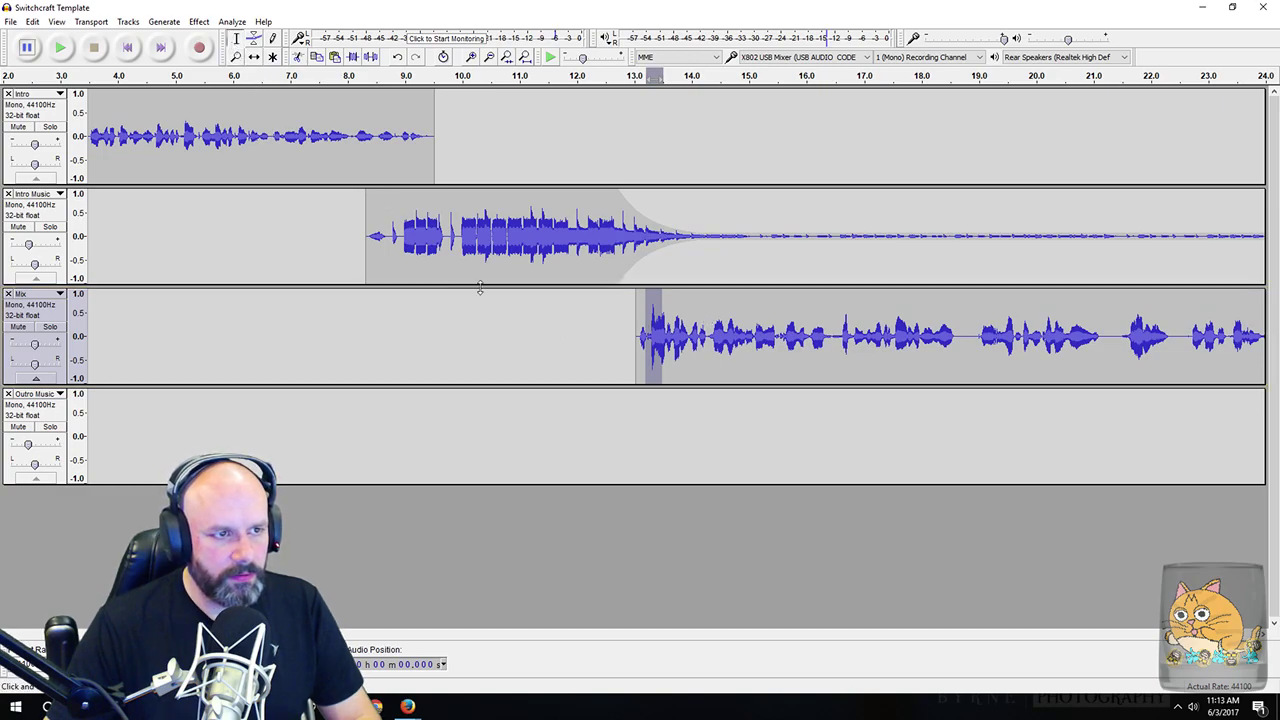
left_click(521, 312)
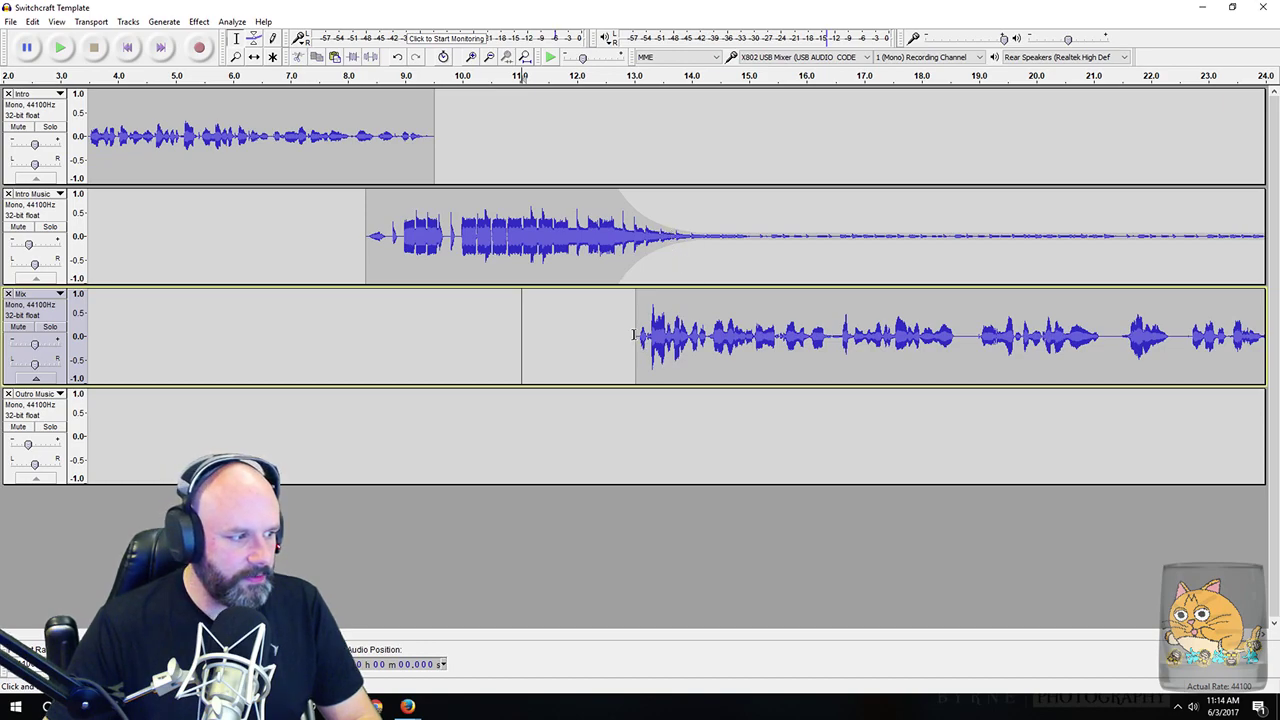
left_click(623, 77)
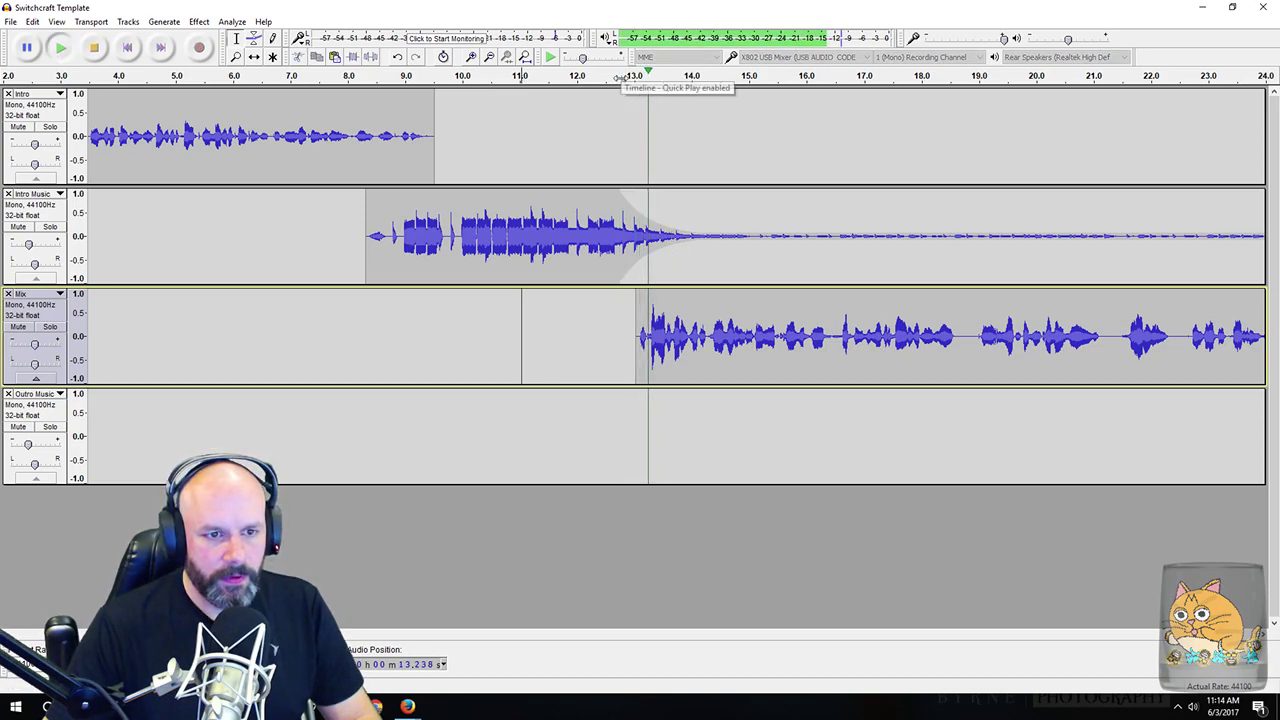
left_click(522, 75)
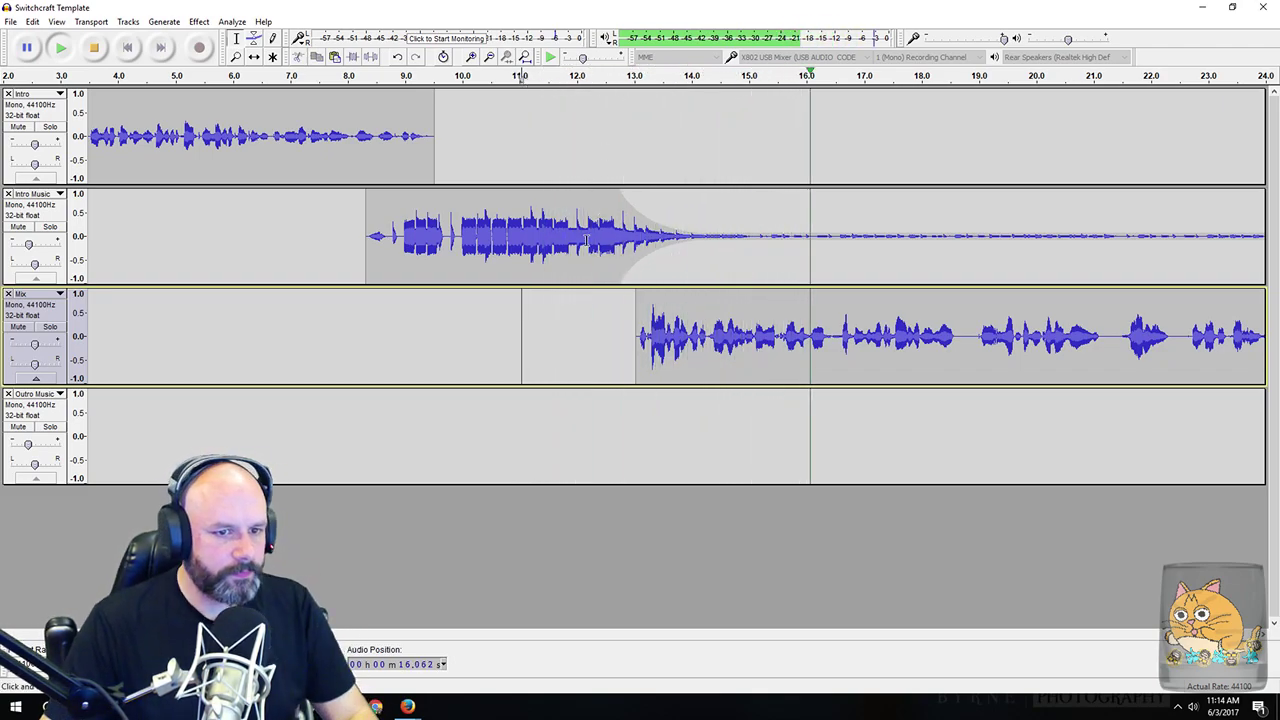
left_click(95, 49)
Step: Shift the Outro Music track to start at about 48:32, overlapping the end of the Mix track
key("ctrl+f")
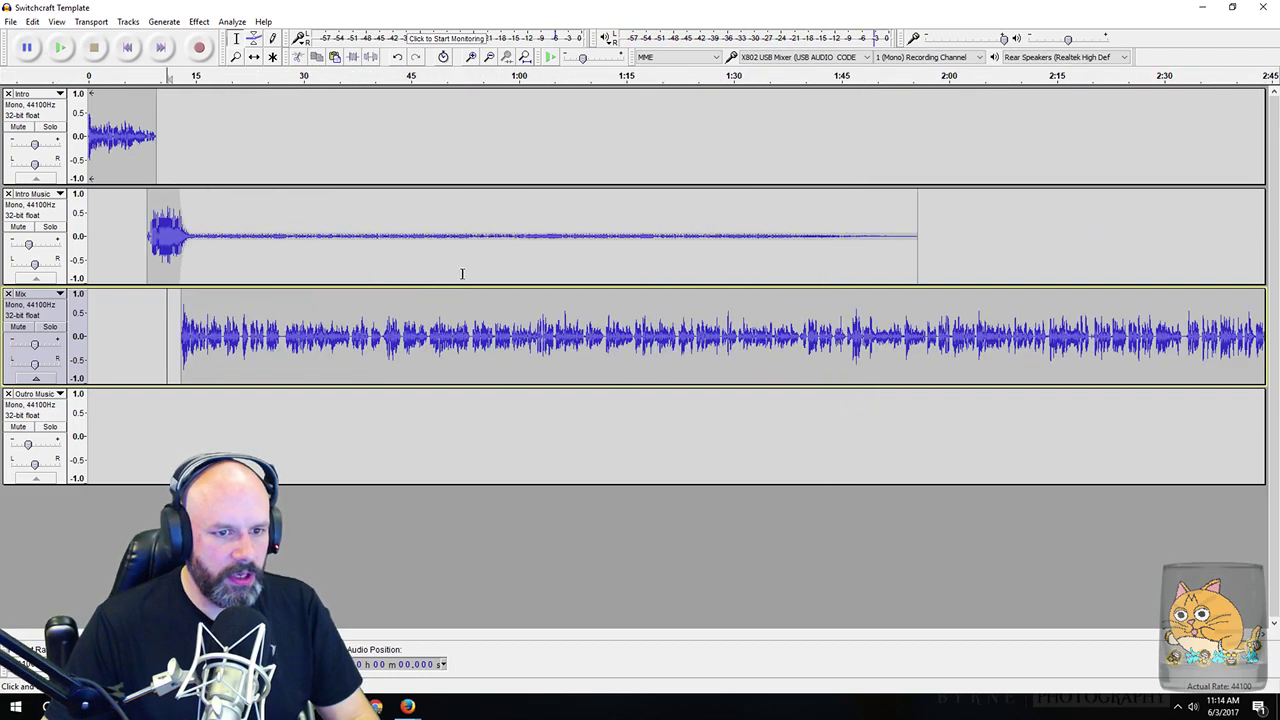
scroll(471, 237, "down", 5, "ctrl")
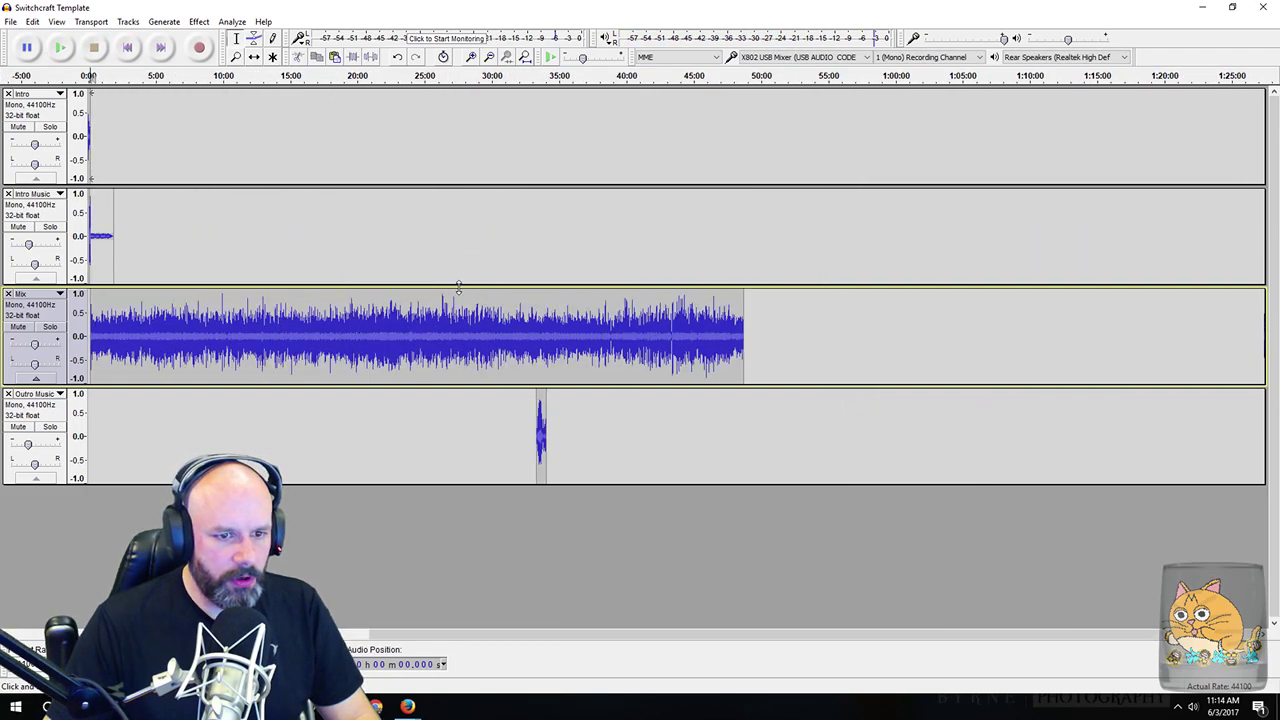
scroll(458, 287, "up", 1, "ctrl")
left_click(254, 56)
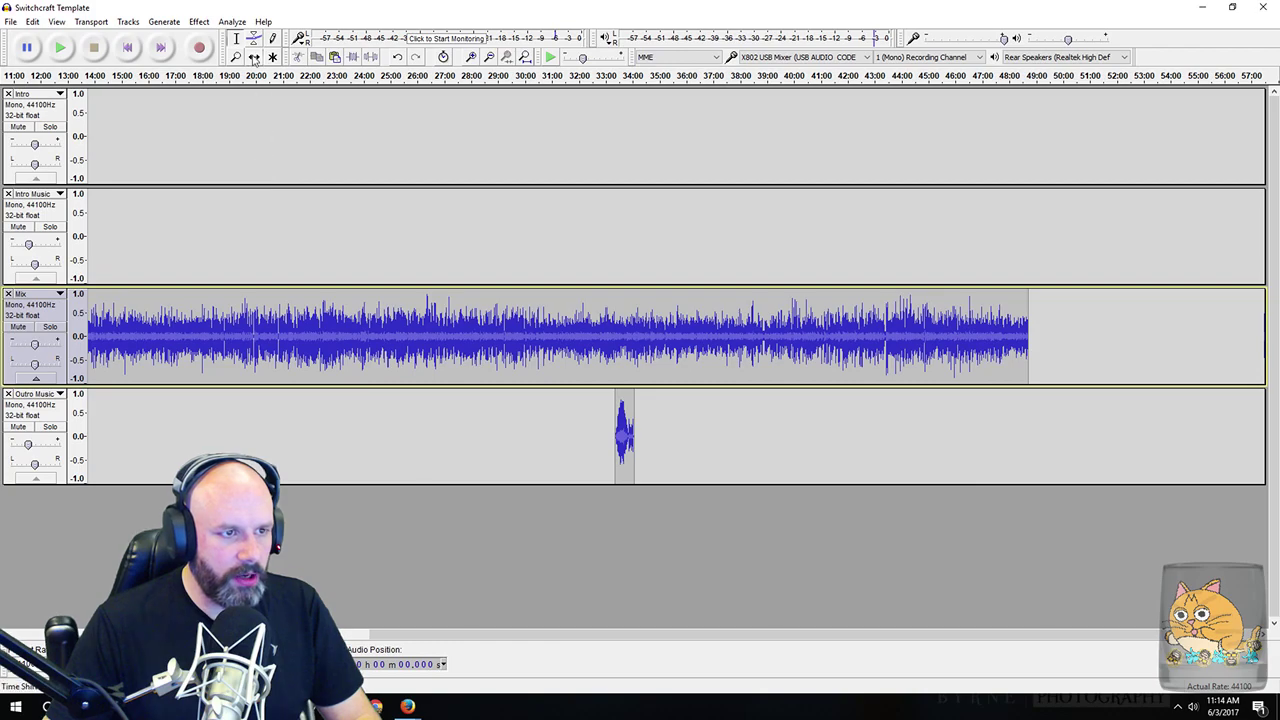
left_click_drag(625, 440, 1022, 432)
scroll(1022, 432, "up", 5, "ctrl")
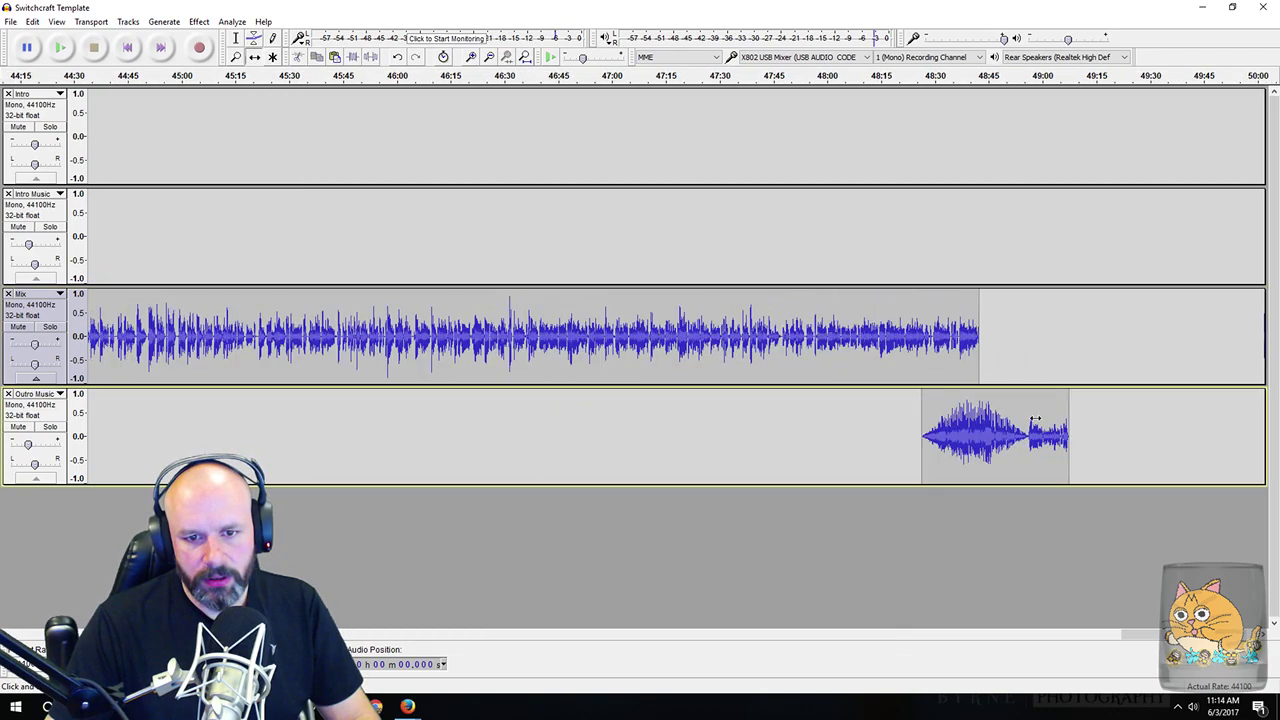
left_click_drag(610, 441, 770, 440)
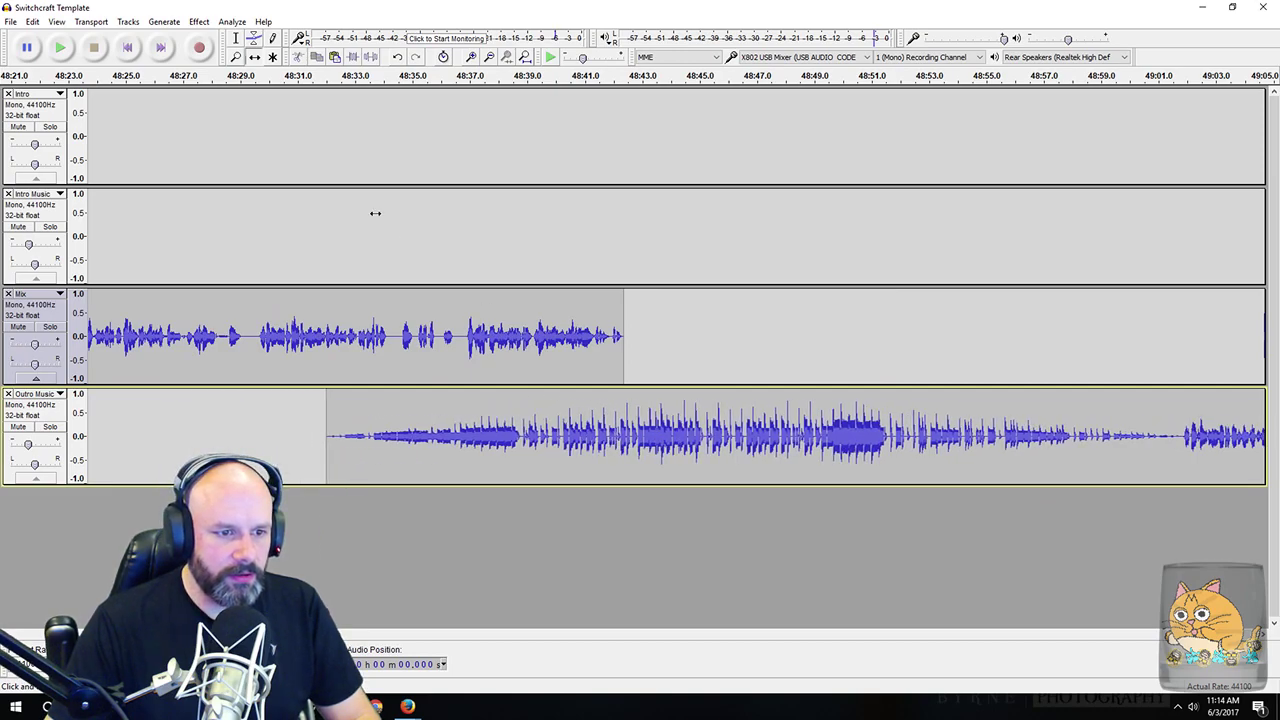
Step: Audition the ending and shift the Outro Music track later to start at about 48:36 under the Mix's last words
left_click(256, 76)
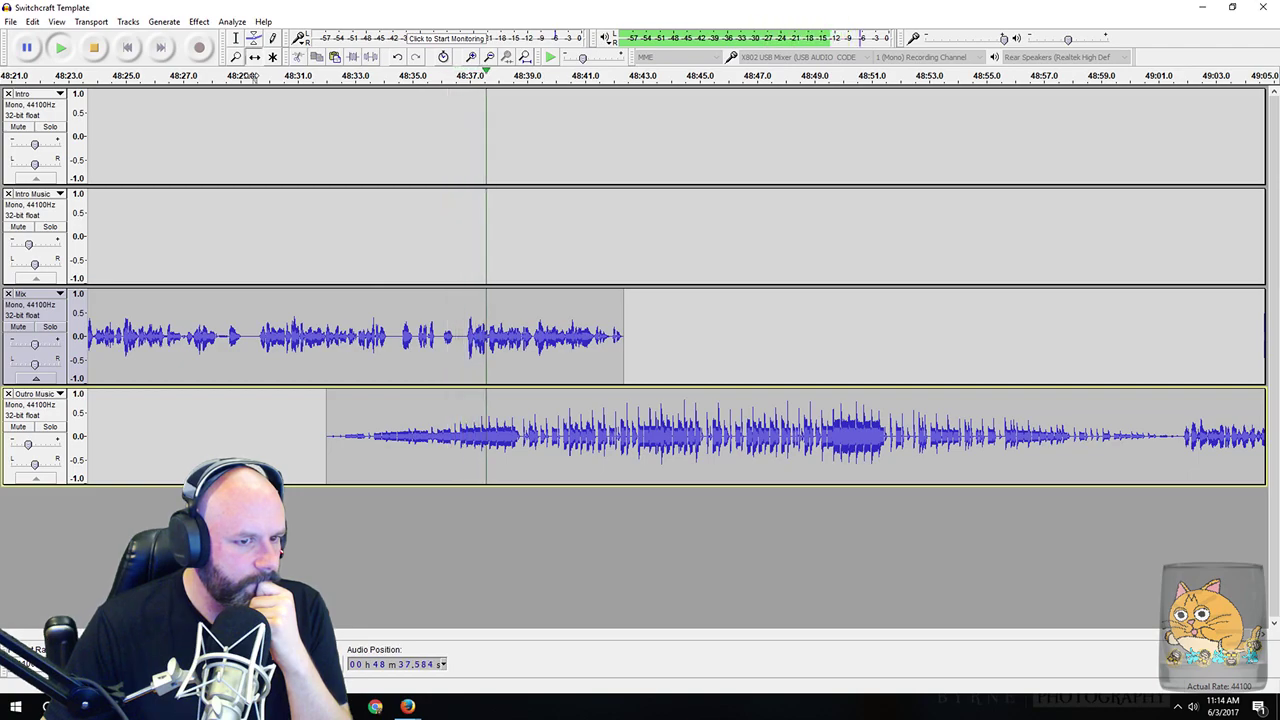
key("space")
left_click_drag(507, 436, 620, 435)
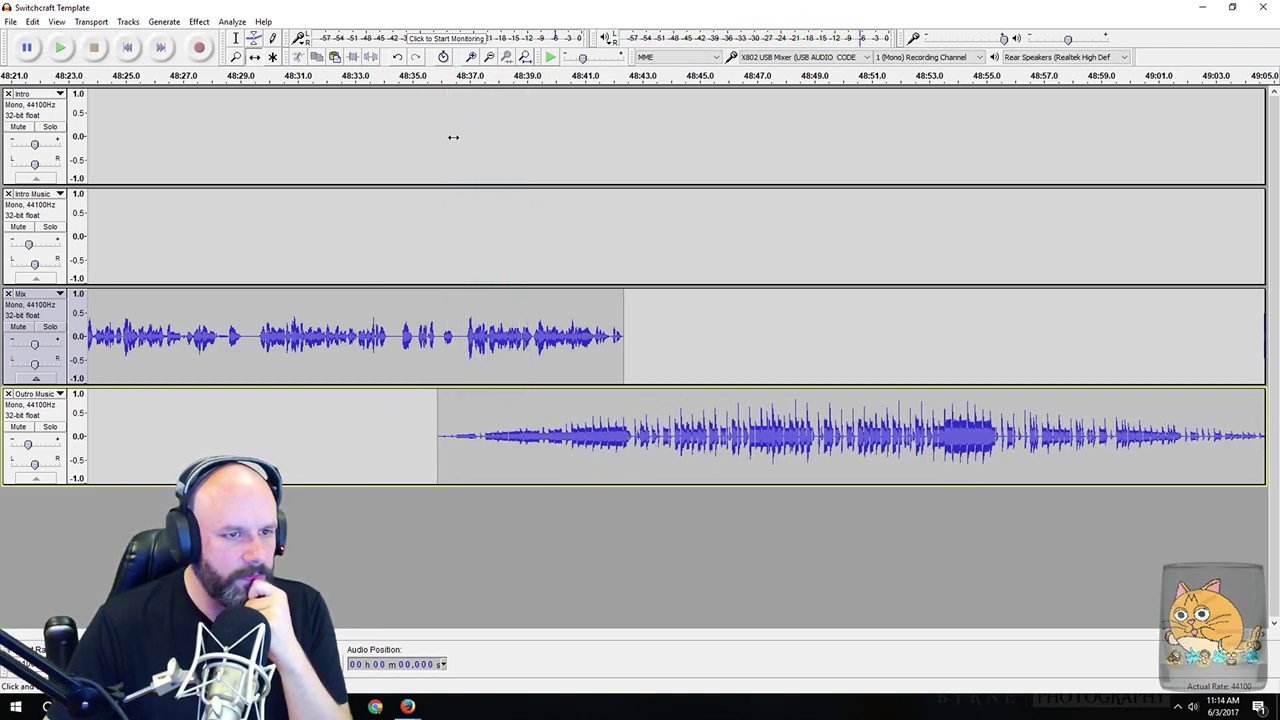
left_click(425, 70)
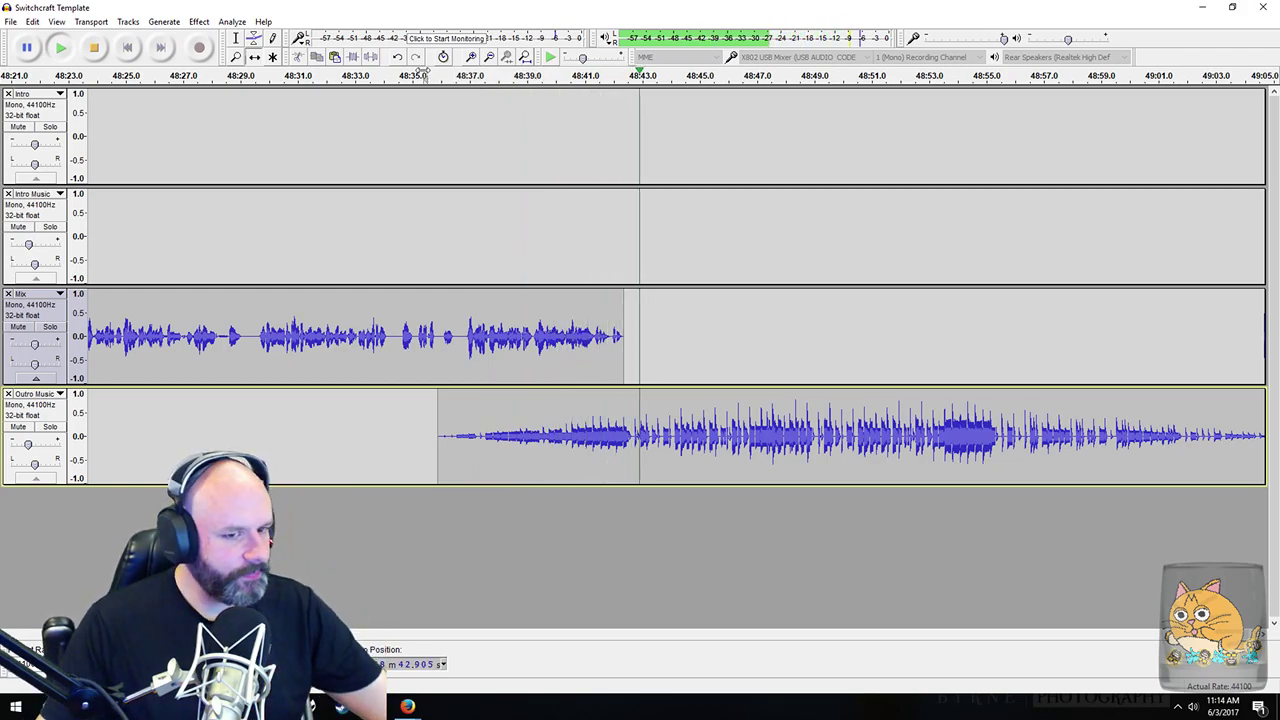
scroll(511, 237, "down", 2, "ctrl")
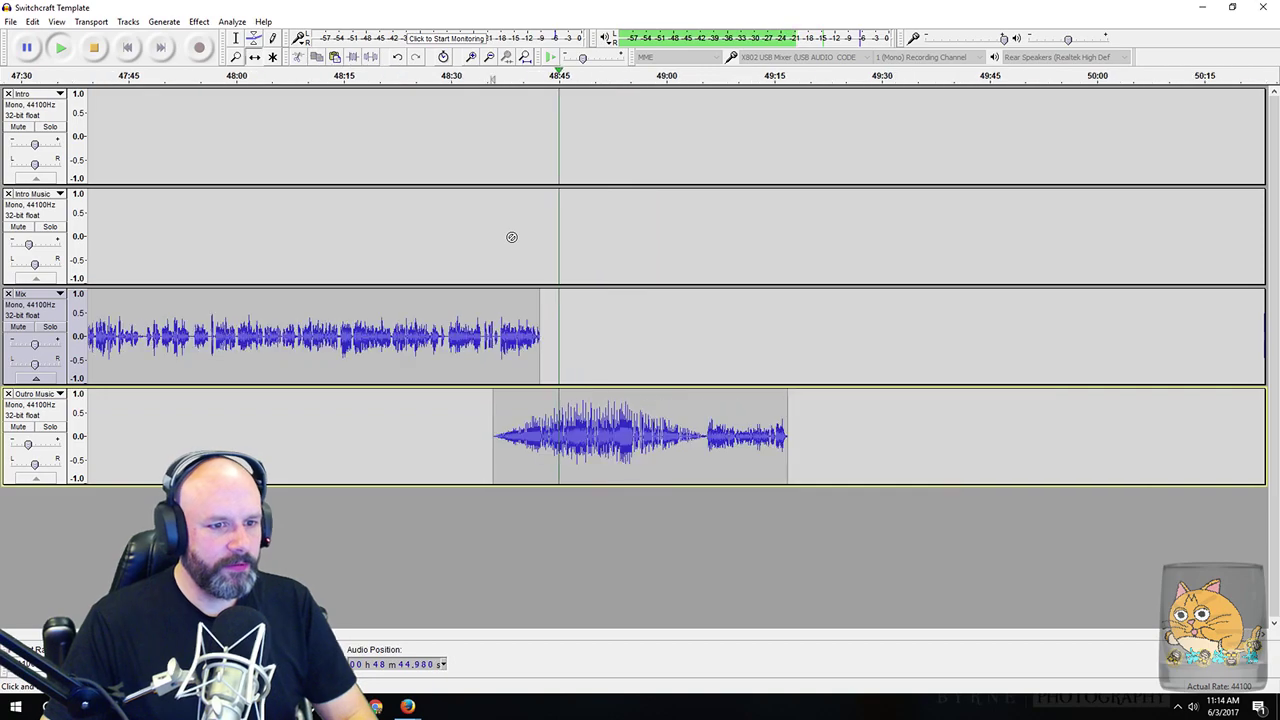
scroll(540, 245, "left", 3)
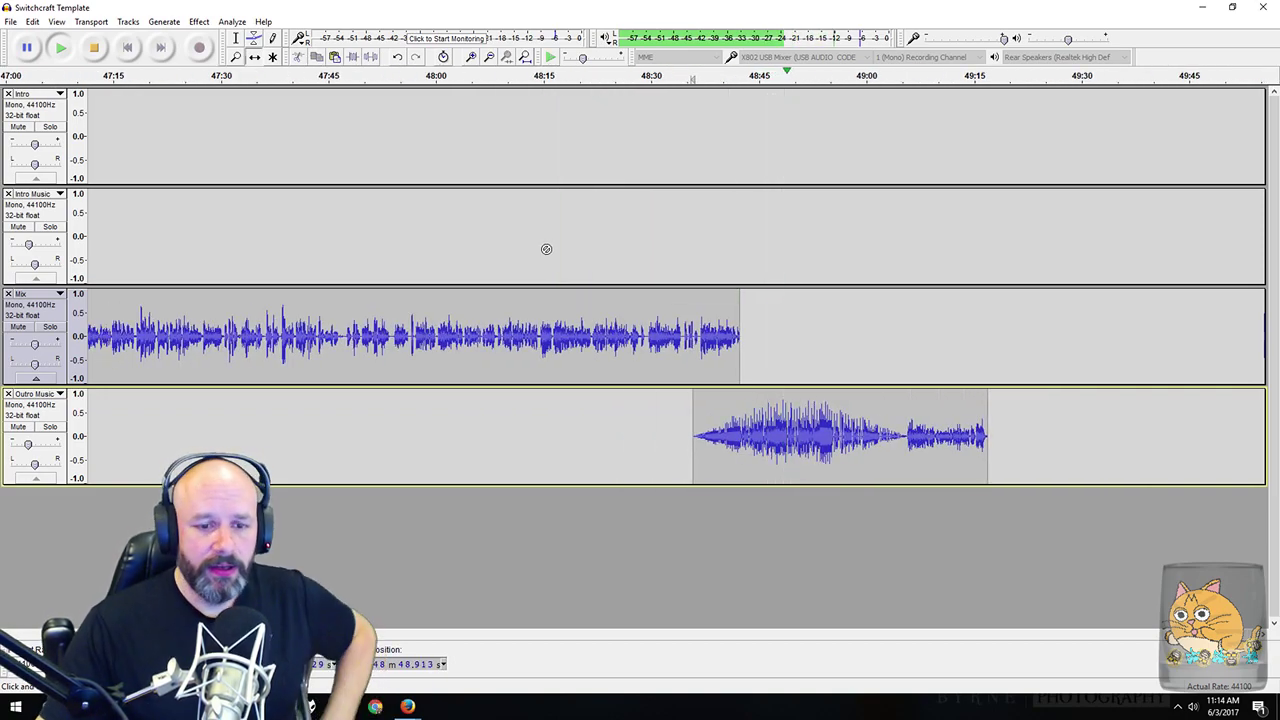
left_click(92, 48)
Step: Save the project and start an audio export of it
left_click(10, 21)
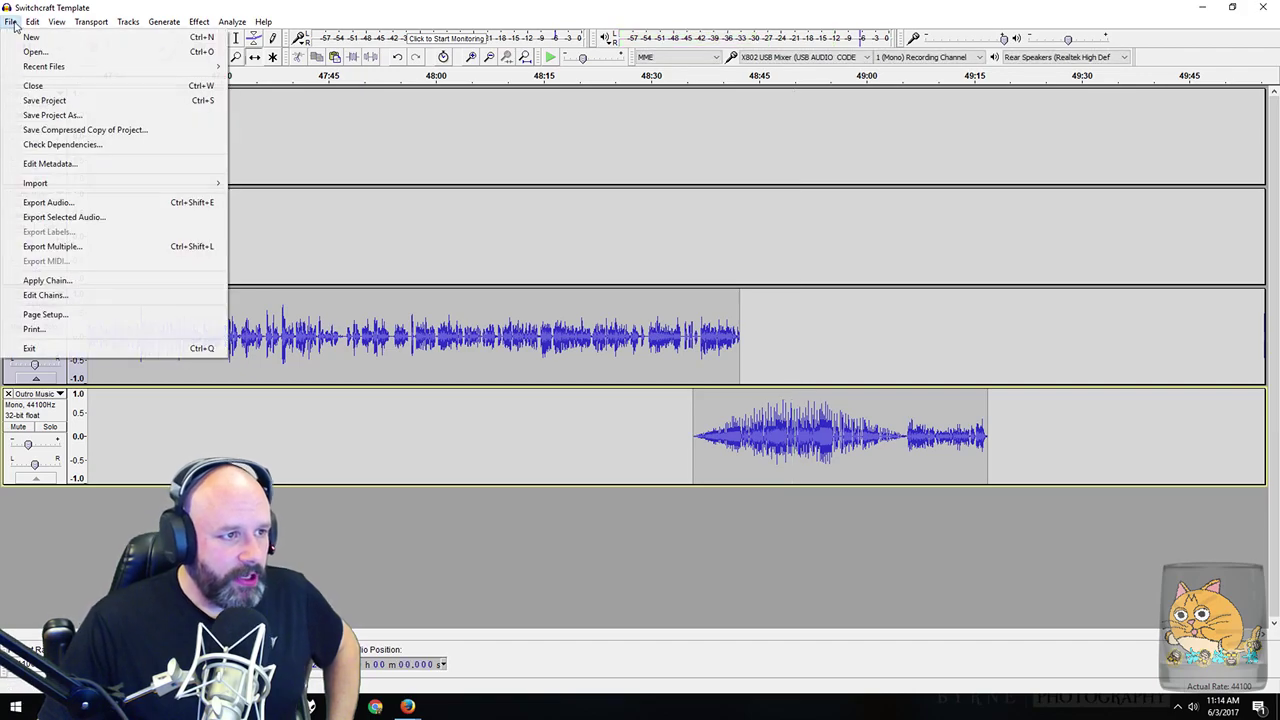
left_click(54, 101)
left_click(12, 21)
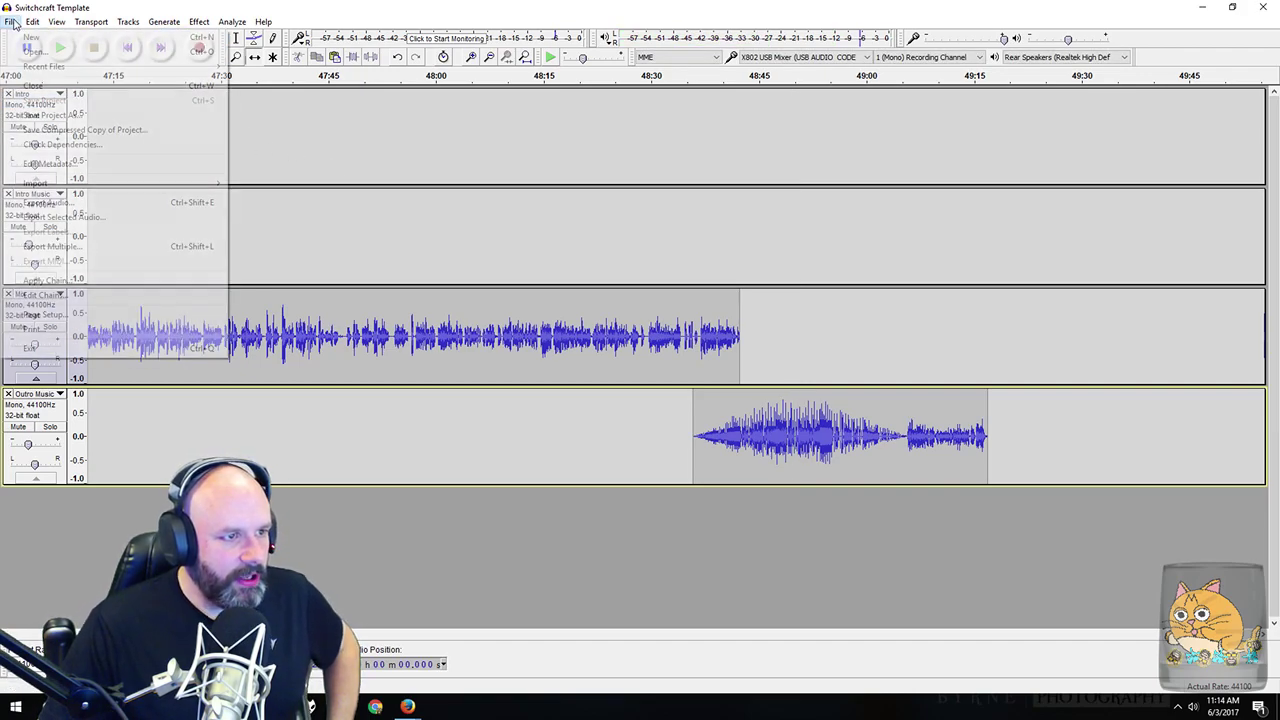
left_click(48, 203)
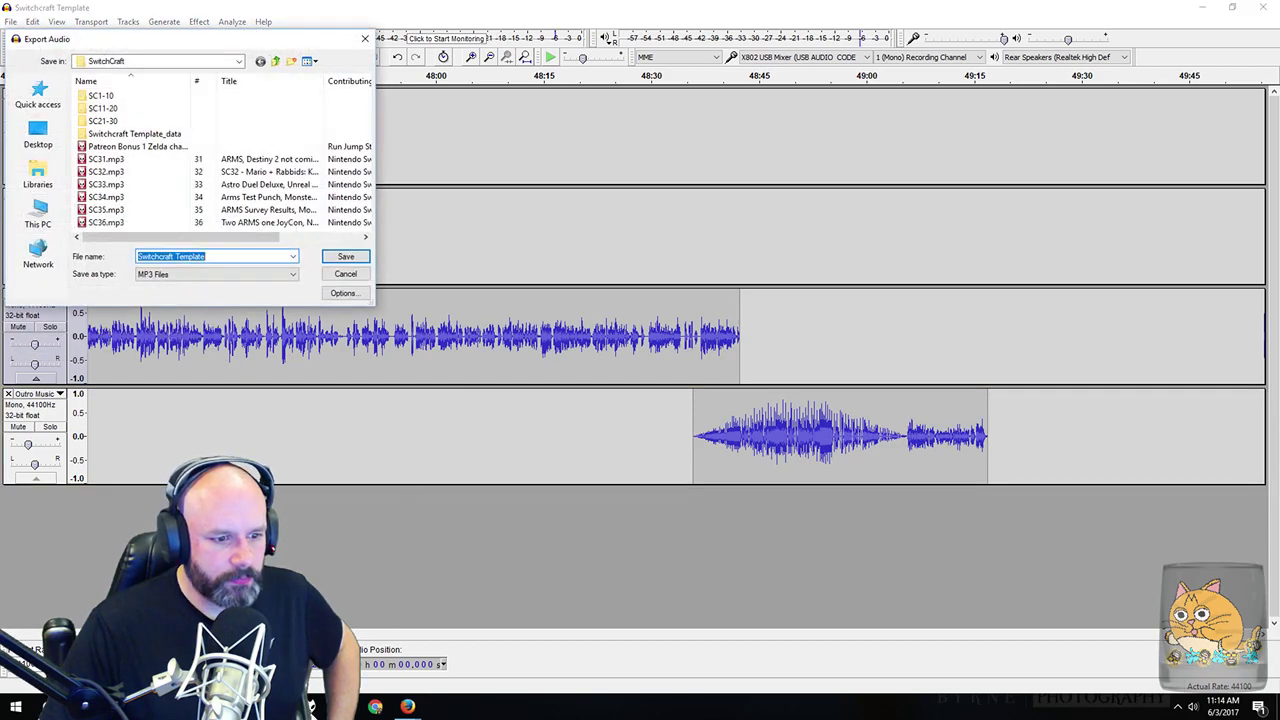
Step: Export the episode as an MP3 file named SC37 in the SwitchCraft folder, accepting the mixdown to mono
mouse_move(405, 707)
mouse_move(450, 680)
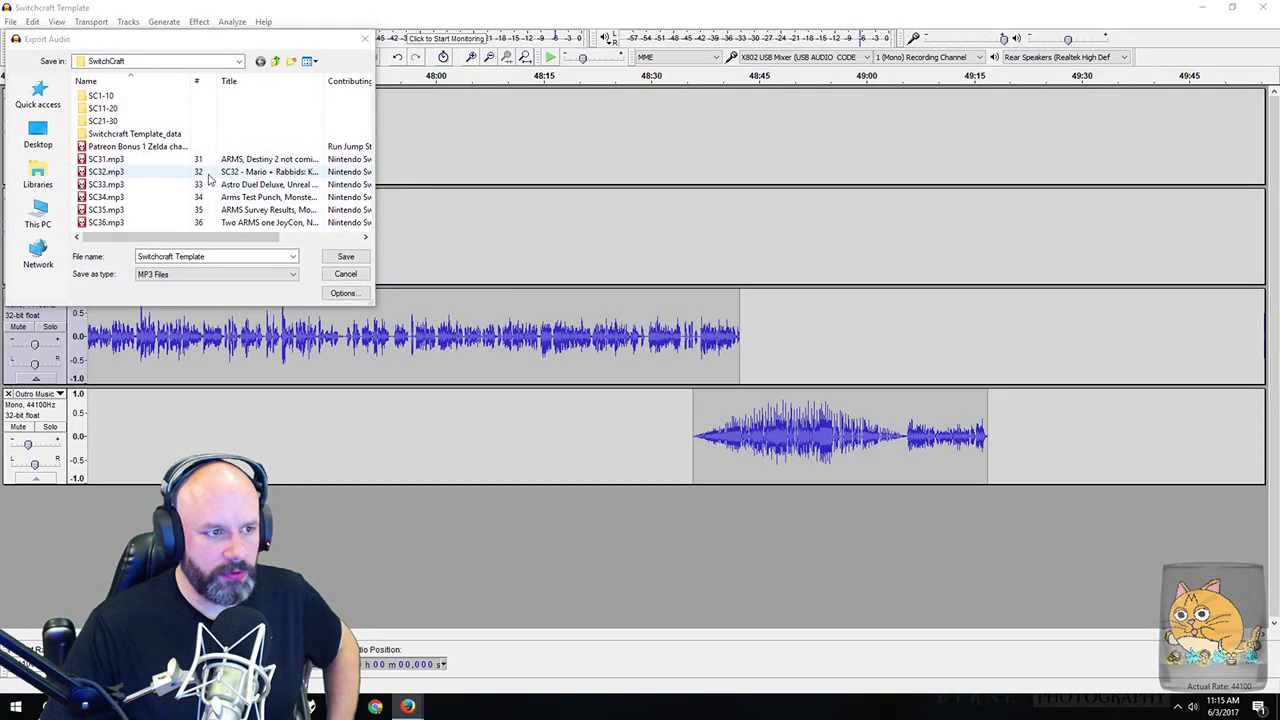
scroll(150, 200, "left", 5)
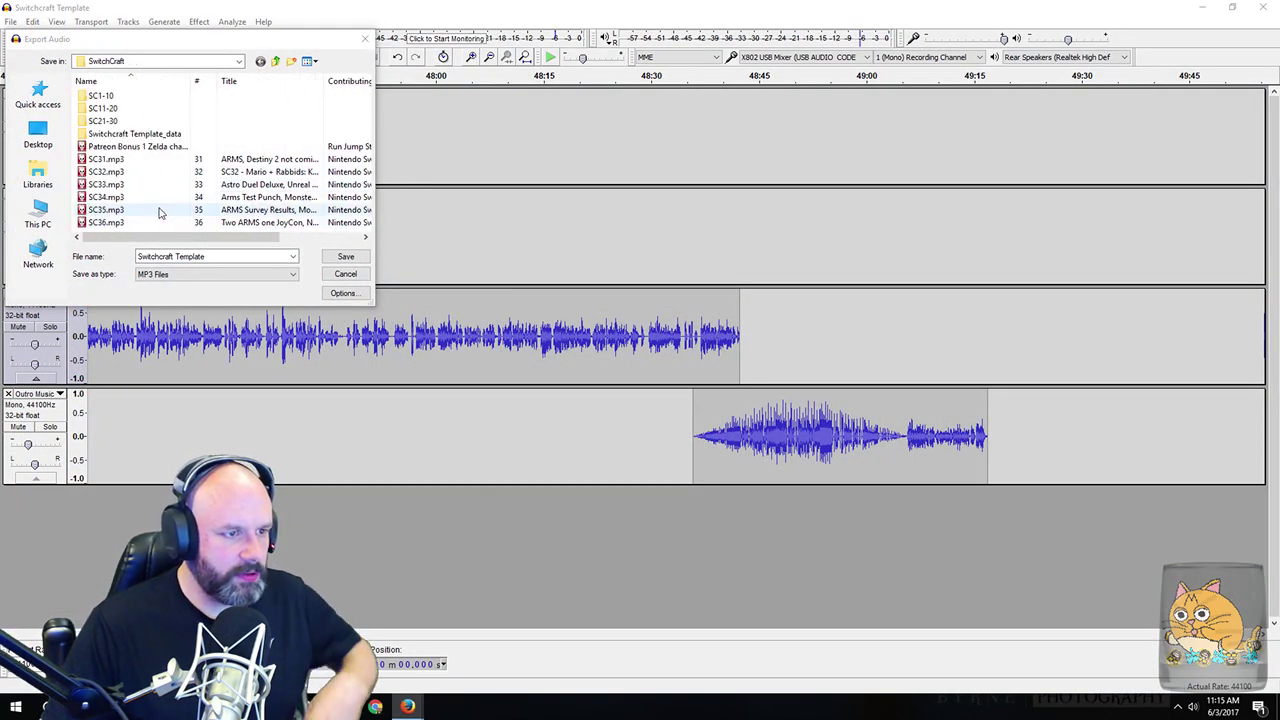
left_click(147, 241)
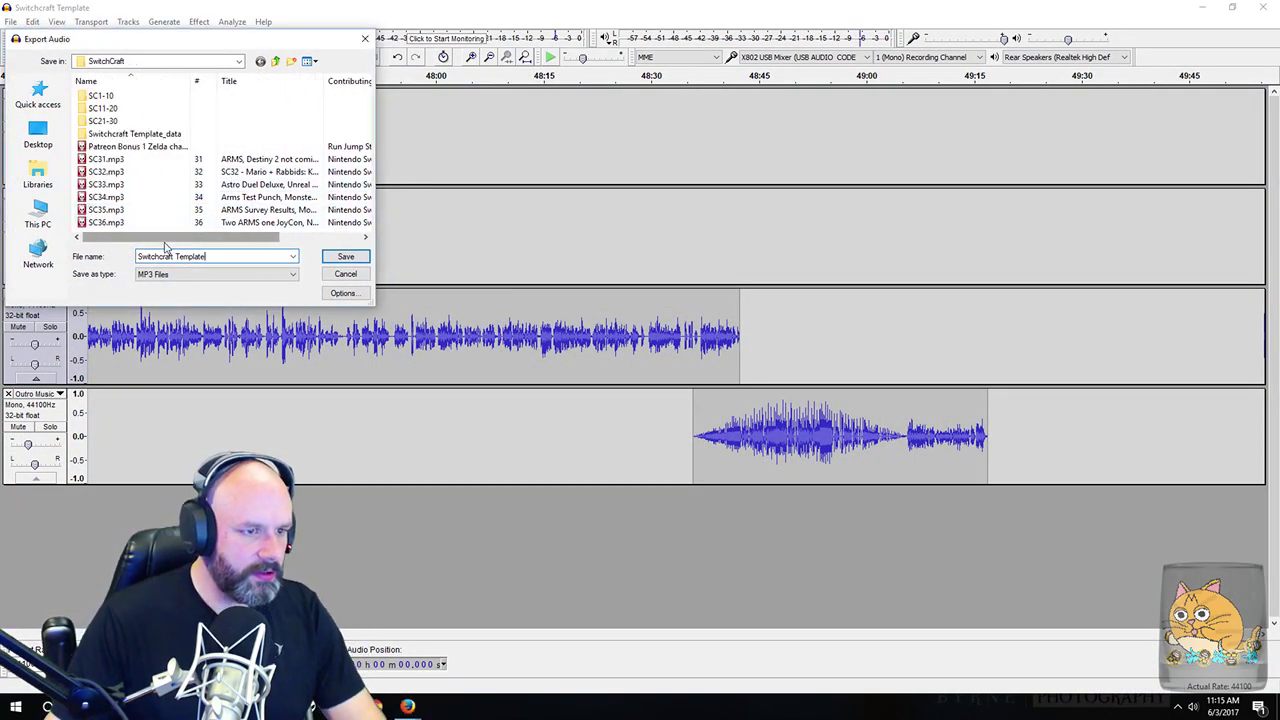
triple_click(166, 256)
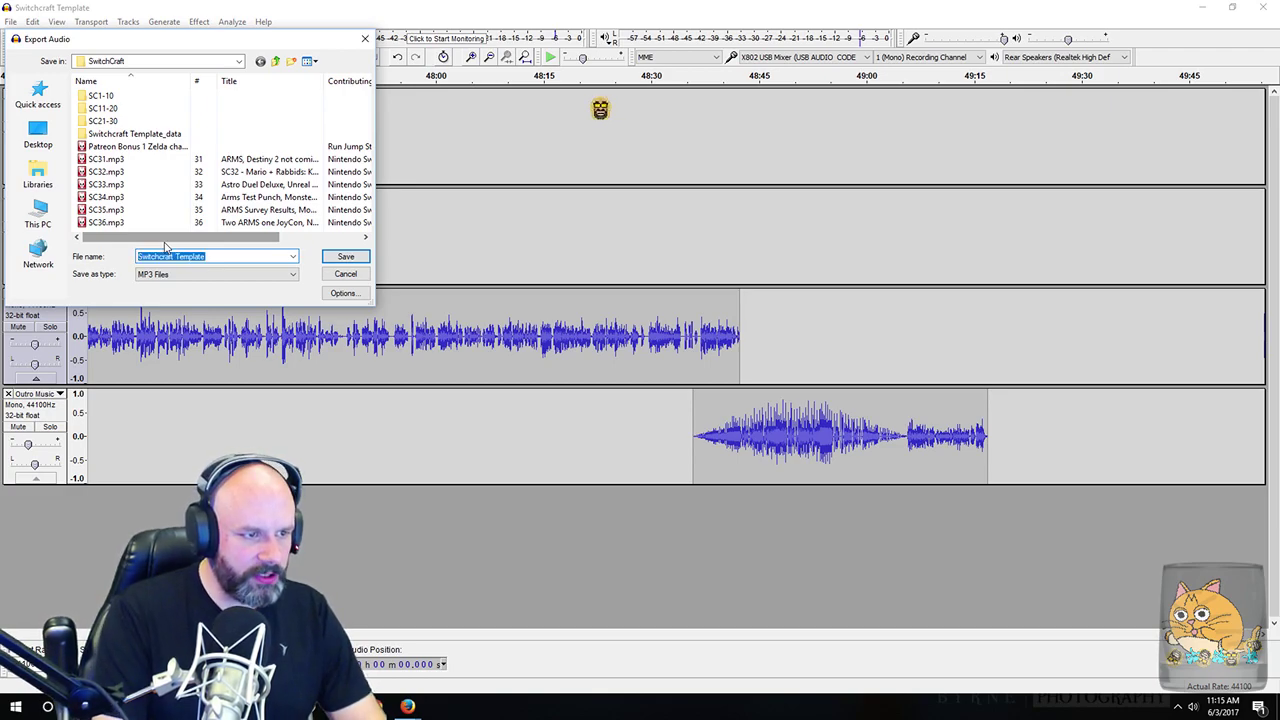
type("/S")
key("BackSpace")
key("BackSpace")
type("SC")
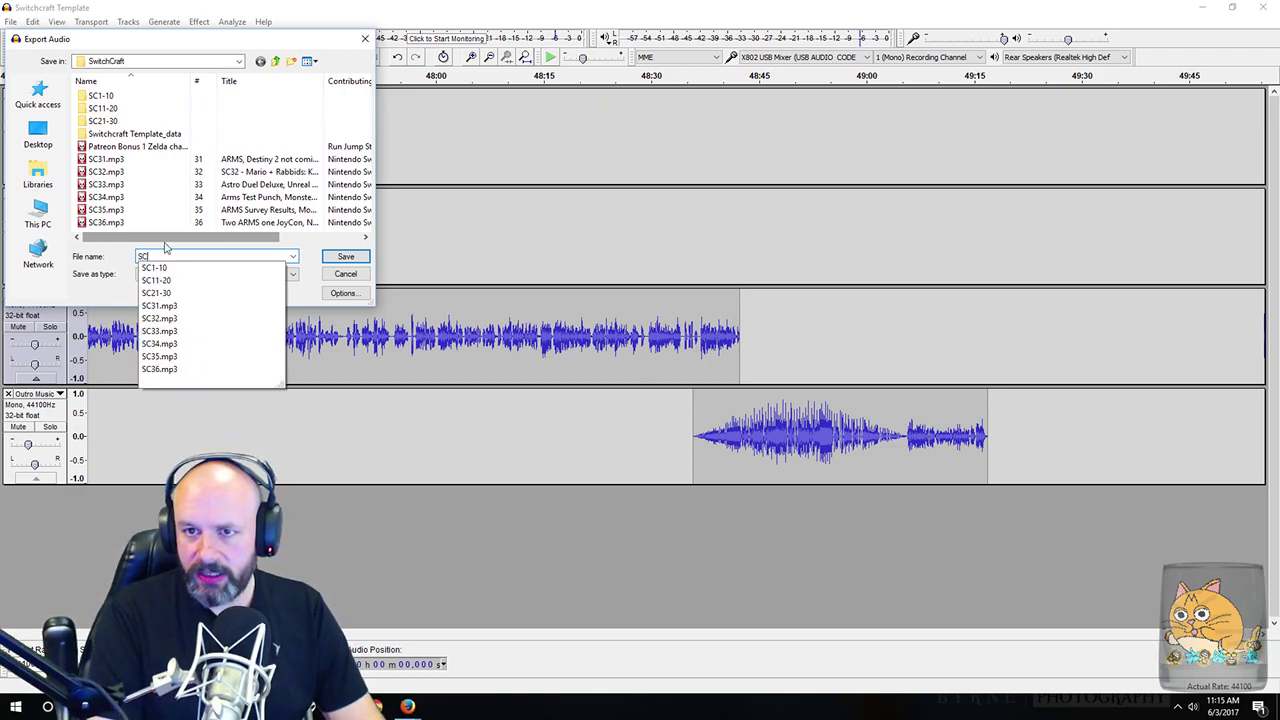
type("37")
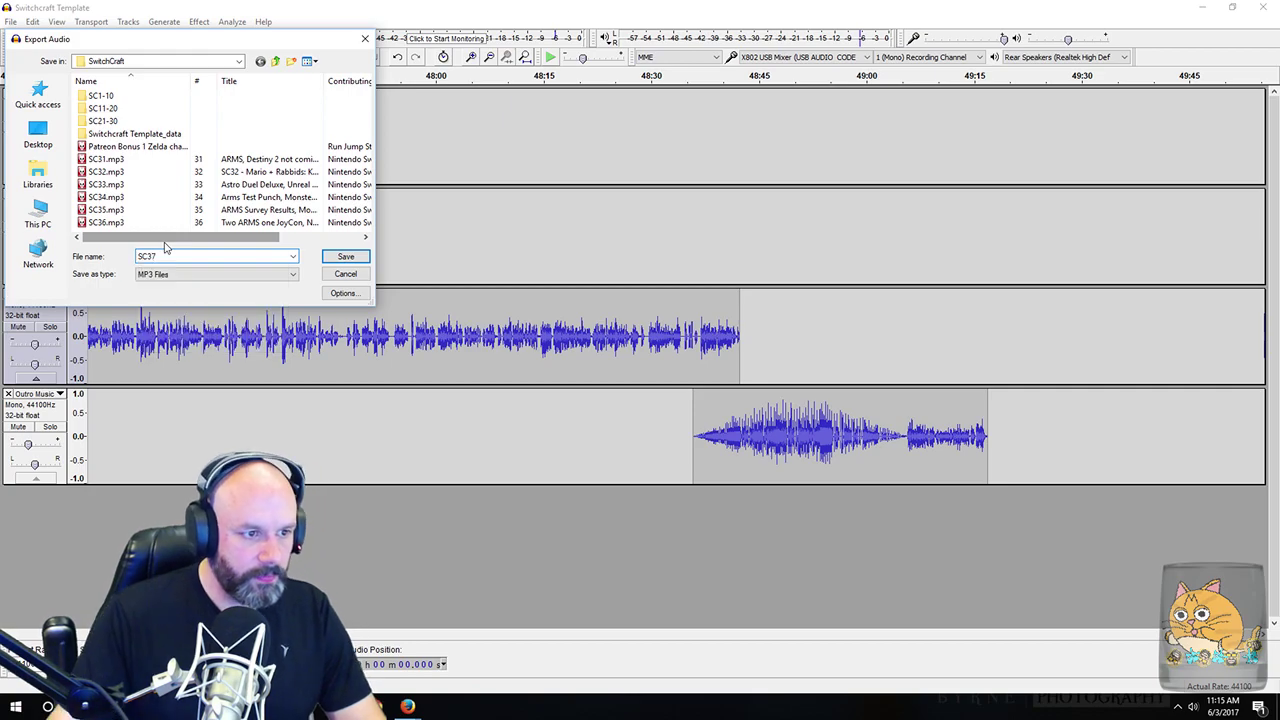
left_click(343, 258)
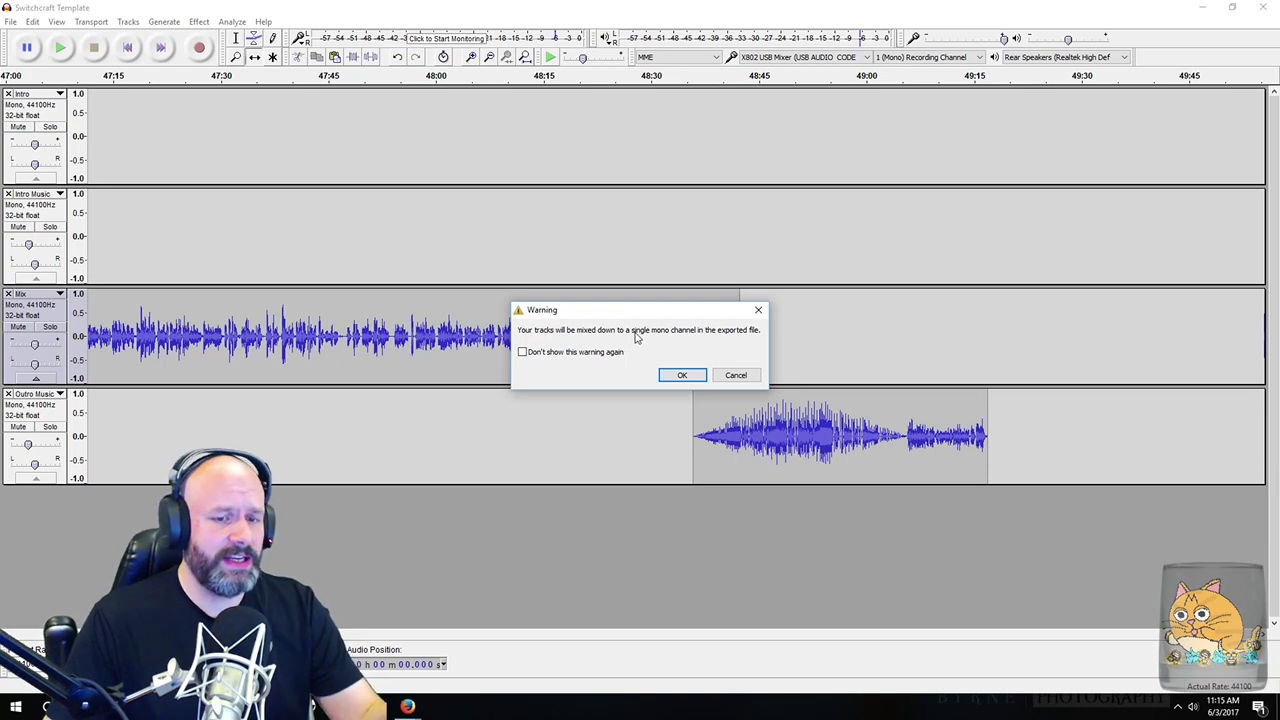
left_click(683, 376)
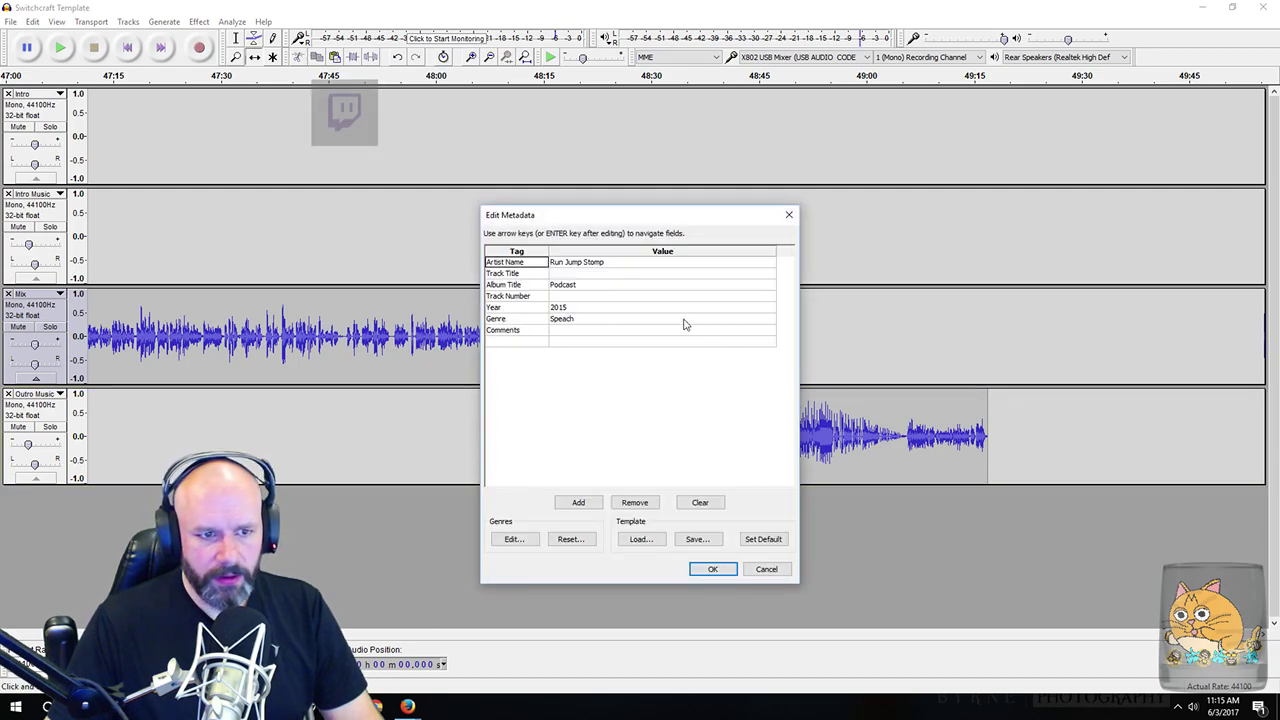
Step: Set the Track Title metadata to "SC37 - Nintendo Switch Online, ARMS, Splatoon Tournaments"
left_click(601, 276)
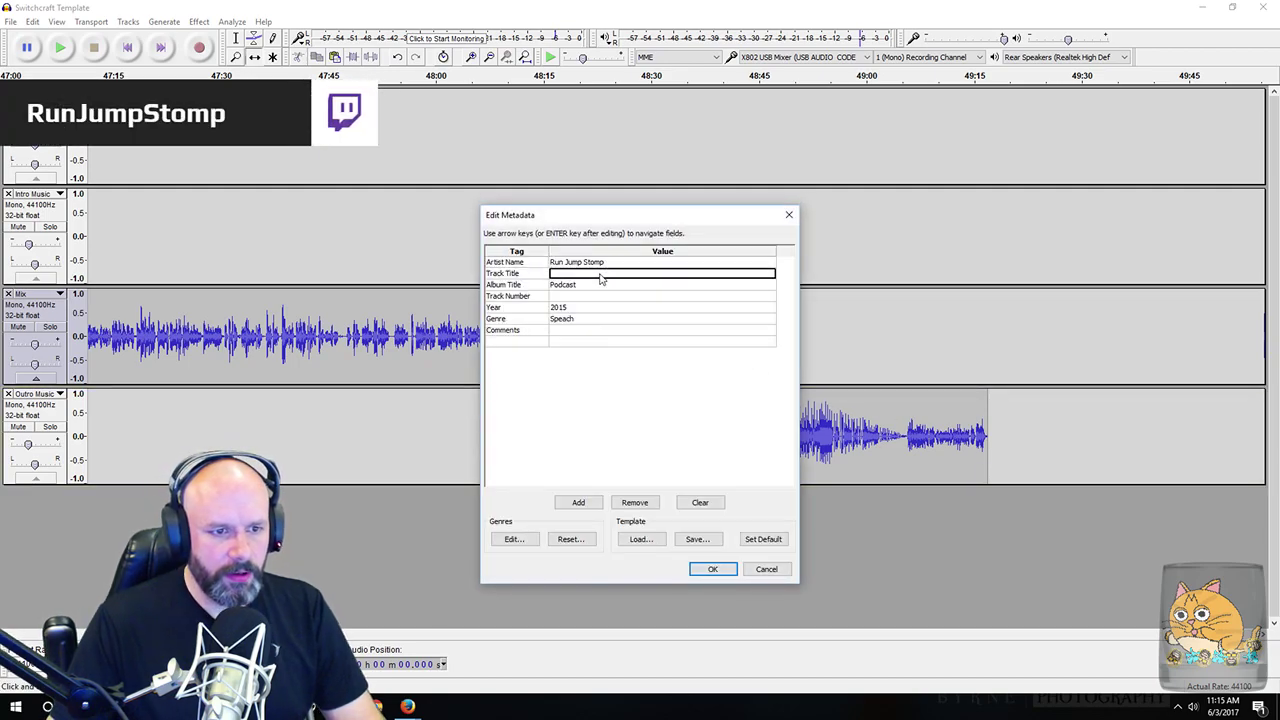
type("SC")
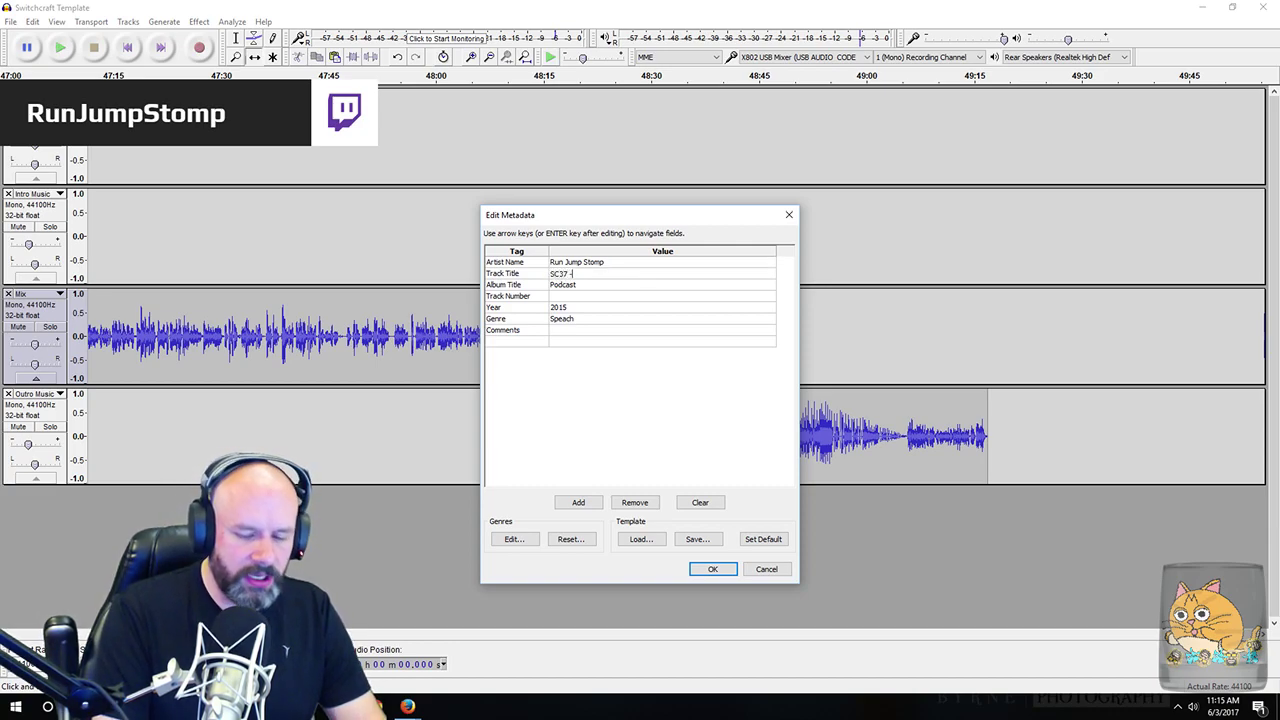
type("37 -")
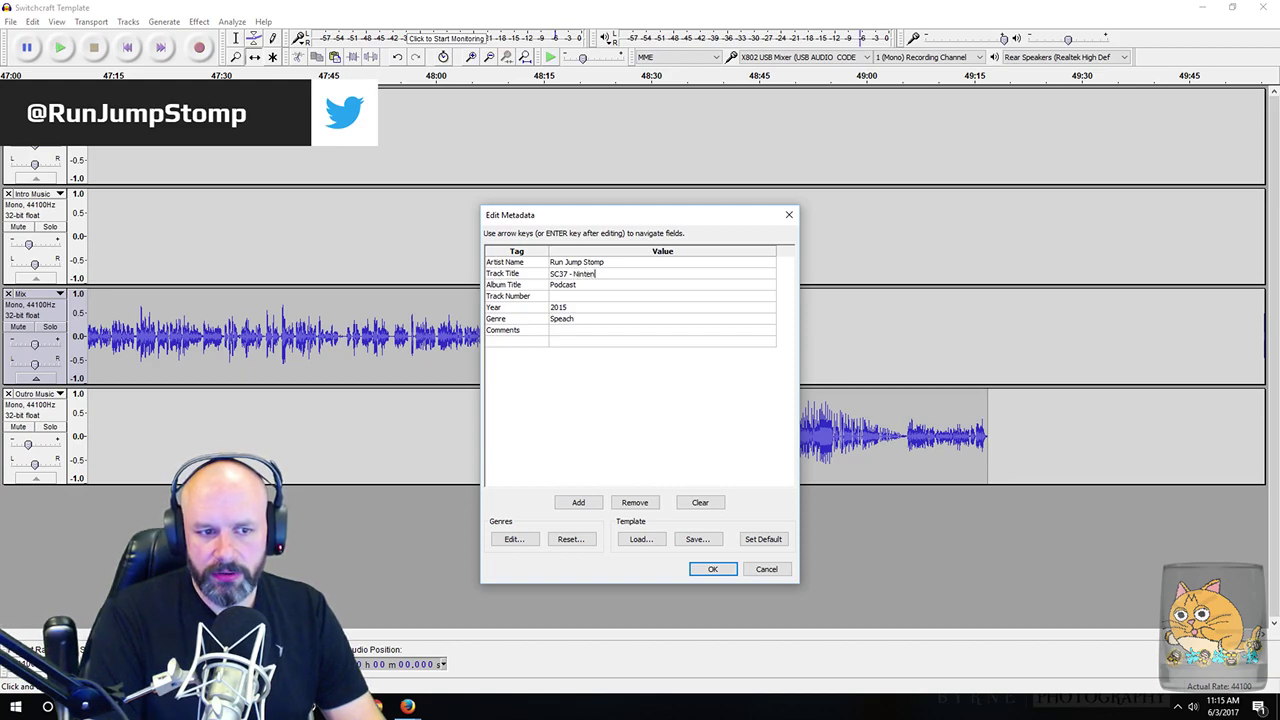
type(" Nintendo Swit")
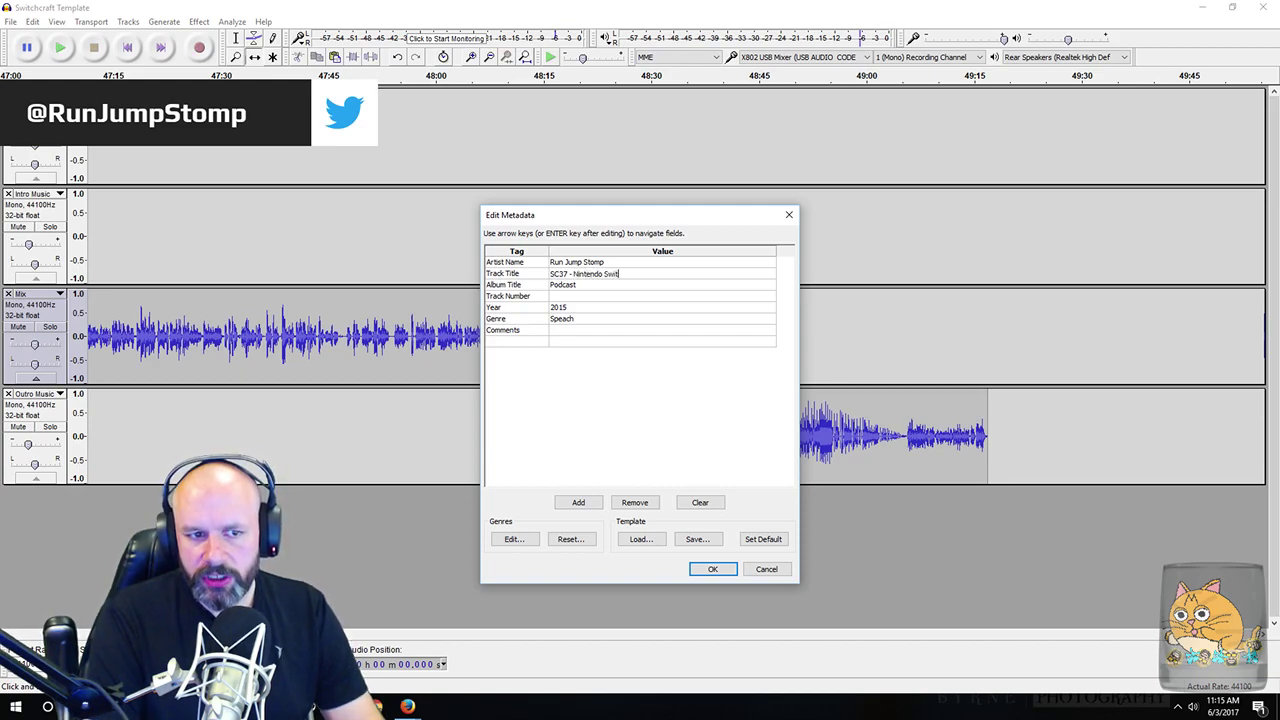
type("ch Online, ")
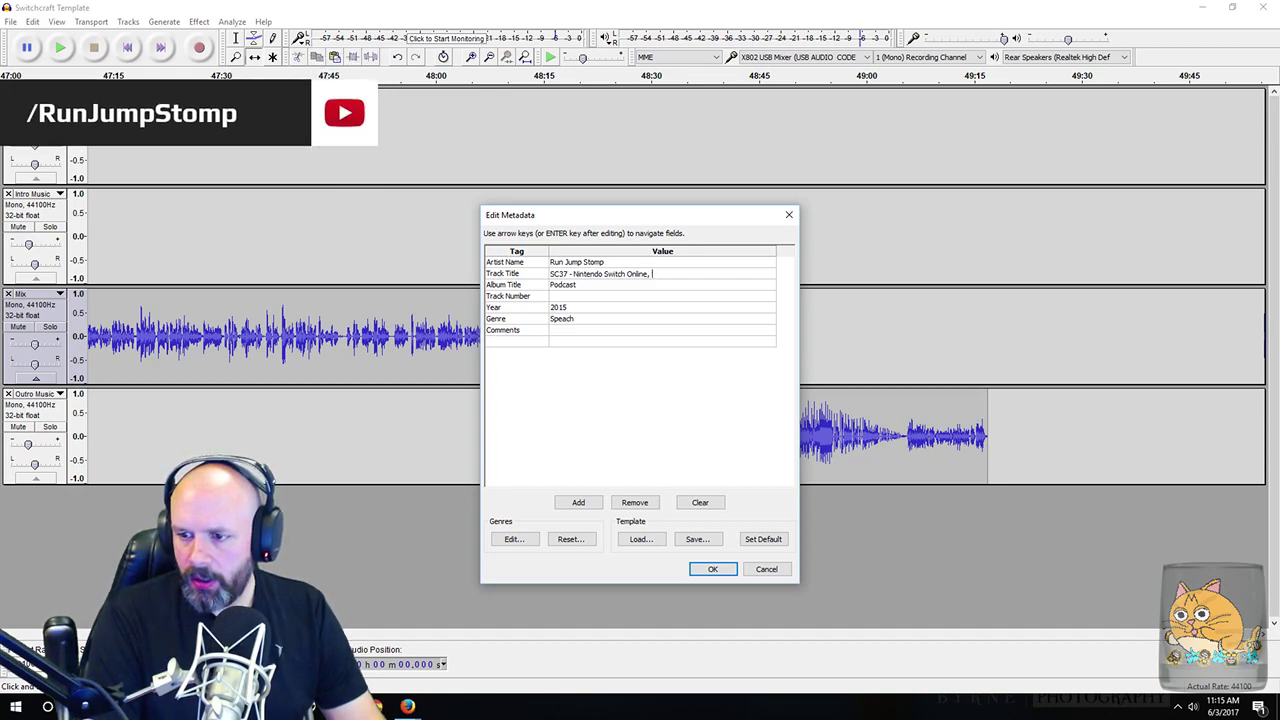
type("Ar")
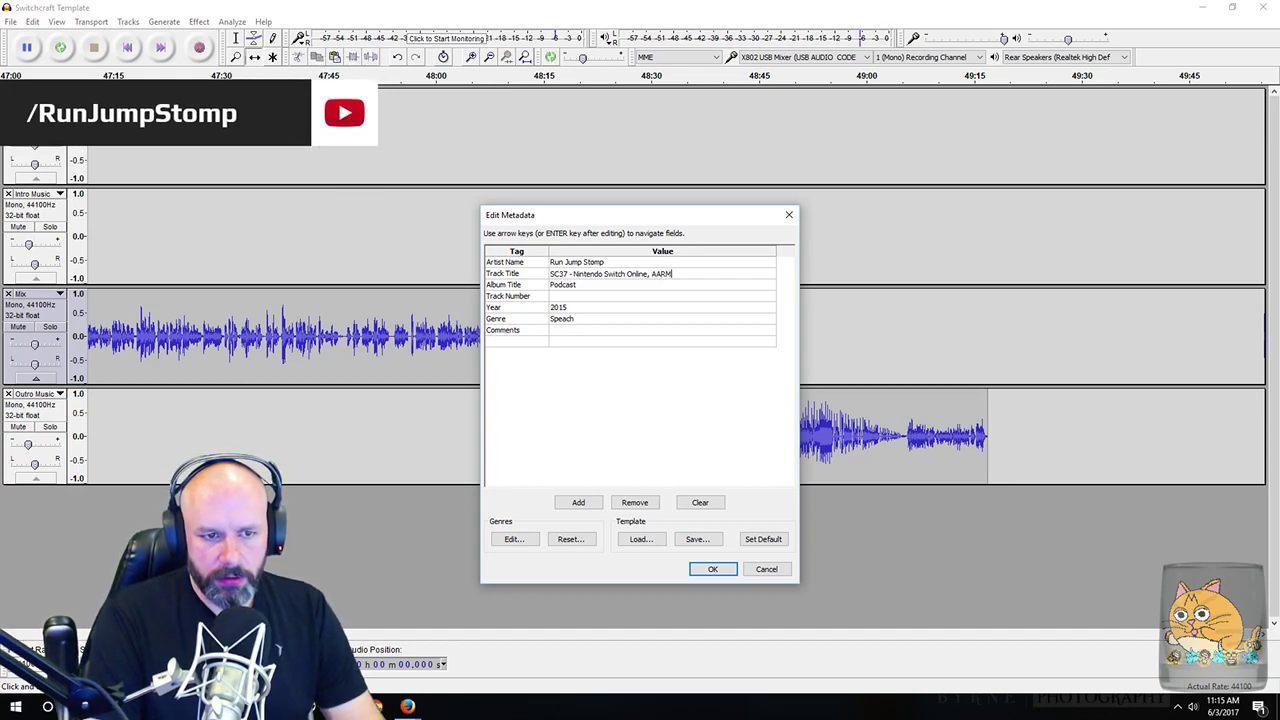
type("MS")
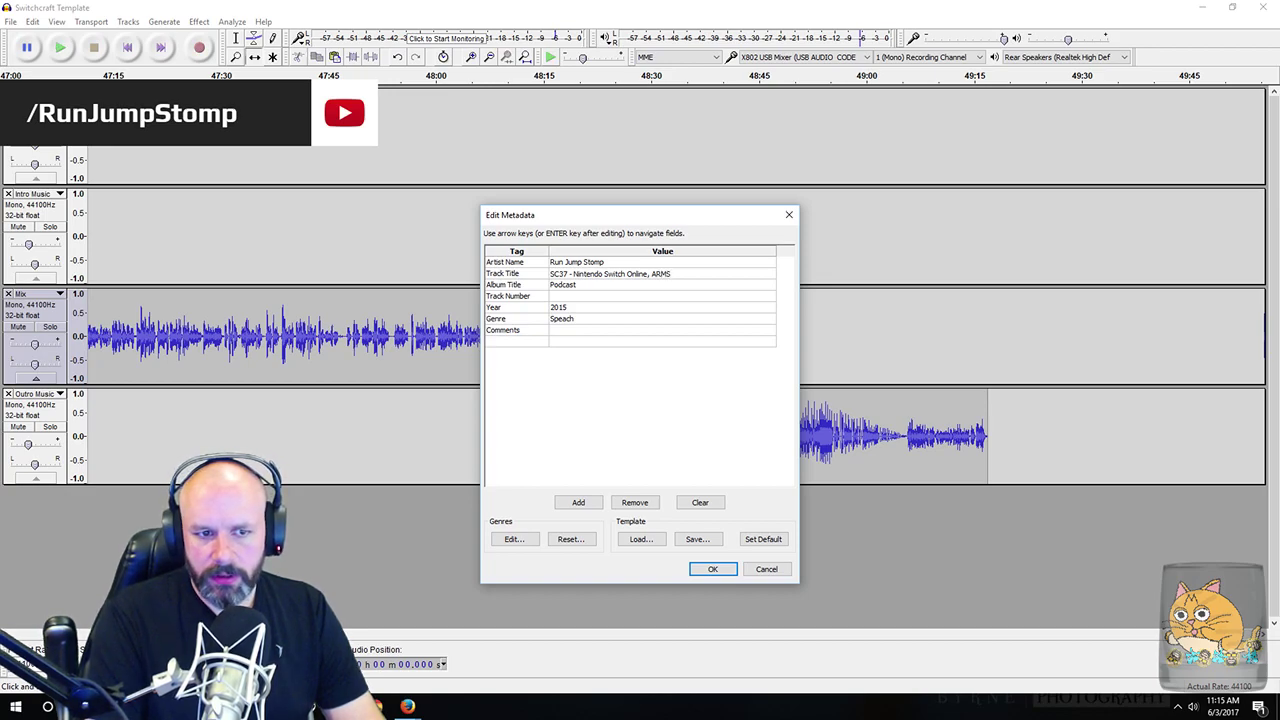
type(", ")
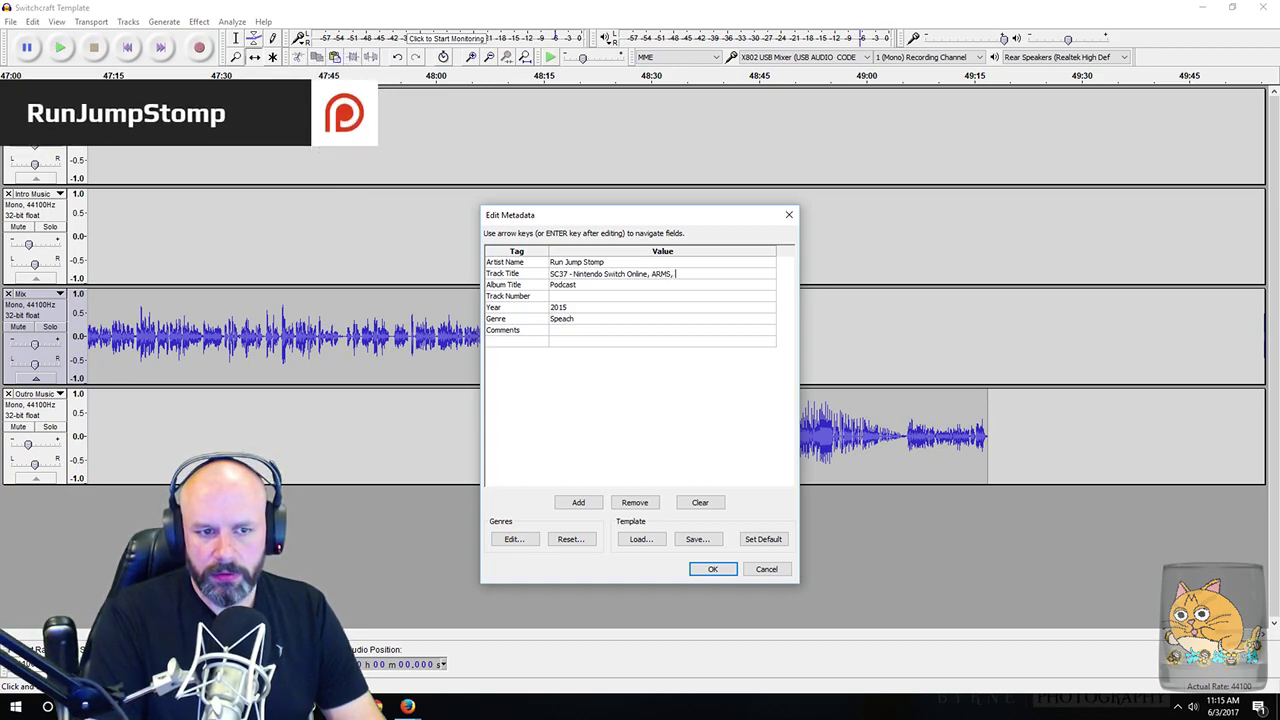
type("Splatoon Tournaments")
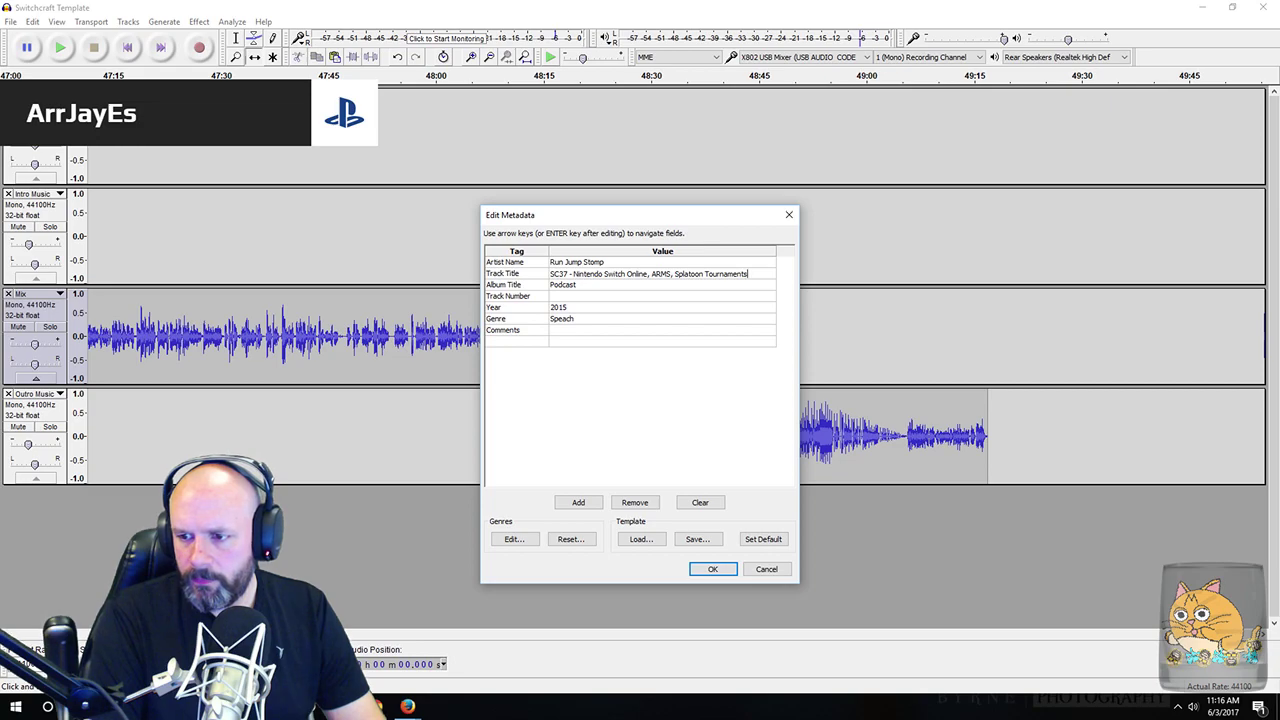
Step: Extend the Track Title metadata after "Splatoon Tournaments" with ", E3, Microsoft"
type(", E")
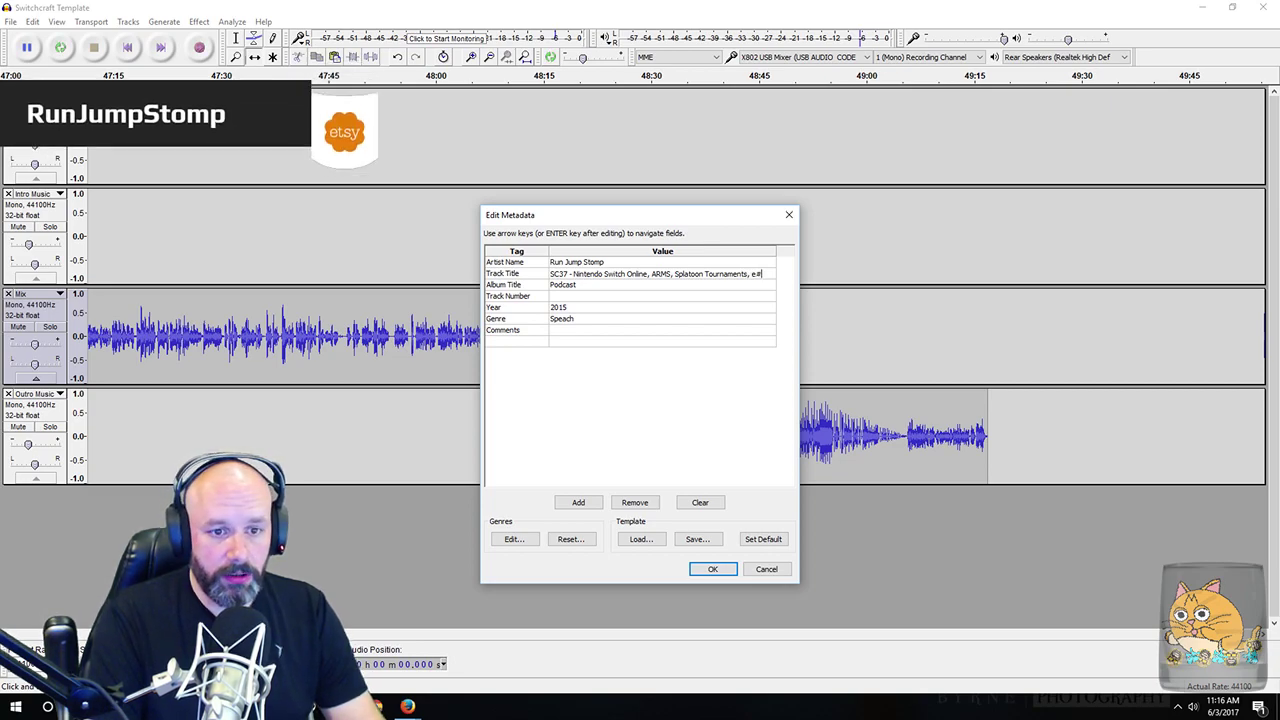
type("3")
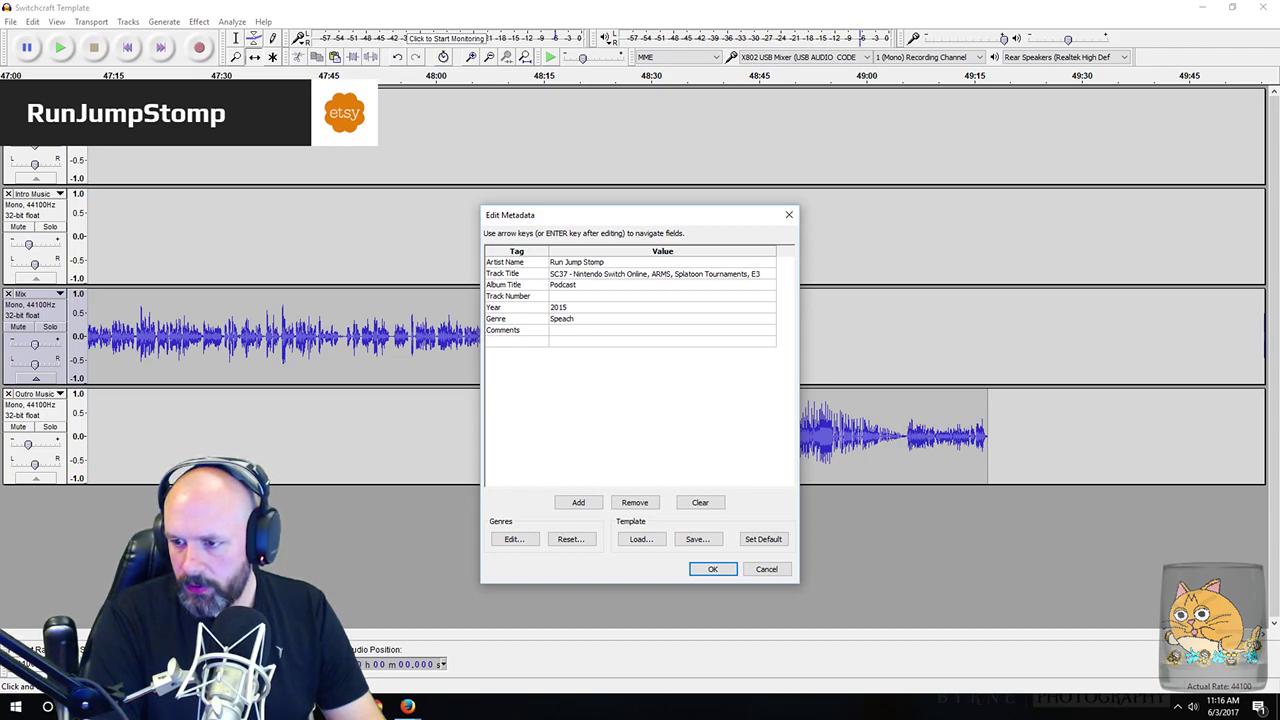
type(", Microsoft")
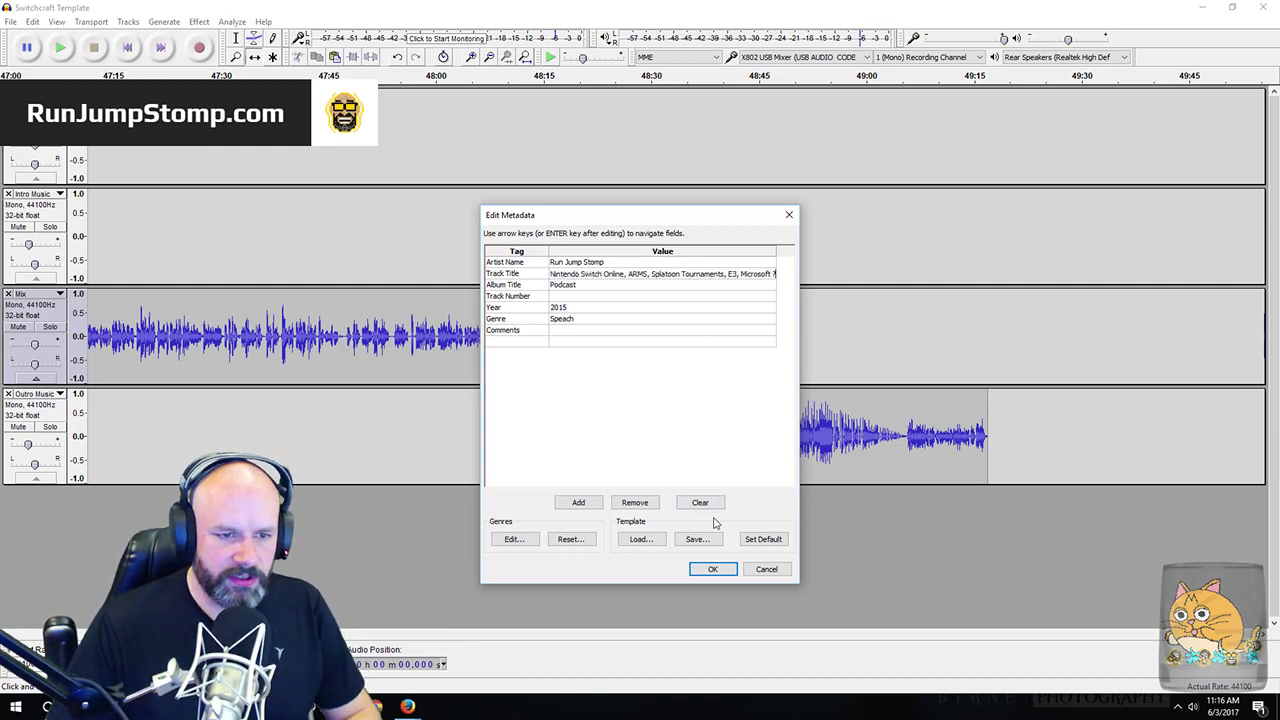
Step: Set the Year metadata to 2017 and correct the Genre to "Speech"
left_click(584, 309)
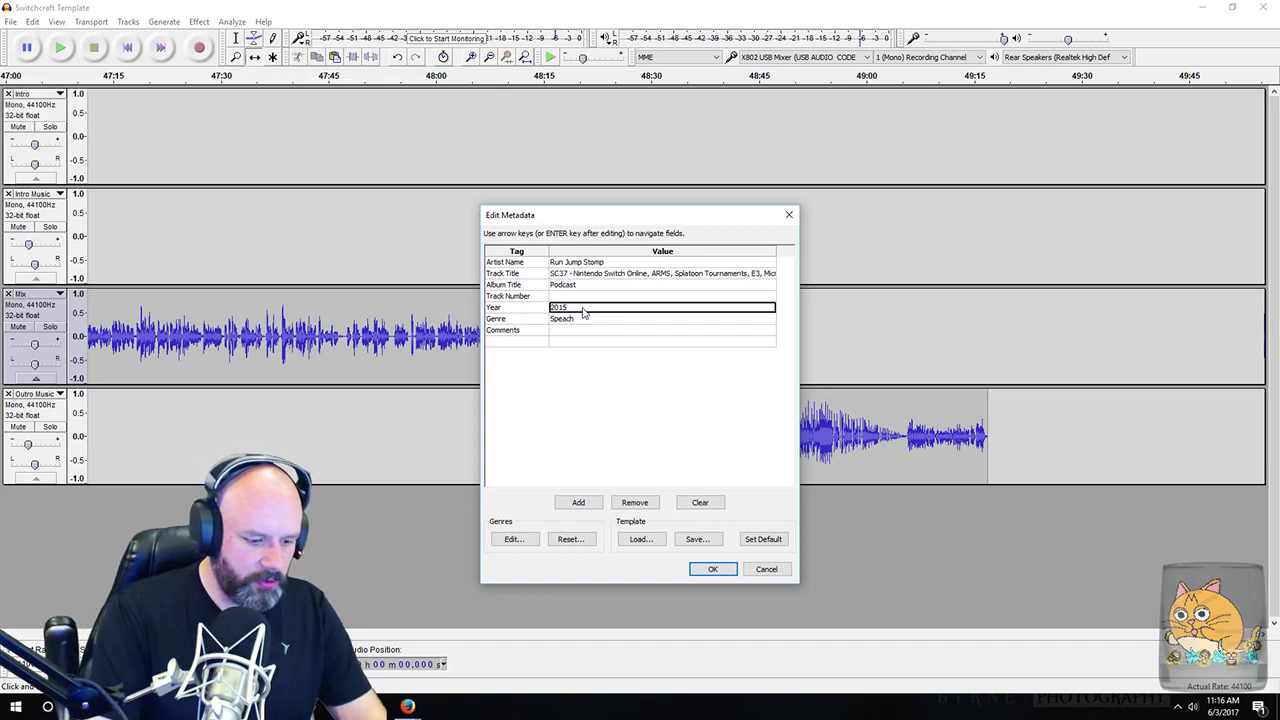
type("201")
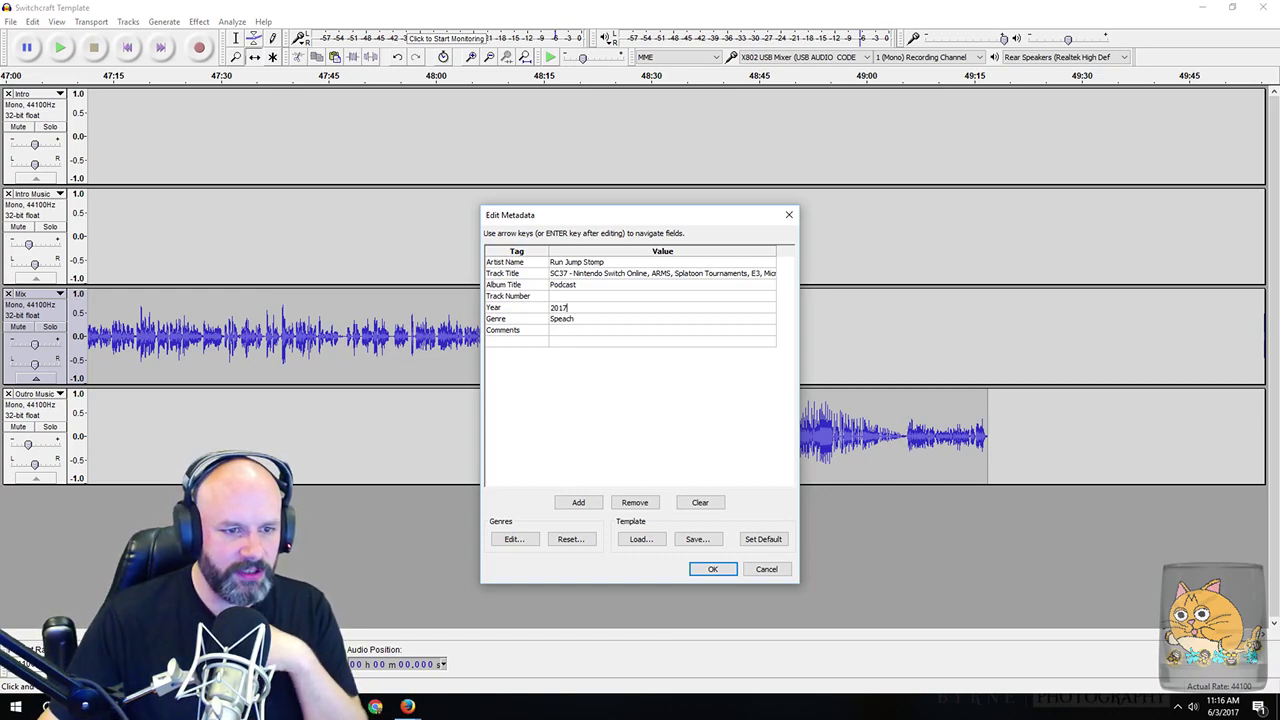
left_click(632, 319)
type("Speech")
left_click(678, 379)
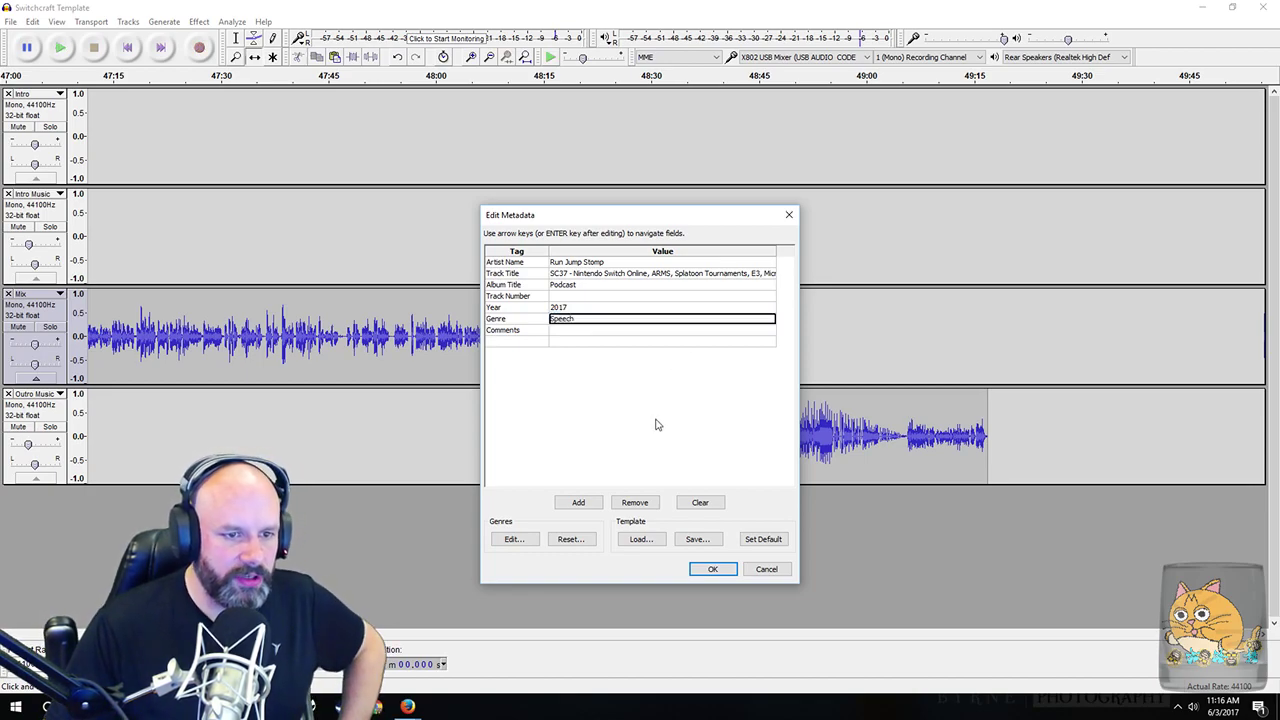
Step: Set the Track Number metadata to 37 and accept the tags to run the SC37 export
left_click(592, 298)
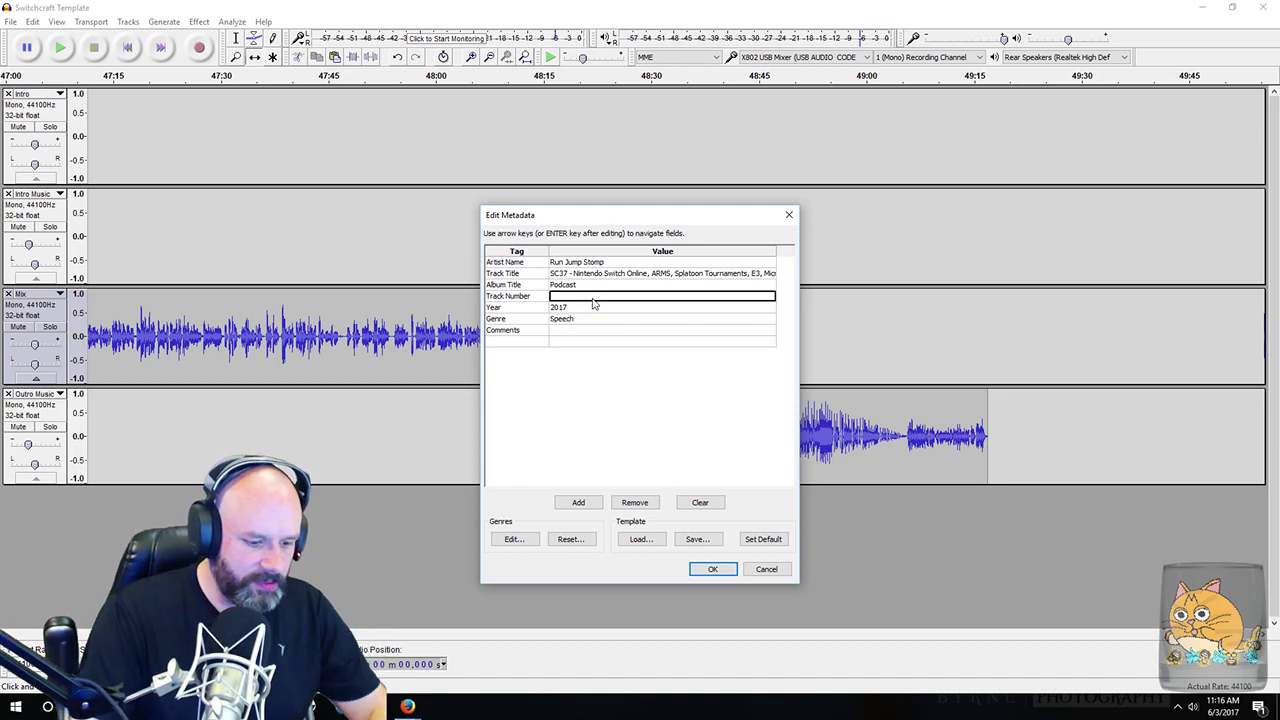
type("3")
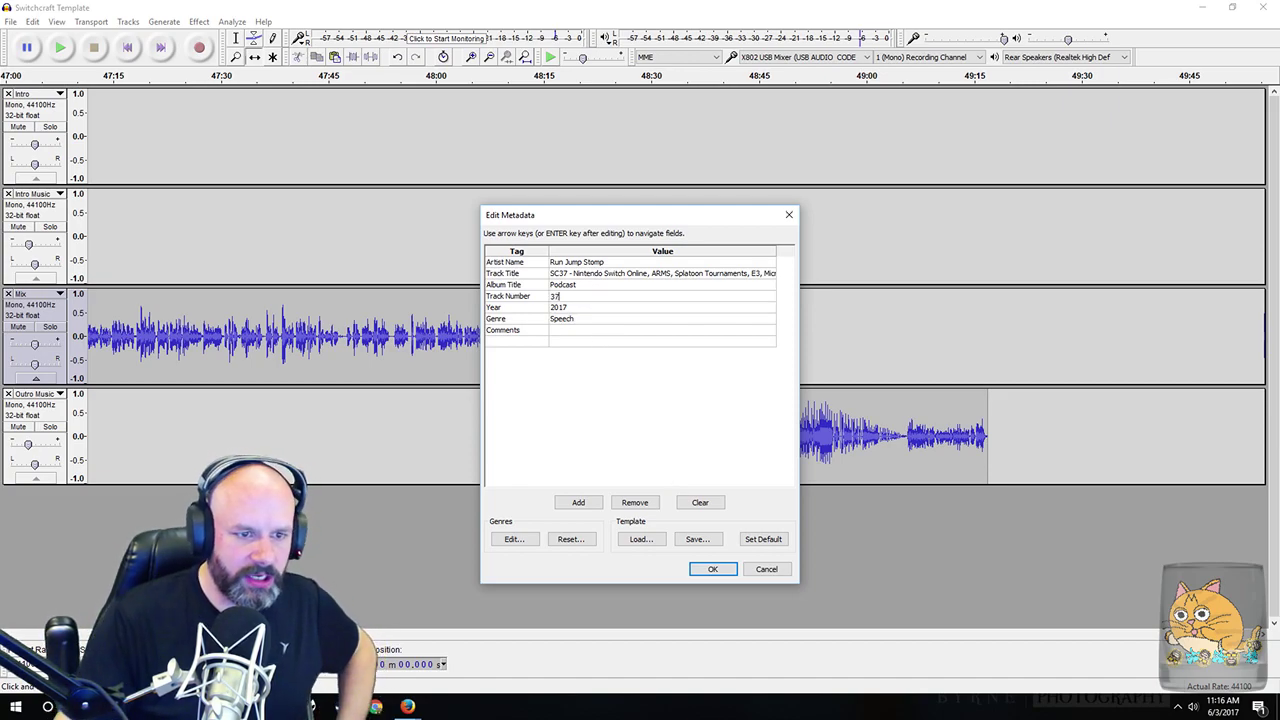
type("7")
left_click(712, 570)
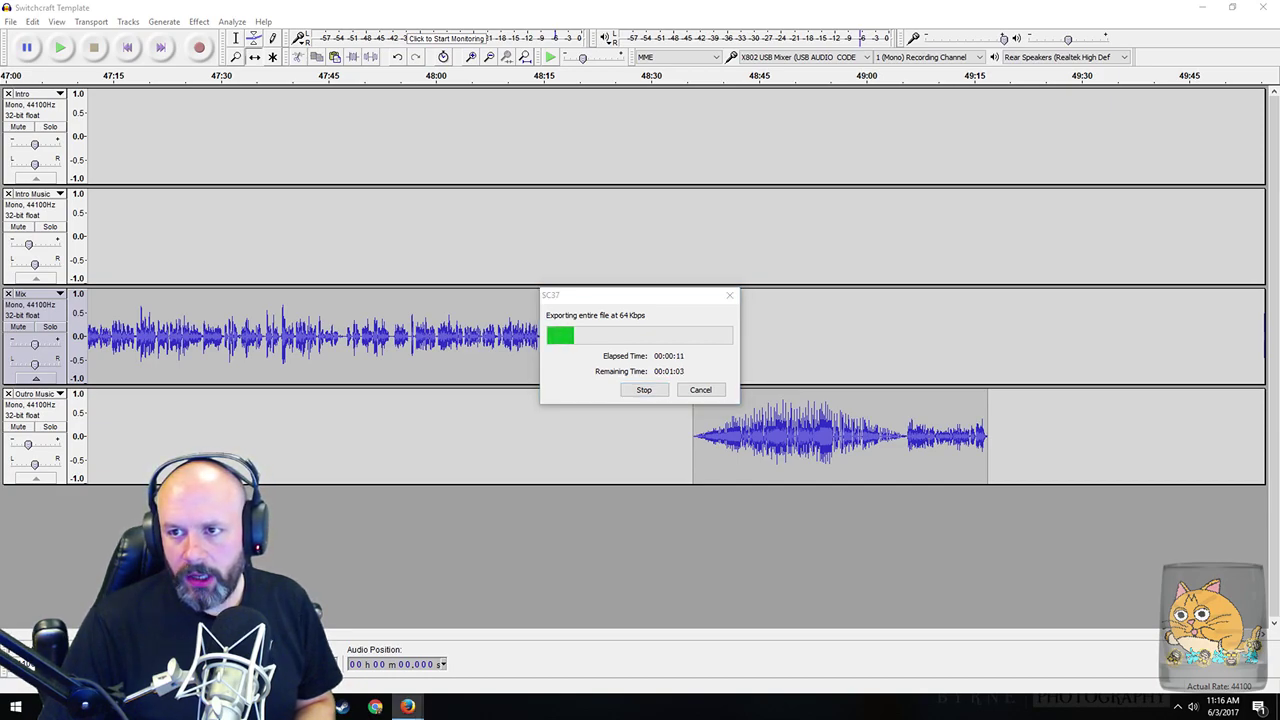
key("alt+Tab")
key("alt+Tab")
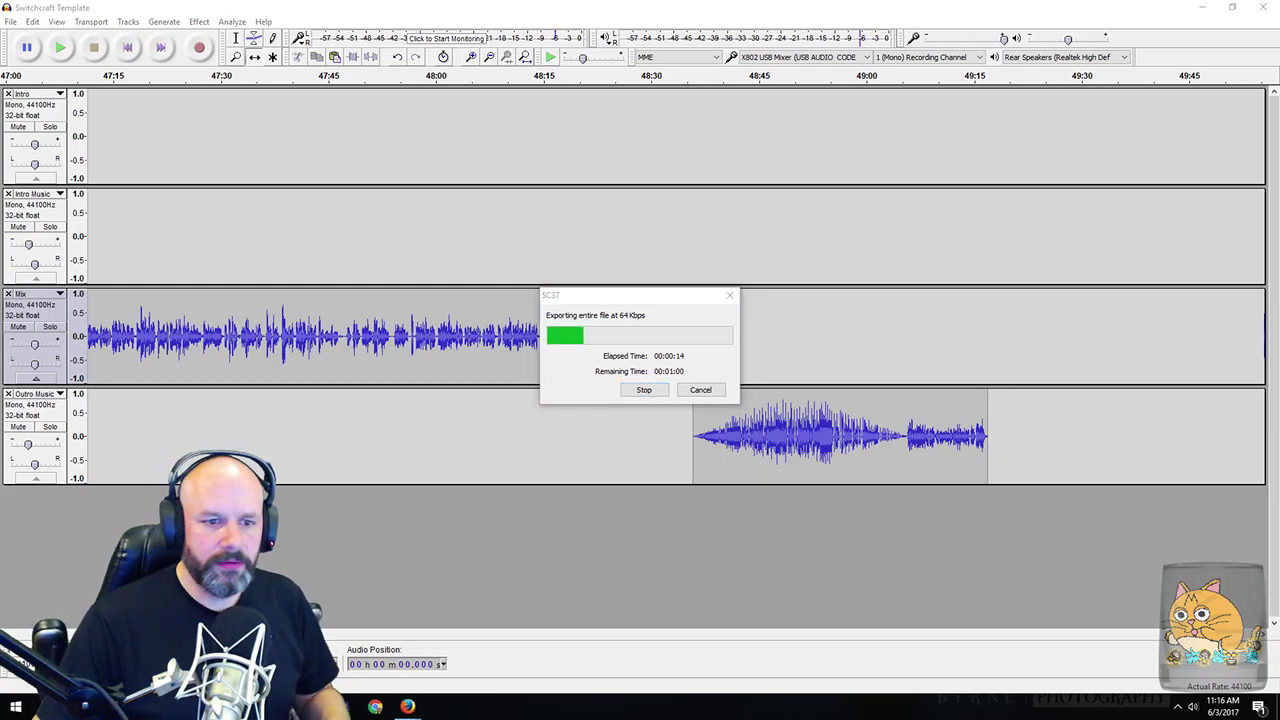